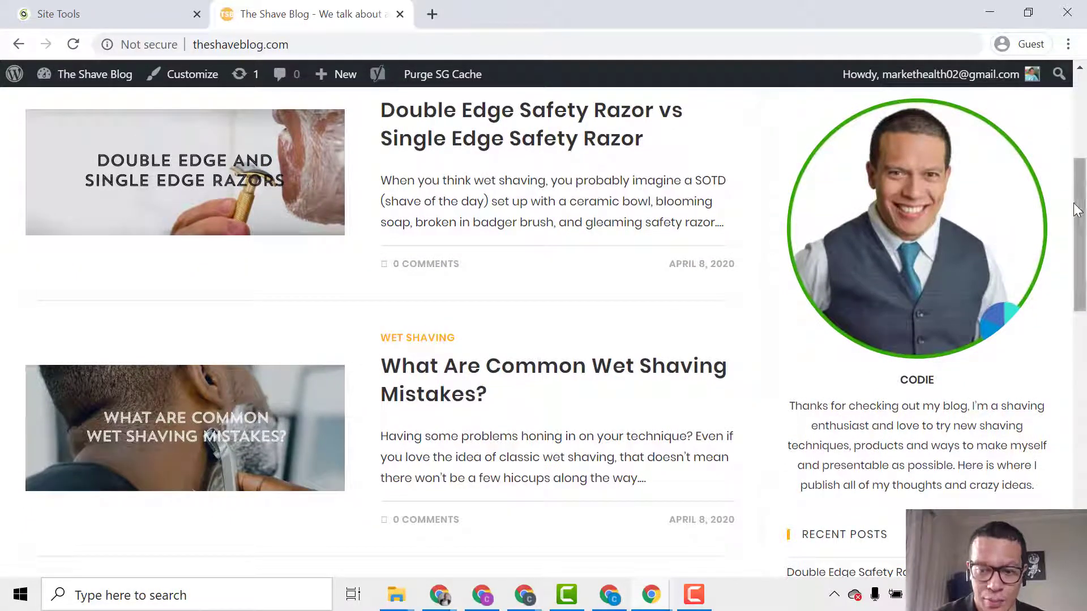
Scroll through the blog home page and read the About Me page.
{"action": "left_click_drag", "start_coordinate": [1076, 226], "coordinate": [1057, 362]}
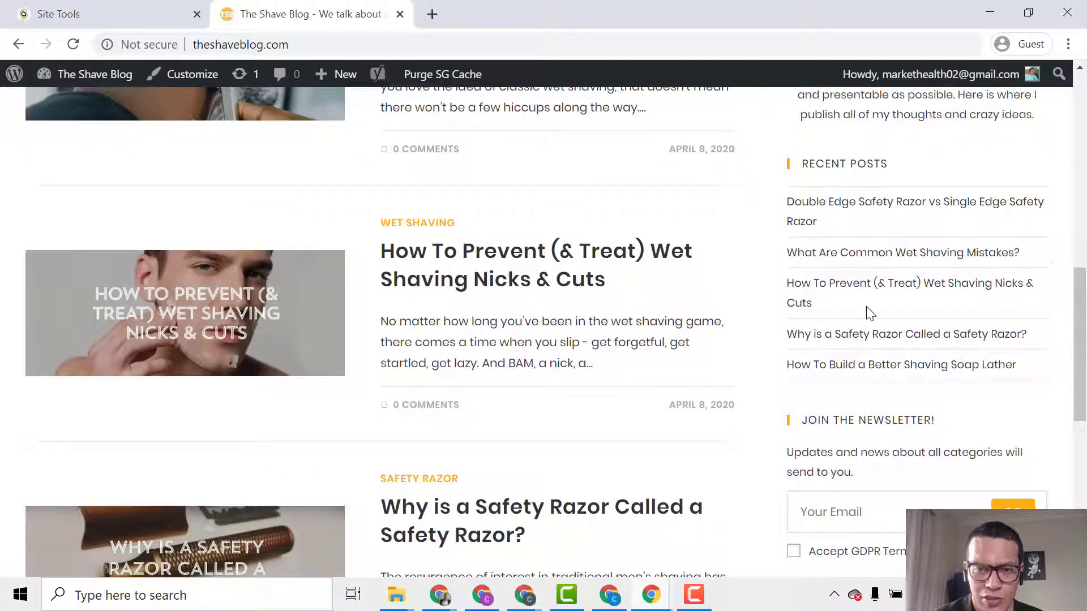
{"action": "left_click_drag", "start_coordinate": [1077, 289], "coordinate": [1073, 347]}
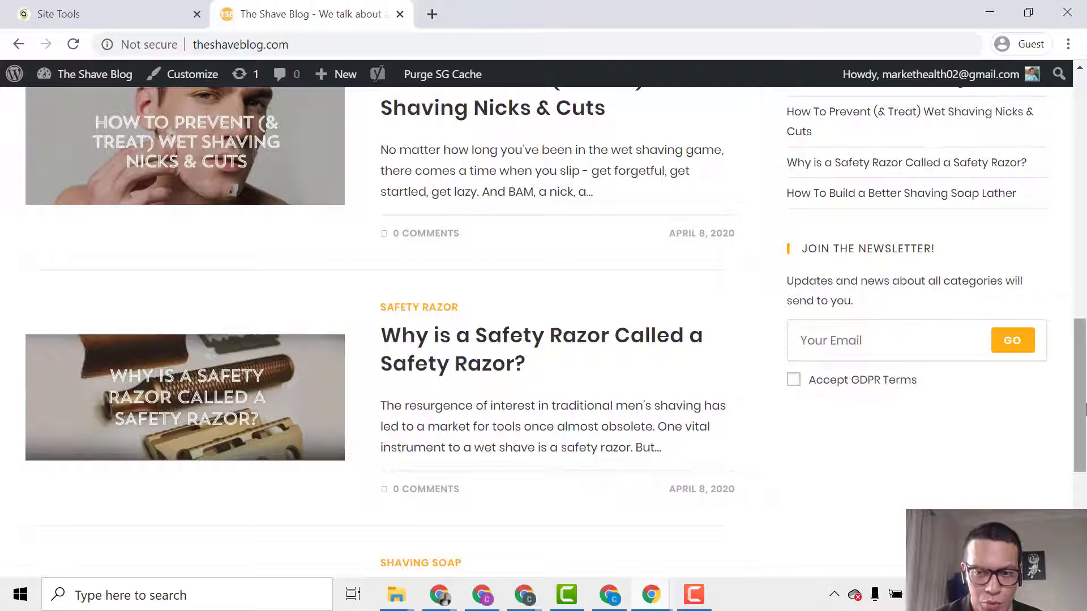
{"action": "left_click_drag", "start_coordinate": [1084, 416], "coordinate": [1079, 164]}
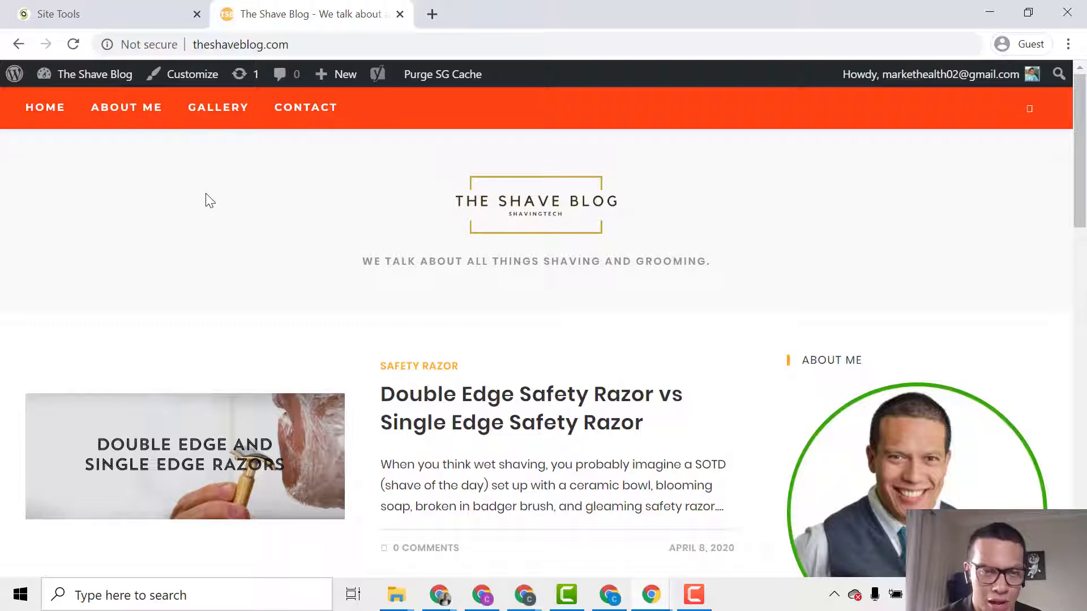
{"action": "left_click", "coordinate": [134, 113]}
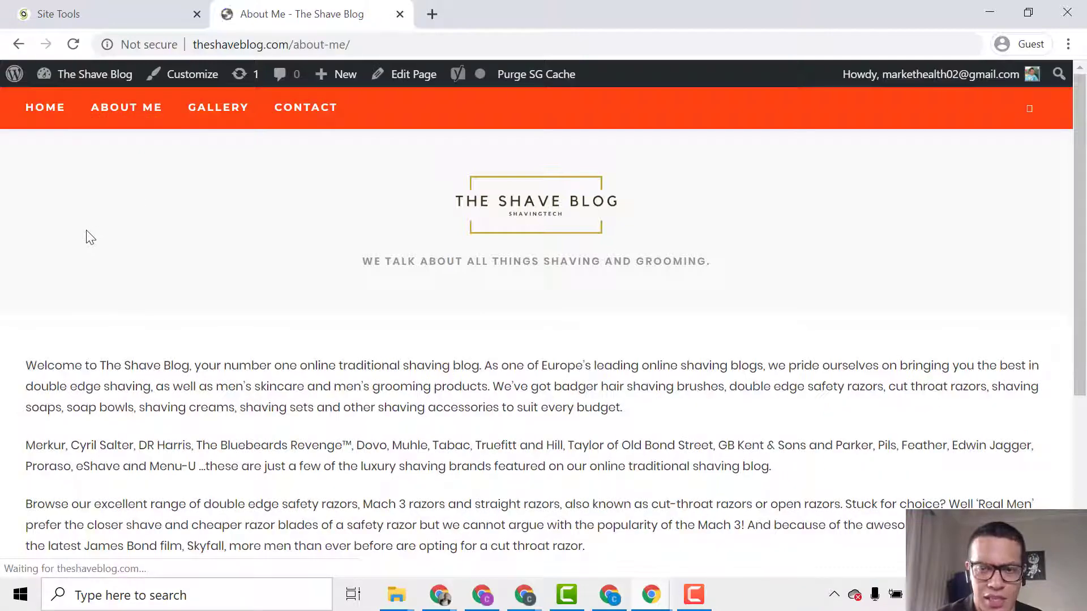
{"action": "scroll", "coordinate": [102, 306], "scroll_direction": "down", "scroll_amount": 3}
{"action": "scroll", "coordinate": [102, 306], "scroll_direction": "down", "scroll_amount": 1}
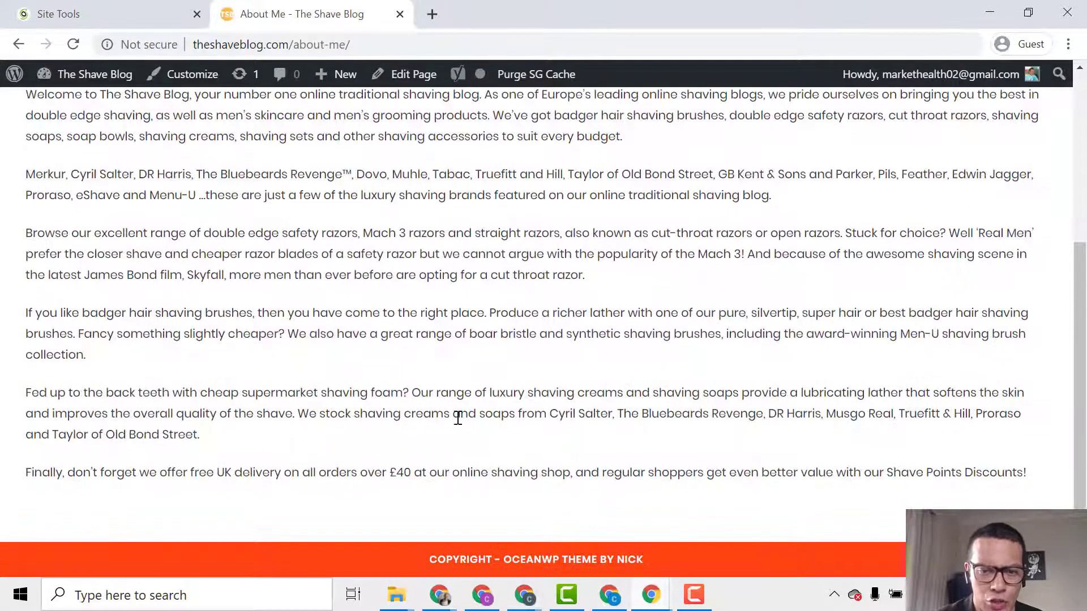
{"action": "left_click_drag", "start_coordinate": [1082, 474], "coordinate": [1080, 297]}
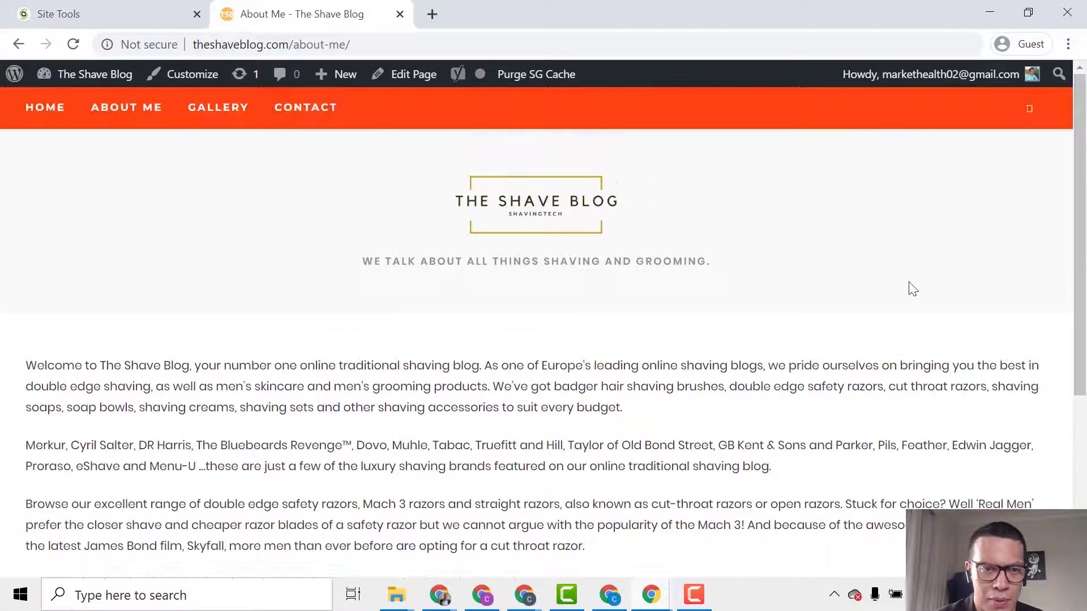
Look over the Gallery page and the Contact page.
{"action": "left_click", "coordinate": [219, 108]}
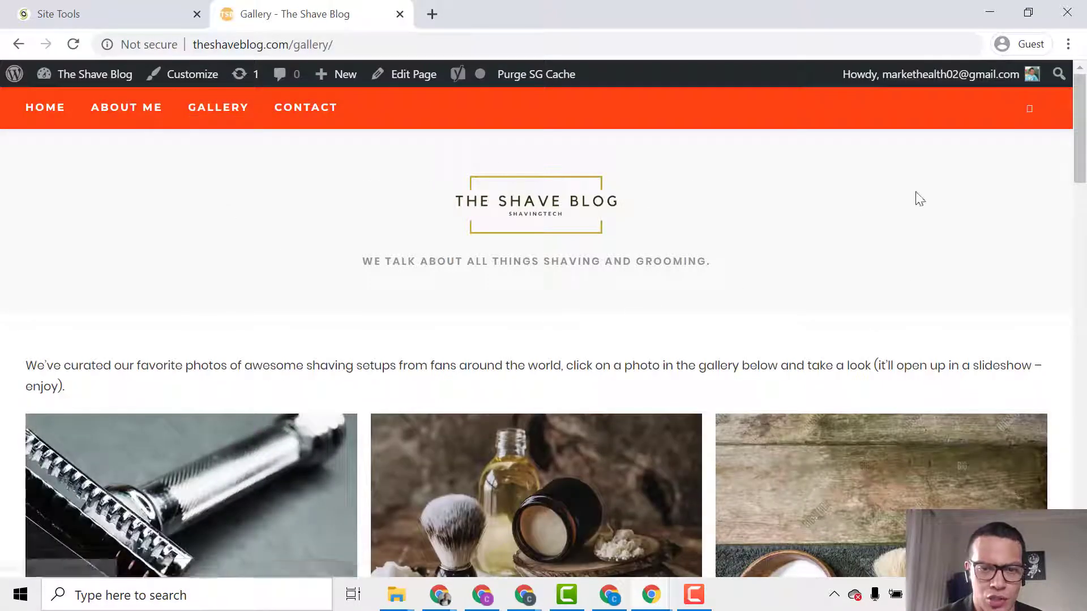
{"action": "left_click_drag", "start_coordinate": [1081, 116], "coordinate": [1084, 460]}
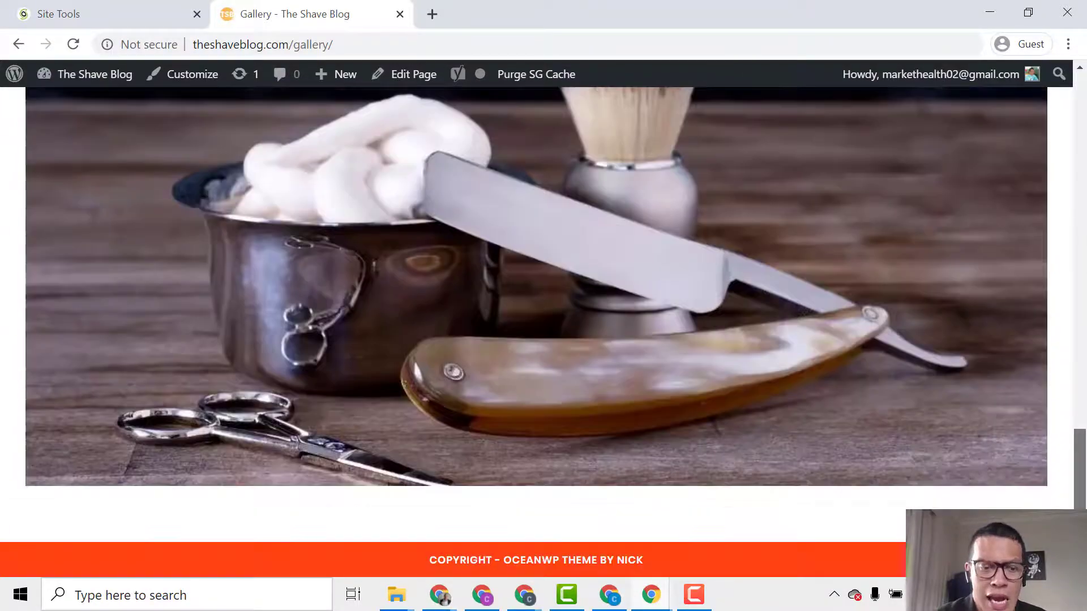
{"action": "scroll", "coordinate": [1067, 447], "scroll_direction": "up", "scroll_amount": 20}
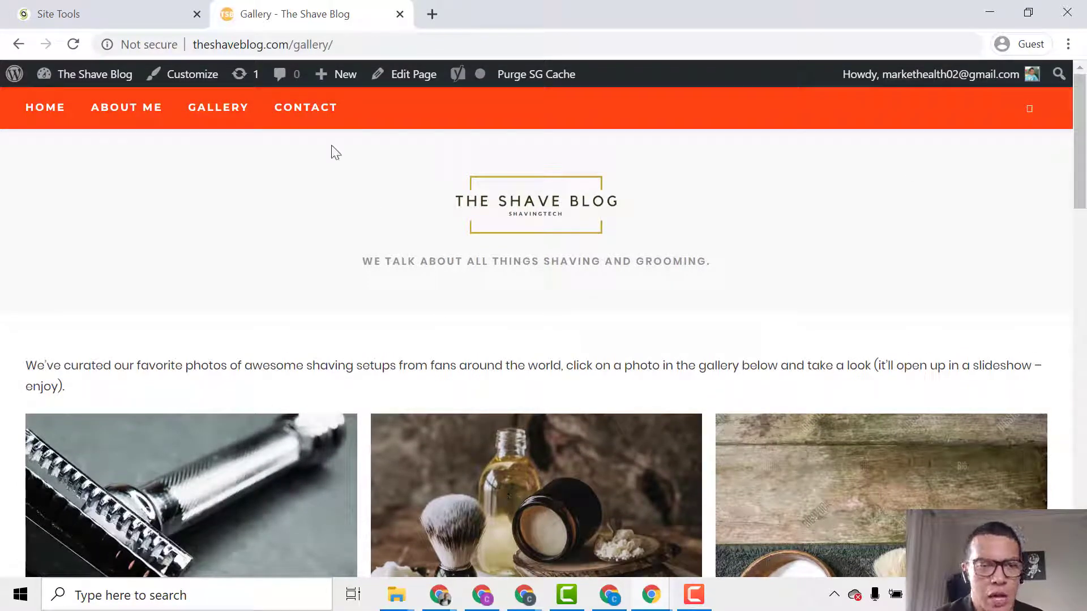
{"action": "left_click", "coordinate": [314, 113]}
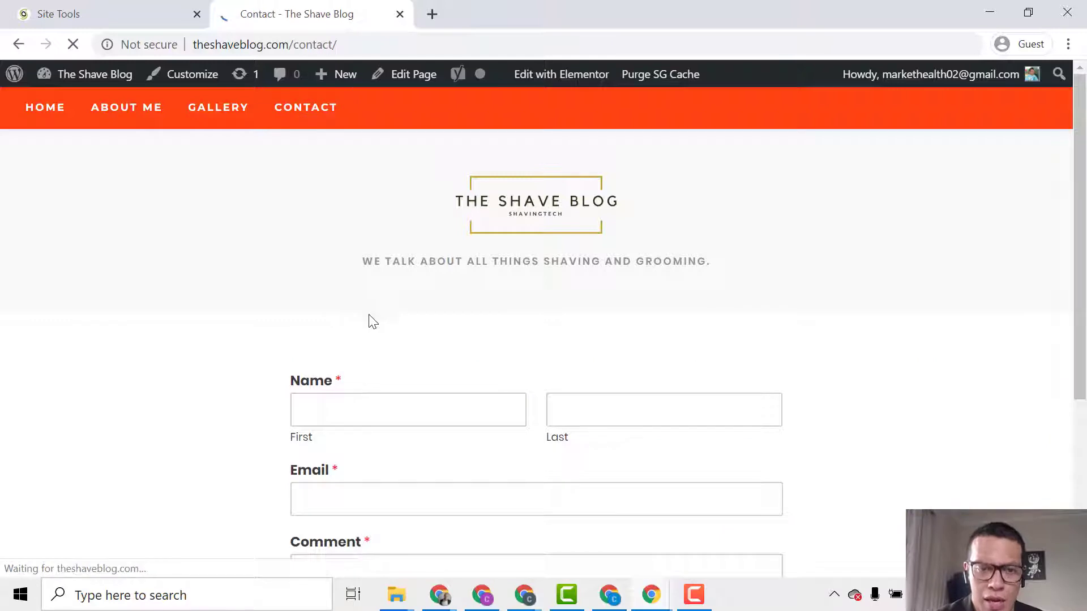
{"action": "scroll", "coordinate": [430, 373], "scroll_direction": "down", "scroll_amount": 3}
{"action": "scroll", "coordinate": [451, 393], "scroll_direction": "down", "scroll_amount": 2}
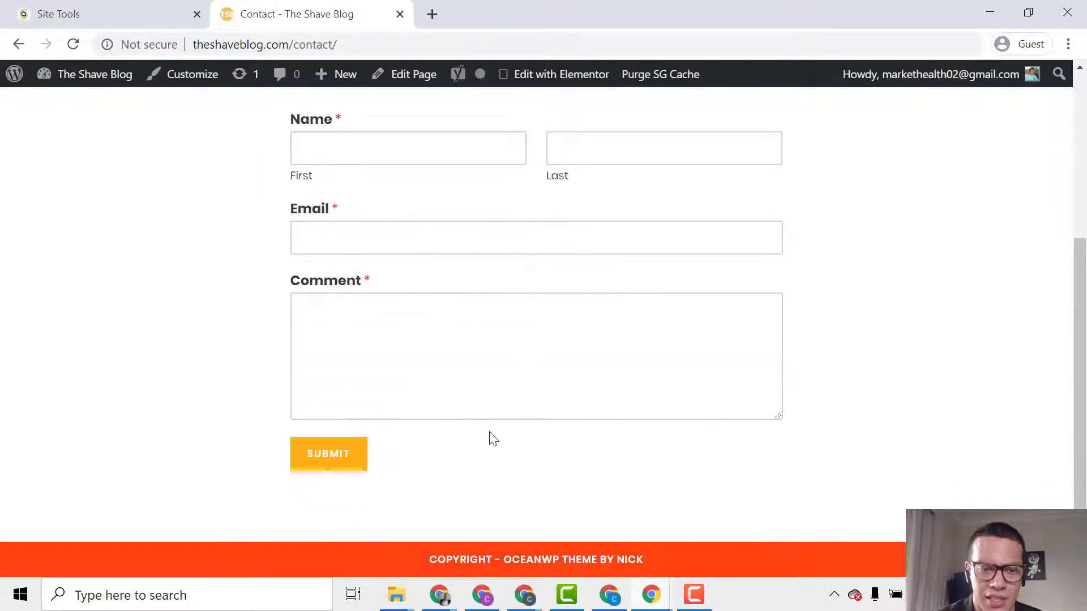
{"action": "scroll", "coordinate": [501, 450], "scroll_direction": "up", "scroll_amount": 5}
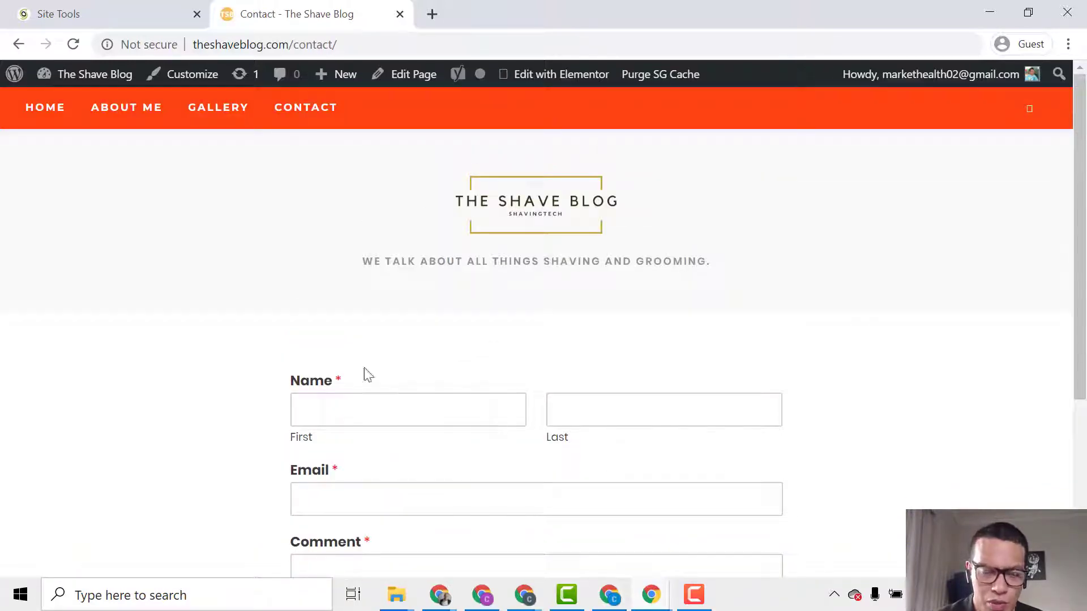
Return to the blog home page and read the post on preventing wet shaving nicks.
{"action": "left_click", "coordinate": [50, 112]}
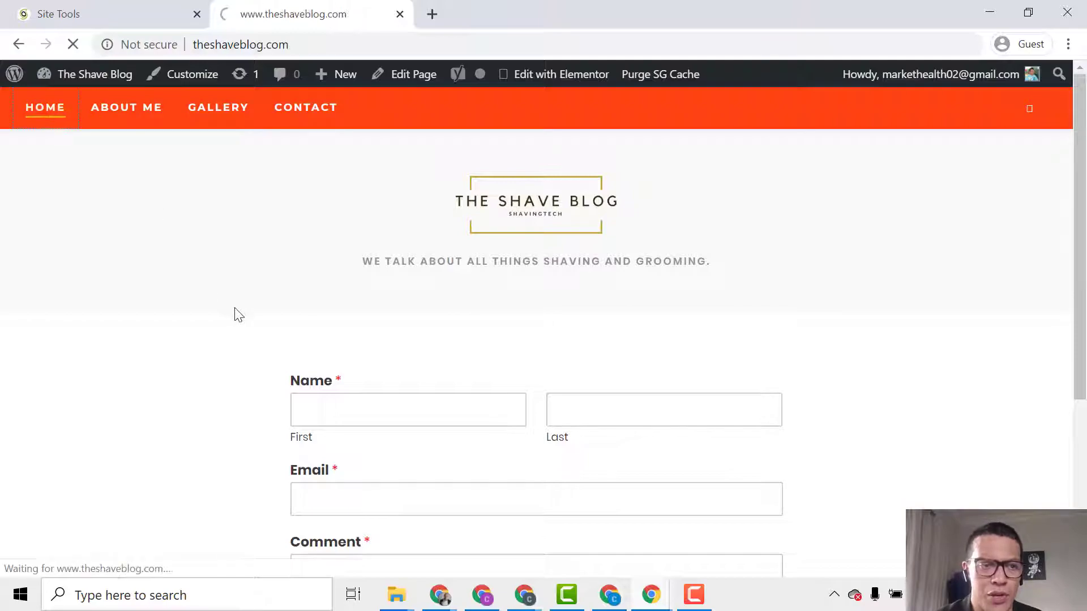
{"action": "scroll", "coordinate": [396, 451], "scroll_direction": "down", "scroll_amount": 4}
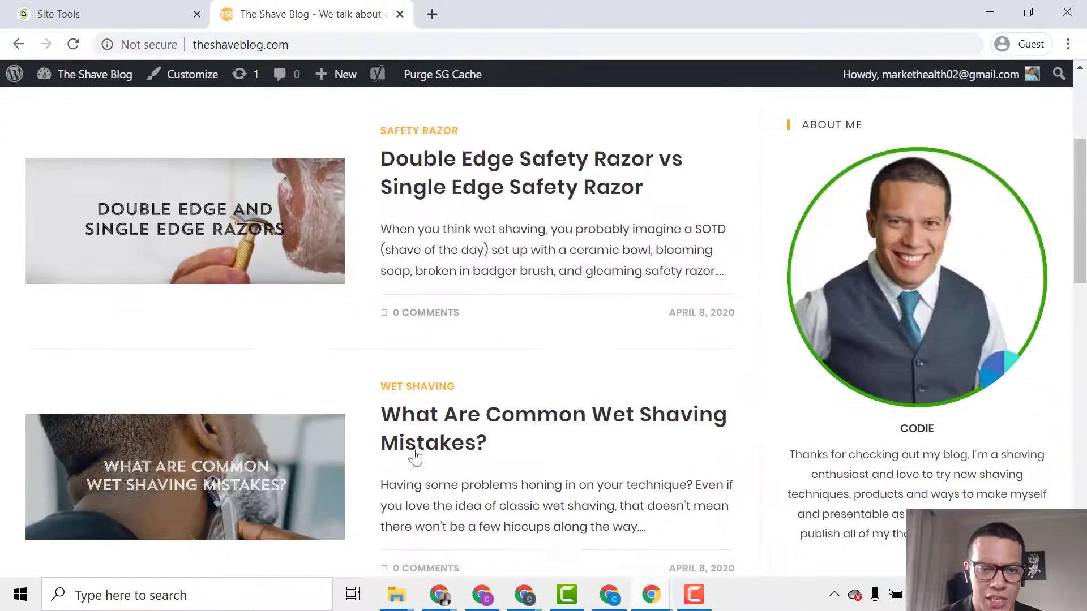
{"action": "scroll", "coordinate": [428, 453], "scroll_direction": "down", "scroll_amount": 6}
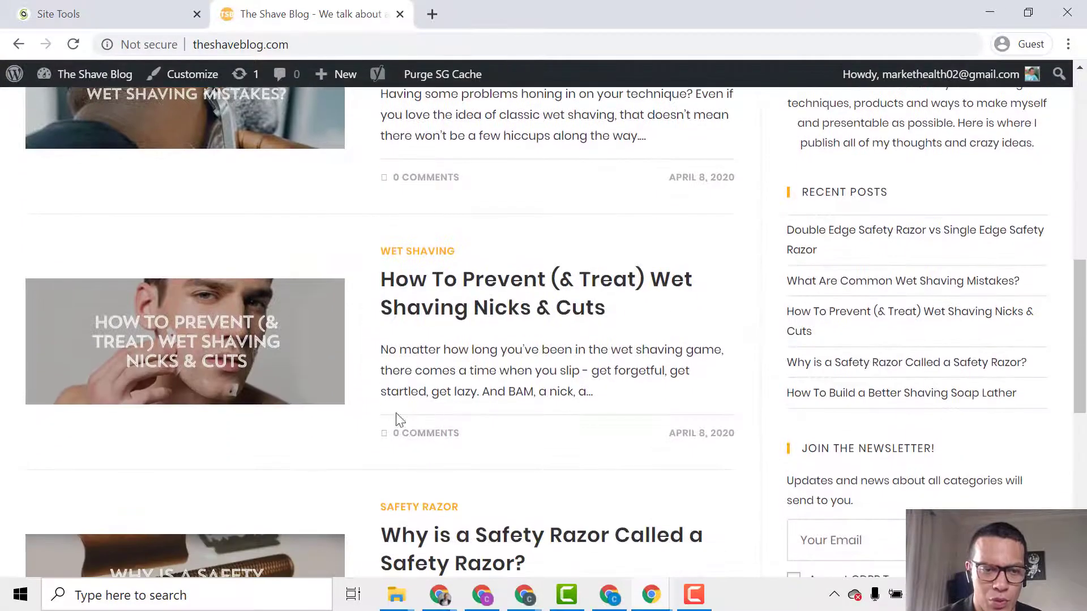
{"action": "left_click", "coordinate": [512, 296]}
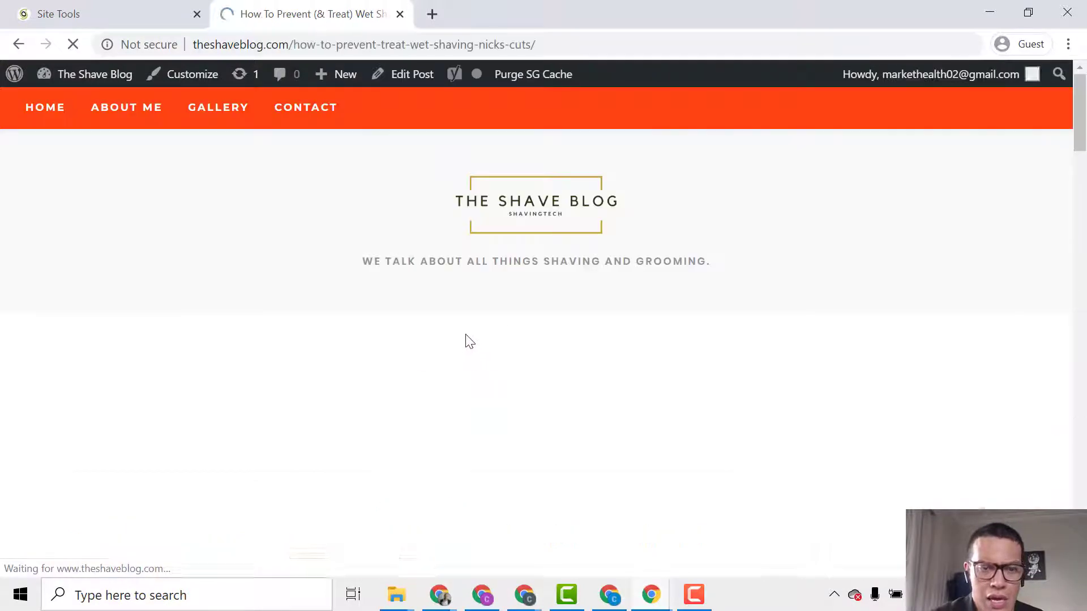
{"action": "scroll", "coordinate": [453, 363], "scroll_direction": "down", "scroll_amount": 1}
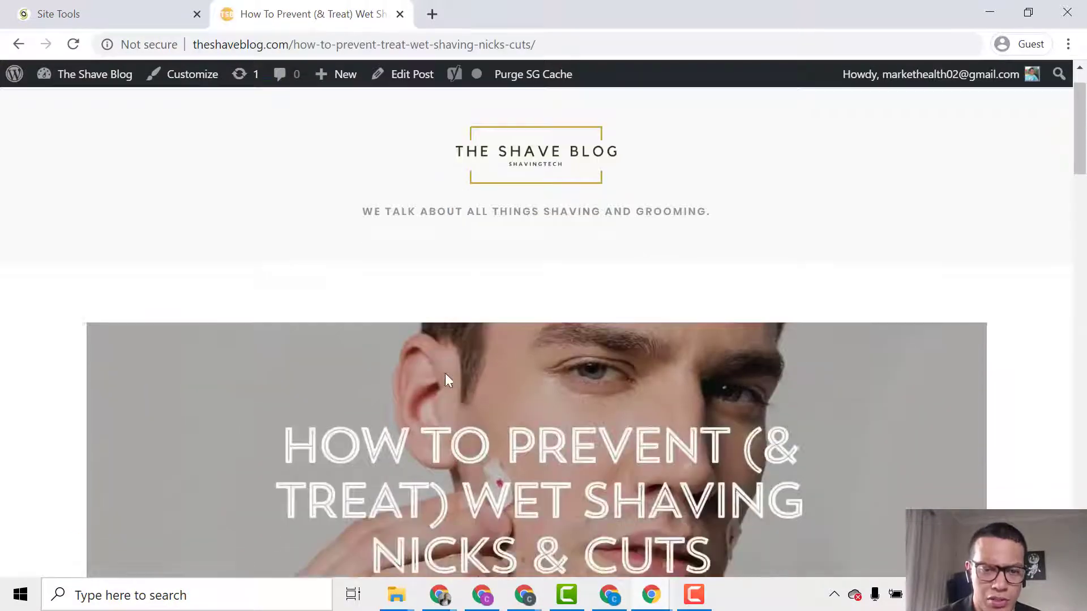
{"action": "scroll", "coordinate": [445, 378], "scroll_direction": "down", "scroll_amount": 4}
{"action": "scroll", "coordinate": [501, 405], "scroll_direction": "down", "scroll_amount": 4}
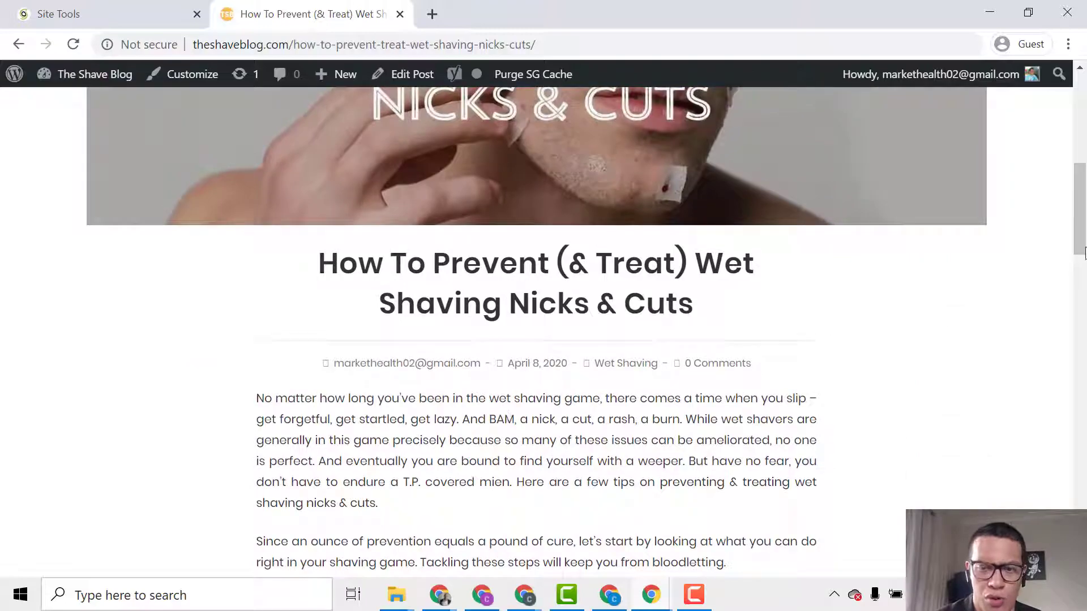
{"action": "left_click_drag", "start_coordinate": [1084, 252], "coordinate": [1084, 485]}
{"action": "scroll", "coordinate": [1034, 449], "scroll_direction": "down", "scroll_amount": 5}
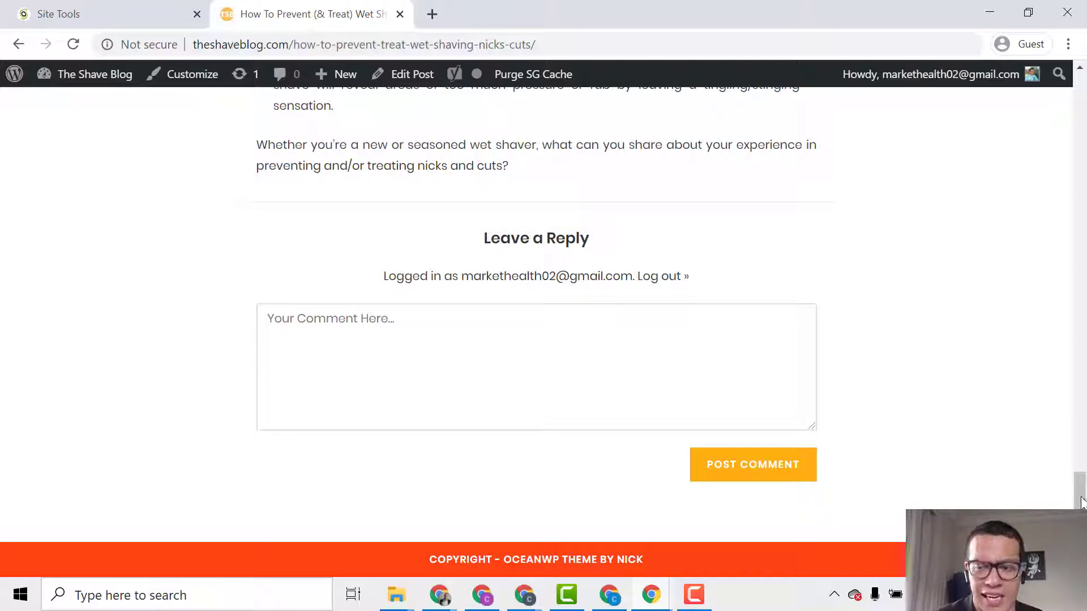
{"action": "left_click_drag", "start_coordinate": [1081, 501], "coordinate": [1079, 85]}
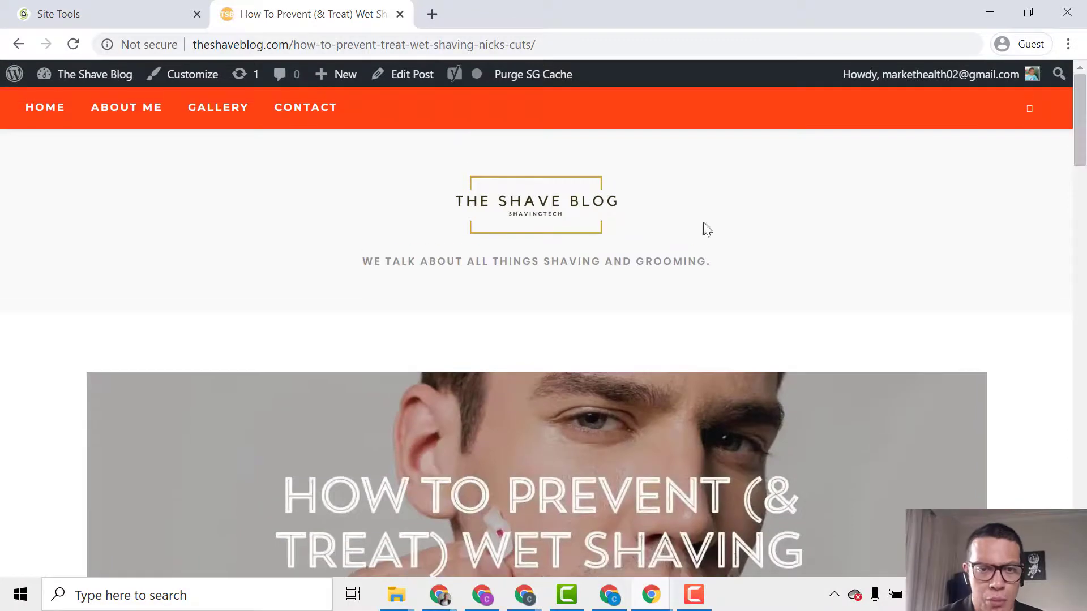
Read the double edge versus single edge razor post, then return home and switch to SiteGround Site Tools.
{"action": "left_click", "coordinate": [521, 211]}
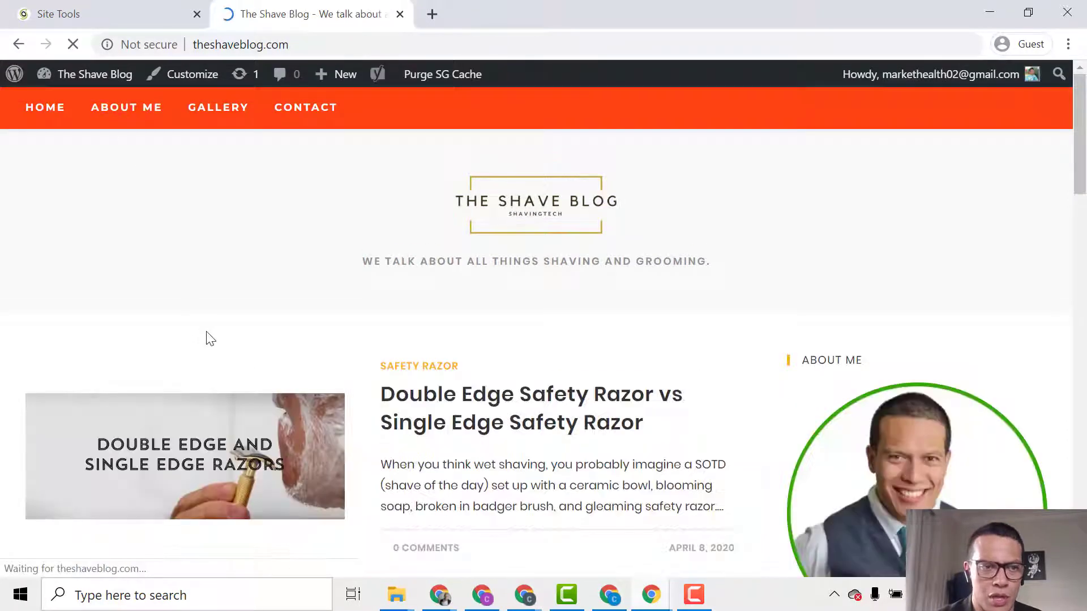
{"action": "scroll", "coordinate": [381, 444], "scroll_direction": "down", "scroll_amount": 3}
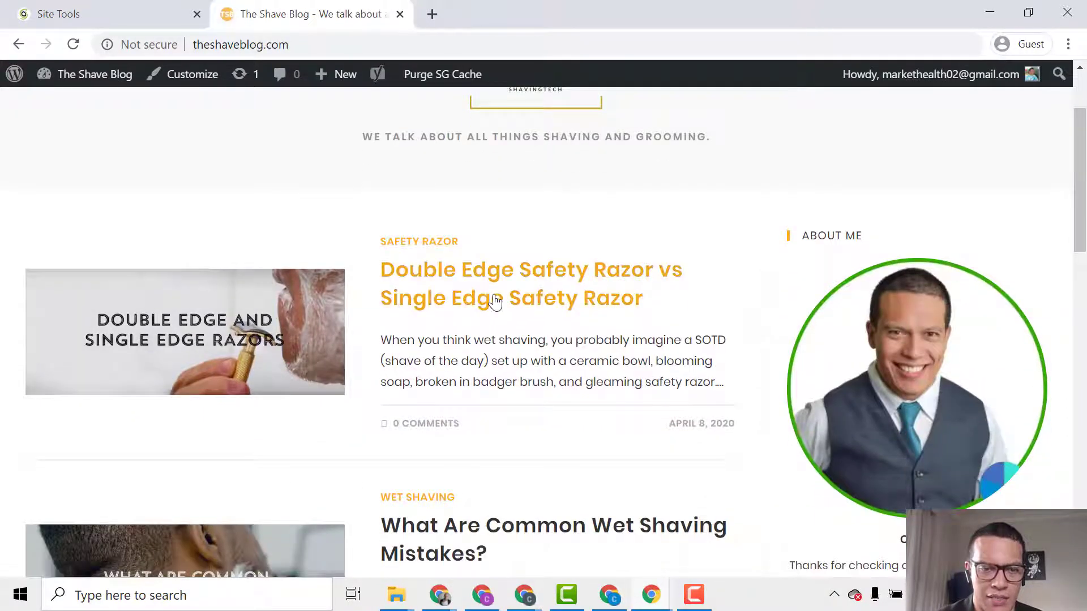
{"action": "left_click", "coordinate": [495, 302]}
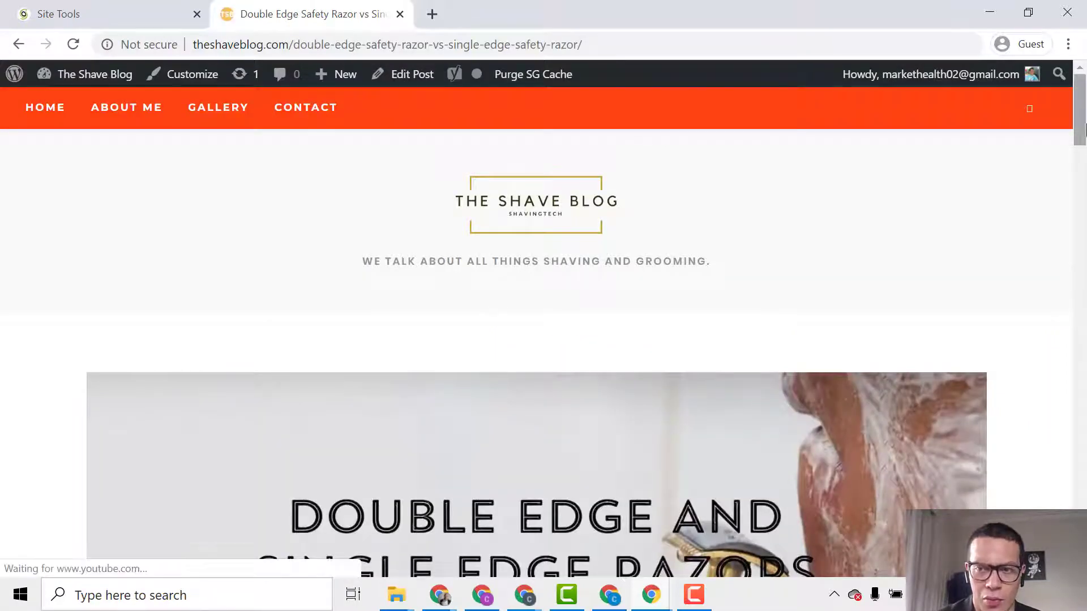
{"action": "left_click_drag", "start_coordinate": [1072, 134], "coordinate": [1060, 249]}
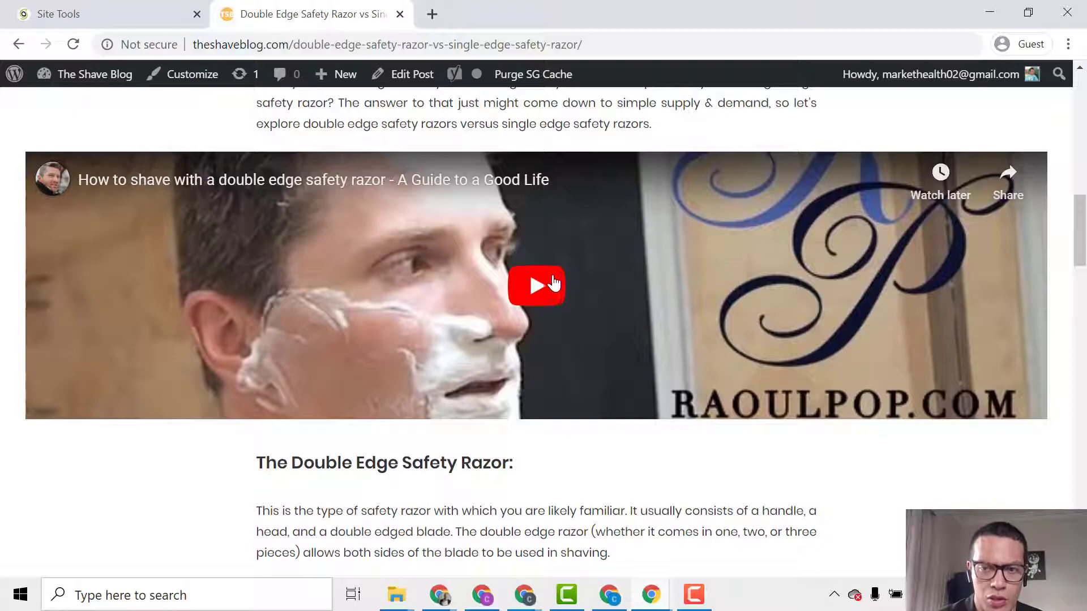
{"action": "left_click_drag", "start_coordinate": [1081, 217], "coordinate": [1082, 97]}
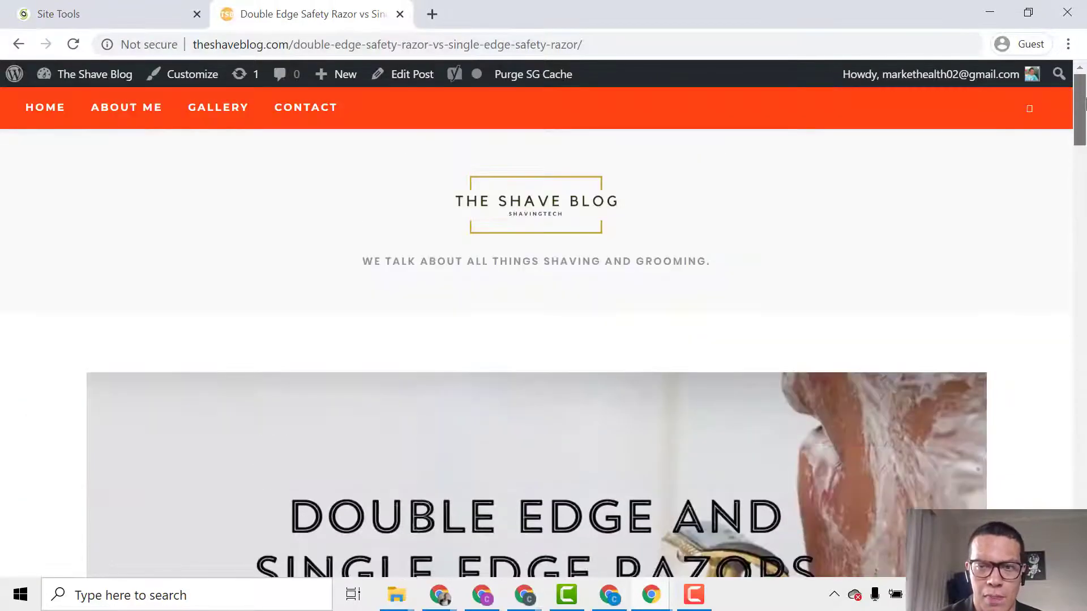
{"action": "left_click", "coordinate": [509, 215]}
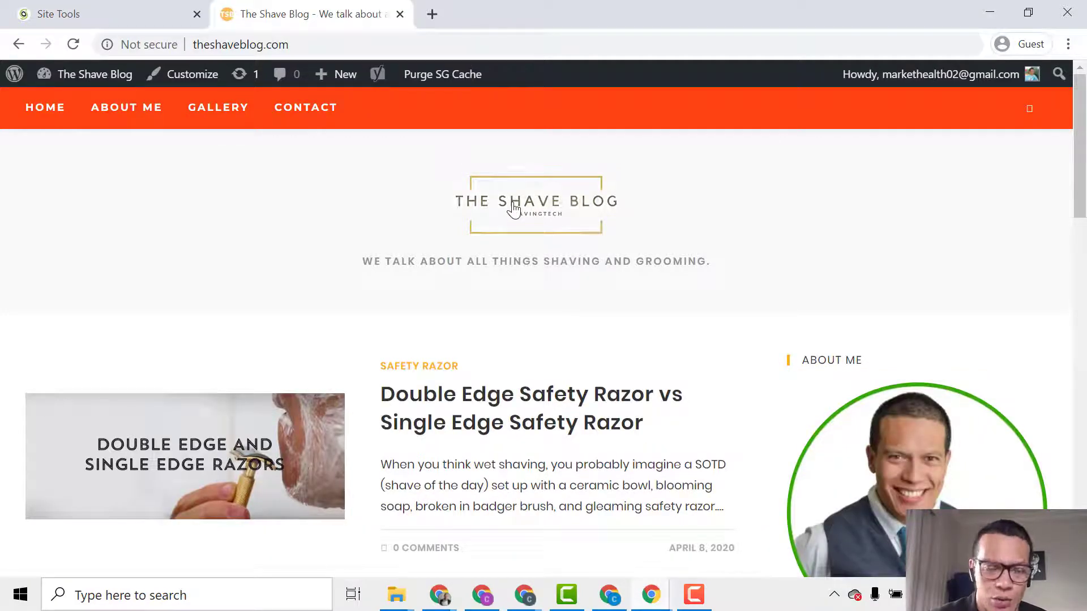
{"action": "left_click", "coordinate": [117, 14]}
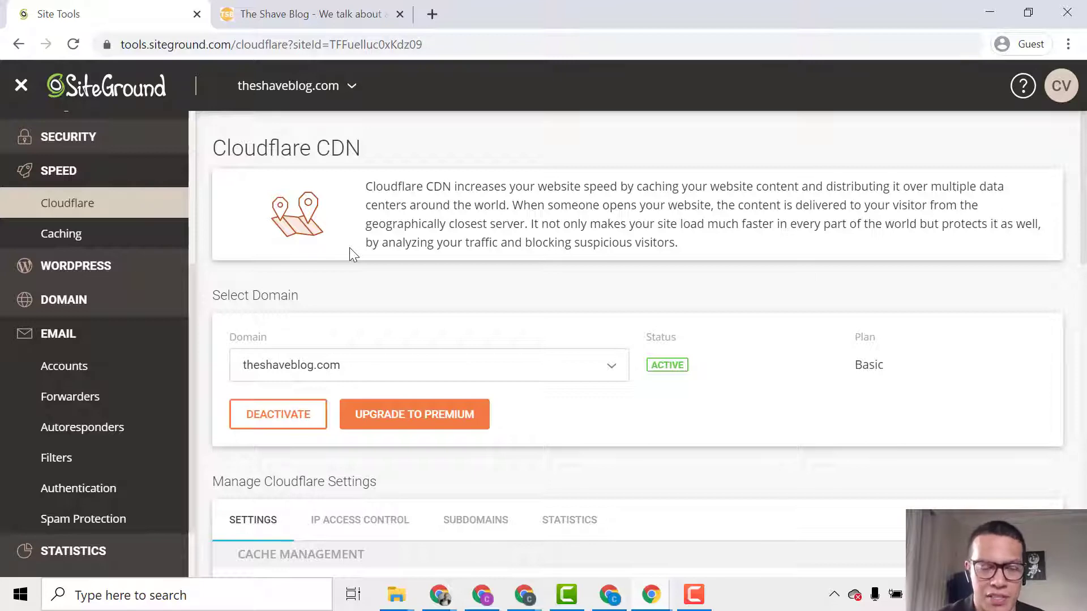
Scroll past the Cloudflare settings and open Email > Accounts for theshaveblog.com.
{"action": "scroll", "coordinate": [370, 257], "scroll_direction": "down", "scroll_amount": 6}
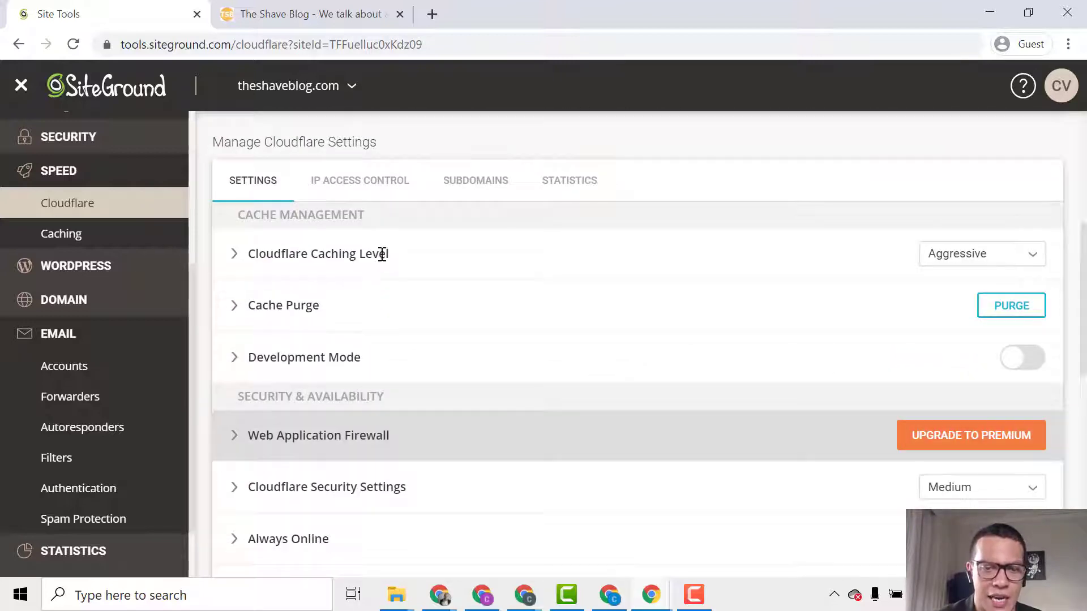
{"action": "scroll", "coordinate": [382, 255], "scroll_direction": "up", "scroll_amount": 3}
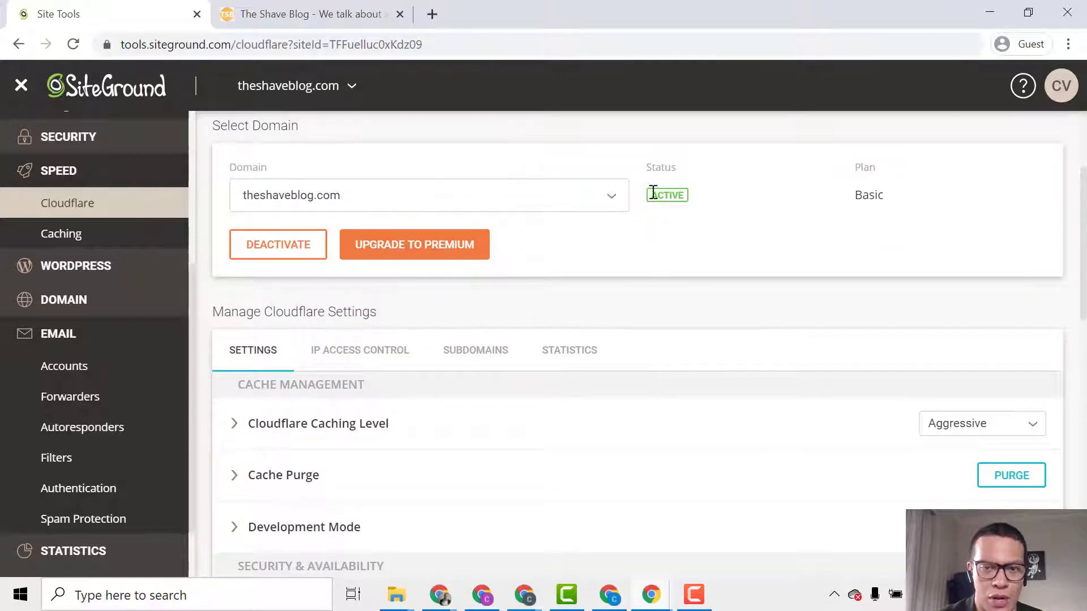
{"action": "scroll", "coordinate": [555, 373], "scroll_direction": "down", "scroll_amount": 8}
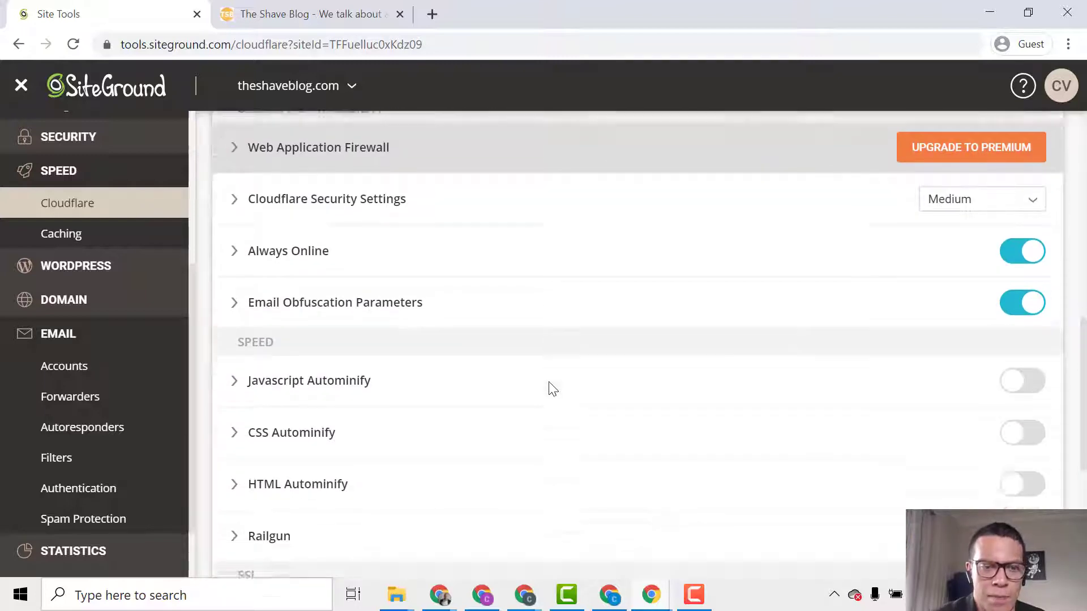
{"action": "scroll", "coordinate": [549, 382], "scroll_direction": "down", "scroll_amount": 2}
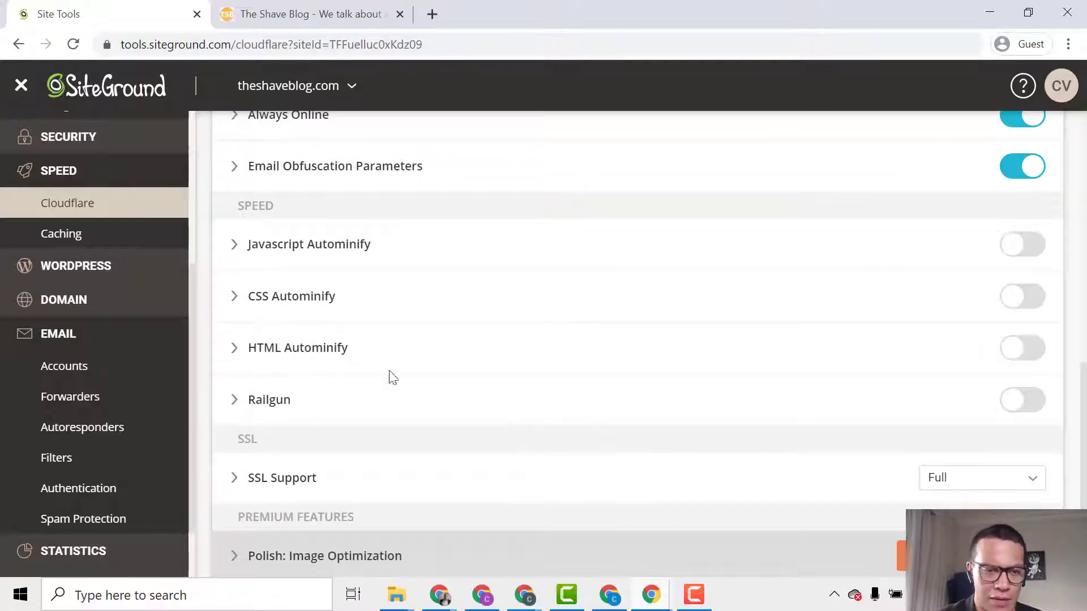
{"action": "scroll", "coordinate": [153, 383], "scroll_direction": "down", "scroll_amount": 2}
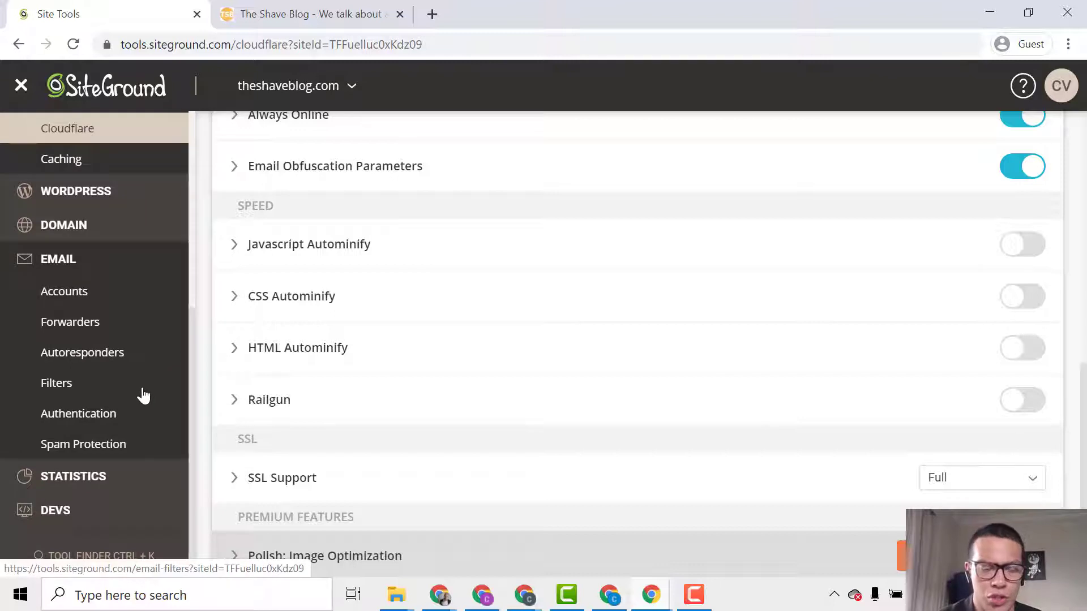
{"action": "left_click", "coordinate": [96, 297]}
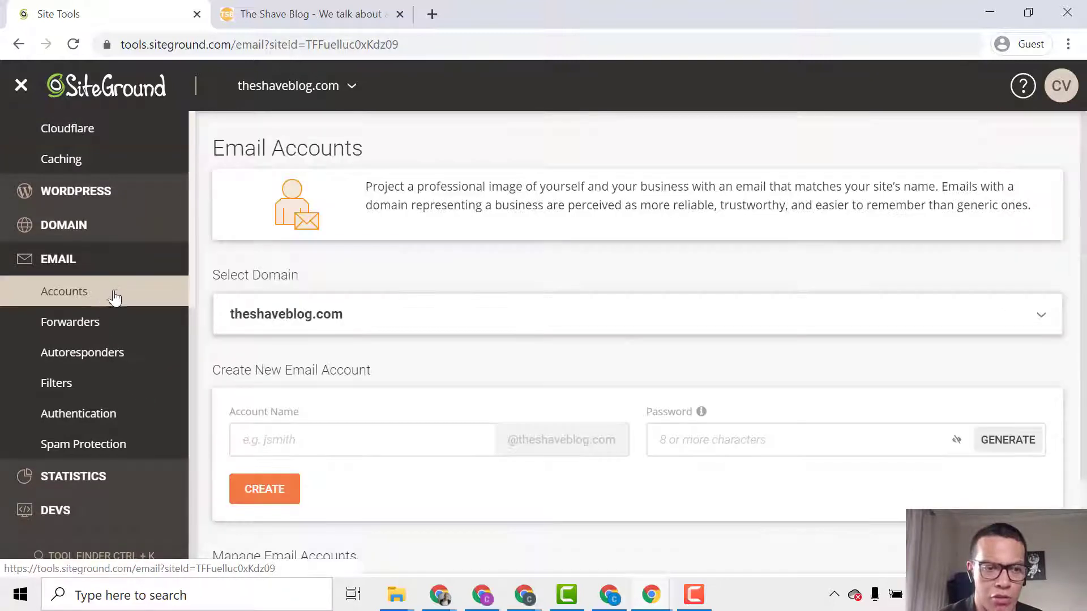
{"action": "scroll", "coordinate": [271, 359], "scroll_direction": "down", "scroll_amount": 2}
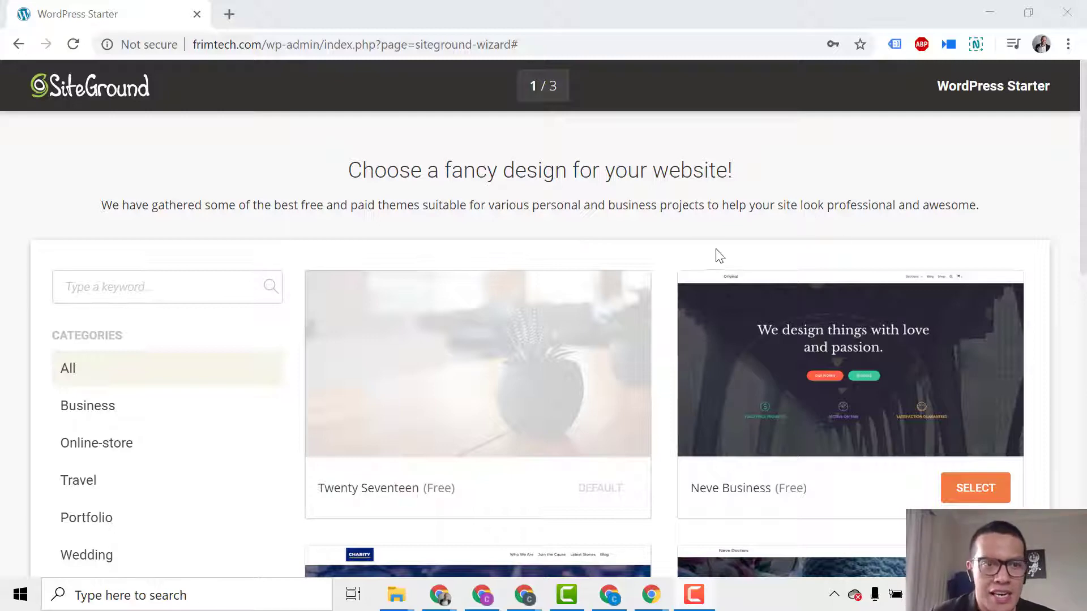
Filter the WordPress Starter themes to the Blog category and browse the resulting theme cards.
{"action": "scroll", "coordinate": [720, 232], "scroll_direction": "down", "scroll_amount": 5}
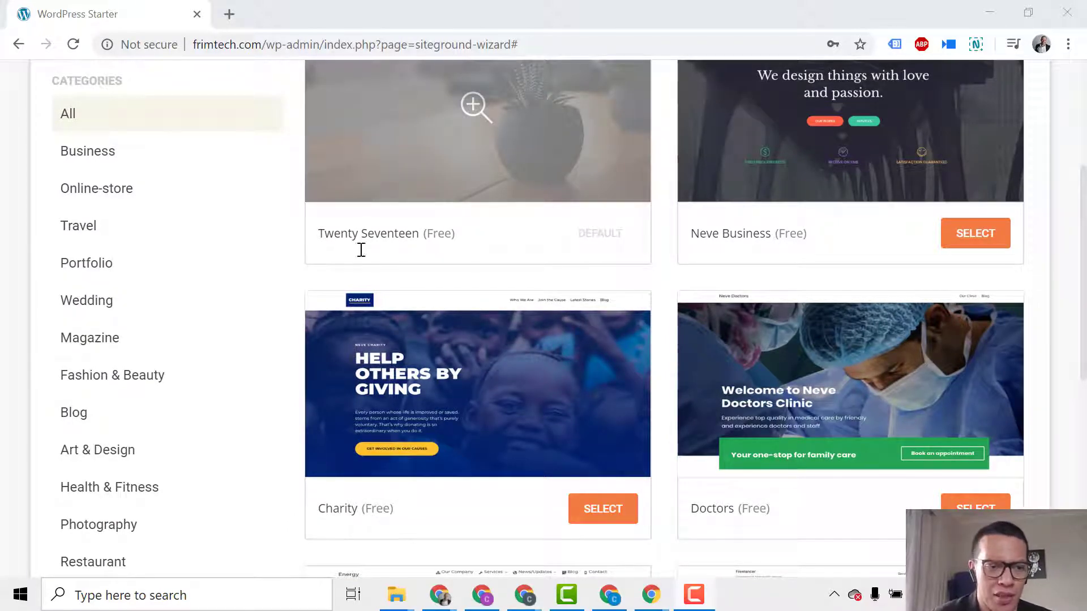
{"action": "left_click", "coordinate": [154, 423]}
{"action": "scroll", "coordinate": [514, 321], "scroll_direction": "up", "scroll_amount": 5}
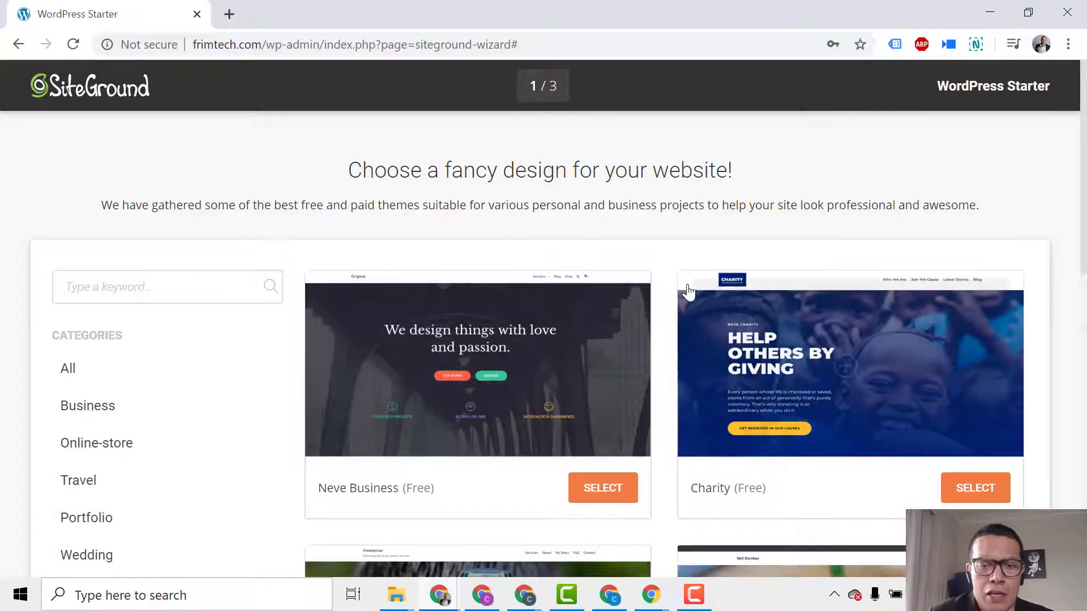
{"action": "scroll", "coordinate": [678, 286], "scroll_direction": "down", "scroll_amount": 10}
{"action": "scroll", "coordinate": [678, 286], "scroll_direction": "down", "scroll_amount": 1}
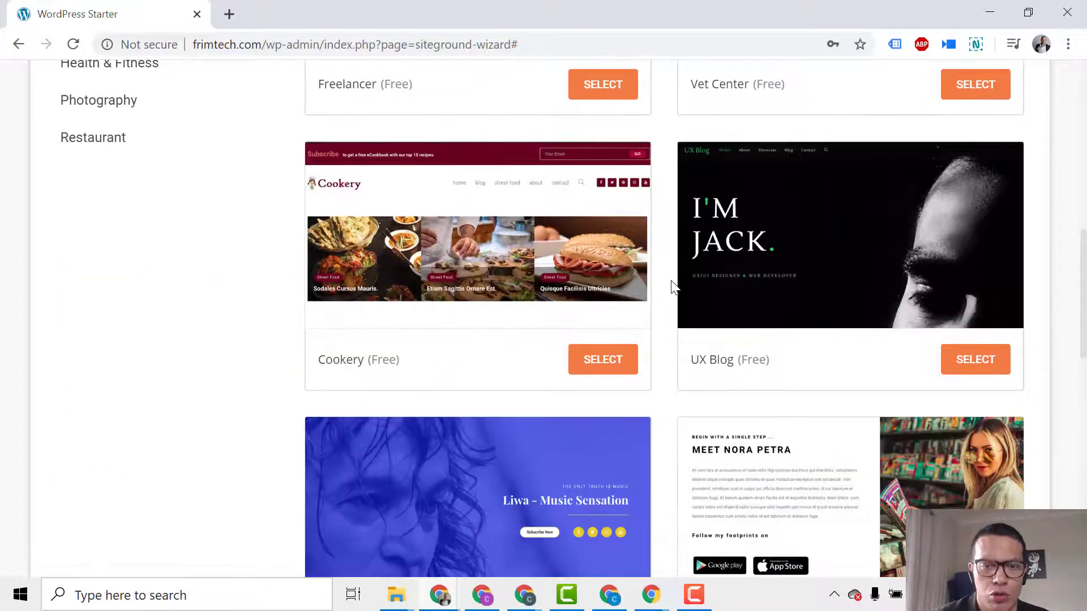
{"action": "scroll", "coordinate": [677, 292], "scroll_direction": "down", "scroll_amount": 8}
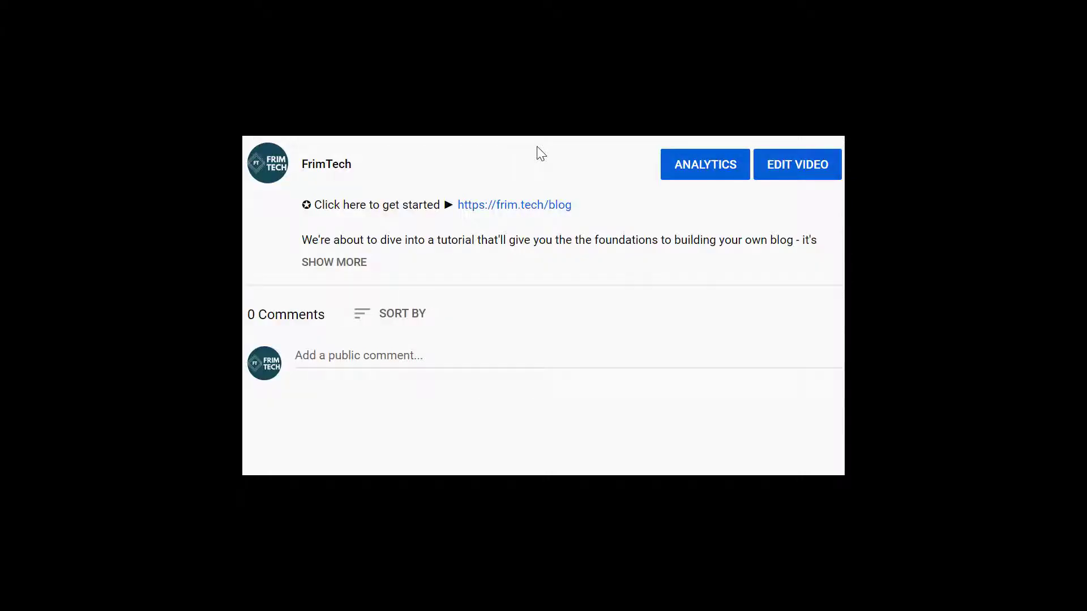
Follow the frim.tech/blog link in the YouTube video's description.
{"action": "left_click", "coordinate": [507, 207]}
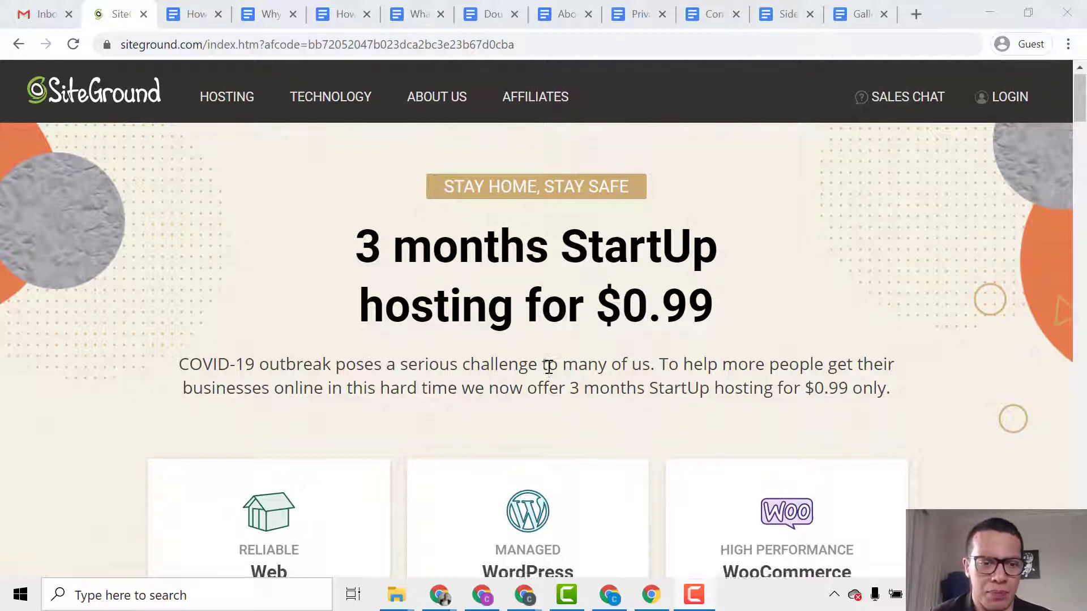
Go to SiteGround's Web Hosting plans and scroll to the StartUp, GrowBig and GoGeek options.
{"action": "scroll", "coordinate": [551, 364], "scroll_direction": "down", "scroll_amount": 4}
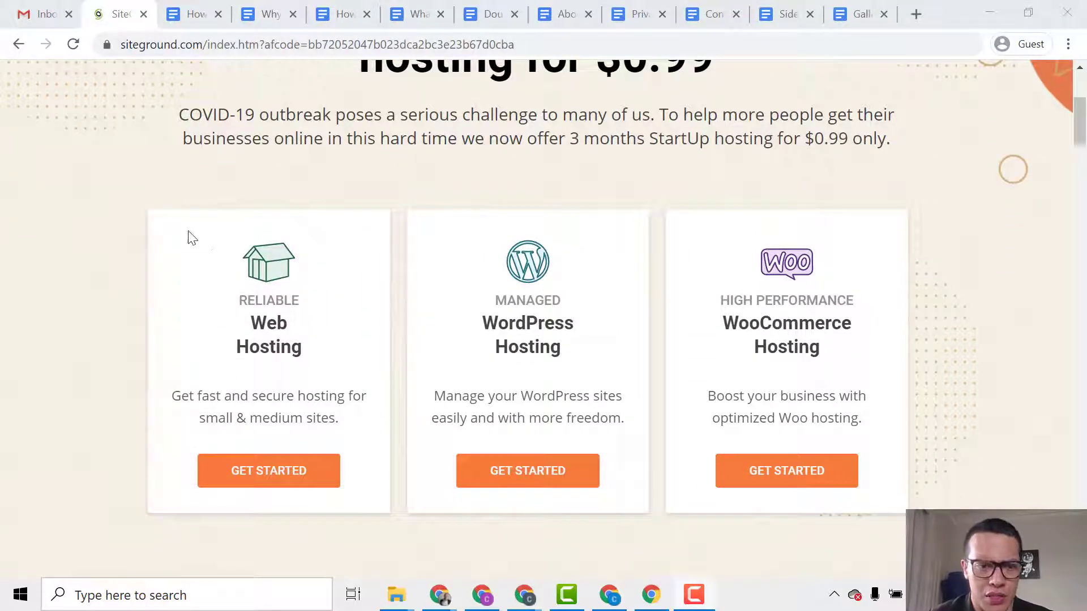
{"action": "left_click", "coordinate": [311, 475]}
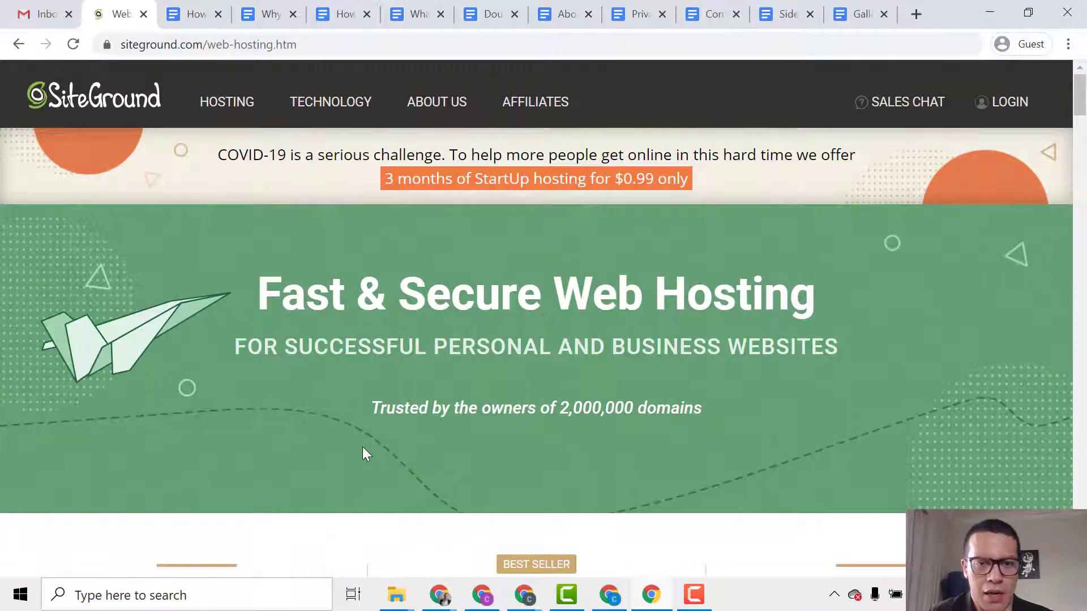
{"action": "scroll", "coordinate": [342, 413], "scroll_direction": "down", "scroll_amount": 5}
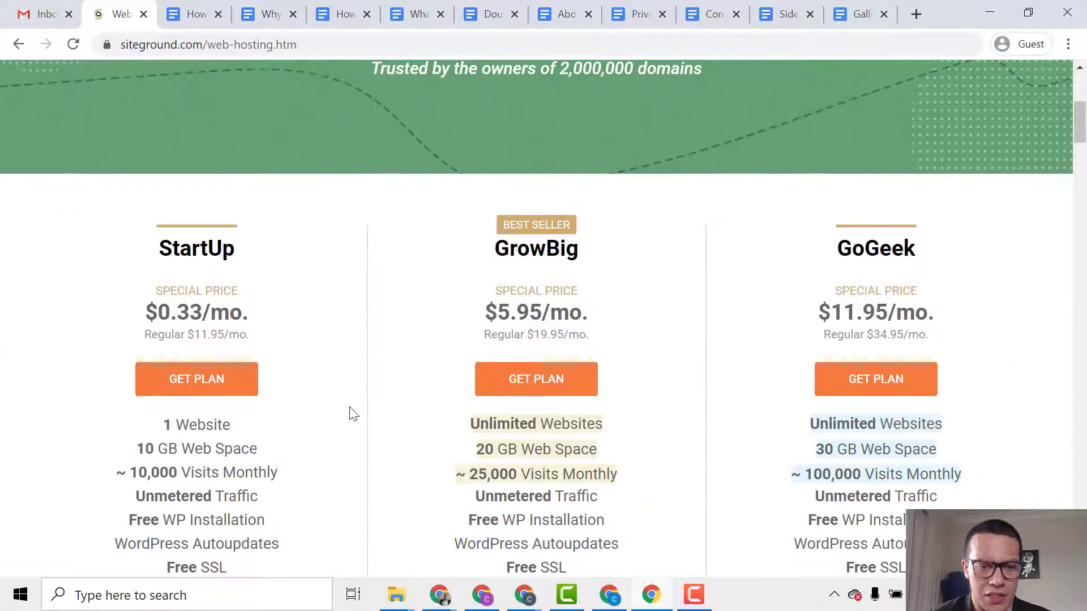
{"action": "scroll", "coordinate": [352, 413], "scroll_direction": "down", "scroll_amount": 1}
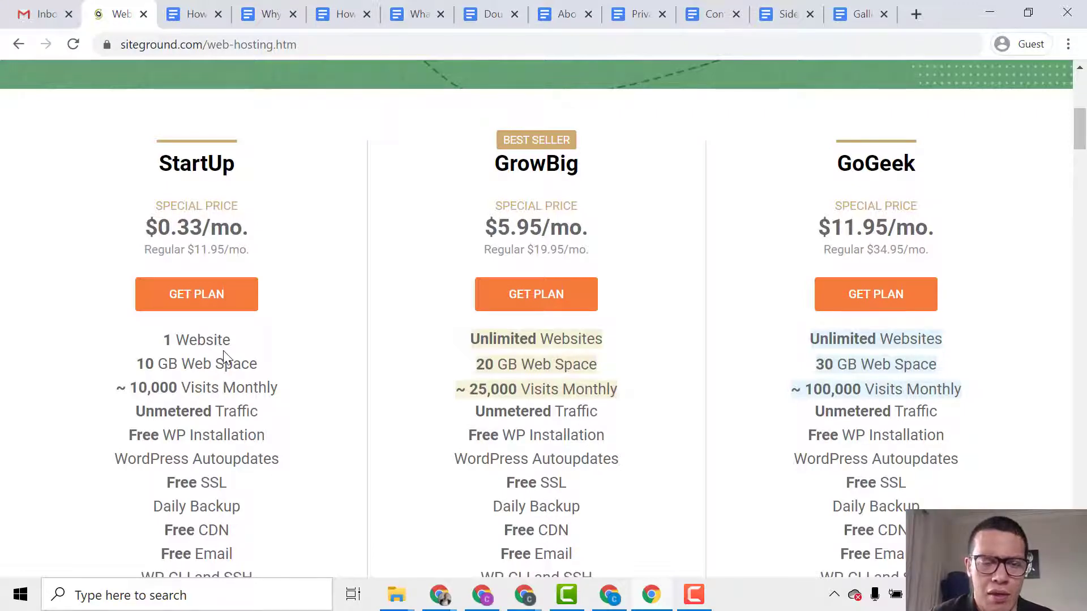
Choose the StartUp plan and register the new domain theshaveblog.com.
{"action": "left_click", "coordinate": [231, 300]}
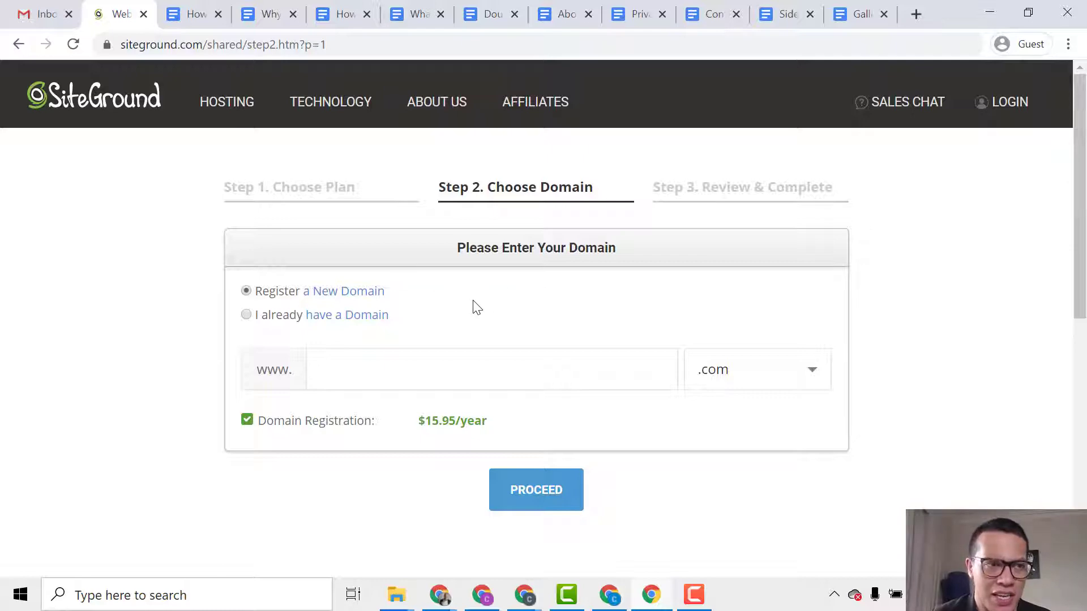
{"action": "left_click", "coordinate": [274, 319]}
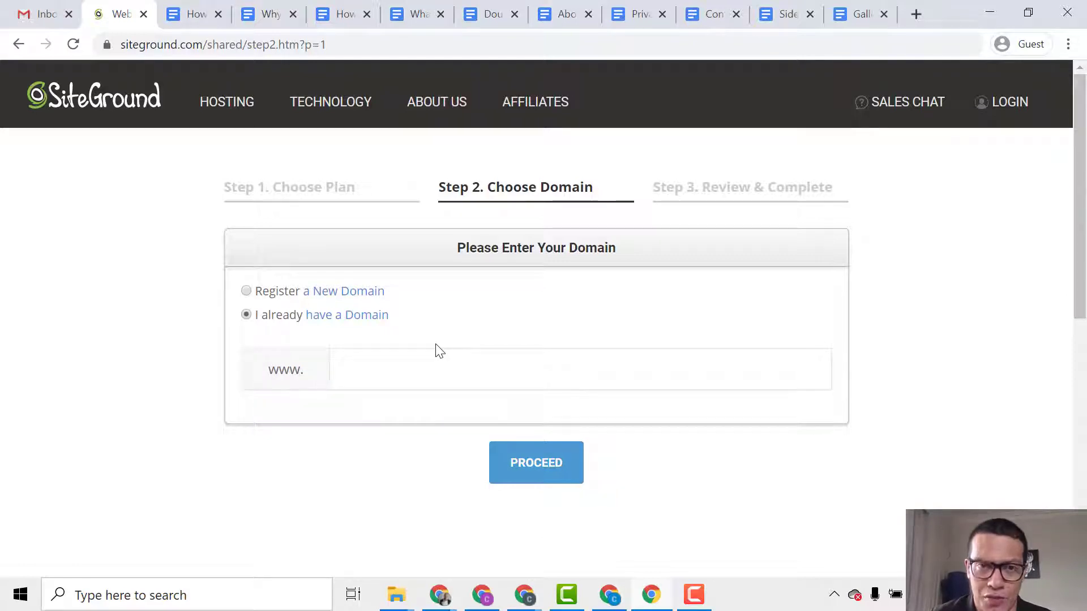
{"action": "left_click", "coordinate": [271, 293]}
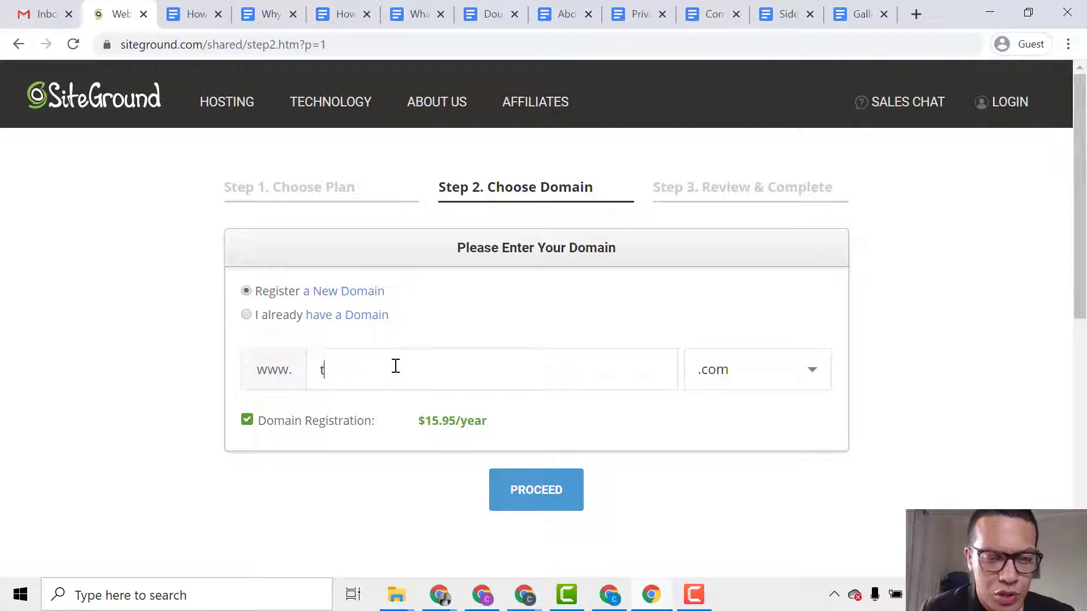
{"action": "type", "text": "heshave"}
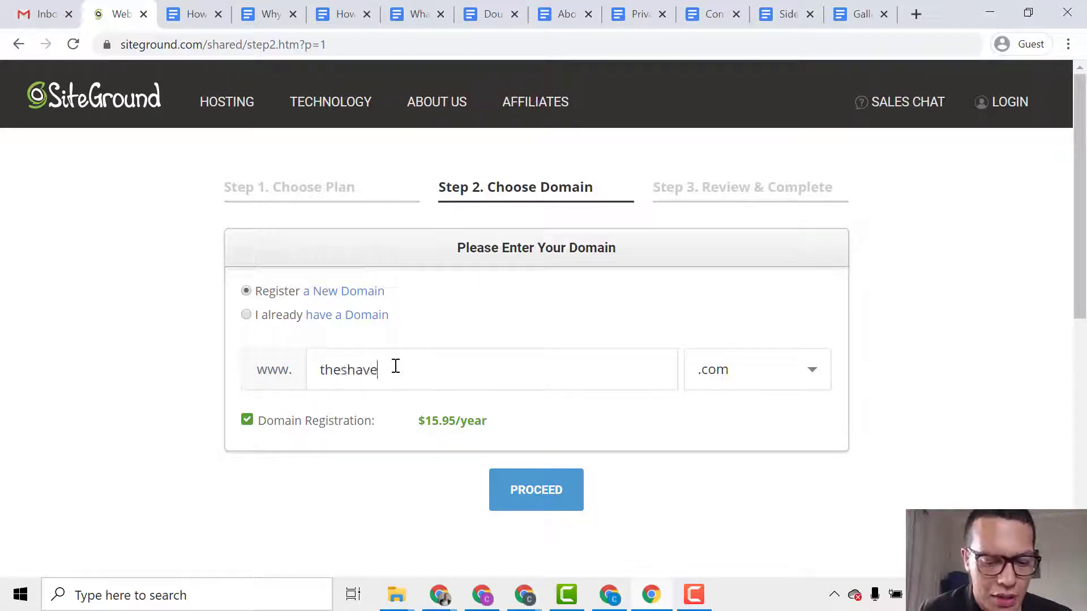
{"action": "type", "text": "blog"}
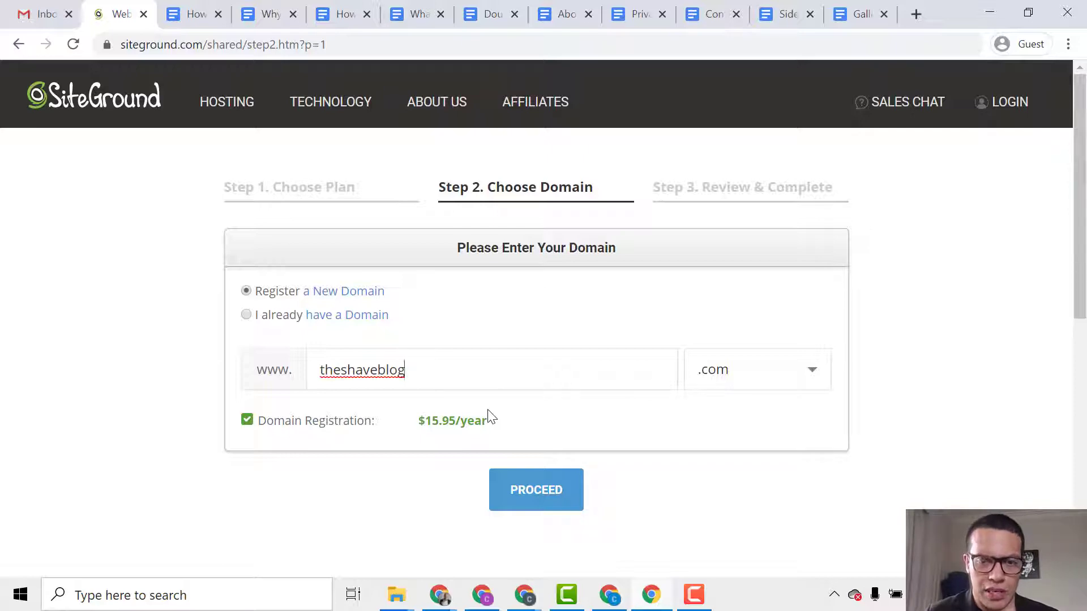
{"action": "left_click", "coordinate": [516, 484]}
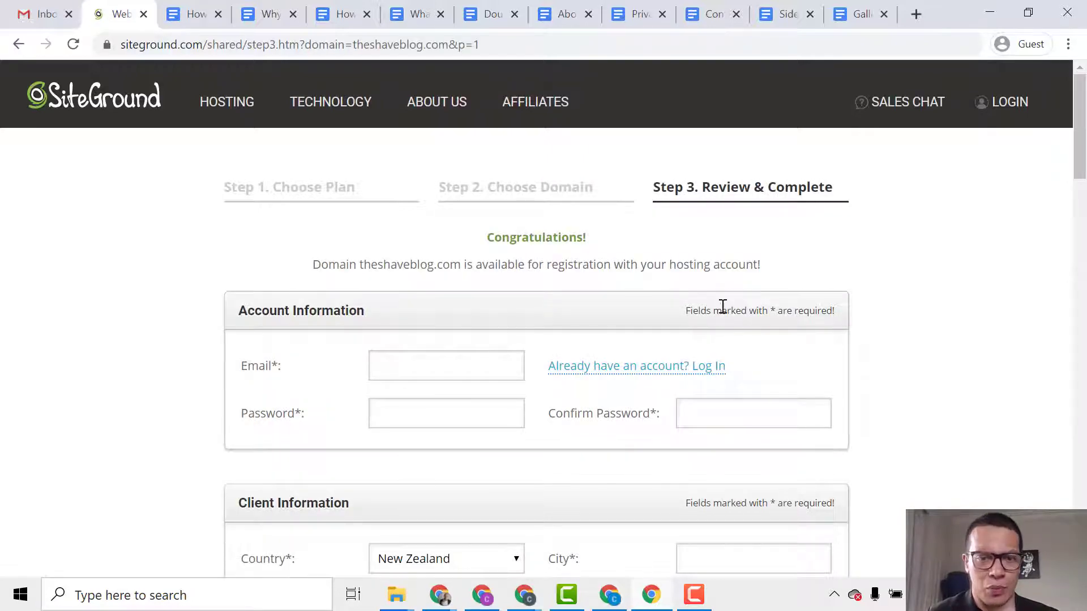
Enter the account e-mail address and password.
{"action": "scroll", "coordinate": [706, 293], "scroll_direction": "down", "scroll_amount": 3}
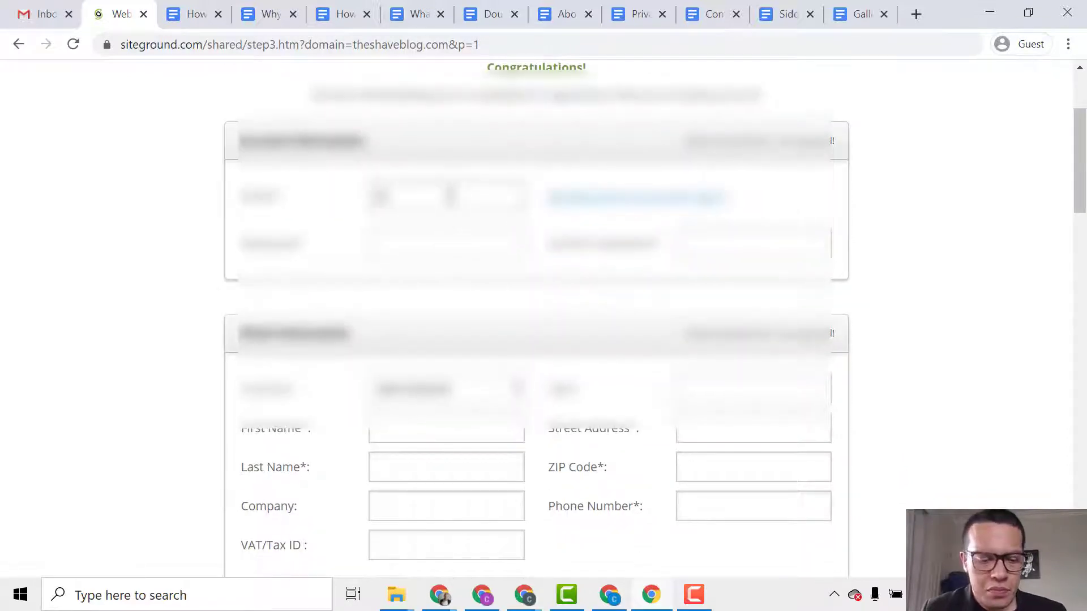
{"action": "left_click", "coordinate": [451, 196]}
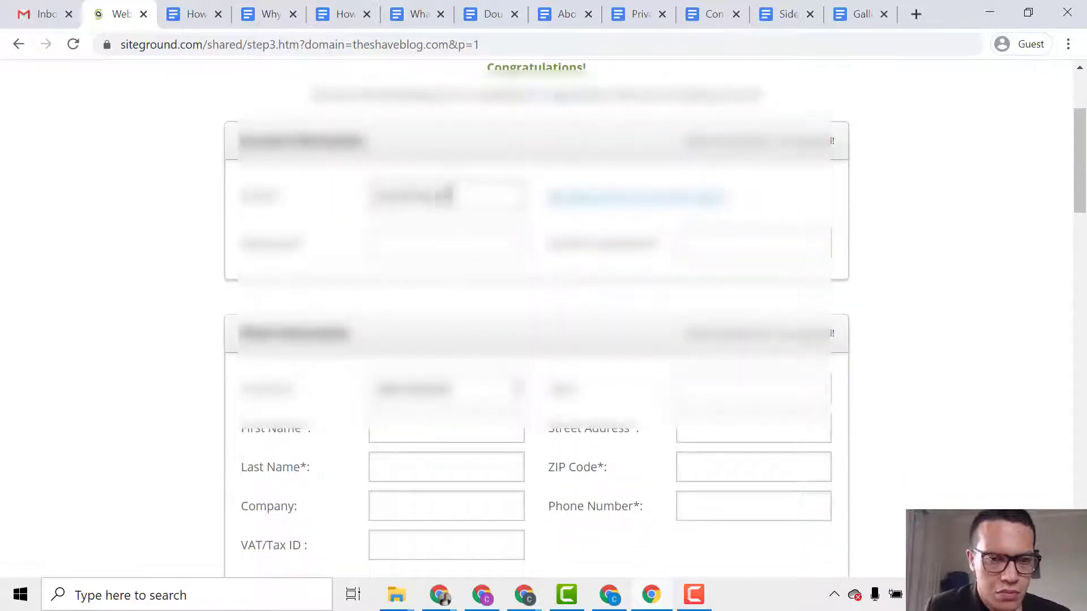
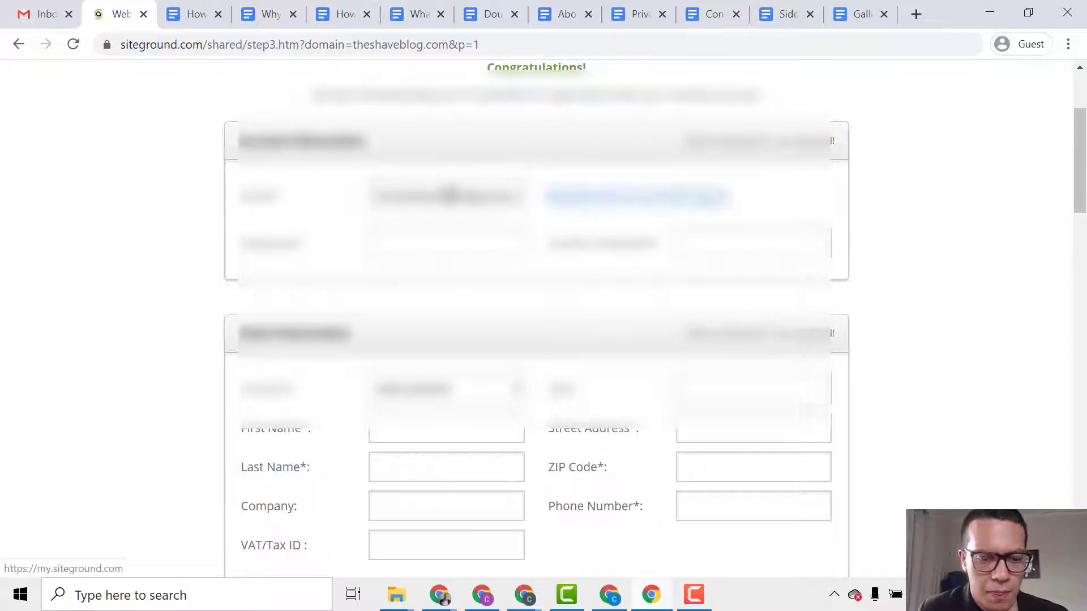
{"action": "key", "text": "Tab"}
{"action": "type", "text": "••"}
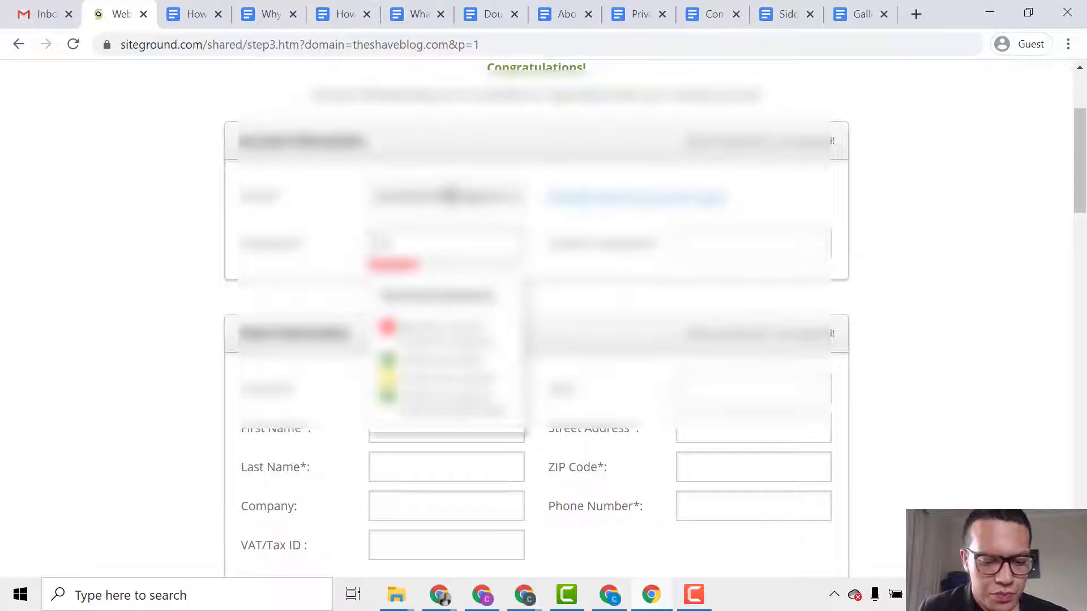
{"action": "type", "text": "••"}
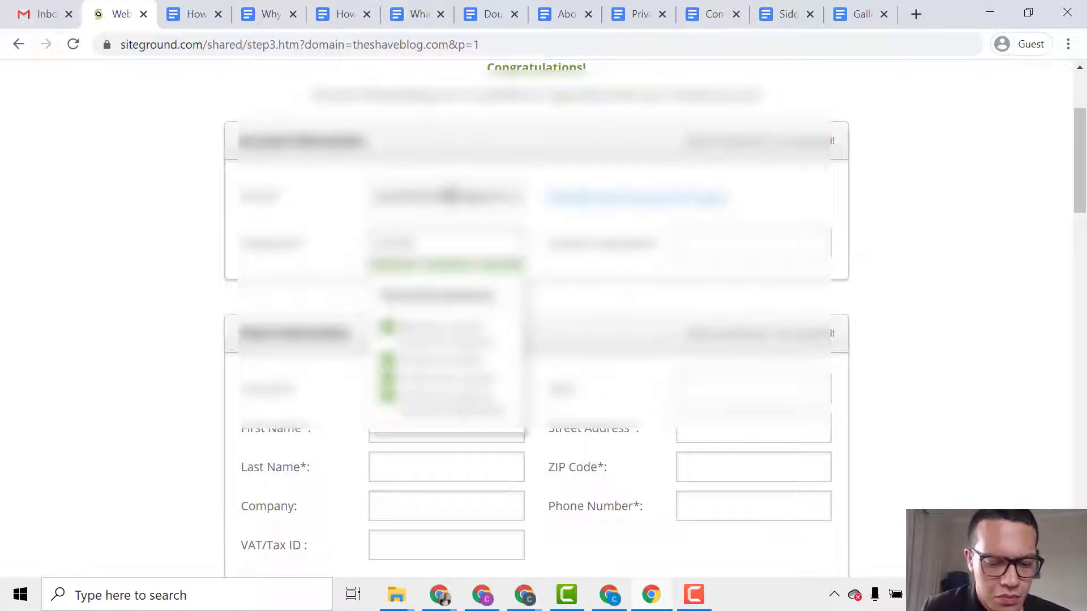
{"action": "key", "text": "Tab"}
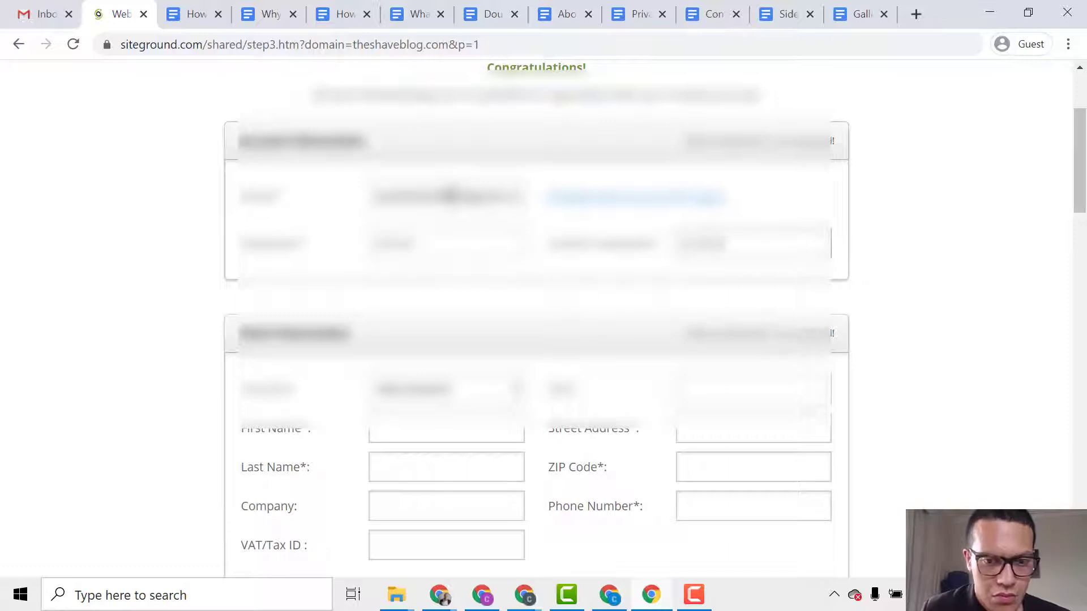
Fill in the client's first and last name, street address, postal code and phone number.
{"action": "scroll", "coordinate": [450, 197], "scroll_direction": "down", "scroll_amount": 3}
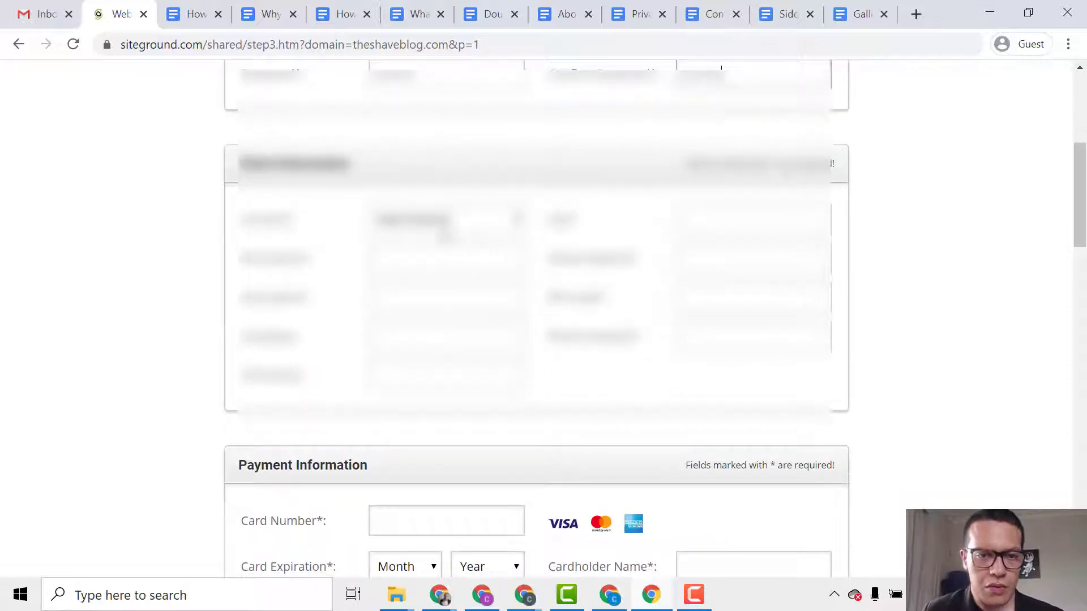
{"action": "left_click", "coordinate": [376, 258]}
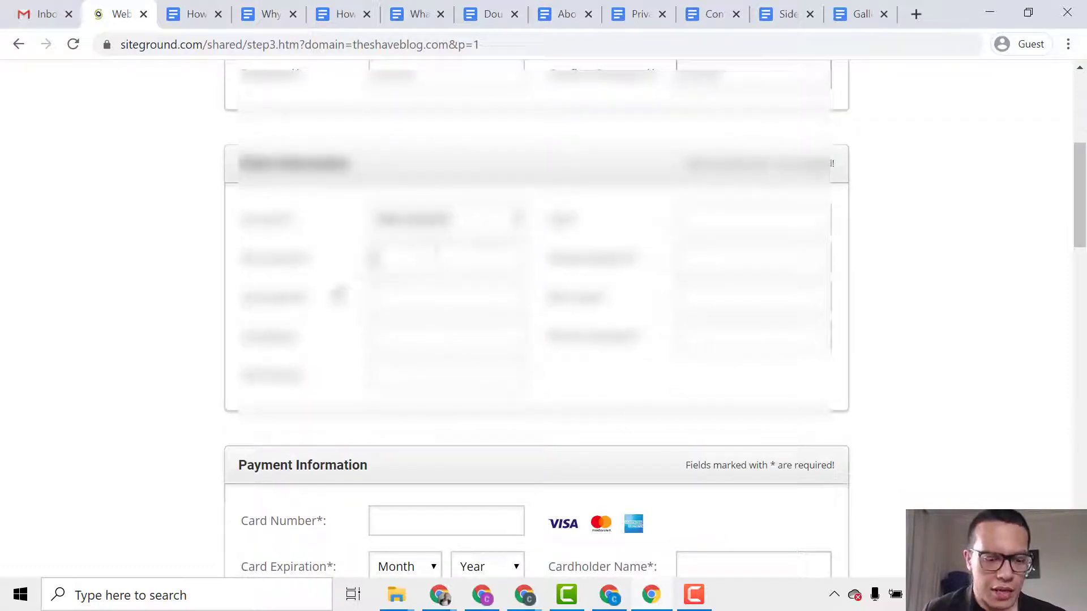
{"action": "key", "text": "Tab"}
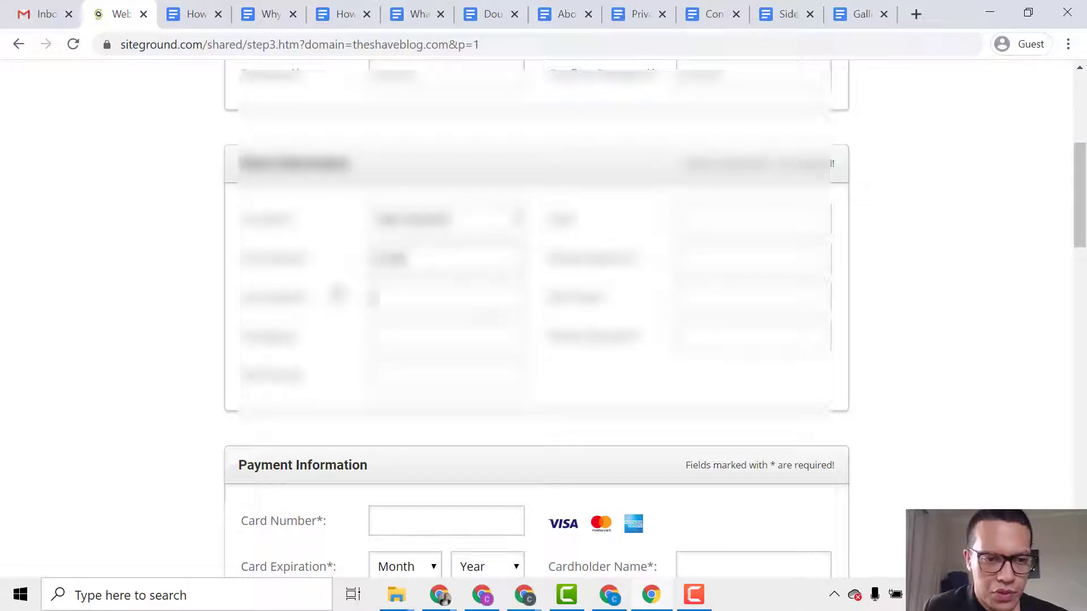
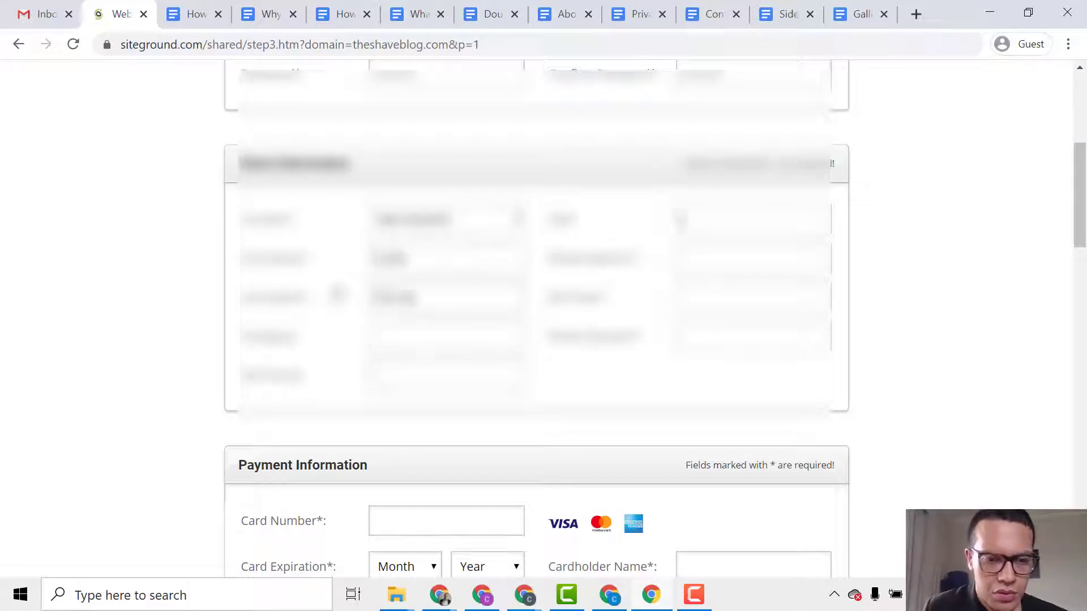
{"action": "type", "text": "Lond"}
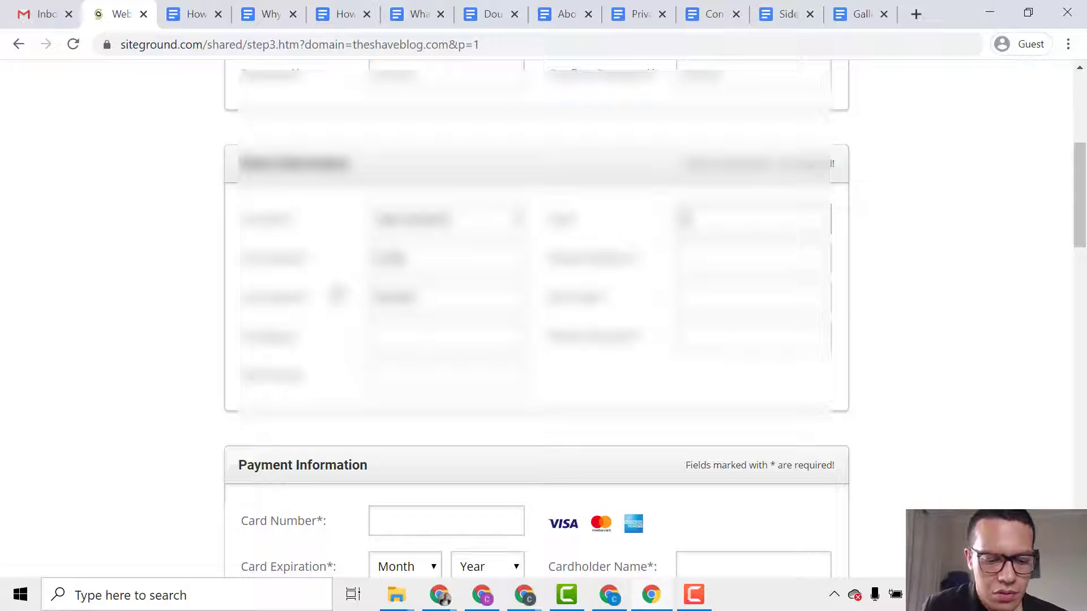
{"action": "type", "text": "on"}
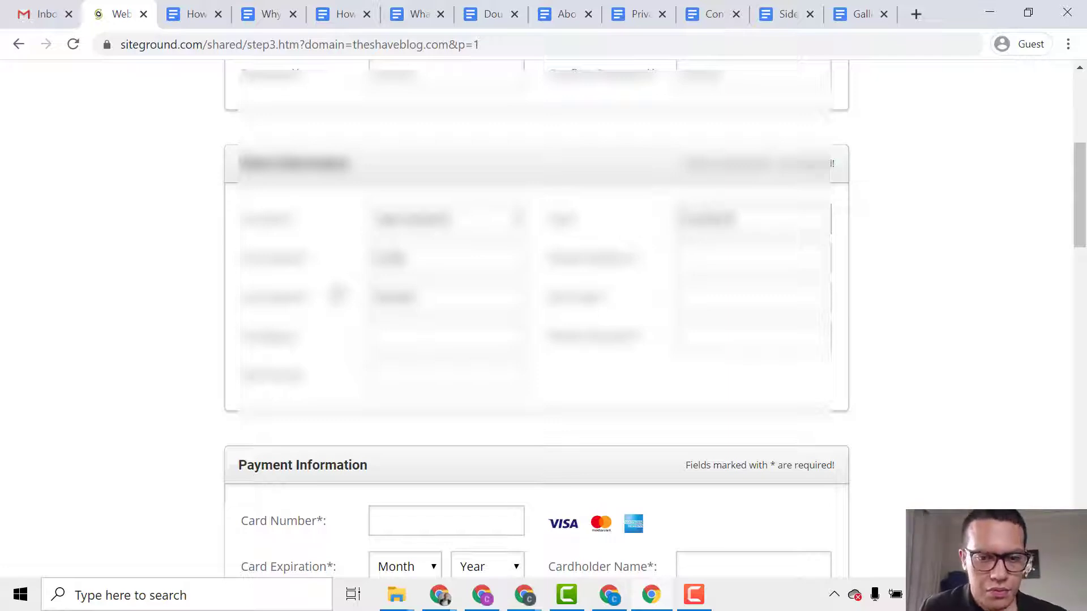
{"action": "key", "text": "Tab"}
{"action": "type", "text": "123 Main"}
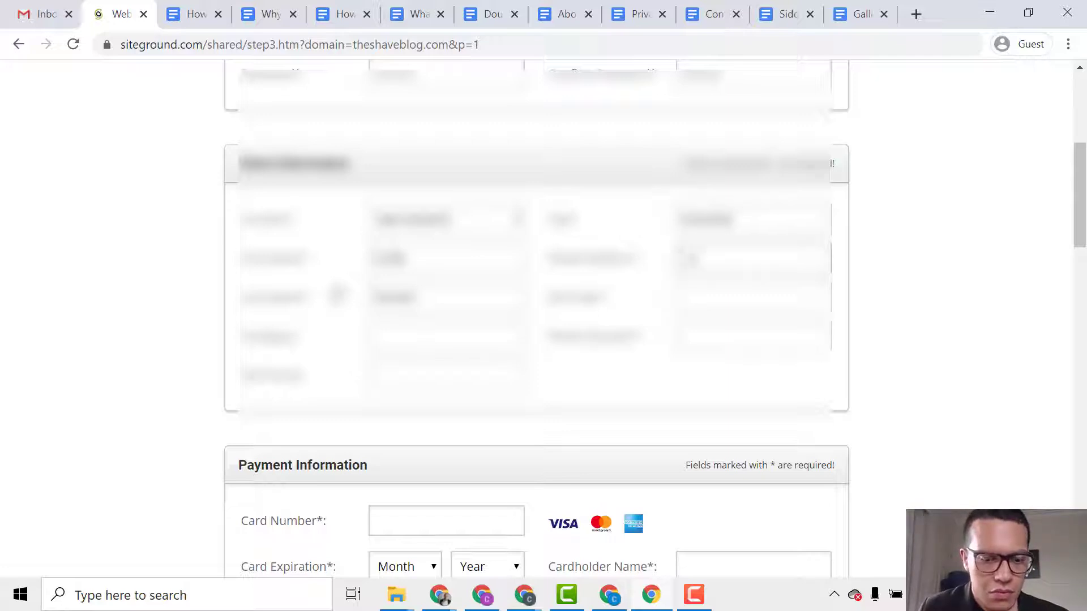
{"action": "type", "text": " Street"}
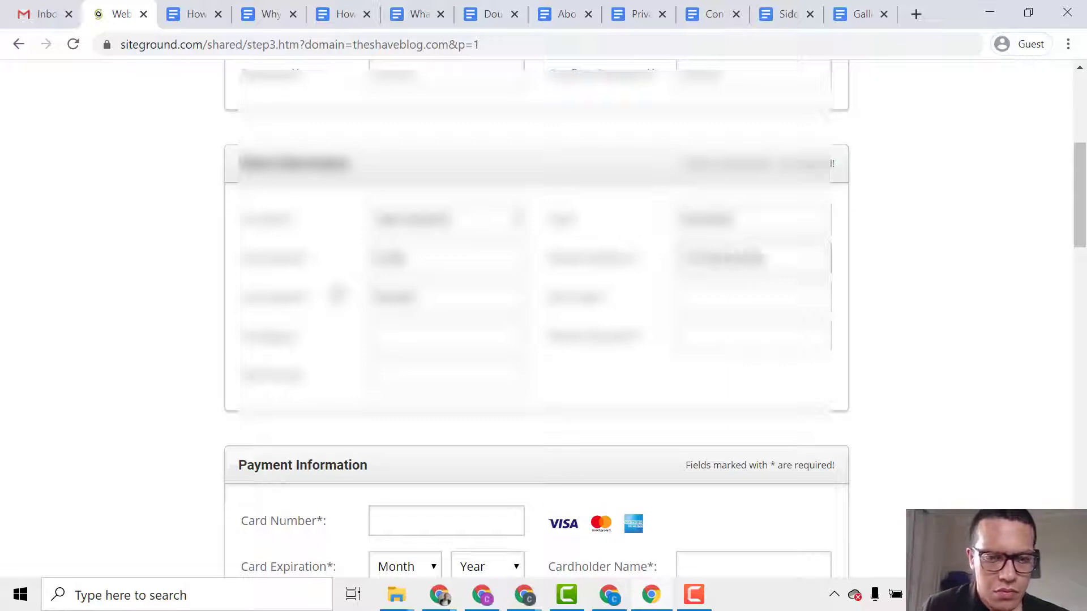
{"action": "key", "text": "Tab"}
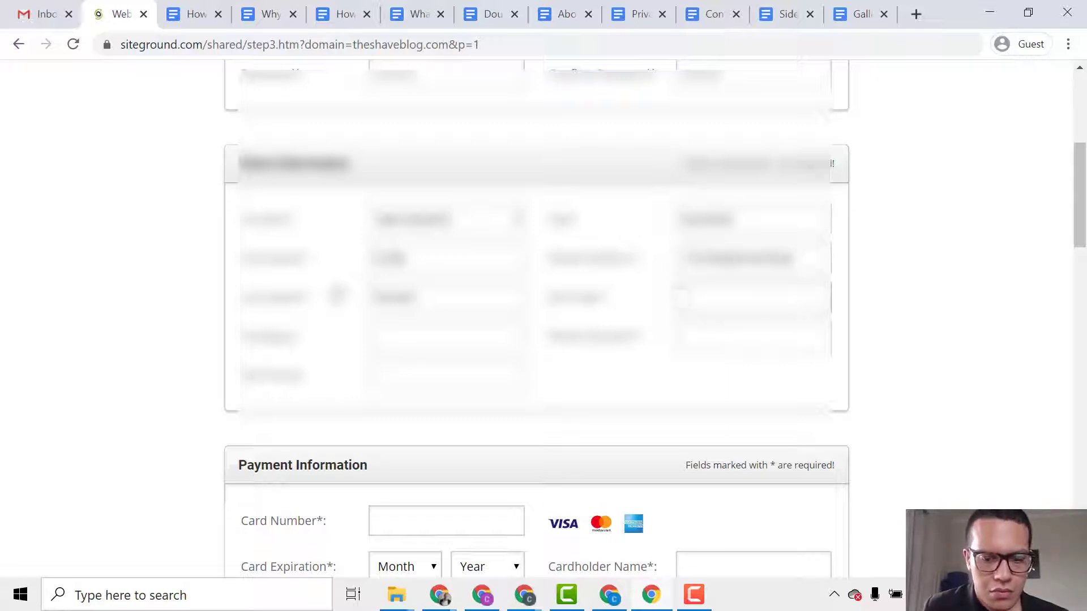
{"action": "type", "text": "2000"}
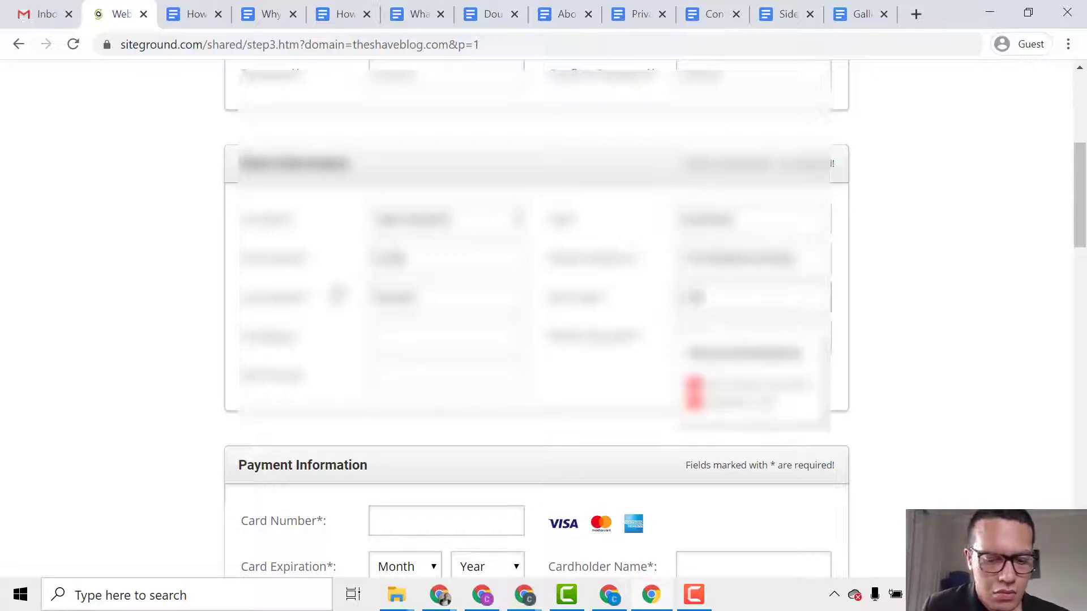
{"action": "key", "text": "Tab"}
{"action": "type", "text": "01234"}
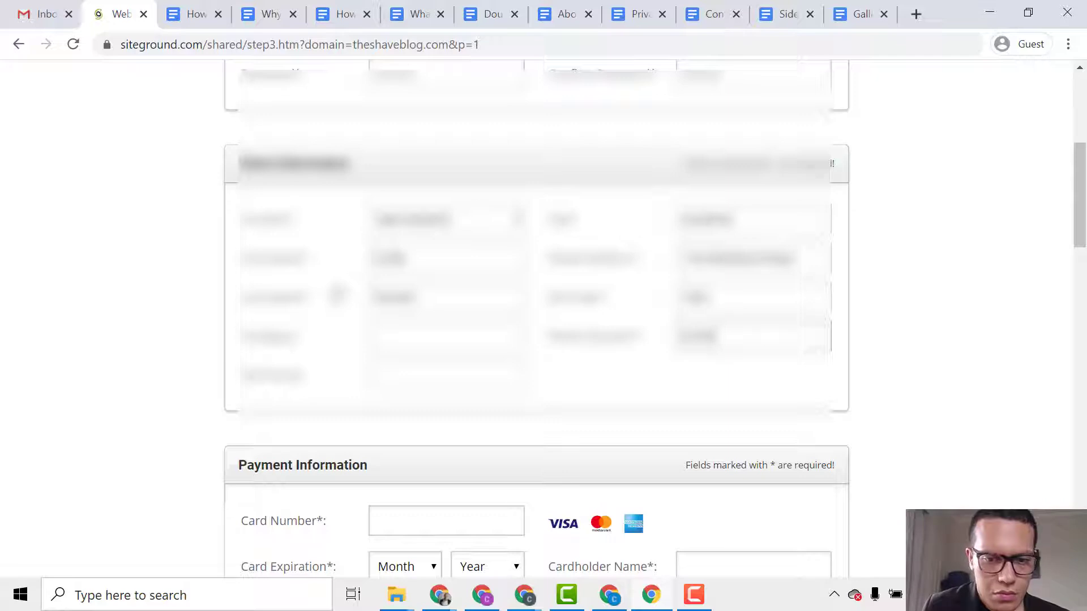
{"action": "type", "text": "5678"}
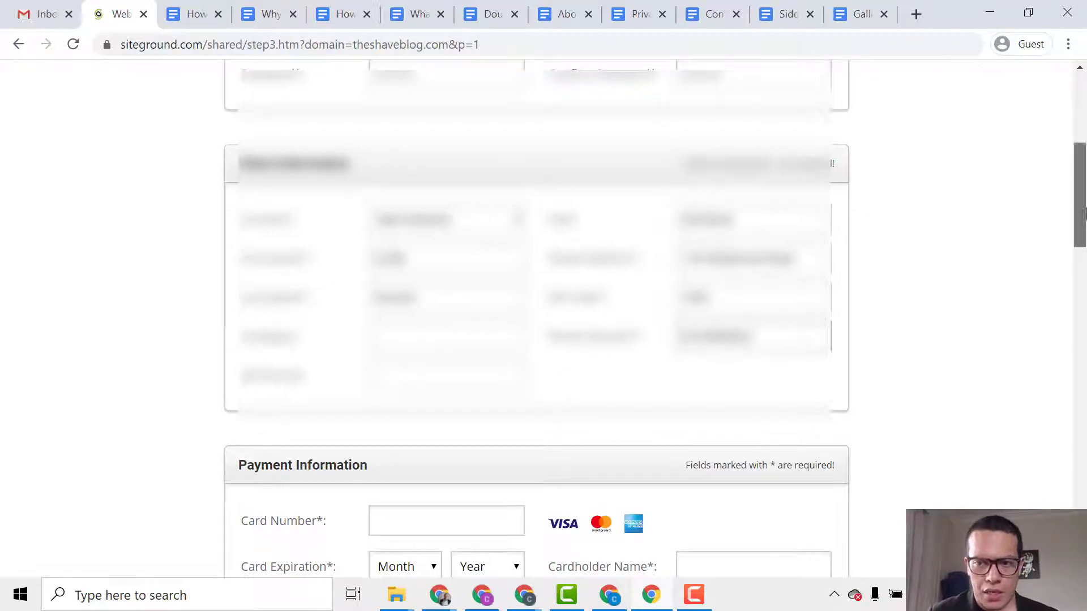
Enter the card number, expiry month and year, CVV and cardholder name.
{"action": "left_click_drag", "start_coordinate": [1082, 209], "coordinate": [1083, 286]}
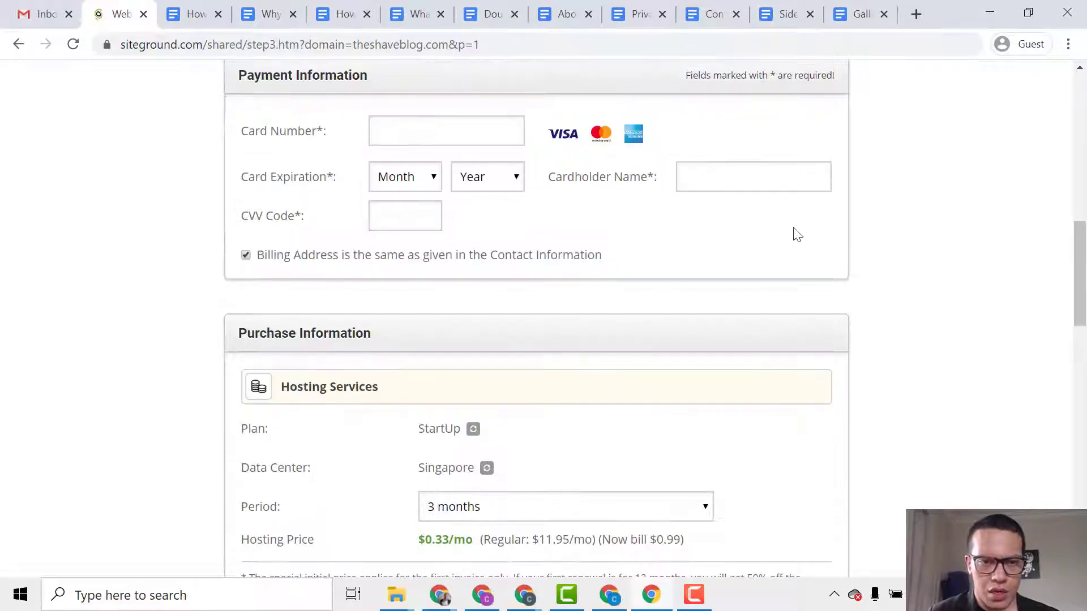
{"action": "left_click", "coordinate": [504, 141]}
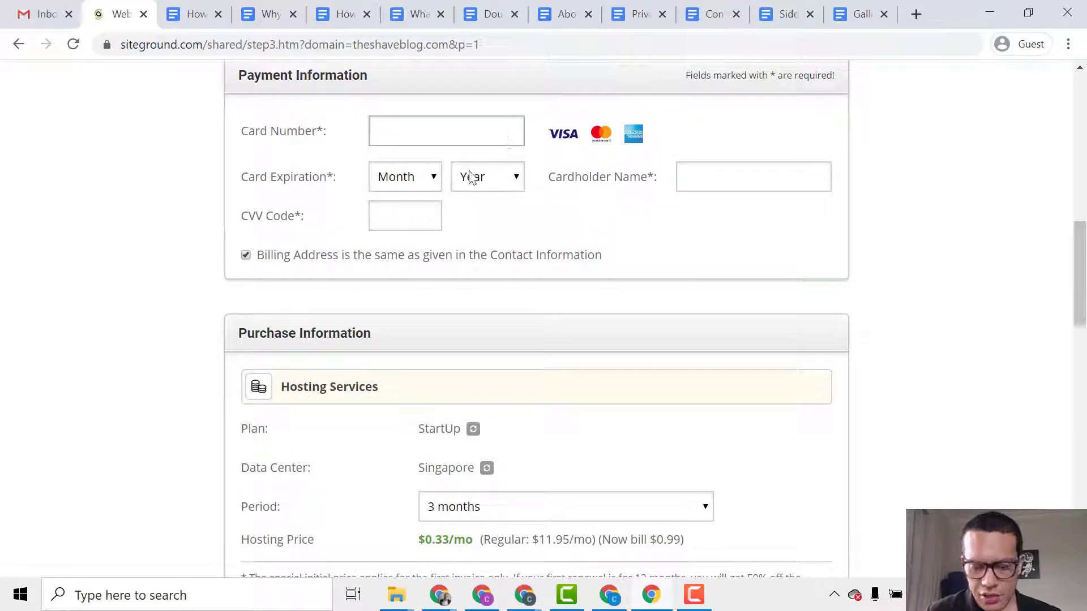
{"action": "type", "text": "****"}
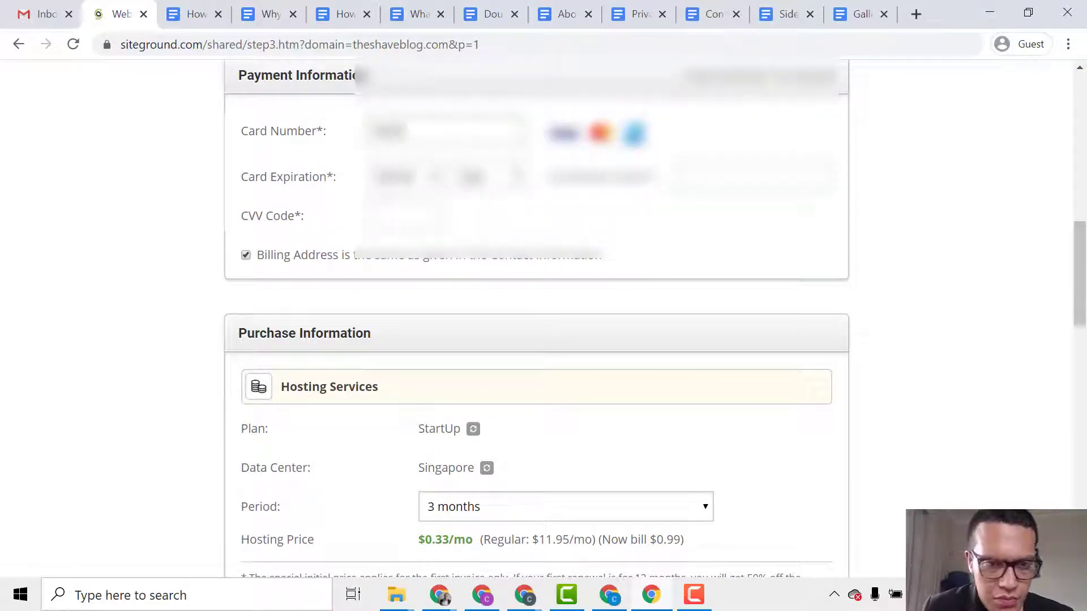
{"action": "type", "text": "****"}
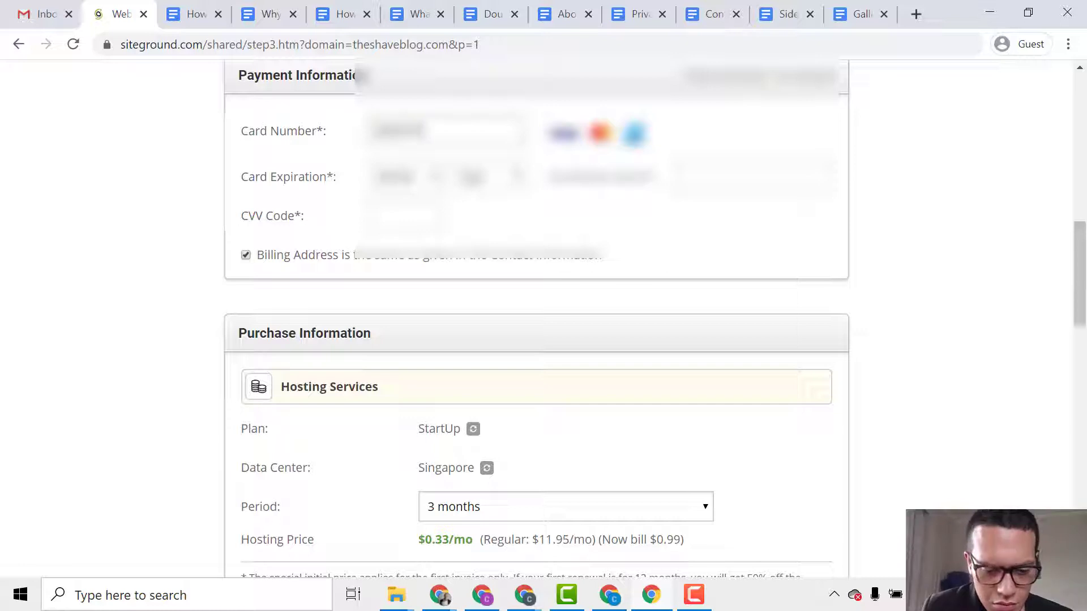
{"action": "type", "text": "*******"}
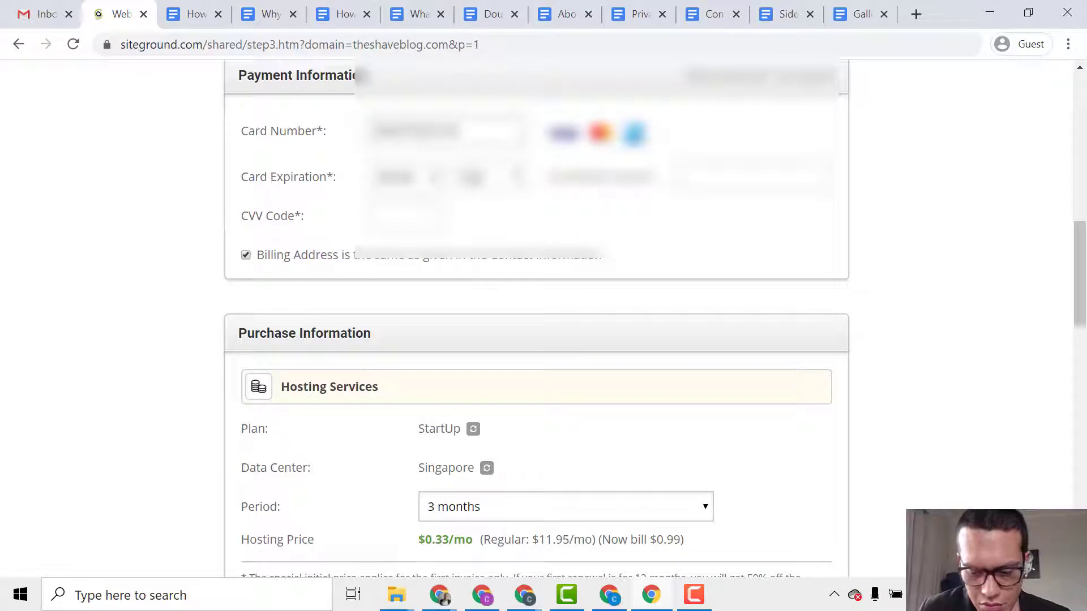
{"action": "type", "text": "******"}
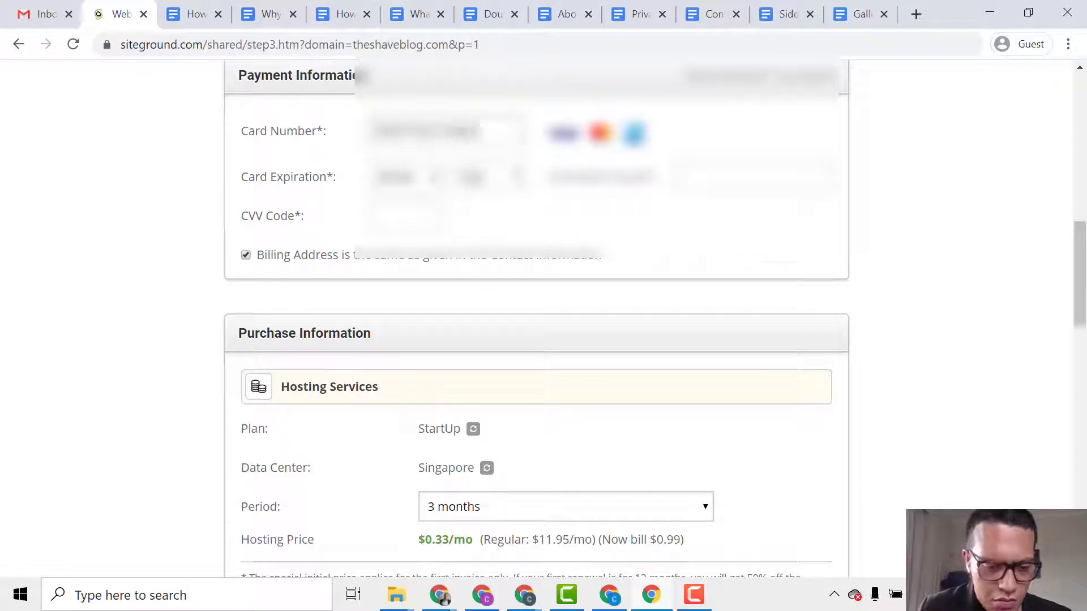
{"action": "left_click", "coordinate": [422, 177]}
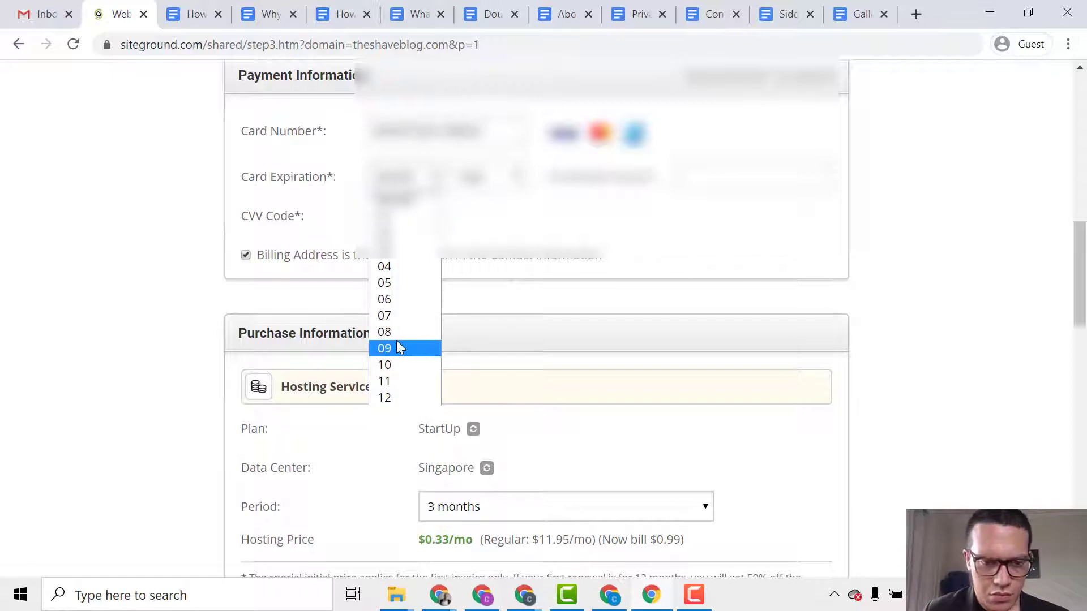
{"action": "left_click", "coordinate": [405, 347]}
{"action": "left_click", "coordinate": [478, 181]}
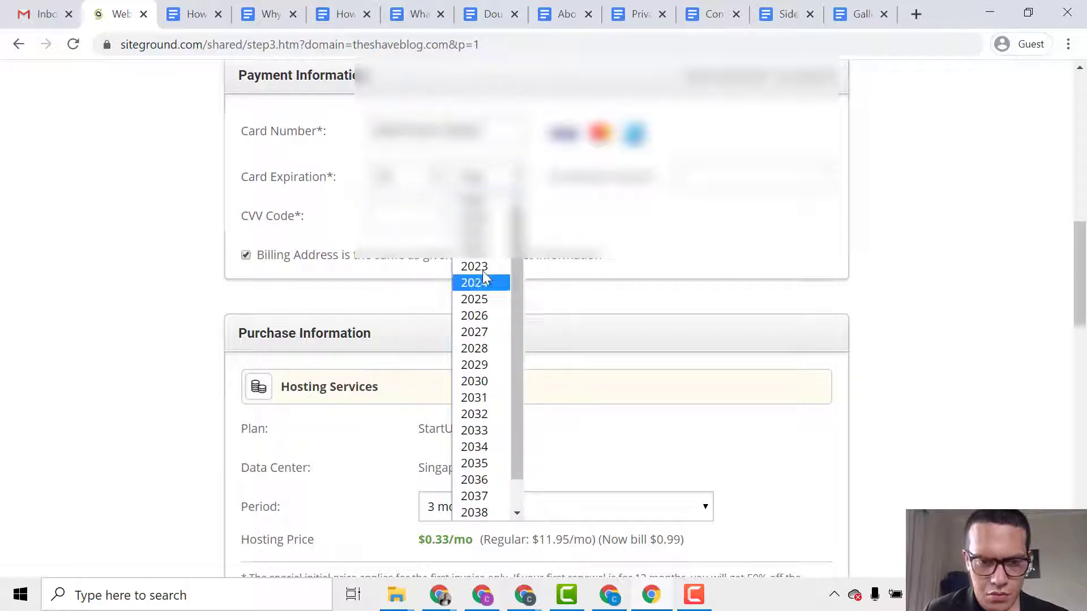
{"action": "left_click", "coordinate": [479, 249]}
{"action": "type", "text": "***"}
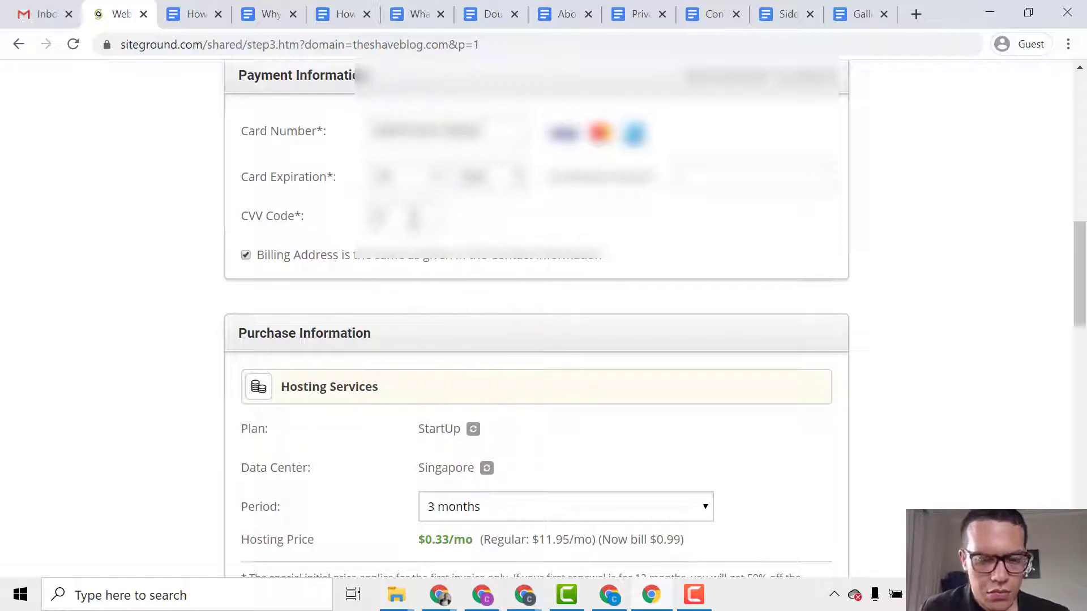
{"action": "left_click", "coordinate": [734, 186]}
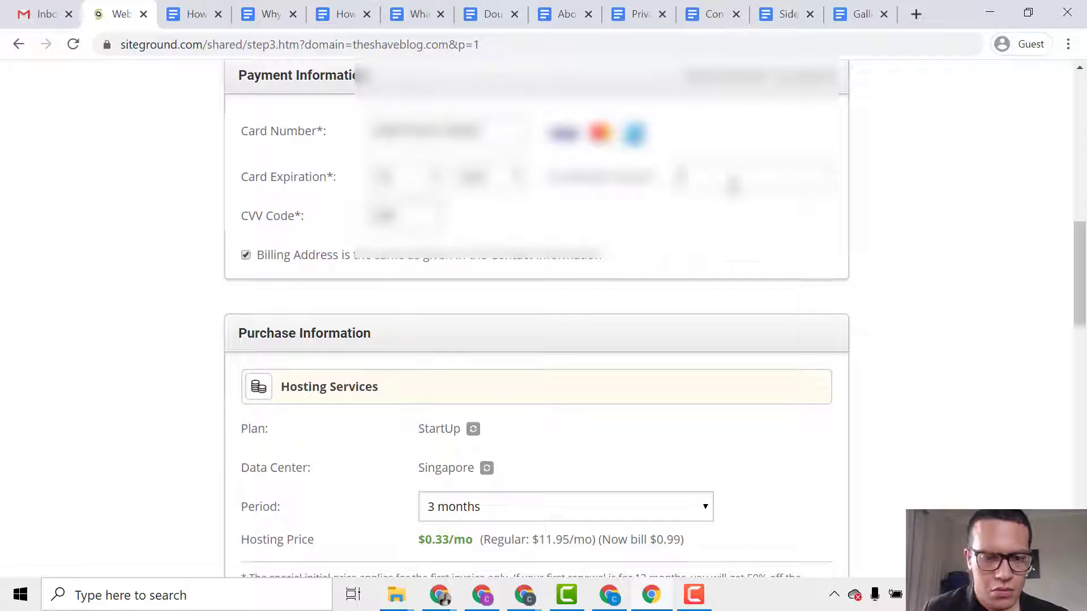
{"action": "type", "text": "**********"}
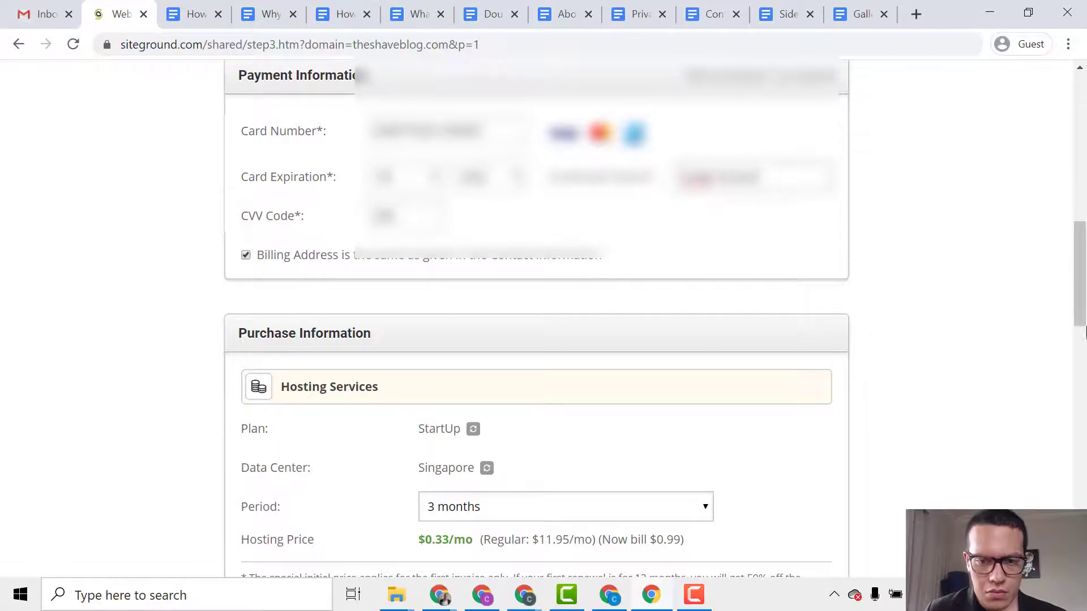
{"action": "left_click", "coordinate": [1081, 334]}
{"action": "left_click_drag", "start_coordinate": [1085, 337], "coordinate": [1085, 296]}
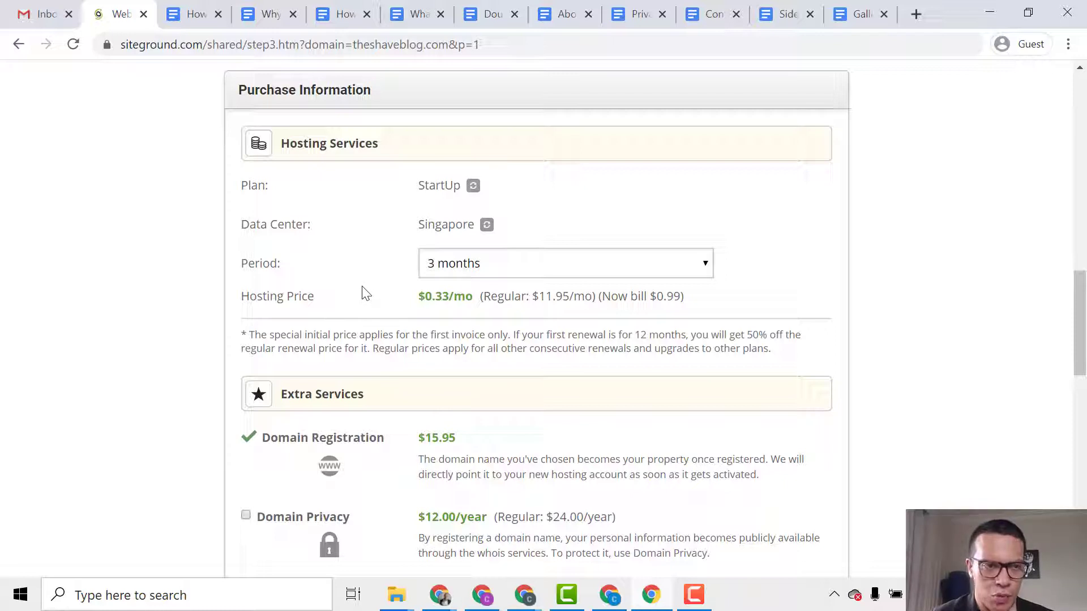
Set the hosting Period to 12 months, bringing the order total to 87.35 USD.
{"action": "left_click", "coordinate": [600, 266]}
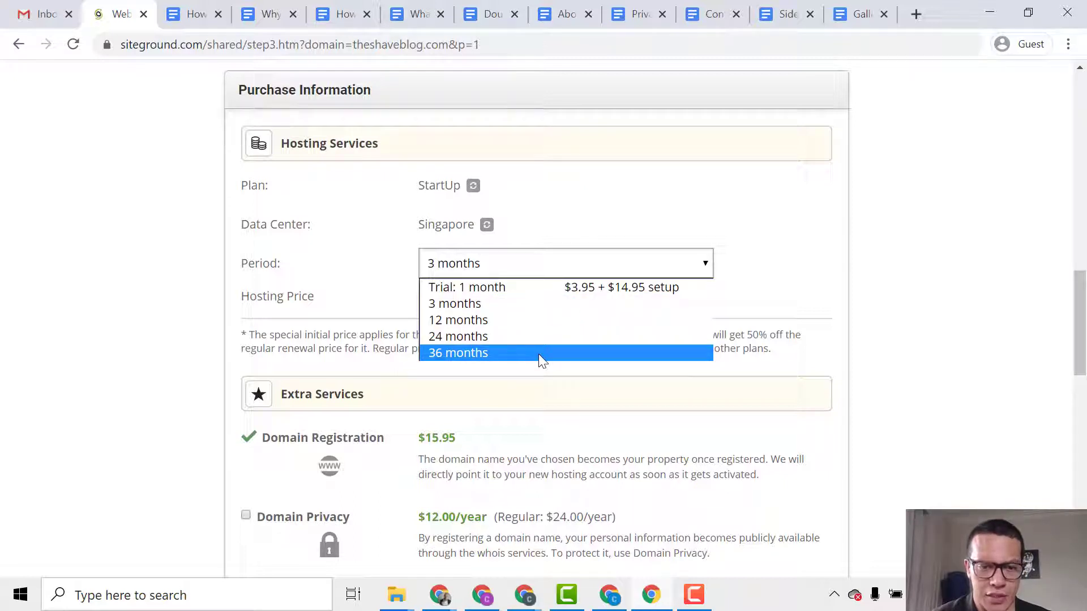
{"action": "left_click", "coordinate": [521, 322]}
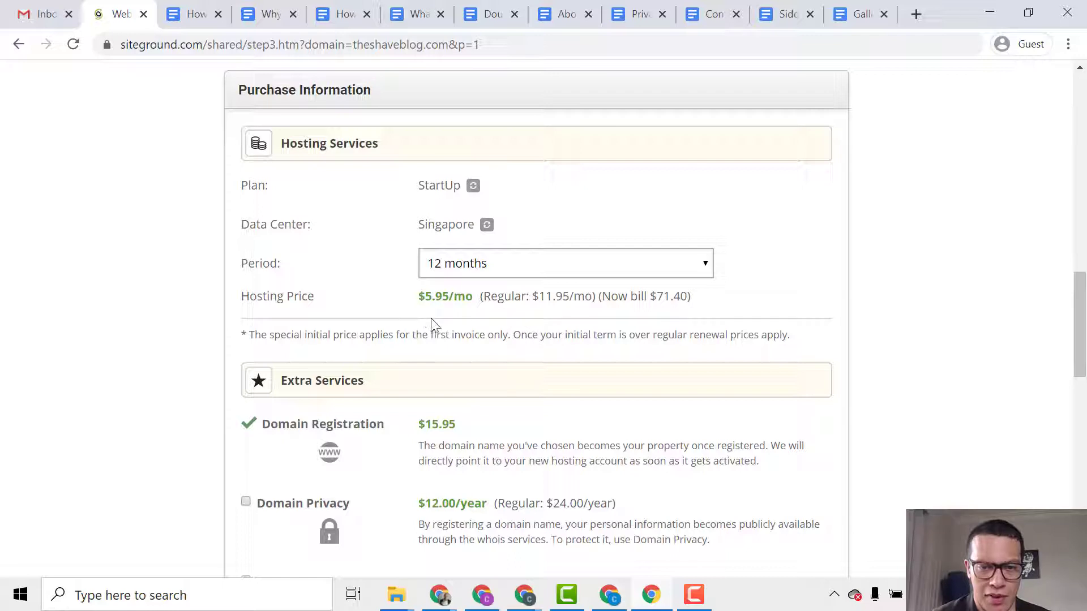
{"action": "scroll", "coordinate": [456, 374], "scroll_direction": "down", "scroll_amount": 5}
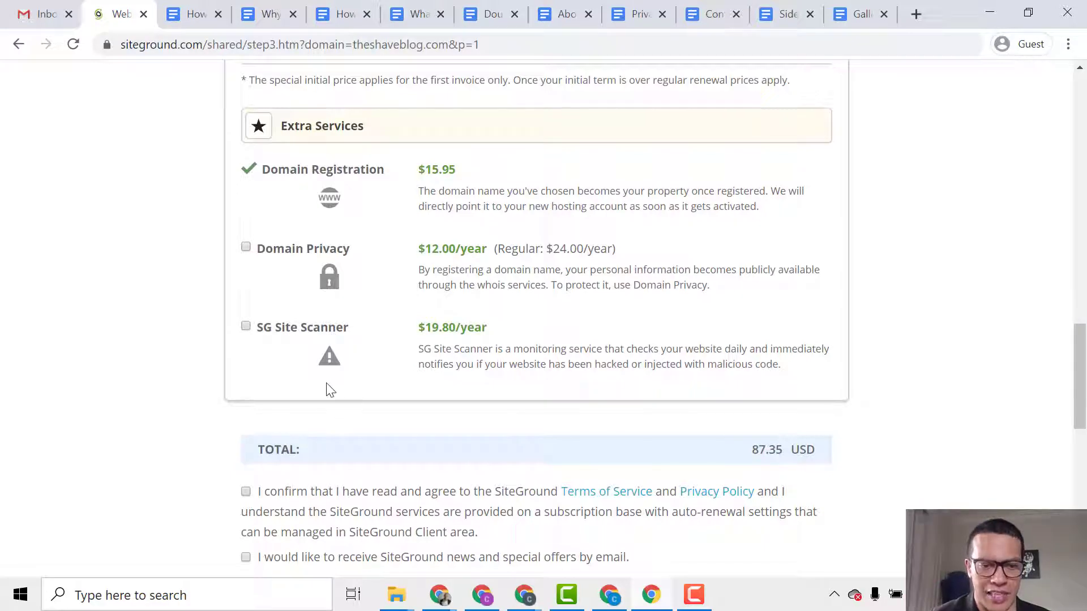
Accept the Terms of Service, opt in to SiteGround news, and pay to place the order.
{"action": "left_click_drag", "start_coordinate": [1081, 419], "coordinate": [1077, 479]}
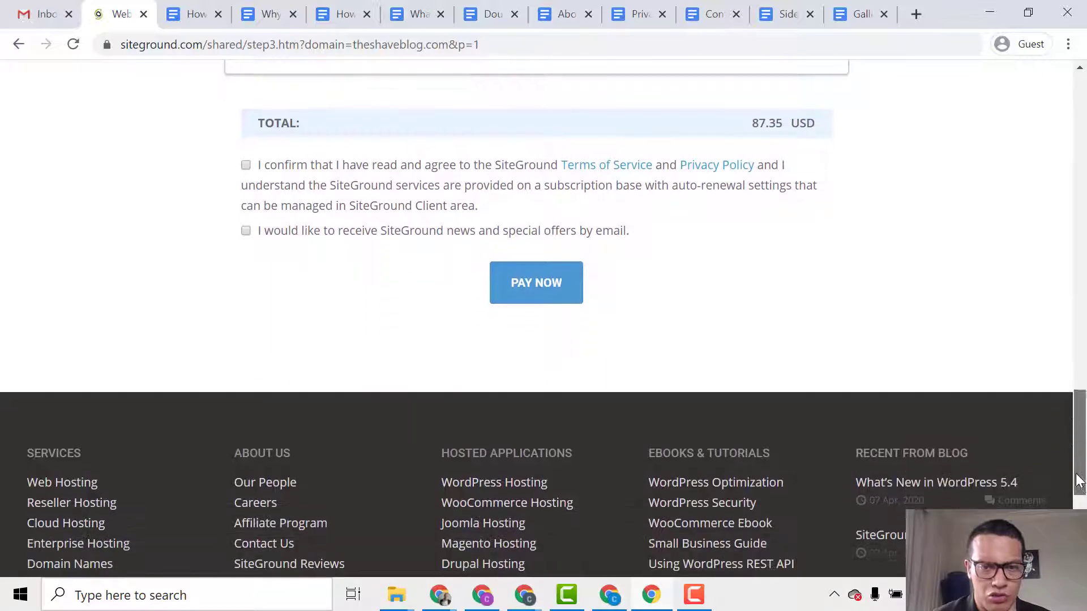
{"action": "left_click", "coordinate": [246, 165]}
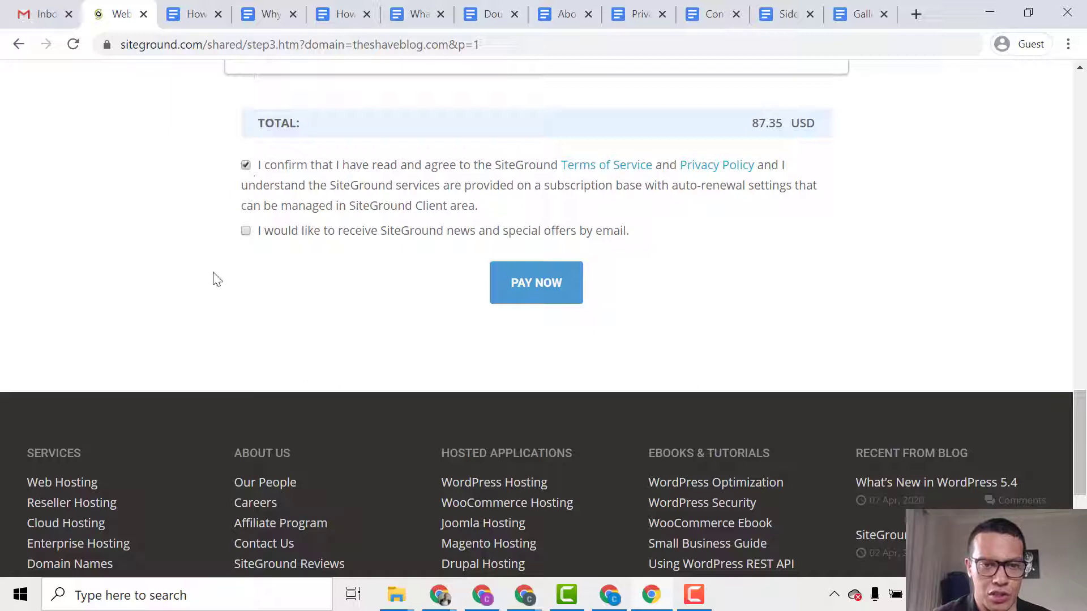
{"action": "left_click", "coordinate": [246, 231]}
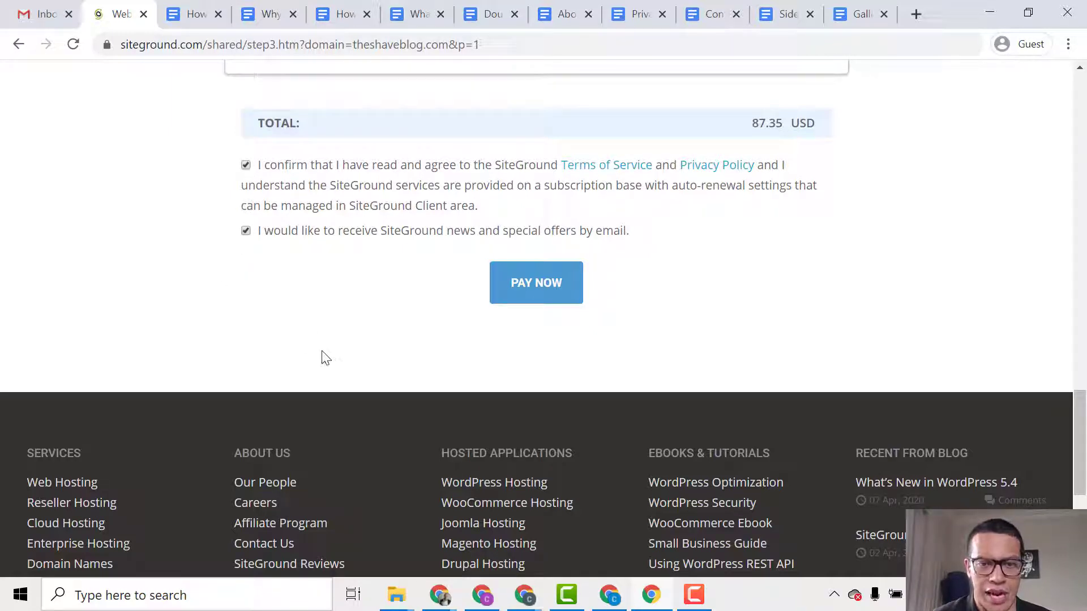
{"action": "scroll", "coordinate": [321, 357], "scroll_direction": "up", "scroll_amount": 1}
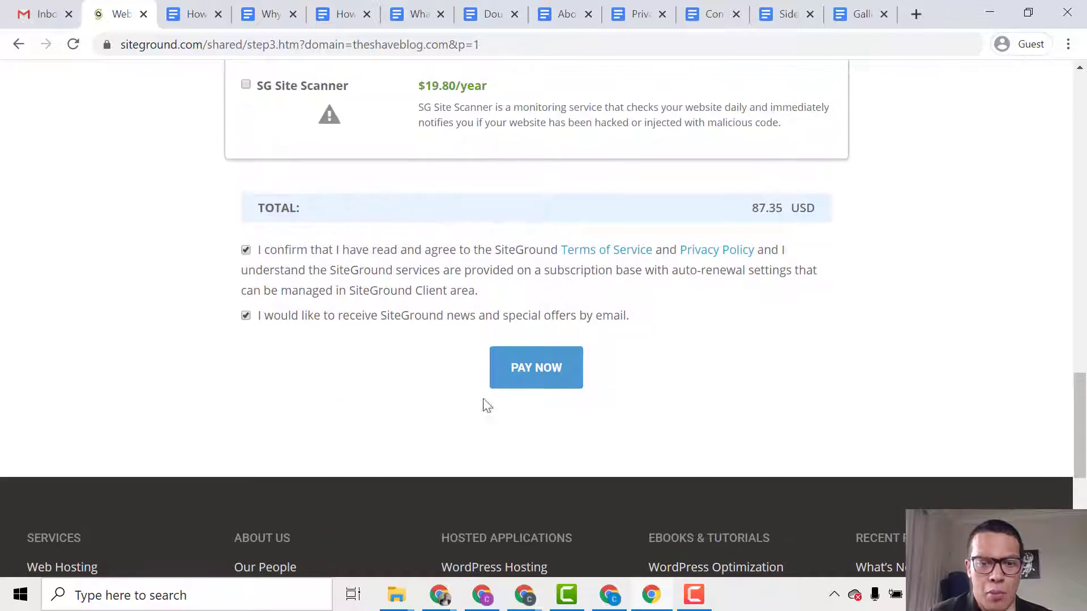
{"action": "left_click", "coordinate": [537, 378]}
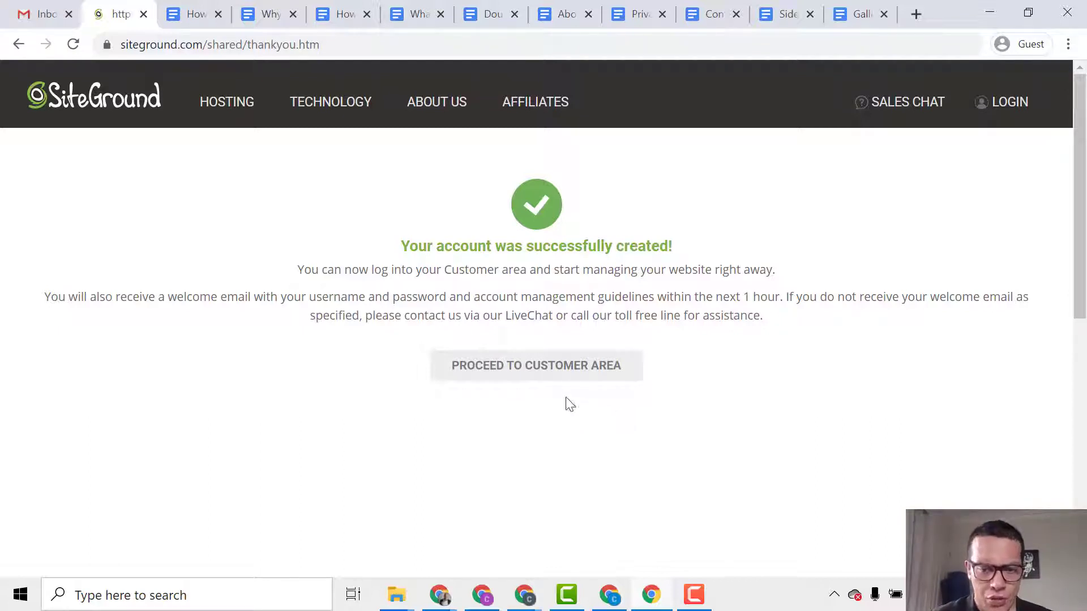
Proceed from the thank-you page to the my.siteground.com customer area for theshaveblog.com.
{"action": "left_click", "coordinate": [563, 373]}
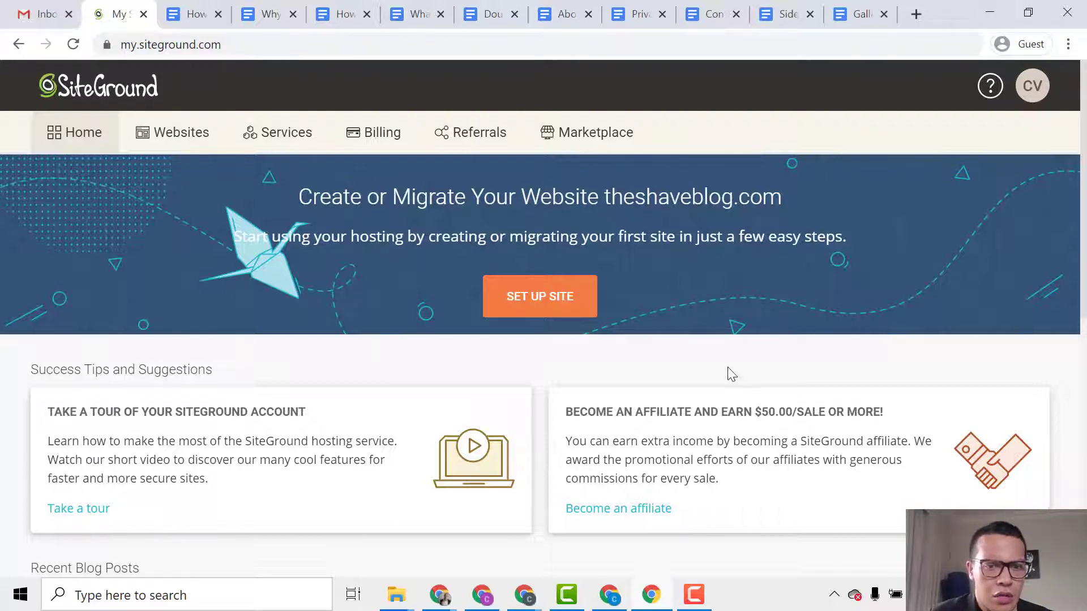
List the websites, with theshaveblog.com pending, then switch to the Gmail inbox tab.
{"action": "left_click", "coordinate": [167, 140]}
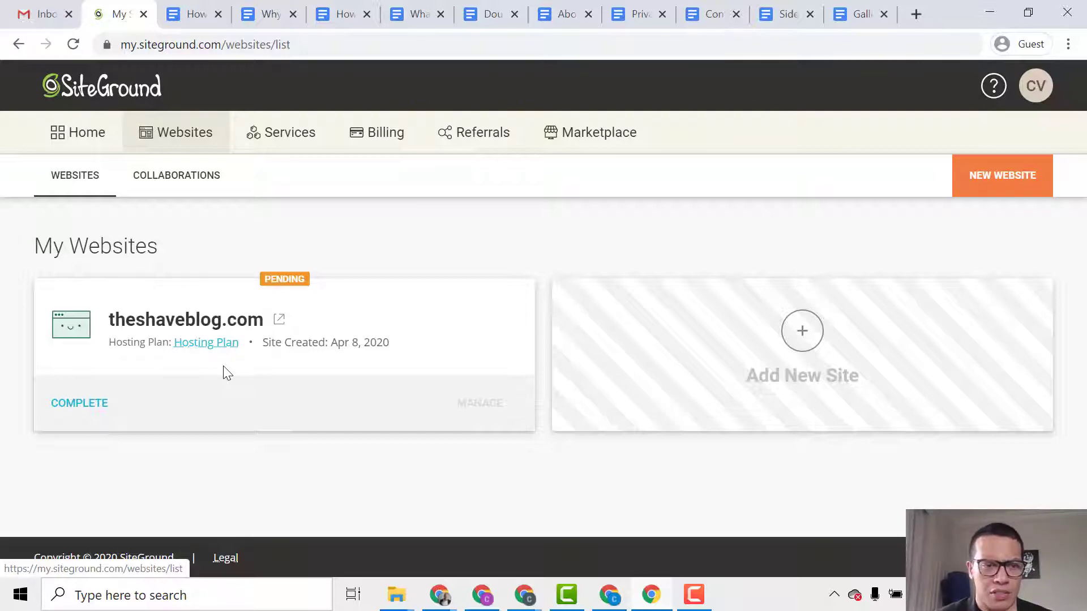
{"action": "key", "text": "ctrl+1"}
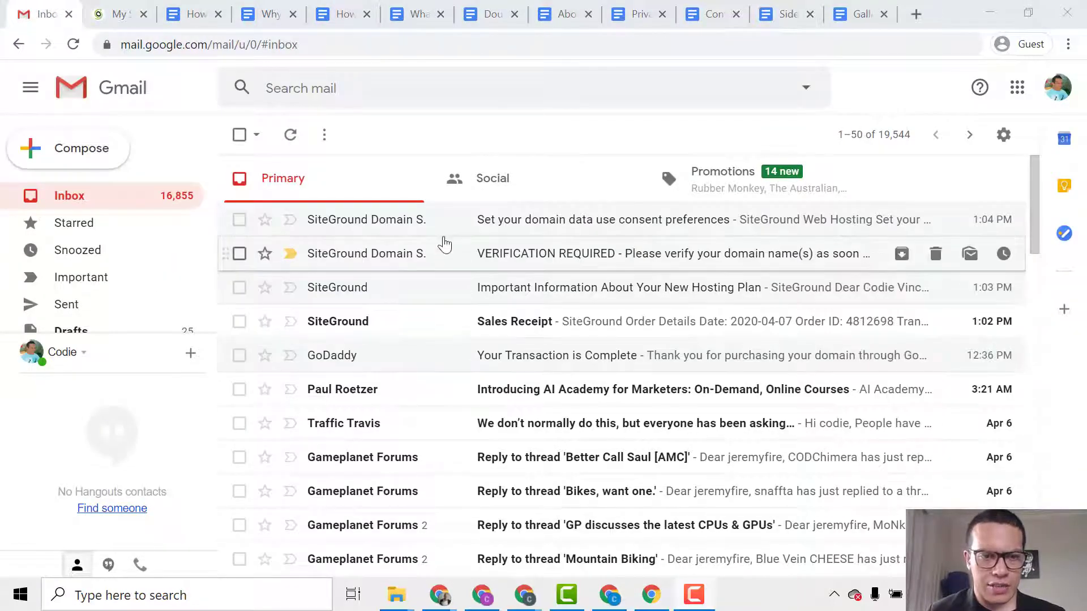
{"action": "left_click", "coordinate": [403, 297]}
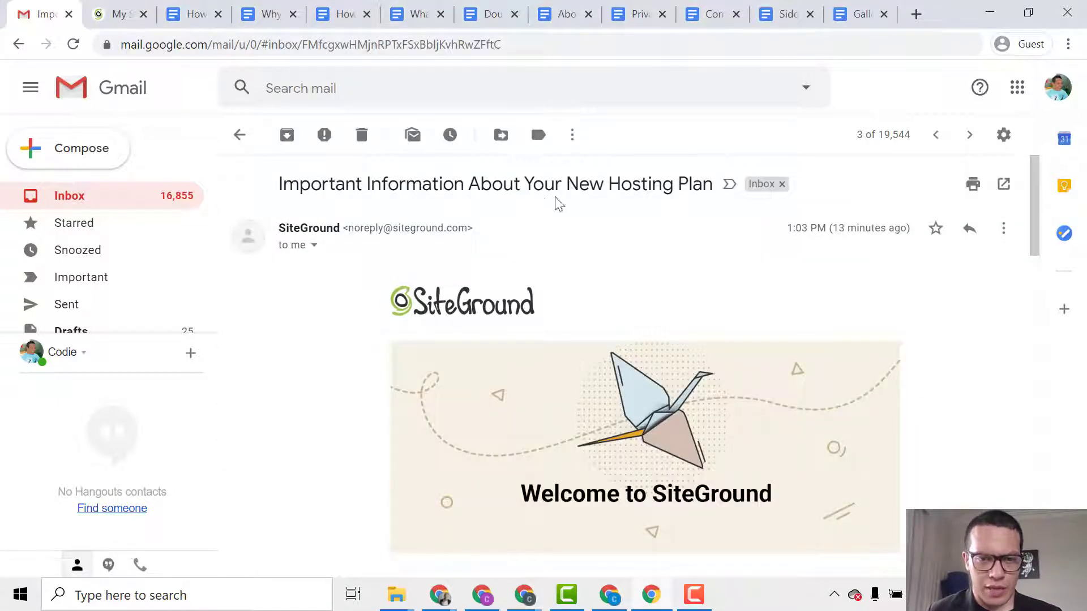
{"action": "scroll", "coordinate": [447, 283], "scroll_direction": "down", "scroll_amount": 5}
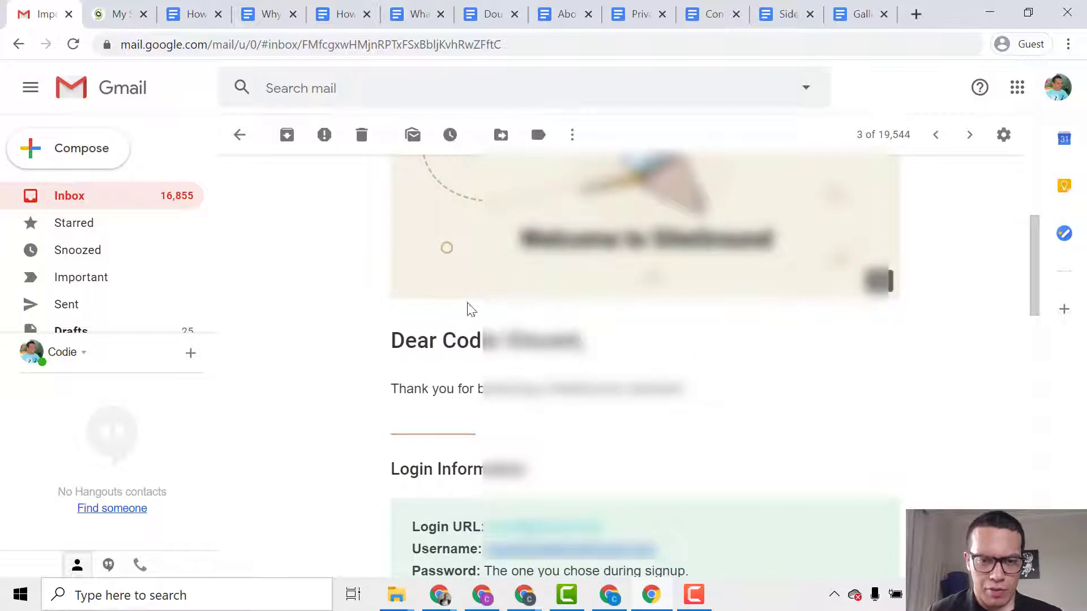
{"action": "scroll", "coordinate": [468, 308], "scroll_direction": "down", "scroll_amount": 3}
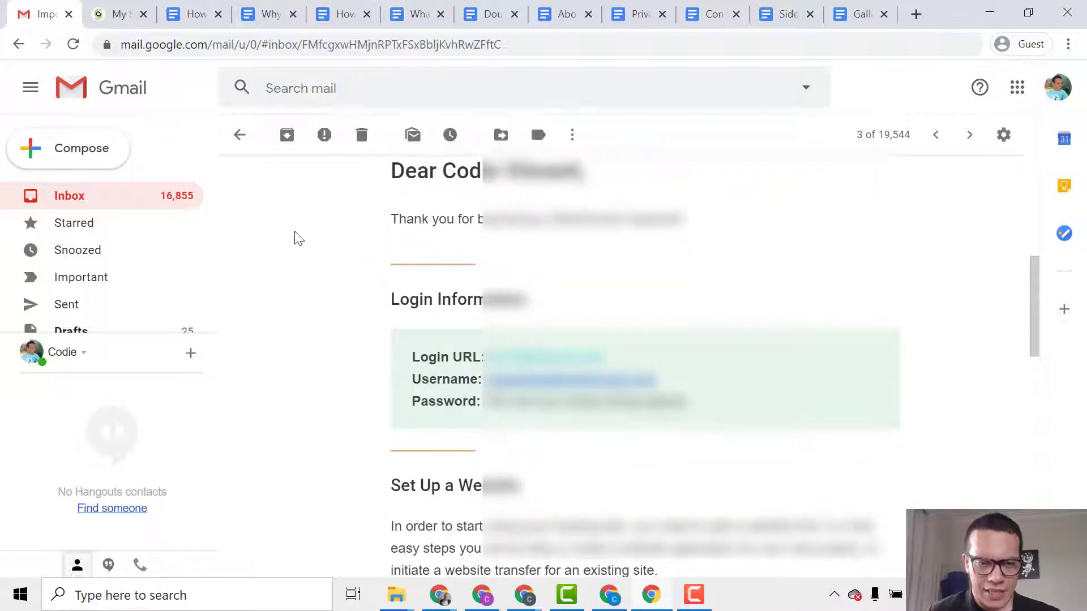
{"action": "scroll", "coordinate": [424, 208], "scroll_direction": "down", "scroll_amount": 2}
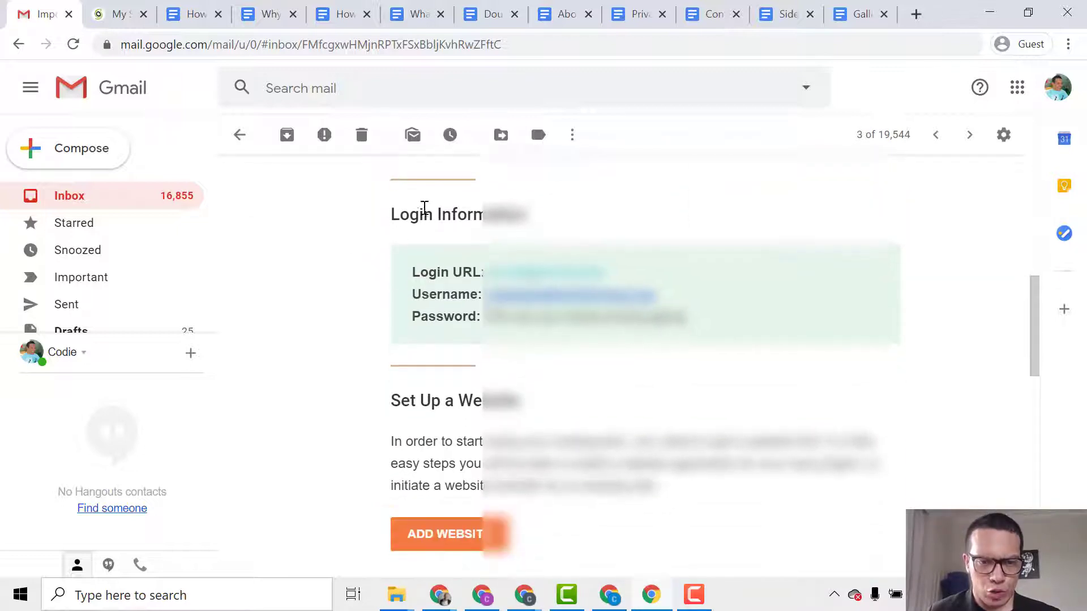
{"action": "scroll", "coordinate": [403, 301], "scroll_direction": "down", "scroll_amount": 2}
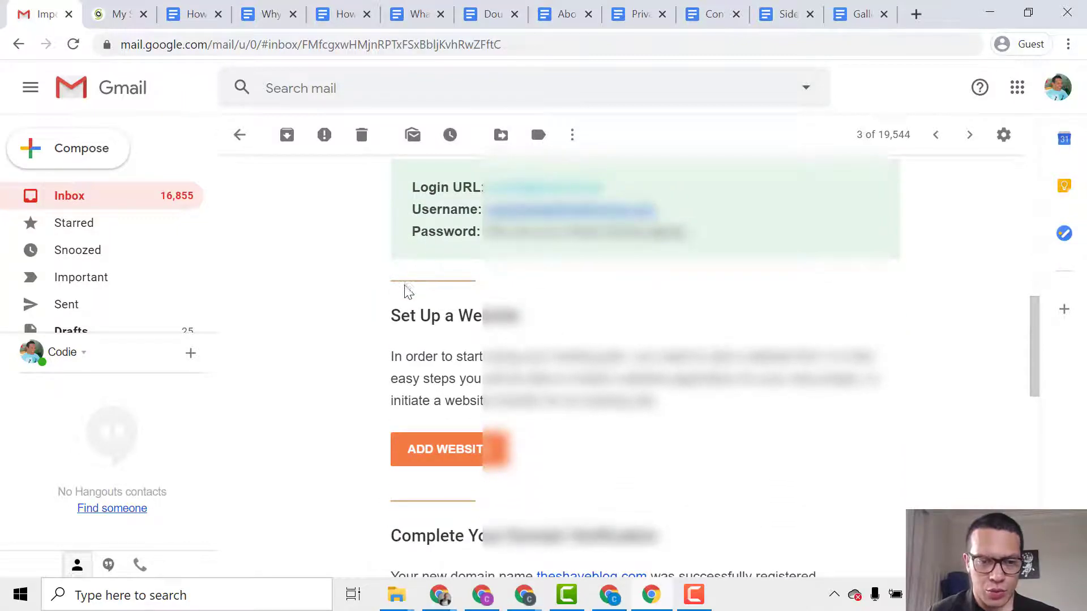
{"action": "middle_click", "coordinate": [369, 273]}
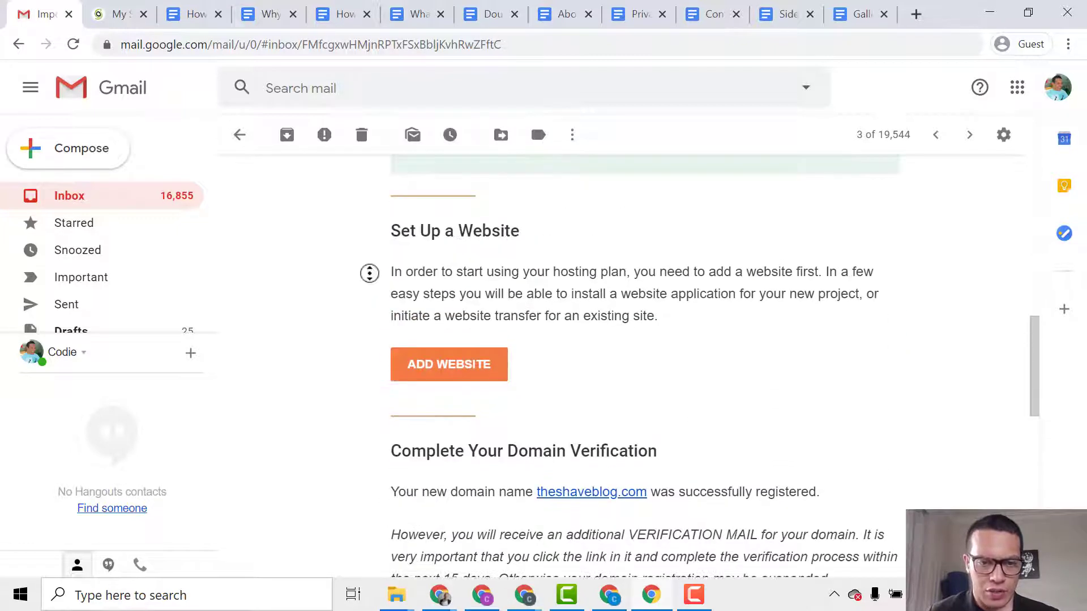
{"action": "middle_click", "coordinate": [368, 319]}
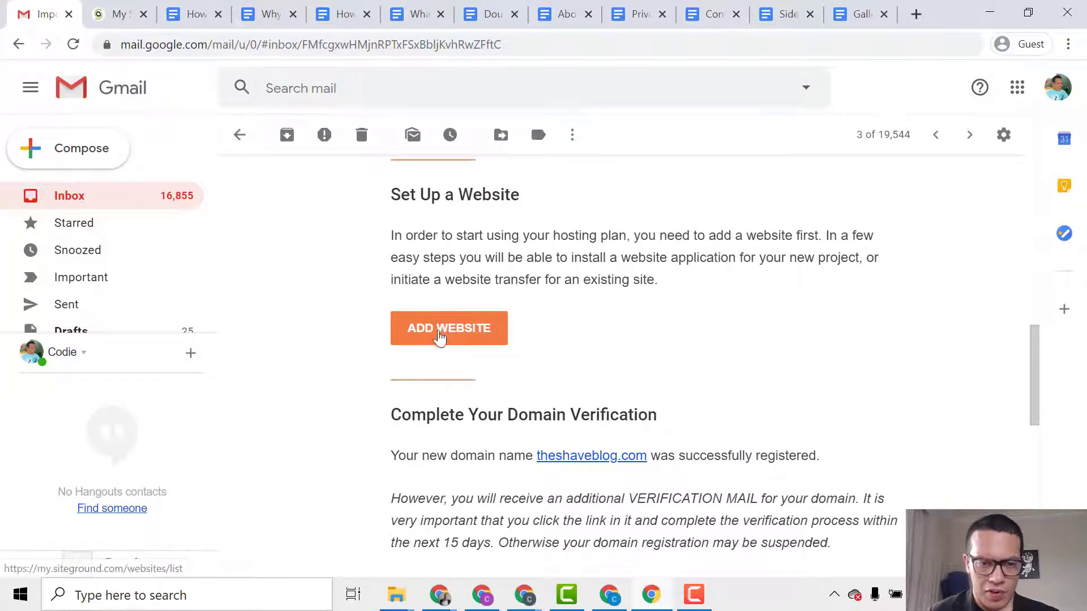
{"action": "scroll", "coordinate": [391, 348], "scroll_direction": "down", "scroll_amount": 5}
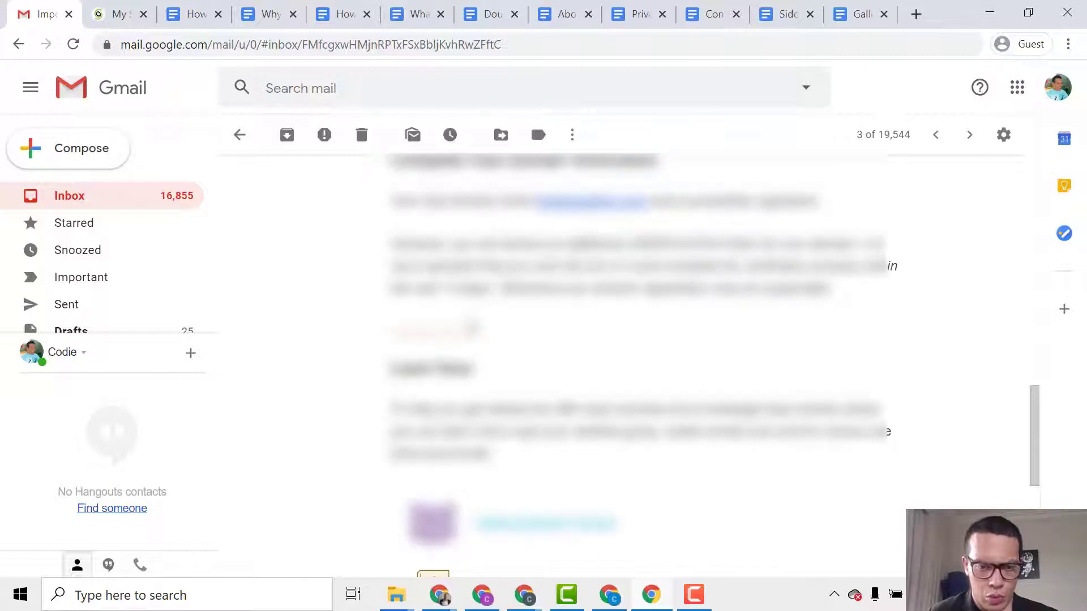
{"action": "scroll", "coordinate": [640, 362], "scroll_direction": "down", "scroll_amount": 5}
{"action": "scroll", "coordinate": [640, 362], "scroll_direction": "up", "scroll_amount": 12}
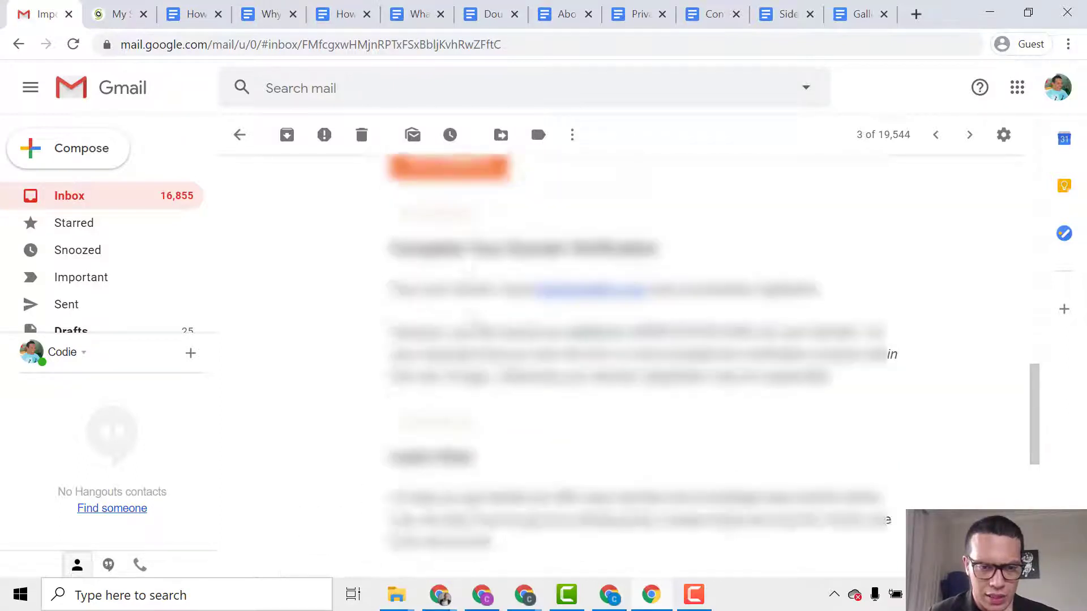
{"action": "scroll", "coordinate": [313, 181], "scroll_direction": "up", "scroll_amount": 5}
{"action": "left_click", "coordinate": [239, 135]}
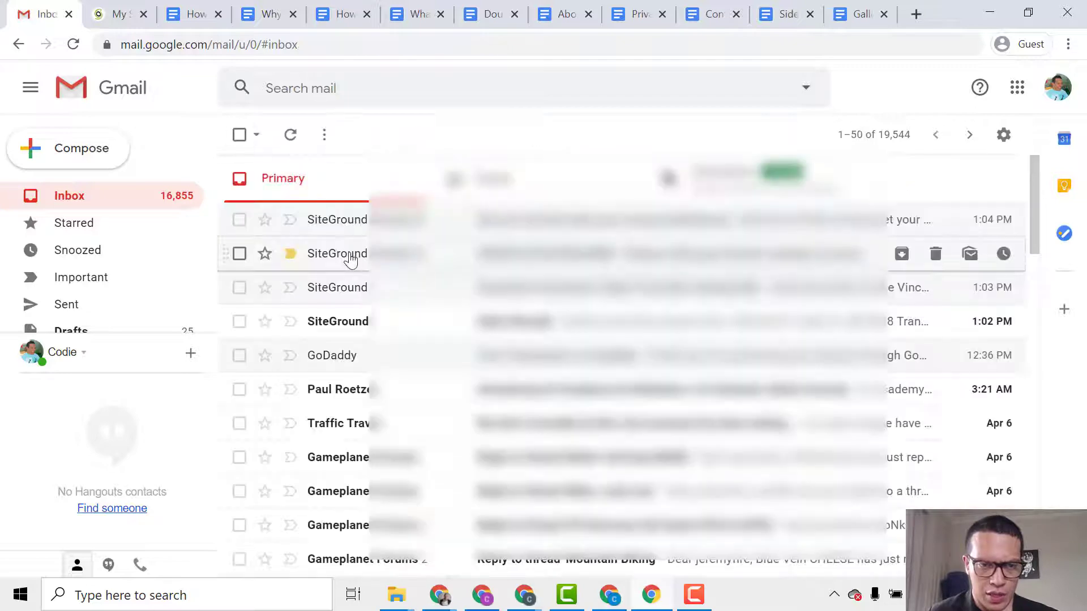
Follow the approve.domainadmin link in the VERIFICATION REQUIRED email for theshaveblog.com.
{"action": "scroll", "coordinate": [389, 376], "scroll_direction": "down", "scroll_amount": 6}
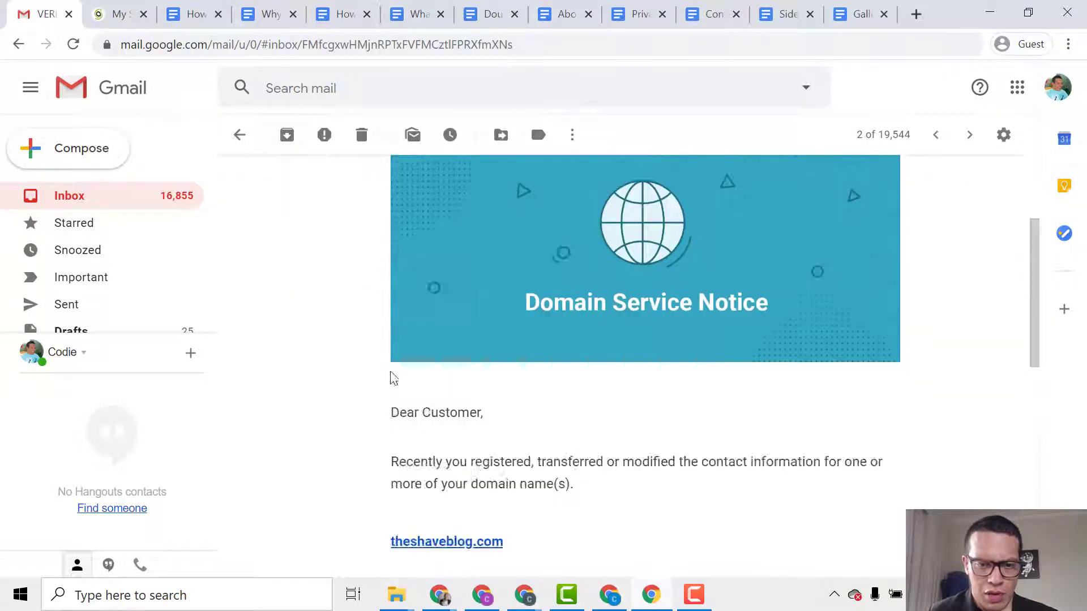
{"action": "scroll", "coordinate": [522, 386], "scroll_direction": "down", "scroll_amount": 3}
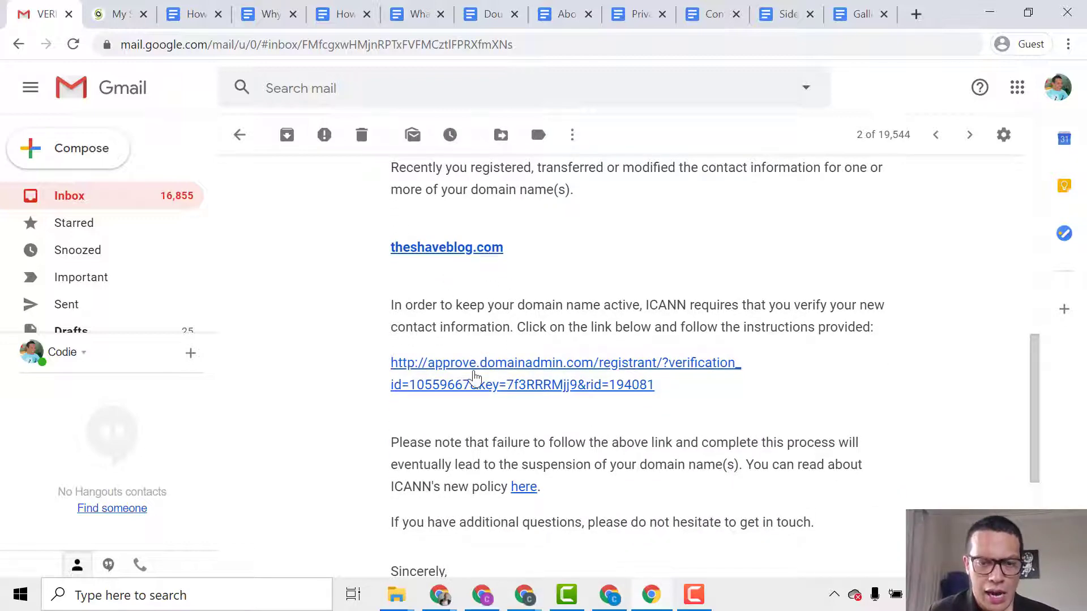
{"action": "scroll", "coordinate": [475, 377], "scroll_direction": "down", "scroll_amount": 2}
{"action": "left_click", "coordinate": [493, 300]}
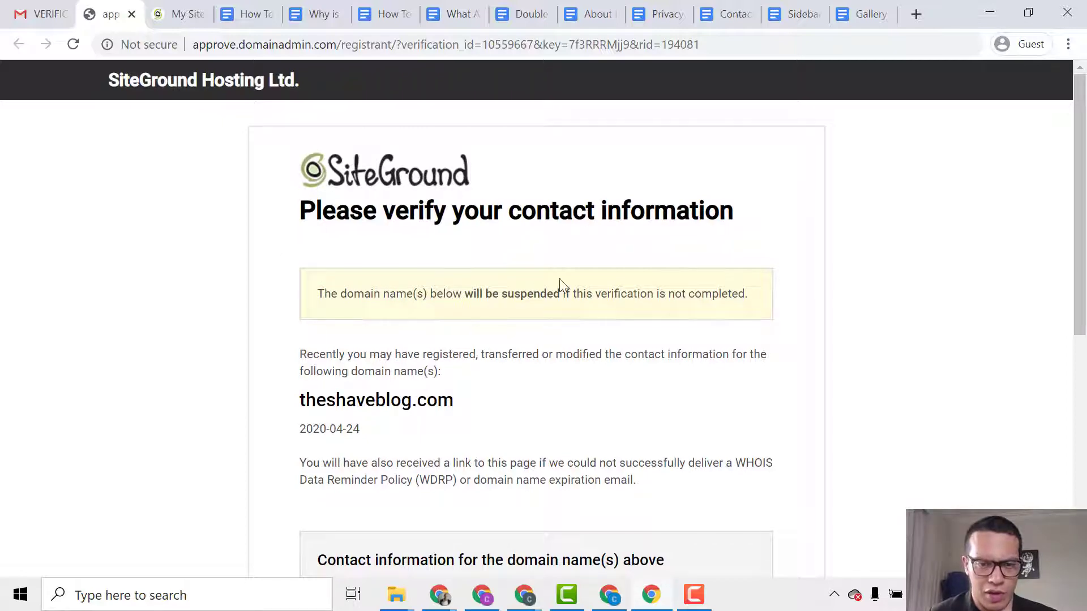
Verify the theshaveblog.com domain contact information, then close the verification tab.
{"action": "scroll", "coordinate": [560, 283], "scroll_direction": "down", "scroll_amount": 3}
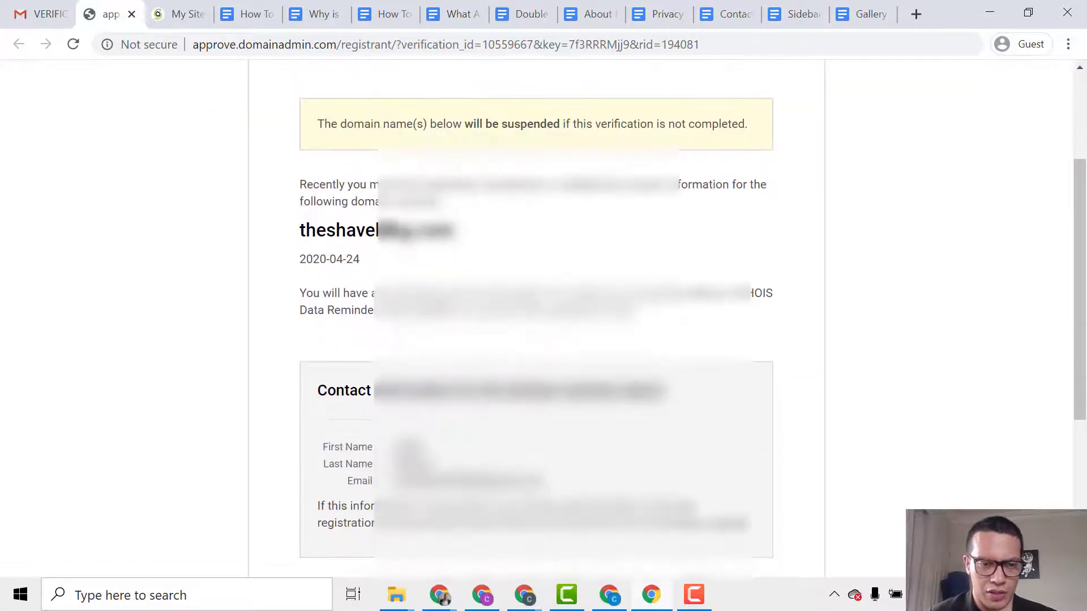
{"action": "scroll", "coordinate": [385, 249], "scroll_direction": "down", "scroll_amount": 3}
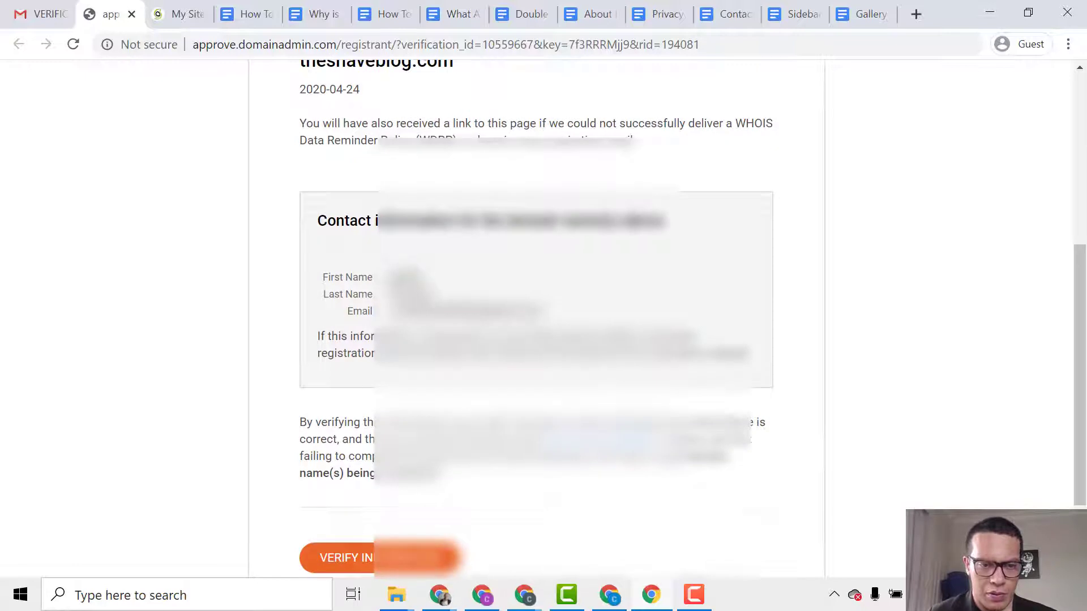
{"action": "scroll", "coordinate": [454, 350], "scroll_direction": "down", "scroll_amount": 1}
{"action": "scroll", "coordinate": [455, 350], "scroll_direction": "down", "scroll_amount": 2}
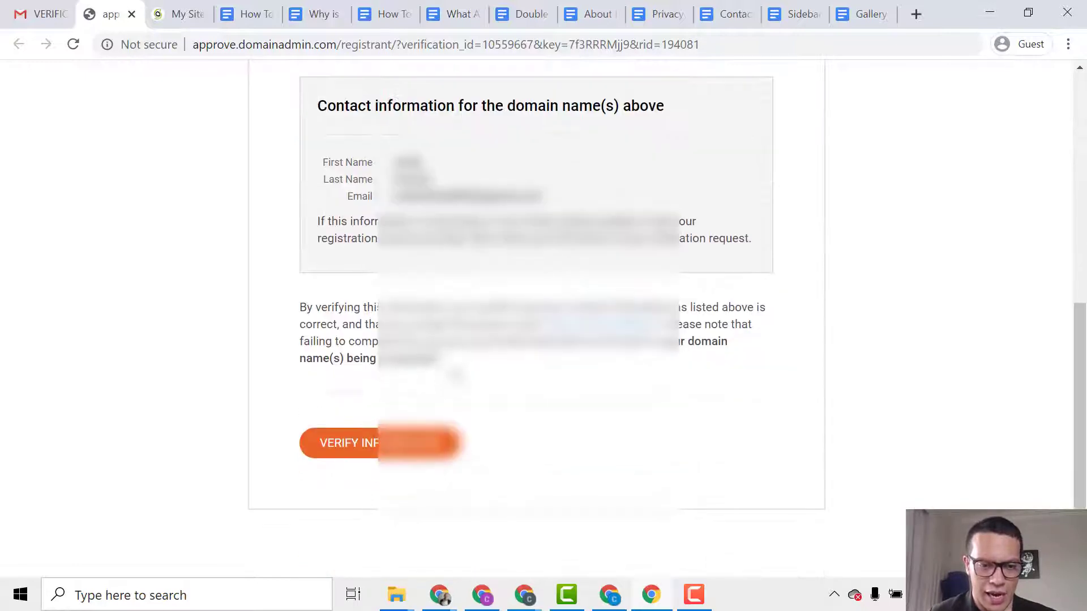
{"action": "left_click", "coordinate": [395, 447]}
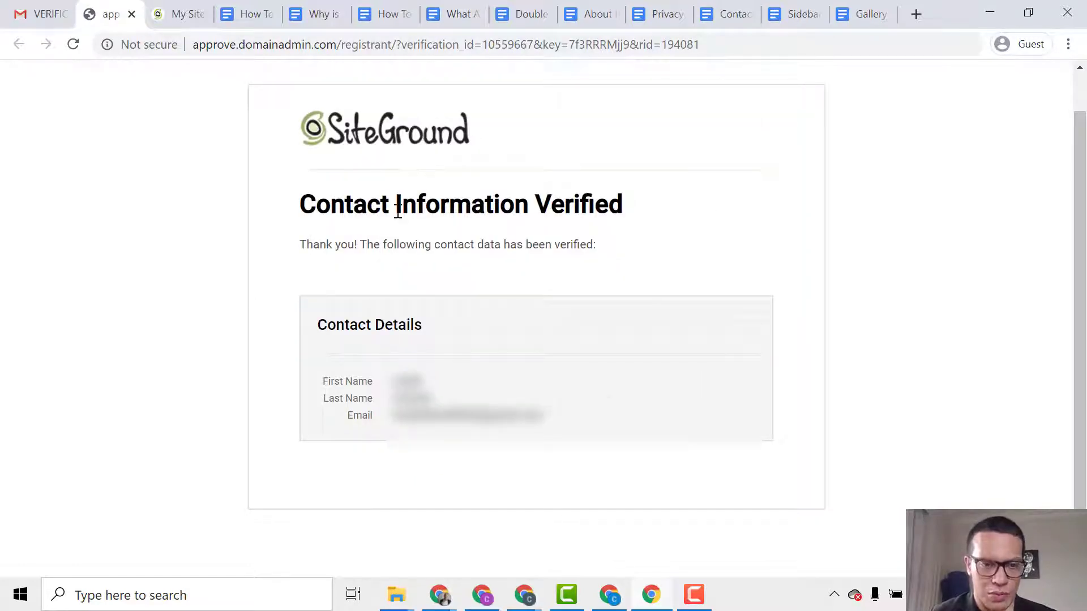
{"action": "scroll", "coordinate": [416, 214], "scroll_direction": "up", "scroll_amount": 1}
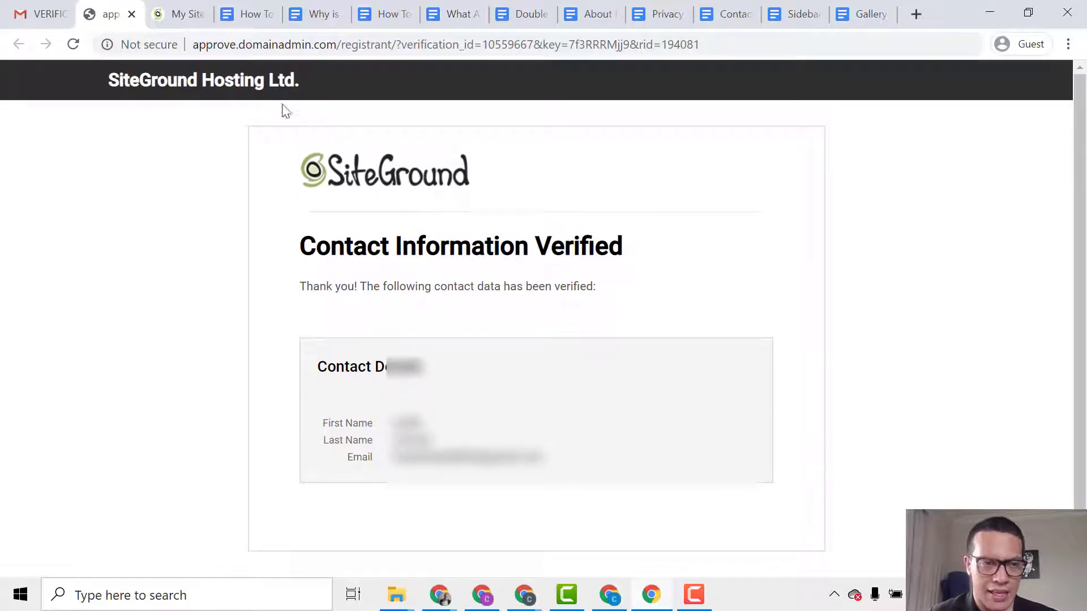
{"action": "left_click", "coordinate": [132, 14]}
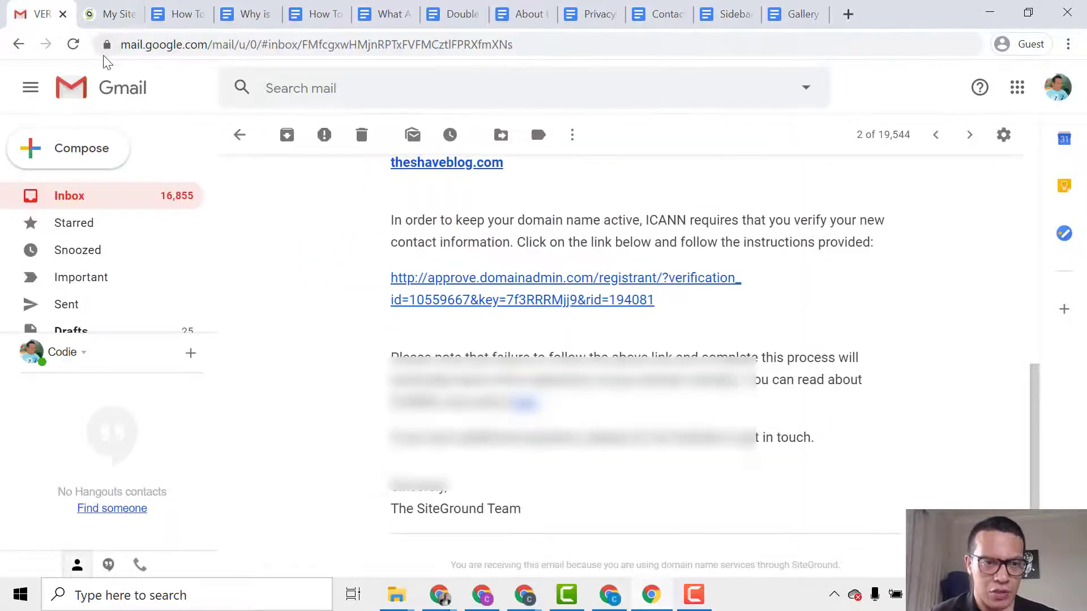
Return to the Gmail inbox, then back to the My SiteGround websites tab.
{"action": "left_click", "coordinate": [73, 201]}
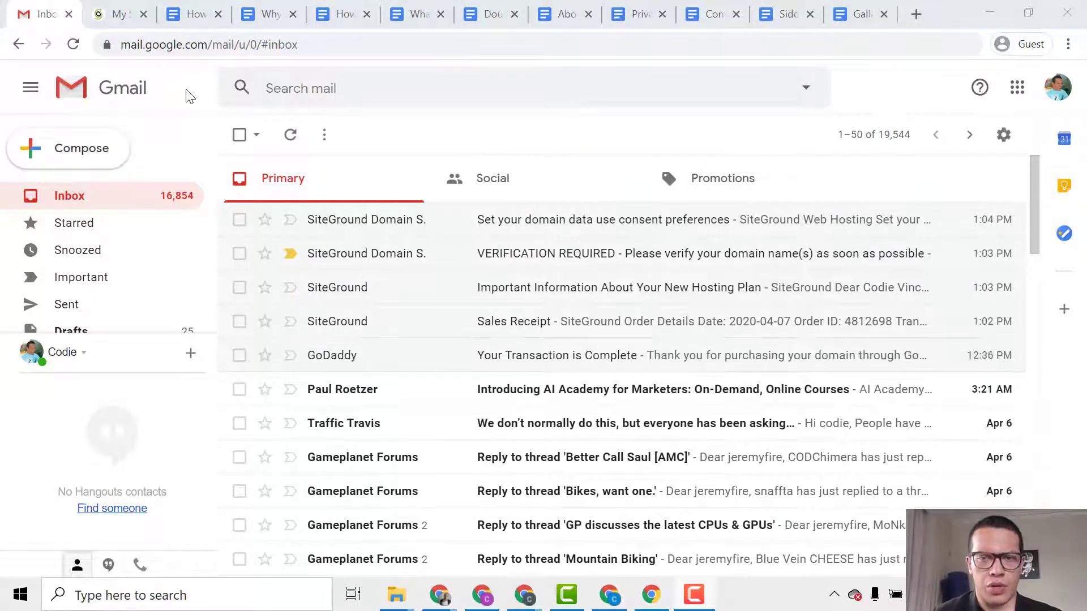
{"action": "left_click", "coordinate": [115, 15]}
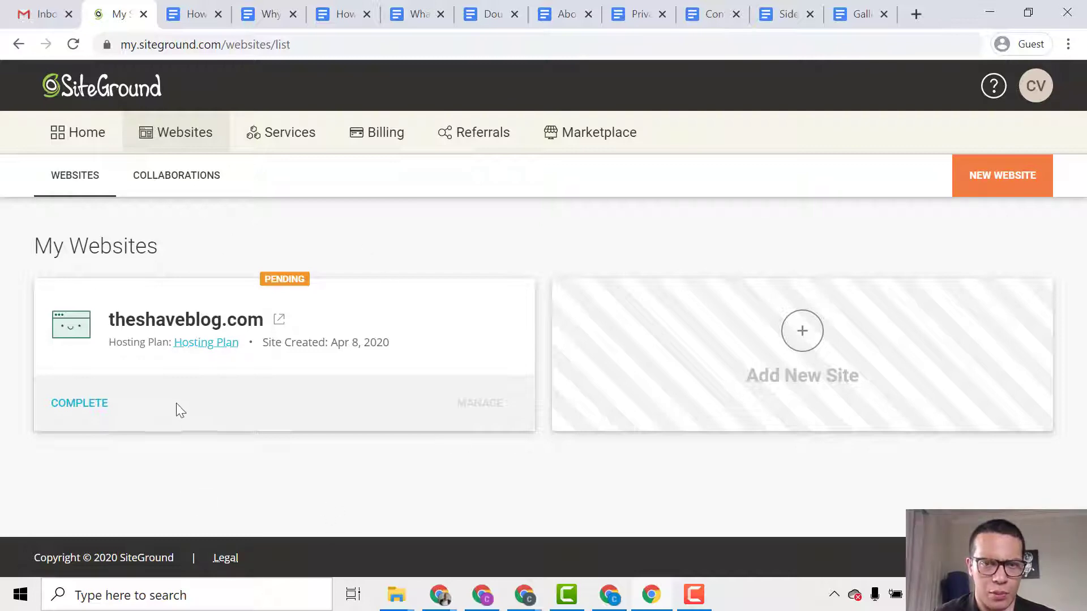
Complete the theshaveblog.com card, choosing Start New Website with WordPress as the application.
{"action": "left_click", "coordinate": [76, 405]}
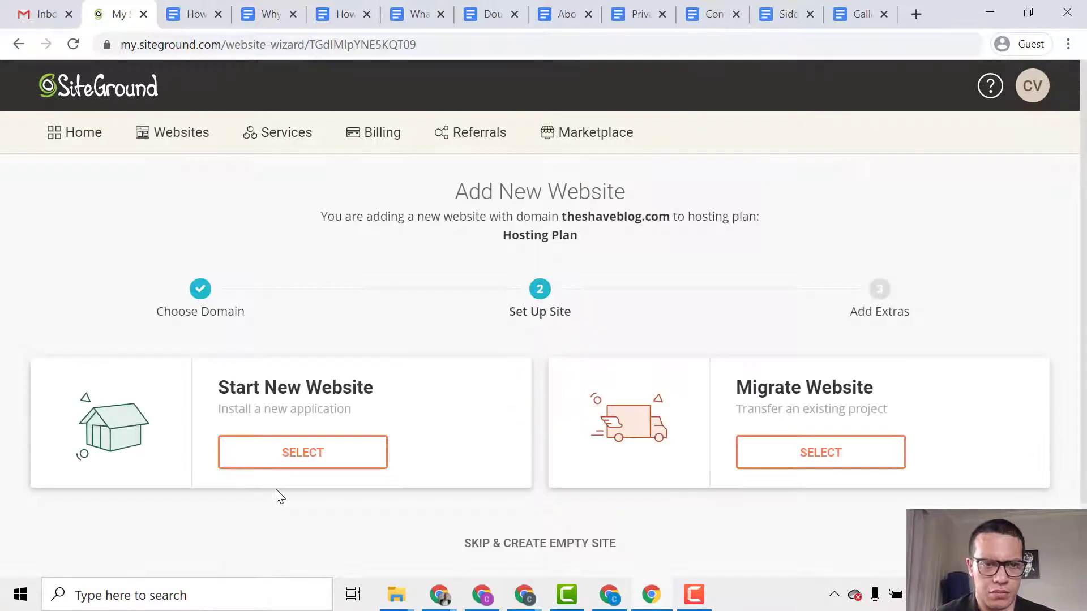
{"action": "scroll", "coordinate": [292, 491], "scroll_direction": "down", "scroll_amount": 2}
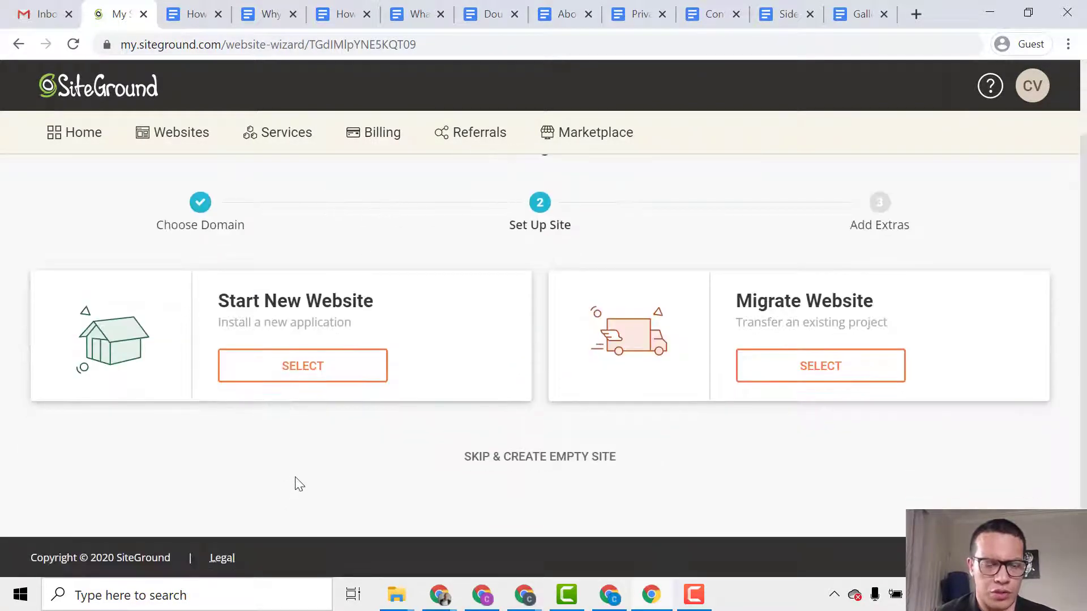
{"action": "left_click", "coordinate": [342, 365]}
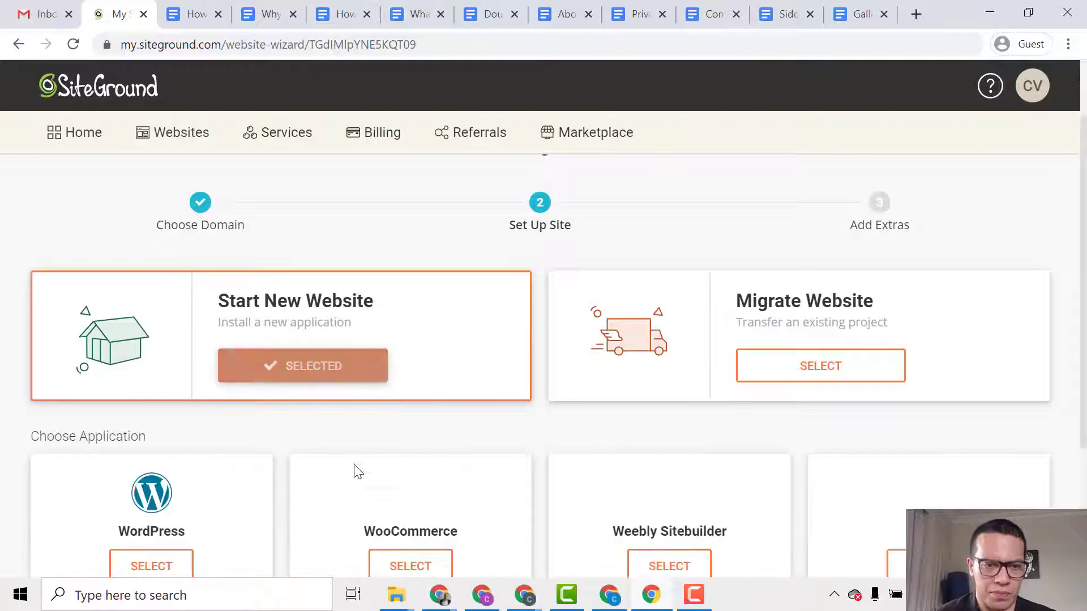
{"action": "scroll", "coordinate": [363, 473], "scroll_direction": "down", "scroll_amount": 3}
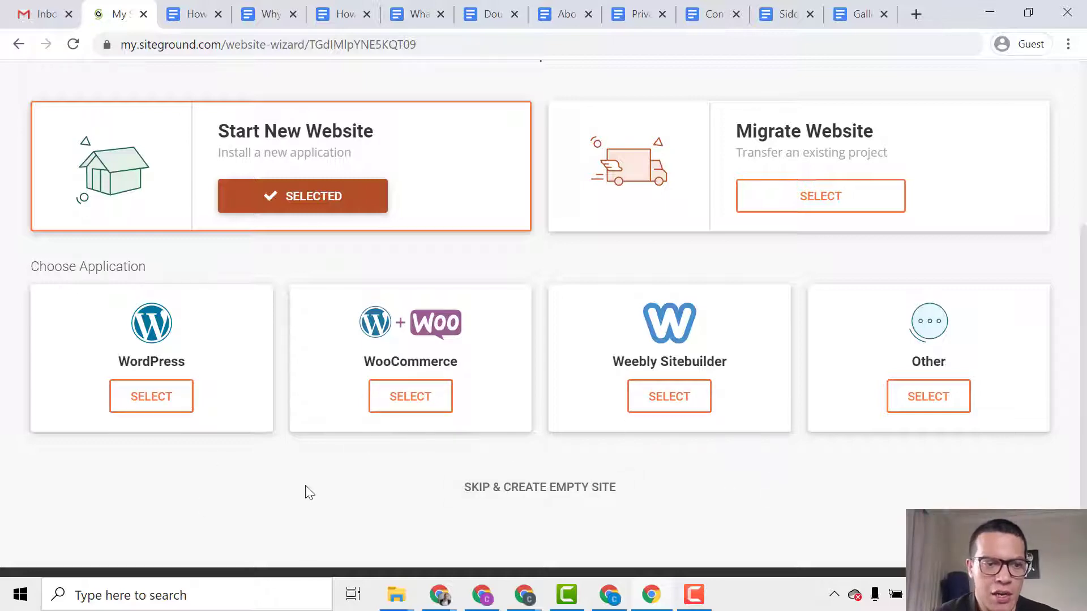
{"action": "left_click", "coordinate": [172, 402]}
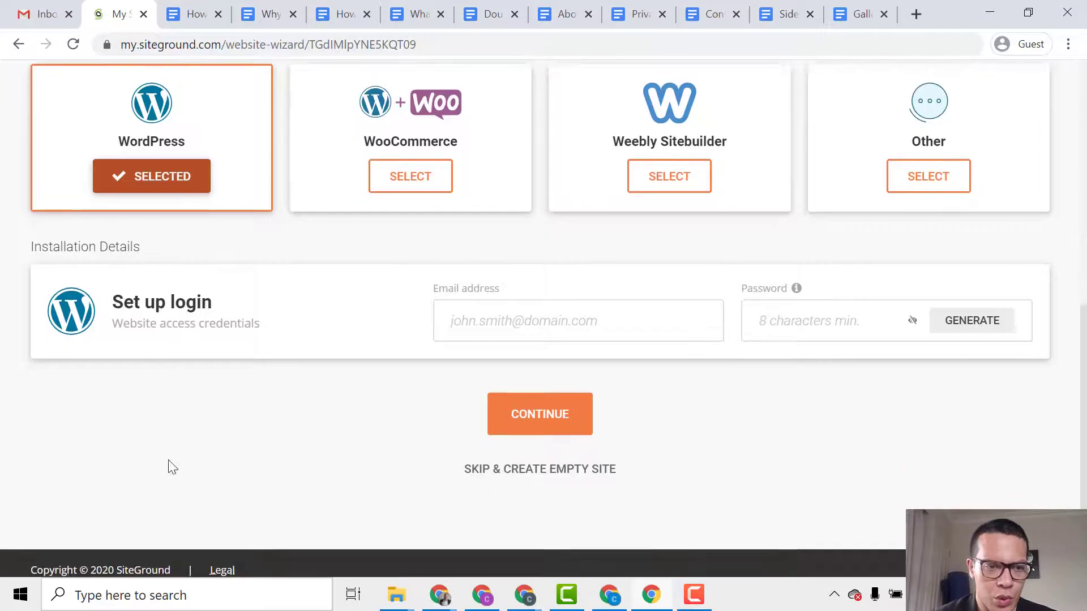
Enter the WordPress login e-mail address and password, then continue the setup.
{"action": "left_click", "coordinate": [514, 318]}
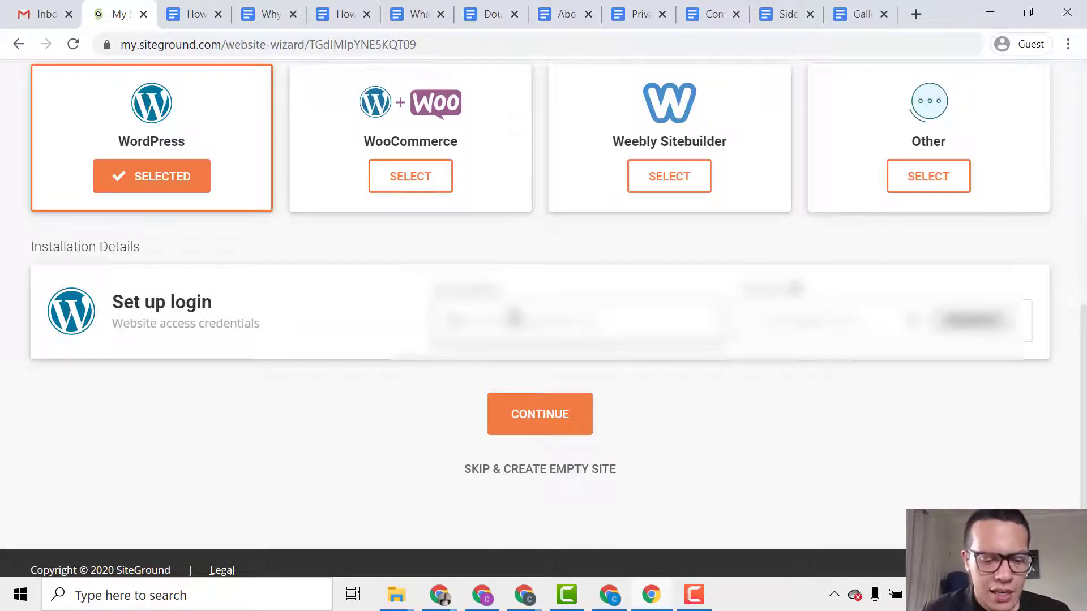
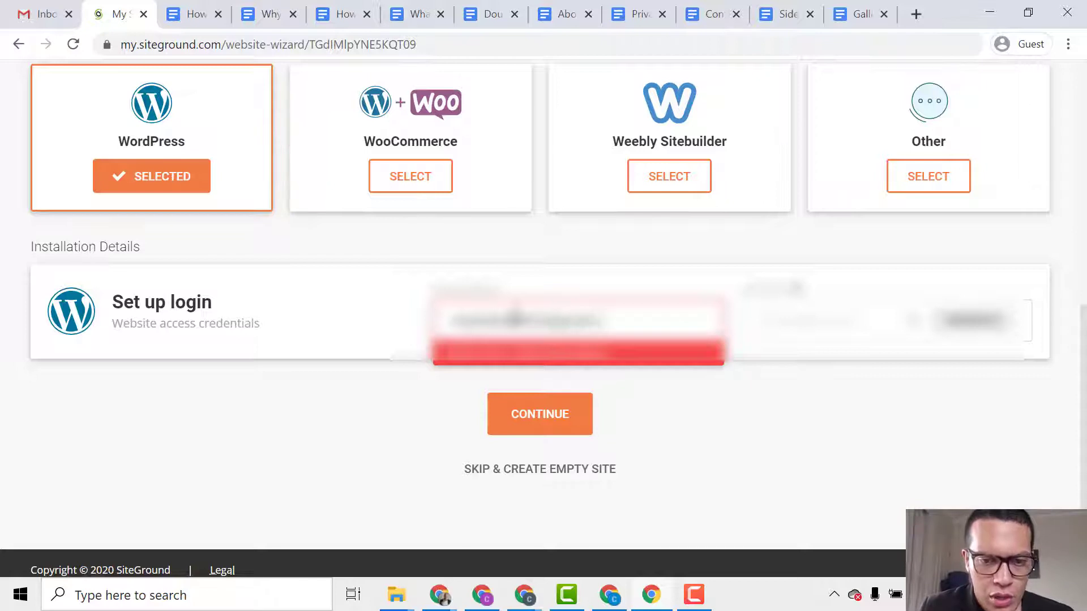
{"action": "key", "text": "Tab"}
{"action": "type", "text": "•••"}
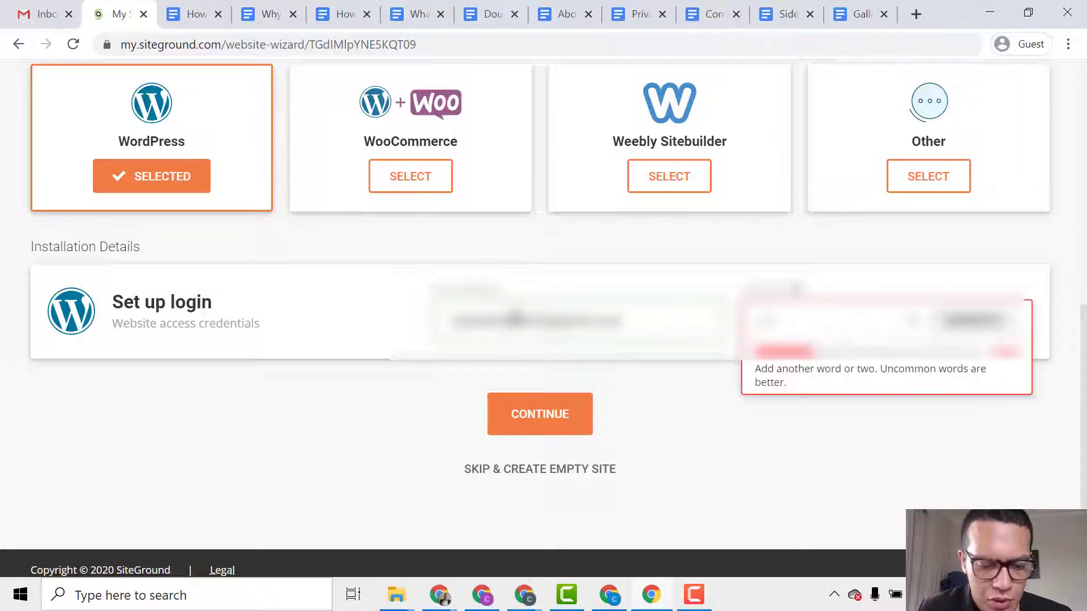
{"action": "type", "text": "•••"}
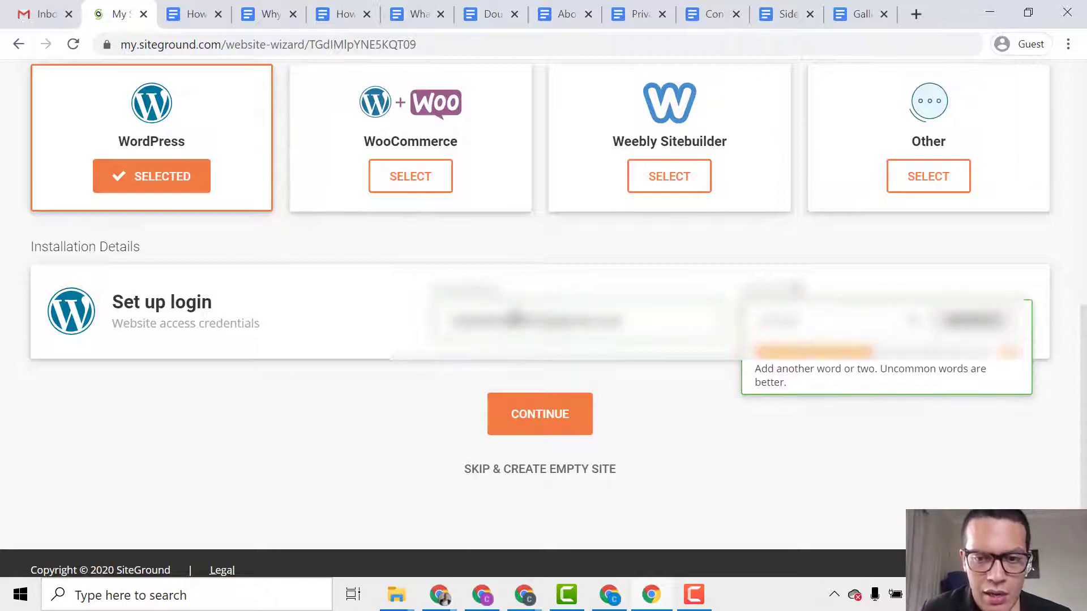
{"action": "left_click", "coordinate": [504, 416]}
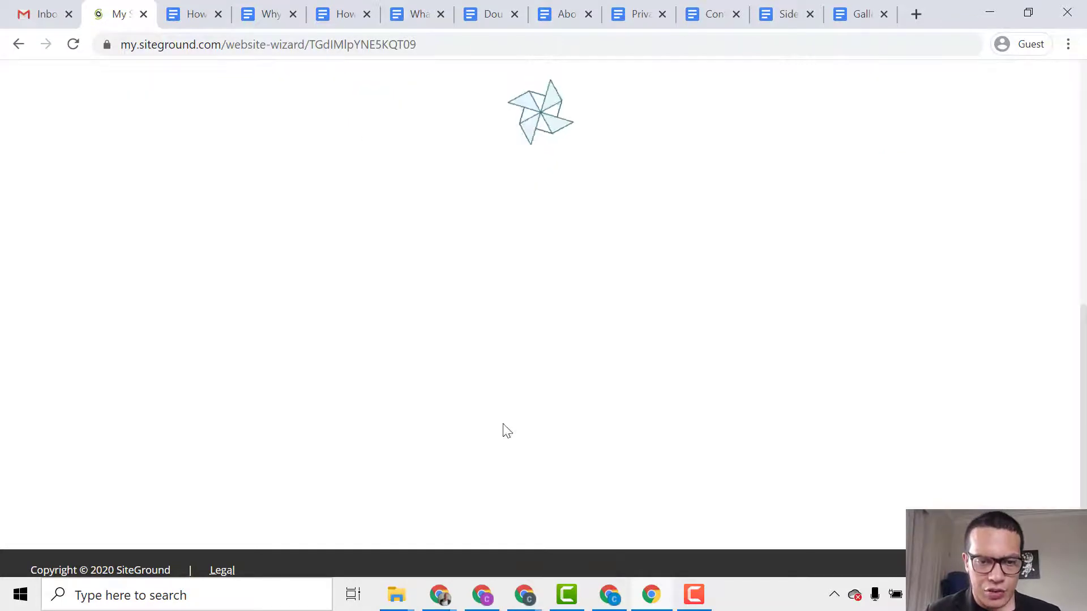
Skip the SG Site Scanner and Domain Privacy extras and finish the website setup.
{"action": "scroll", "coordinate": [342, 438], "scroll_direction": "up", "scroll_amount": 3}
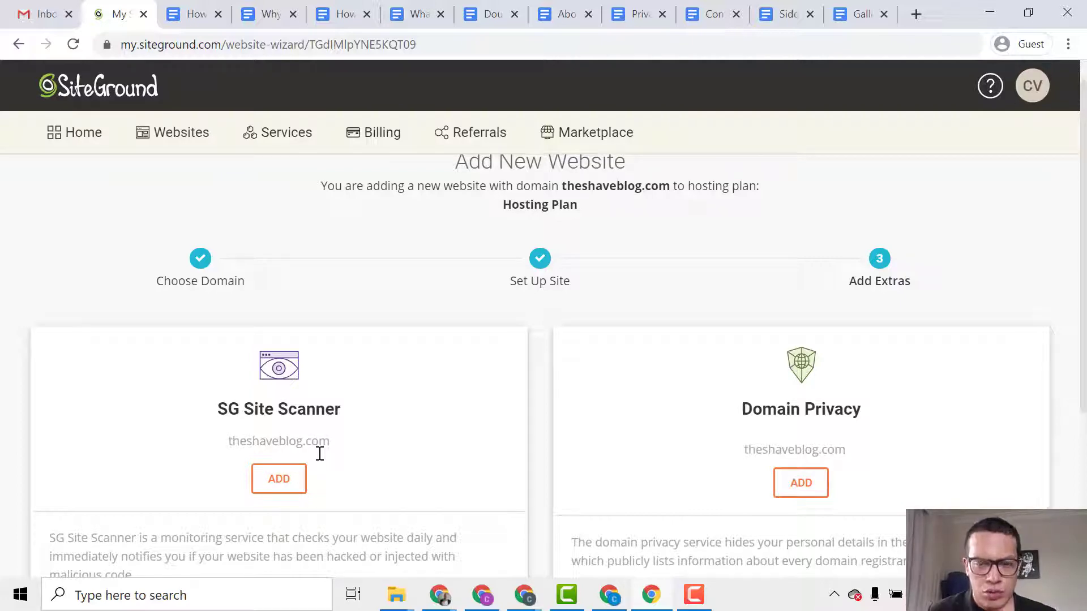
{"action": "scroll", "coordinate": [365, 395], "scroll_direction": "down", "scroll_amount": 2}
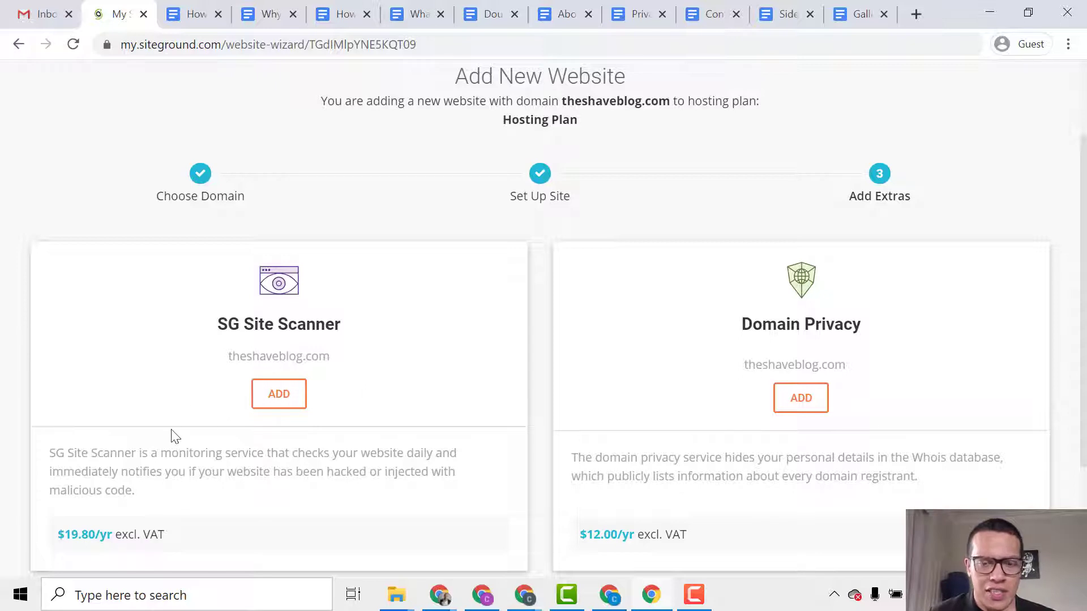
{"action": "scroll", "coordinate": [396, 430], "scroll_direction": "down", "scroll_amount": 3}
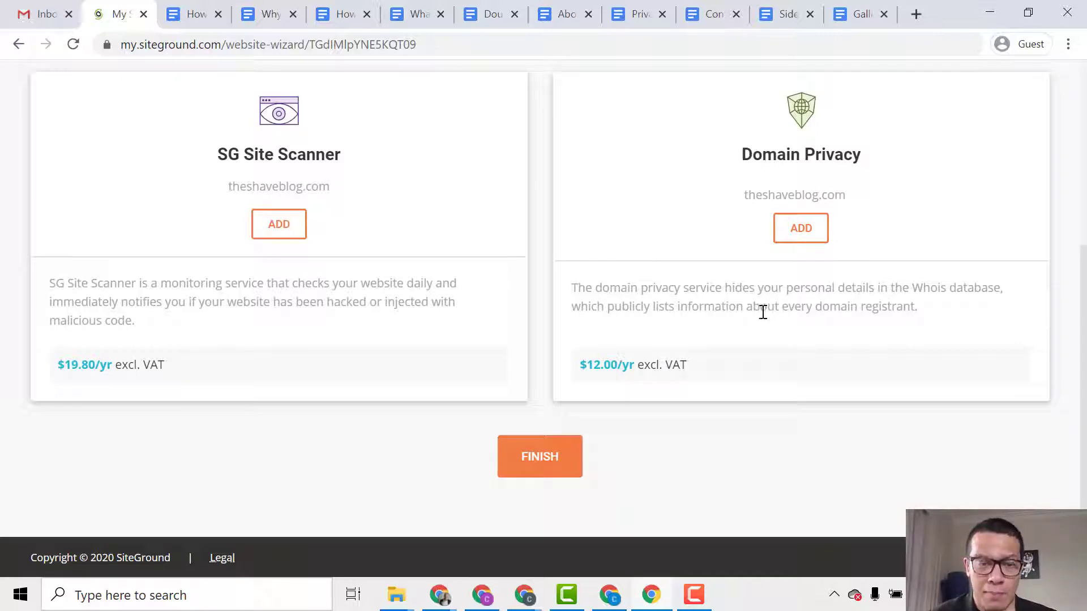
{"action": "scroll", "coordinate": [798, 304], "scroll_direction": "up", "scroll_amount": 2}
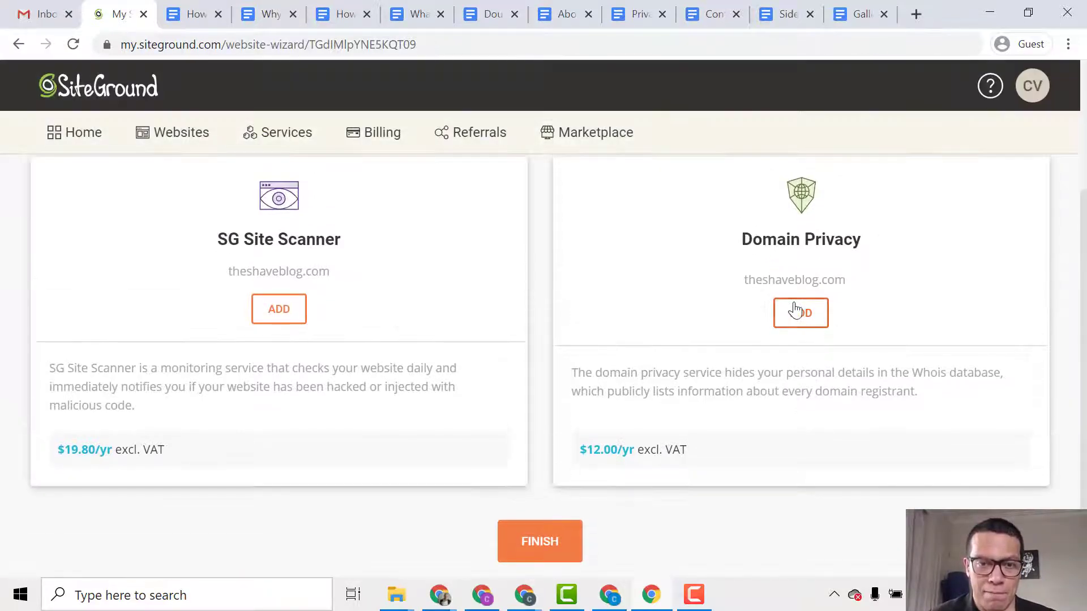
{"action": "left_click", "coordinate": [545, 546]}
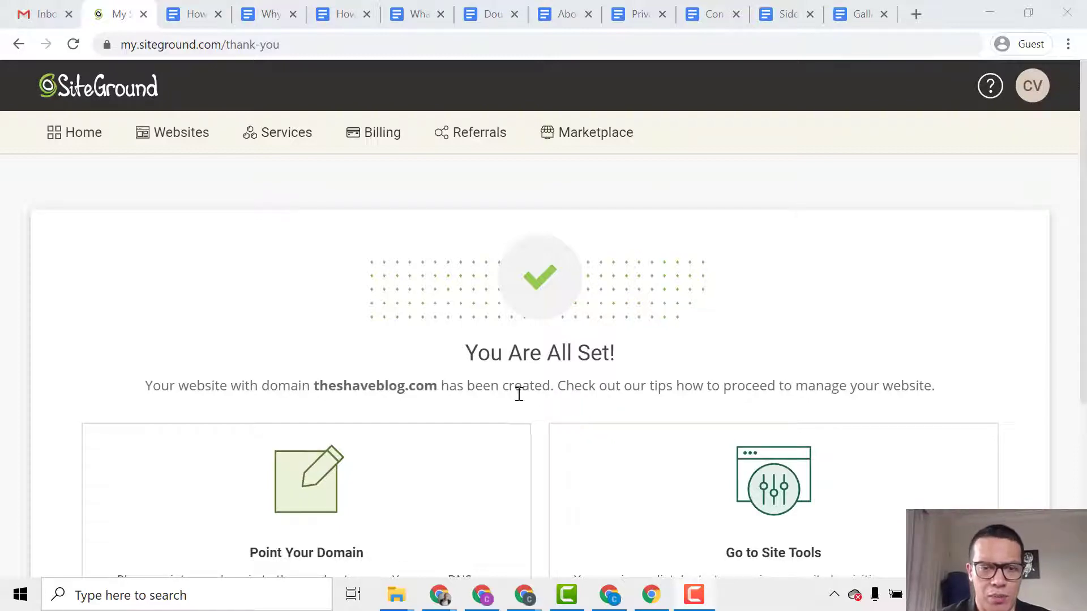
Scroll through SiteGround's You Are All Set page for theshaveblog.com.
{"action": "scroll", "coordinate": [509, 407], "scroll_direction": "down", "scroll_amount": 2}
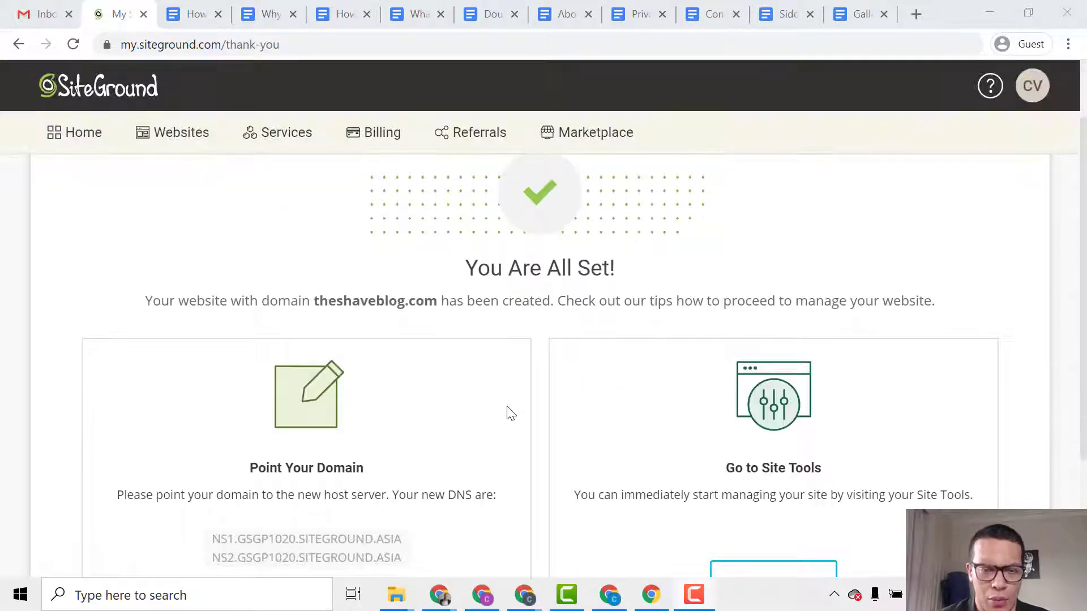
{"action": "scroll", "coordinate": [510, 413], "scroll_direction": "up", "scroll_amount": 2}
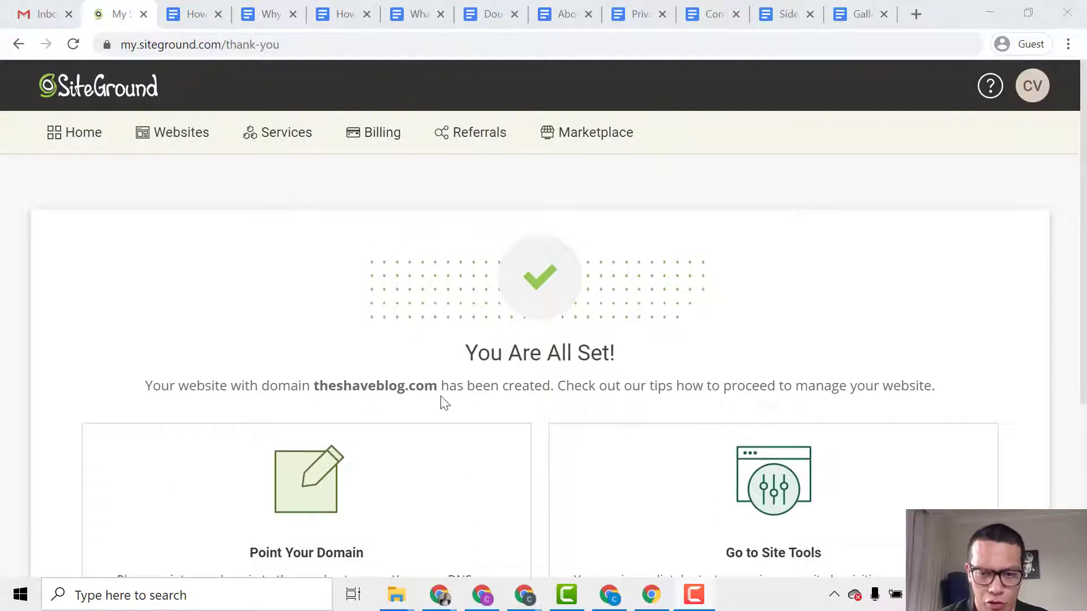
{"action": "scroll", "coordinate": [444, 435], "scroll_direction": "down", "scroll_amount": 3}
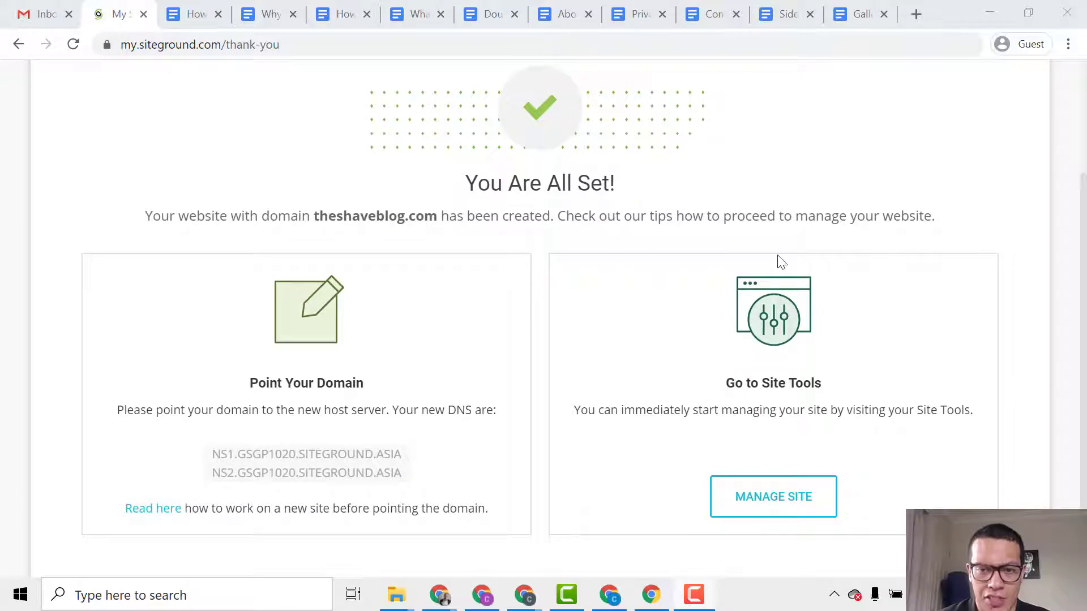
{"action": "scroll", "coordinate": [736, 286], "scroll_direction": "down", "scroll_amount": 2}
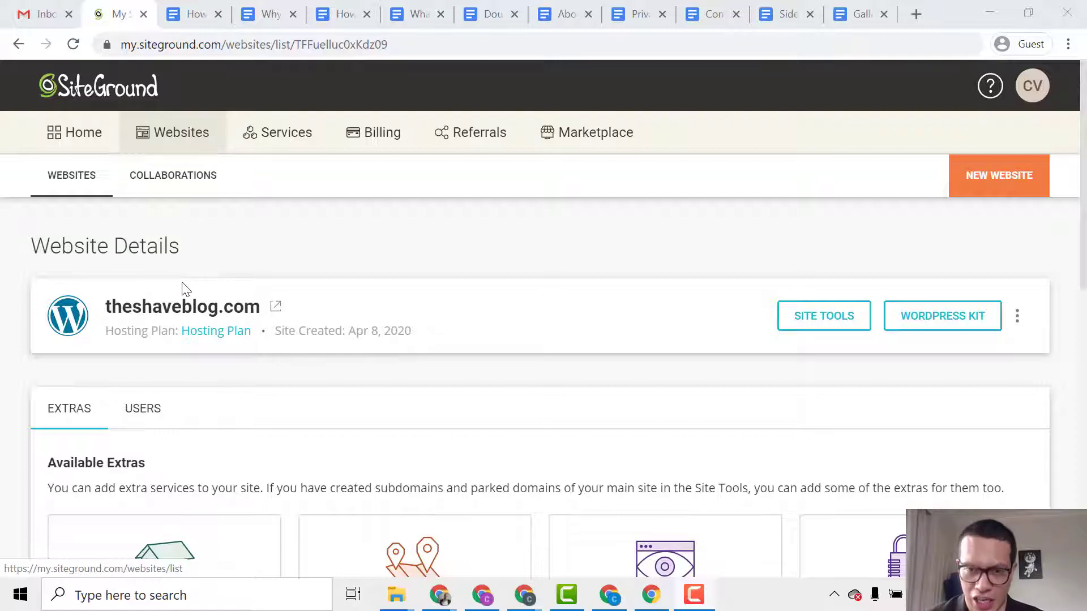
{"action": "scroll", "coordinate": [262, 372], "scroll_direction": "down", "scroll_amount": 1}
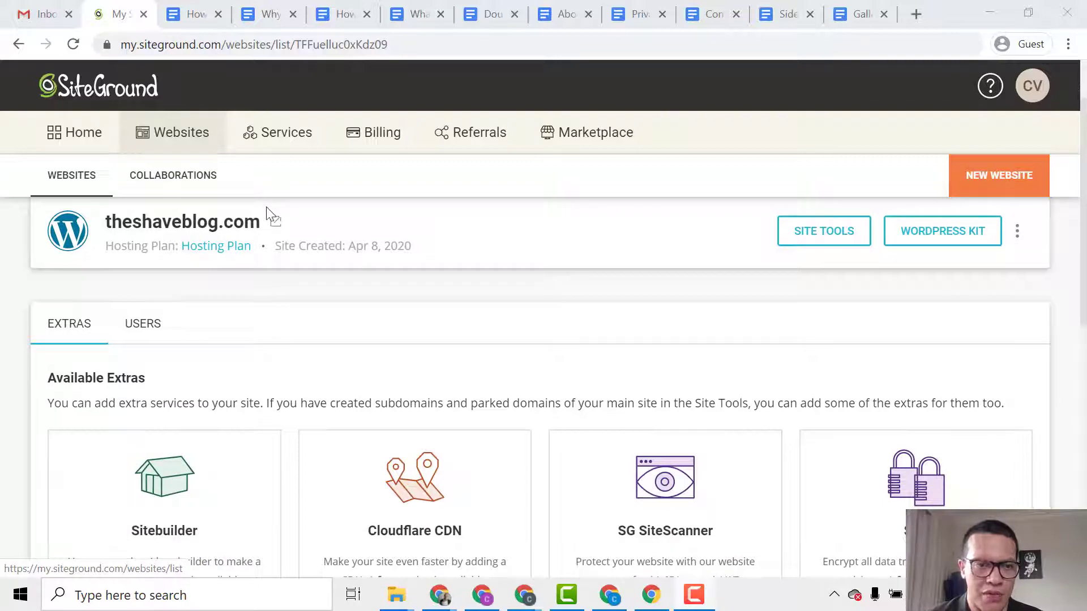
{"action": "scroll", "coordinate": [209, 362], "scroll_direction": "down", "scroll_amount": 1}
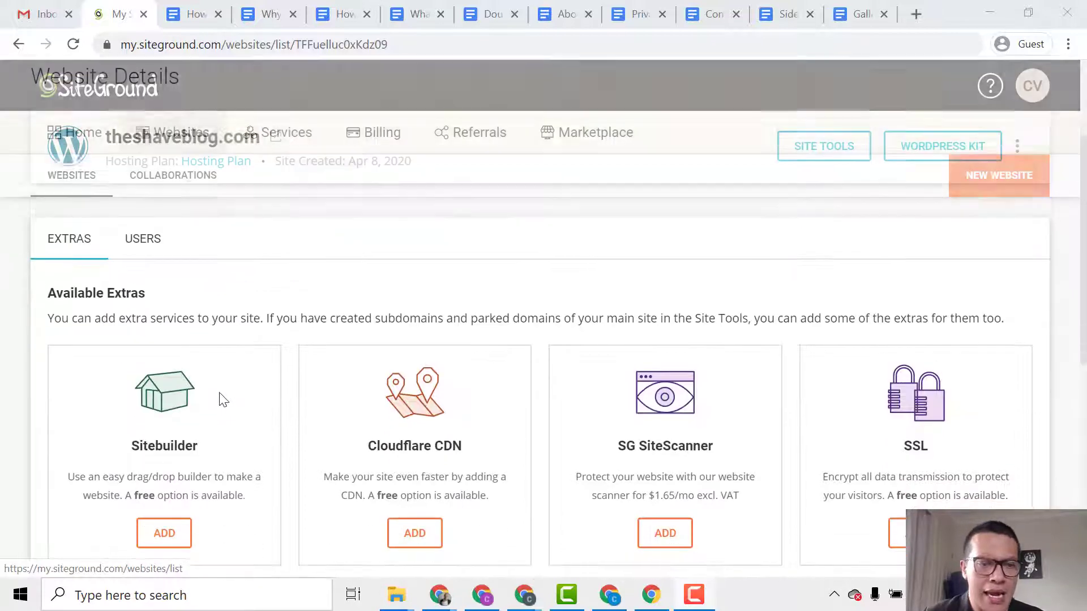
{"action": "scroll", "coordinate": [294, 326], "scroll_direction": "down", "scroll_amount": 1}
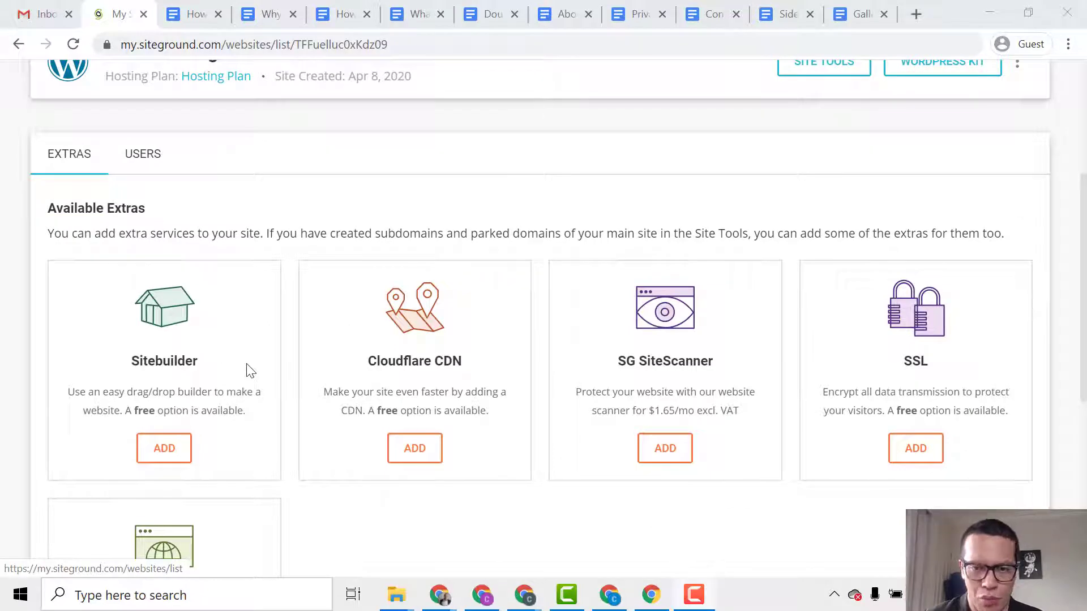
{"action": "scroll", "coordinate": [260, 374], "scroll_direction": "down", "scroll_amount": 1}
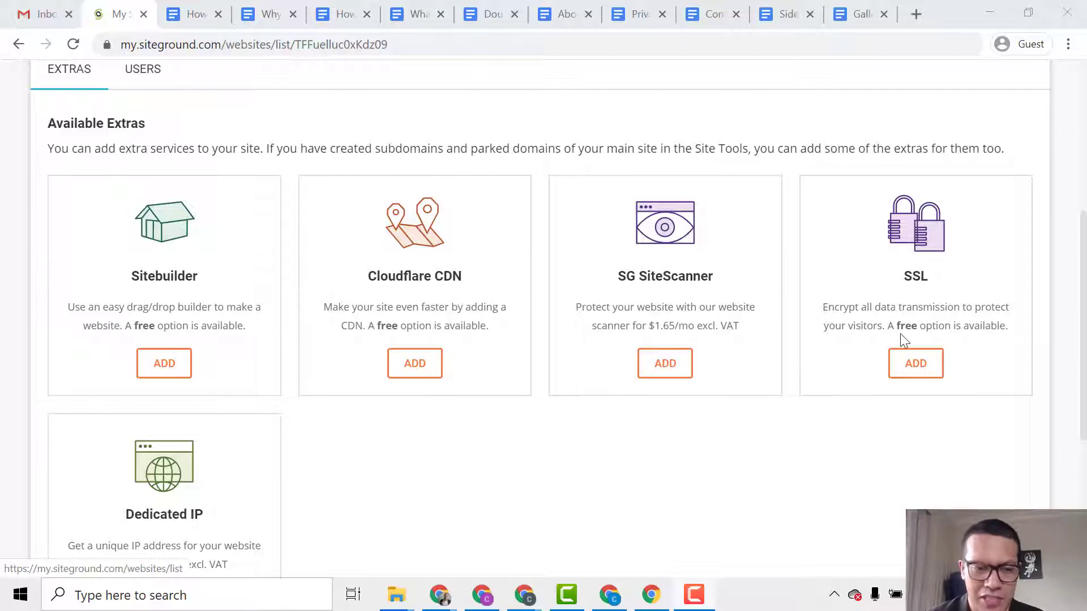
{"action": "scroll", "coordinate": [721, 424], "scroll_direction": "down", "scroll_amount": 4}
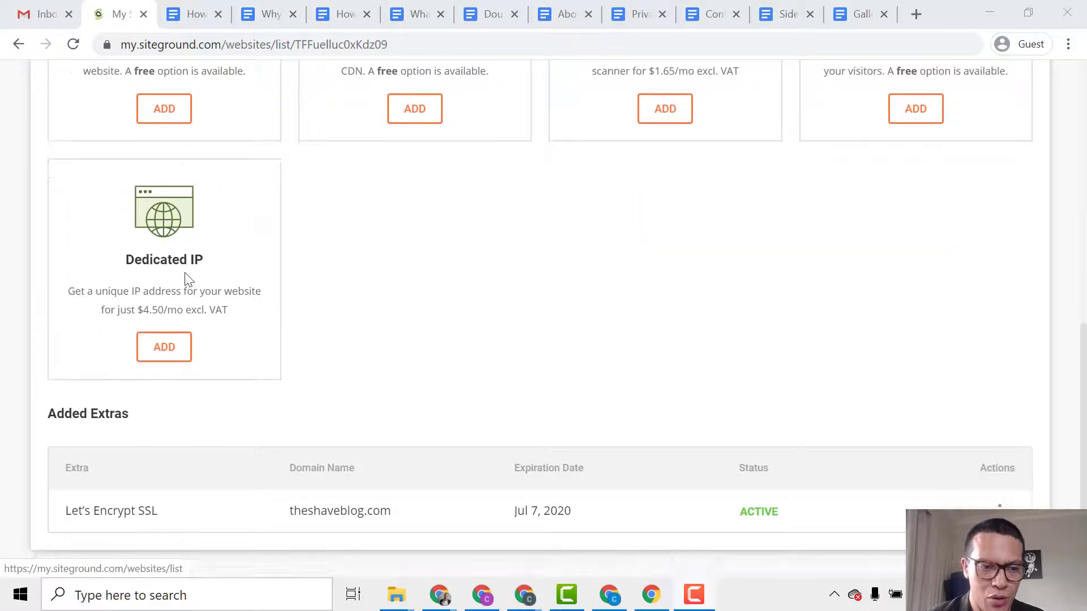
{"action": "scroll", "coordinate": [470, 339], "scroll_direction": "up", "scroll_amount": 6}
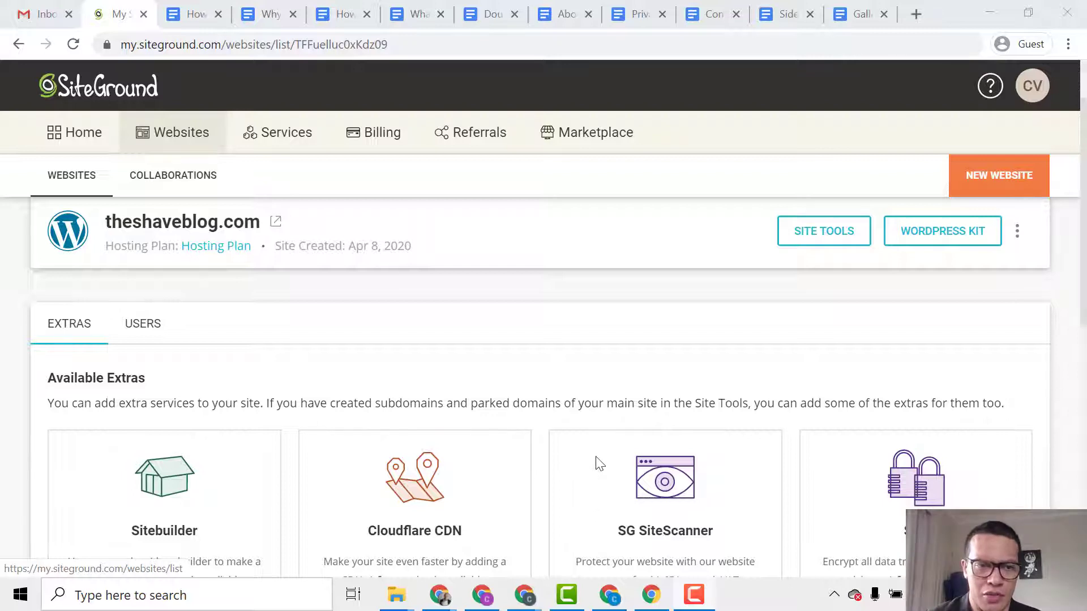
{"action": "scroll", "coordinate": [589, 476], "scroll_direction": "up", "scroll_amount": 2}
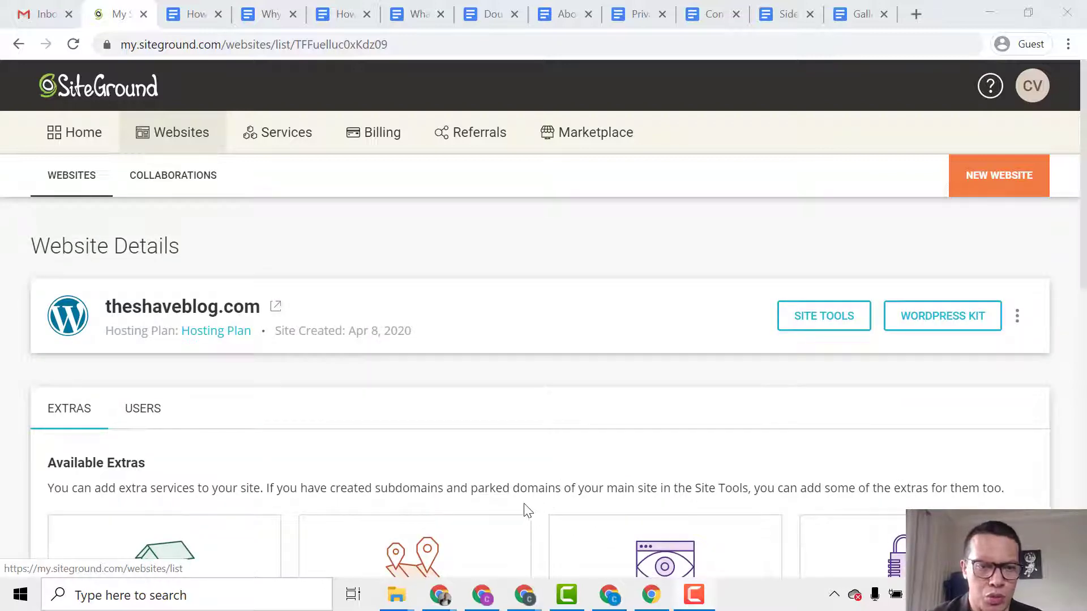
Open theshaveblog.com in a new tab and scroll through its default 'My Wordpress' homepage.
{"action": "left_click", "coordinate": [279, 310]}
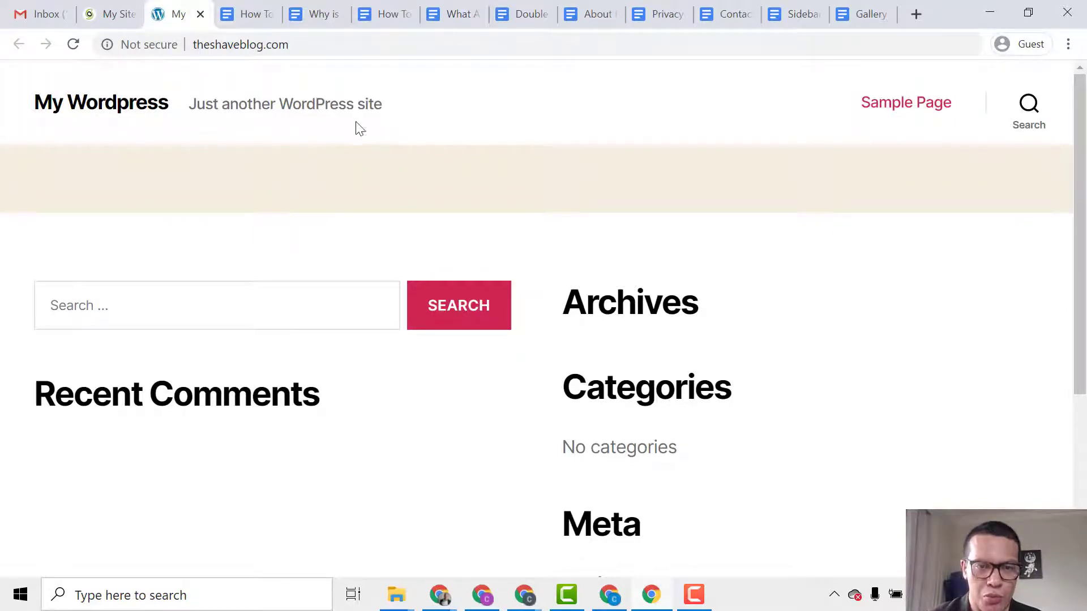
{"action": "scroll", "coordinate": [348, 142], "scroll_direction": "down", "scroll_amount": 5}
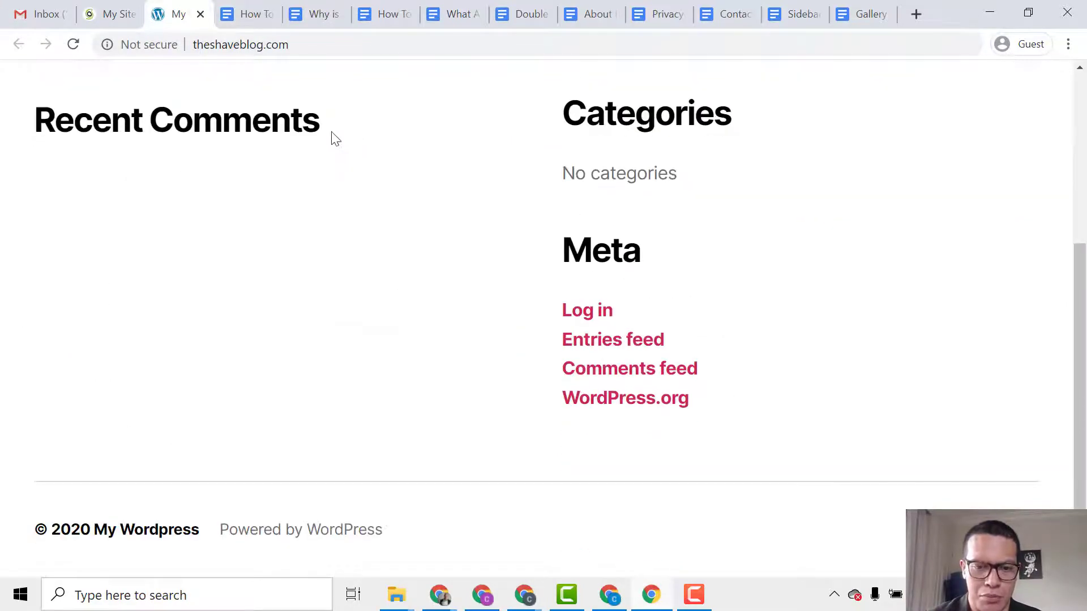
{"action": "scroll", "coordinate": [343, 139], "scroll_direction": "up", "scroll_amount": 5}
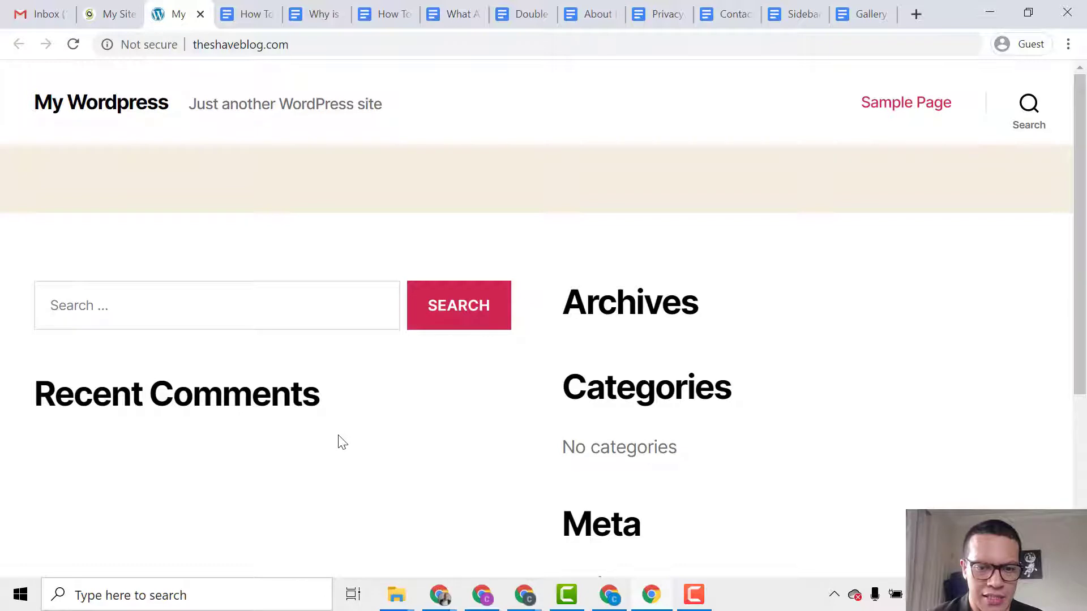
Load the site's /wp-admin address to reach the WordPress login page.
{"action": "left_click", "coordinate": [378, 49]}
{"action": "left_click", "coordinate": [392, 50]}
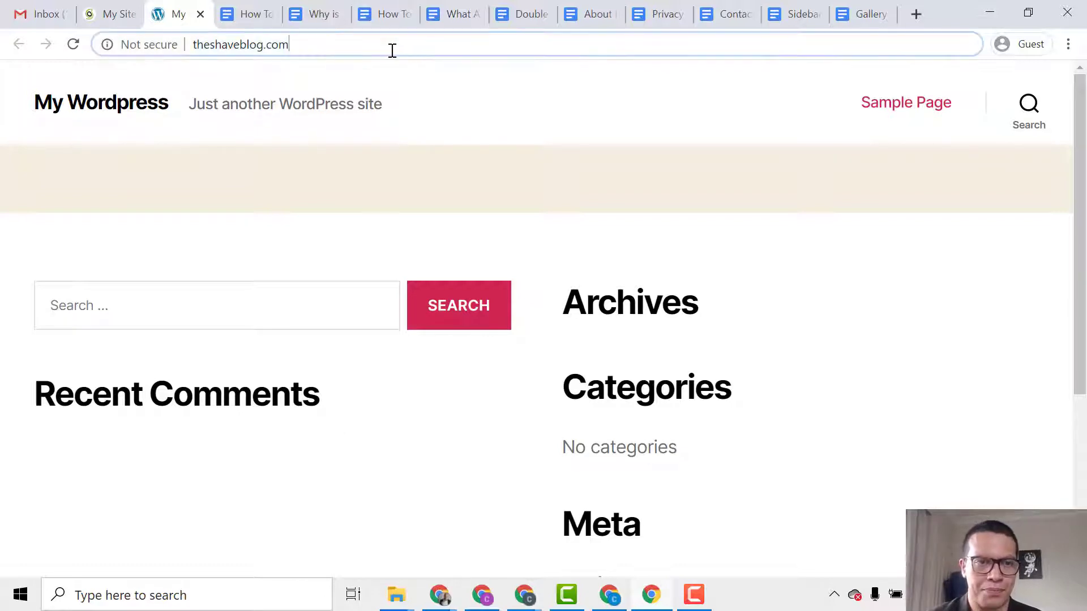
{"action": "type", "text": "/wp-adm"}
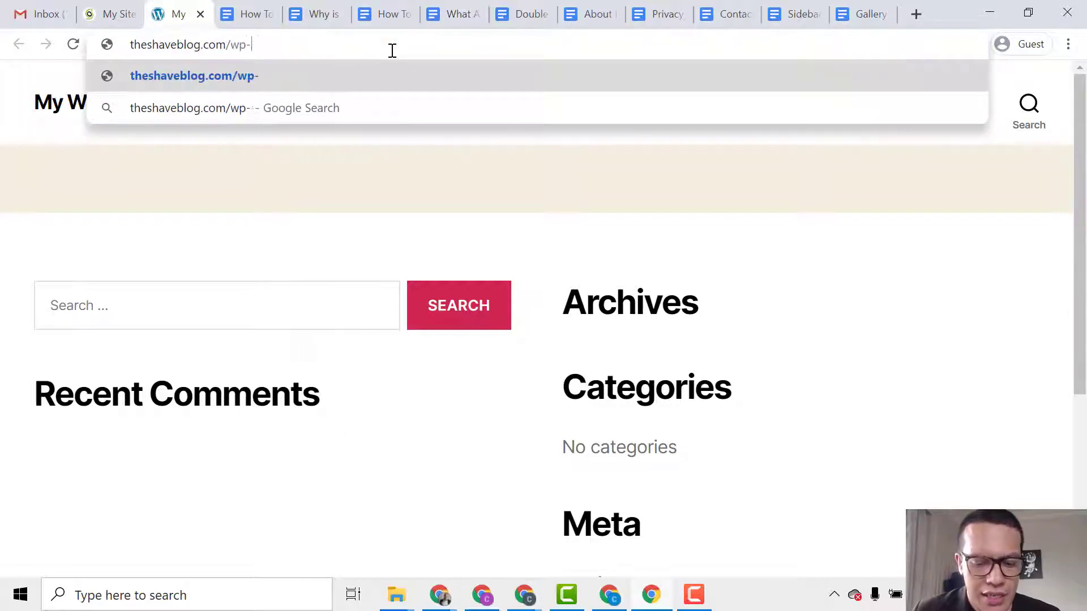
{"action": "type", "text": "in"}
{"action": "key", "text": "Return"}
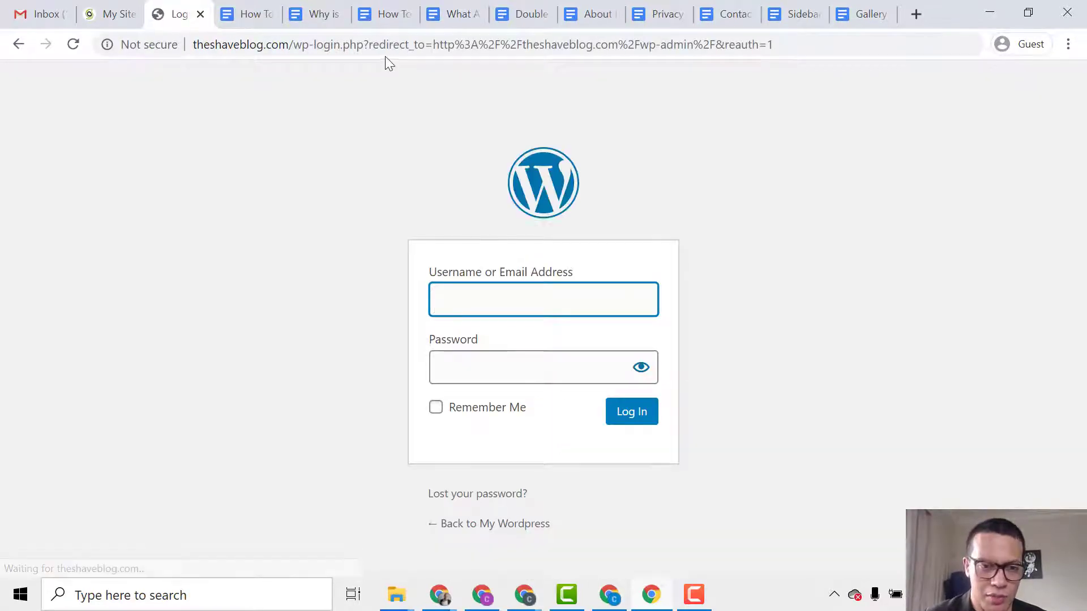
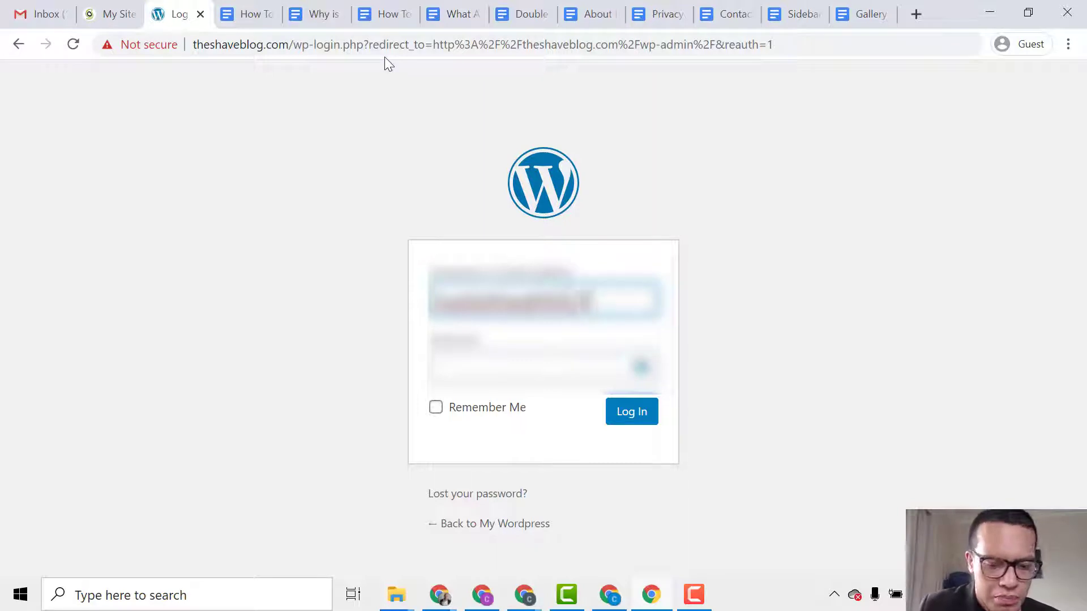
Enter the account's e-mail username and password, with Remember Me ticked.
{"action": "key", "text": "Tab"}
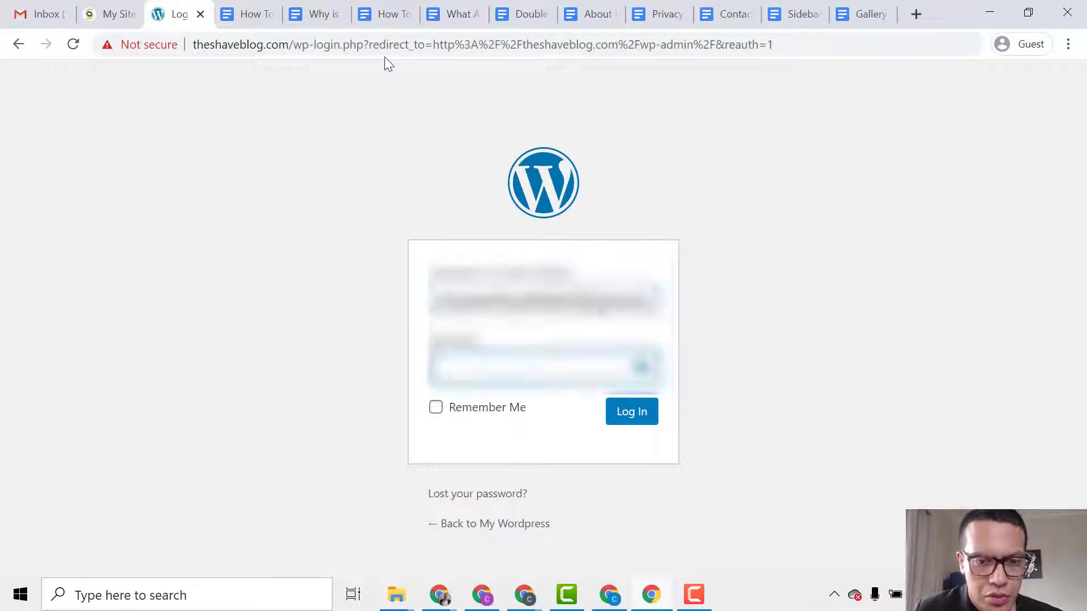
{"action": "type", "text": "••••••••"}
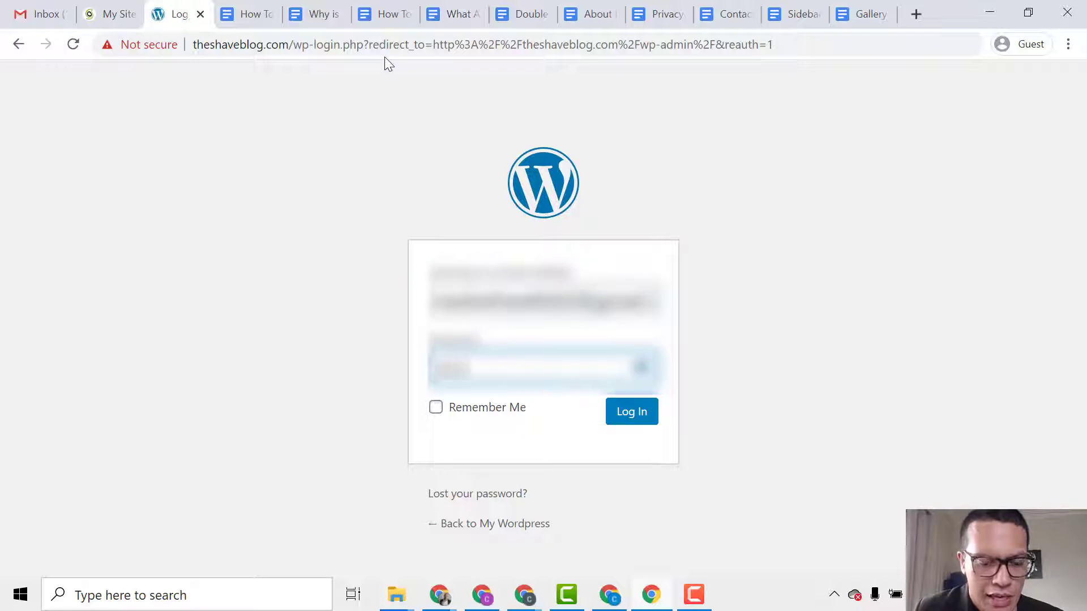
{"action": "type", "text": "•••"}
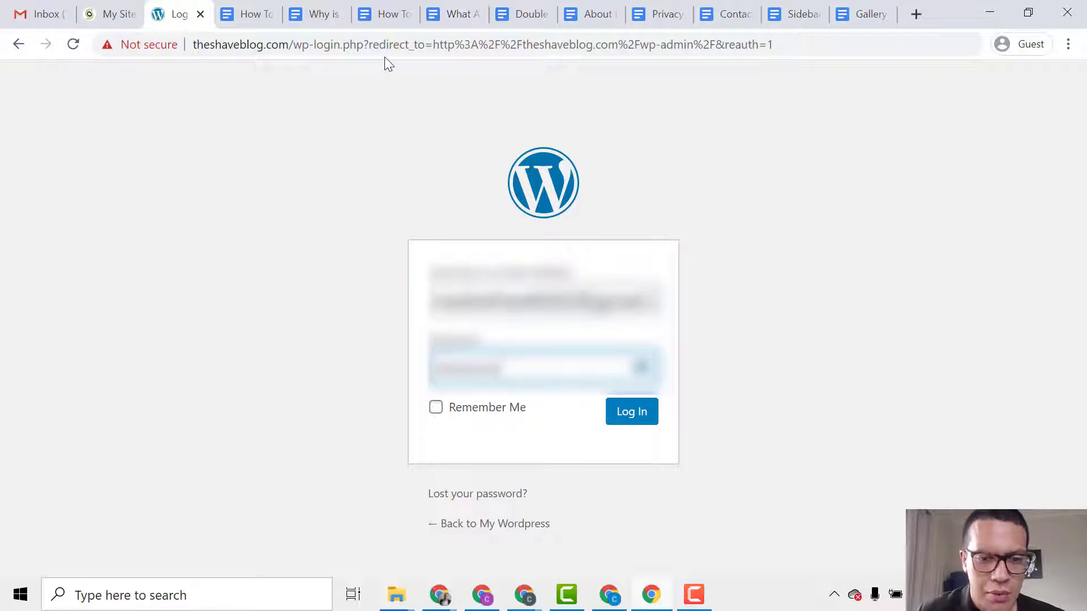
{"action": "left_click", "coordinate": [456, 413]}
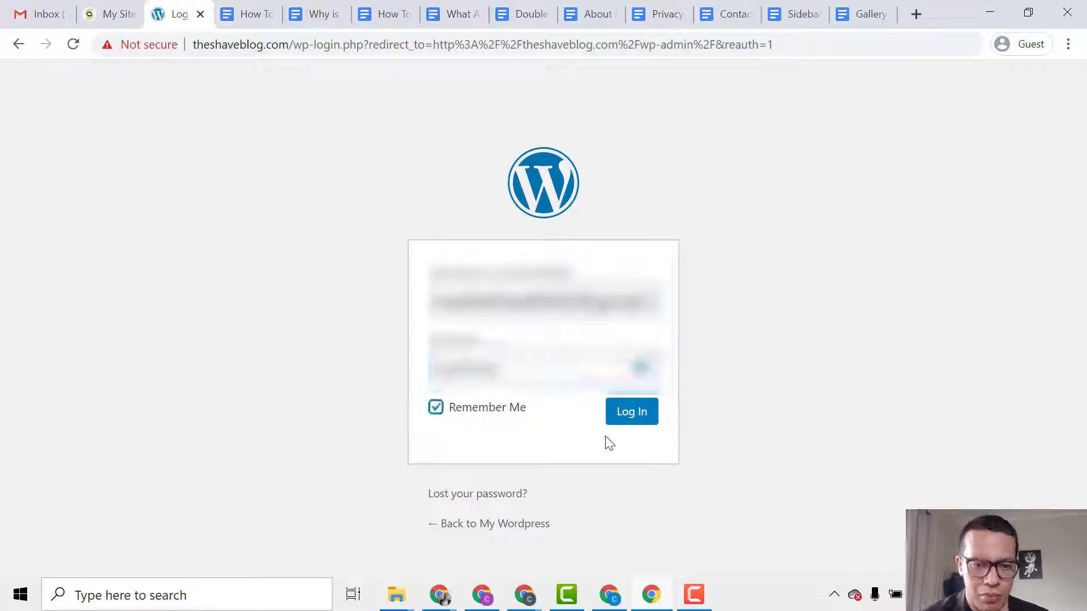
Log in and scroll the SiteGround 'Welcome to Your WordPress Site!' page.
{"action": "left_click", "coordinate": [634, 416]}
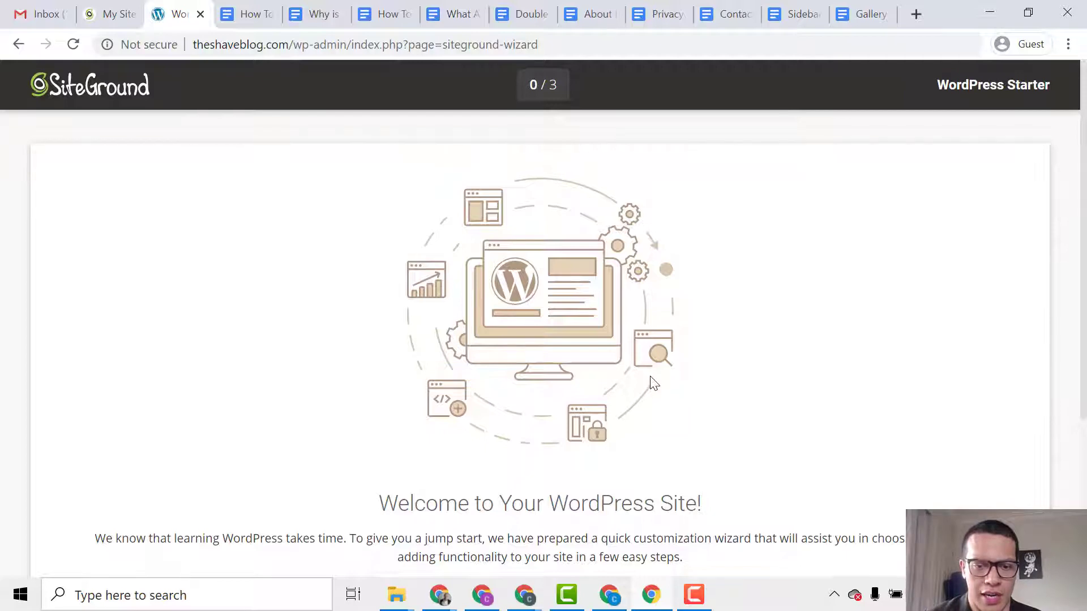
{"action": "scroll", "coordinate": [652, 379], "scroll_direction": "down", "scroll_amount": 3}
{"action": "scroll", "coordinate": [665, 397], "scroll_direction": "down", "scroll_amount": 1}
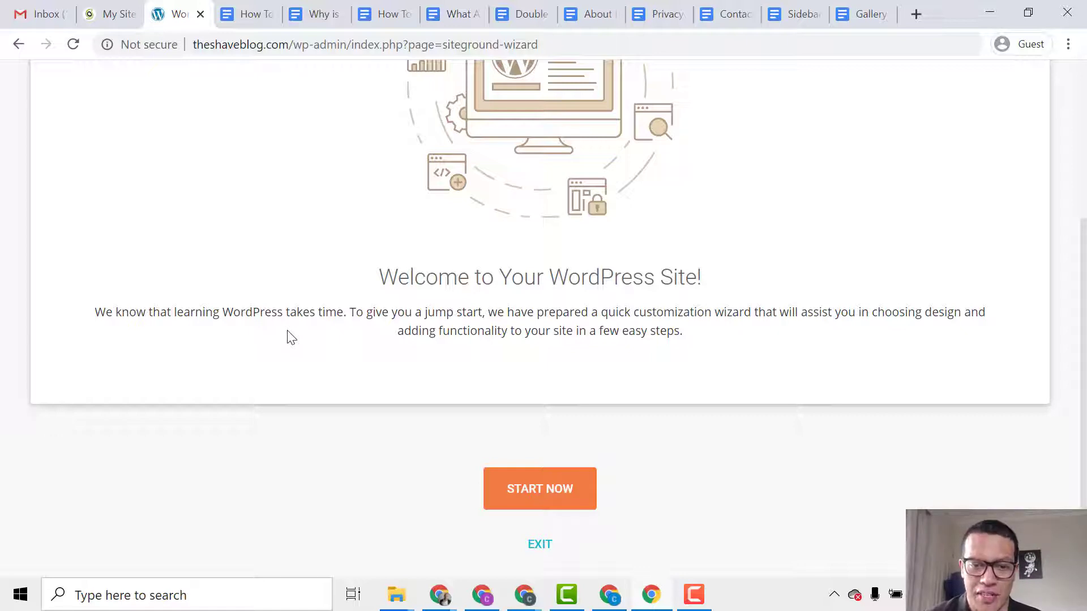
Start the SiteGround setup wizard and browse the full list of design themes.
{"action": "left_click", "coordinate": [549, 502]}
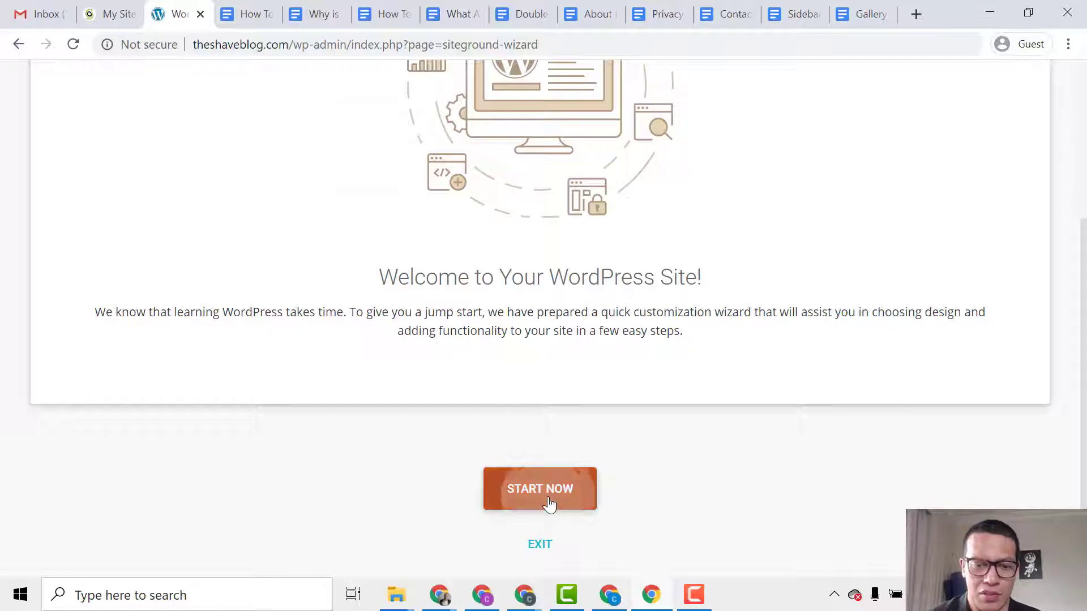
{"action": "left_click", "coordinate": [525, 400]}
{"action": "scroll", "coordinate": [460, 404], "scroll_direction": "up", "scroll_amount": 4}
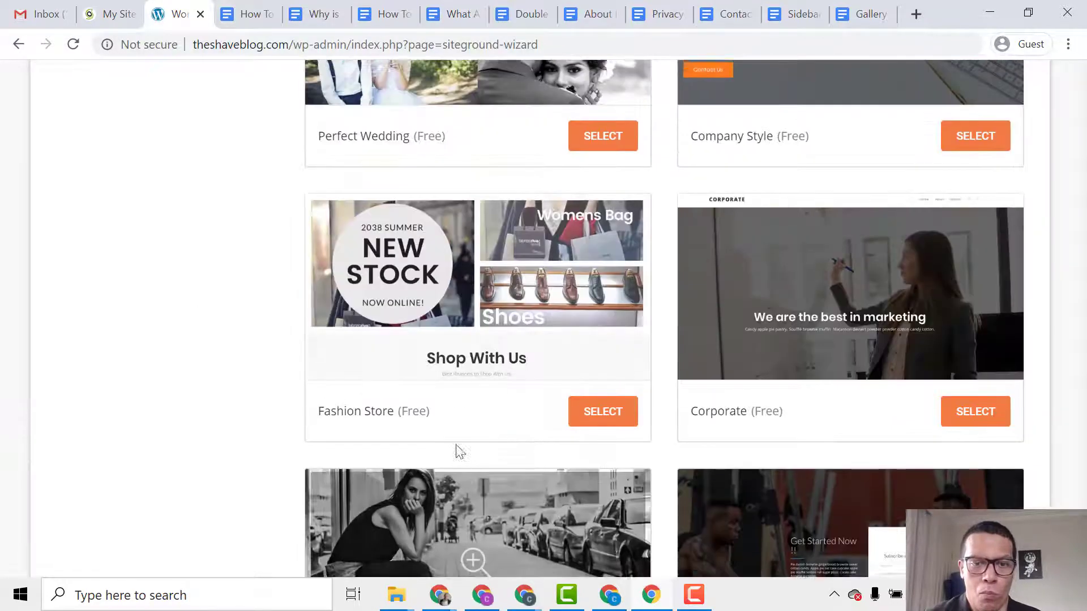
{"action": "scroll", "coordinate": [458, 447], "scroll_direction": "up", "scroll_amount": 8}
{"action": "left_click_drag", "start_coordinate": [1084, 492], "coordinate": [1044, 85]}
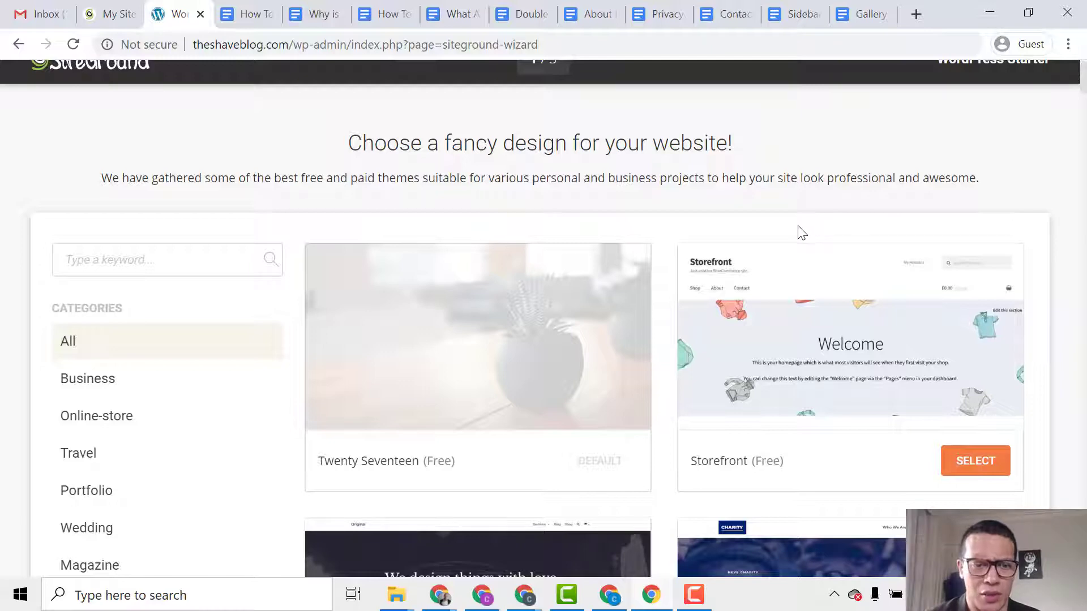
{"action": "scroll", "coordinate": [796, 231], "scroll_direction": "down", "scroll_amount": 3}
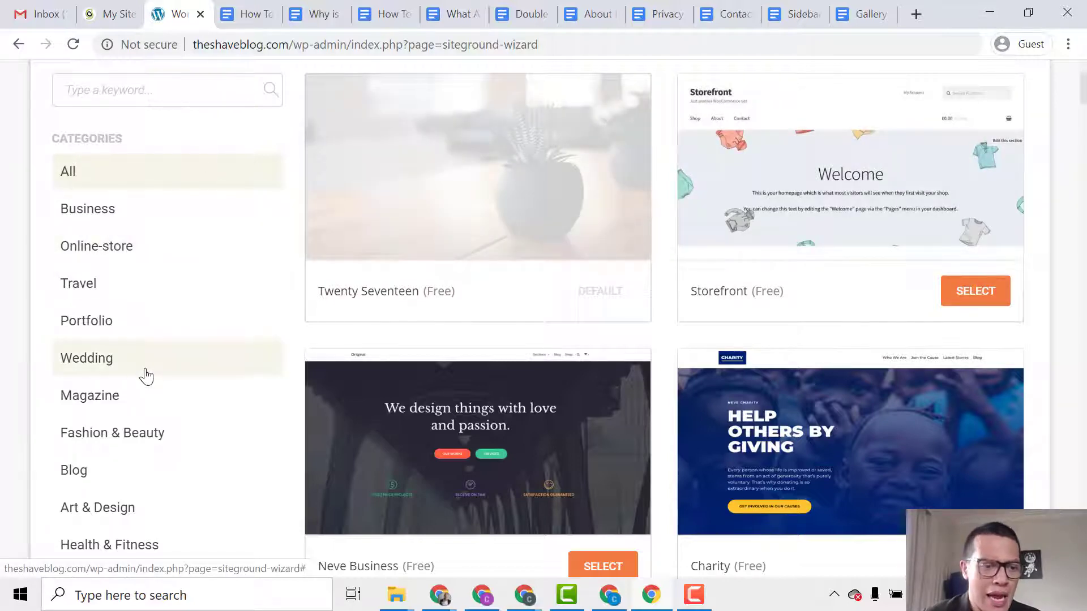
{"action": "scroll", "coordinate": [147, 373], "scroll_direction": "down", "scroll_amount": 1}
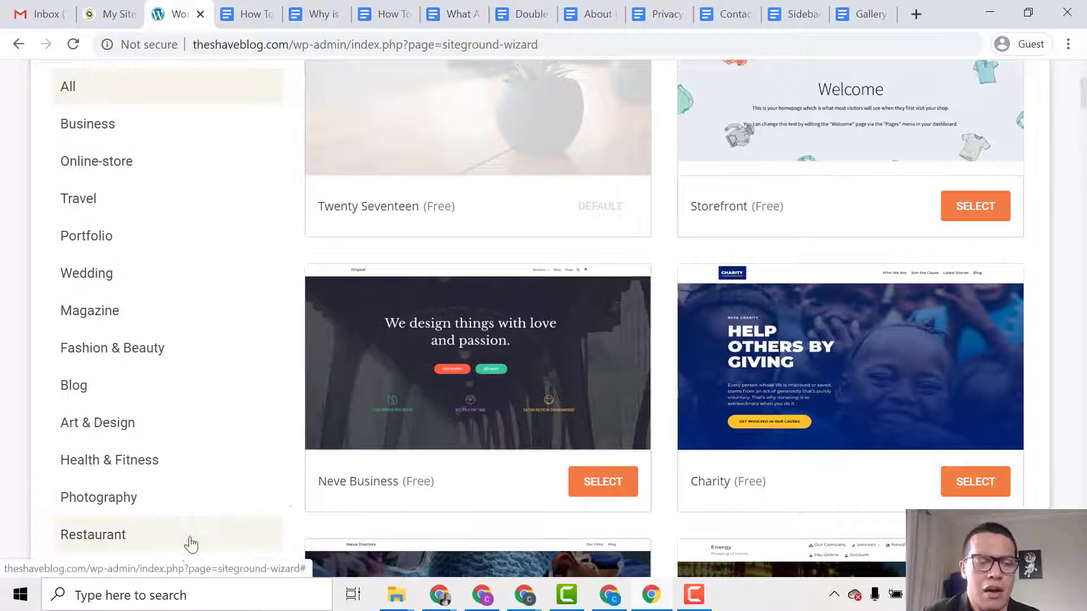
Filter the themes to the Blog category and browse the blog designs.
{"action": "left_click", "coordinate": [127, 396]}
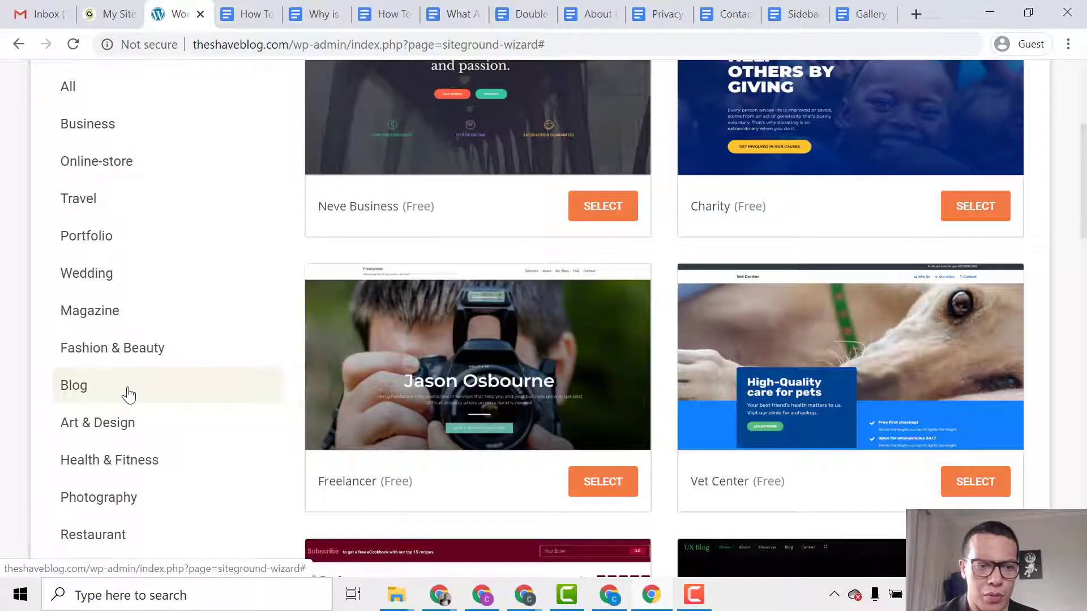
{"action": "scroll", "coordinate": [665, 342], "scroll_direction": "up", "scroll_amount": 5}
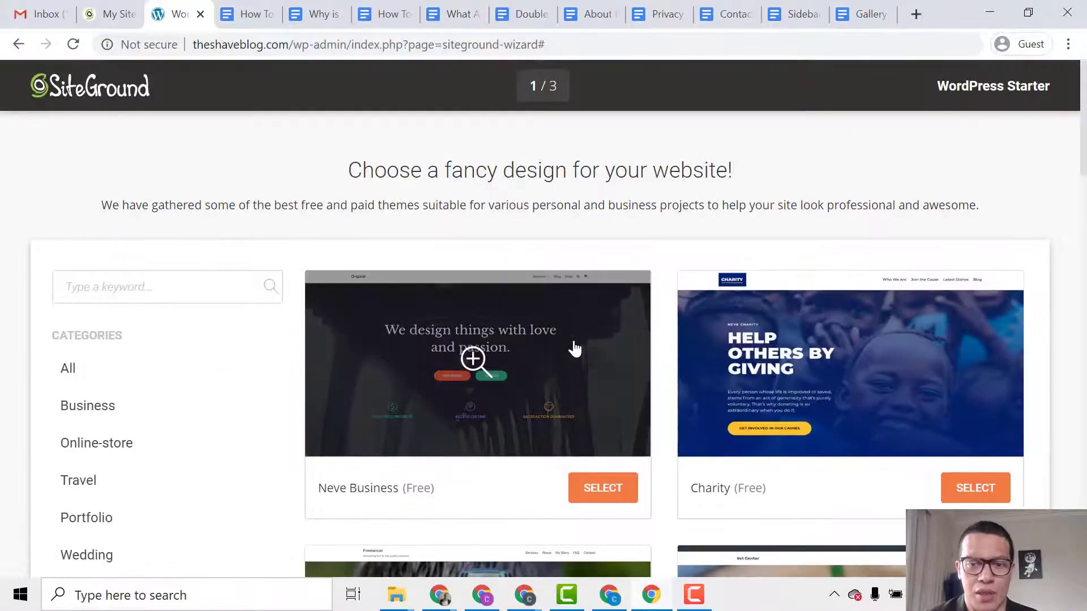
{"action": "scroll", "coordinate": [594, 376], "scroll_direction": "down", "scroll_amount": 7}
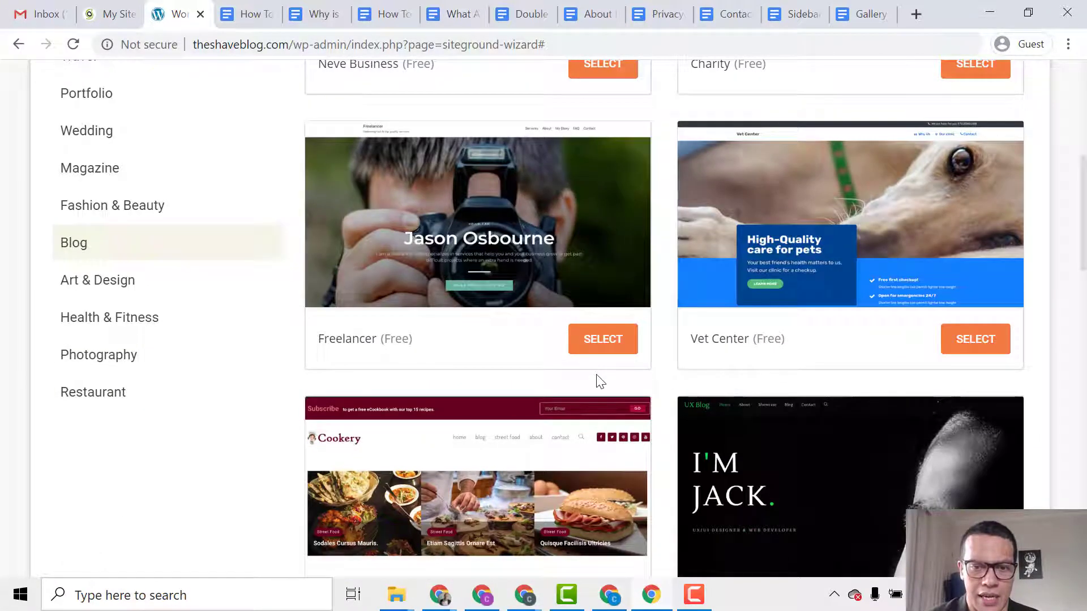
{"action": "scroll", "coordinate": [595, 378], "scroll_direction": "down", "scroll_amount": 13}
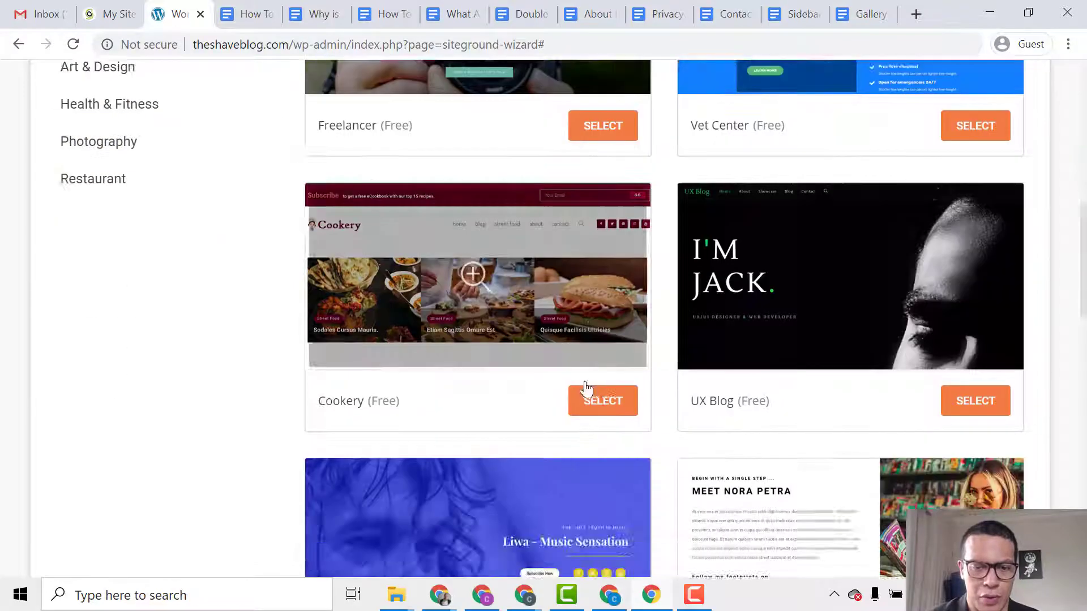
{"action": "scroll", "coordinate": [569, 434], "scroll_direction": "down", "scroll_amount": 6}
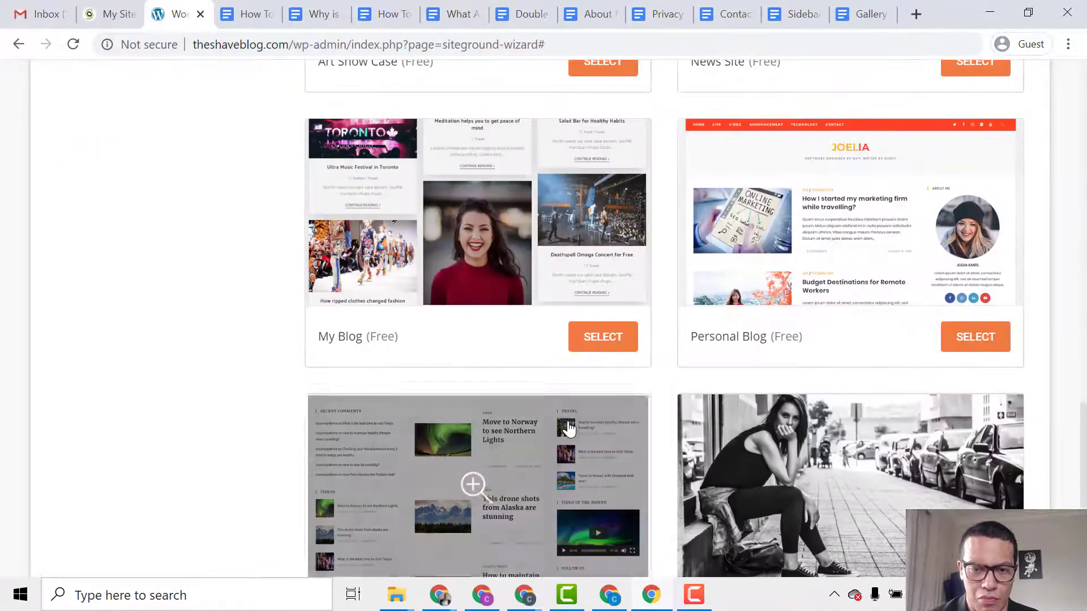
{"action": "scroll", "coordinate": [568, 430], "scroll_direction": "down", "scroll_amount": 5}
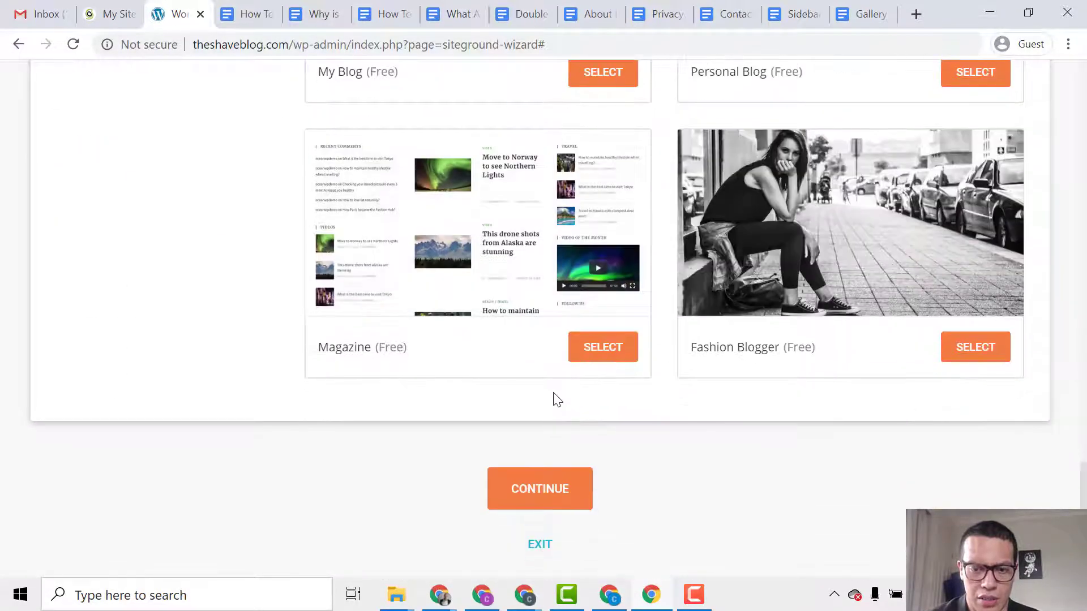
{"action": "scroll", "coordinate": [554, 401], "scroll_direction": "up", "scroll_amount": 6}
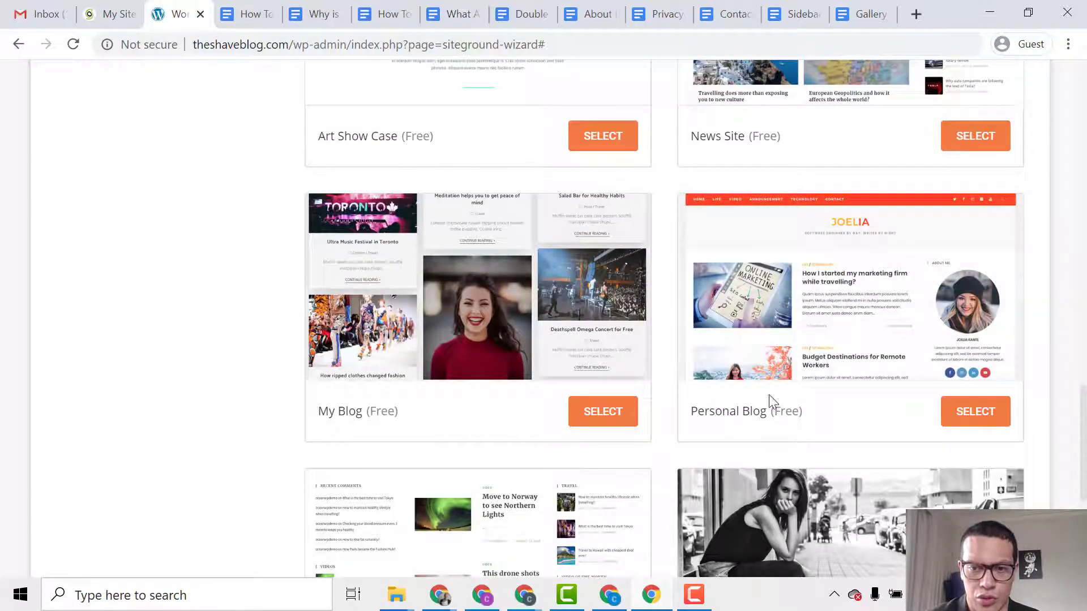
Select the Personal Blog theme, bringing up the Elementor installation prompt.
{"action": "left_click", "coordinate": [967, 411]}
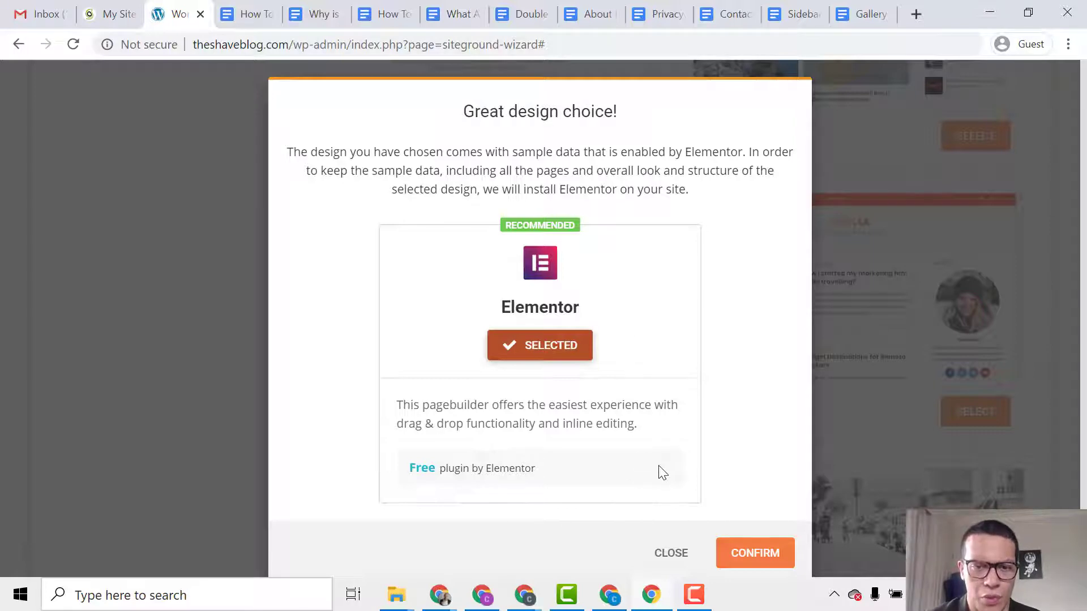
{"action": "scroll", "coordinate": [707, 498], "scroll_direction": "down", "scroll_amount": 1}
Accept installing Elementor and review the plugin options, keeping only Contact Form by WPForms selected.
{"action": "left_click", "coordinate": [771, 530]}
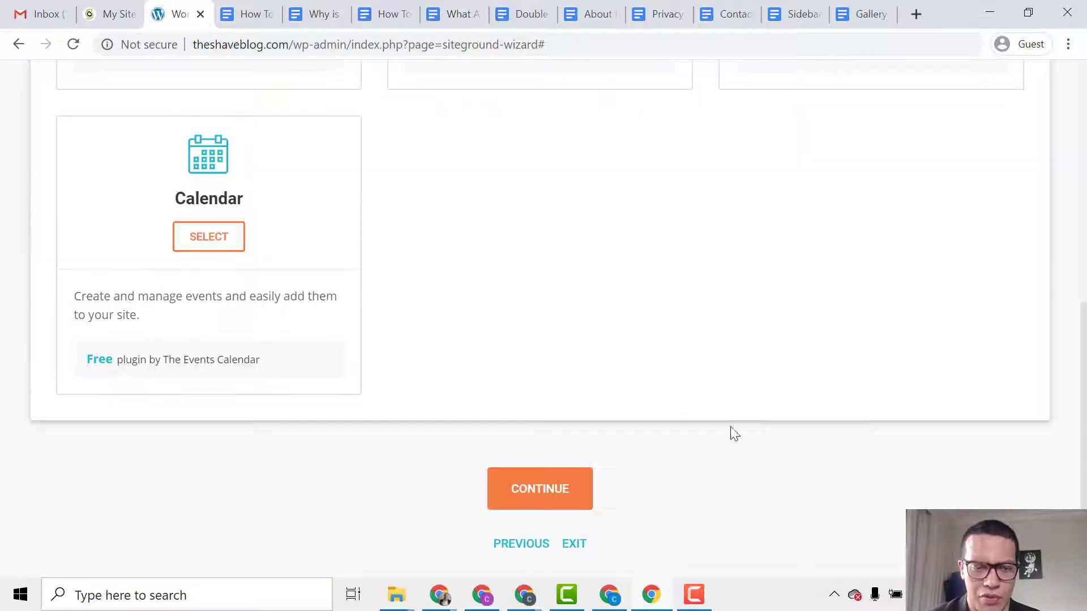
{"action": "scroll", "coordinate": [719, 422], "scroll_direction": "up", "scroll_amount": 7}
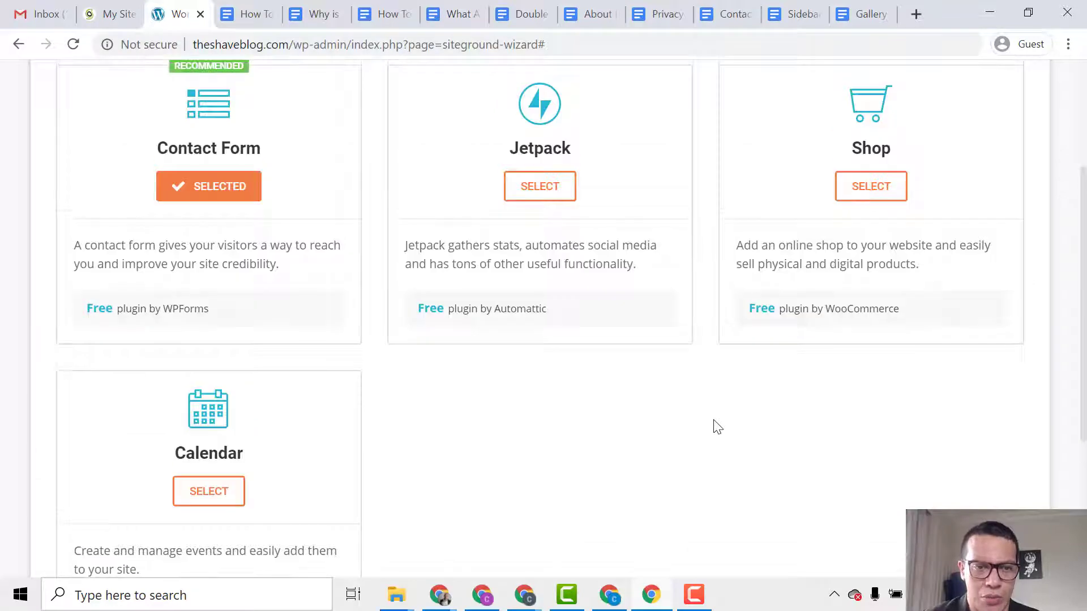
{"action": "scroll", "coordinate": [719, 427], "scroll_direction": "down", "scroll_amount": 3}
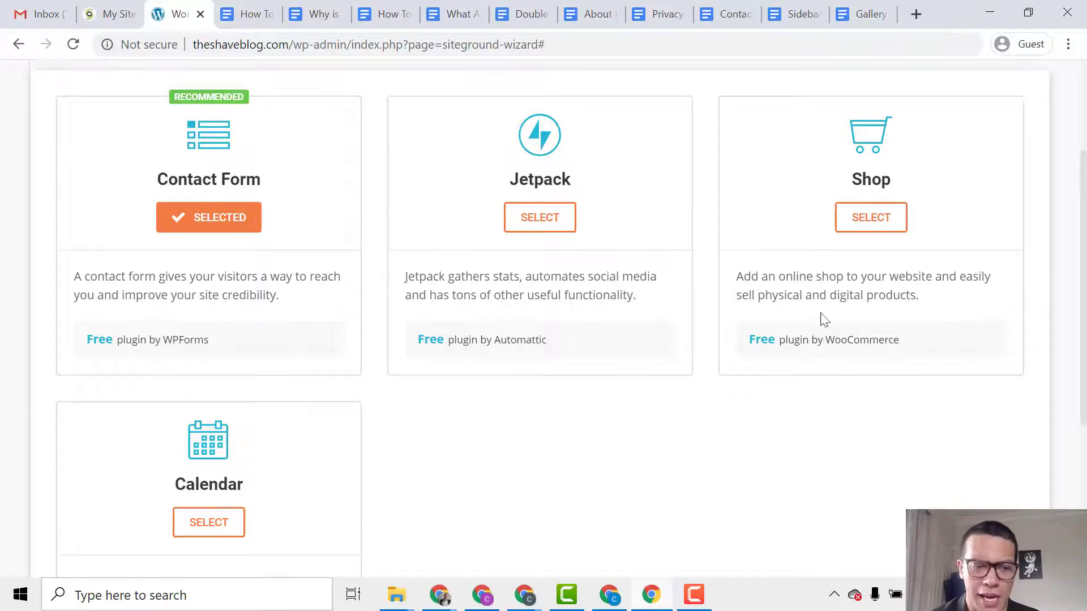
{"action": "scroll", "coordinate": [820, 316], "scroll_direction": "down", "scroll_amount": 3}
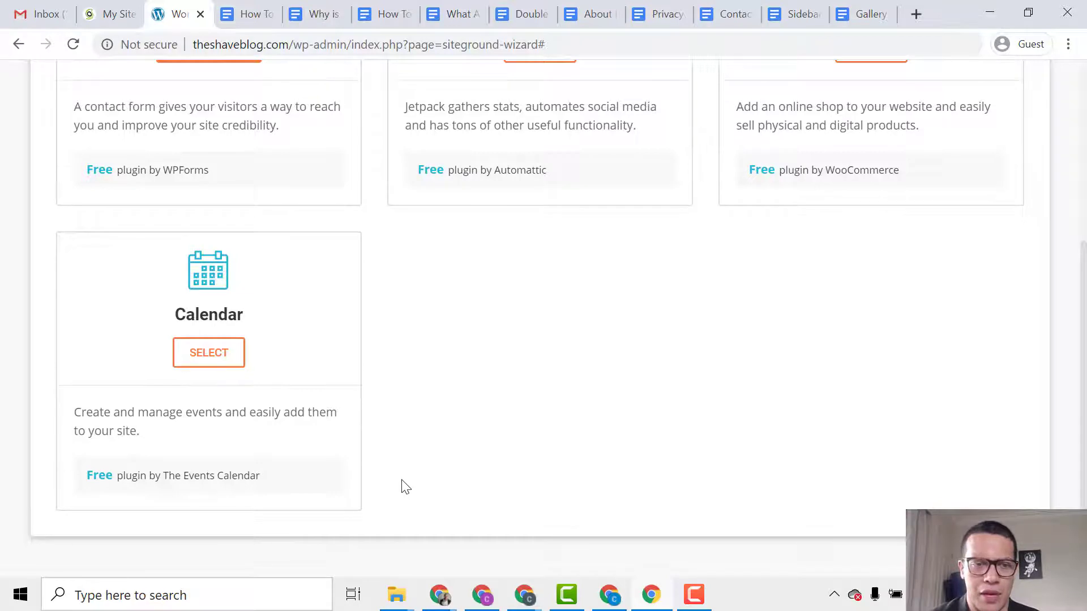
{"action": "scroll", "coordinate": [398, 470], "scroll_direction": "up", "scroll_amount": 2}
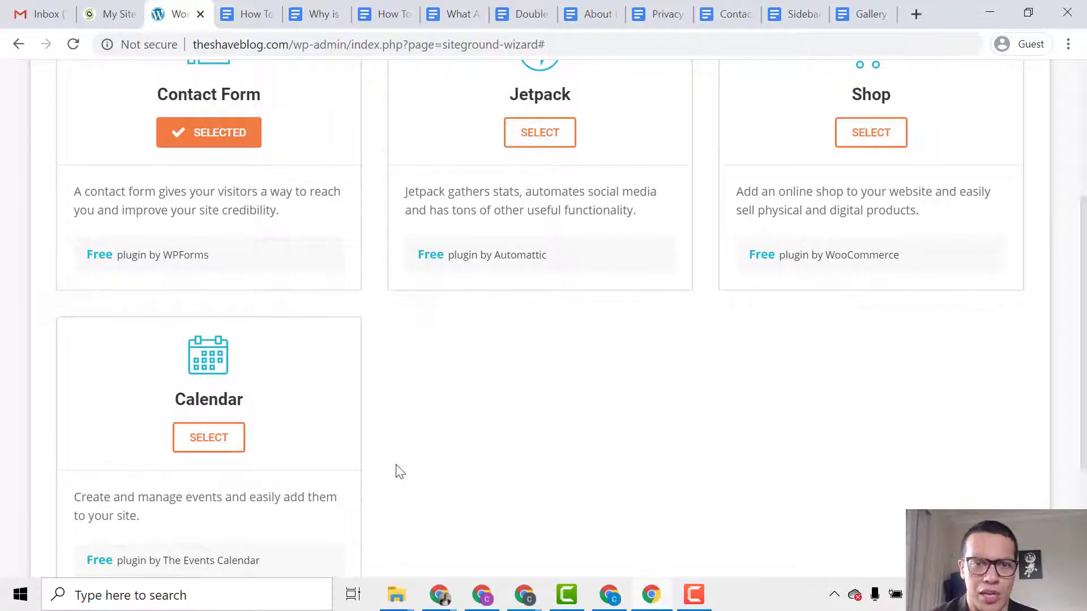
{"action": "scroll", "coordinate": [398, 471], "scroll_direction": "up", "scroll_amount": 2}
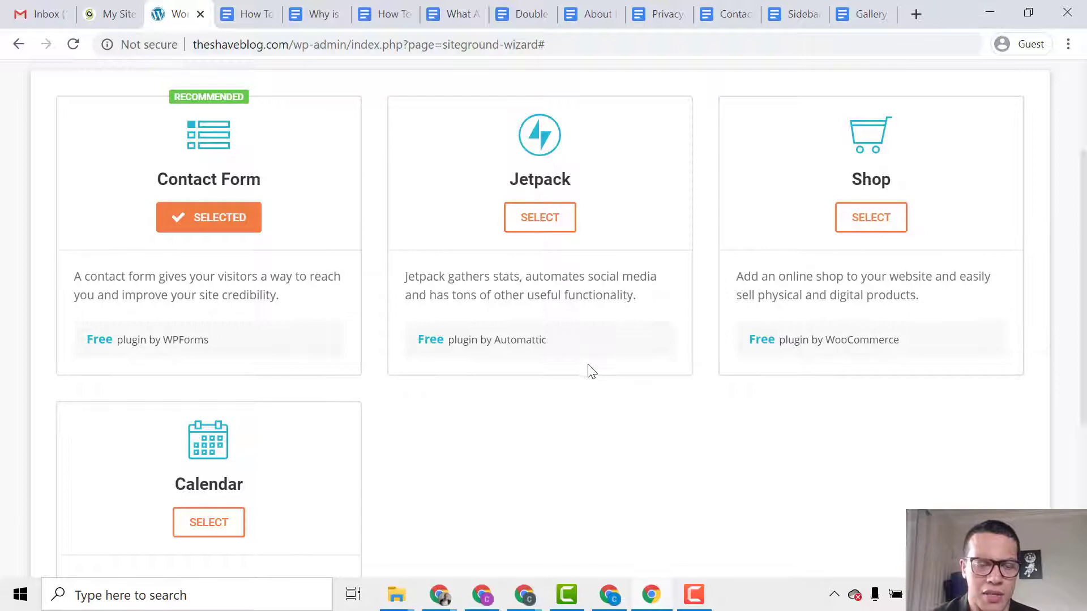
{"action": "scroll", "coordinate": [555, 453], "scroll_direction": "down", "scroll_amount": 5}
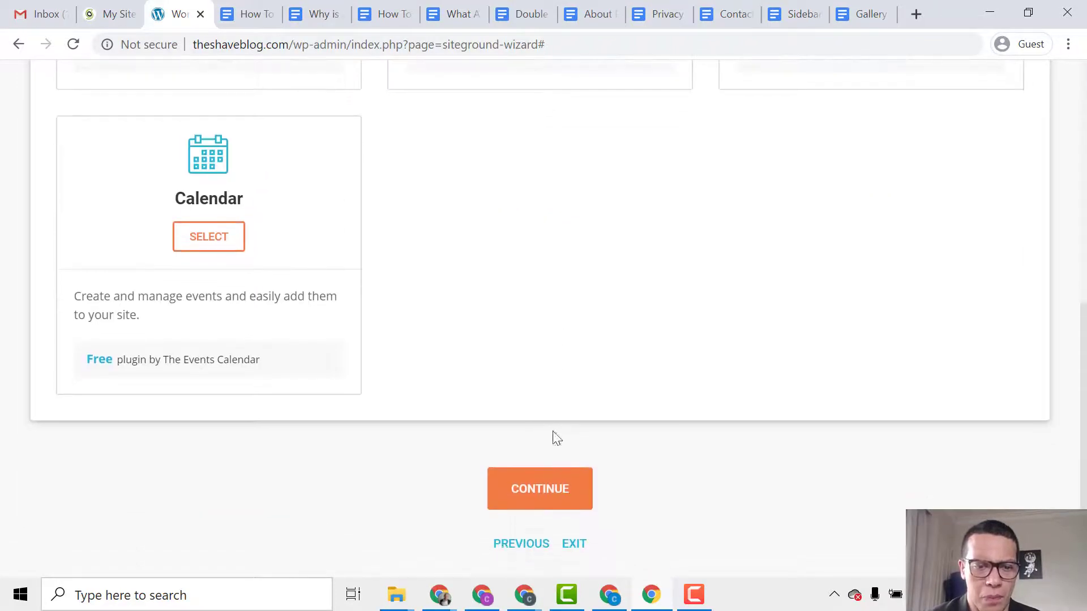
Add Optimize for SEO on the marketing step and complete the wizard's installation.
{"action": "left_click", "coordinate": [564, 493]}
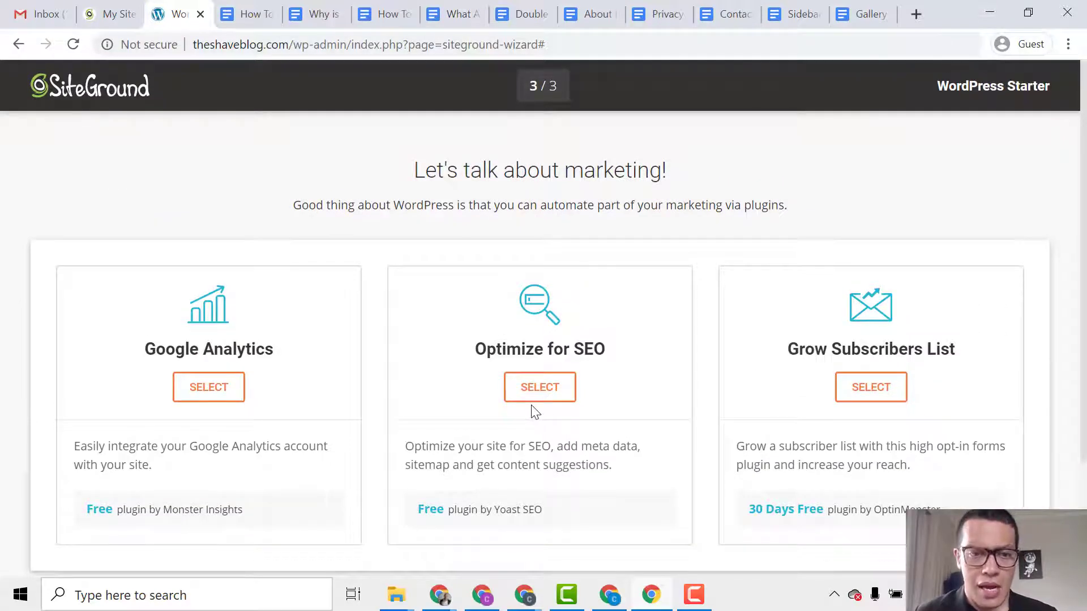
{"action": "scroll", "coordinate": [555, 339], "scroll_direction": "down", "scroll_amount": 1}
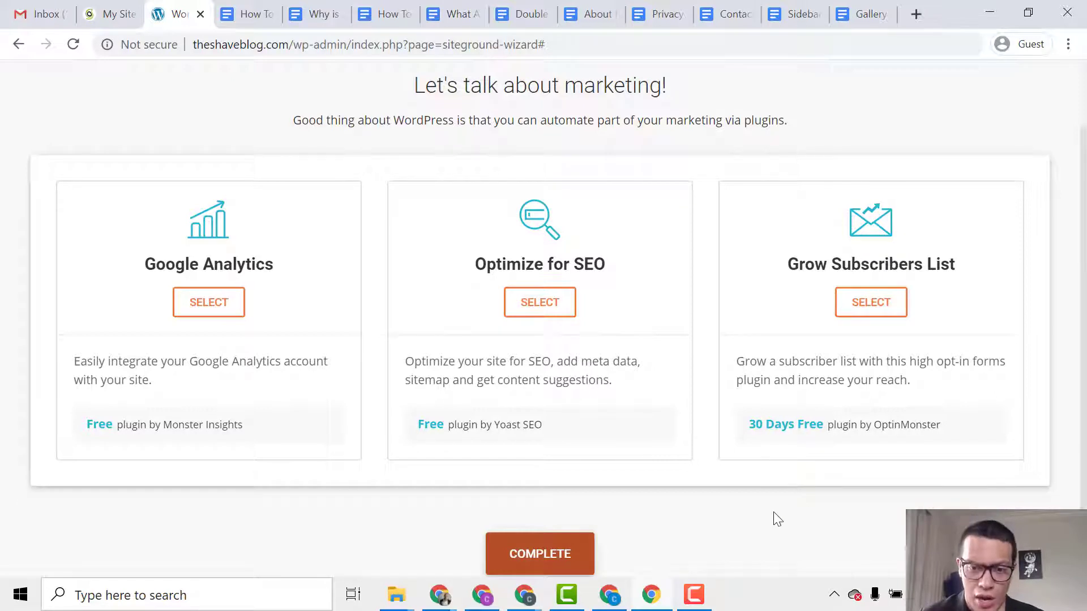
{"action": "left_click", "coordinate": [546, 314]}
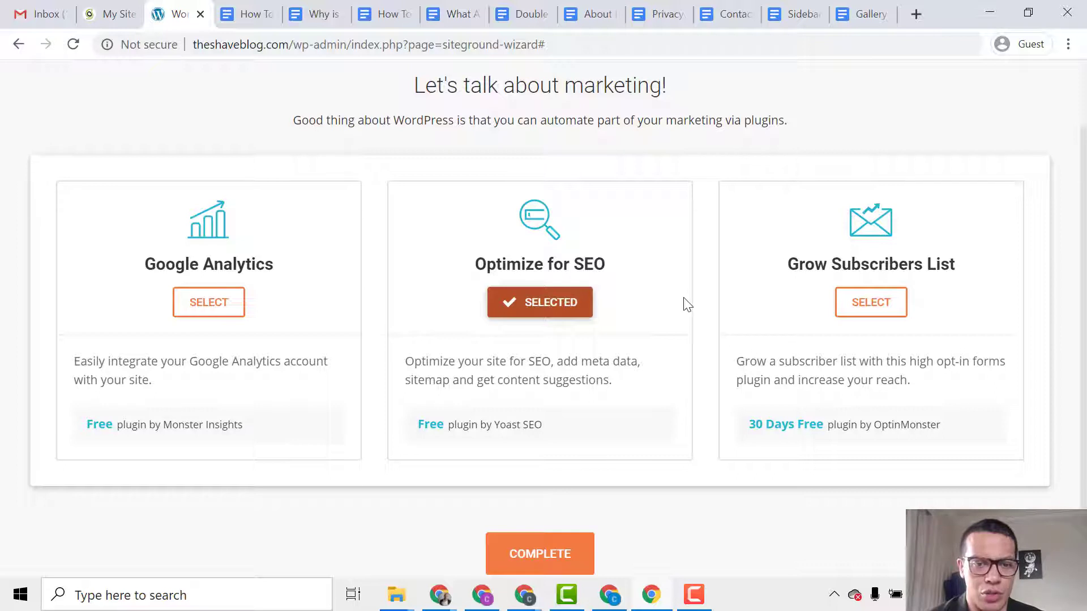
{"action": "scroll", "coordinate": [673, 317], "scroll_direction": "down", "scroll_amount": 1}
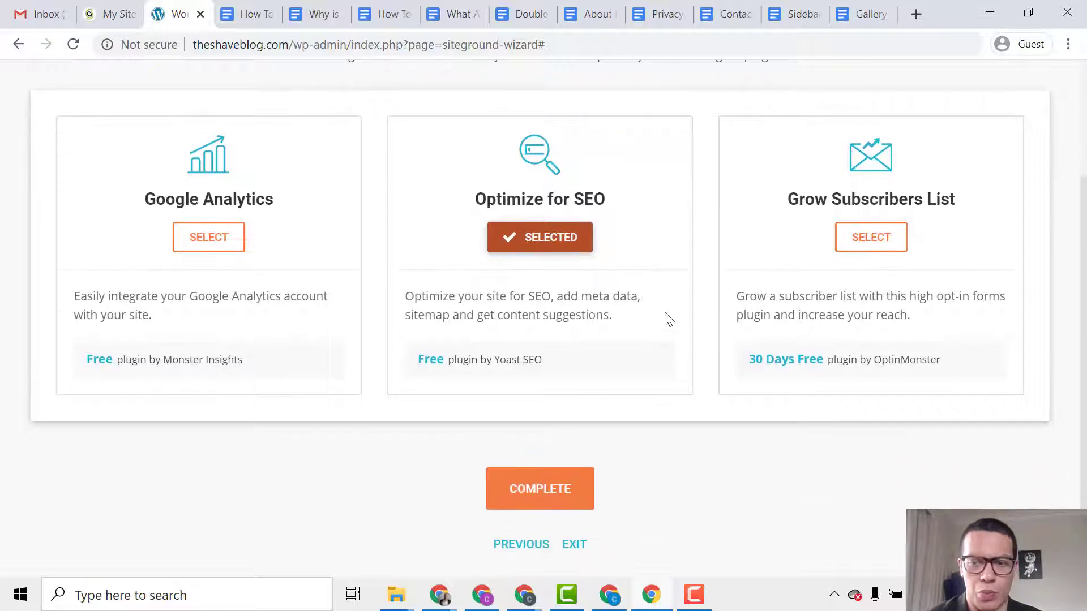
{"action": "left_click", "coordinate": [540, 491]}
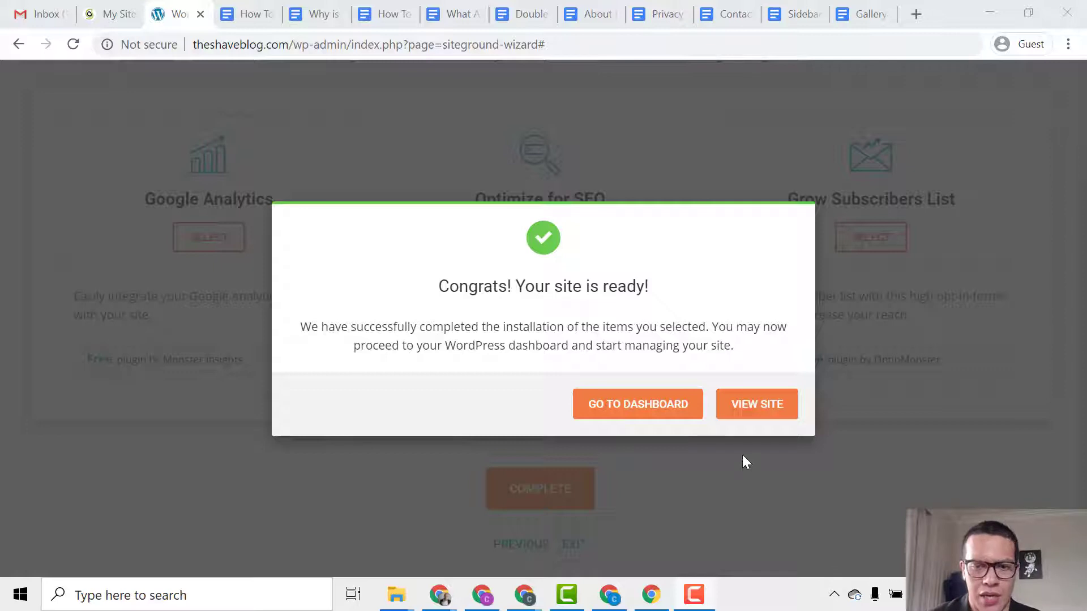
View the live Joelia-design site and scroll through its sample posts, then back to top.
{"action": "left_click", "coordinate": [748, 412]}
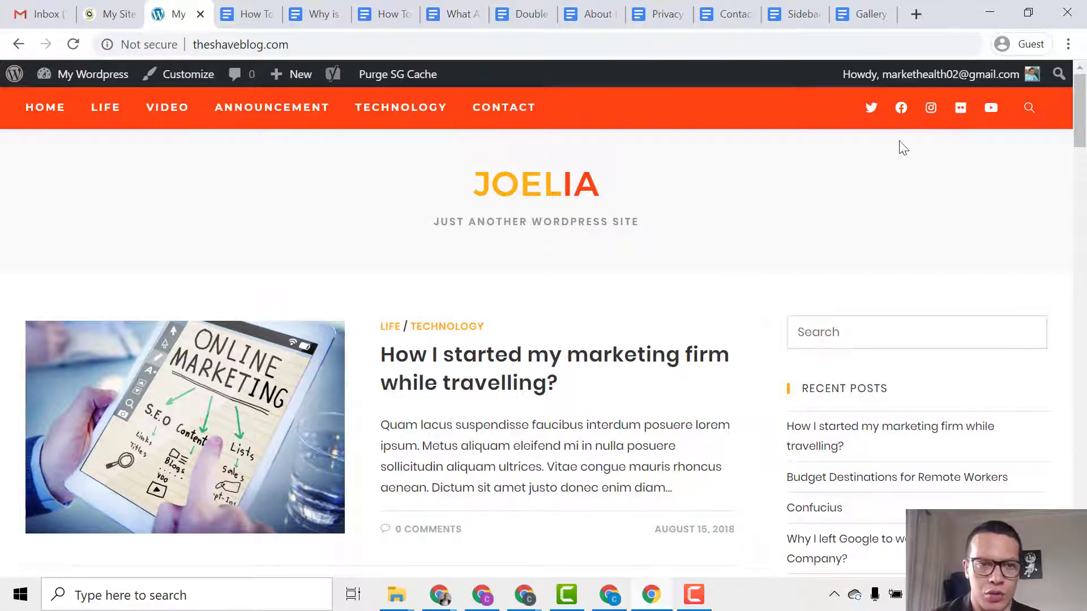
{"action": "scroll", "coordinate": [730, 236], "scroll_direction": "down", "scroll_amount": 6}
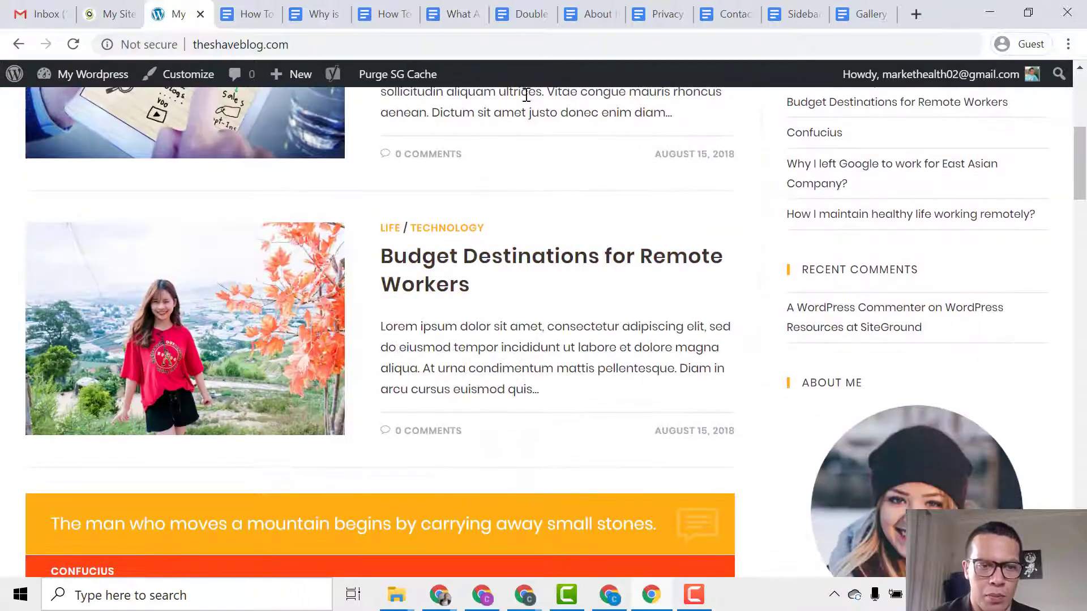
{"action": "scroll", "coordinate": [487, 266], "scroll_direction": "down", "scroll_amount": 6}
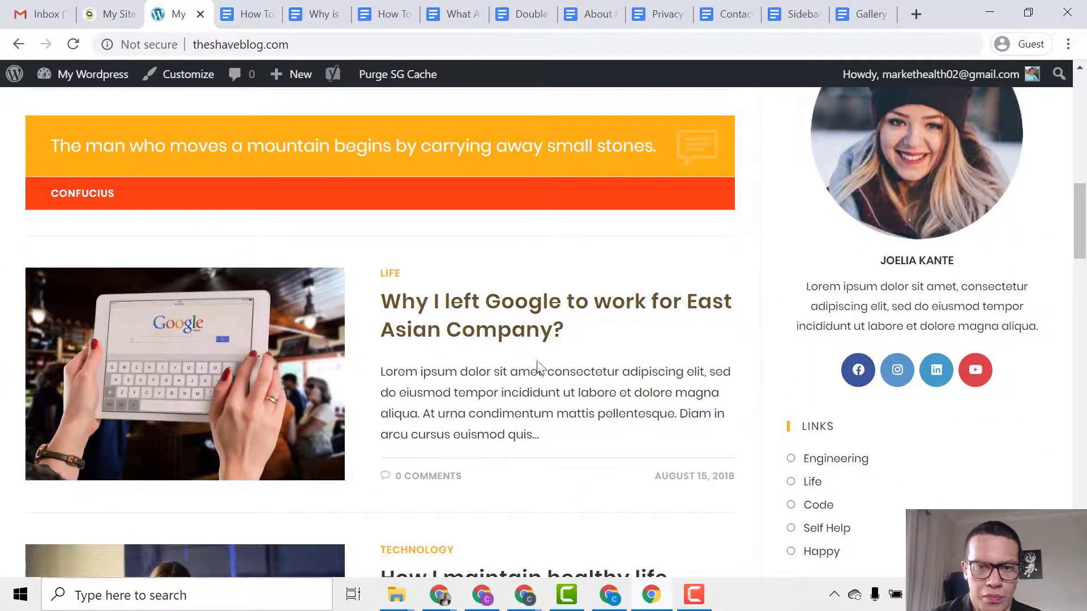
{"action": "scroll", "coordinate": [787, 359], "scroll_direction": "down", "scroll_amount": 15}
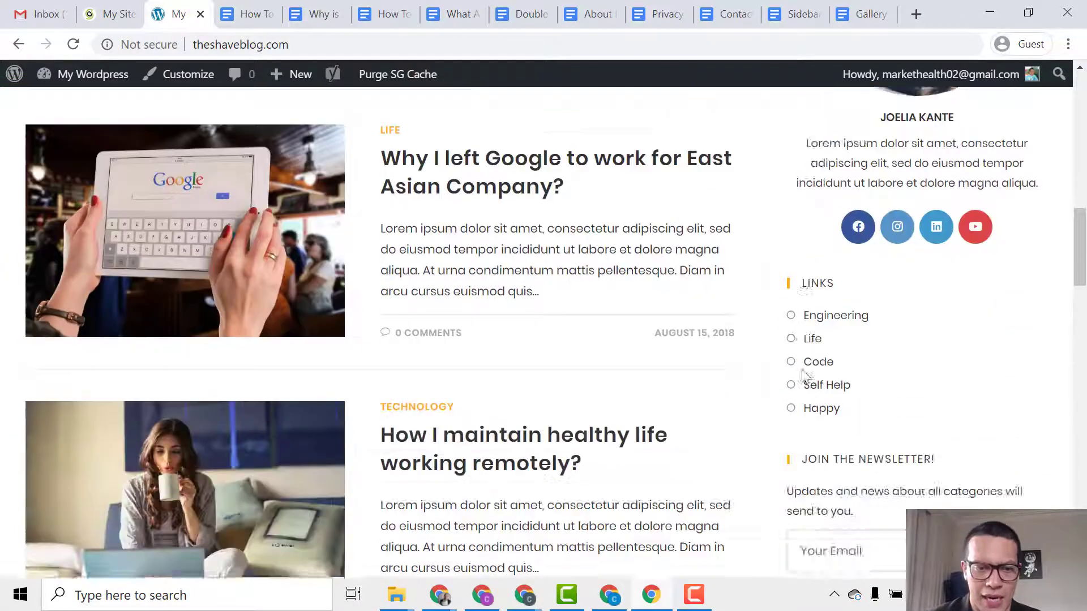
{"action": "scroll", "coordinate": [774, 381], "scroll_direction": "down", "scroll_amount": 10}
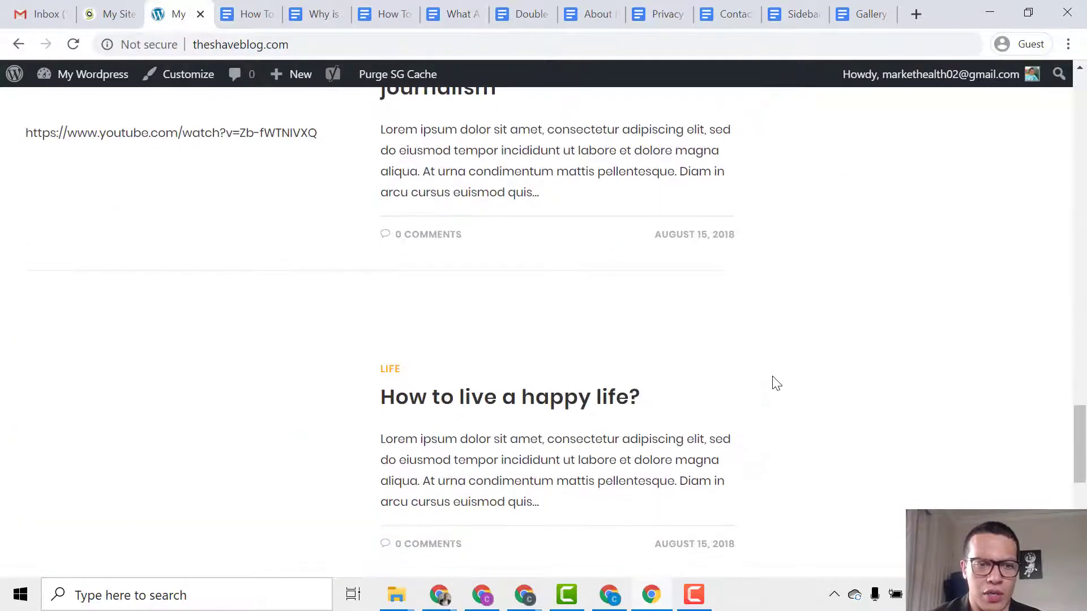
{"action": "scroll", "coordinate": [767, 369], "scroll_direction": "down", "scroll_amount": 7}
{"action": "scroll", "coordinate": [379, 334], "scroll_direction": "up", "scroll_amount": 20}
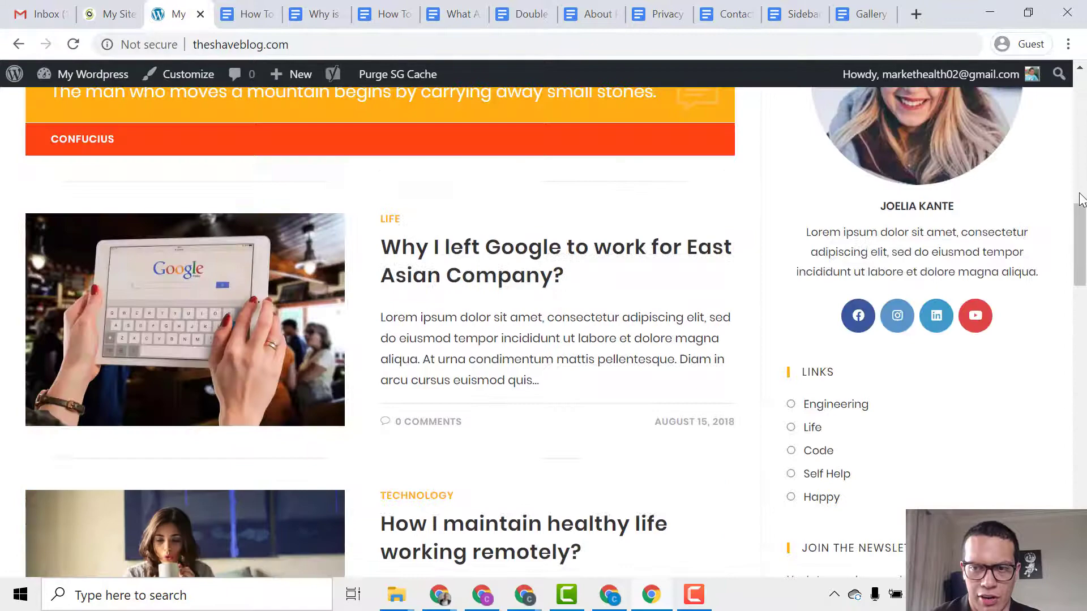
{"action": "left_click_drag", "start_coordinate": [1080, 198], "coordinate": [1074, 85]}
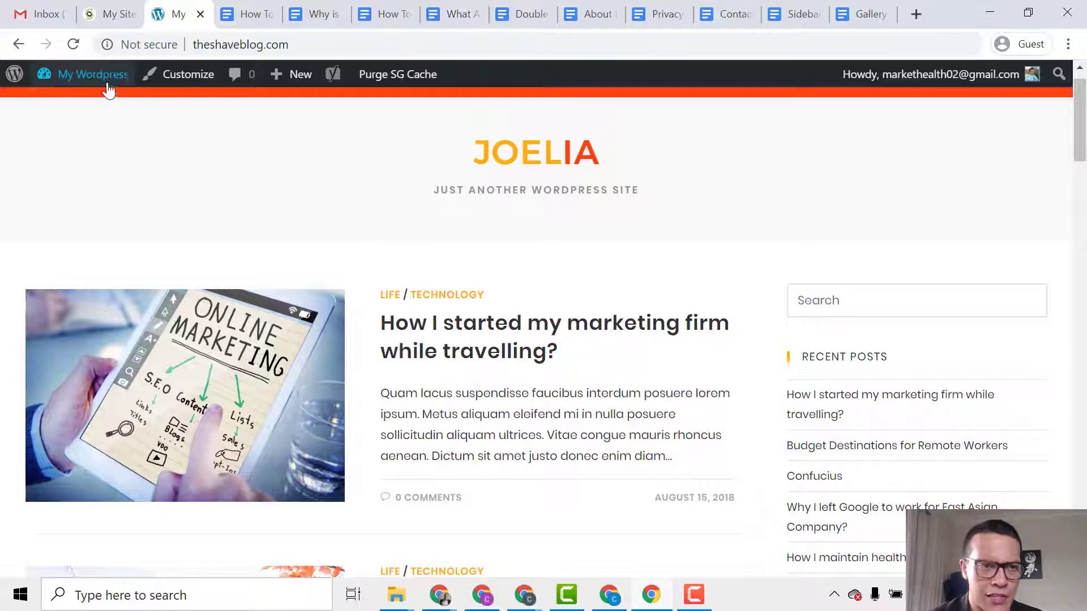
Go to the Dashboard from the My Wordpress admin bar menu.
{"action": "mouse_move", "coordinate": [108, 87]}
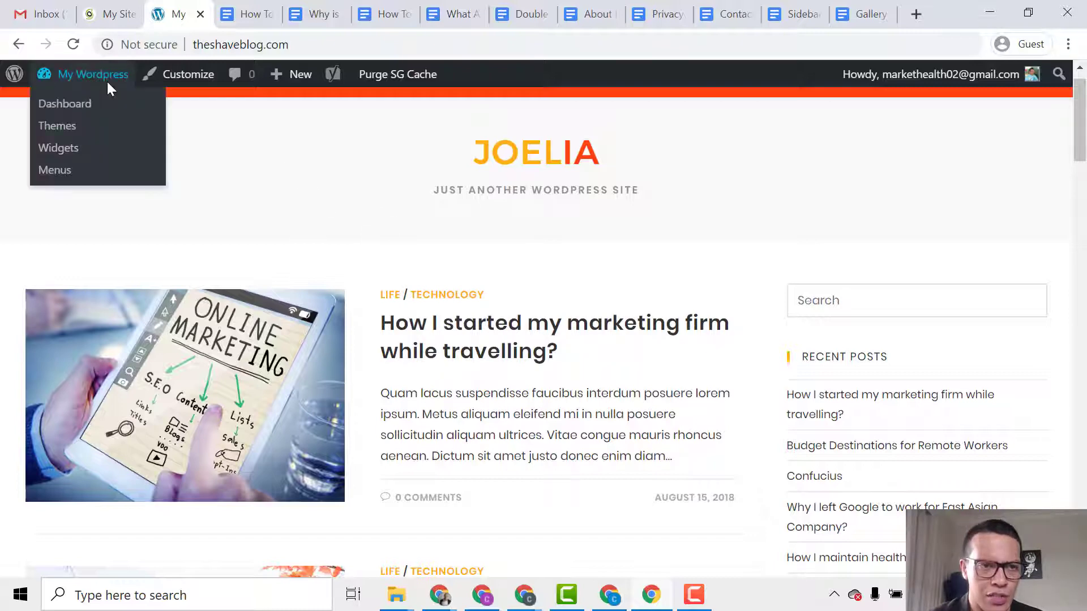
{"action": "left_click", "coordinate": [84, 107]}
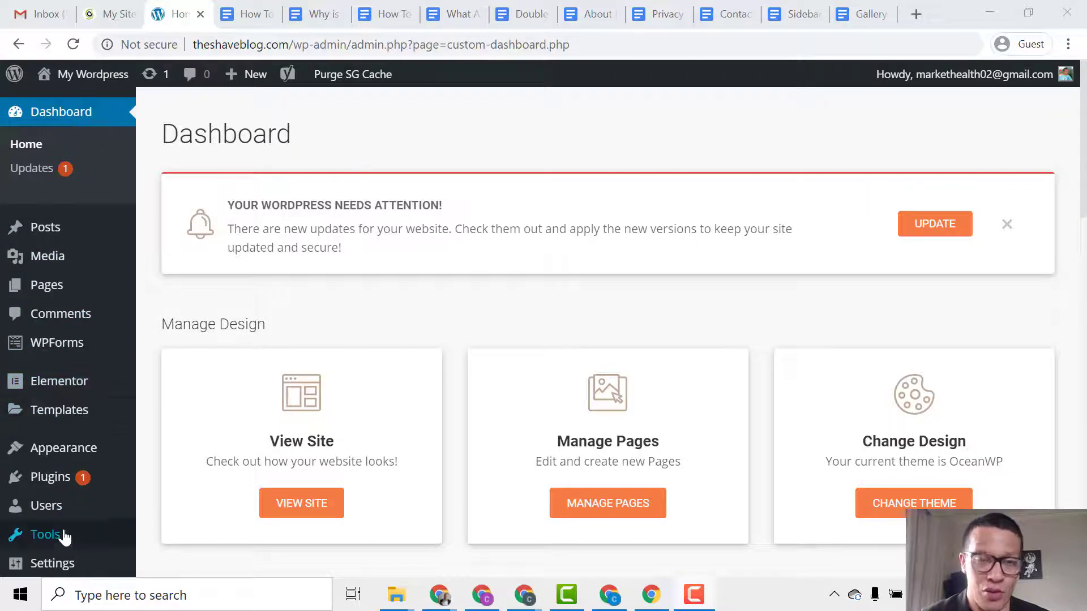
{"action": "mouse_move", "coordinate": [70, 549]}
{"action": "mouse_move", "coordinate": [104, 232]}
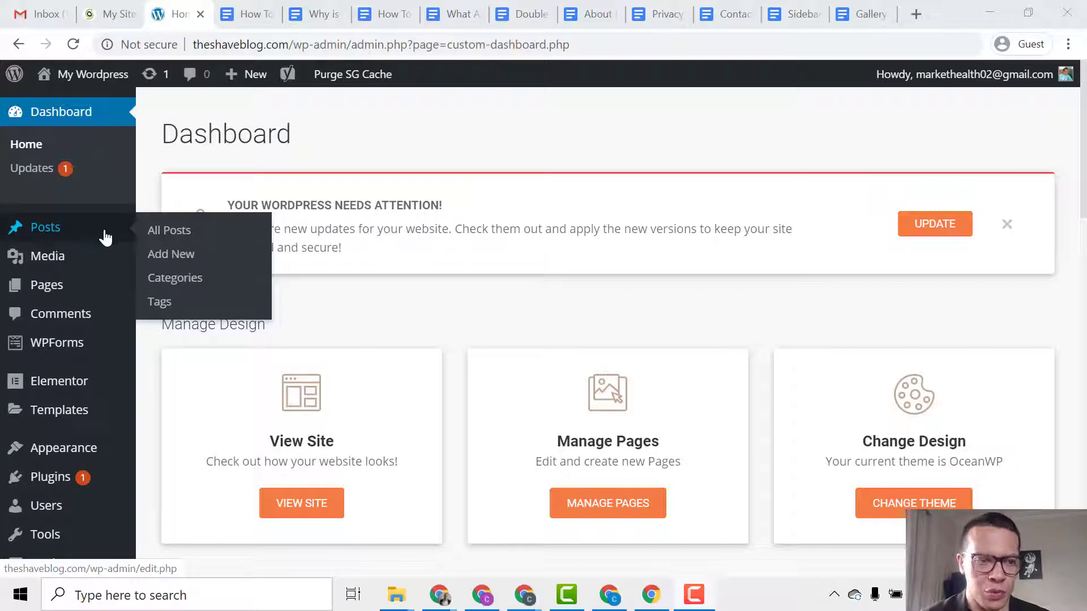
Create a new post via Posts > Add New and dismiss the block editor welcome guide.
{"action": "left_click", "coordinate": [164, 260]}
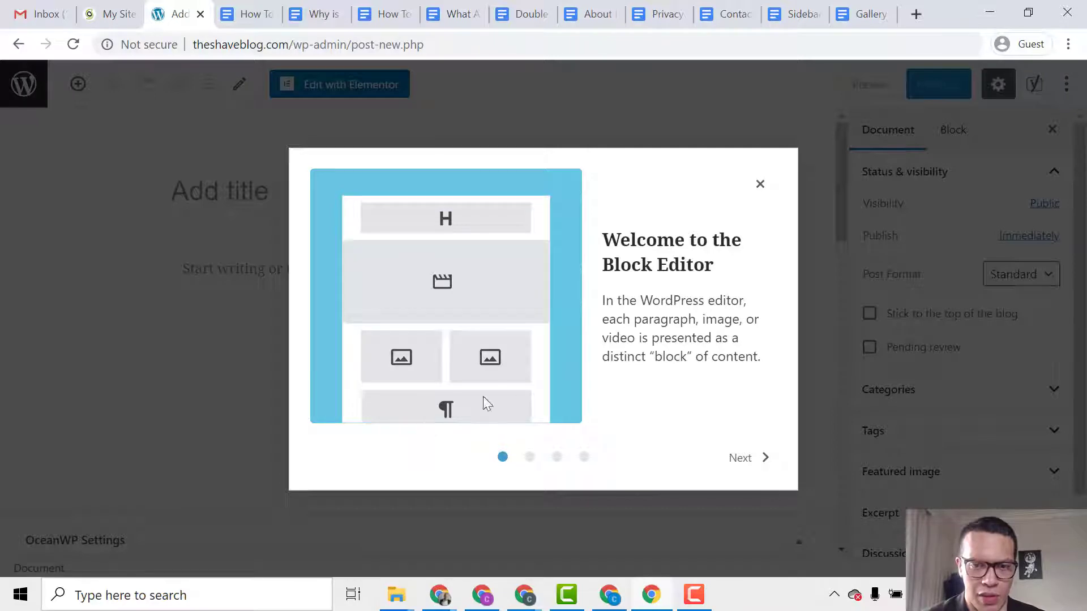
{"action": "left_click", "coordinate": [758, 469]}
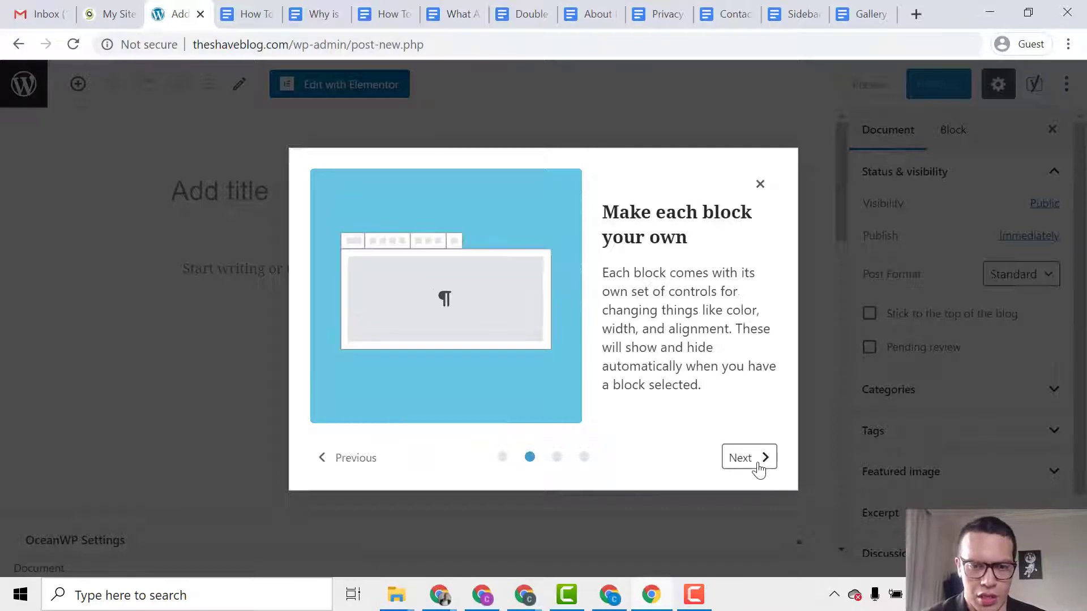
{"action": "left_click", "coordinate": [753, 461]}
{"action": "left_click", "coordinate": [750, 461]}
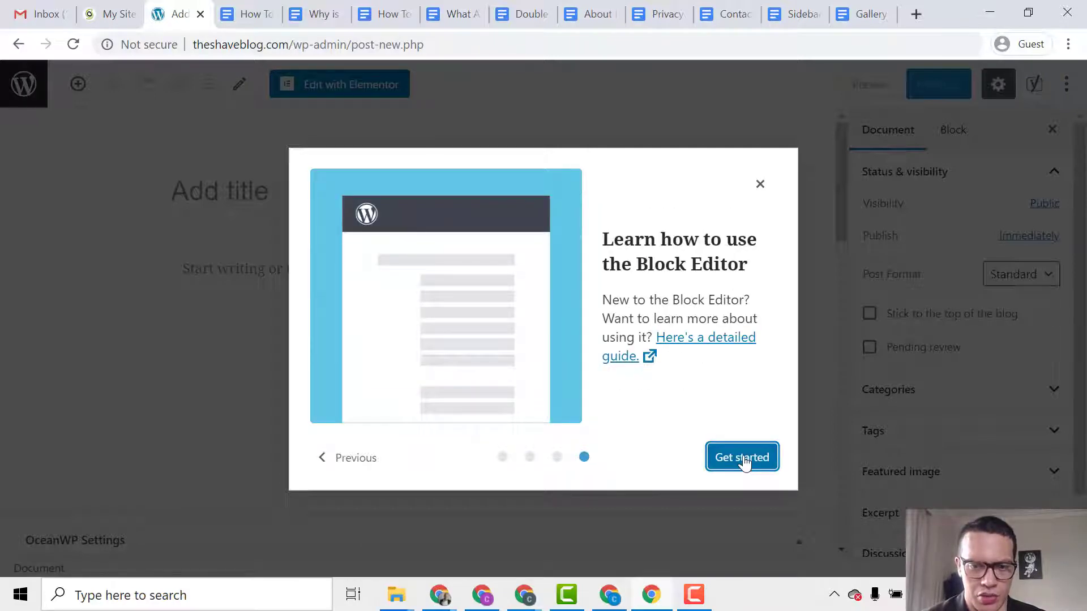
{"action": "left_click", "coordinate": [760, 467]}
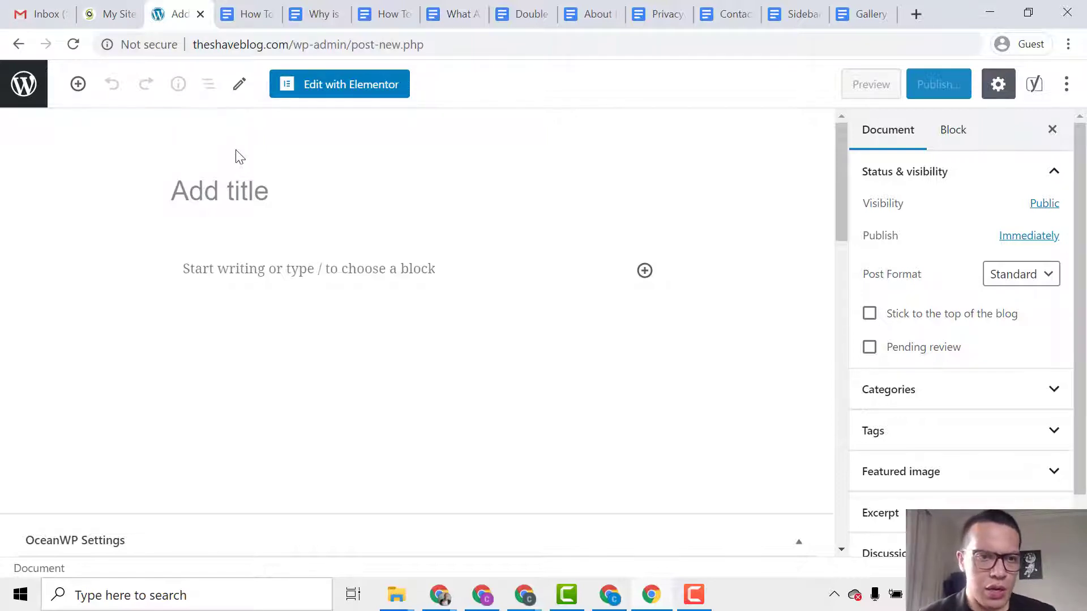
Paste the Google Doc title 'How To Build a Better Shaving Soap Lather' as the post title.
{"action": "left_click", "coordinate": [244, 13]}
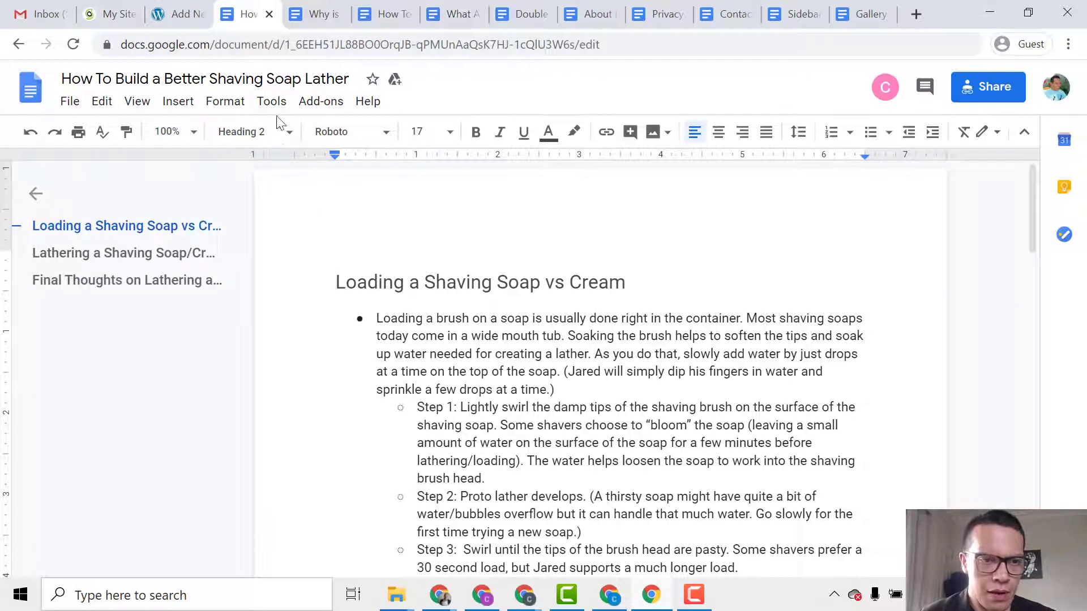
{"action": "left_click", "coordinate": [275, 79]}
{"action": "key", "text": "ctrl+c"}
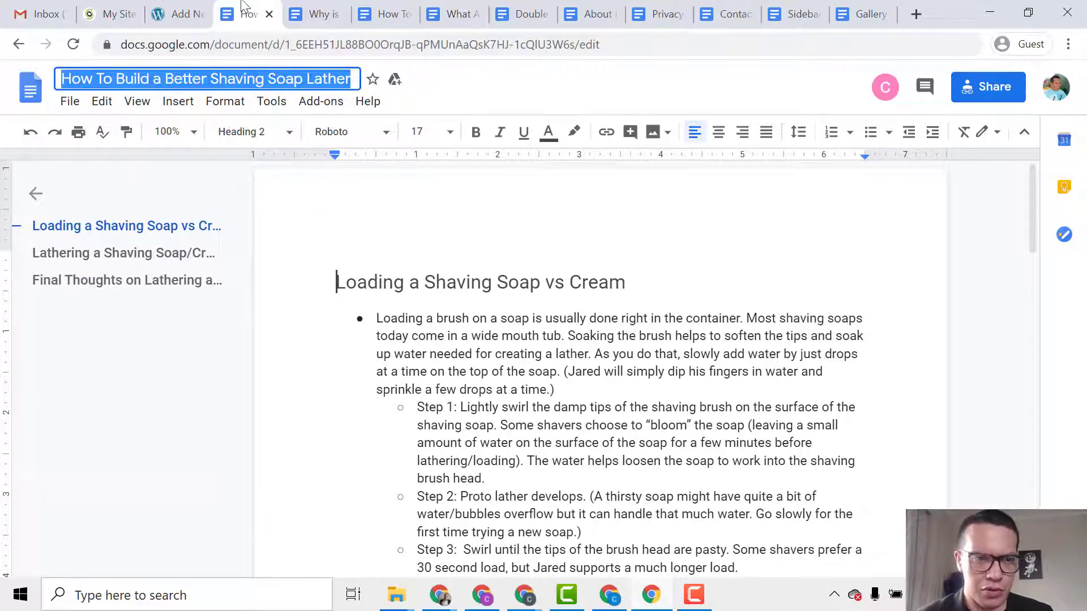
{"action": "left_click", "coordinate": [192, 10]}
{"action": "left_click", "coordinate": [281, 190]}
{"action": "key", "text": "ctrl+v"}
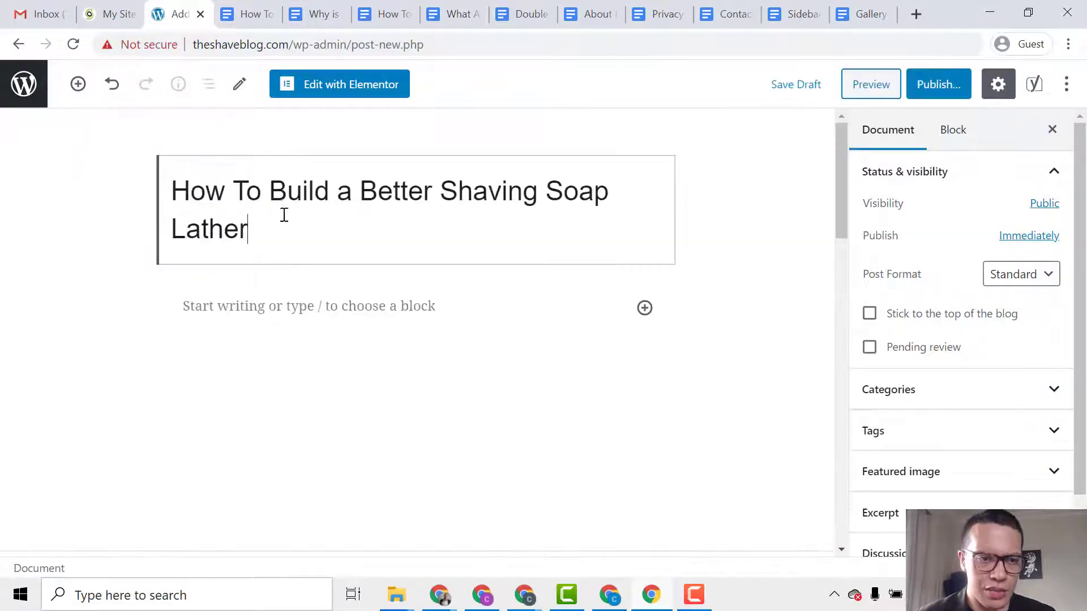
Select and copy the article body from the Google Doc for the post.
{"action": "left_click", "coordinate": [278, 305]}
{"action": "left_click", "coordinate": [255, 14]}
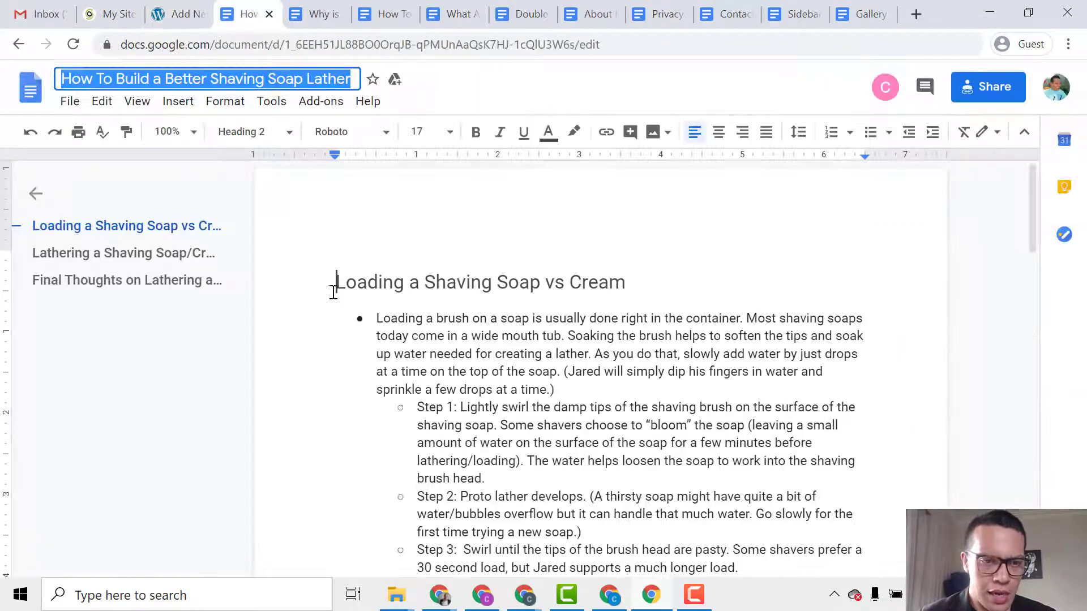
{"action": "left_click_drag", "start_coordinate": [337, 286], "coordinate": [439, 508]}
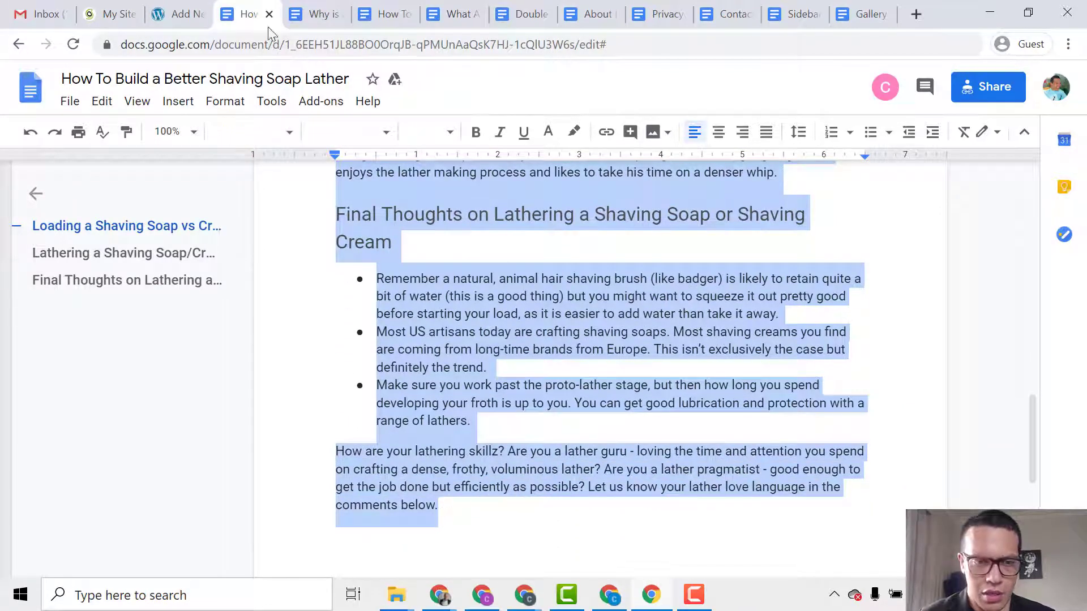
{"action": "left_click", "coordinate": [176, 11]}
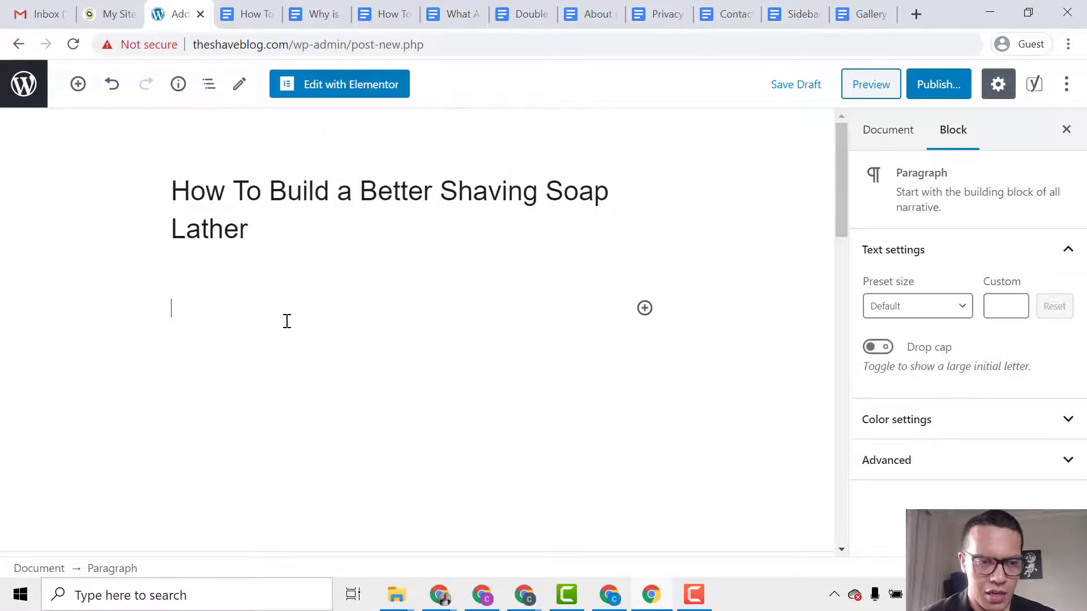
Paste the article body into the post and scroll down to the Yoast SEO Google preview.
{"action": "key", "text": "ctrl+v"}
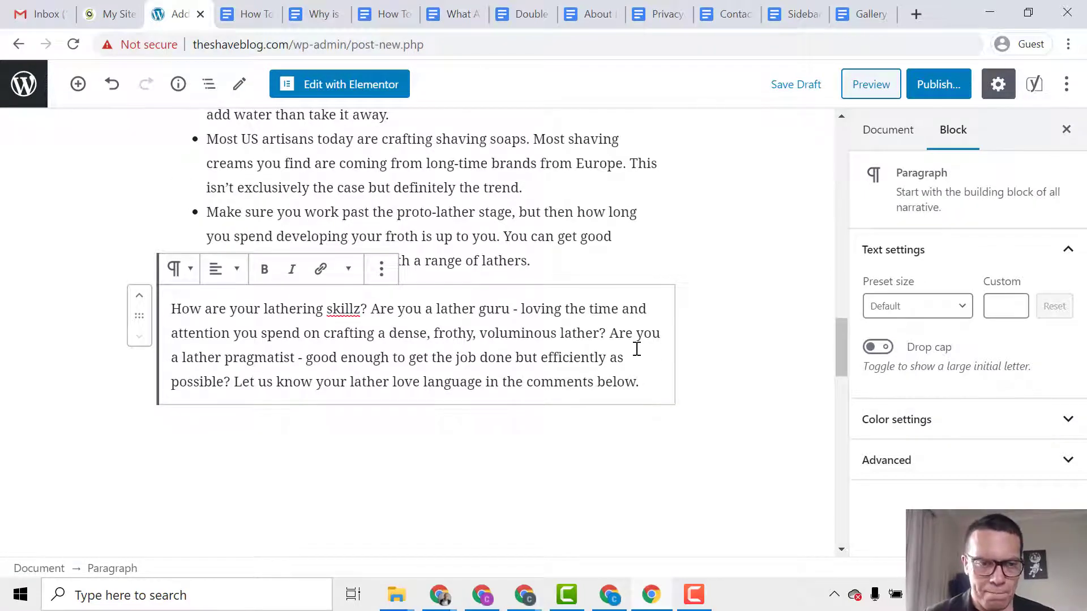
{"action": "scroll", "coordinate": [636, 348], "scroll_direction": "down", "scroll_amount": 2}
{"action": "scroll", "coordinate": [645, 345], "scroll_direction": "down", "scroll_amount": 5}
{"action": "scroll", "coordinate": [623, 362], "scroll_direction": "down", "scroll_amount": 2}
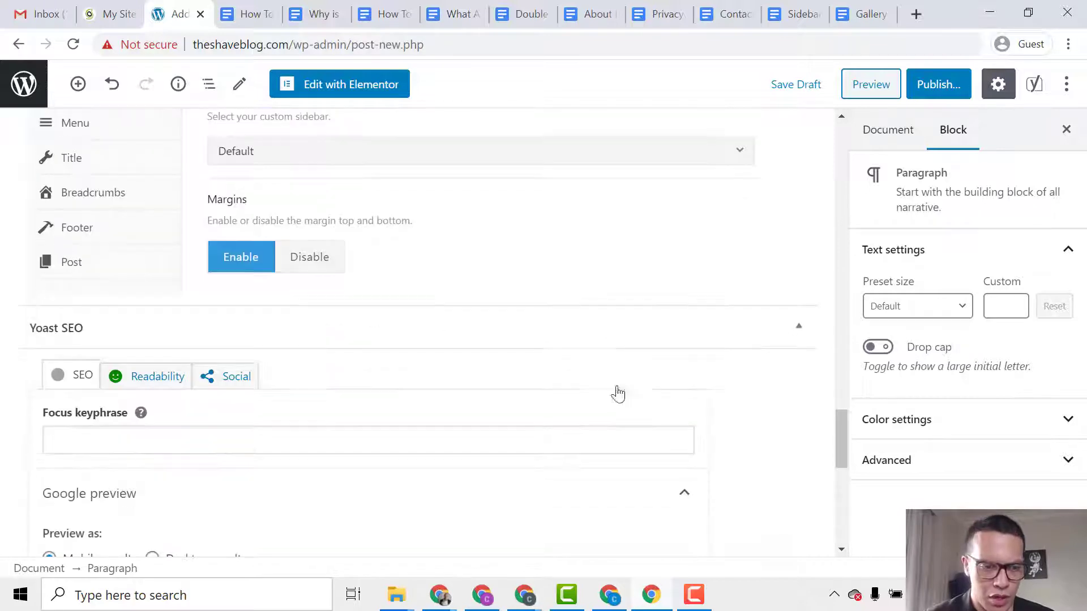
{"action": "scroll", "coordinate": [615, 360], "scroll_direction": "up", "scroll_amount": 2}
{"action": "scroll", "coordinate": [616, 360], "scroll_direction": "up", "scroll_amount": 2}
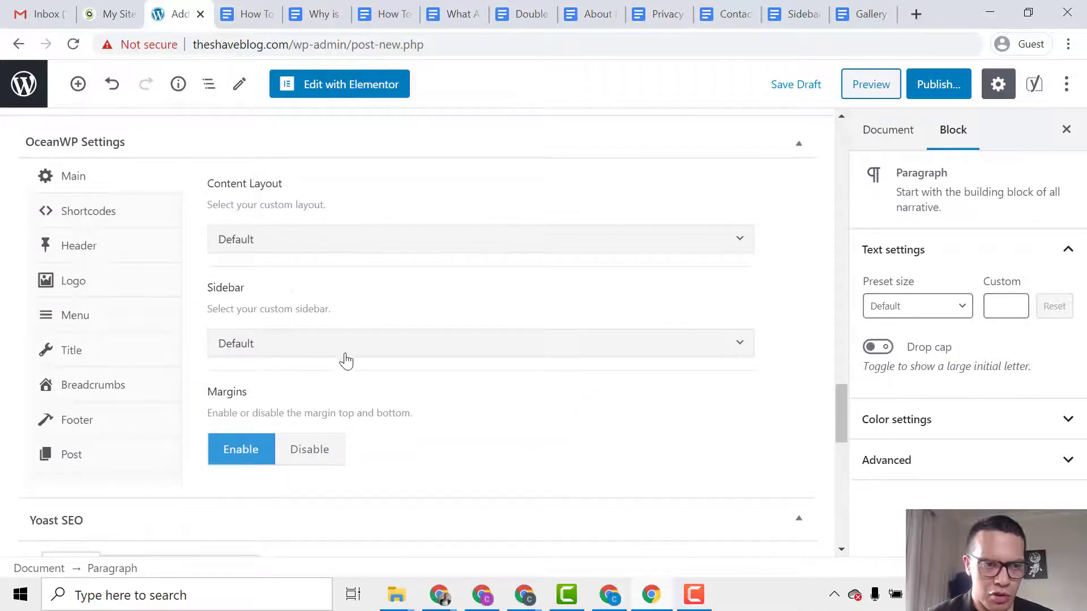
{"action": "scroll", "coordinate": [470, 480], "scroll_direction": "down", "scroll_amount": 5}
{"action": "scroll", "coordinate": [410, 331], "scroll_direction": "down", "scroll_amount": 1}
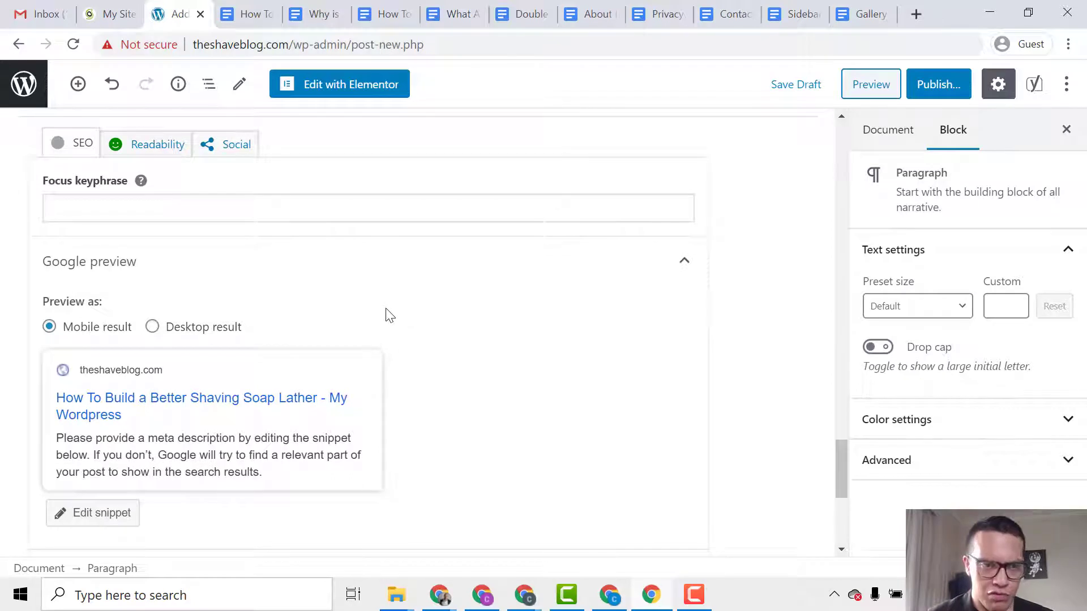
{"action": "scroll", "coordinate": [387, 313], "scroll_direction": "up", "scroll_amount": 1}
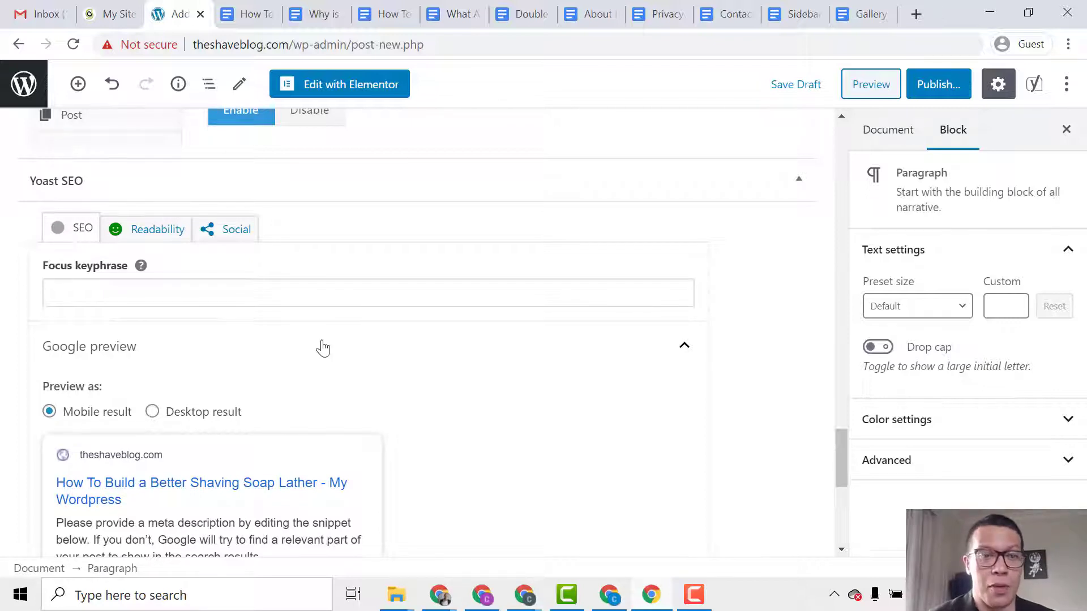
{"action": "scroll", "coordinate": [328, 374], "scroll_direction": "down", "scroll_amount": 1}
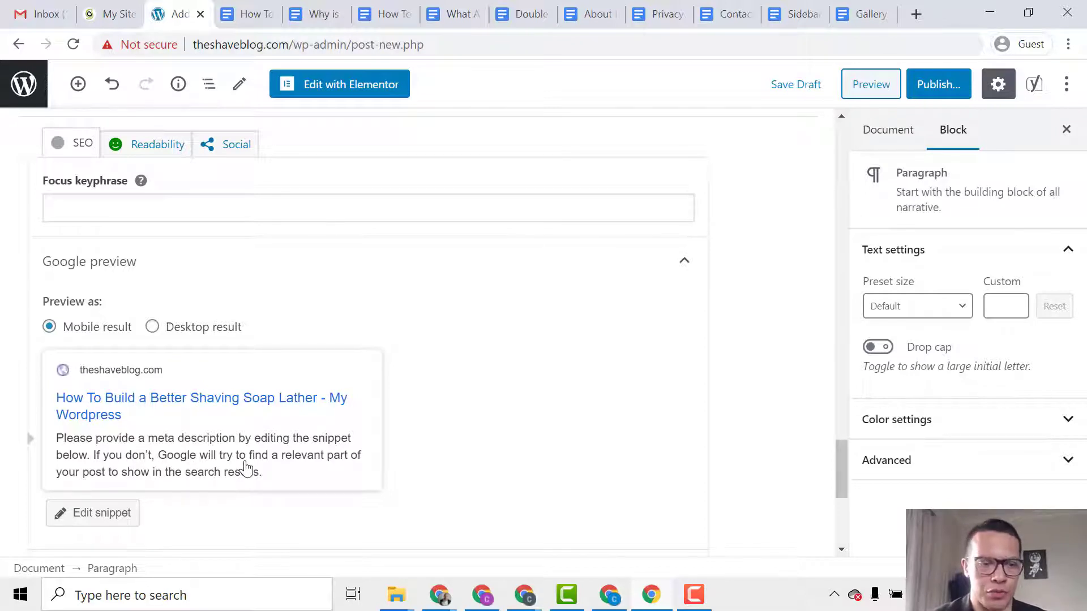
In Edit snippet, delete the default variables from the SEO title, then return to the post title.
{"action": "scroll", "coordinate": [247, 476], "scroll_direction": "down", "scroll_amount": 6}
{"action": "left_click", "coordinate": [248, 501]}
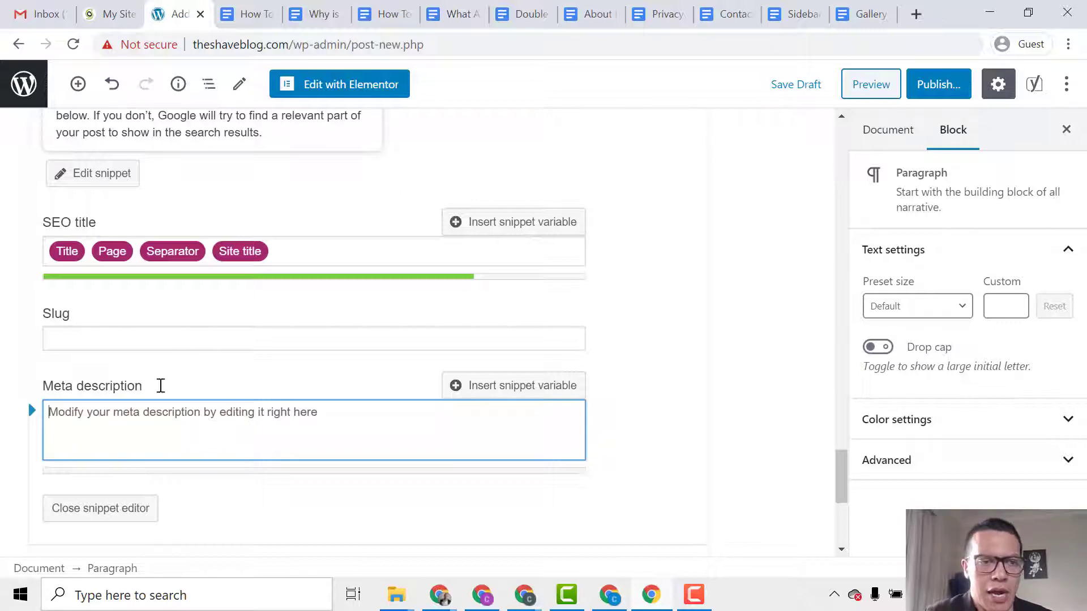
{"action": "left_click", "coordinate": [306, 247]}
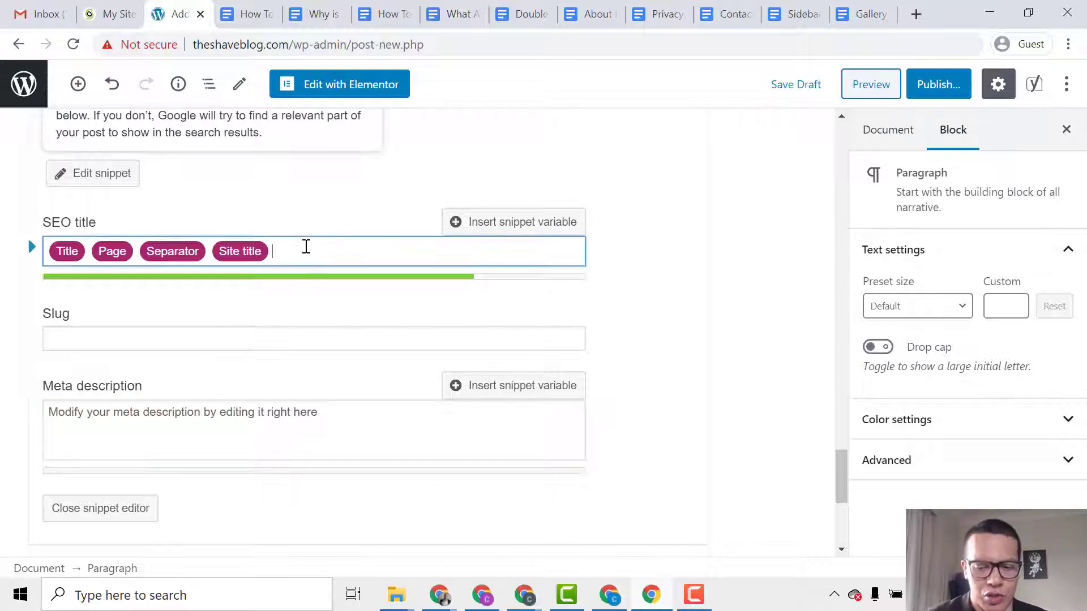
{"action": "key", "text": "ctrl+a"}
{"action": "key", "text": "BackSpace"}
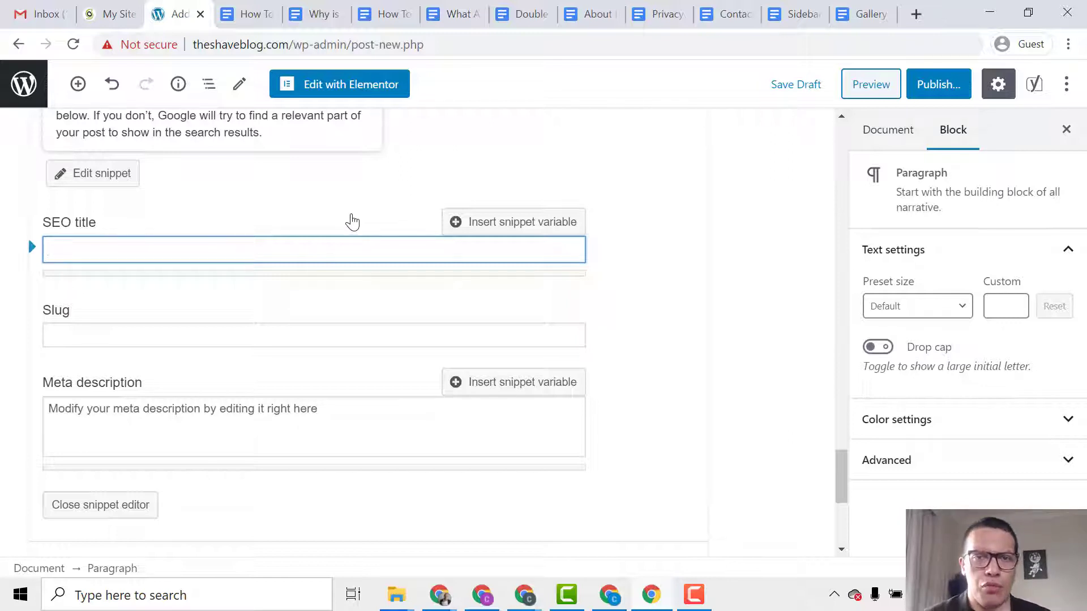
{"action": "scroll", "coordinate": [393, 262], "scroll_direction": "up", "scroll_amount": 8}
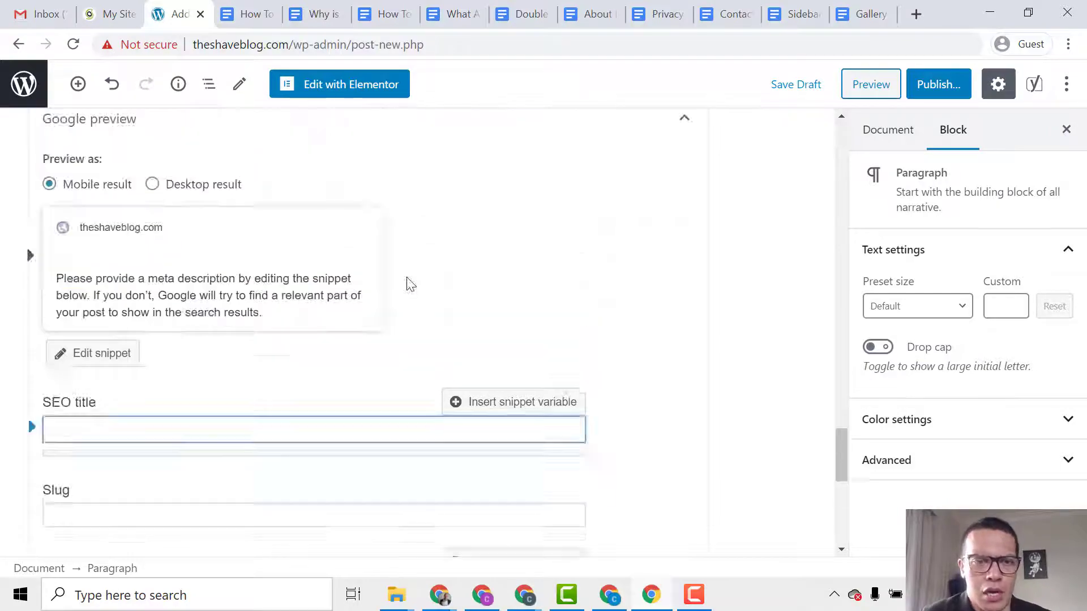
{"action": "scroll", "coordinate": [291, 502], "scroll_direction": "up", "scroll_amount": 15}
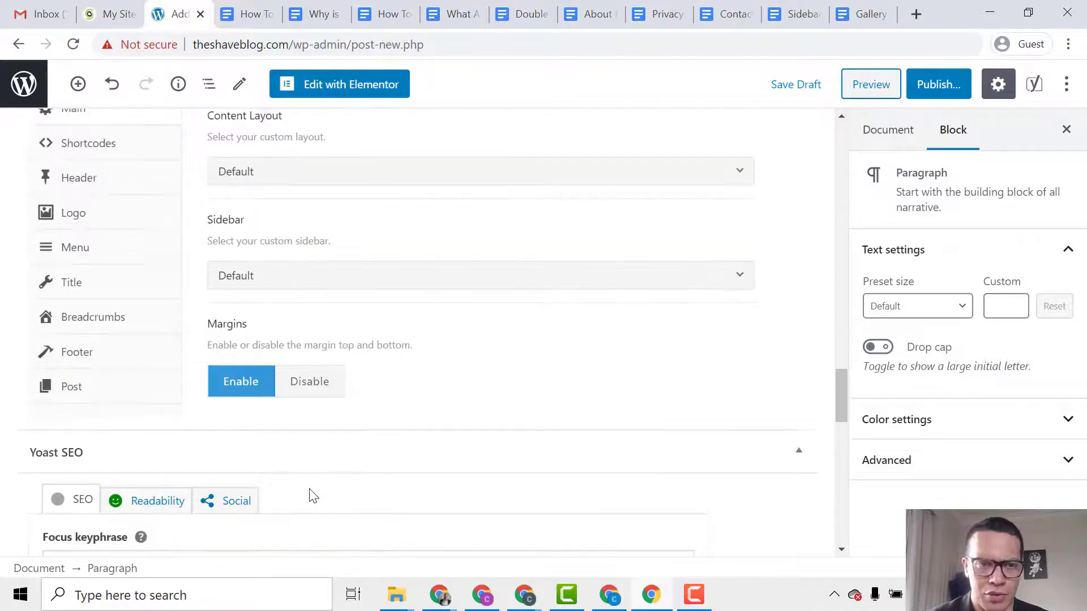
{"action": "scroll", "coordinate": [312, 478], "scroll_direction": "up", "scroll_amount": 20}
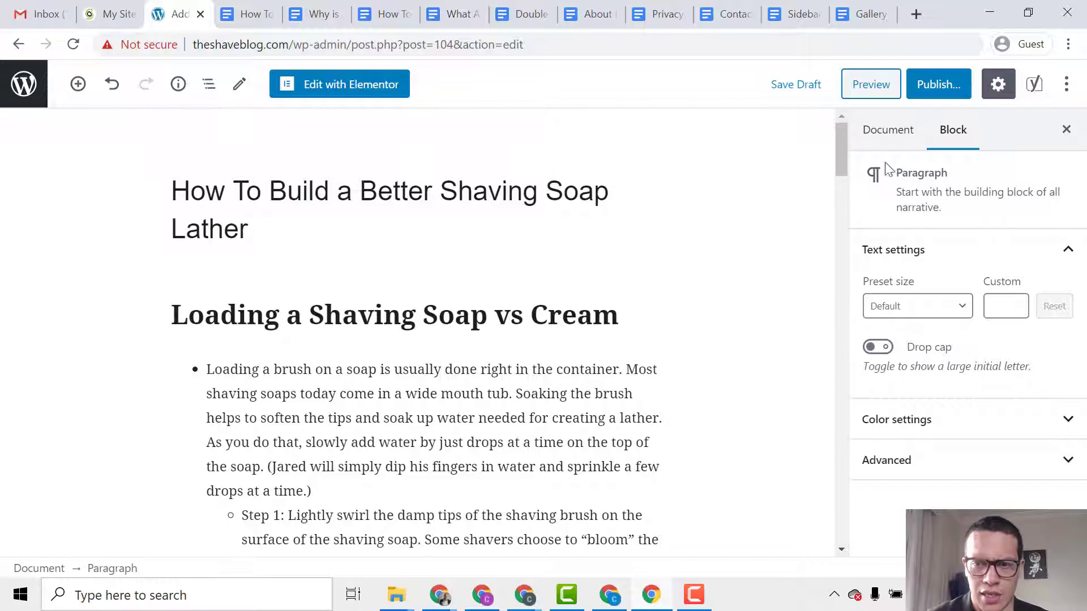
Add a new 'Shaving Soap' category under Document settings, then expand Featured image.
{"action": "left_click", "coordinate": [886, 129]}
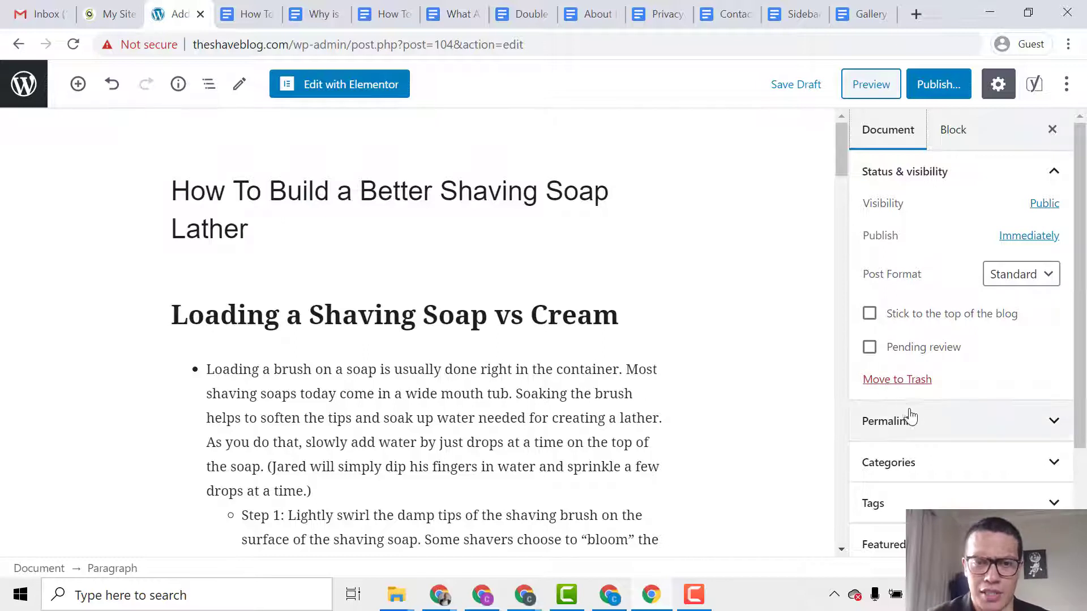
{"action": "scroll", "coordinate": [912, 422], "scroll_direction": "down", "scroll_amount": 2}
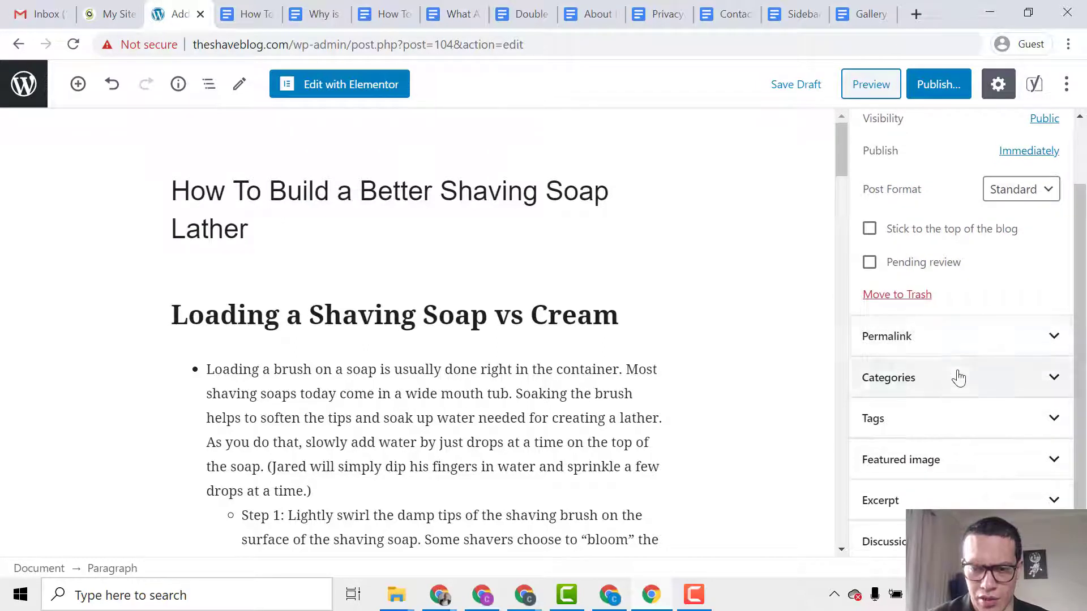
{"action": "scroll", "coordinate": [944, 283], "scroll_direction": "up", "scroll_amount": 2}
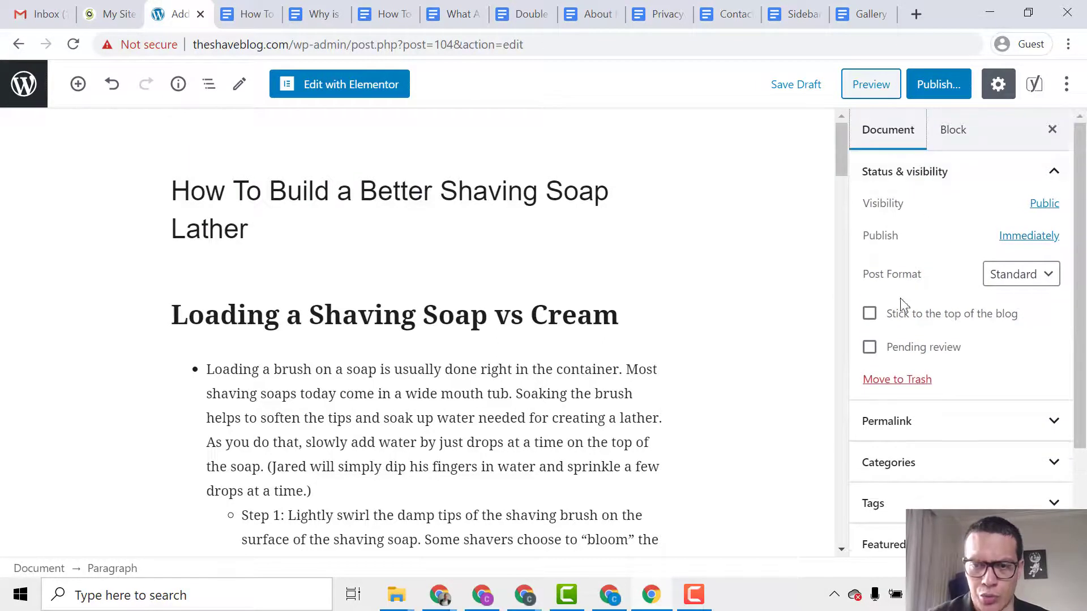
{"action": "scroll", "coordinate": [900, 300], "scroll_direction": "down", "scroll_amount": 2}
{"action": "left_click", "coordinate": [912, 377]}
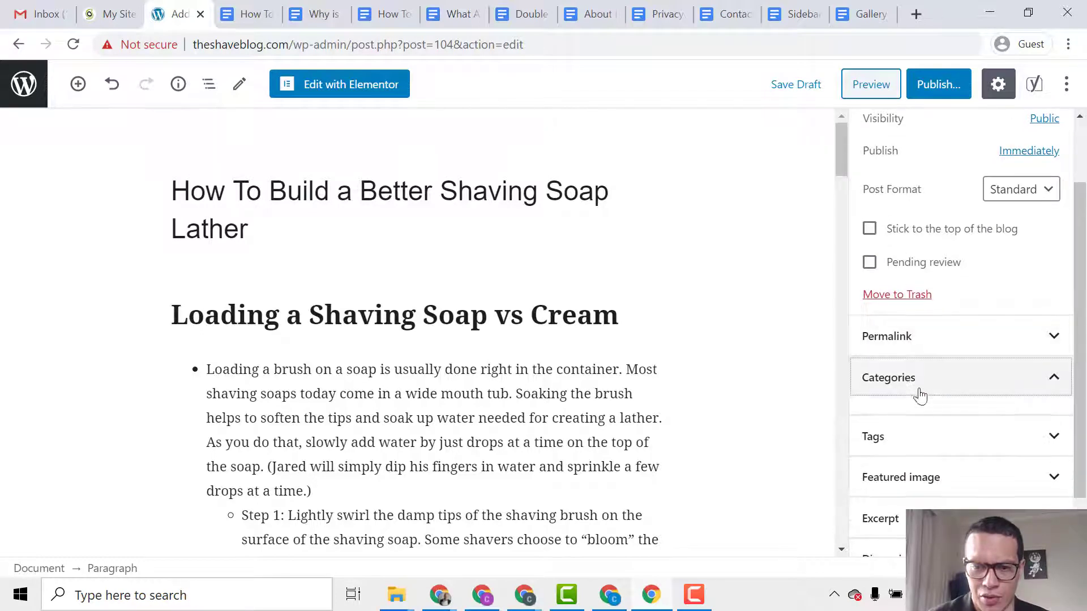
{"action": "scroll", "coordinate": [927, 411], "scroll_direction": "down", "scroll_amount": 4}
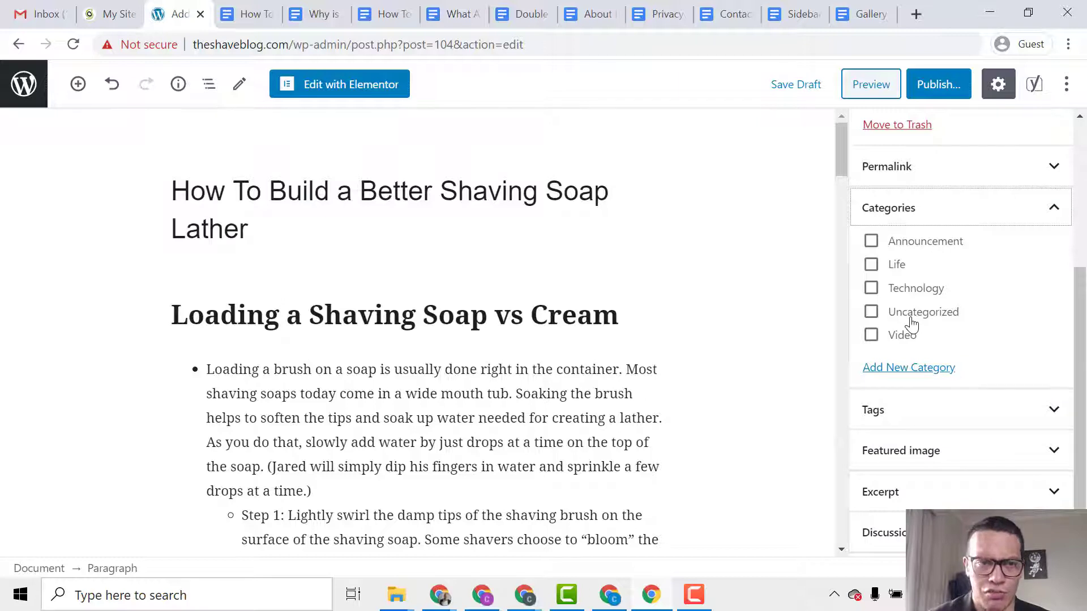
{"action": "left_click", "coordinate": [877, 369]}
{"action": "left_click", "coordinate": [903, 413]}
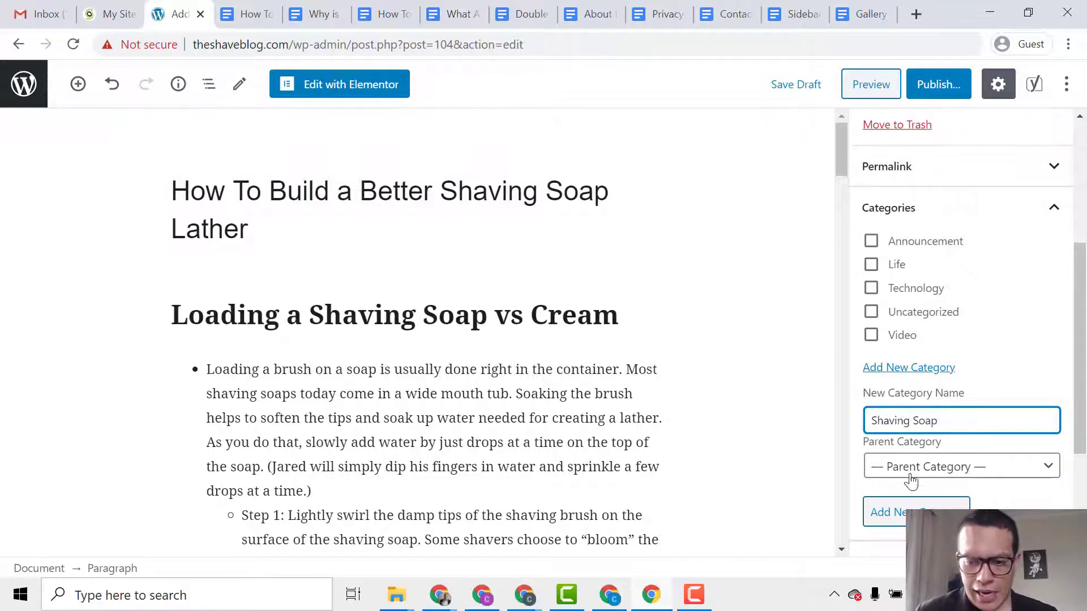
{"action": "left_click", "coordinate": [915, 503]}
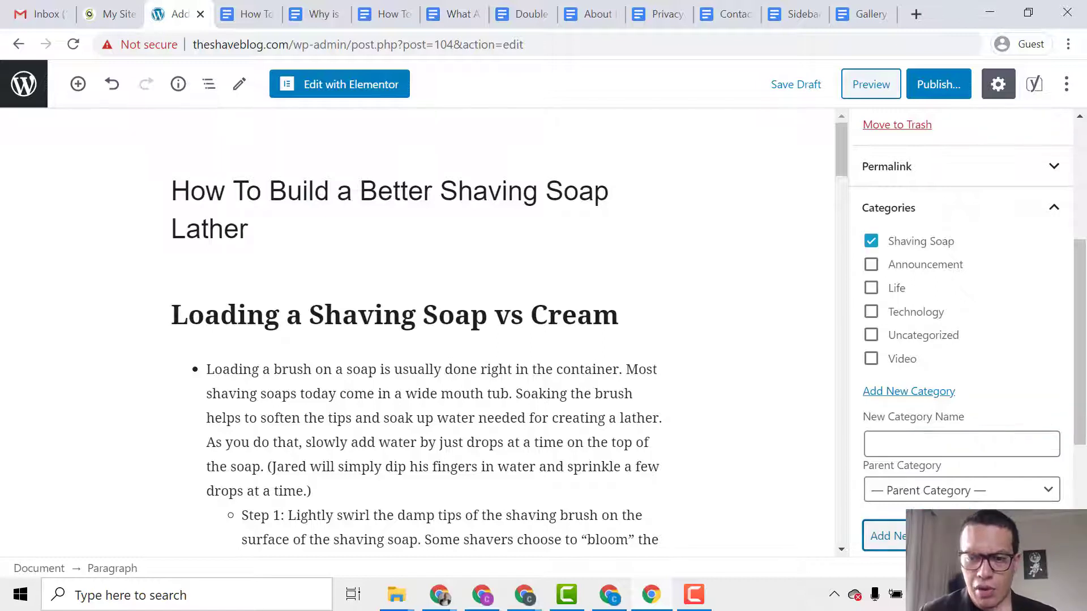
{"action": "scroll", "coordinate": [943, 461], "scroll_direction": "down", "scroll_amount": 4}
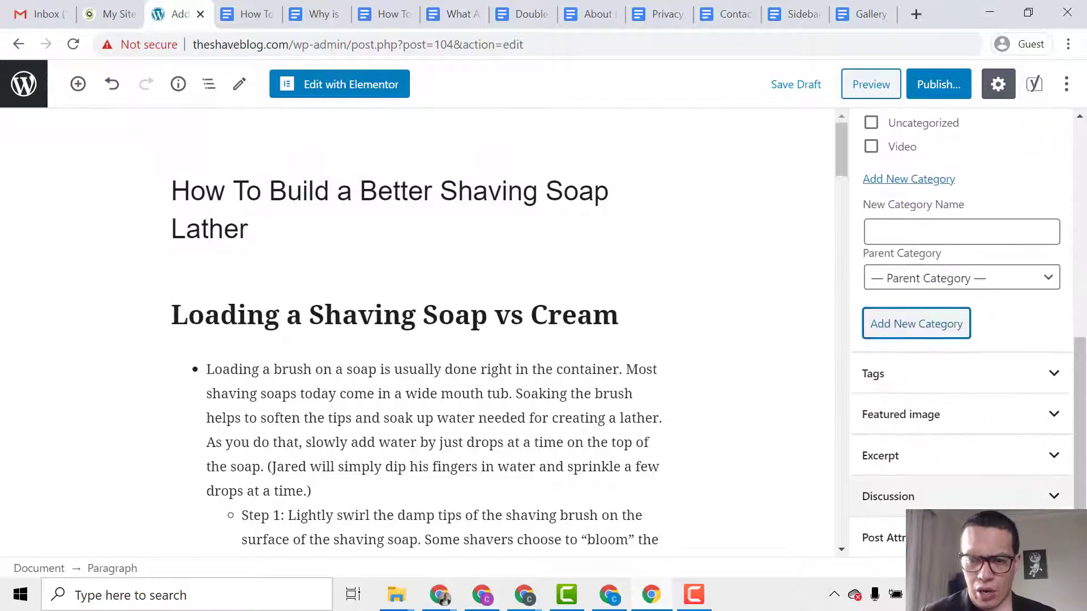
{"action": "left_click", "coordinate": [942, 419]}
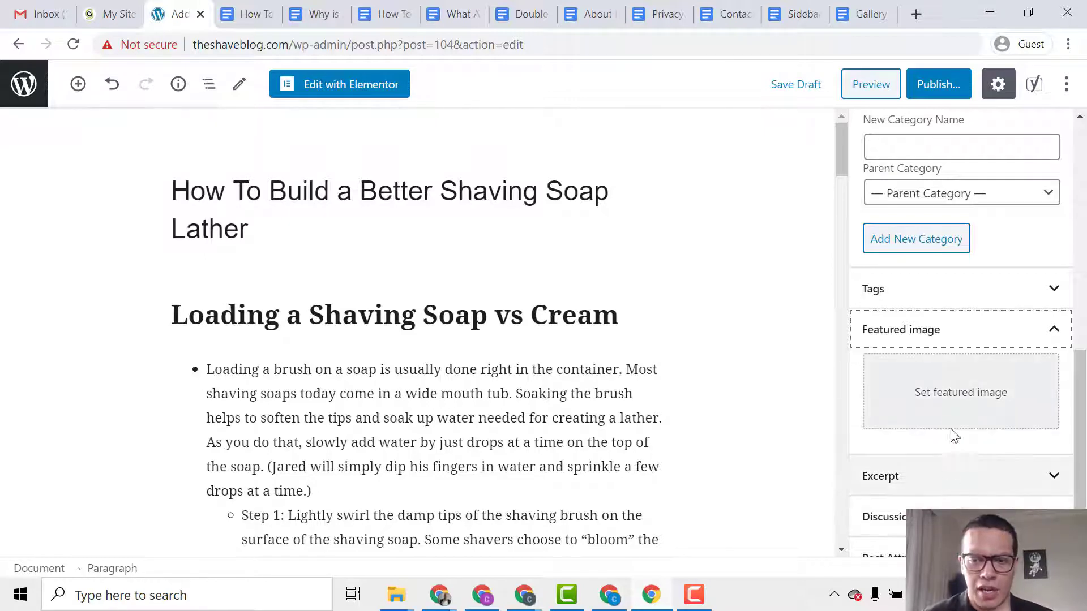
Begin a featured image upload and browse to FrimTech > Blog > The Shaving Blog.
{"action": "left_click", "coordinate": [961, 403]}
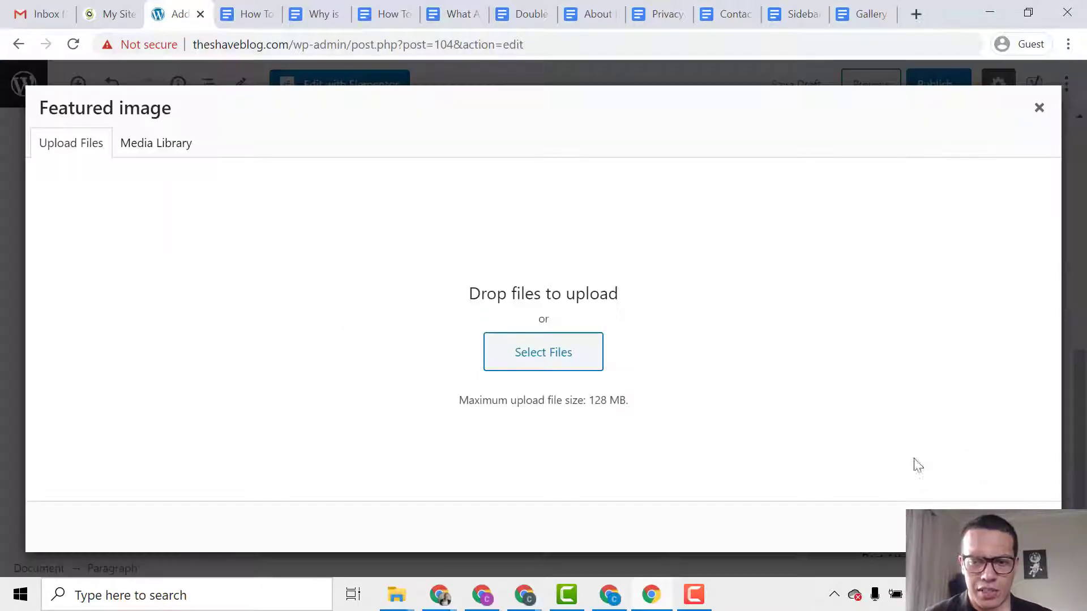
{"action": "left_click", "coordinate": [572, 359]}
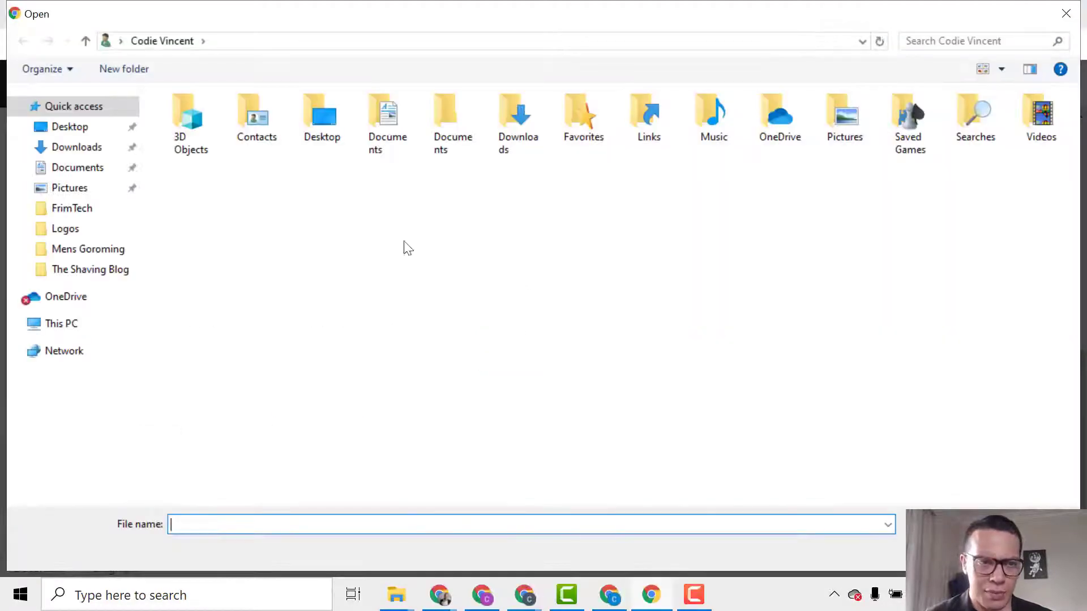
{"action": "left_click", "coordinate": [88, 209]}
{"action": "double_click", "coordinate": [266, 218]}
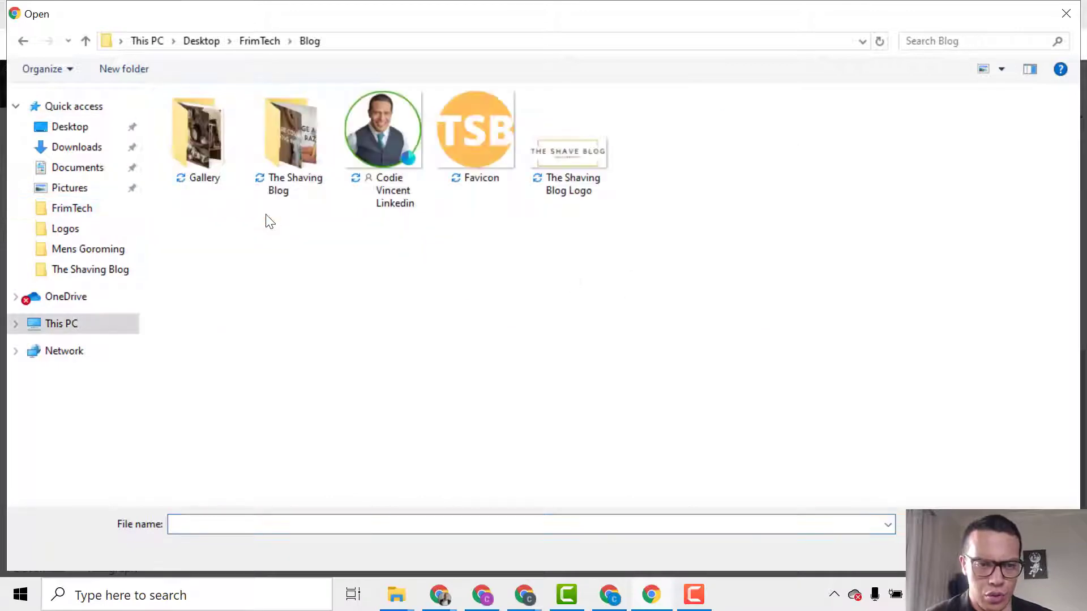
{"action": "double_click", "coordinate": [287, 171]}
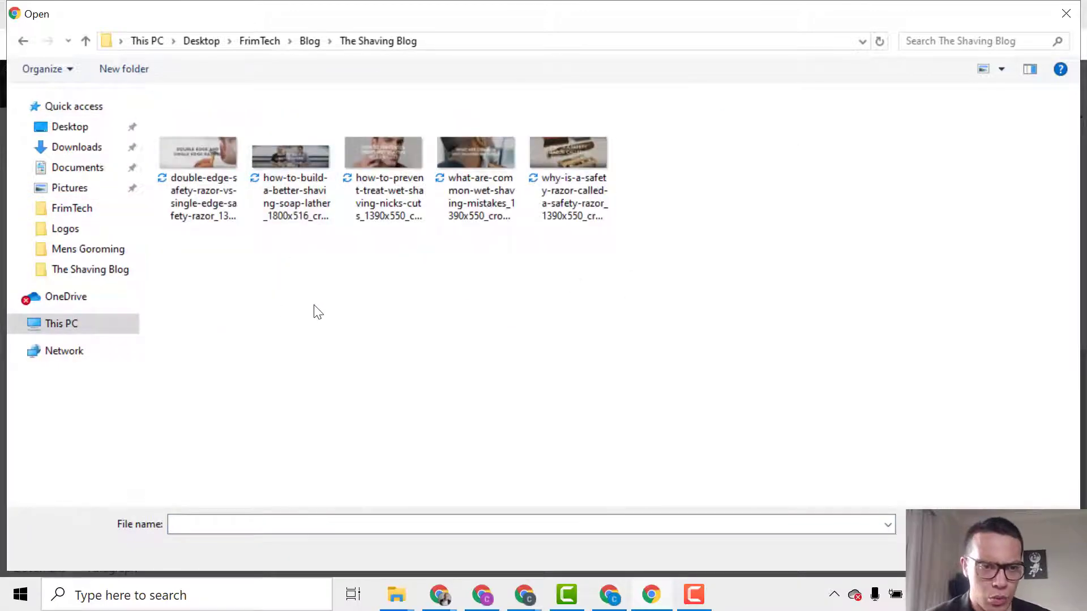
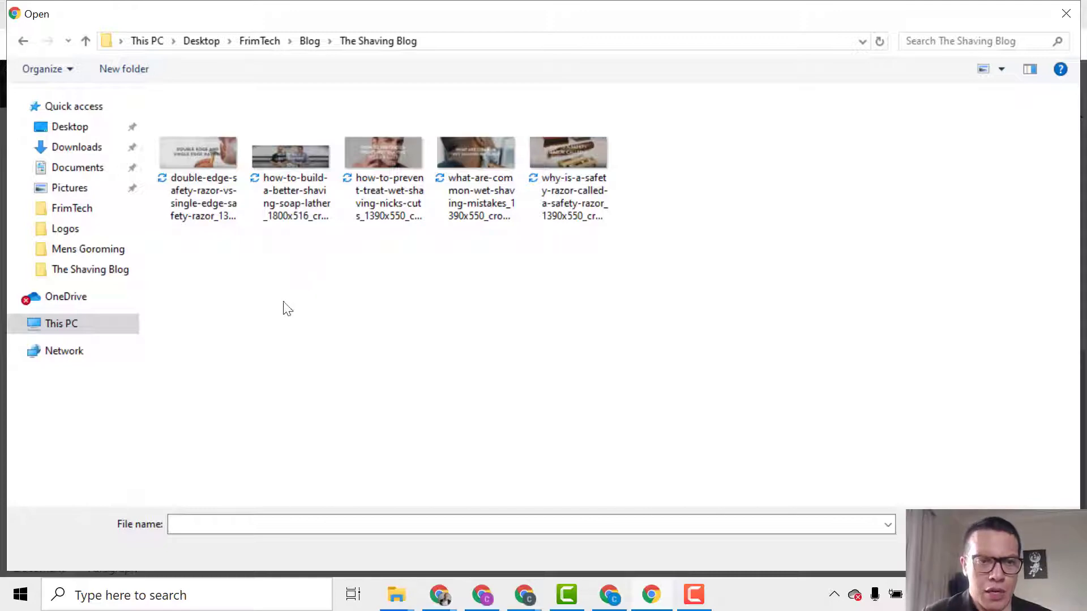
Upload the how-to-build-a-better-shaving-soap-lather image and set it as the post's featured image.
{"action": "double_click", "coordinate": [286, 202]}
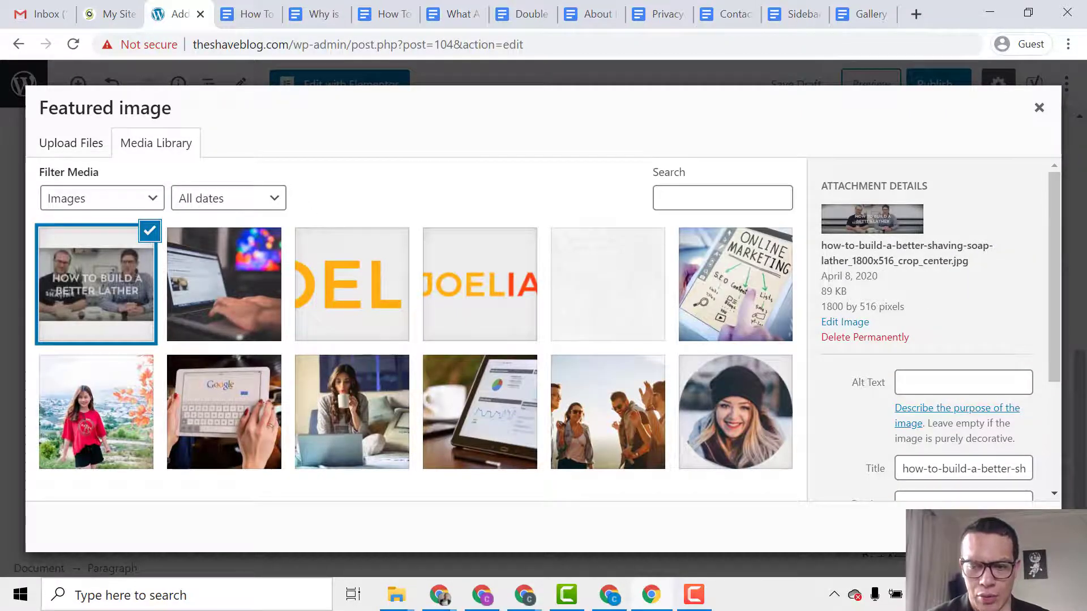
{"action": "left_click", "coordinate": [1005, 526]}
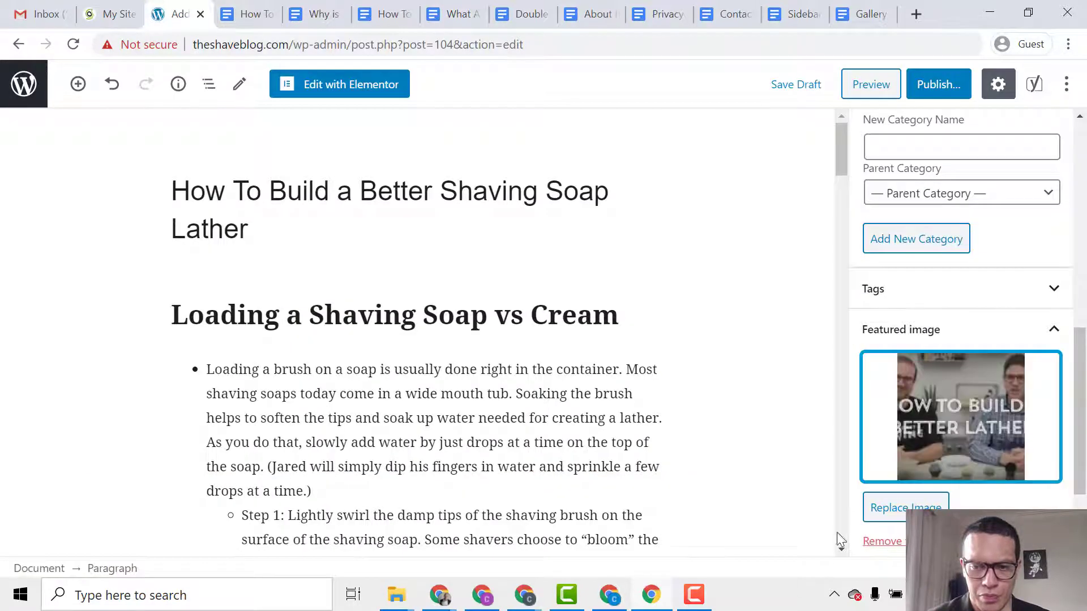
Review the sidebar and Yoast settings, then open the pre-publish check (Public, Immediately).
{"action": "scroll", "coordinate": [960, 453], "scroll_direction": "up", "scroll_amount": 1}
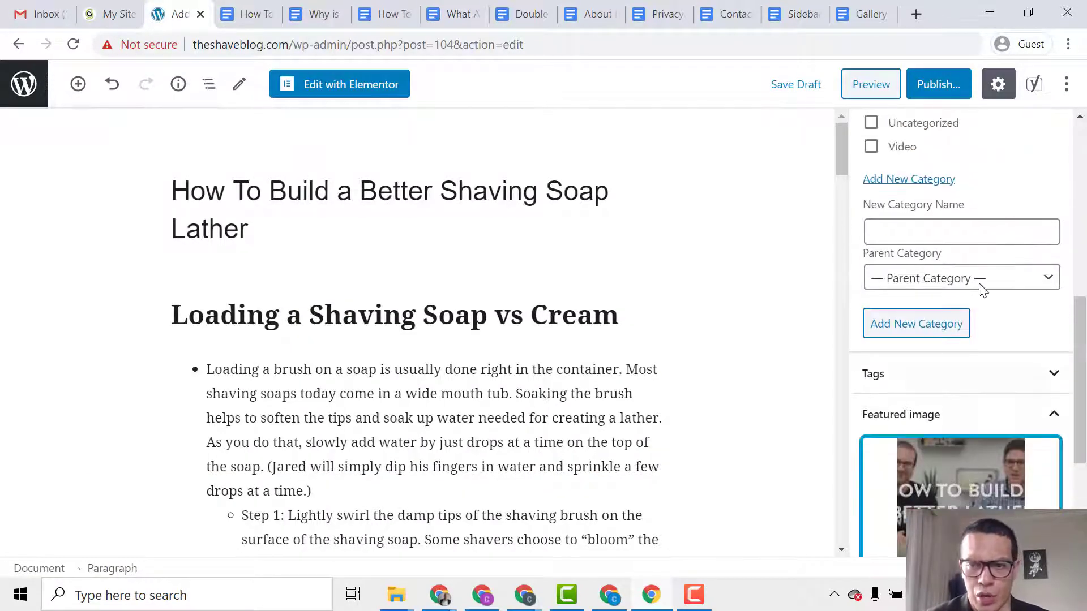
{"action": "scroll", "coordinate": [983, 413], "scroll_direction": "down", "scroll_amount": 2}
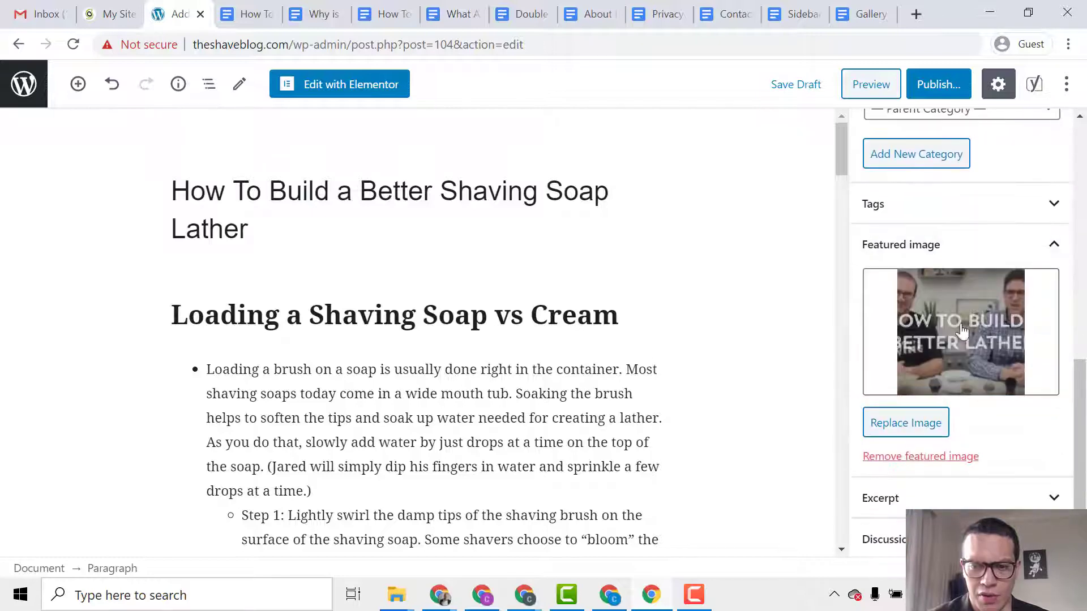
{"action": "left_click_drag", "start_coordinate": [843, 173], "coordinate": [863, 488]}
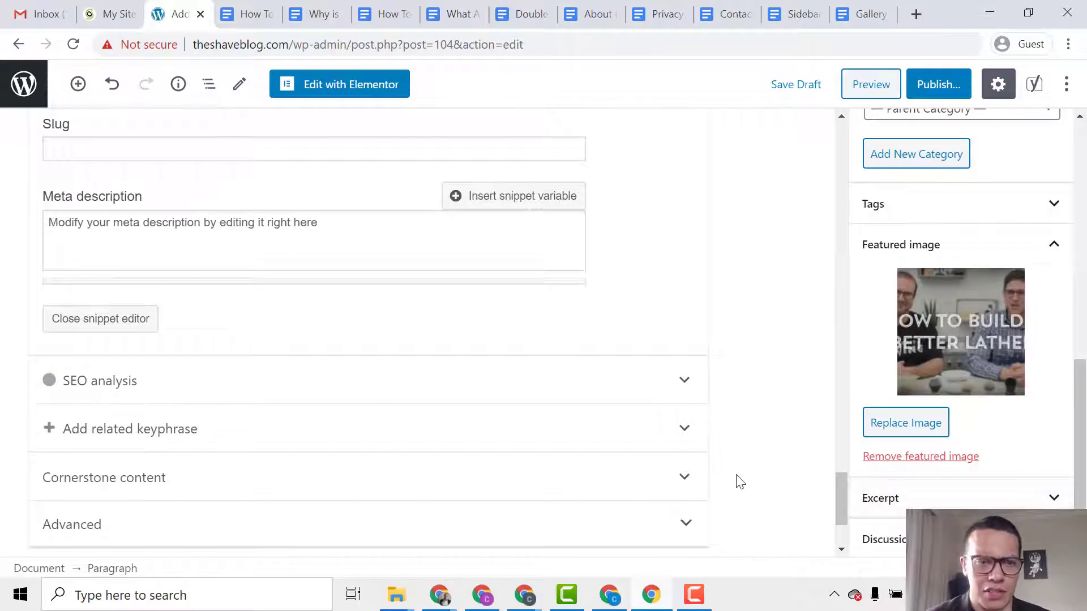
{"action": "scroll", "coordinate": [742, 483], "scroll_direction": "up", "scroll_amount": 1}
{"action": "scroll", "coordinate": [742, 482], "scroll_direction": "up", "scroll_amount": 1}
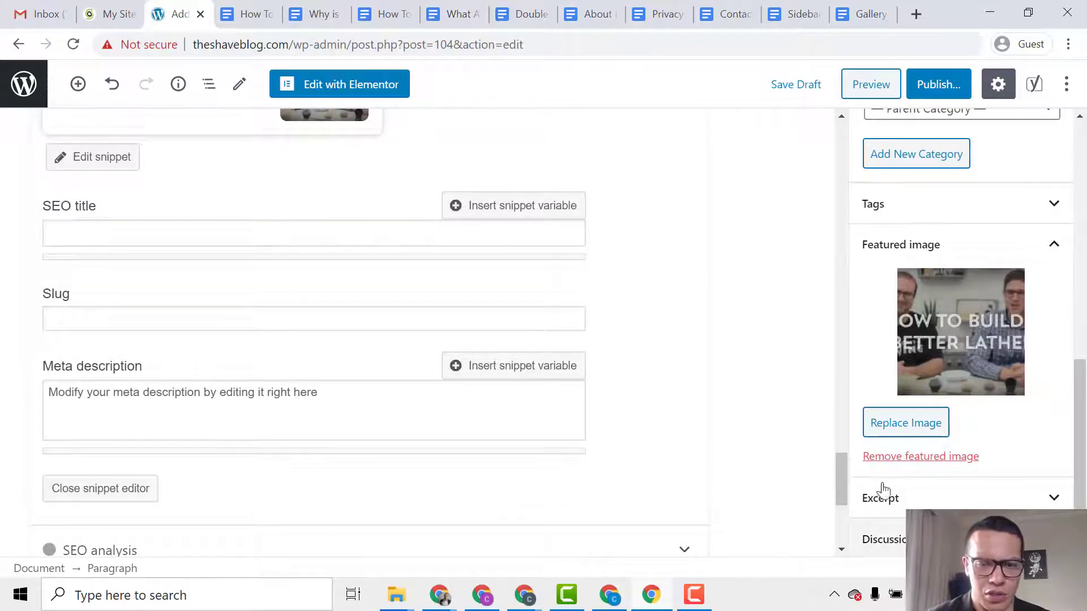
{"action": "left_click_drag", "start_coordinate": [843, 478], "coordinate": [841, 147]}
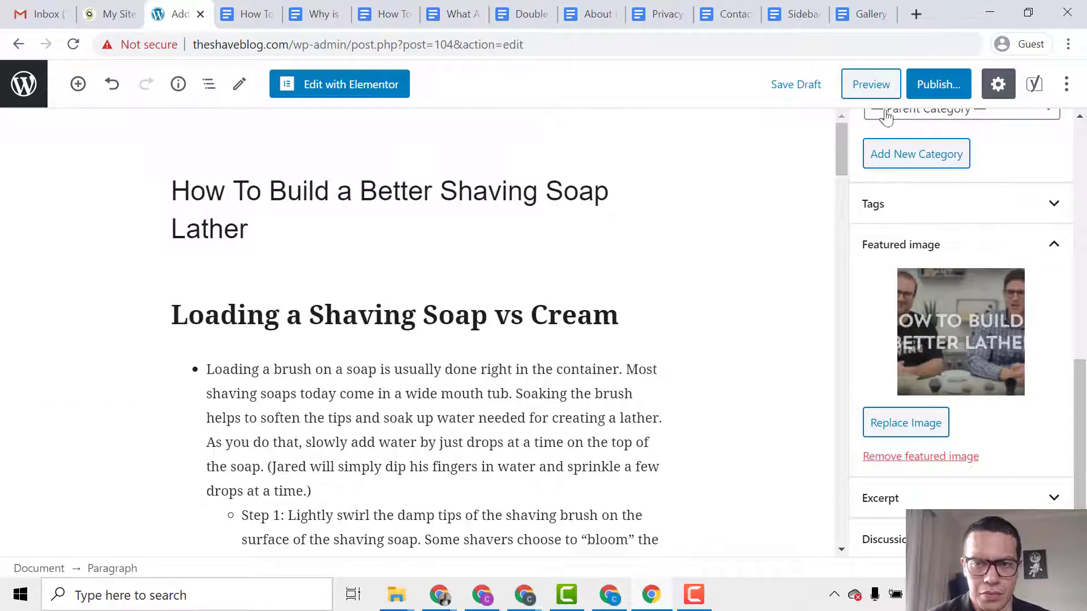
{"action": "left_click", "coordinate": [938, 84]}
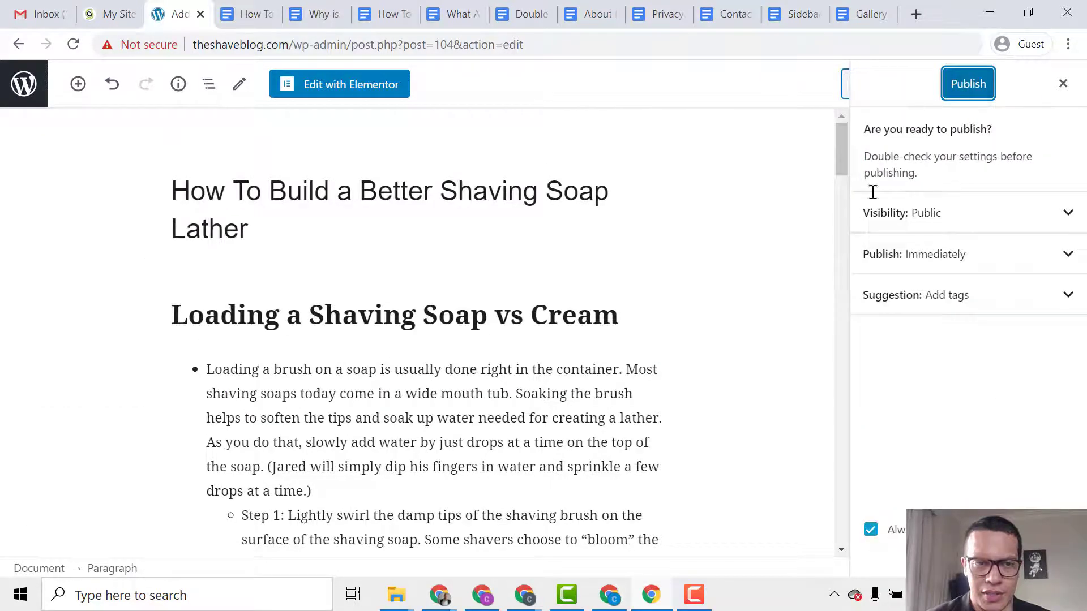
Publish the shaving soap lather post and scroll through its live page before returning to the editor.
{"action": "left_click", "coordinate": [989, 87]}
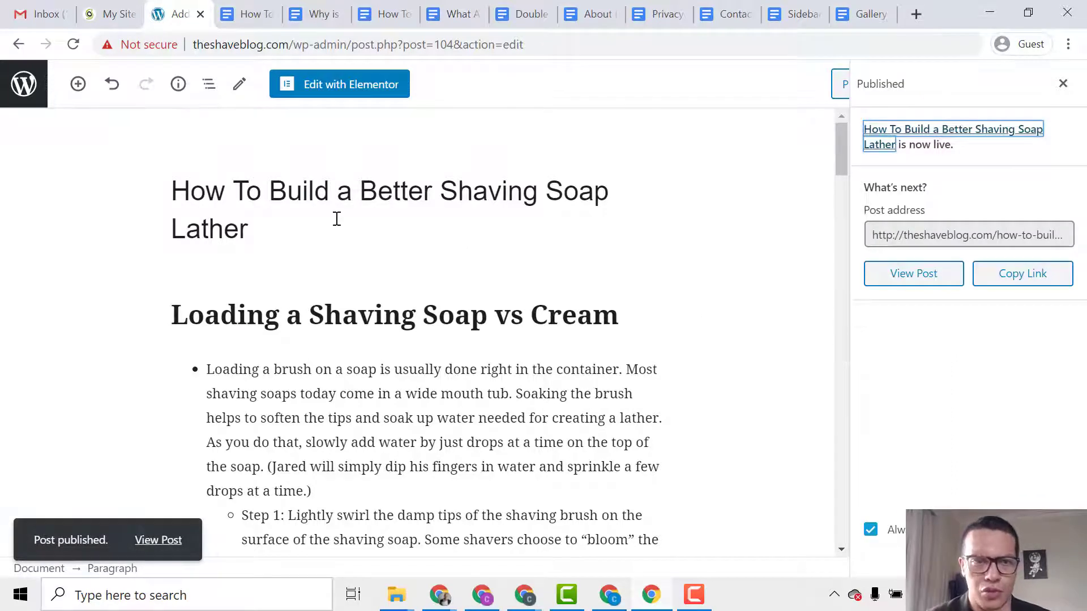
{"action": "left_click", "coordinate": [169, 541], "text": "ctrl"}
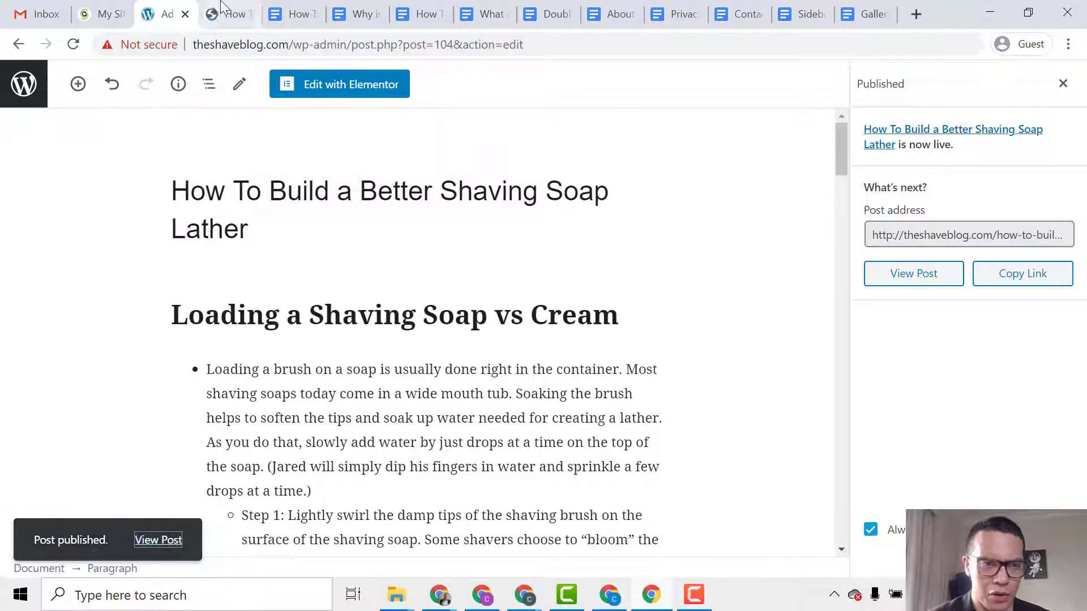
{"action": "left_click", "coordinate": [229, 14]}
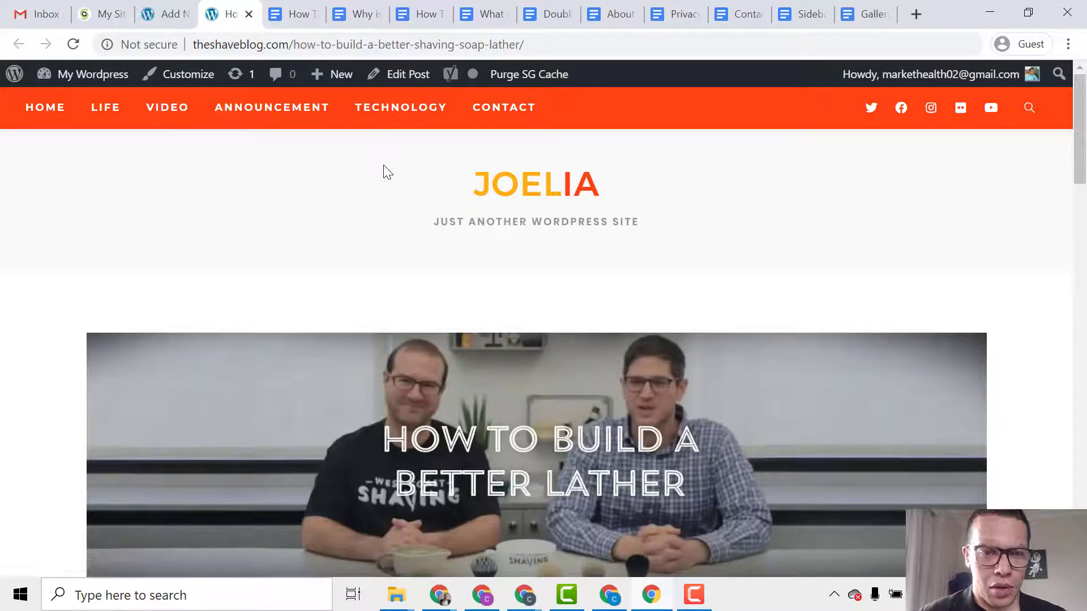
{"action": "scroll", "coordinate": [388, 167], "scroll_direction": "down", "scroll_amount": 4}
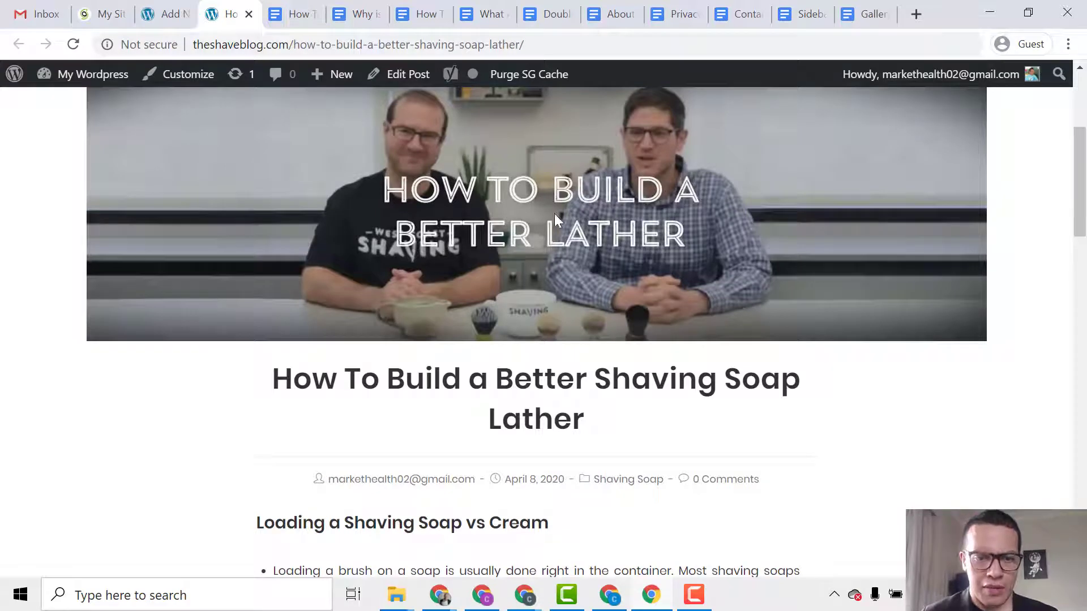
{"action": "scroll", "coordinate": [533, 389], "scroll_direction": "down", "scroll_amount": 6}
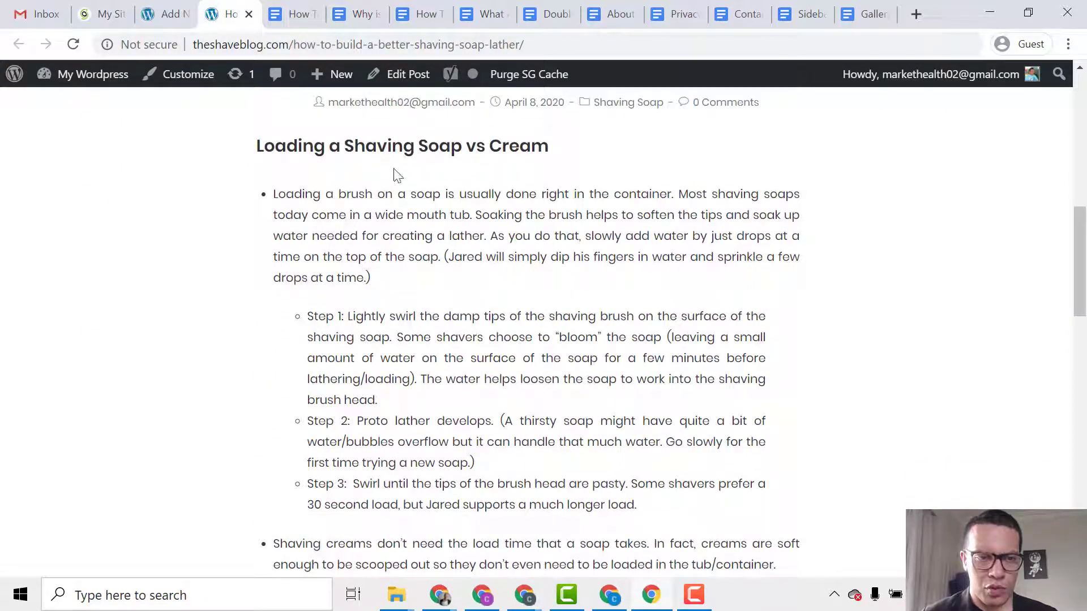
{"action": "scroll", "coordinate": [422, 165], "scroll_direction": "down", "scroll_amount": 18}
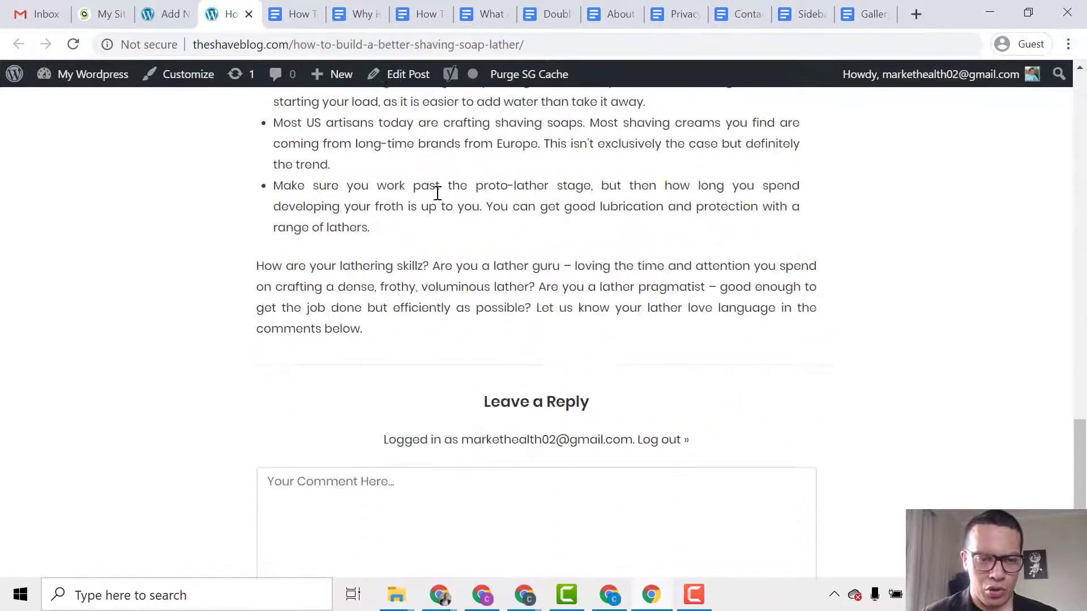
{"action": "scroll", "coordinate": [446, 204], "scroll_direction": "down", "scroll_amount": 2}
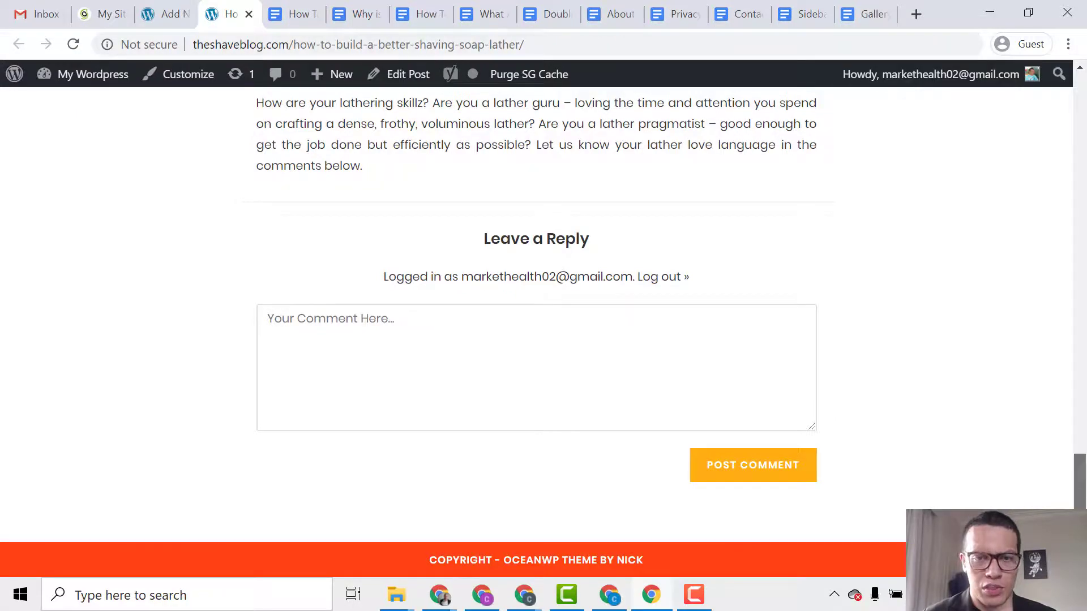
{"action": "left_click_drag", "start_coordinate": [1080, 526], "coordinate": [1078, 122]}
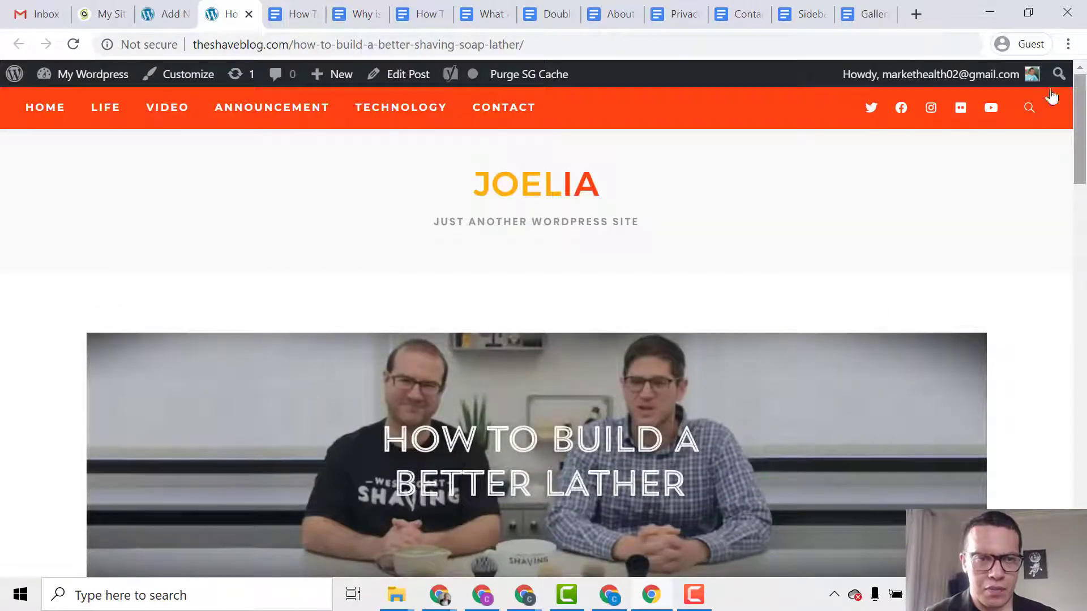
{"action": "left_click", "coordinate": [191, 8]}
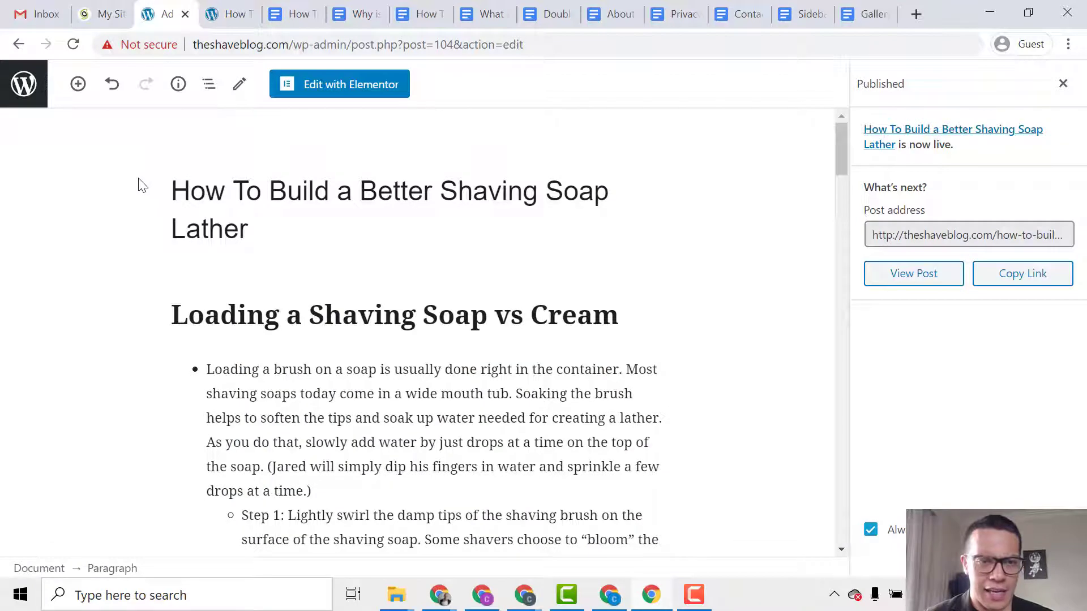
Start a new post and paste the title 'Why is a Safety Razor Called a Safety Razor?' from Google Docs.
{"action": "left_click", "coordinate": [25, 96]}
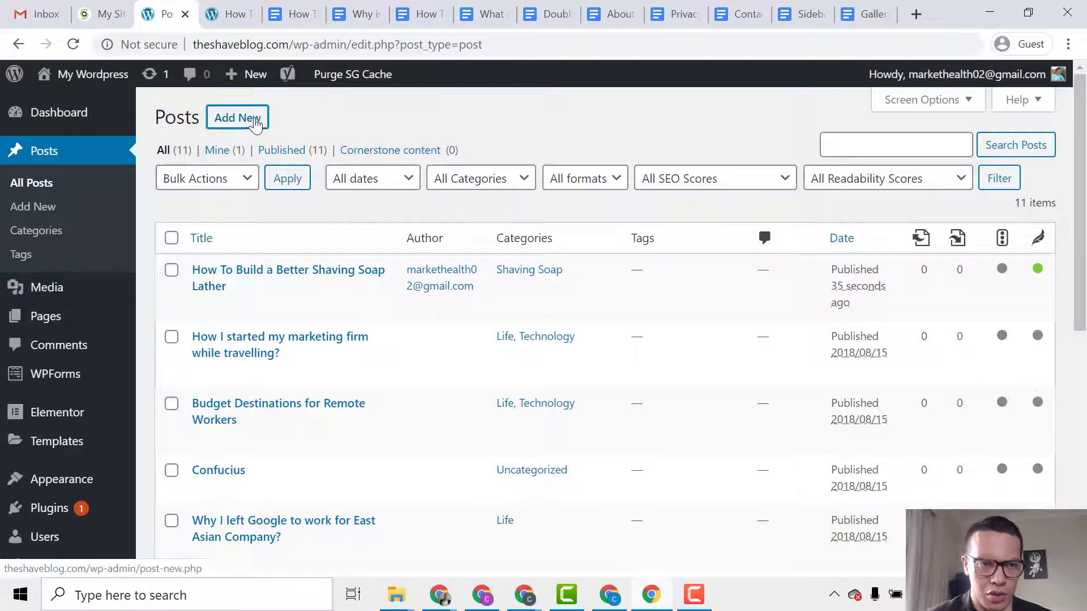
{"action": "left_click", "coordinate": [240, 117]}
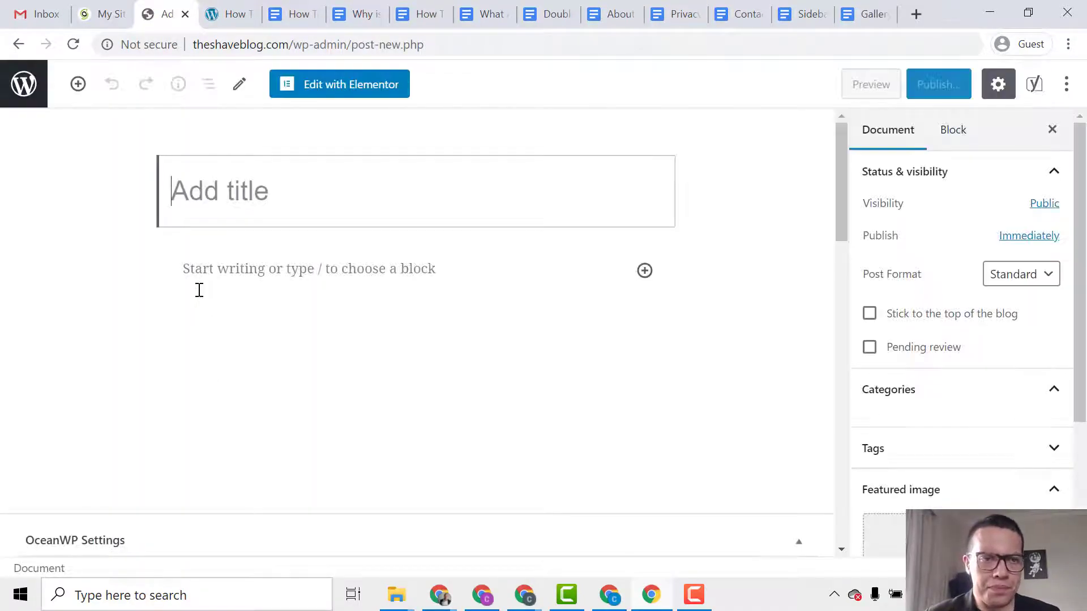
{"action": "left_click", "coordinate": [333, 8]}
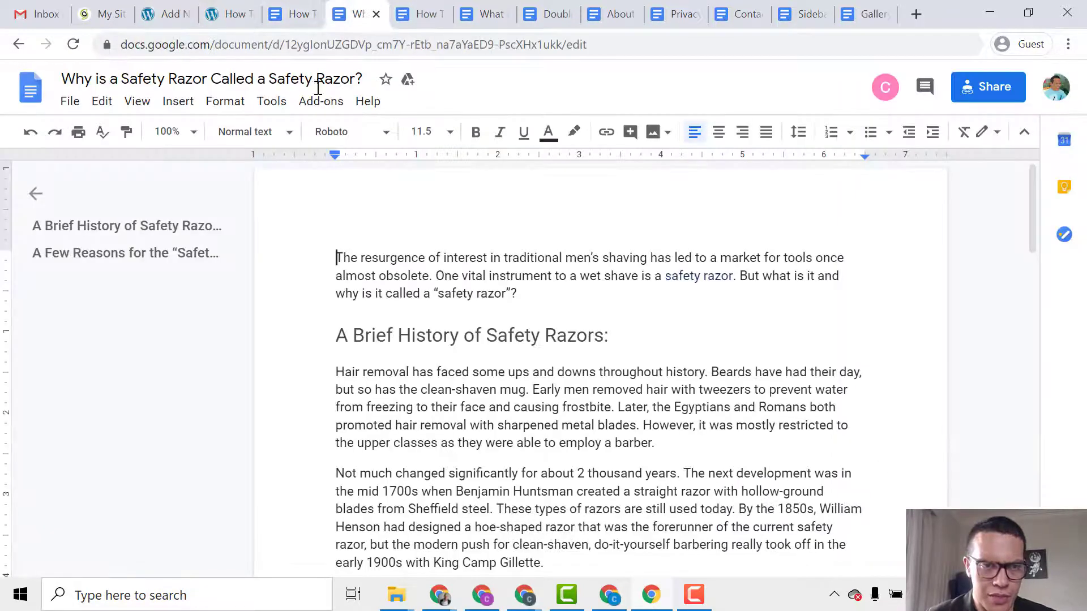
{"action": "left_click", "coordinate": [294, 78]}
{"action": "key", "text": "ctrl+c"}
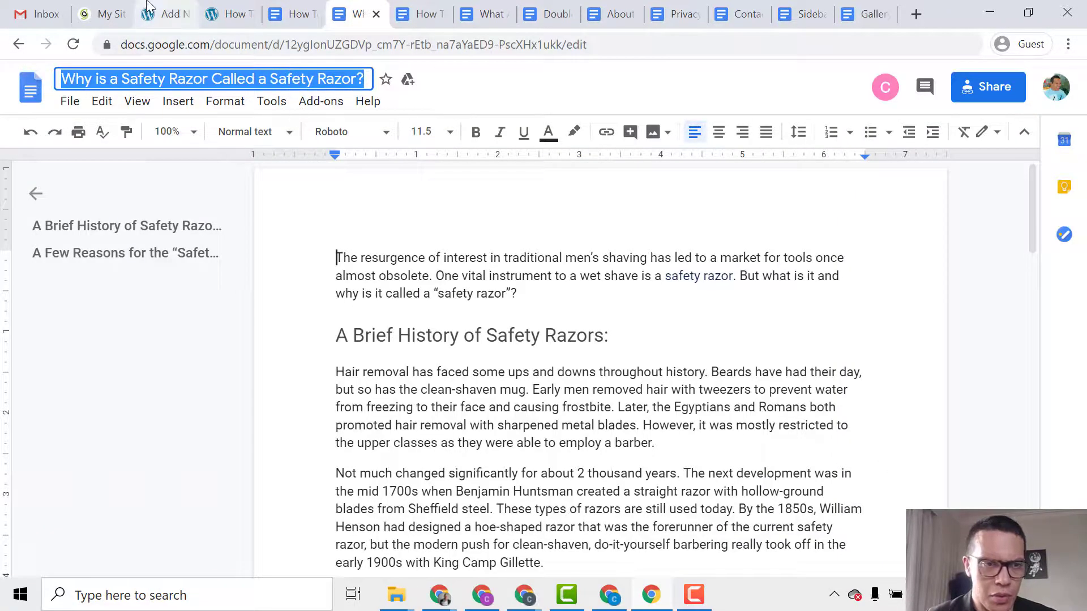
{"action": "left_click", "coordinate": [166, 14]}
{"action": "key", "text": "ctrl+v"}
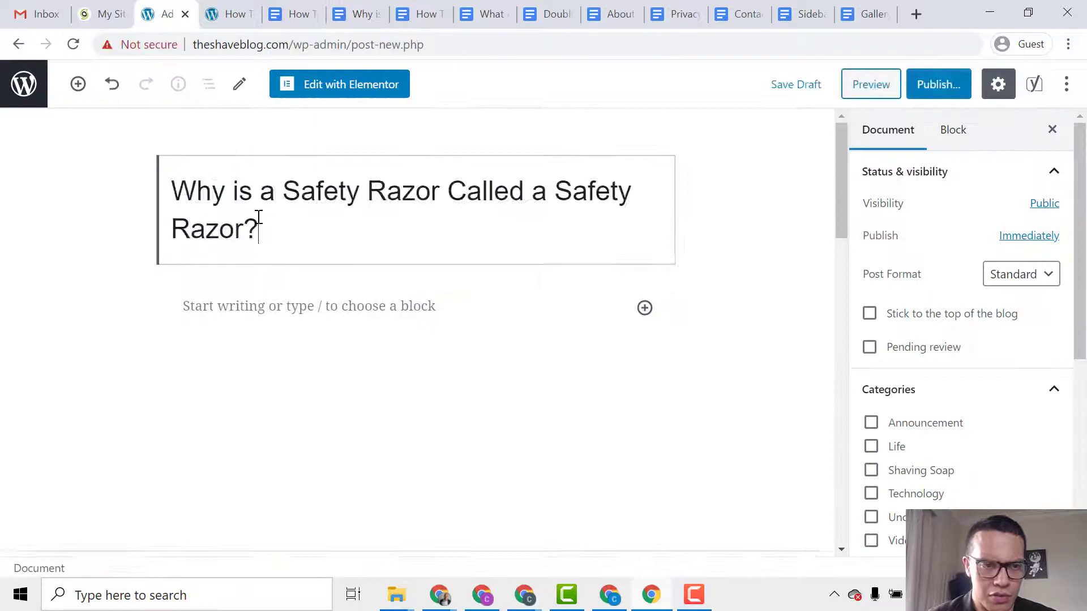
Copy the article body from the Google Doc and paste it into the post's paragraph block.
{"action": "left_click", "coordinate": [354, 13]}
{"action": "left_click", "coordinate": [338, 258]}
{"action": "left_click_drag", "start_coordinate": [338, 258], "coordinate": [561, 484]}
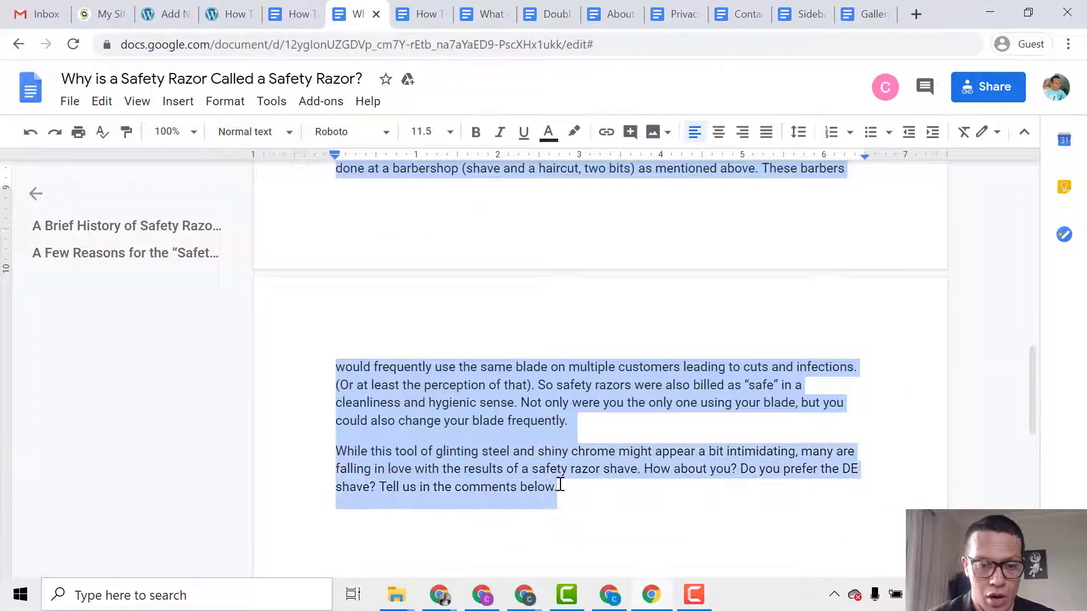
{"action": "left_click", "coordinate": [215, 13]}
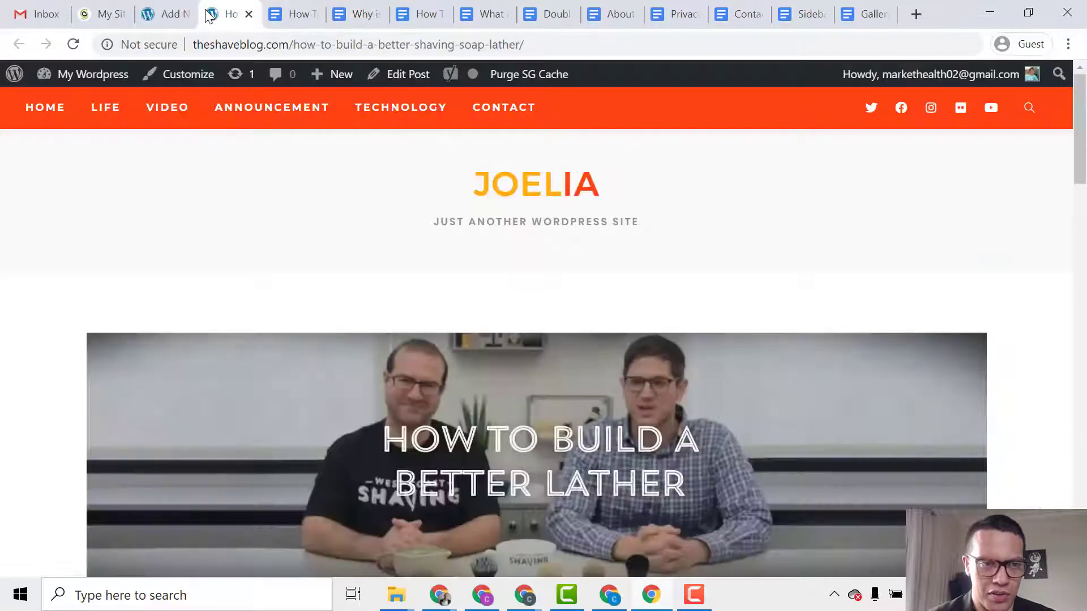
{"action": "left_click", "coordinate": [166, 14]}
{"action": "left_click", "coordinate": [296, 316]}
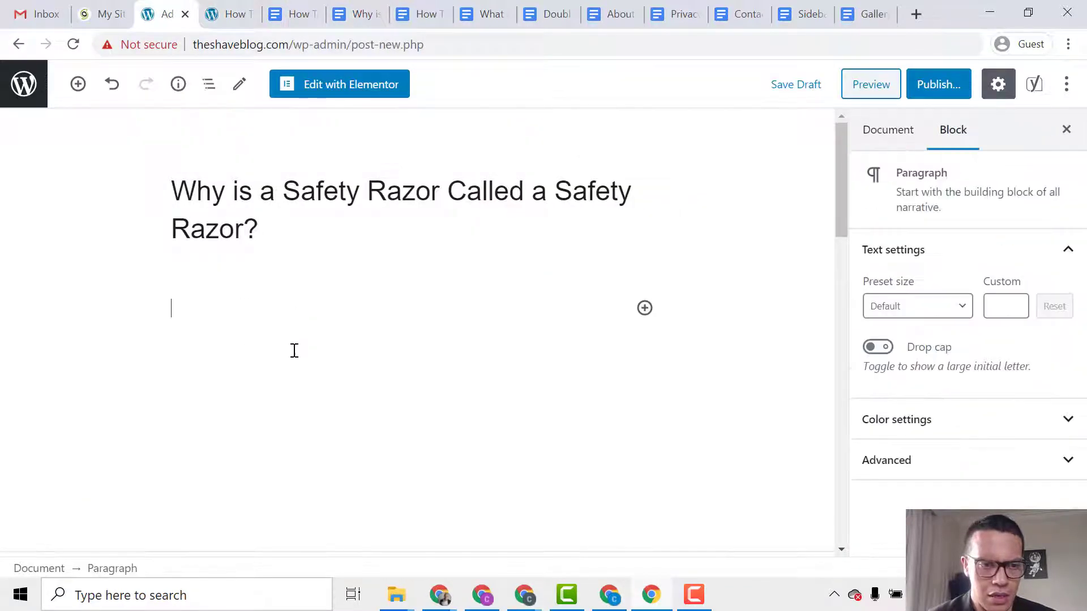
{"action": "key", "text": "ctrl+v"}
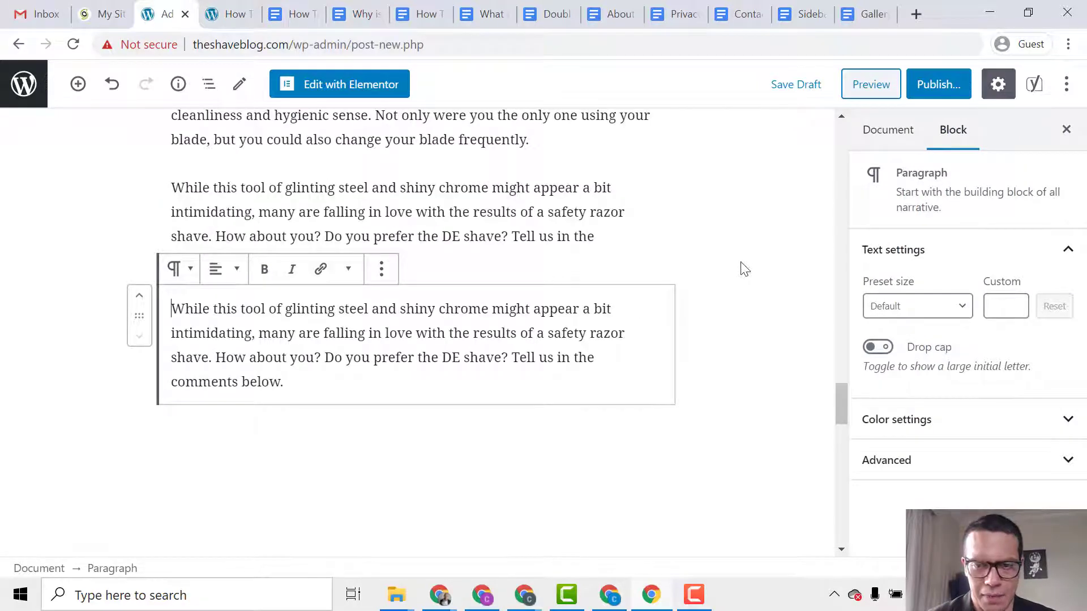
{"action": "left_click", "coordinate": [745, 269]}
{"action": "scroll", "coordinate": [918, 345], "scroll_direction": "down", "scroll_amount": 1}
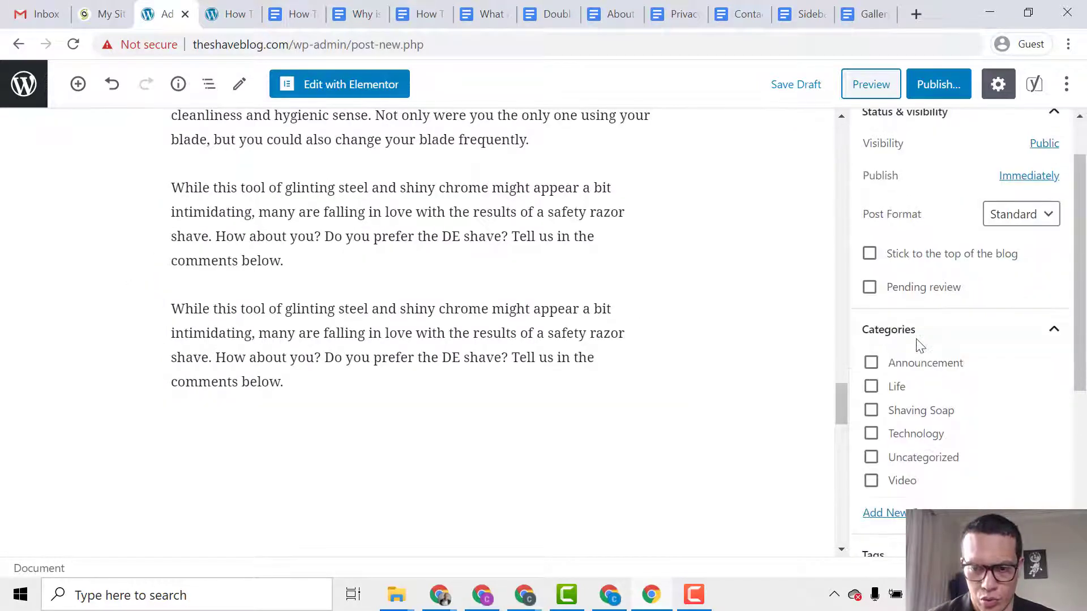
Add a new 'Safety Razor' category in the post's Categories panel.
{"action": "scroll", "coordinate": [918, 344], "scroll_direction": "down", "scroll_amount": 3}
{"action": "left_click_drag", "start_coordinate": [840, 412], "coordinate": [833, 128]}
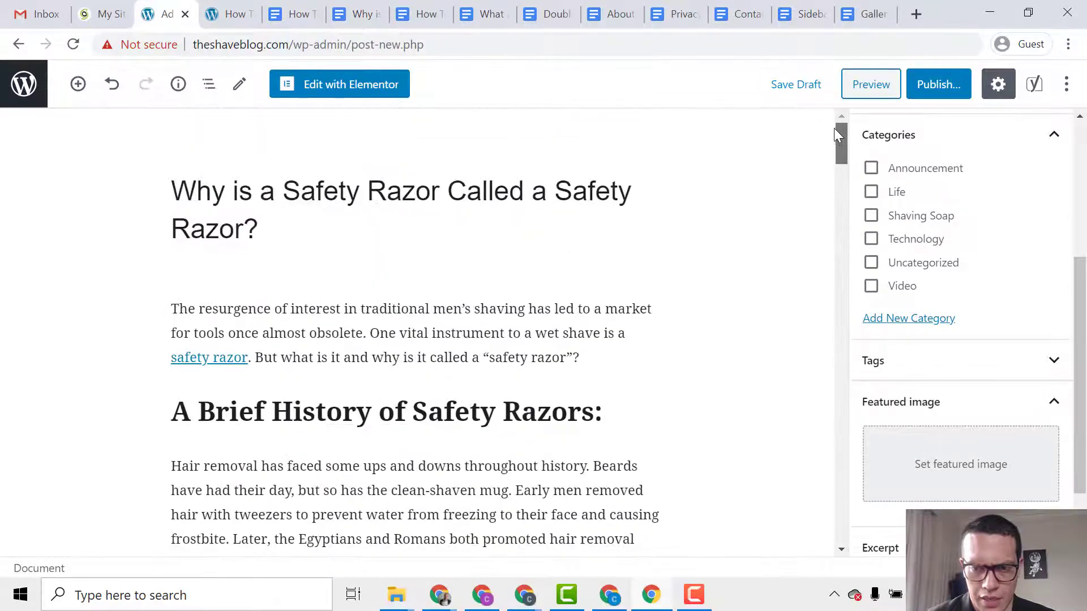
{"action": "left_click", "coordinate": [889, 320]}
{"action": "left_click", "coordinate": [895, 370]}
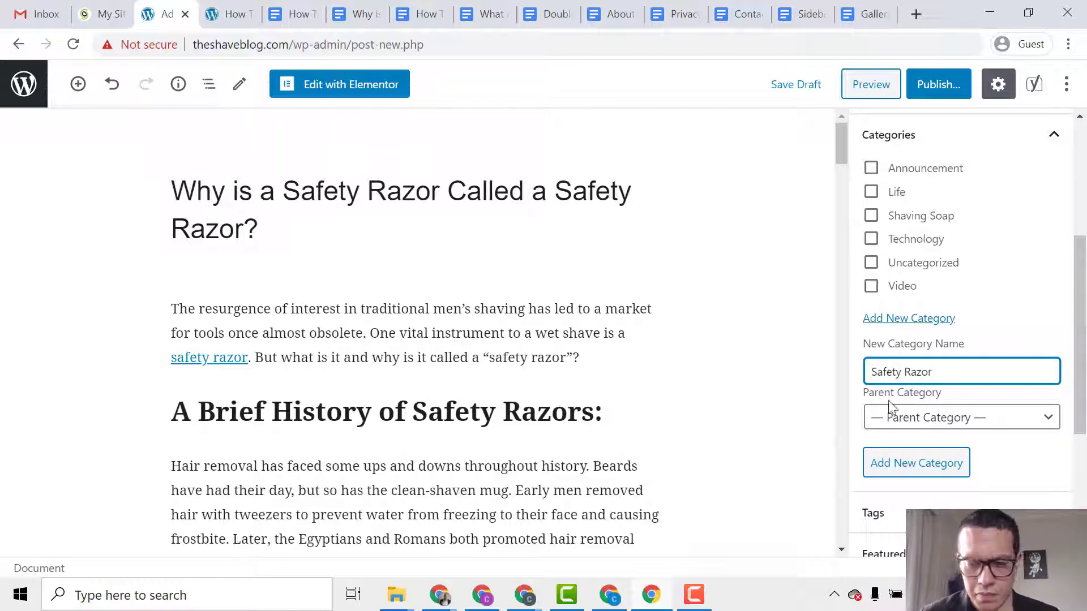
{"action": "left_click", "coordinate": [913, 464]}
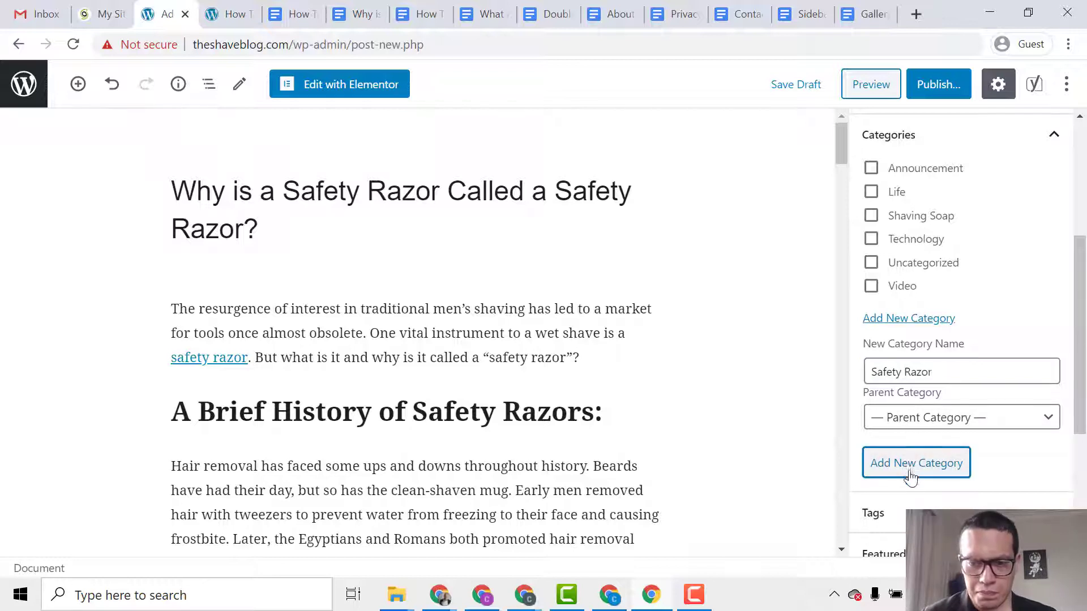
{"action": "scroll", "coordinate": [909, 481], "scroll_direction": "down", "scroll_amount": 5}
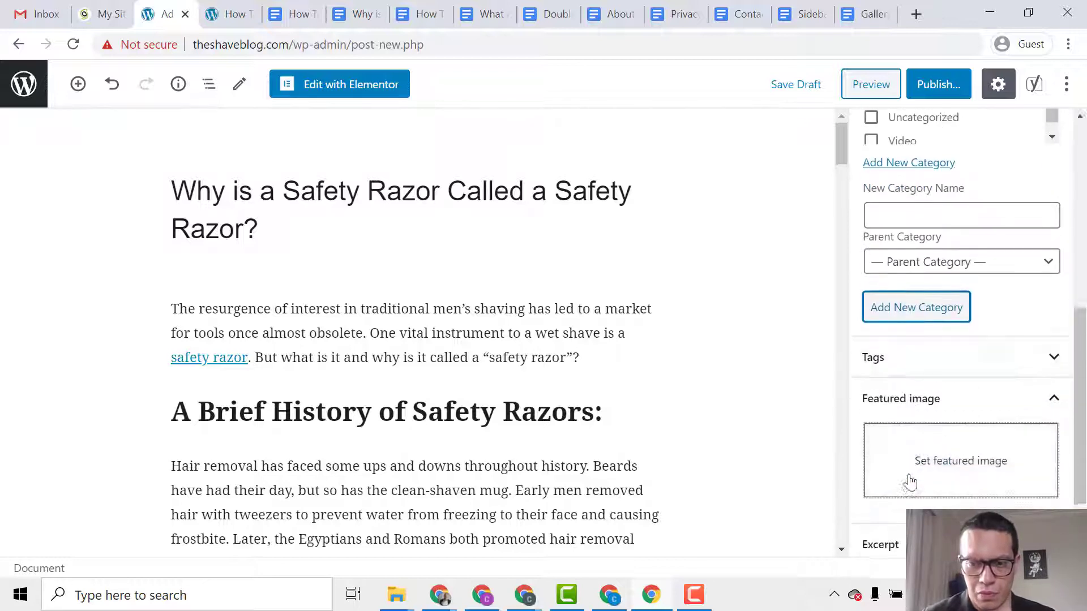
Upload the why-is-a-safety-razor image and set it as the post's featured image.
{"action": "left_click", "coordinate": [934, 382]}
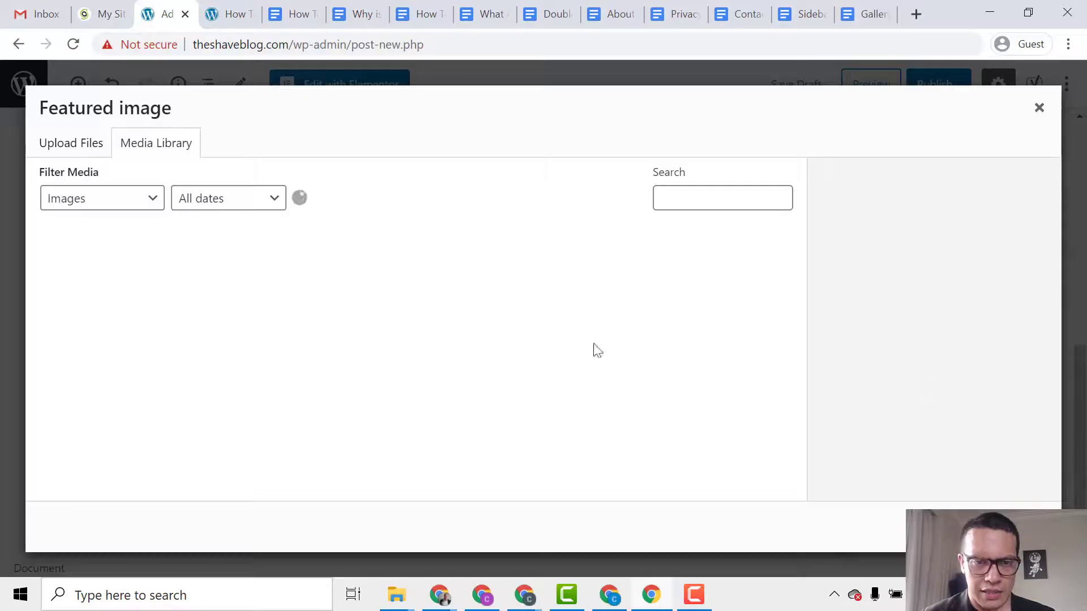
{"action": "left_click", "coordinate": [72, 144]}
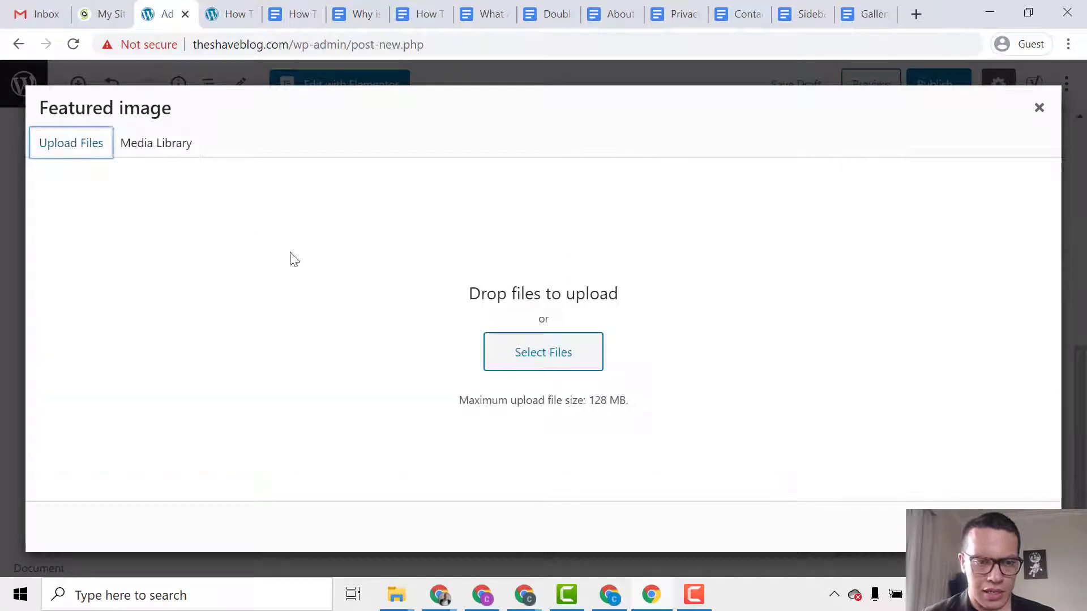
{"action": "left_click", "coordinate": [523, 350]}
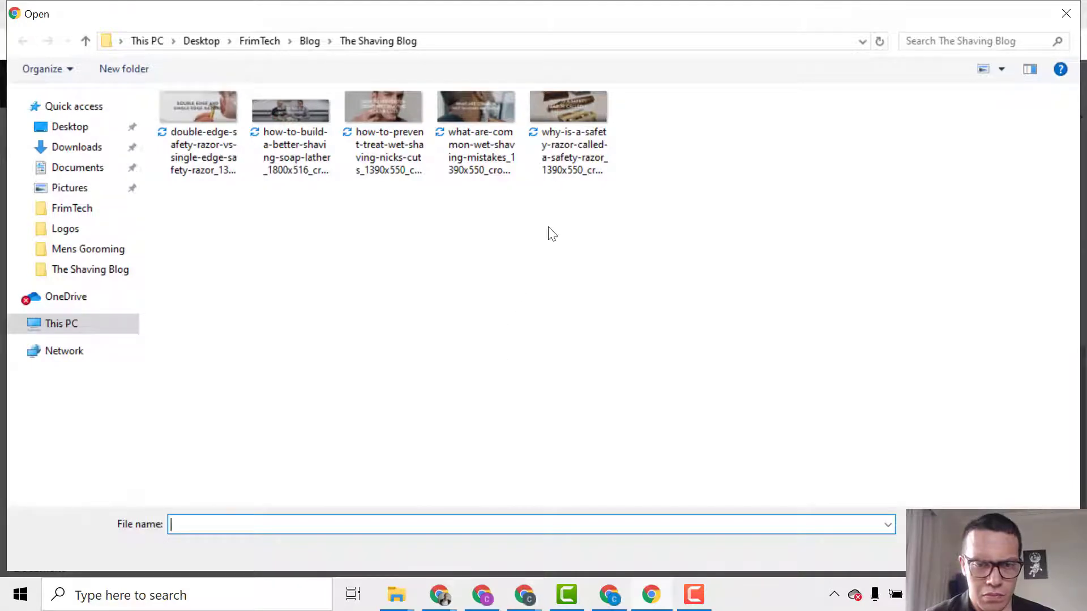
{"action": "key", "text": "Escape"}
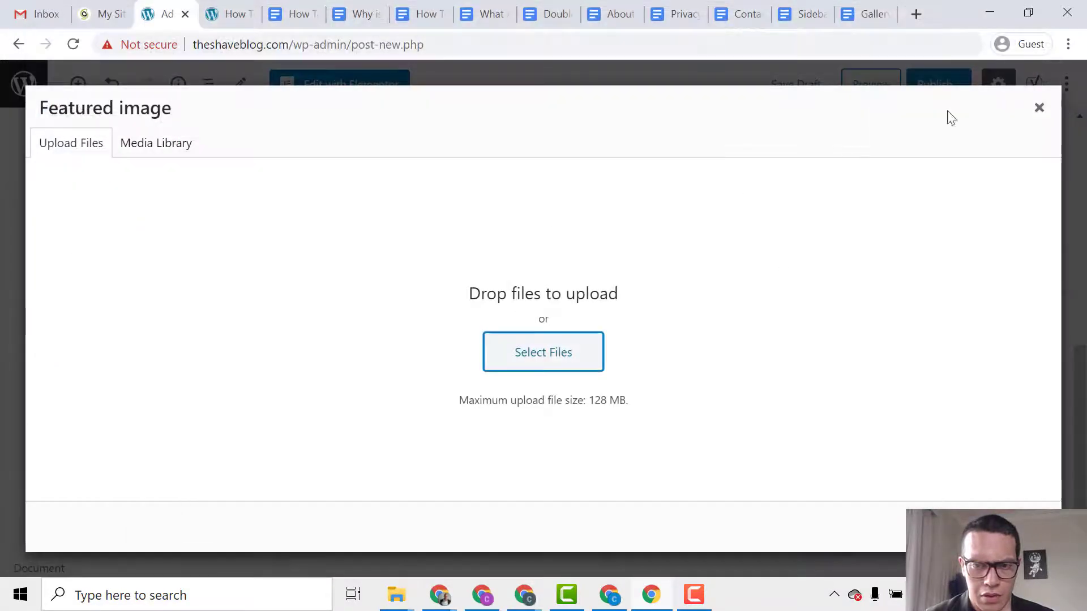
{"action": "left_click", "coordinate": [1039, 106]}
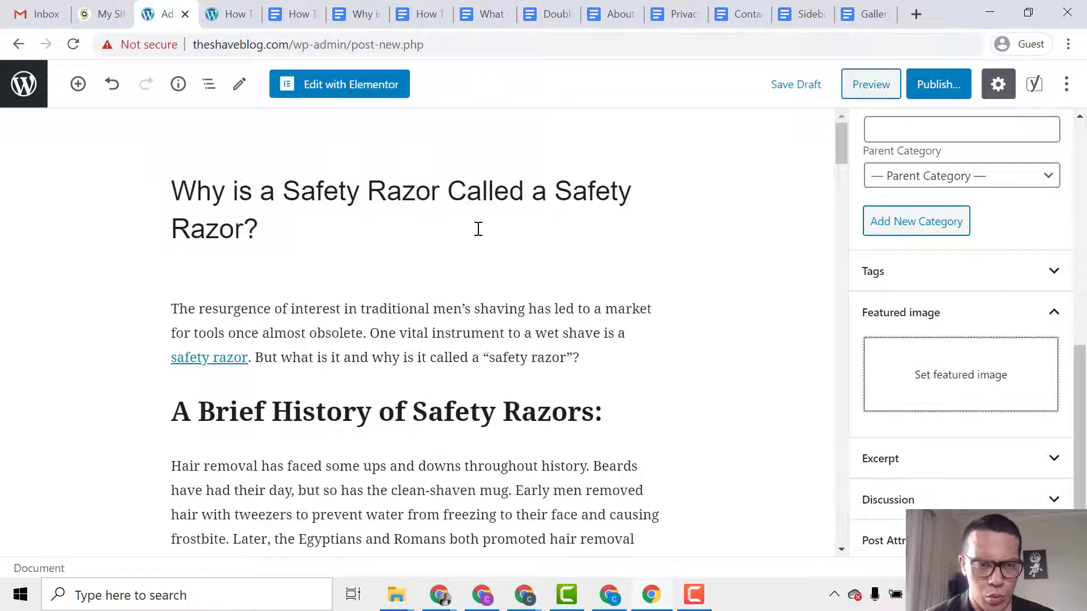
{"action": "left_click", "coordinate": [928, 369]}
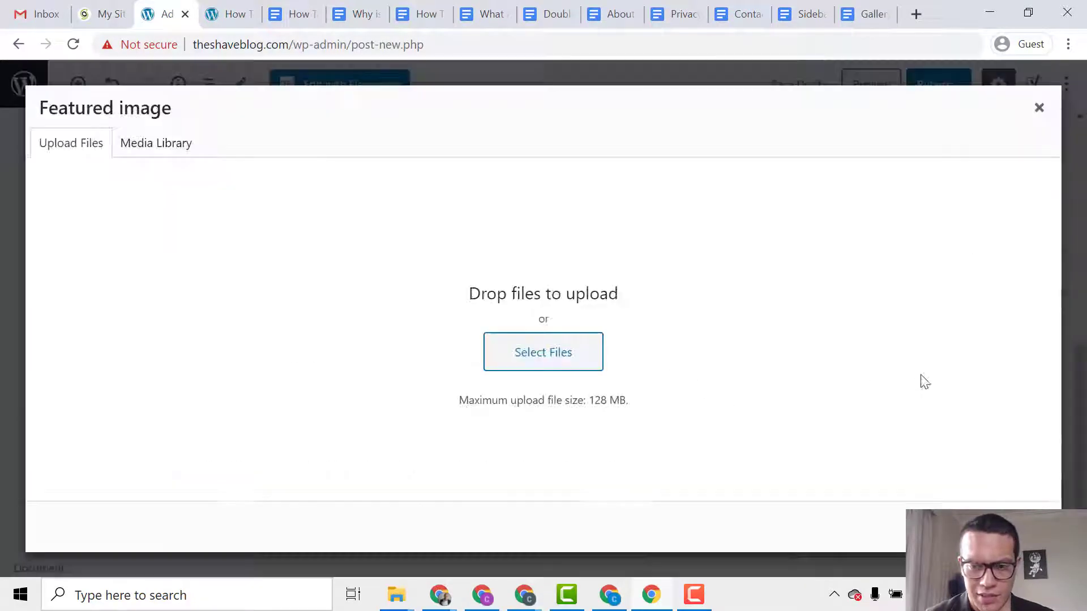
{"action": "left_click", "coordinate": [568, 357]}
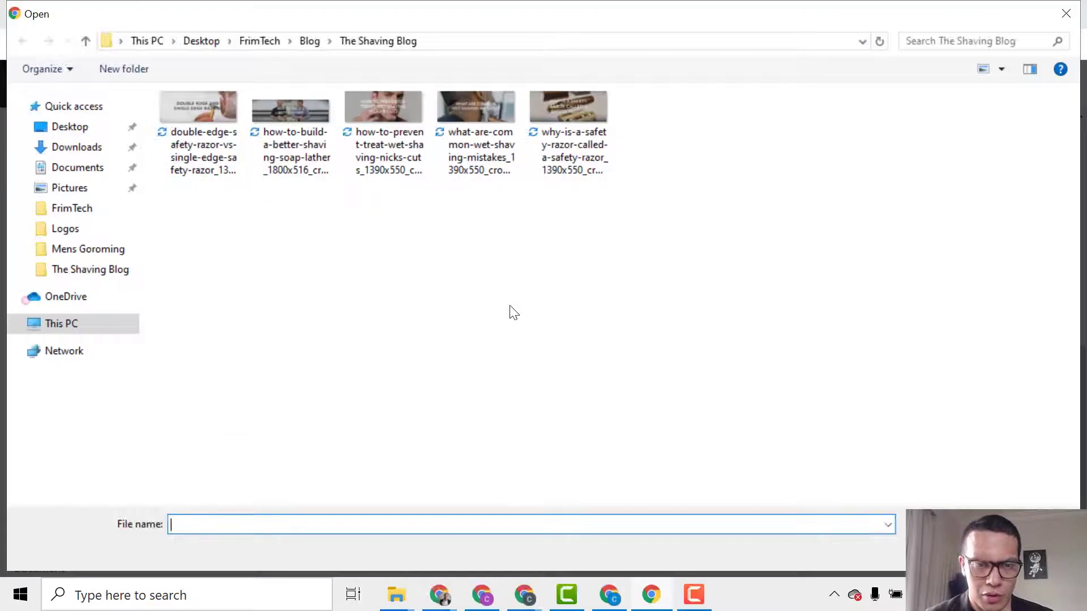
{"action": "double_click", "coordinate": [562, 141]}
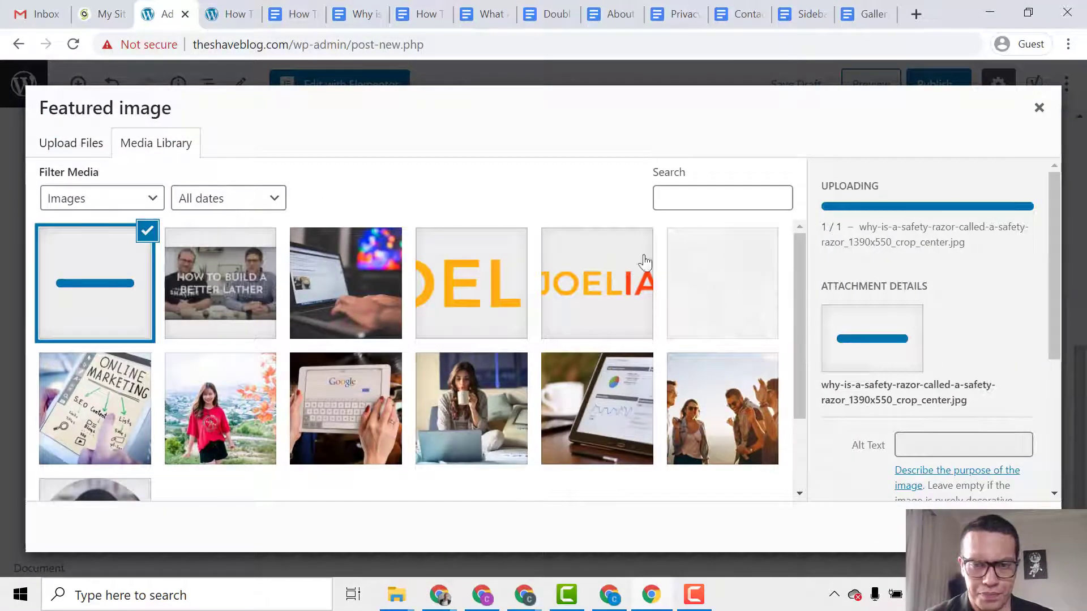
{"action": "left_click", "coordinate": [1001, 528]}
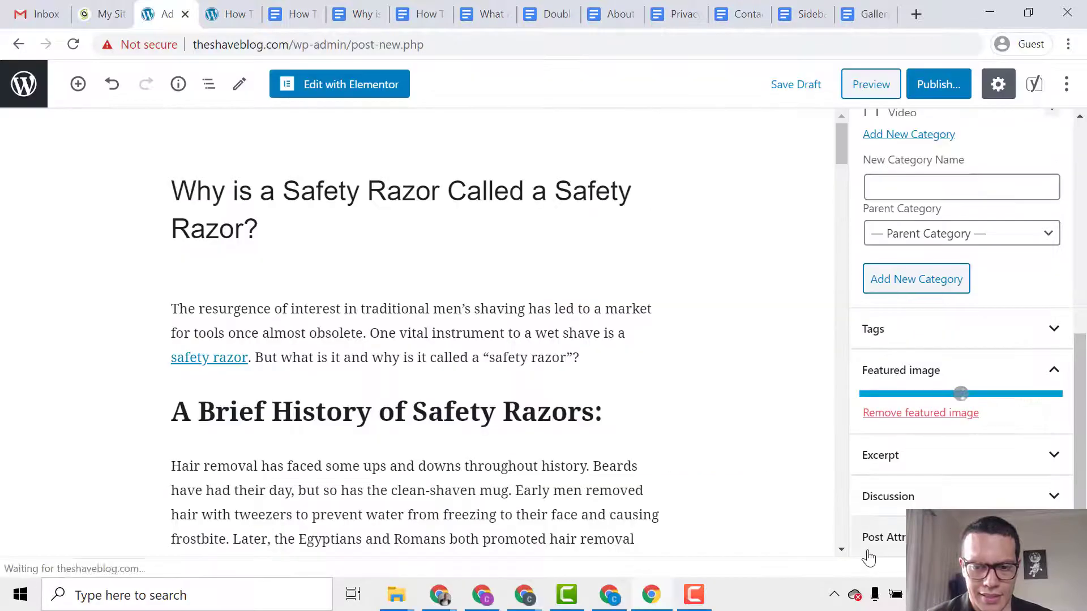
Open the pre-publish check for the safety razor post.
{"action": "scroll", "coordinate": [913, 459], "scroll_direction": "up", "scroll_amount": 2}
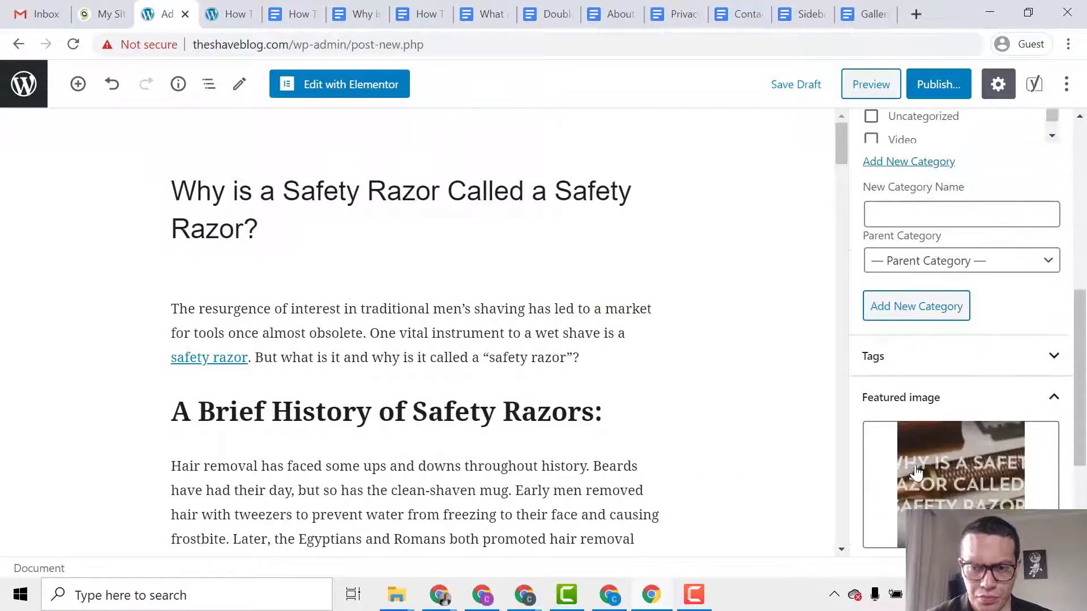
{"action": "scroll", "coordinate": [942, 481], "scroll_direction": "up", "scroll_amount": 2}
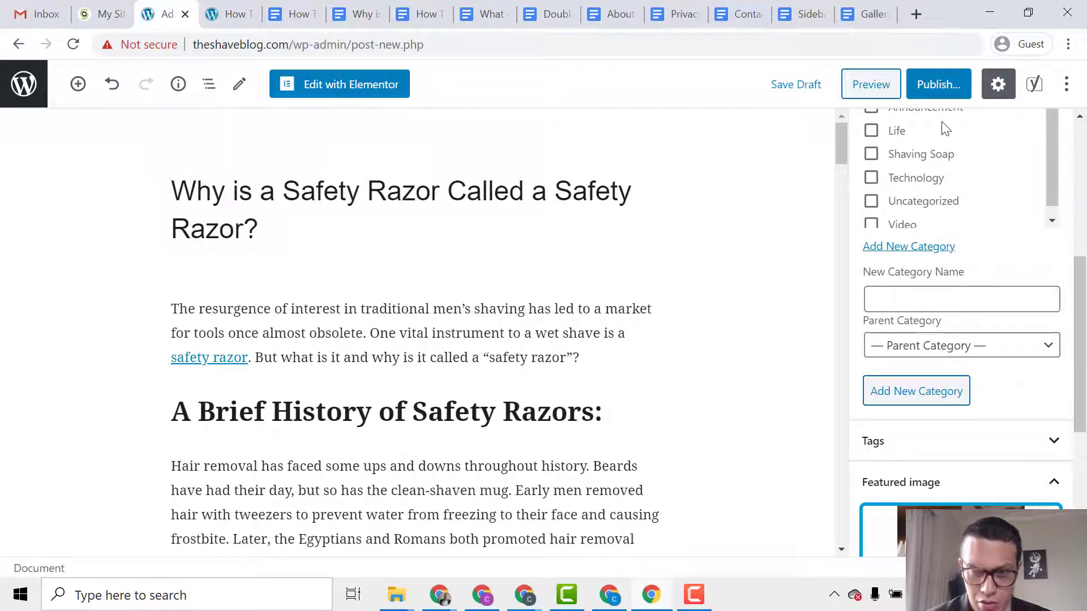
{"action": "left_click", "coordinate": [931, 88]}
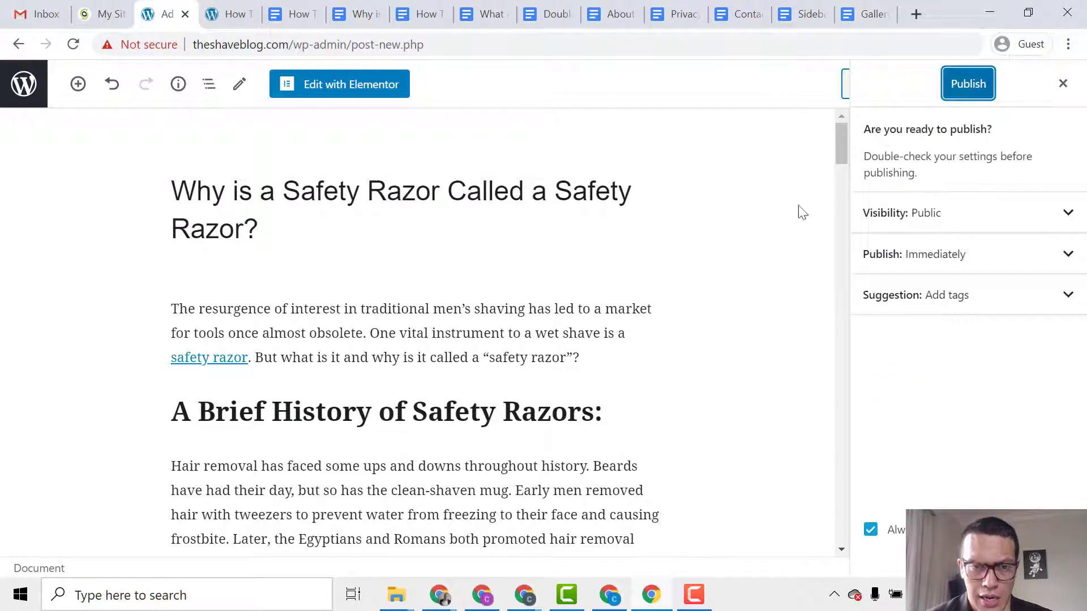
Publish the safety razor post and scroll through its live page.
{"action": "left_click", "coordinate": [967, 90]}
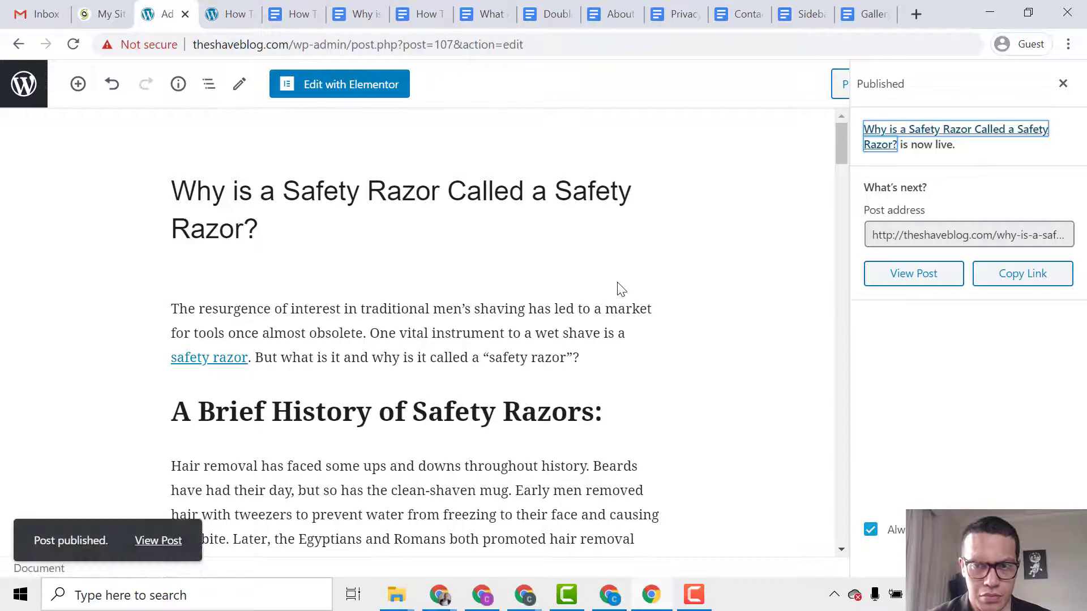
{"action": "left_click", "coordinate": [151, 539]}
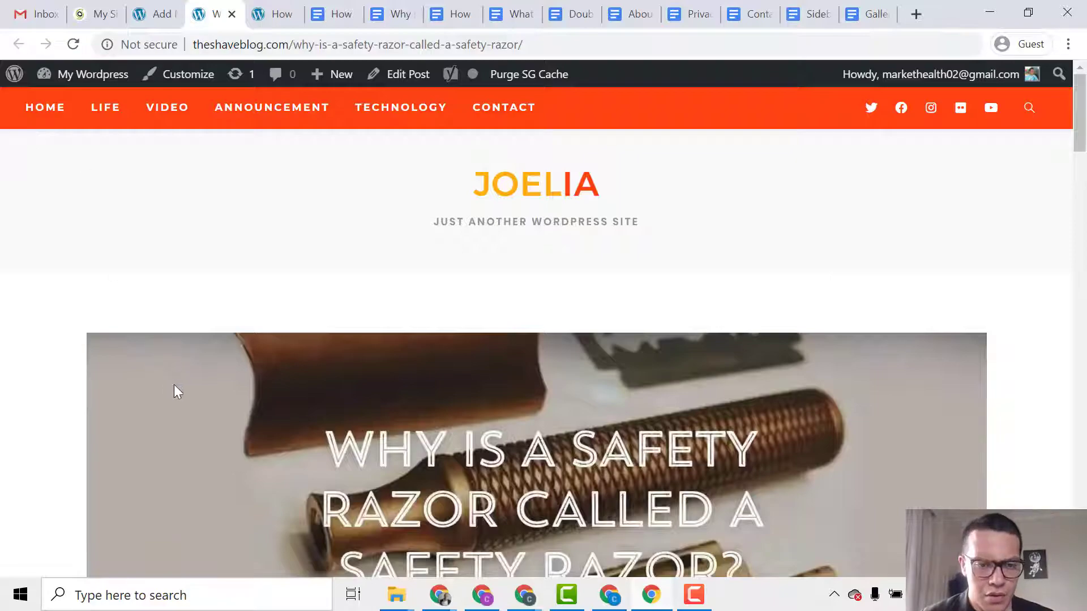
{"action": "scroll", "coordinate": [176, 390], "scroll_direction": "down", "scroll_amount": 15}
{"action": "scroll", "coordinate": [192, 413], "scroll_direction": "up", "scroll_amount": 2}
{"action": "scroll", "coordinate": [193, 418], "scroll_direction": "down", "scroll_amount": 15}
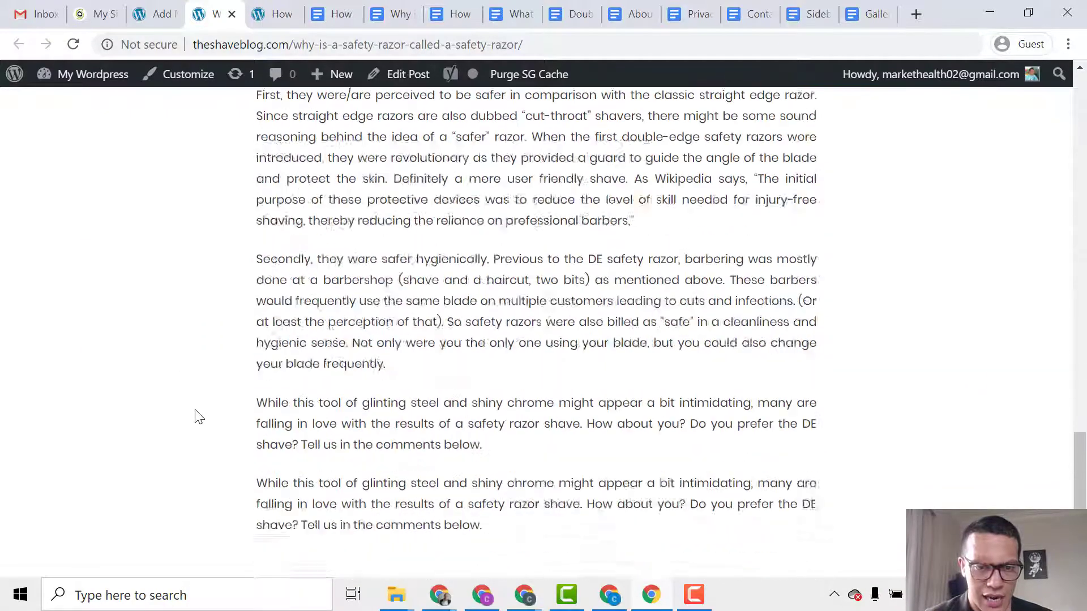
{"action": "left_click_drag", "start_coordinate": [1086, 248], "coordinate": [1076, 83]}
Close the live post tabs and start a new post from the Posts list.
{"action": "left_click", "coordinate": [172, 8]}
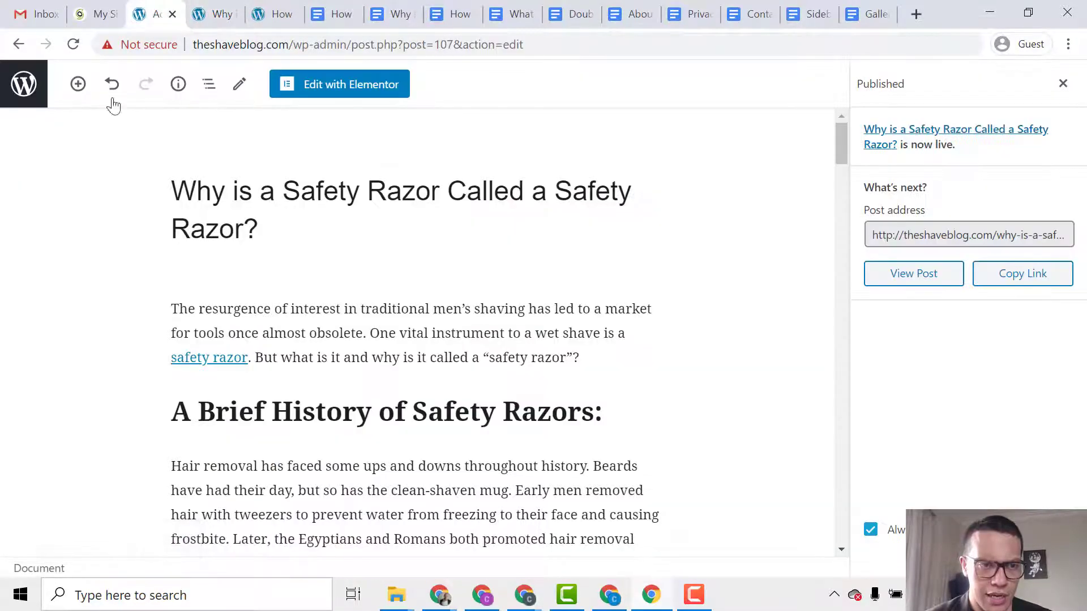
{"action": "left_click", "coordinate": [34, 106]}
{"action": "left_click", "coordinate": [221, 15]}
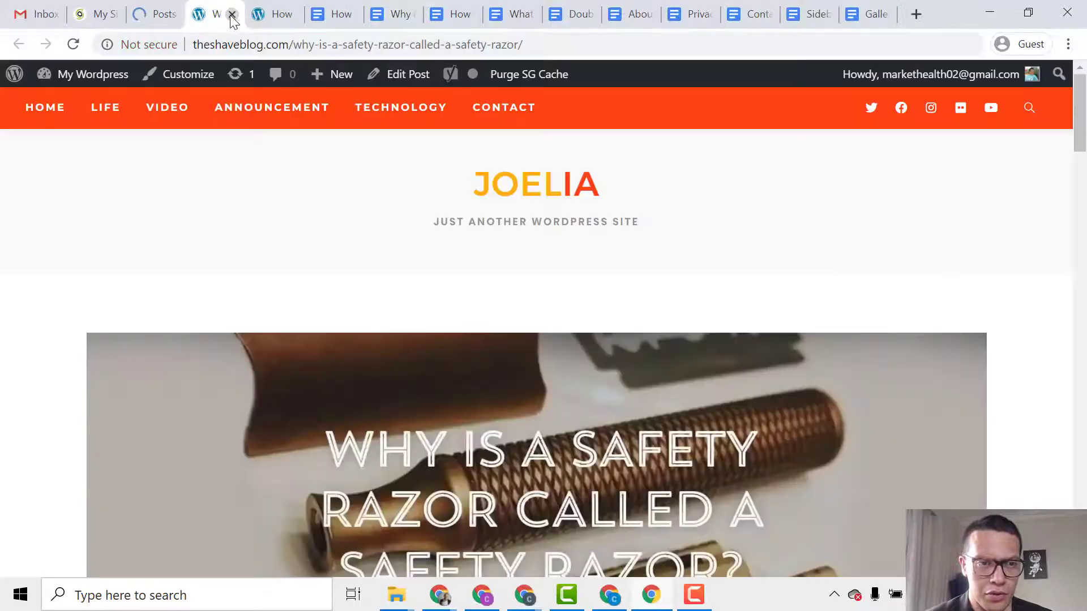
{"action": "left_click", "coordinate": [231, 16]}
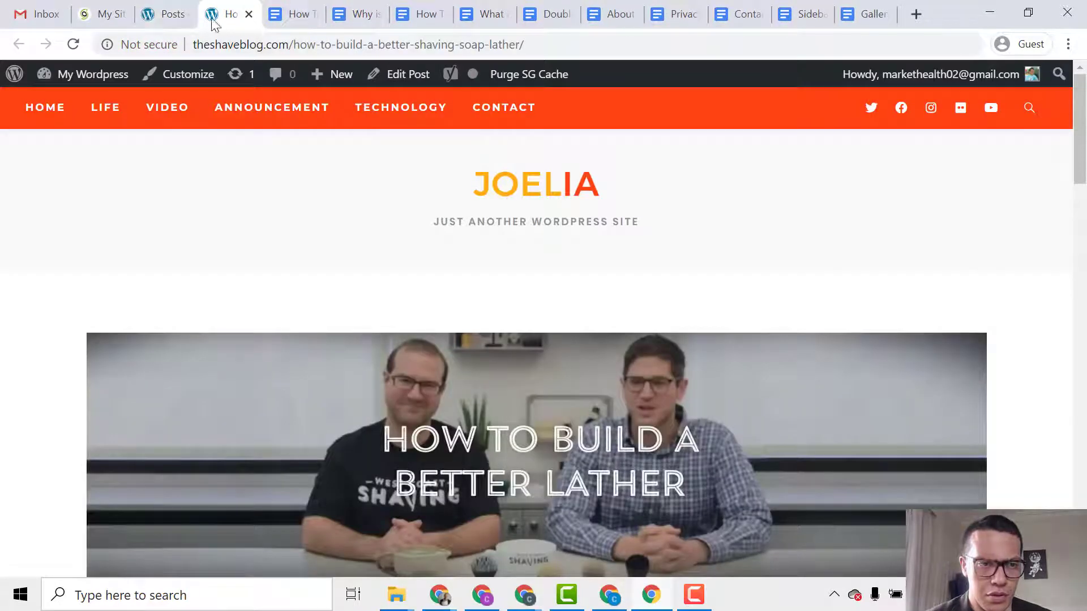
{"action": "left_click", "coordinate": [249, 15]}
{"action": "left_click", "coordinate": [173, 13]}
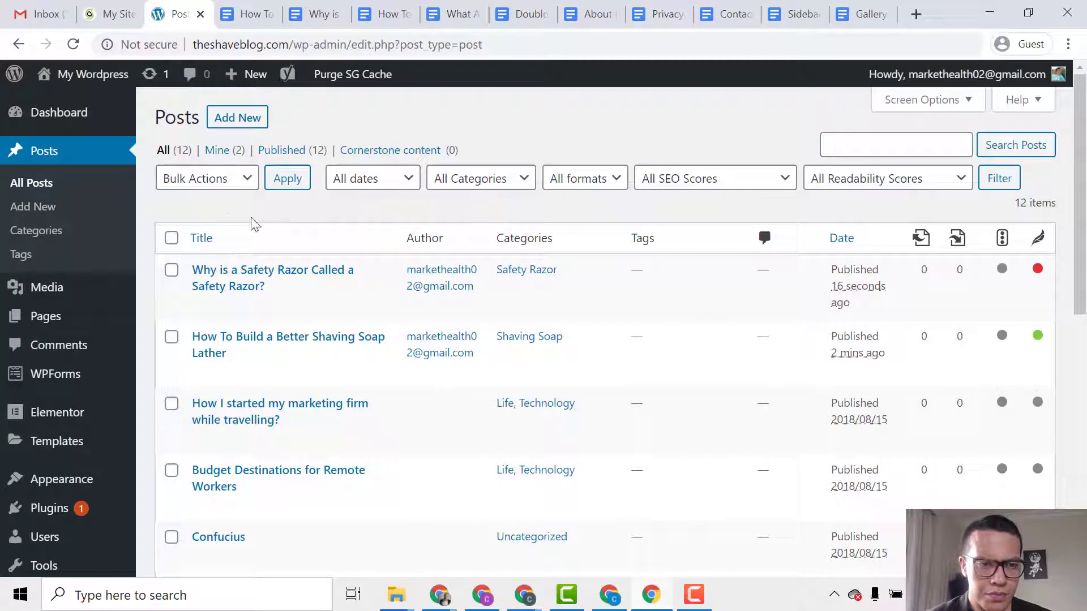
{"action": "left_click", "coordinate": [232, 116]}
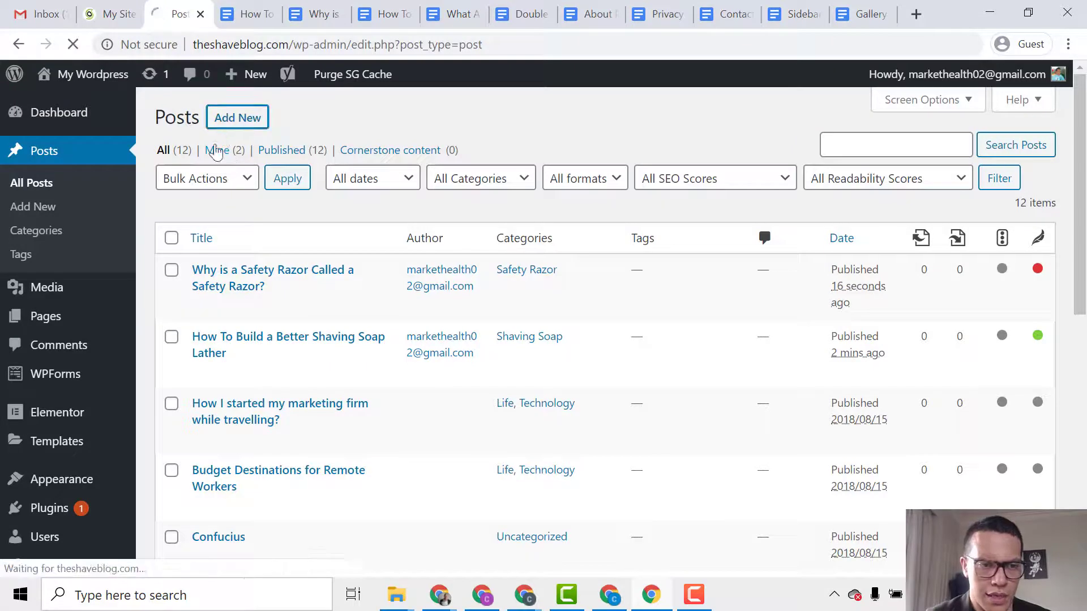
Copy the title 'How To Prevent (& Treat) Wet Shaving Nicks & Cuts' from Google Docs into the post title.
{"action": "left_click", "coordinate": [382, 14]}
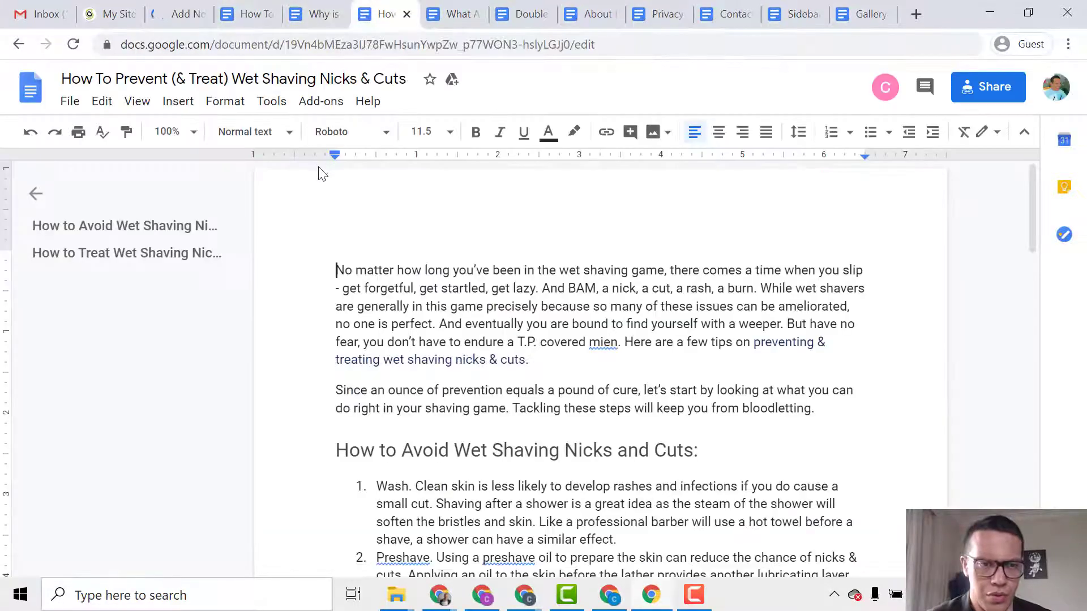
{"action": "triple_click", "coordinate": [339, 80]}
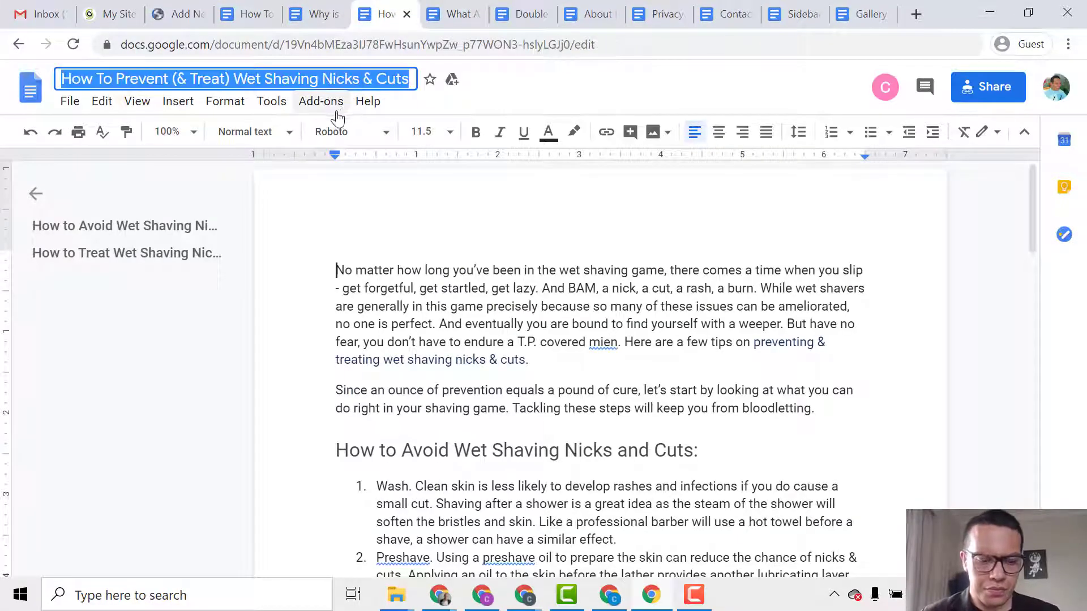
{"action": "key", "text": "ctrl+c"}
{"action": "left_click", "coordinate": [173, 14]}
{"action": "key", "text": "ctrl+v"}
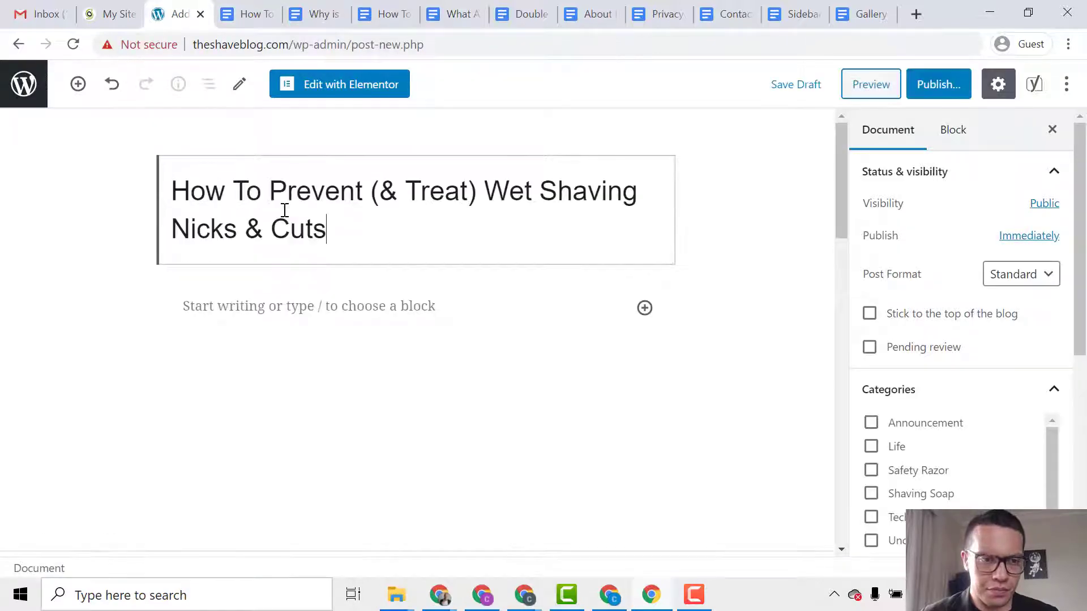
Select the nicks-and-cuts article body text in the Google Doc.
{"action": "left_click", "coordinate": [380, 14]}
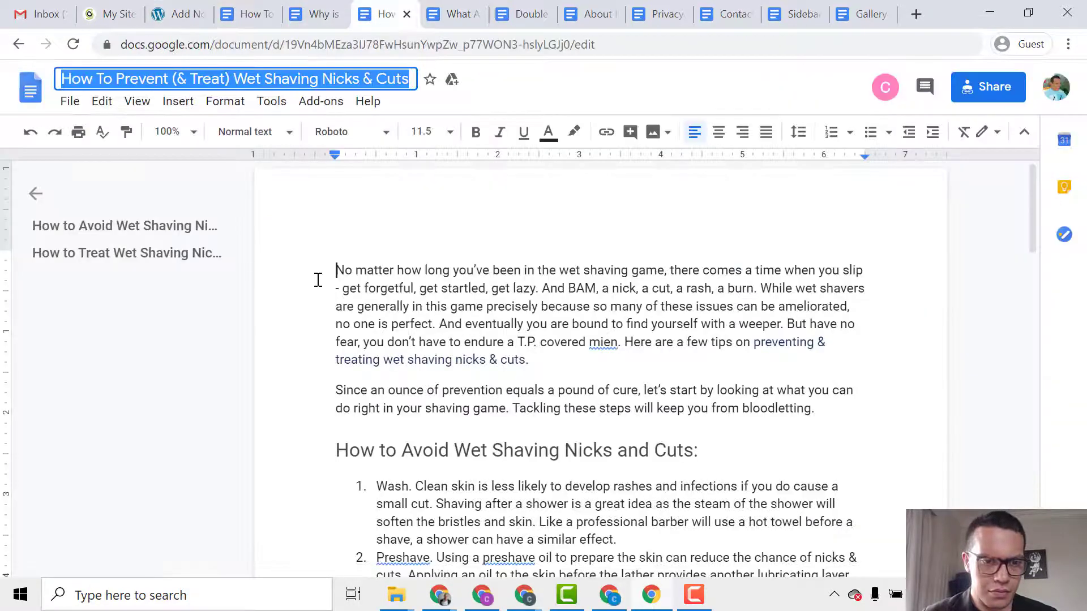
{"action": "left_click_drag", "start_coordinate": [333, 270], "coordinate": [755, 541]}
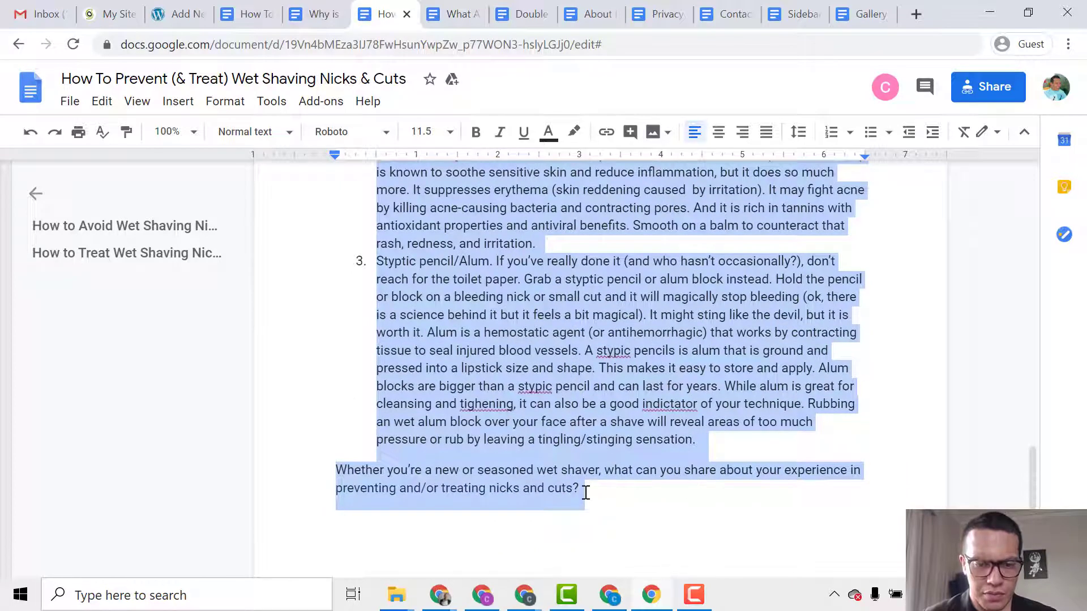
{"action": "left_click", "coordinate": [186, 14]}
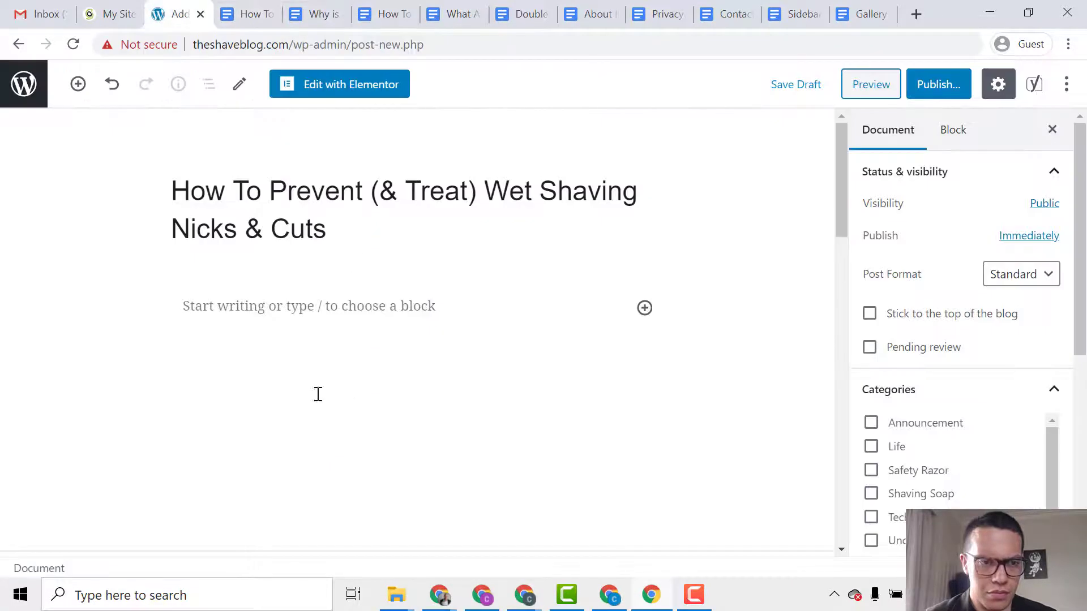
Paste the nicks-and-cuts article body into the post's first paragraph.
{"action": "left_click", "coordinate": [354, 312]}
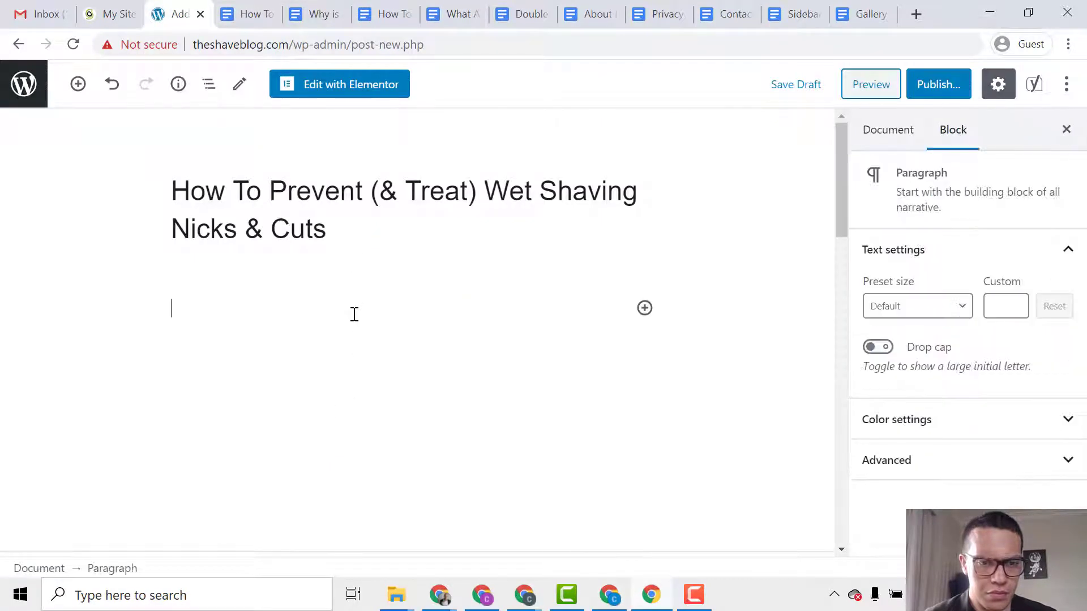
{"action": "key", "text": "ctrl+v"}
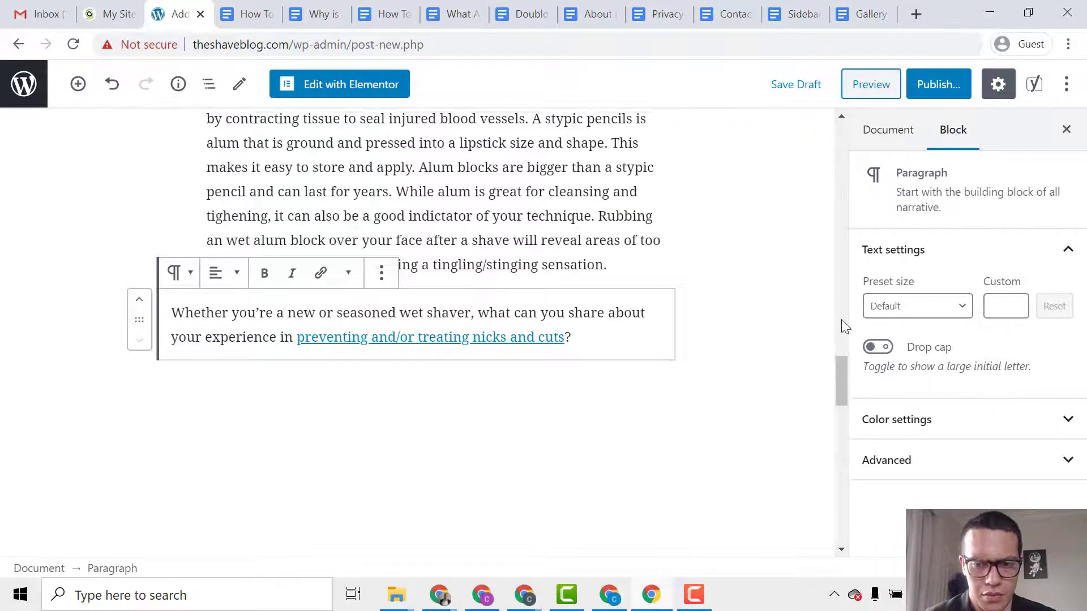
{"action": "left_click", "coordinate": [841, 319]}
{"action": "left_click", "coordinate": [883, 125]}
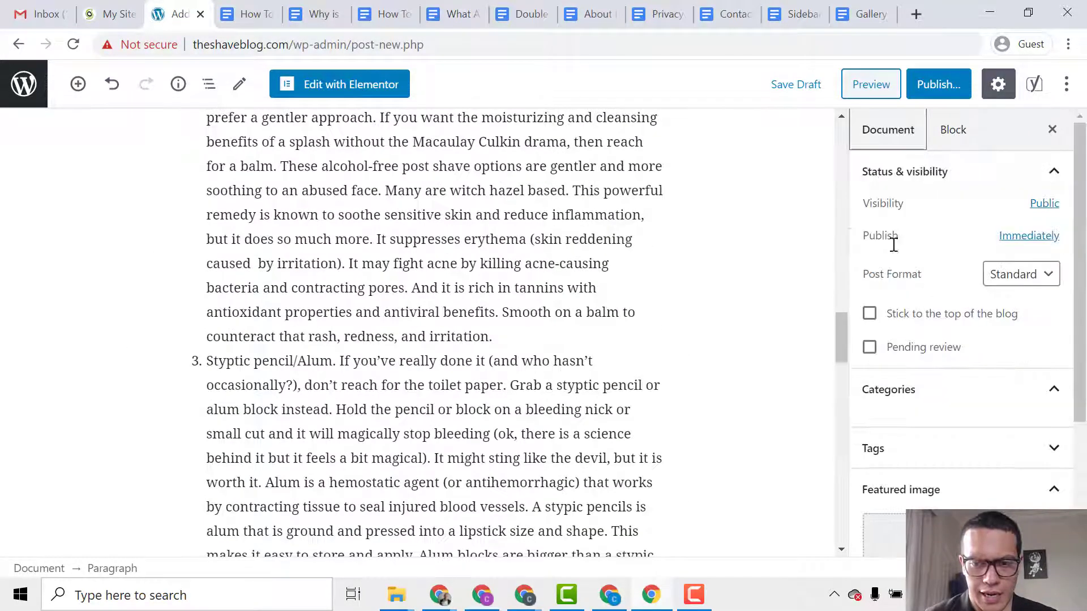
Create a new 'Wet Shaving' category for the post.
{"action": "scroll", "coordinate": [909, 408], "scroll_direction": "down", "scroll_amount": 3}
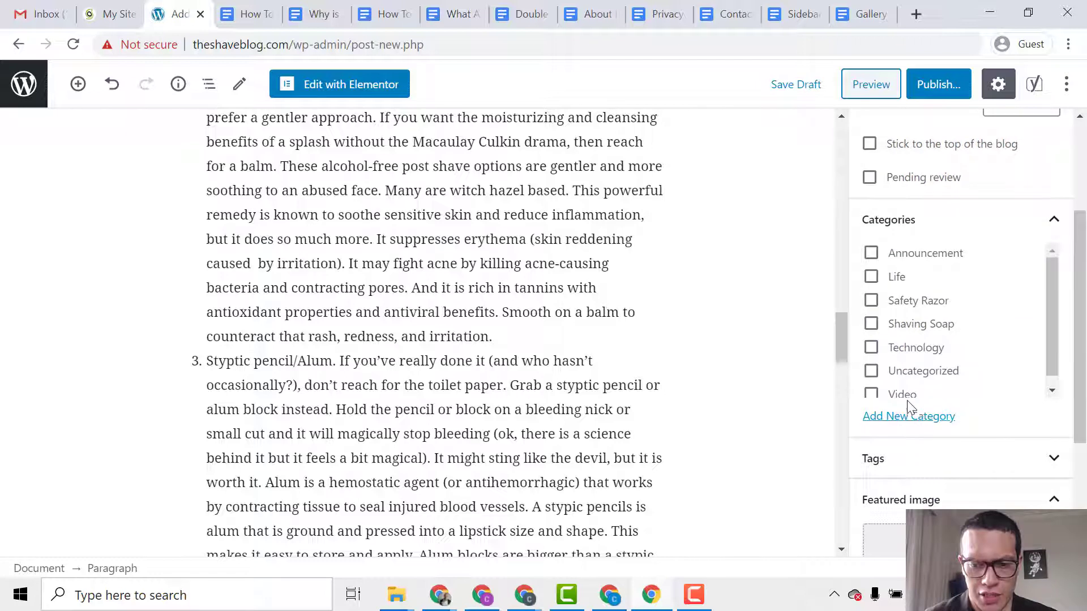
{"action": "left_click", "coordinate": [907, 416]}
{"action": "left_click", "coordinate": [905, 474]}
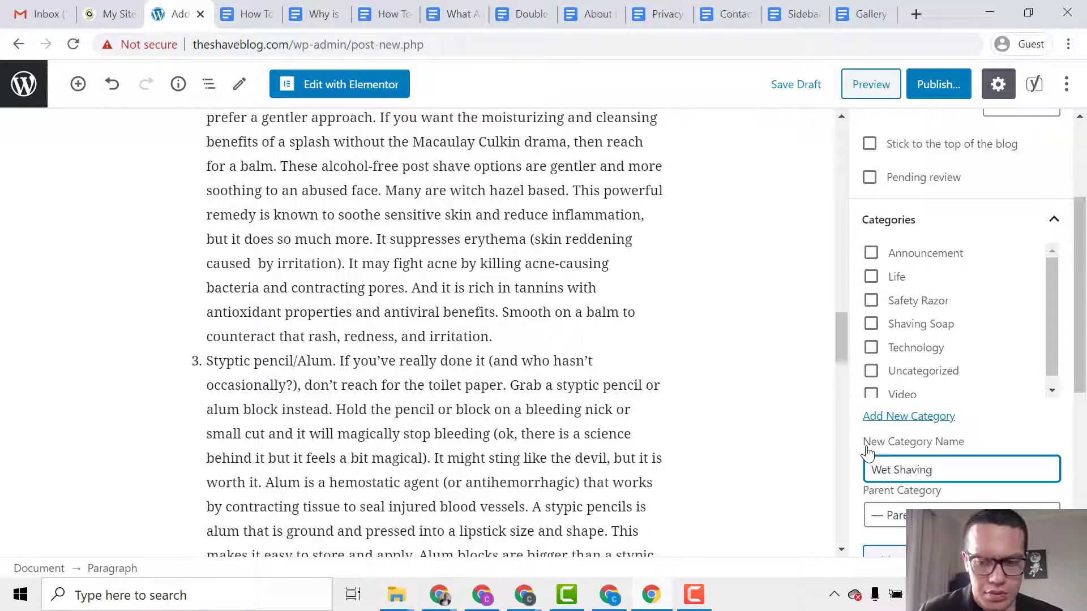
{"action": "scroll", "coordinate": [911, 436], "scroll_direction": "down", "scroll_amount": 2}
{"action": "left_click", "coordinate": [918, 478]}
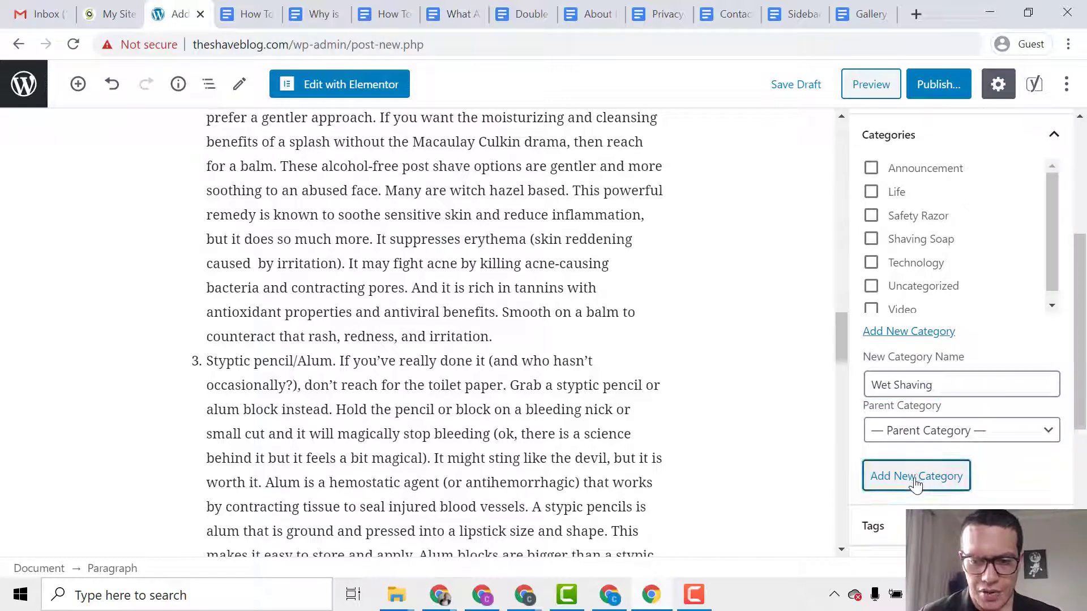
{"action": "scroll", "coordinate": [951, 470], "scroll_direction": "down", "scroll_amount": 3}
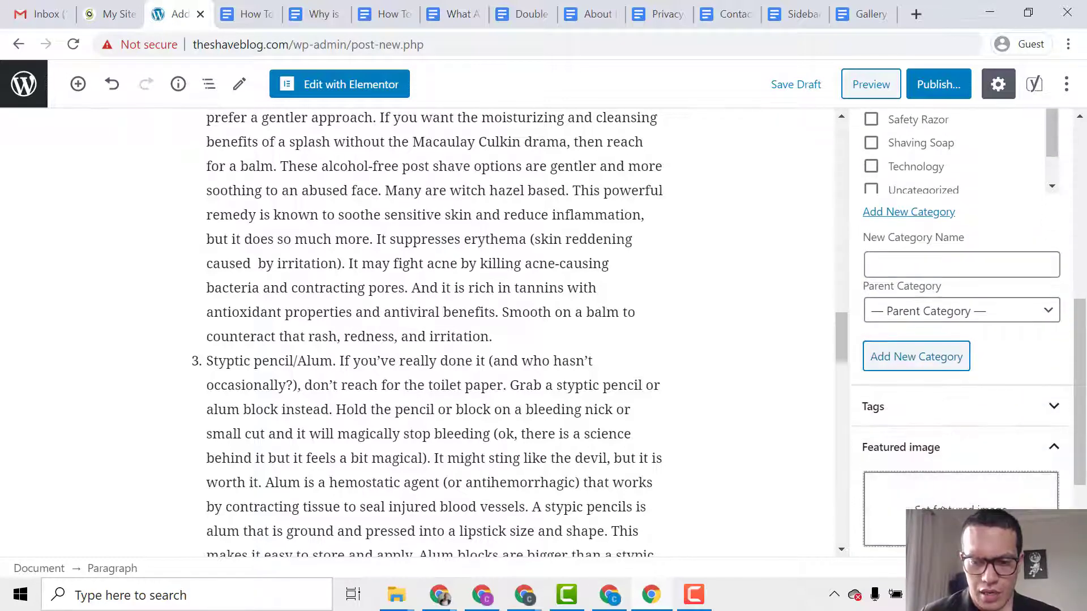
Upload the wet-shaving nicks-and-cuts image and set it as the featured image.
{"action": "left_click", "coordinate": [936, 482]}
{"action": "left_click", "coordinate": [90, 144]}
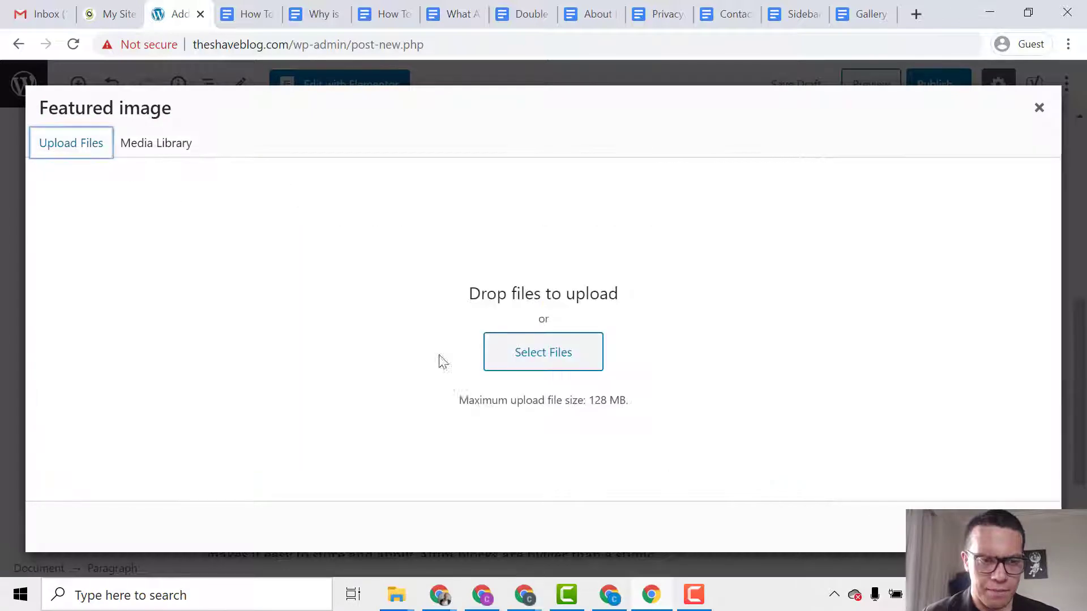
{"action": "left_click", "coordinate": [534, 355]}
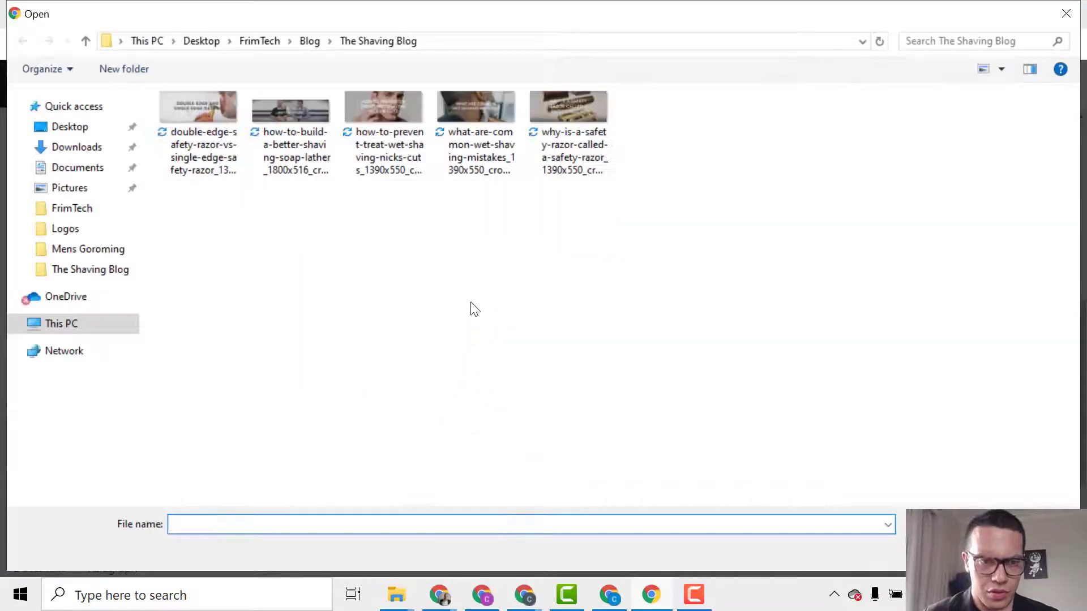
{"action": "double_click", "coordinate": [382, 170]}
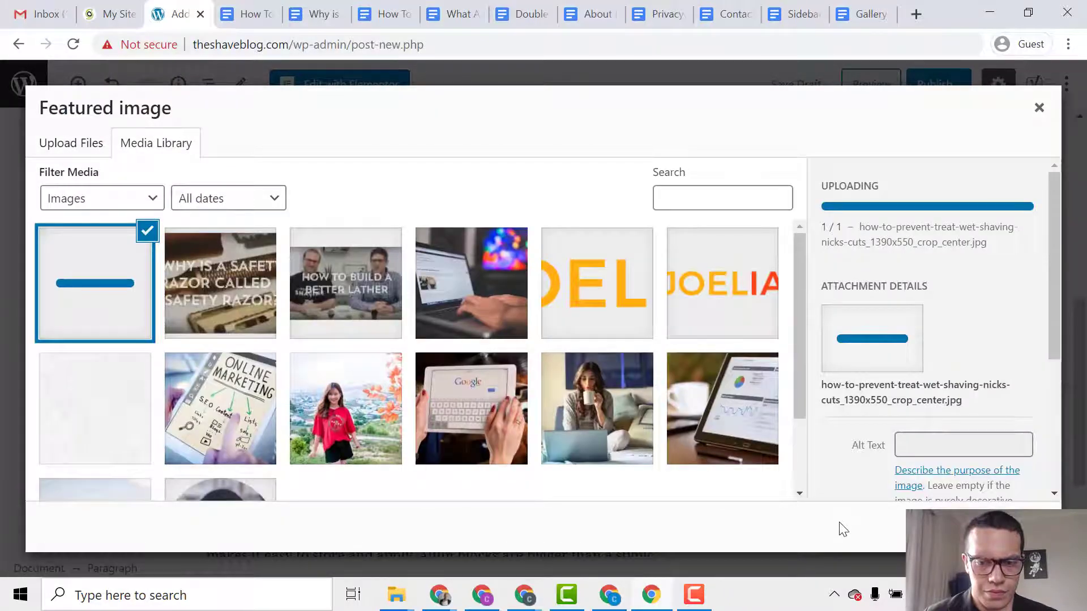
{"action": "left_click", "coordinate": [1019, 527]}
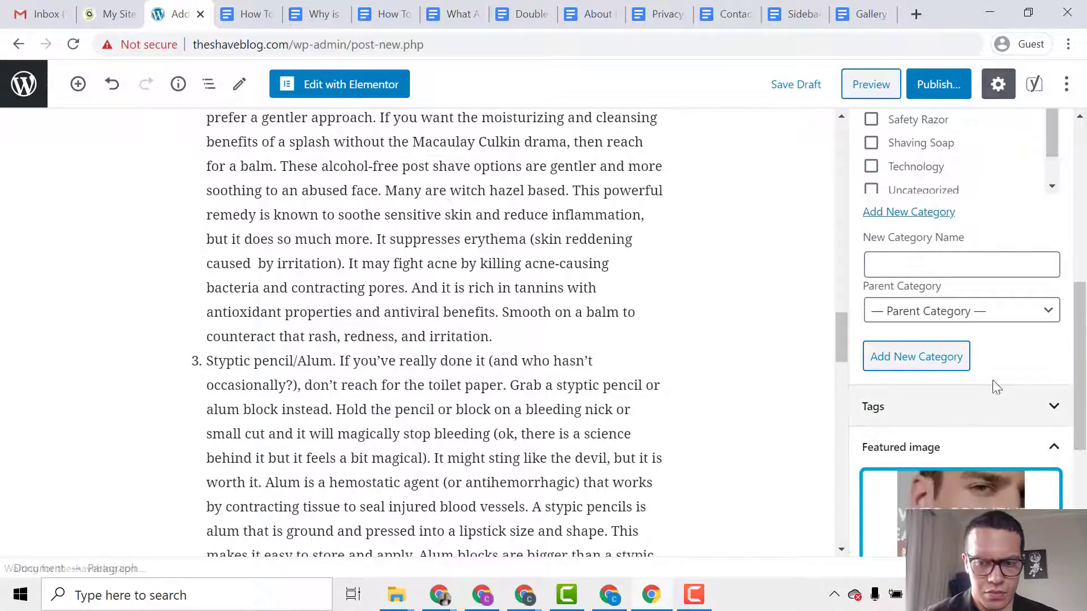
{"action": "left_click_drag", "start_coordinate": [1081, 307], "coordinate": [1085, 147]}
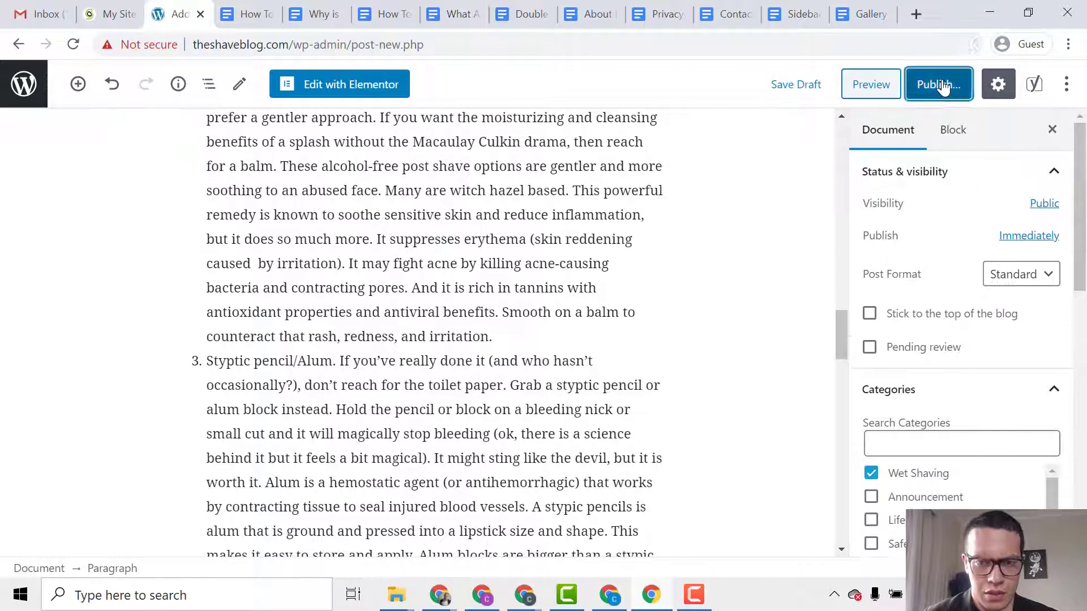
Publish the nicks-and-cuts post and scroll through its live page in a new tab.
{"action": "left_click", "coordinate": [938, 84]}
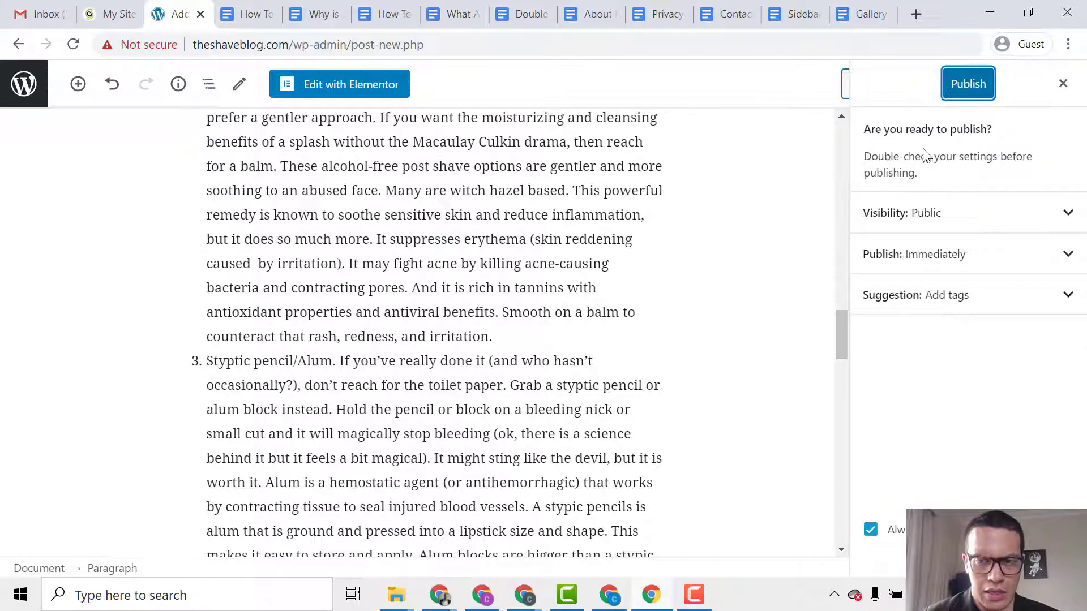
{"action": "left_click", "coordinate": [968, 84]}
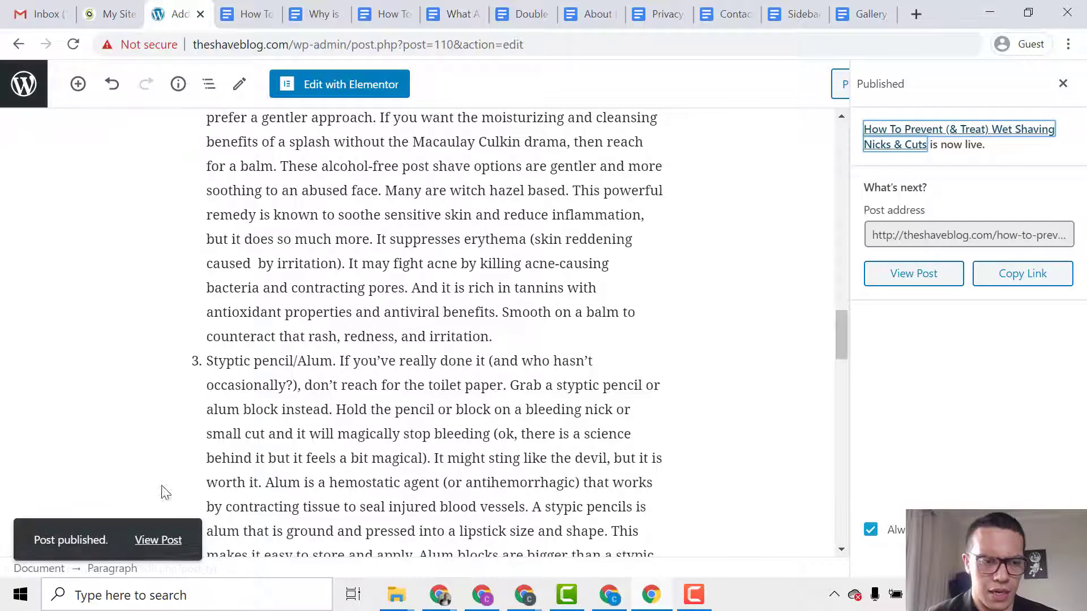
{"action": "middle_click", "coordinate": [158, 540]}
{"action": "key", "text": "ctrl+Tab"}
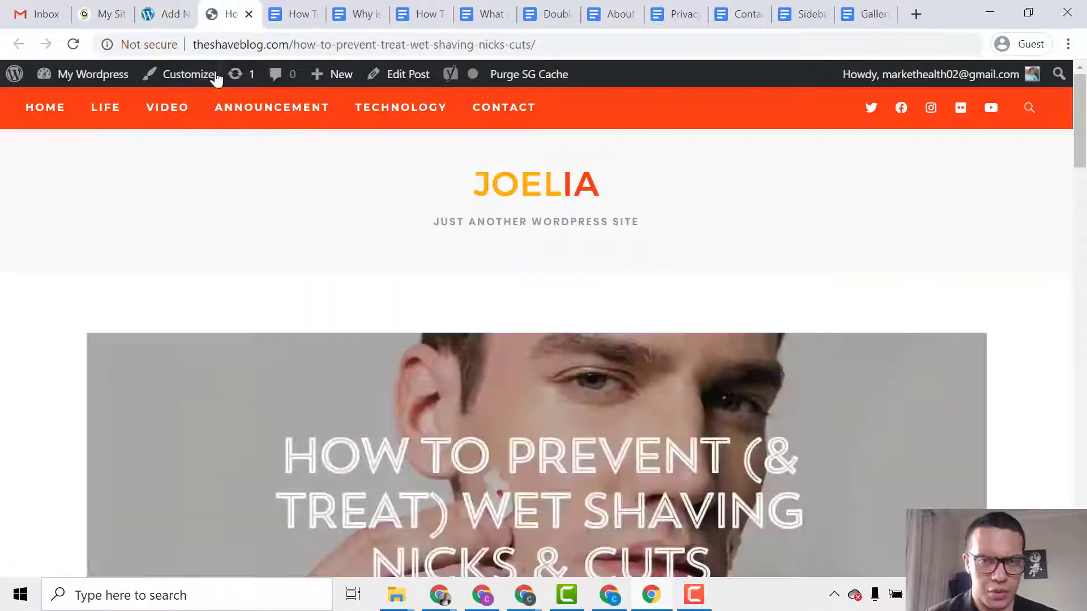
{"action": "scroll", "coordinate": [237, 208], "scroll_direction": "down", "scroll_amount": 15}
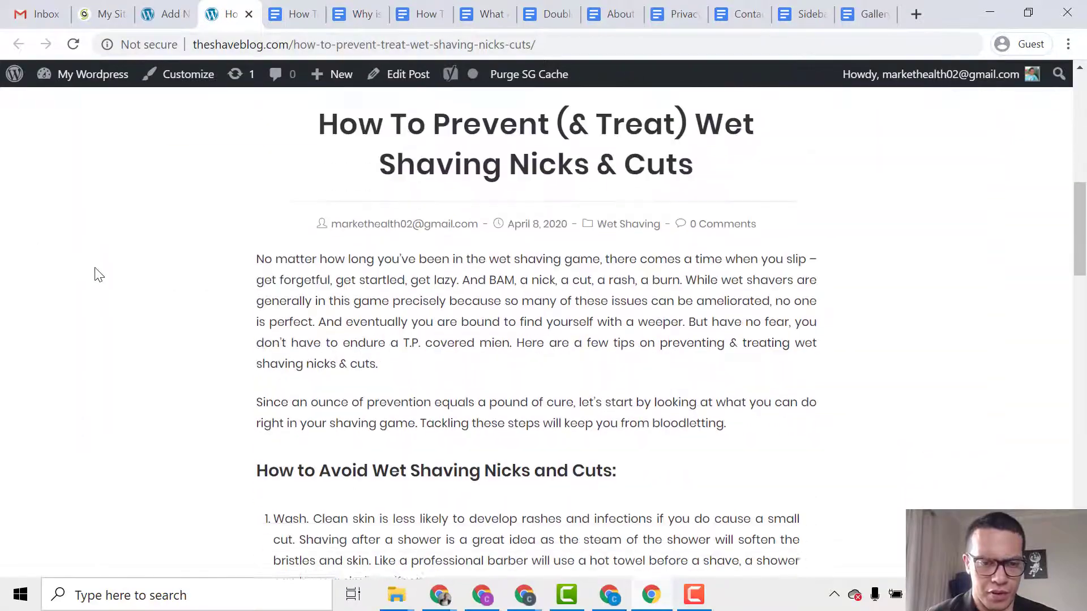
{"action": "scroll", "coordinate": [254, 271], "scroll_direction": "down", "scroll_amount": 15}
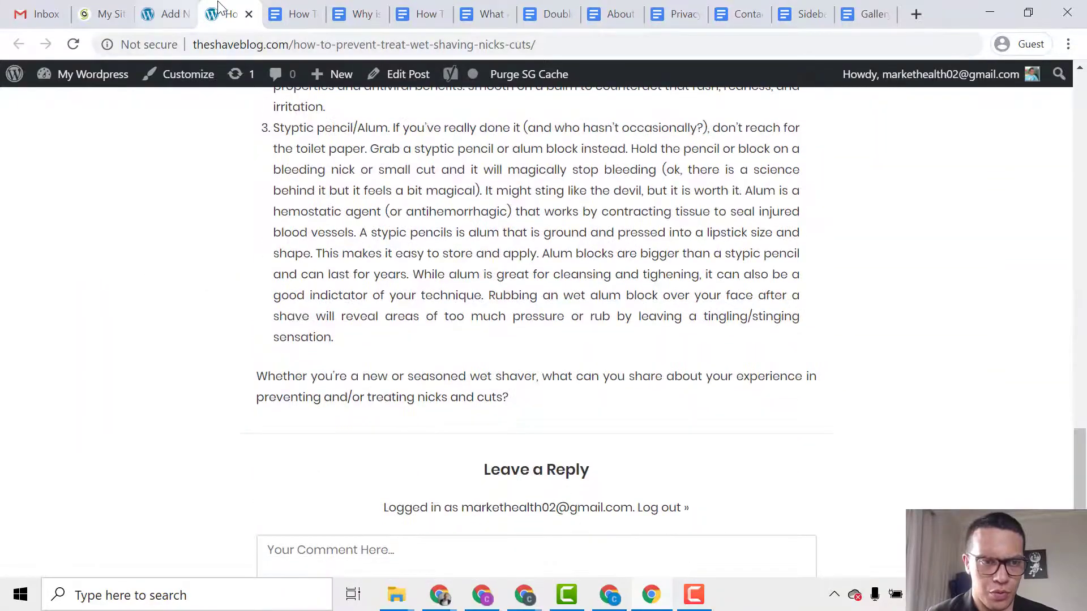
Close the live post tab and go to All Posts.
{"action": "left_click", "coordinate": [193, 8]}
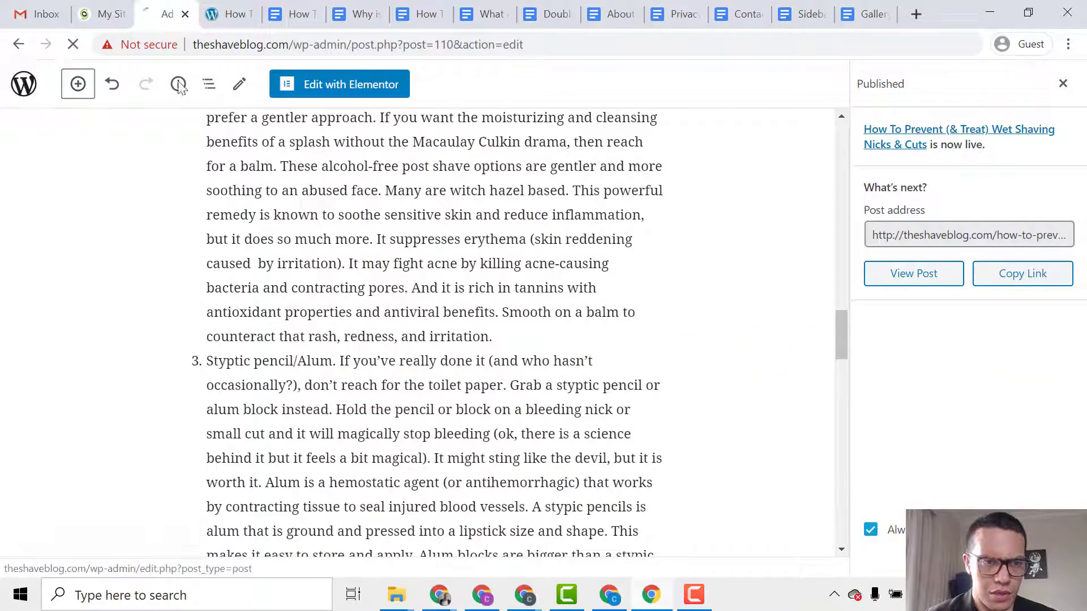
{"action": "left_click", "coordinate": [253, 12]}
{"action": "left_click", "coordinate": [254, 12]}
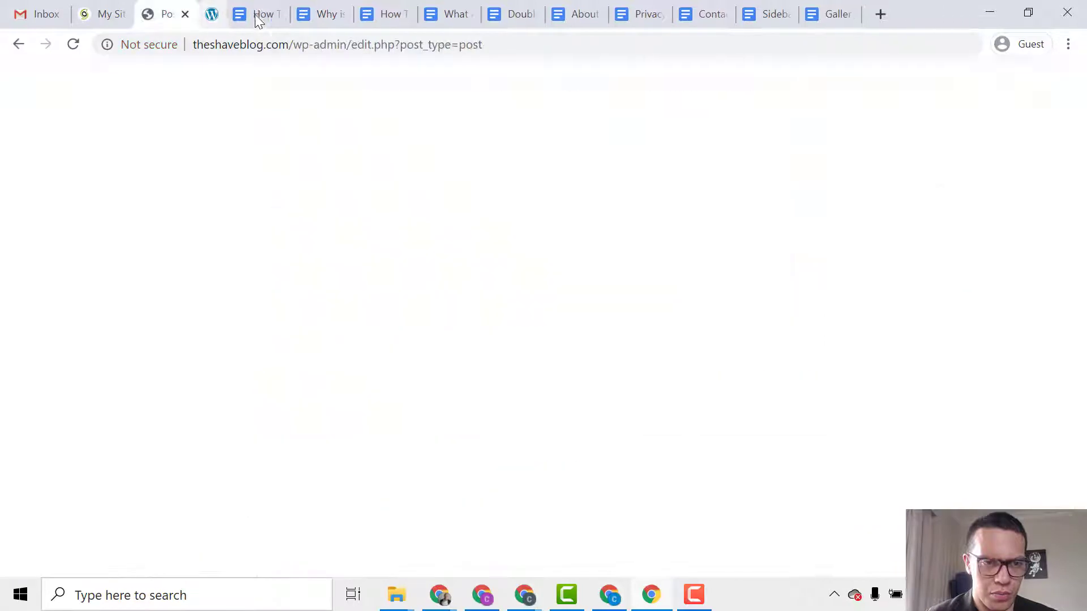
Copy the 'What Are Common Wet Shaving Mistakes?' doc title into a new post's title.
{"action": "left_click", "coordinate": [401, 8]}
{"action": "left_click", "coordinate": [382, 11]}
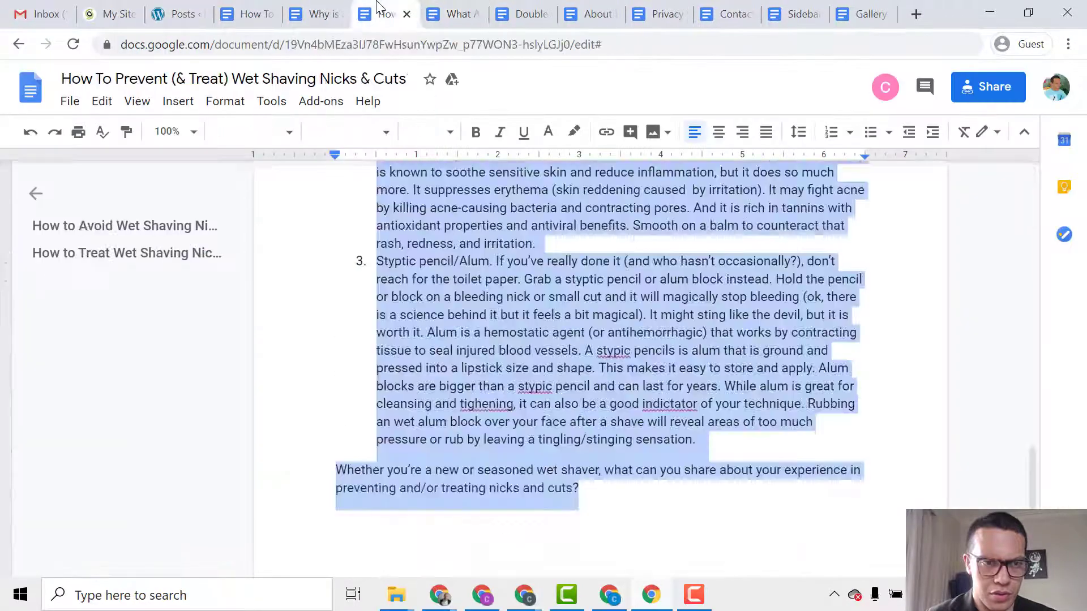
{"action": "left_click", "coordinate": [442, 12]}
{"action": "left_click", "coordinate": [320, 78]}
{"action": "left_click", "coordinate": [321, 77]}
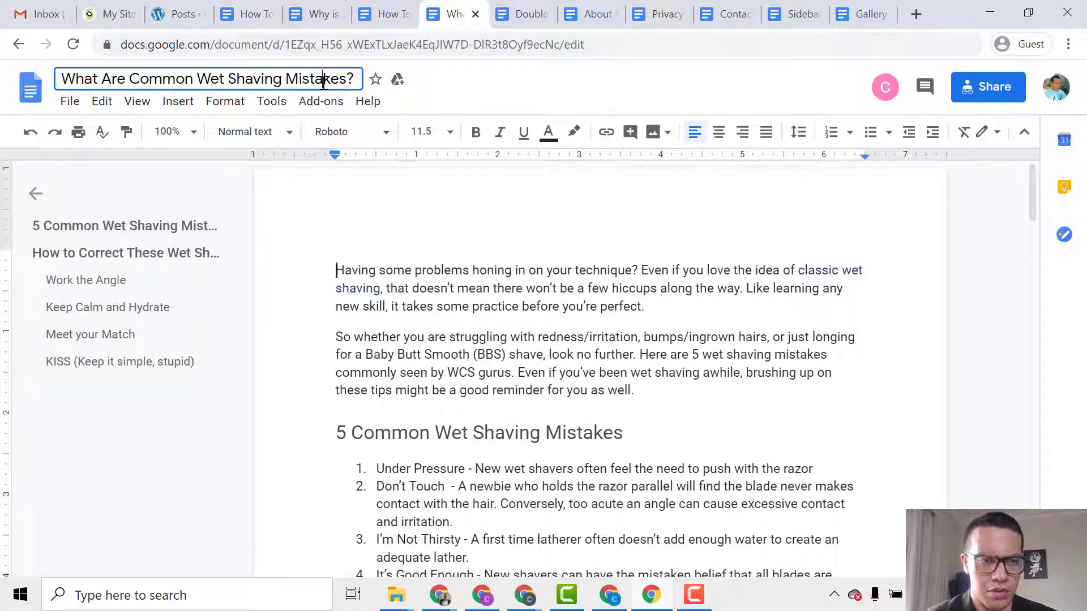
{"action": "double_click", "coordinate": [321, 76]}
{"action": "triple_click", "coordinate": [321, 77]}
{"action": "key", "text": "ctrl+c"}
{"action": "left_click", "coordinate": [178, 13]}
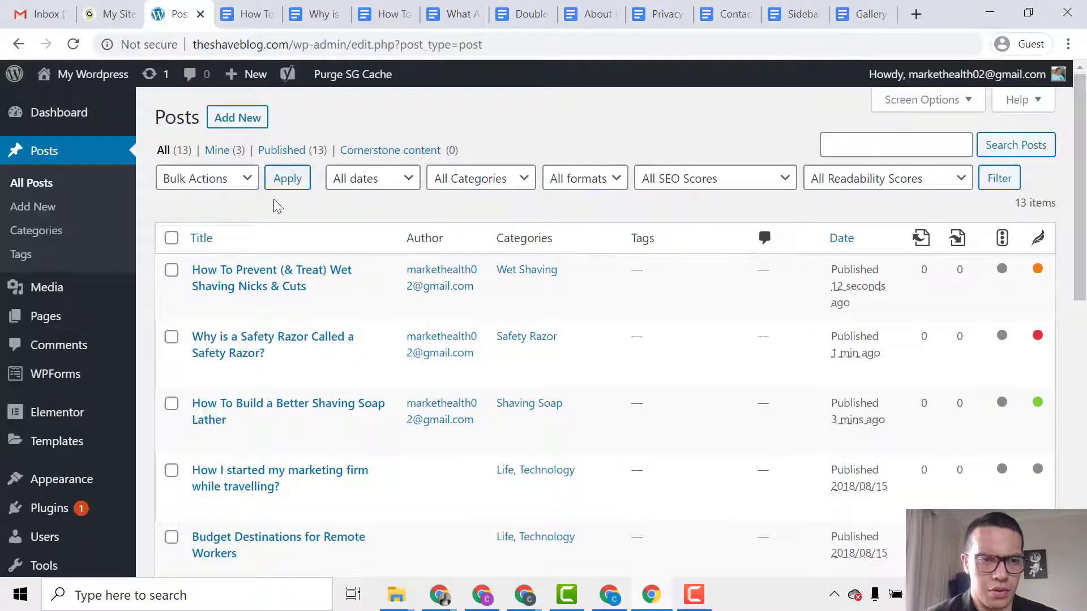
{"action": "left_click", "coordinate": [250, 126]}
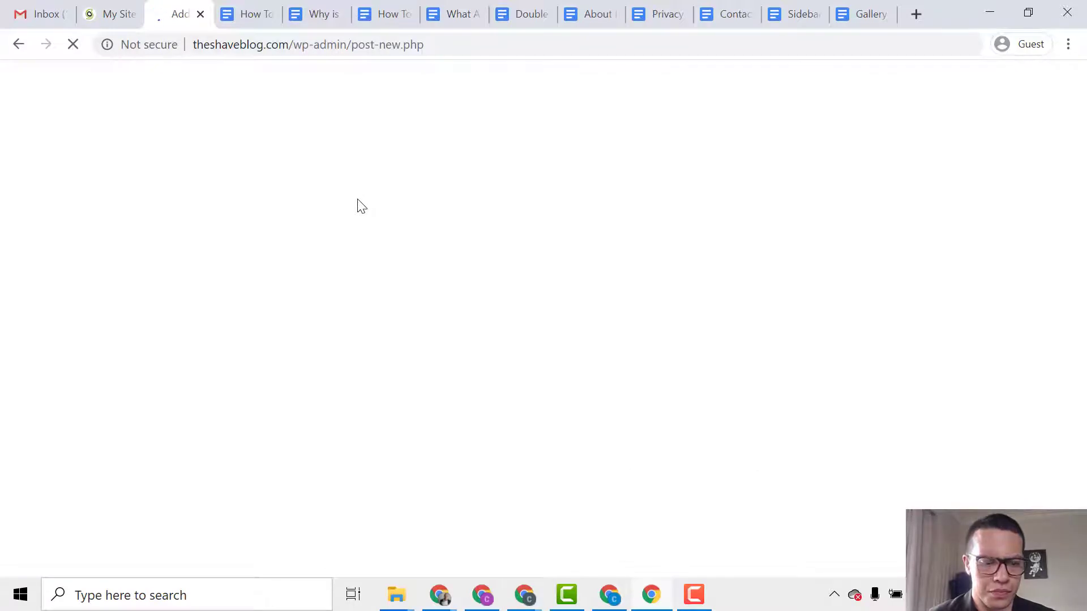
{"action": "key", "text": "ctrl+v"}
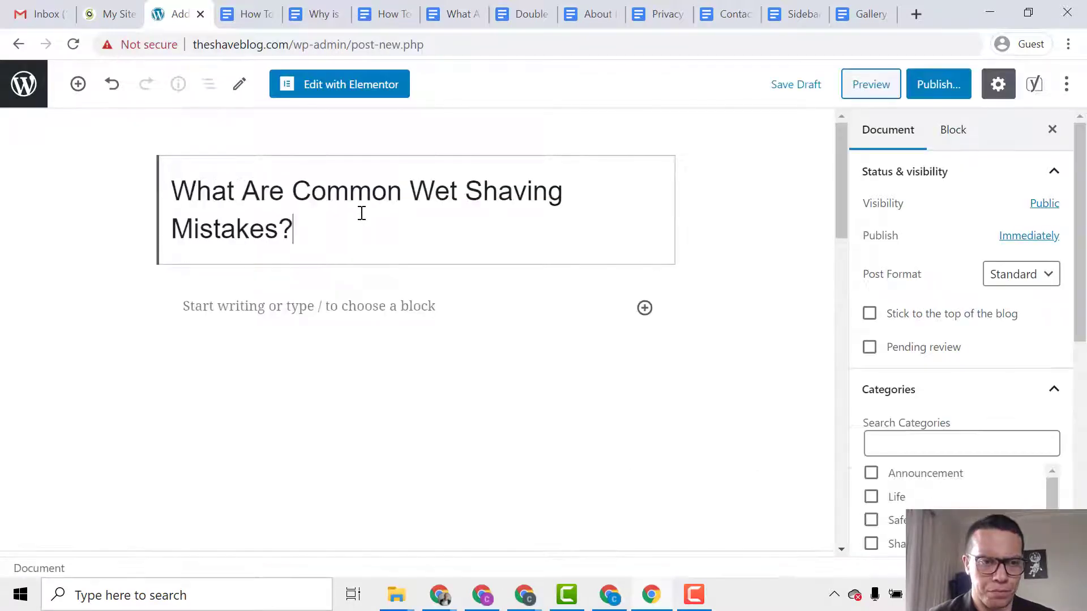
Copy the article body from the Docs document into the post body.
{"action": "left_click", "coordinate": [362, 294]}
{"action": "left_click", "coordinate": [451, 7]}
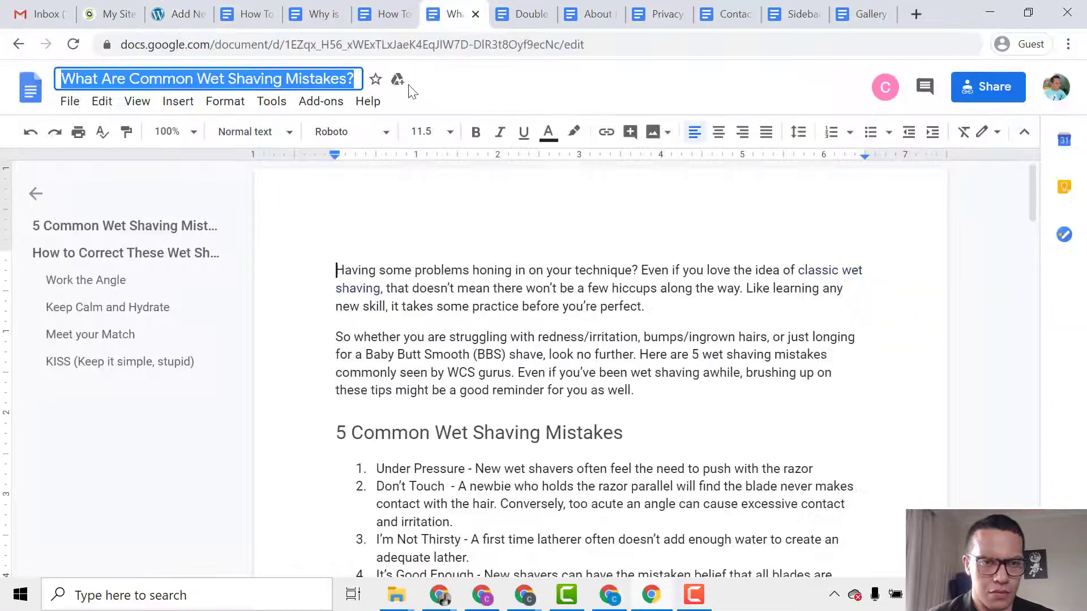
{"action": "left_click", "coordinate": [358, 272]}
{"action": "left_click_drag", "start_coordinate": [340, 272], "coordinate": [622, 521]}
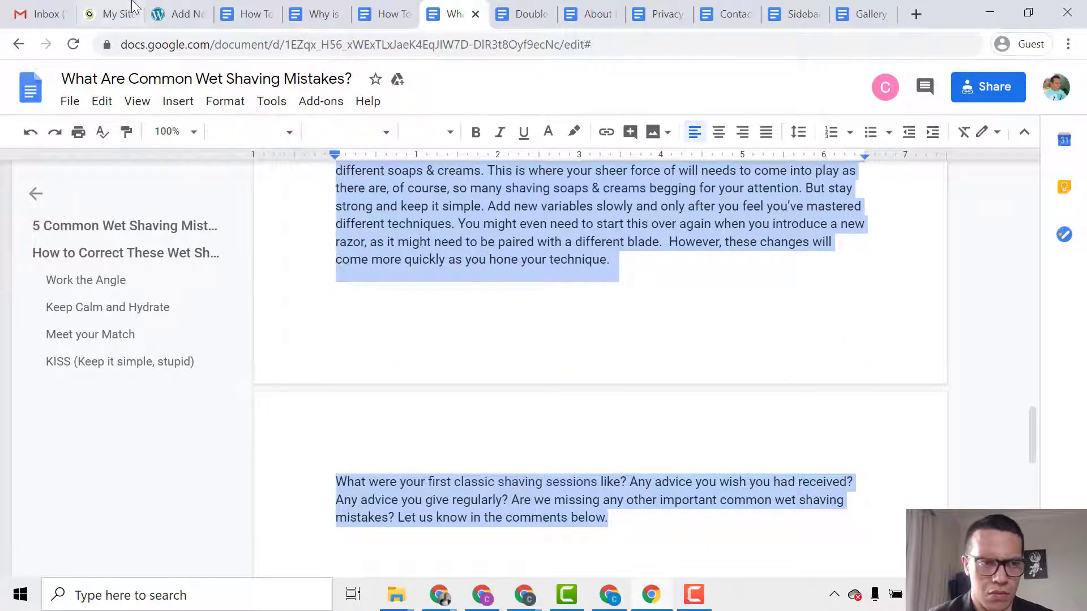
{"action": "left_click", "coordinate": [180, 13]}
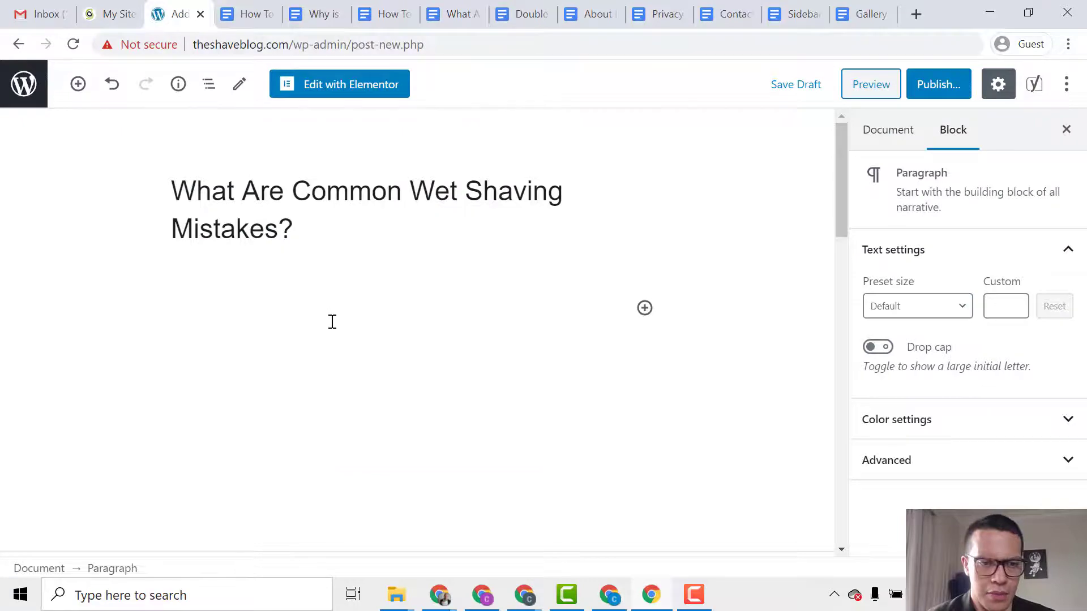
{"action": "key", "text": "ctrl+v"}
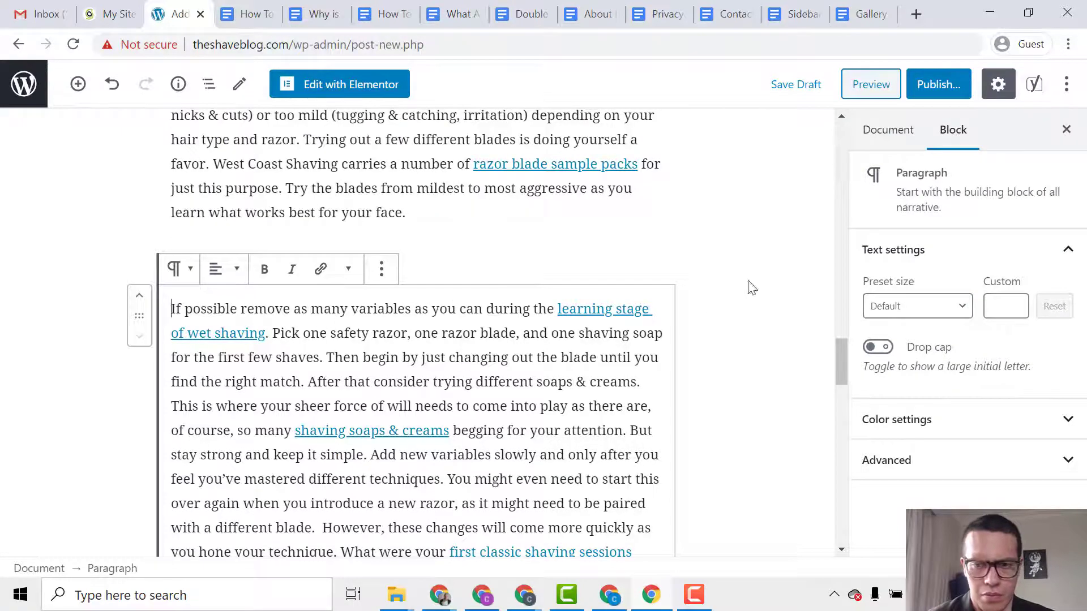
Upload the what-are-common-wet-shaving-mistakes image and set it as the post's featured image.
{"action": "left_click", "coordinate": [888, 131]}
{"action": "scroll", "coordinate": [892, 301], "scroll_direction": "down", "scroll_amount": 5}
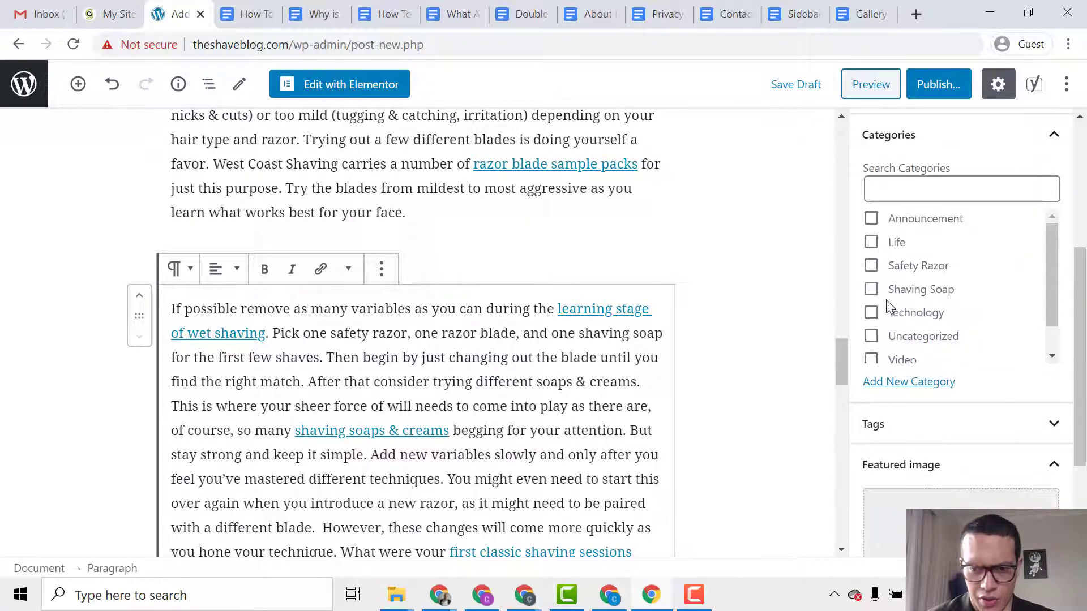
{"action": "scroll", "coordinate": [759, 294], "scroll_direction": "up", "scroll_amount": 9}
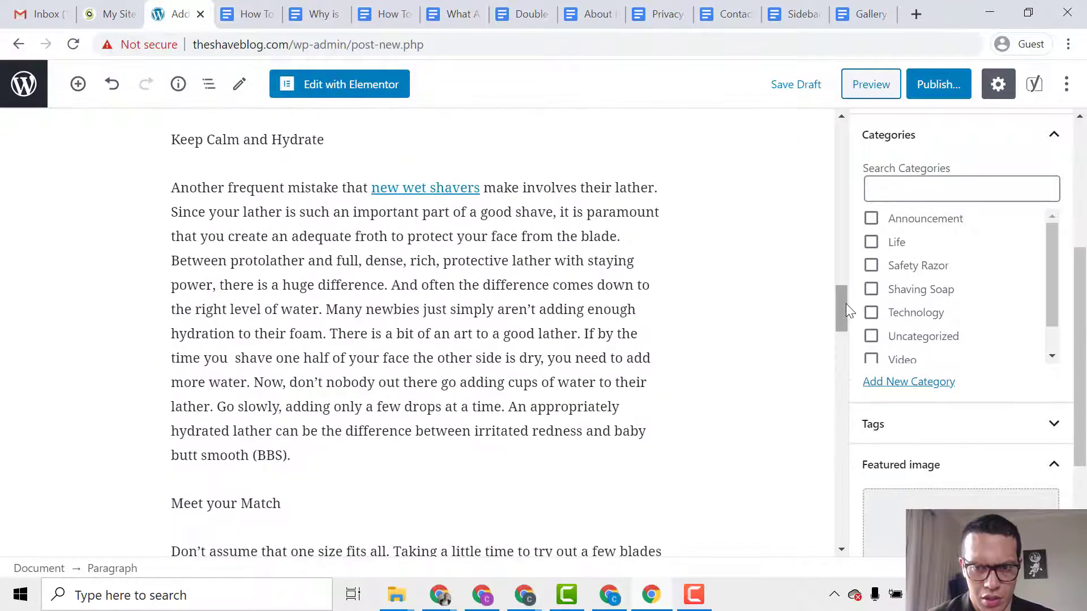
{"action": "left_click_drag", "start_coordinate": [837, 288], "coordinate": [819, 139]}
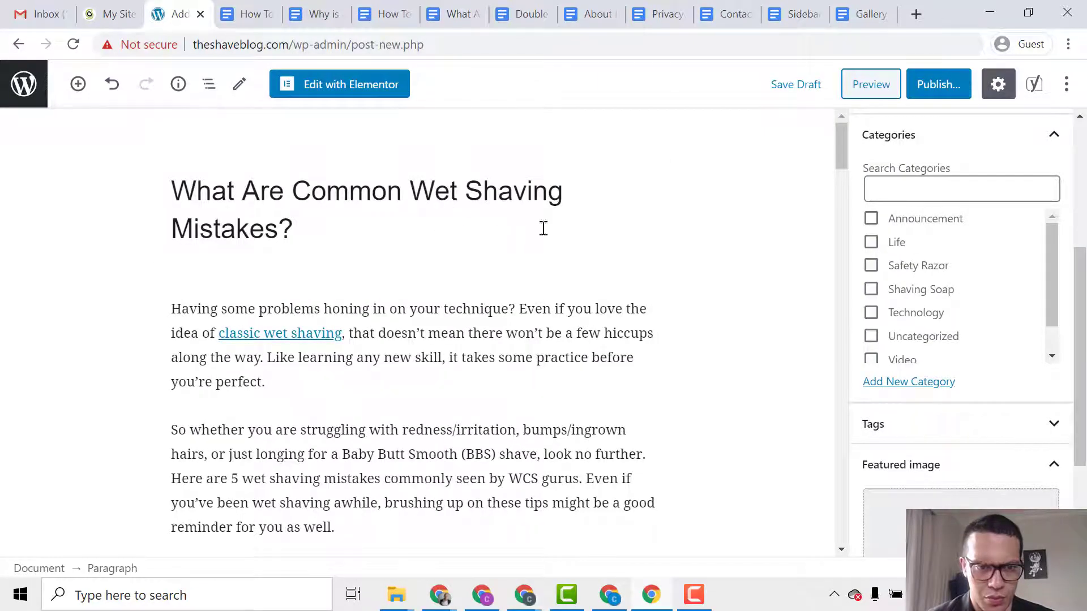
{"action": "scroll", "coordinate": [898, 318], "scroll_direction": "down", "scroll_amount": 3}
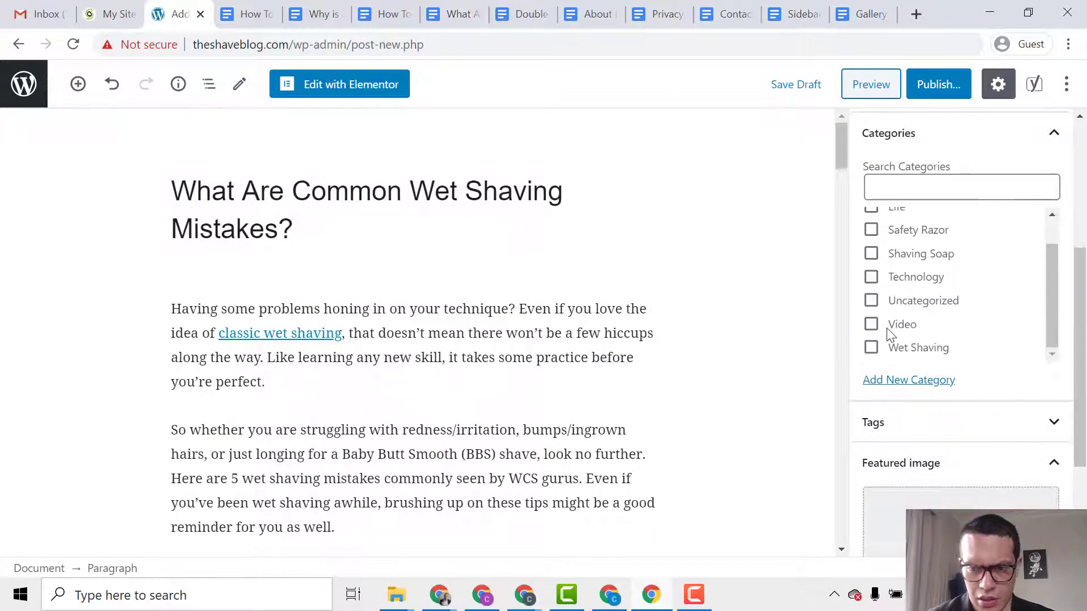
{"action": "scroll", "coordinate": [922, 395], "scroll_direction": "down", "scroll_amount": 1}
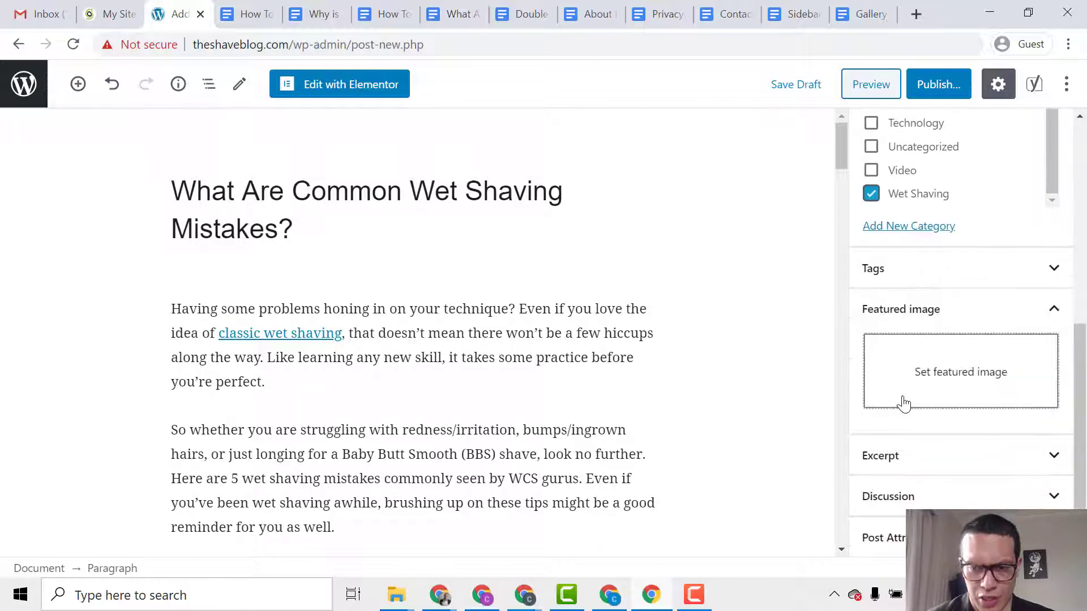
{"action": "left_click", "coordinate": [904, 400]}
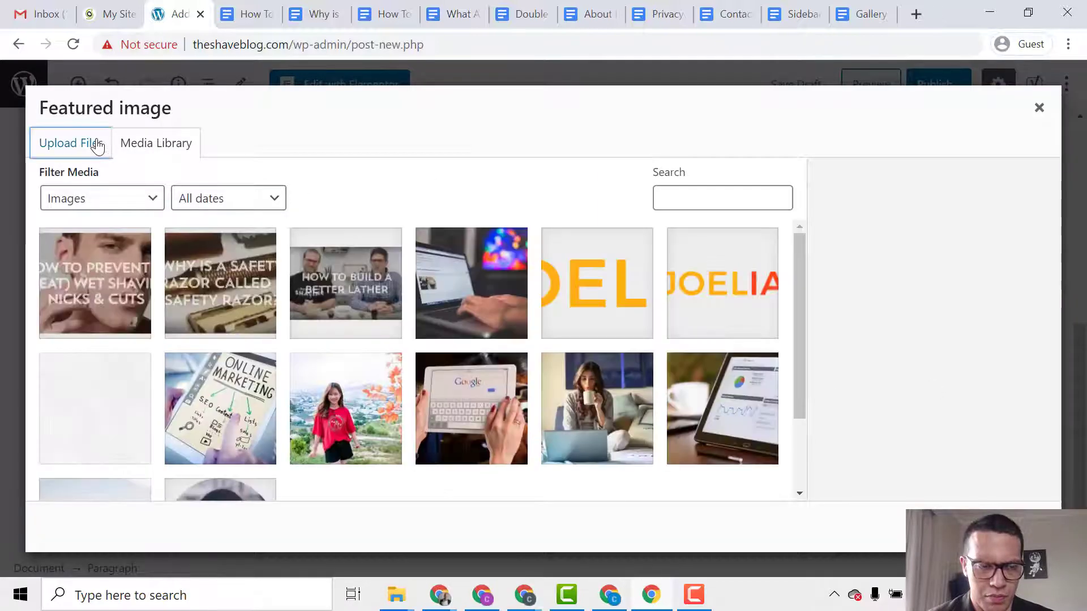
{"action": "left_click", "coordinate": [97, 145]}
{"action": "left_click", "coordinate": [576, 364]}
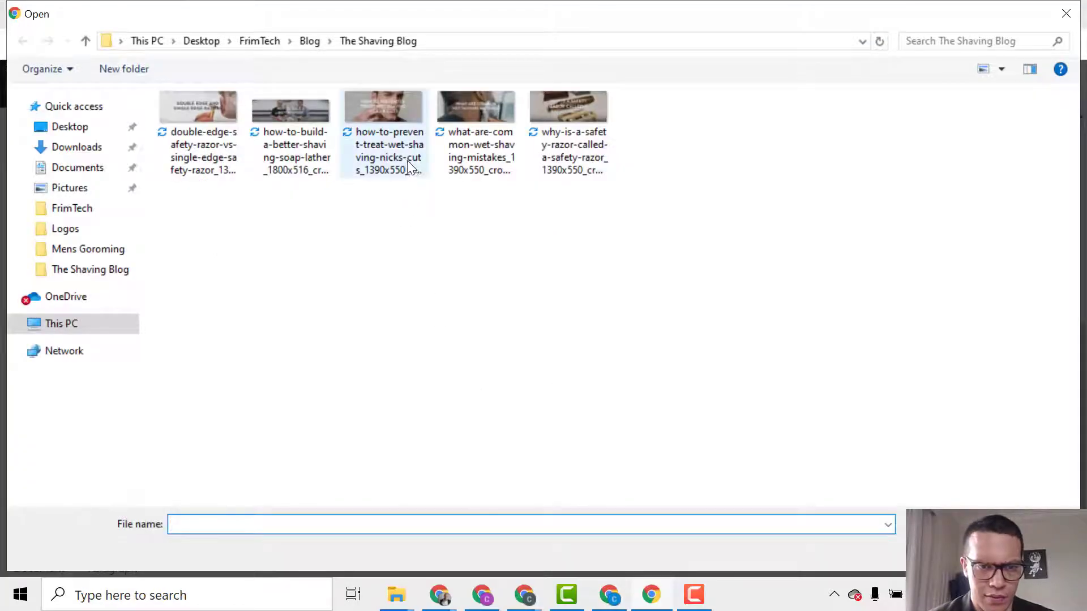
{"action": "double_click", "coordinate": [469, 164]}
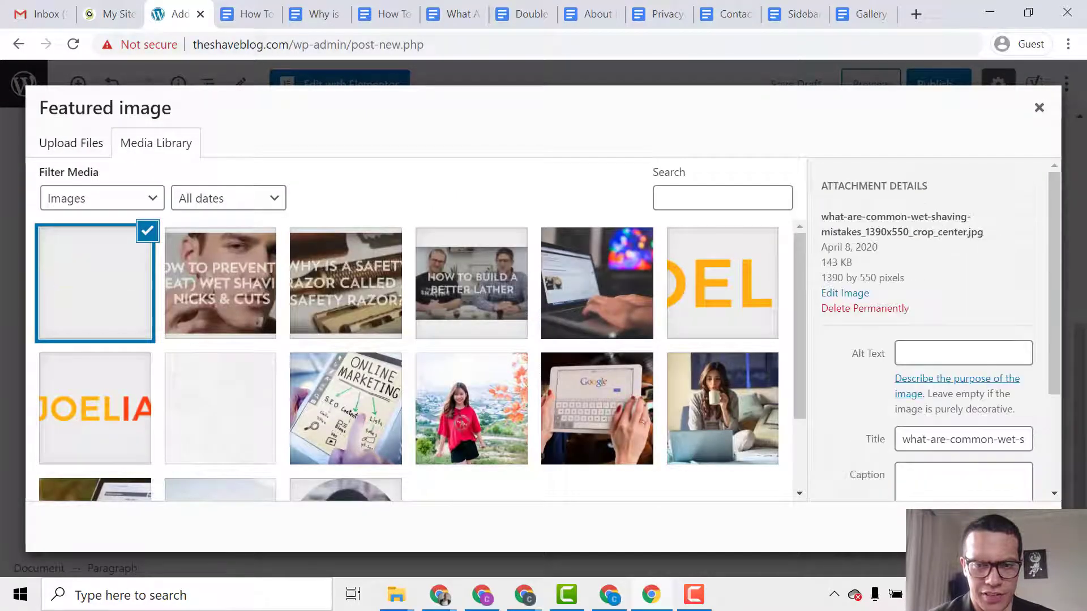
{"action": "left_click", "coordinate": [1019, 527]}
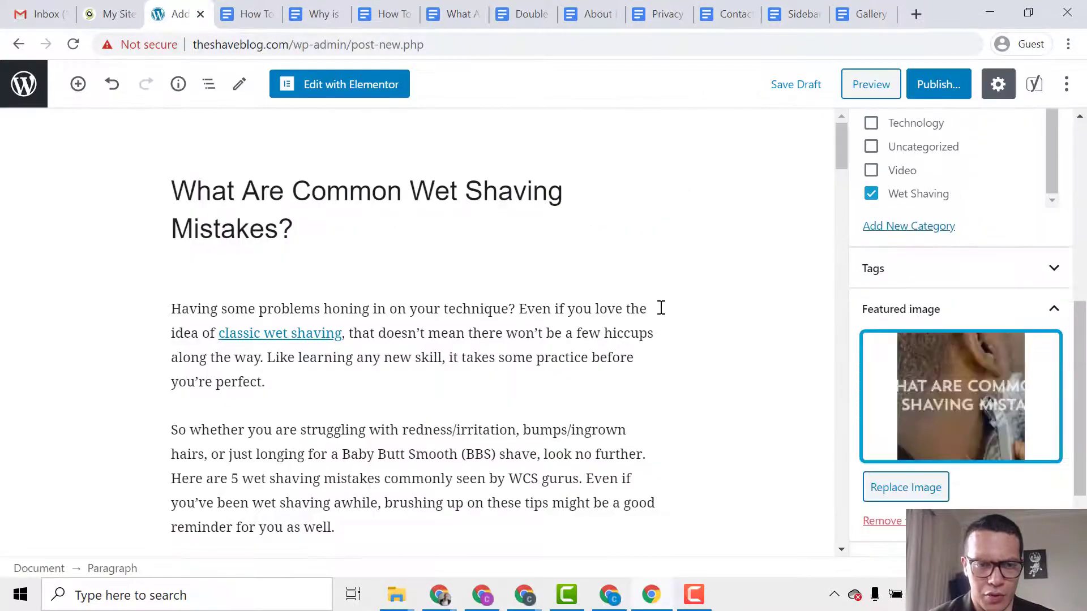
Publish the mistakes post and look over the live post in a new tab.
{"action": "left_click", "coordinate": [931, 90]}
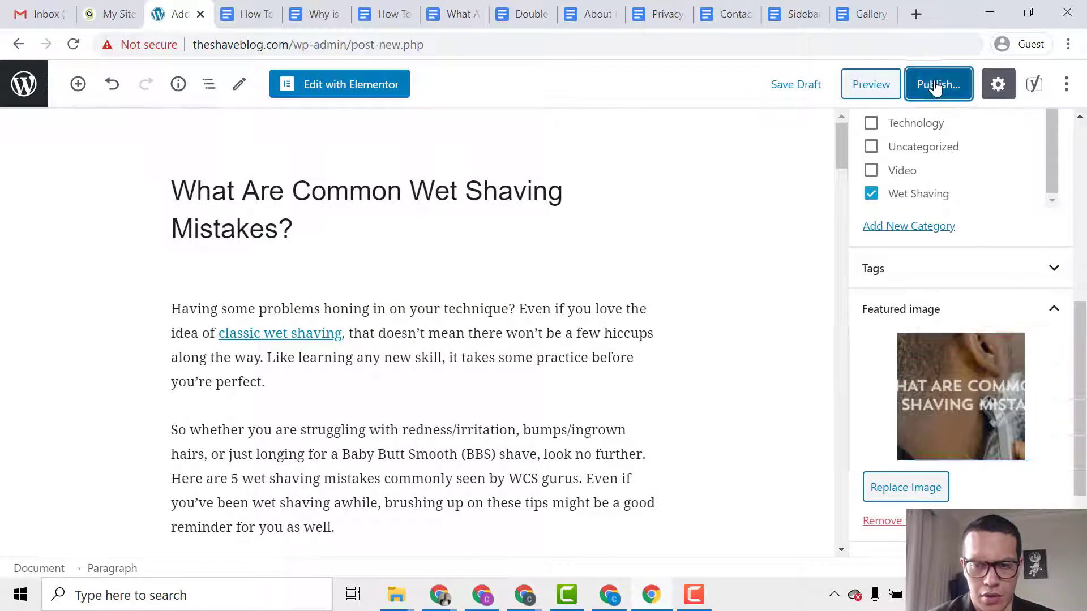
{"action": "left_click", "coordinate": [953, 85]}
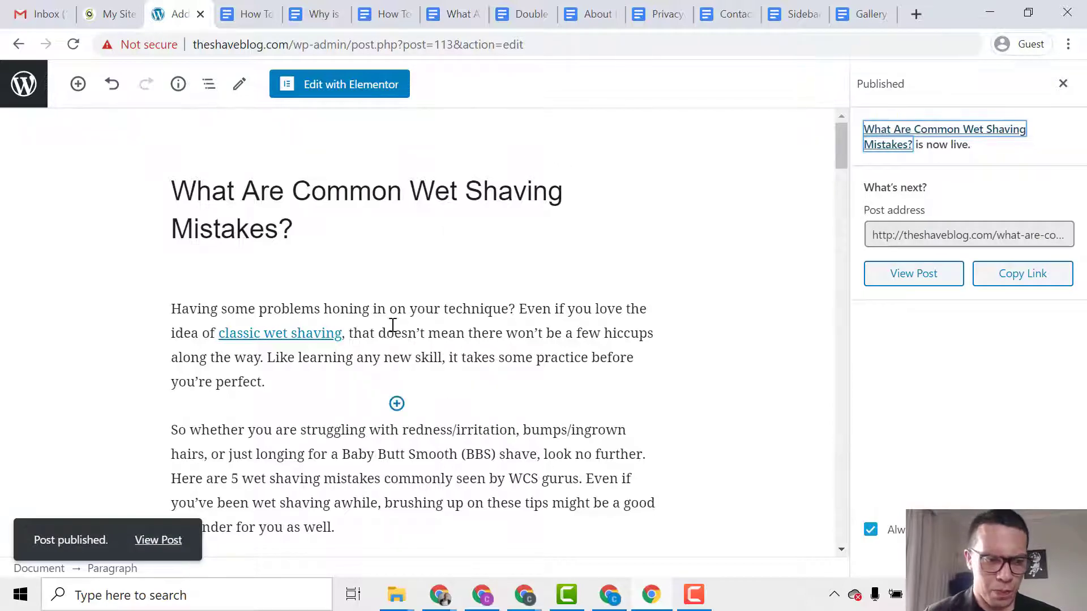
{"action": "middle_click", "coordinate": [158, 540]}
{"action": "left_click", "coordinate": [232, 11]}
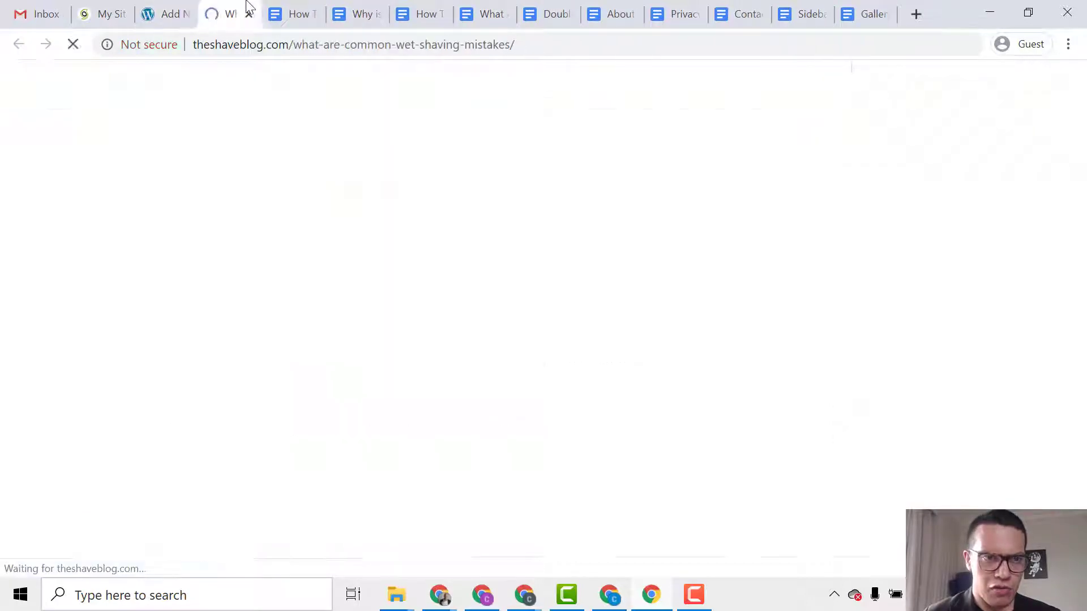
{"action": "scroll", "coordinate": [249, 204], "scroll_direction": "down", "scroll_amount": 7}
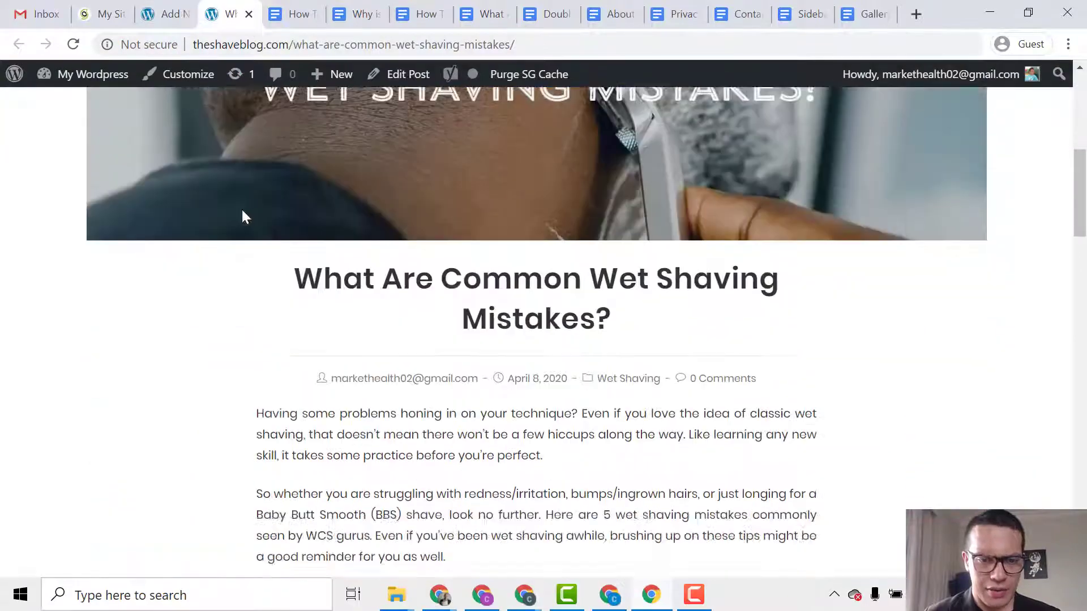
{"action": "scroll", "coordinate": [244, 217], "scroll_direction": "down", "scroll_amount": 20}
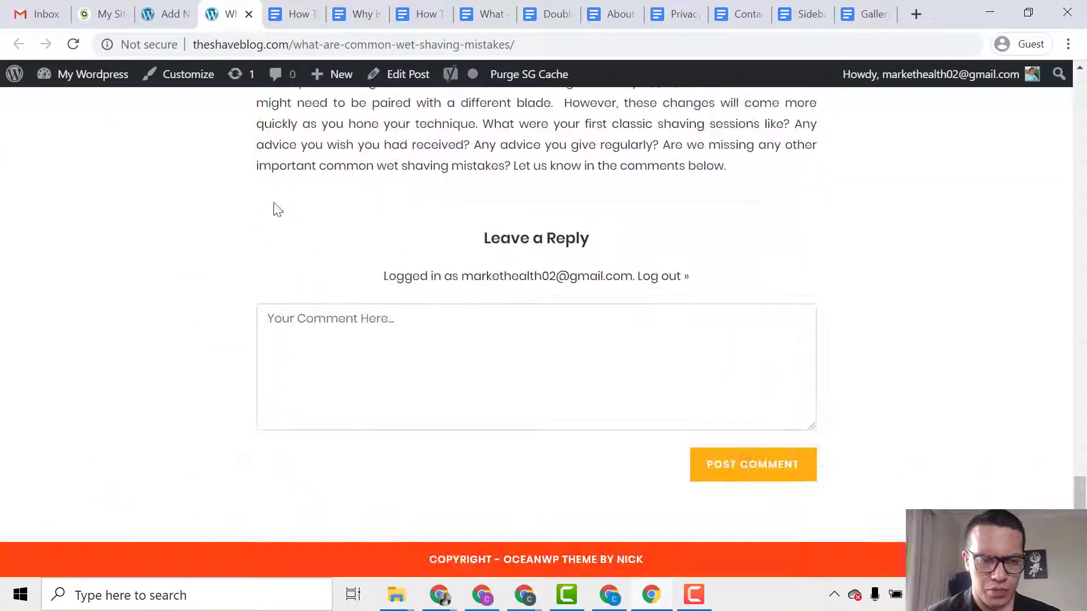
{"action": "left_click", "coordinate": [166, 12]}
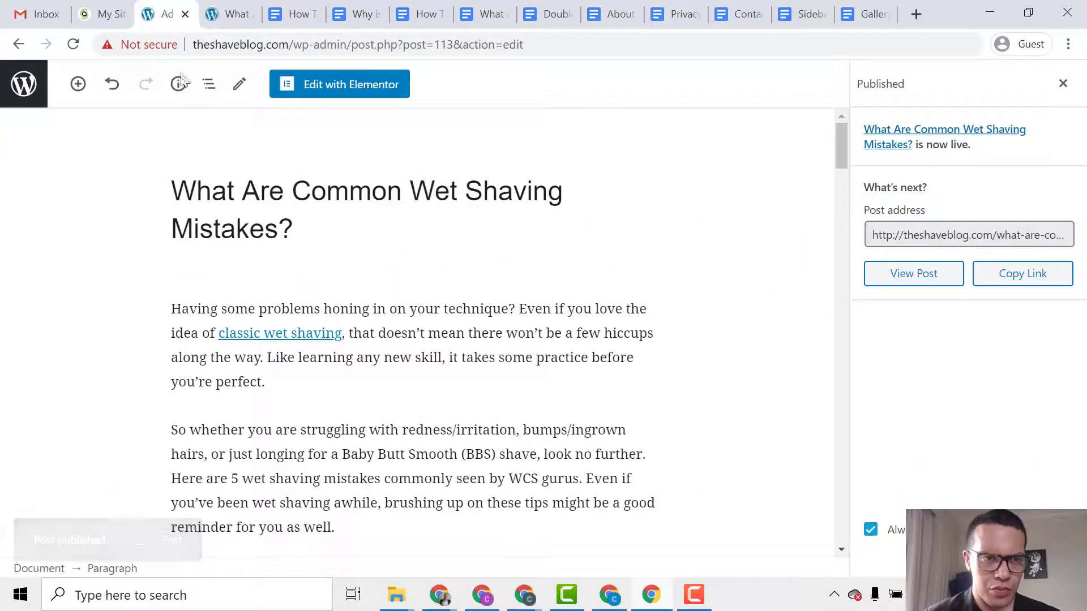
Start a new blank post from the dashboard and locate the Double Edge Safety Razor doc.
{"action": "left_click", "coordinate": [32, 84]}
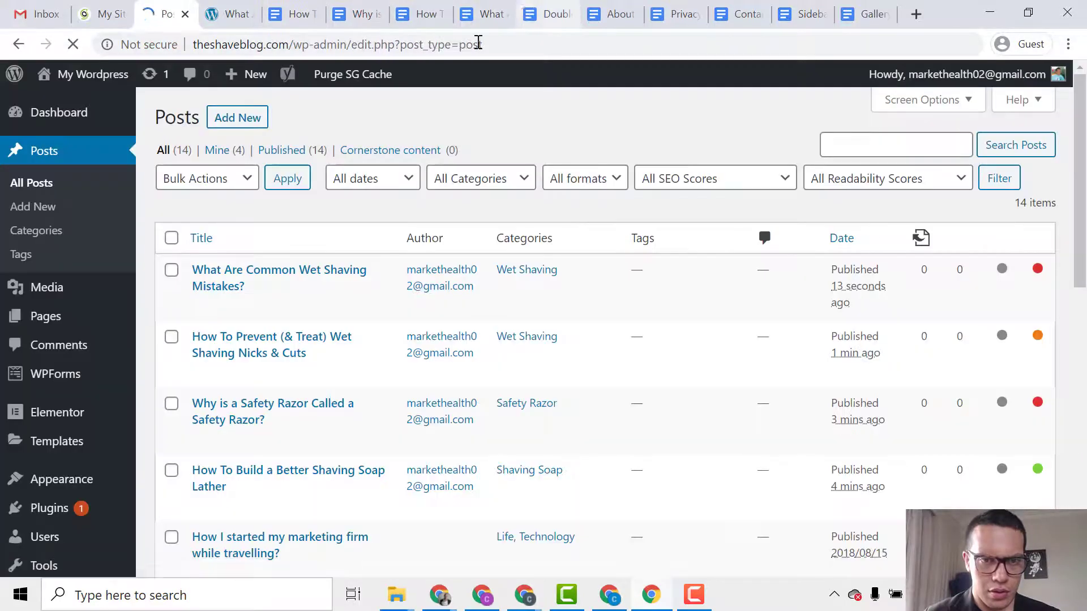
{"action": "left_click", "coordinate": [244, 120]}
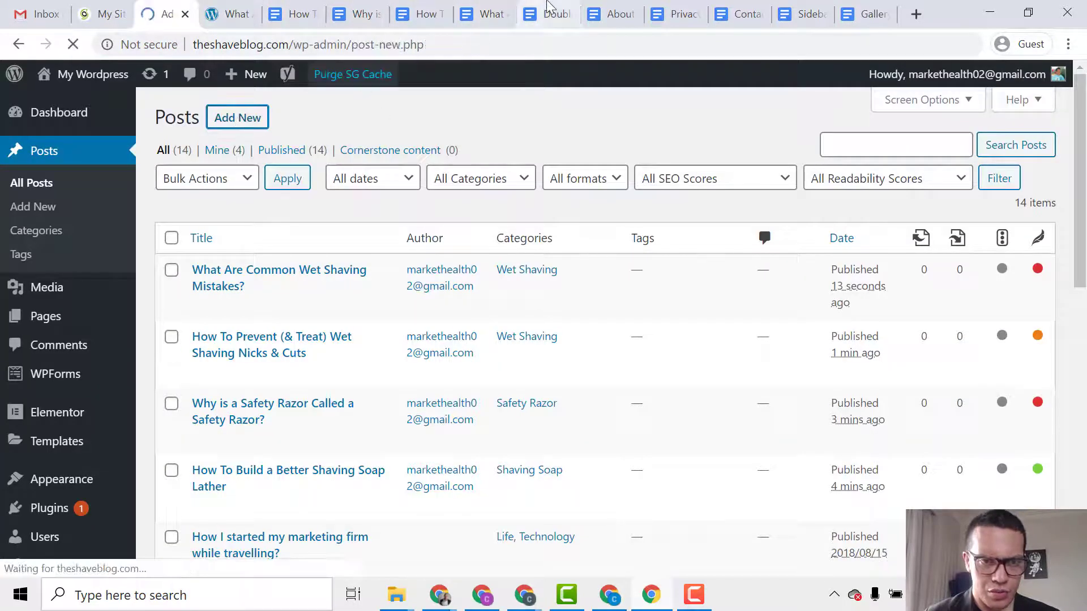
{"action": "left_click", "coordinate": [552, 11]}
{"action": "left_click", "coordinate": [486, 13]}
Paste the 'Double Edge Safety Razor vs Single Edge Safety Razor' doc title into the post title.
{"action": "left_click", "coordinate": [552, 9]}
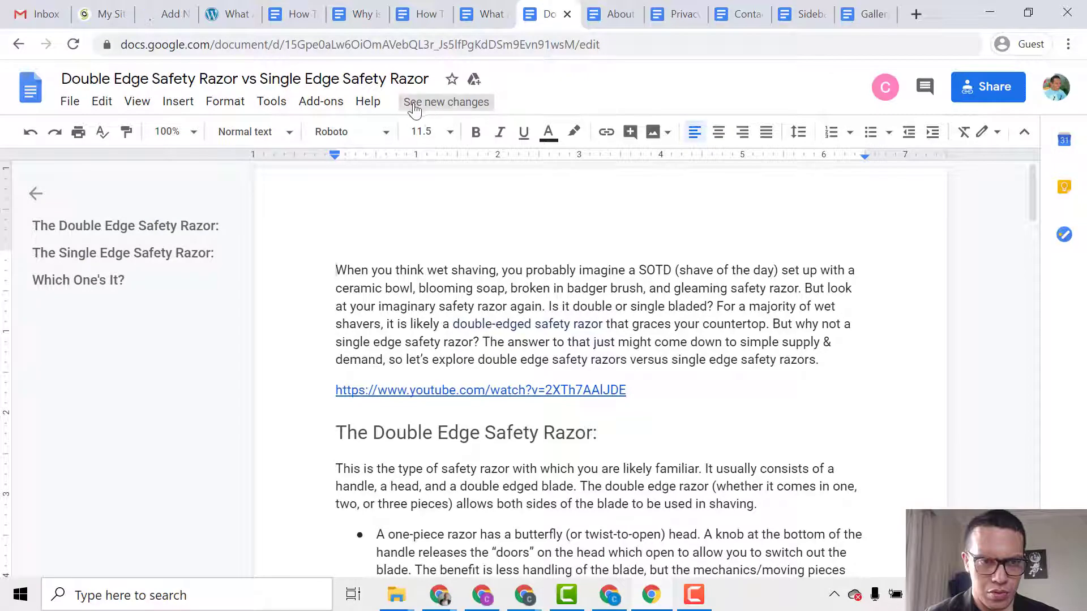
{"action": "left_click", "coordinate": [389, 80]}
{"action": "key", "text": "ctrl+c"}
{"action": "left_click", "coordinate": [166, 14]}
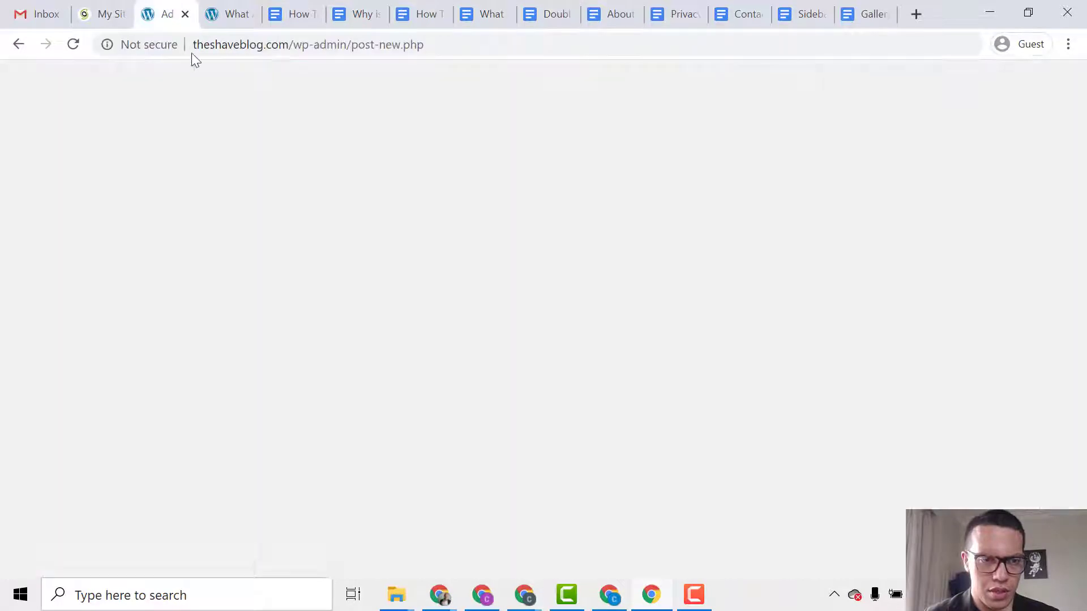
{"action": "key", "text": "ctrl+v"}
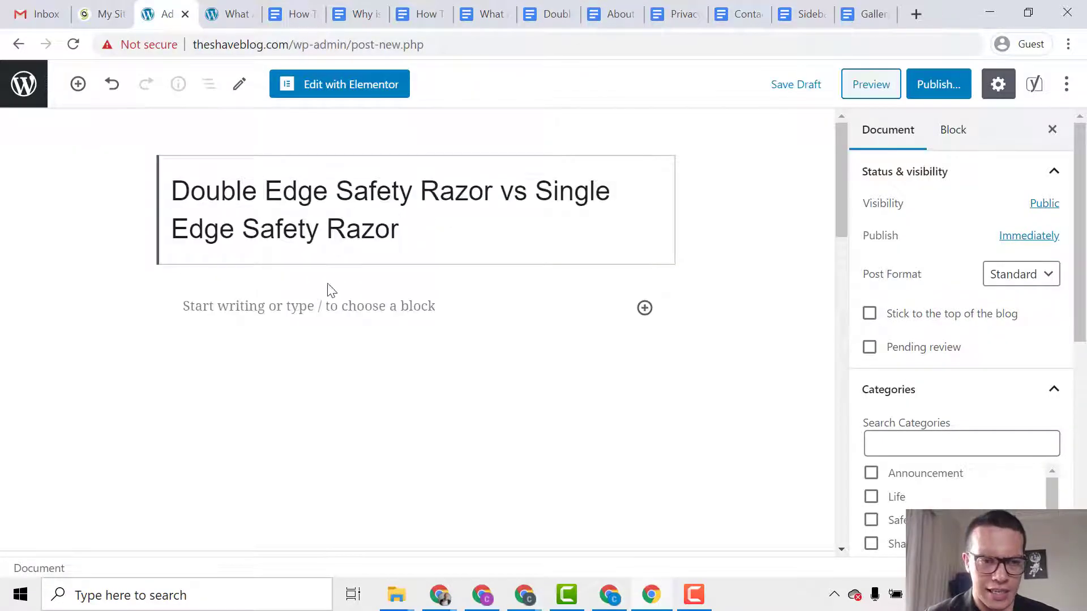
Select and copy the article body in Google Docs, then return to the post editor.
{"action": "left_click", "coordinate": [328, 306]}
{"action": "left_click", "coordinate": [546, 14]}
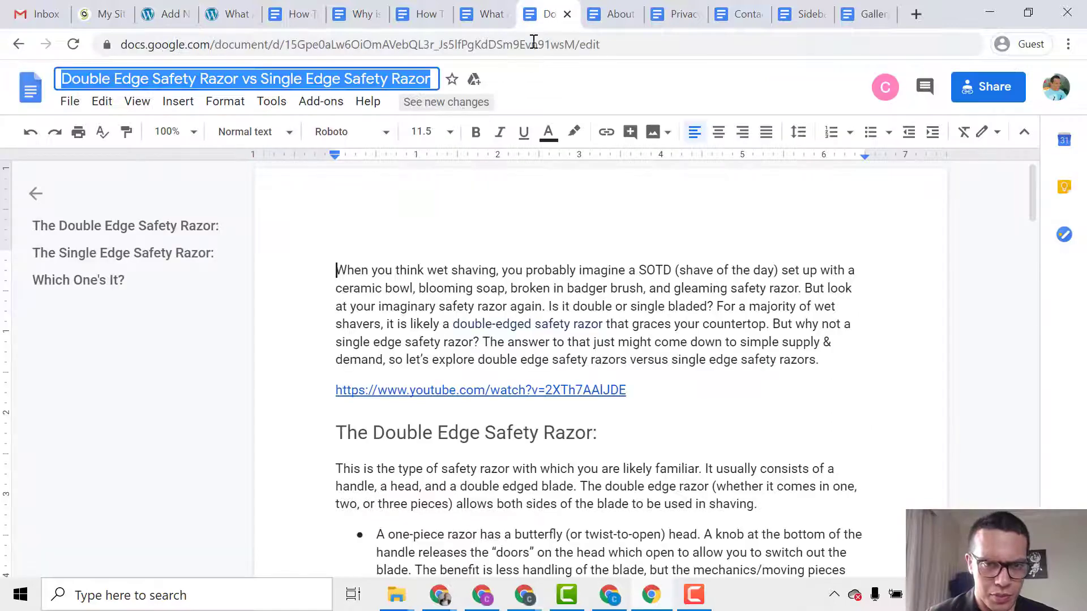
{"action": "left_click", "coordinate": [332, 272]}
{"action": "left_click_drag", "start_coordinate": [332, 272], "coordinate": [727, 487]}
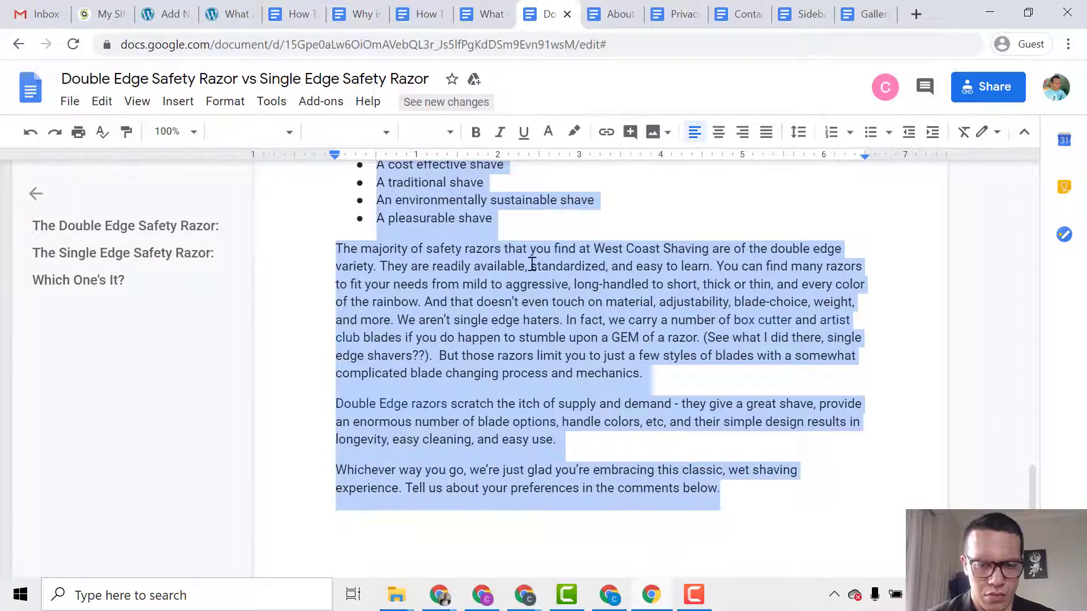
{"action": "left_click", "coordinate": [101, 14]}
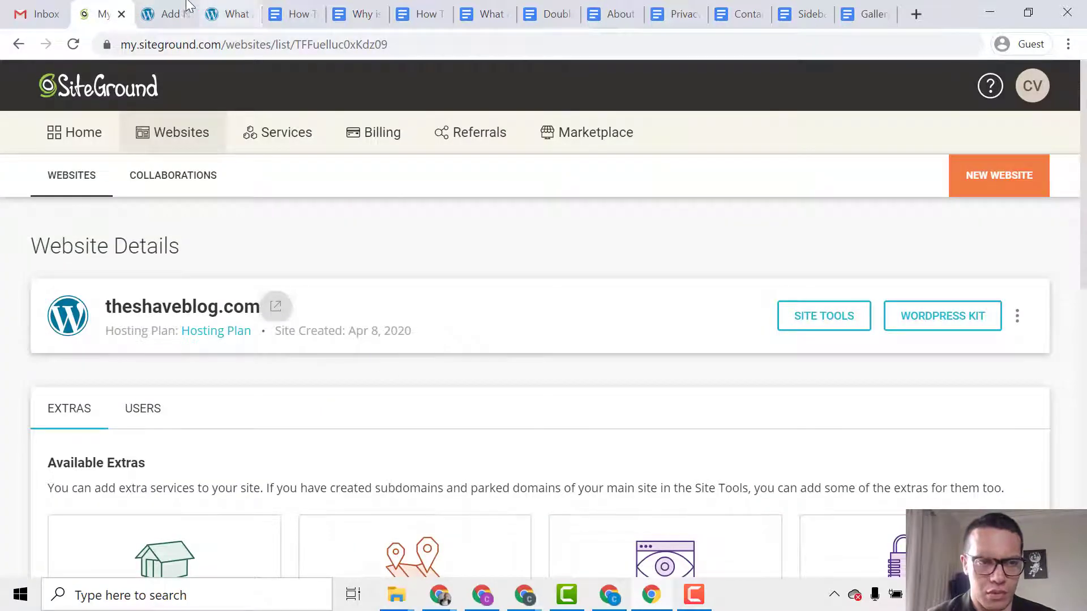
{"action": "left_click", "coordinate": [165, 14]}
{"action": "key", "text": "BackSpace"}
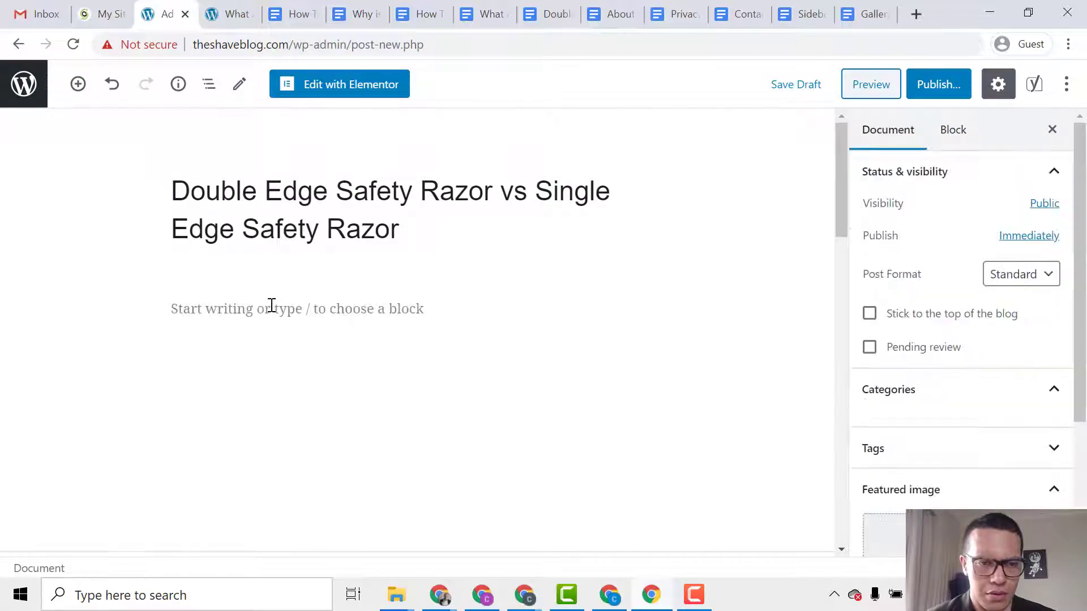
Review the pasted article body and the post's document settings, including the Safety Razor category.
{"action": "left_click", "coordinate": [271, 305]}
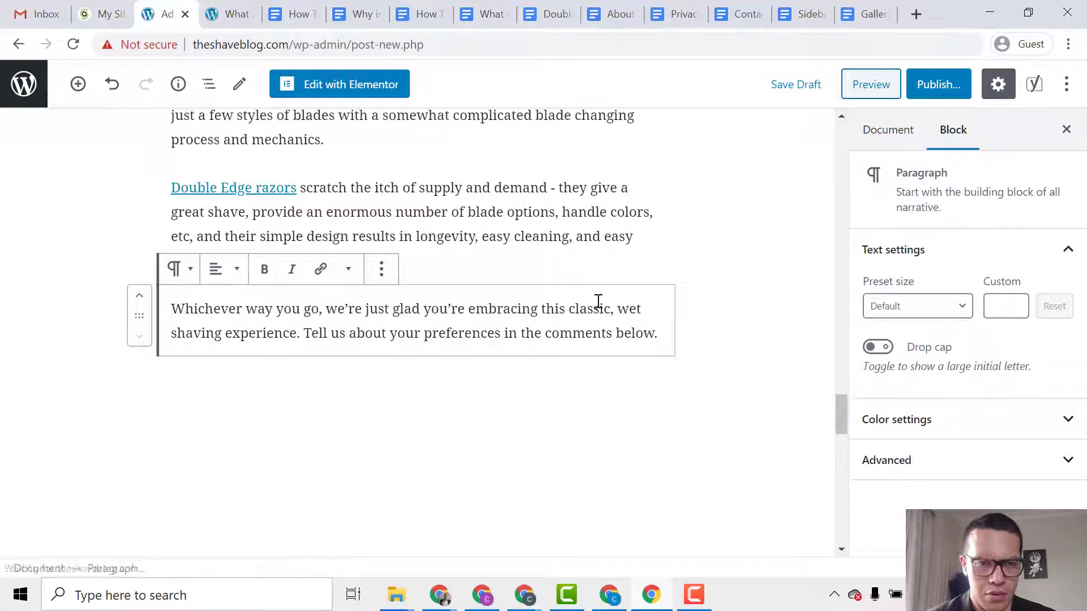
{"action": "left_click_drag", "start_coordinate": [841, 414], "coordinate": [841, 192]}
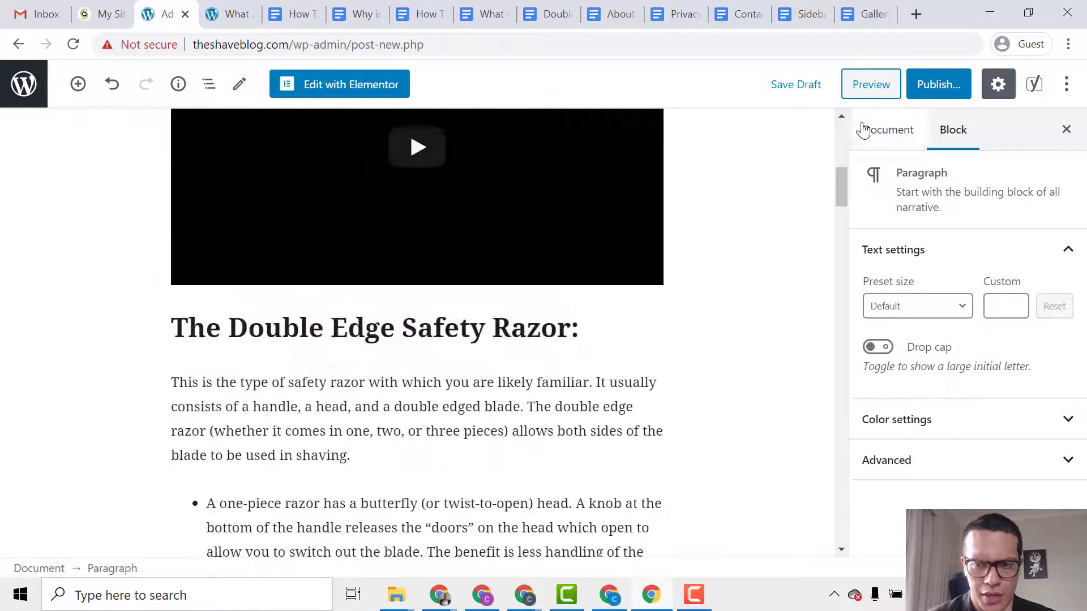
{"action": "left_click", "coordinate": [888, 129]}
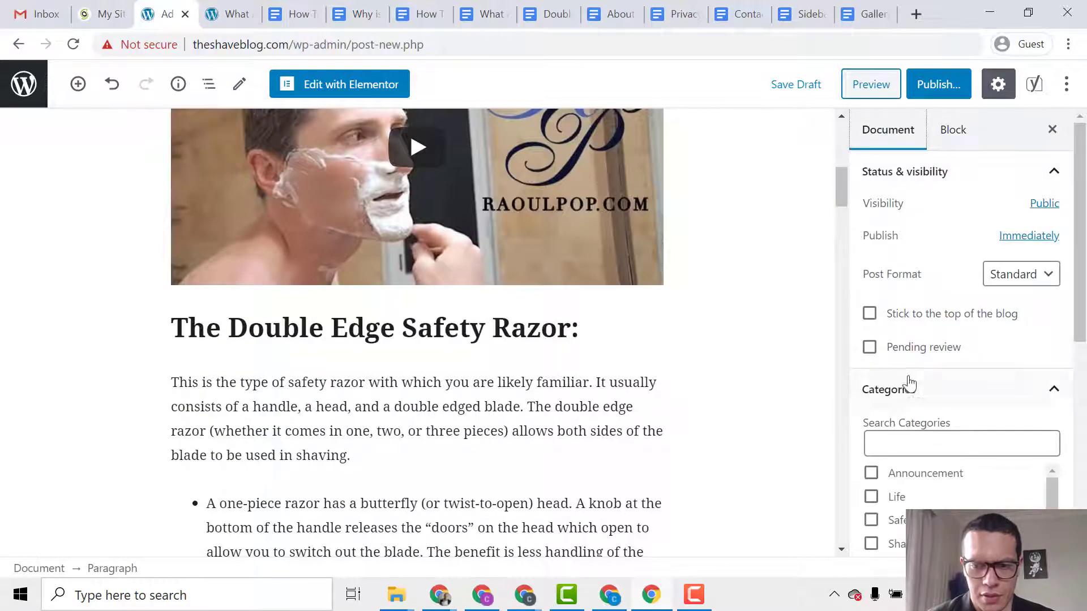
{"action": "scroll", "coordinate": [909, 385], "scroll_direction": "down", "scroll_amount": 3}
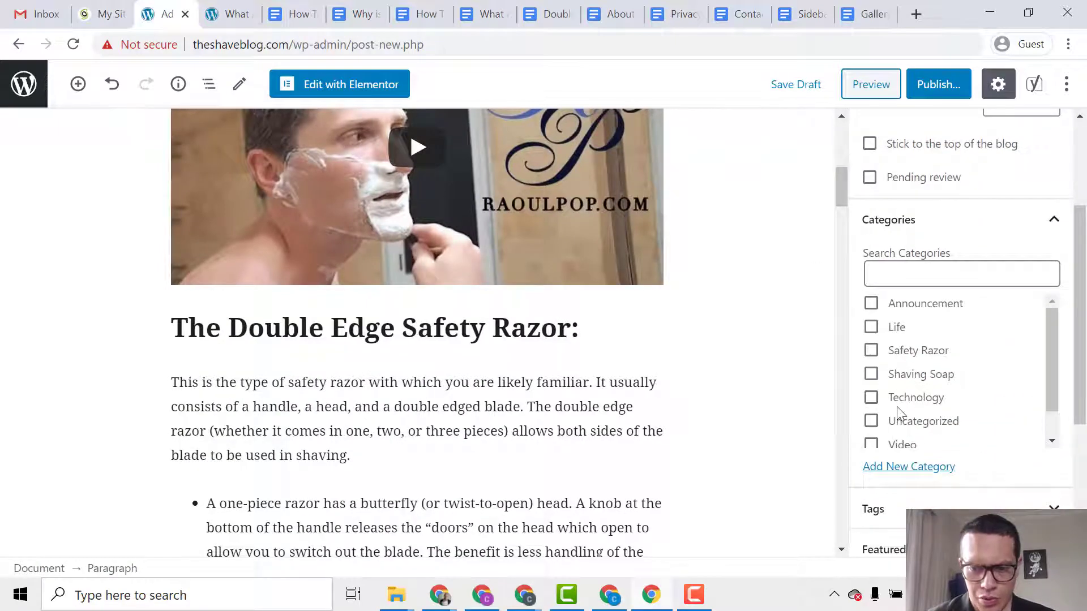
{"action": "scroll", "coordinate": [902, 403], "scroll_direction": "down", "scroll_amount": 1}
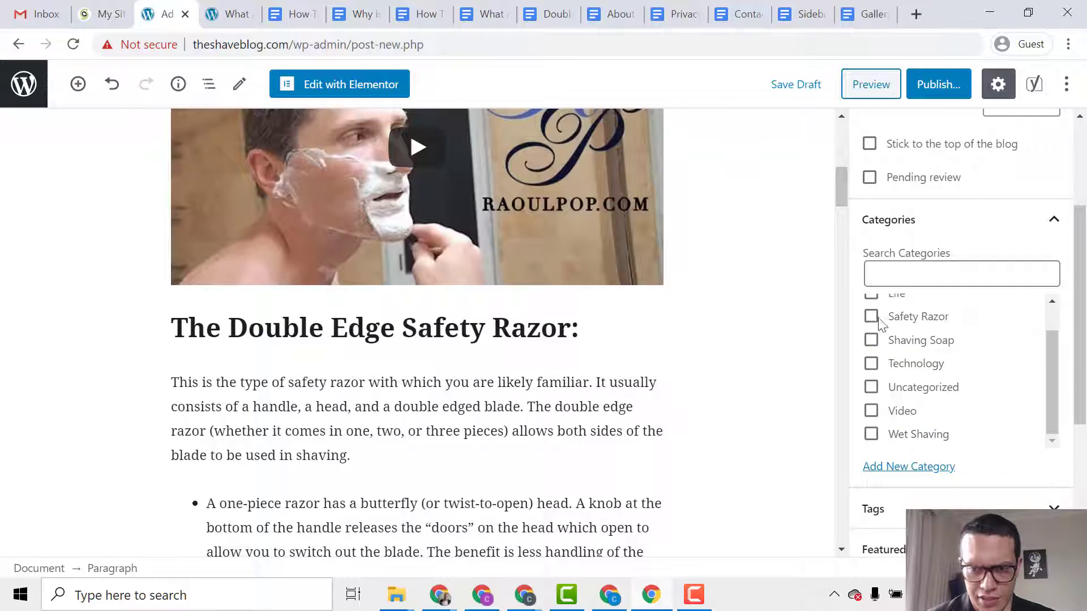
{"action": "scroll", "coordinate": [754, 330], "scroll_direction": "up", "scroll_amount": 7}
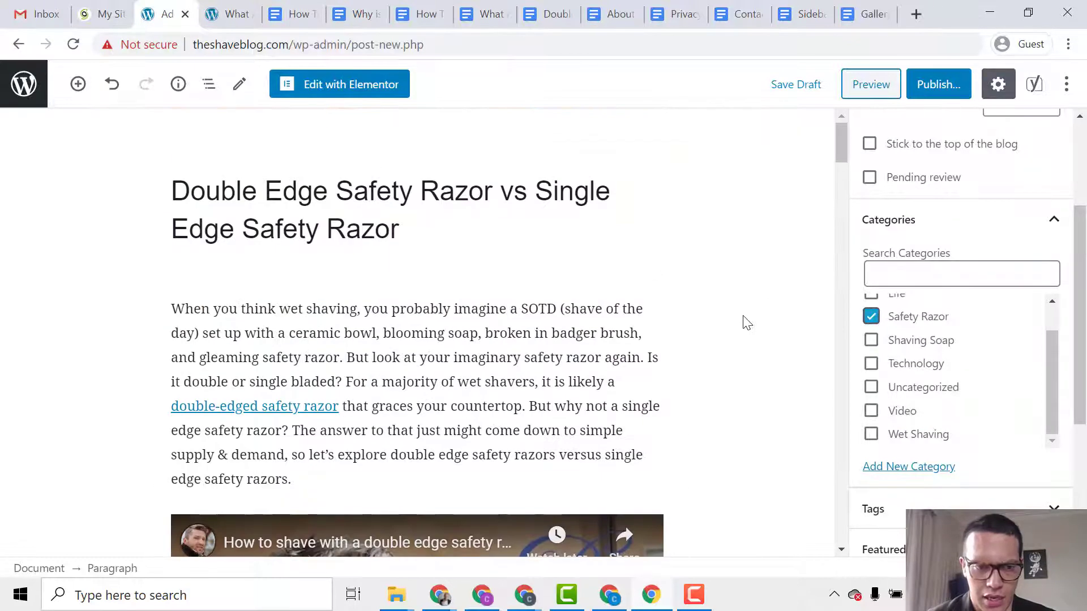
{"action": "scroll", "coordinate": [1047, 339], "scroll_direction": "down", "scroll_amount": 4}
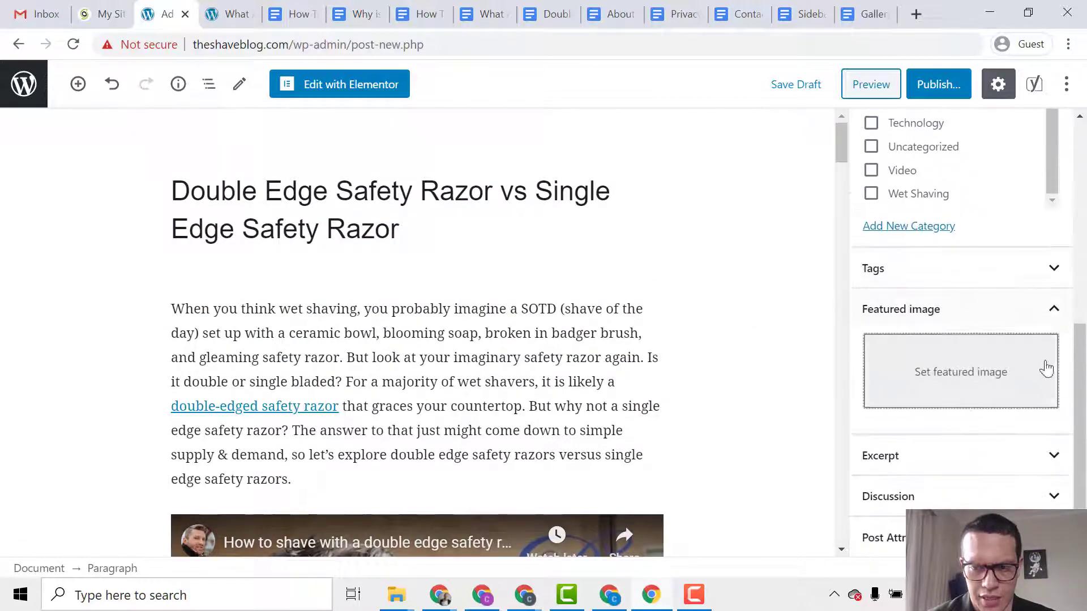
Upload the double-edge-vs-single-edge razor image as featured image and select the embedded video.
{"action": "left_click", "coordinate": [1021, 372]}
{"action": "left_click", "coordinate": [102, 148]}
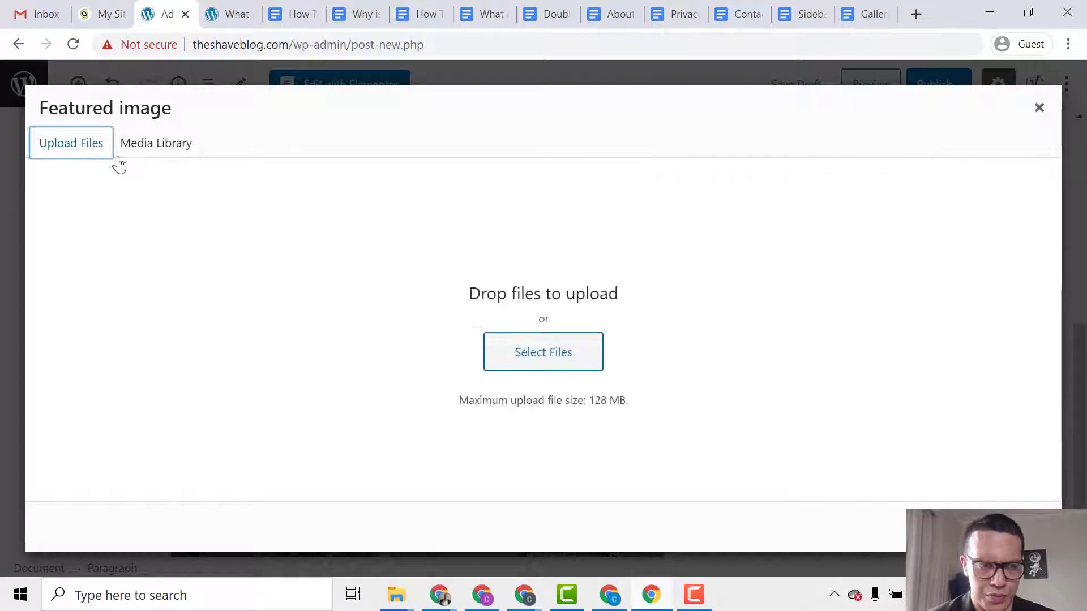
{"action": "left_click", "coordinate": [550, 347]}
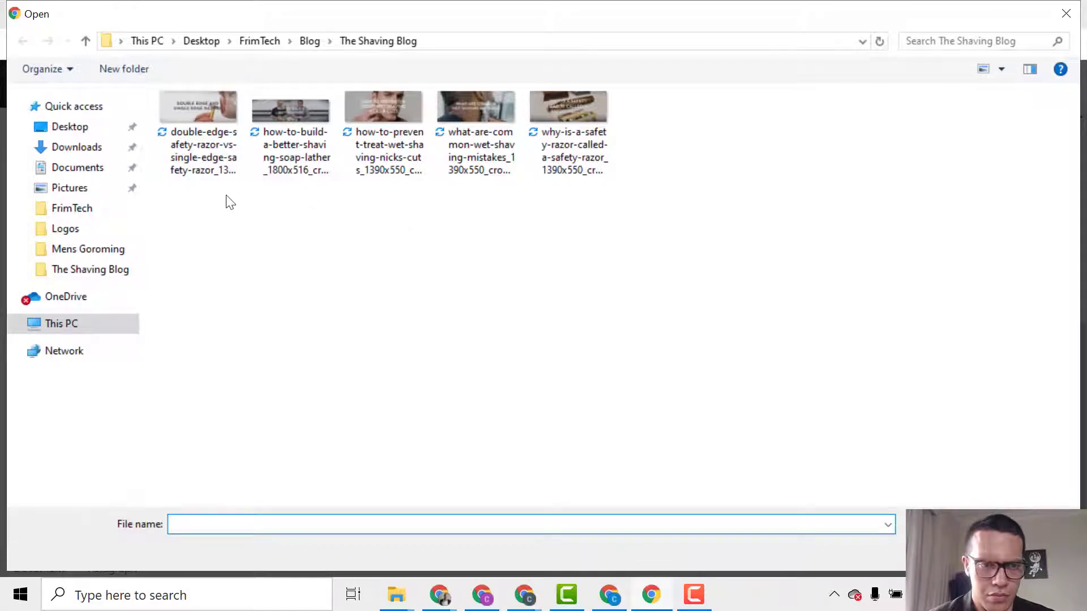
{"action": "double_click", "coordinate": [204, 157]}
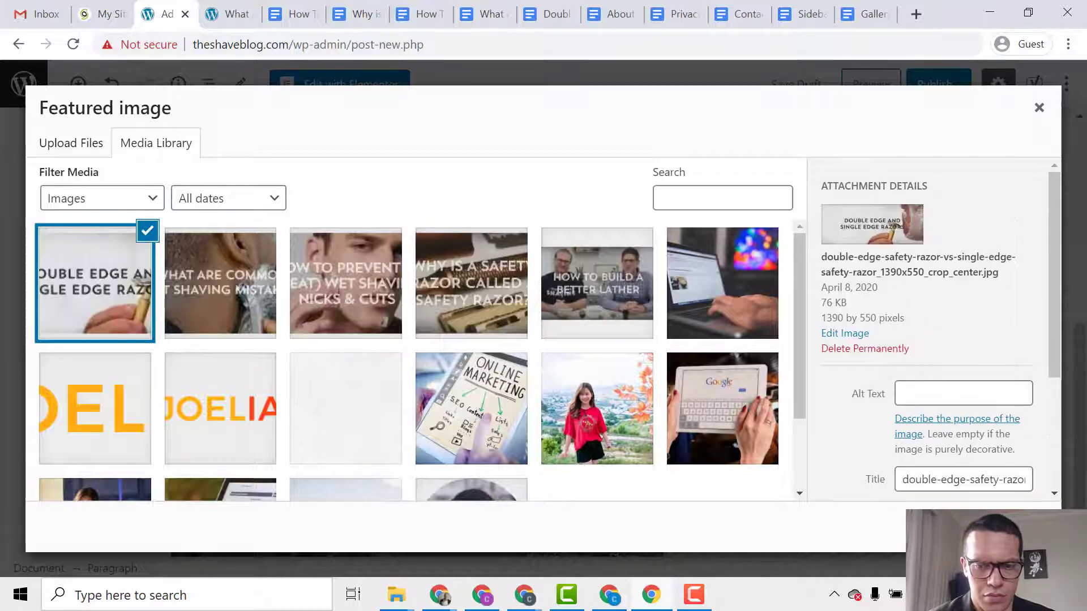
{"action": "left_click", "coordinate": [1018, 527]}
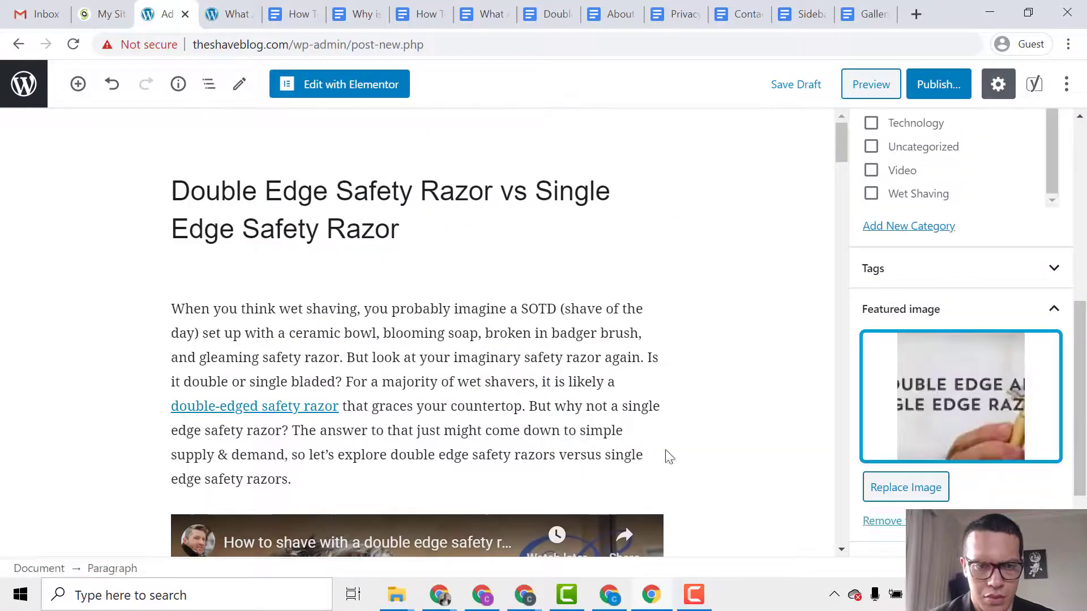
{"action": "scroll", "coordinate": [577, 413], "scroll_direction": "down", "scroll_amount": 7}
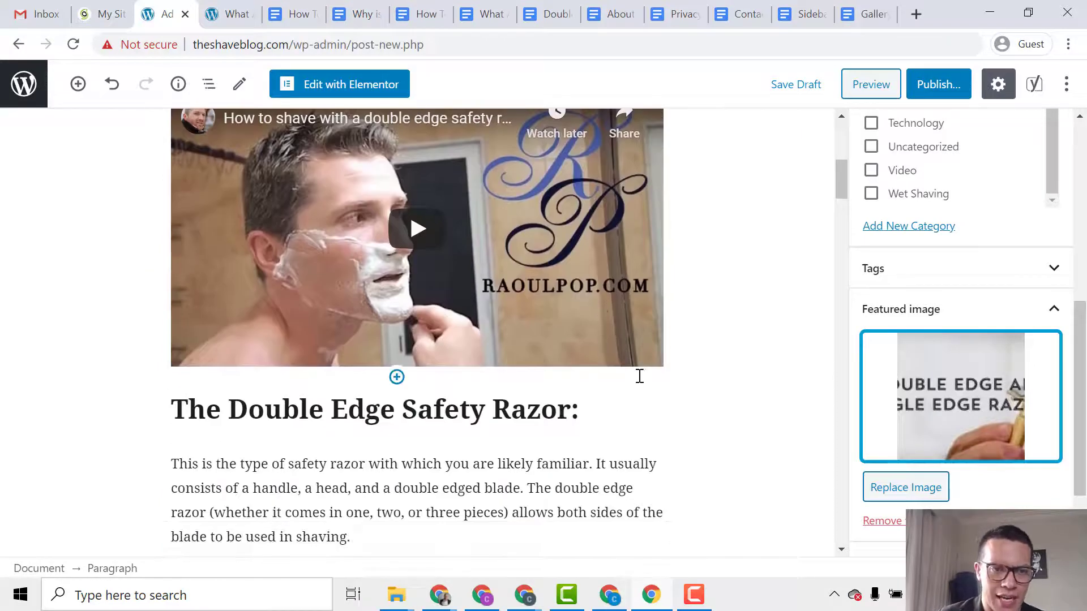
{"action": "scroll", "coordinate": [639, 396], "scroll_direction": "up", "scroll_amount": 2}
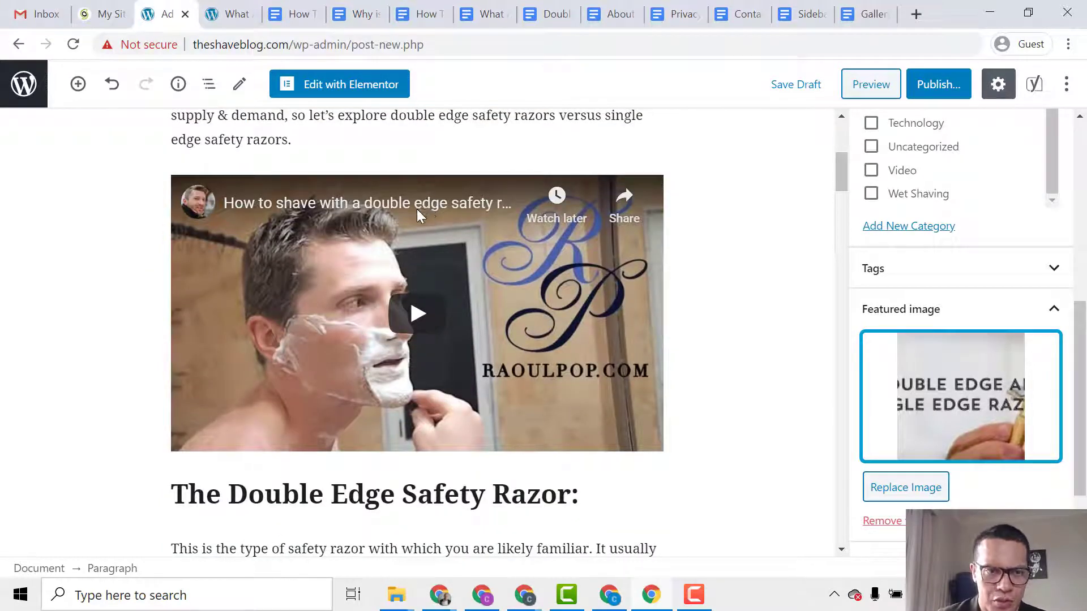
{"action": "left_click", "coordinate": [366, 209]}
Open the safety-razor video on YouTube and display its Share > Embed code.
{"action": "middle_click", "coordinate": [365, 207]}
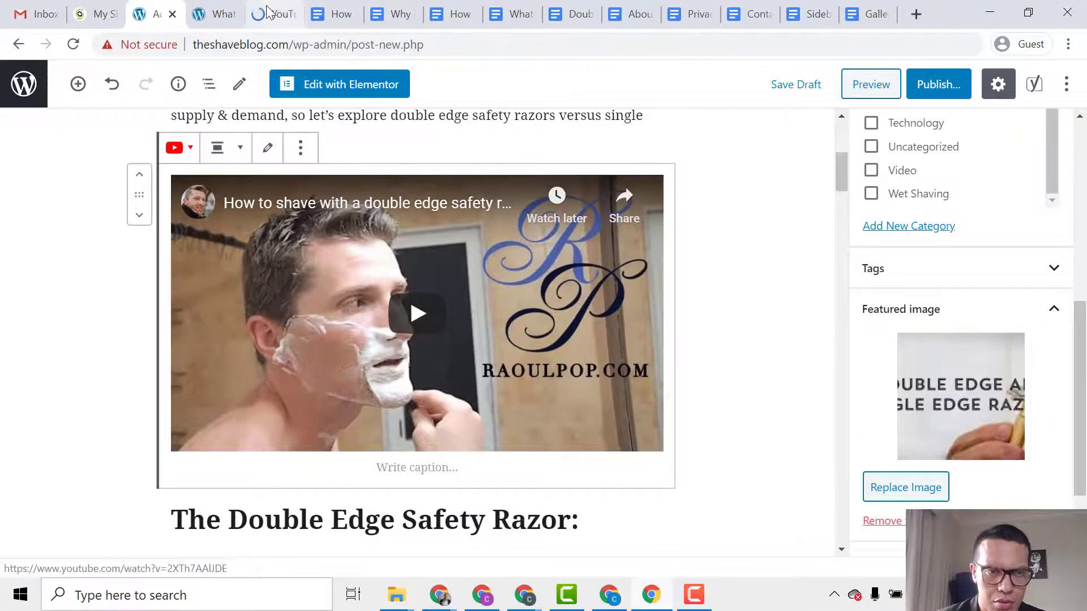
{"action": "left_click", "coordinate": [267, 10]}
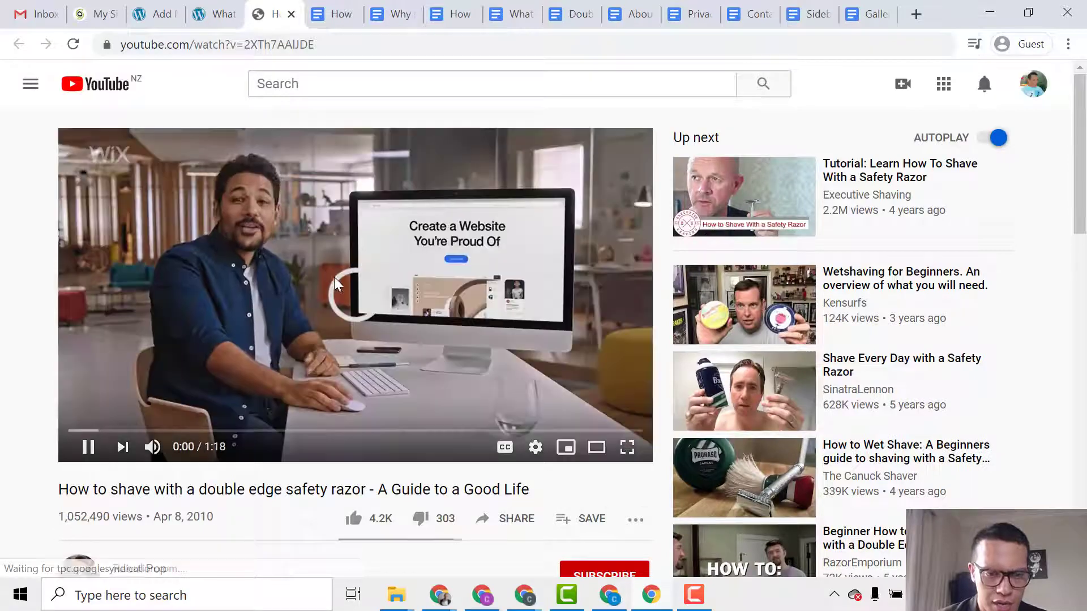
{"action": "left_click", "coordinate": [328, 278]}
{"action": "scroll", "coordinate": [433, 332], "scroll_direction": "down", "scroll_amount": 3}
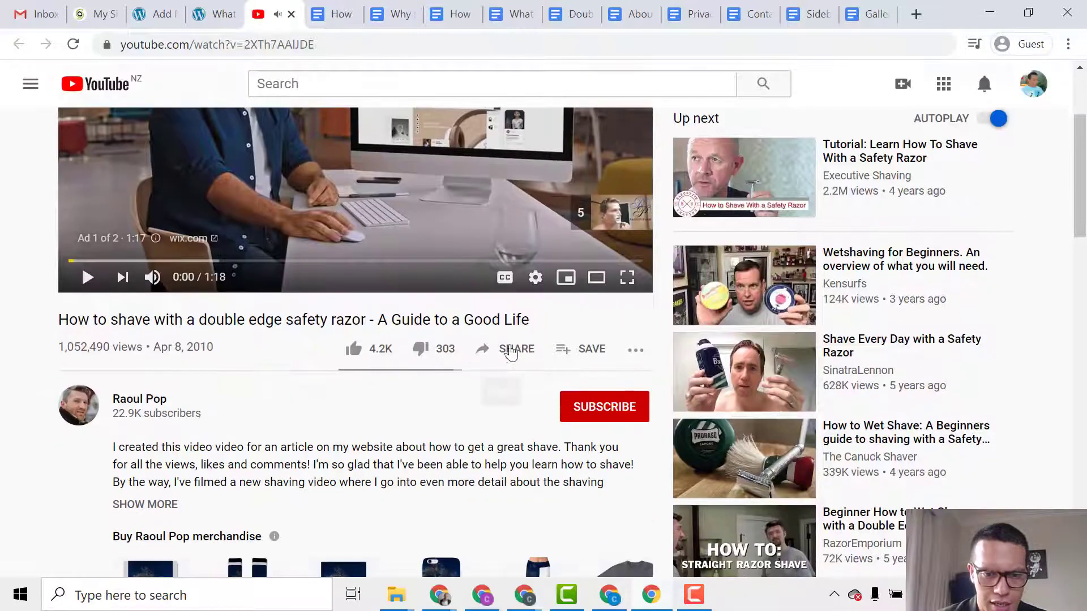
{"action": "left_click", "coordinate": [512, 348]}
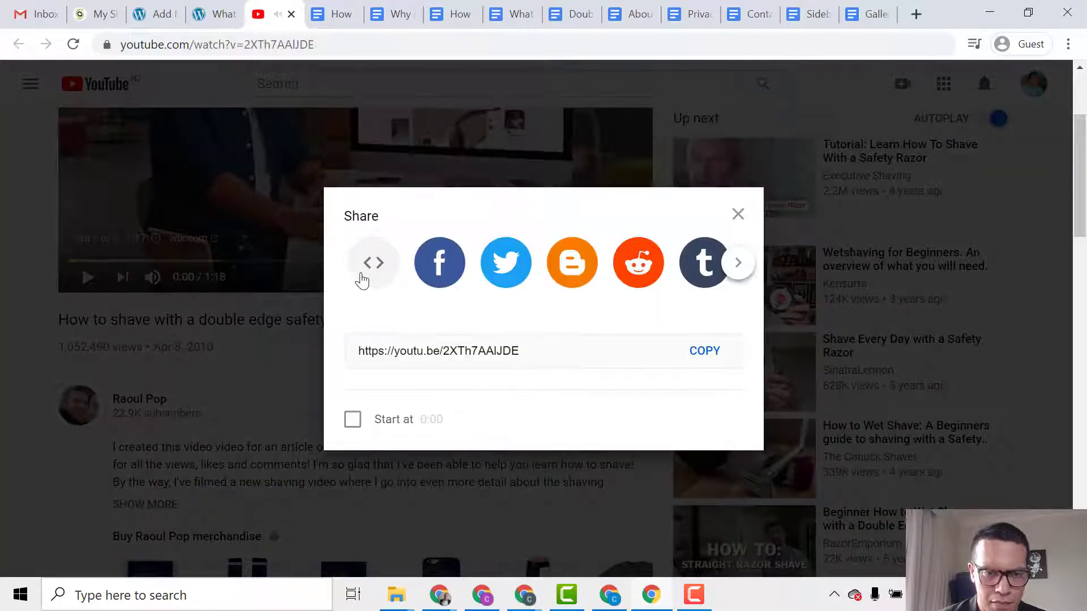
{"action": "left_click", "coordinate": [358, 280]}
{"action": "left_click", "coordinate": [717, 274]}
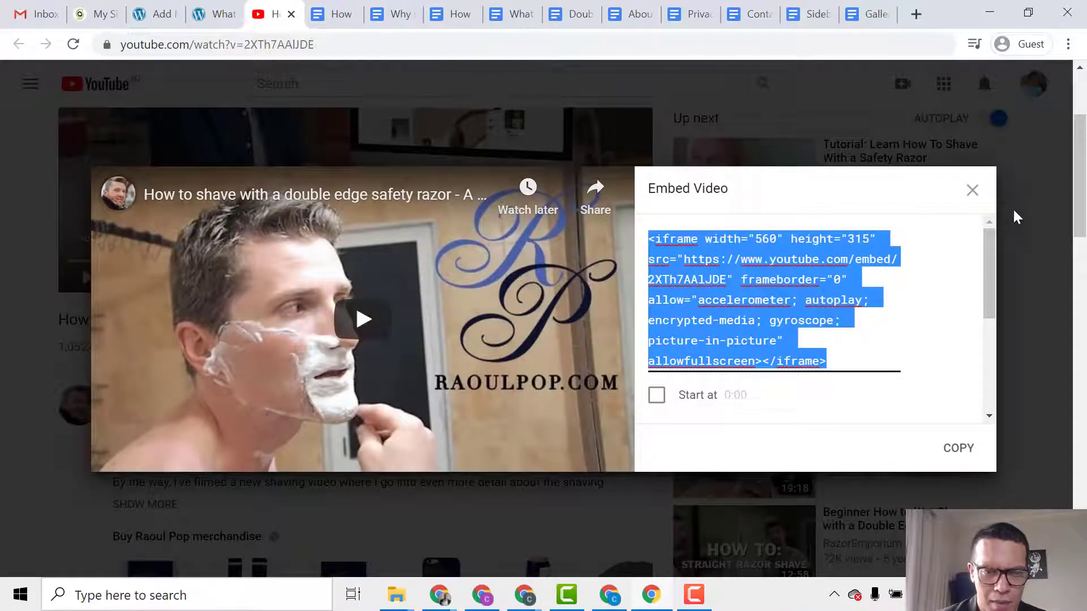
Close the embed window and go back to the razor post draft in WordPress.
{"action": "left_click", "coordinate": [972, 191]}
{"action": "left_click", "coordinate": [218, 13]}
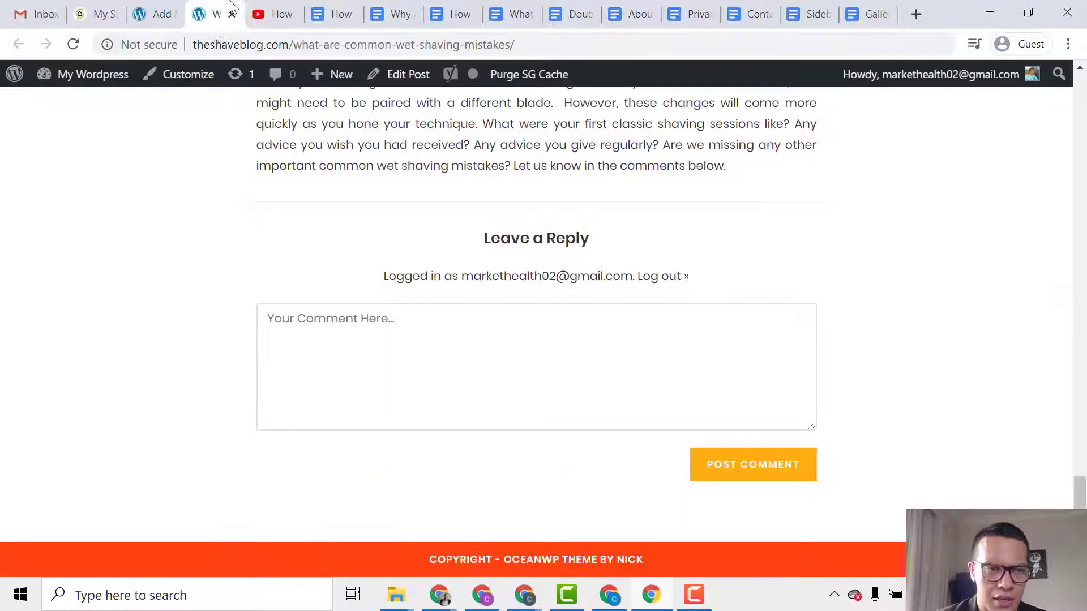
{"action": "left_click", "coordinate": [157, 14]}
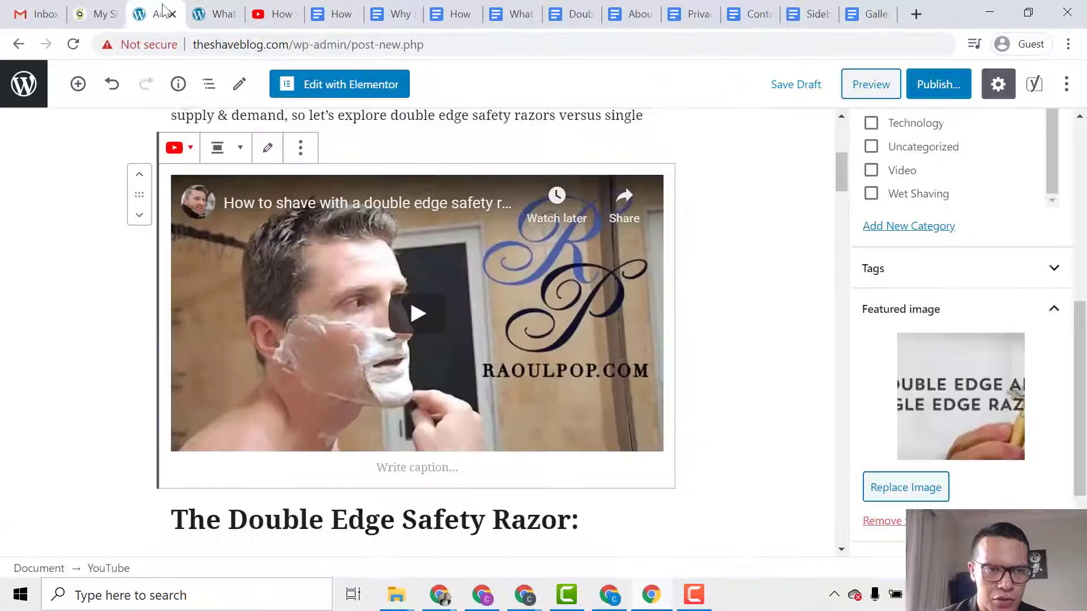
{"action": "scroll", "coordinate": [535, 215], "scroll_direction": "up", "scroll_amount": 4}
Scroll through the razor post draft to review its content.
{"action": "left_click", "coordinate": [527, 223]}
{"action": "scroll", "coordinate": [521, 229], "scroll_direction": "down", "scroll_amount": 4}
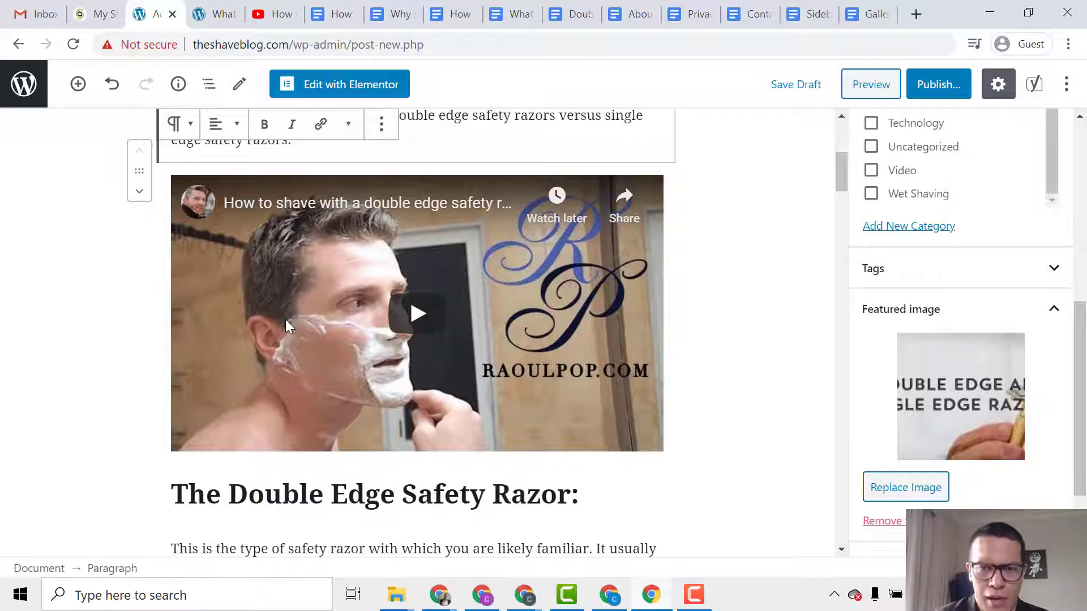
{"action": "scroll", "coordinate": [285, 319], "scroll_direction": "down", "scroll_amount": 6}
{"action": "scroll", "coordinate": [340, 379], "scroll_direction": "down", "scroll_amount": 14}
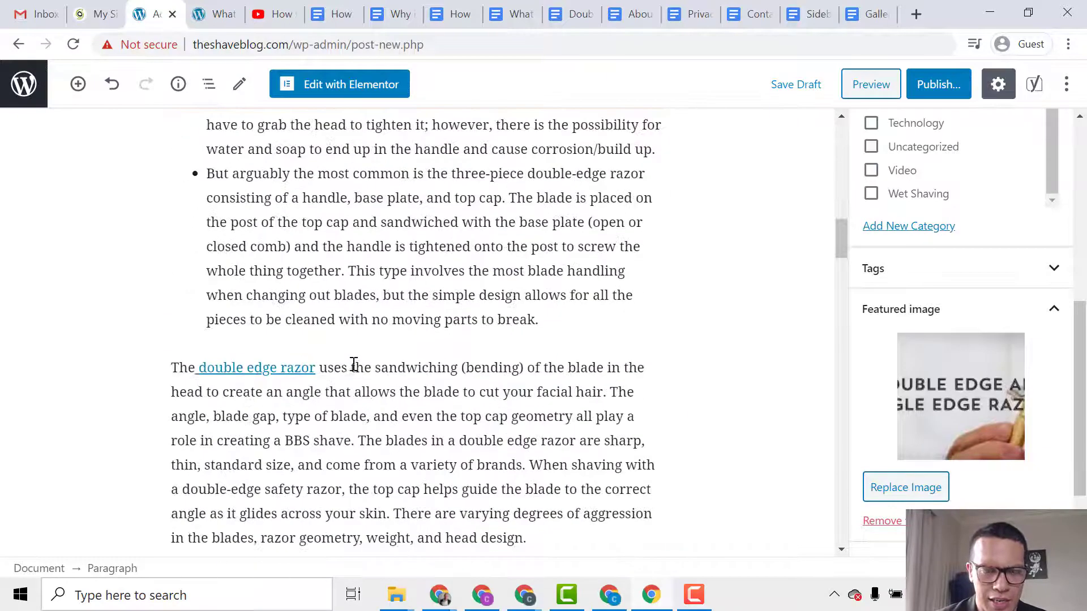
{"action": "left_click_drag", "start_coordinate": [841, 270], "coordinate": [841, 145]}
{"action": "scroll", "coordinate": [933, 311], "scroll_direction": "up", "scroll_amount": 3}
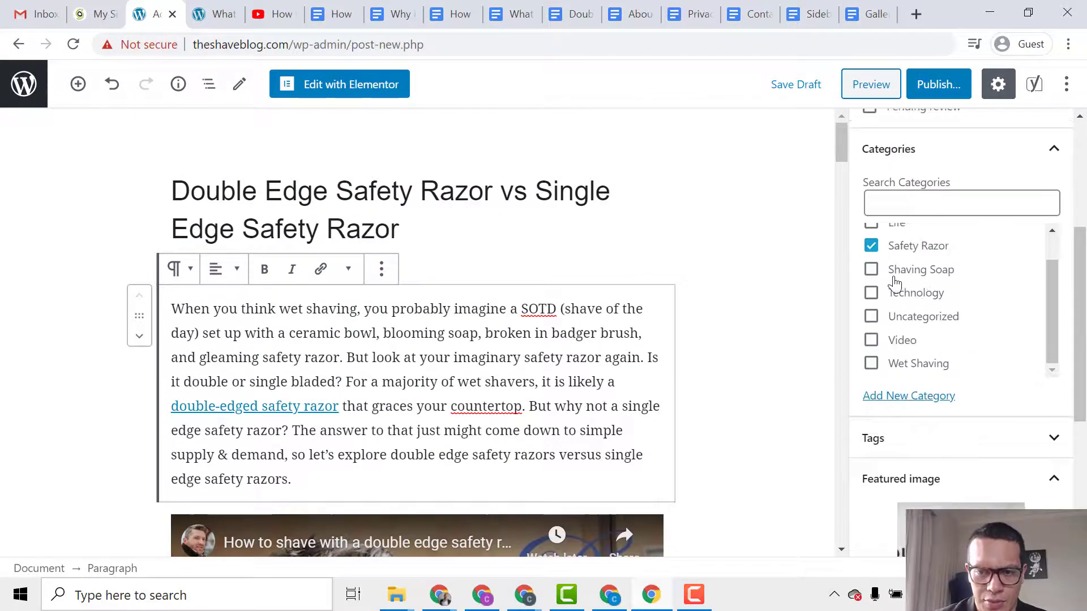
{"action": "scroll", "coordinate": [968, 501], "scroll_direction": "down", "scroll_amount": 3}
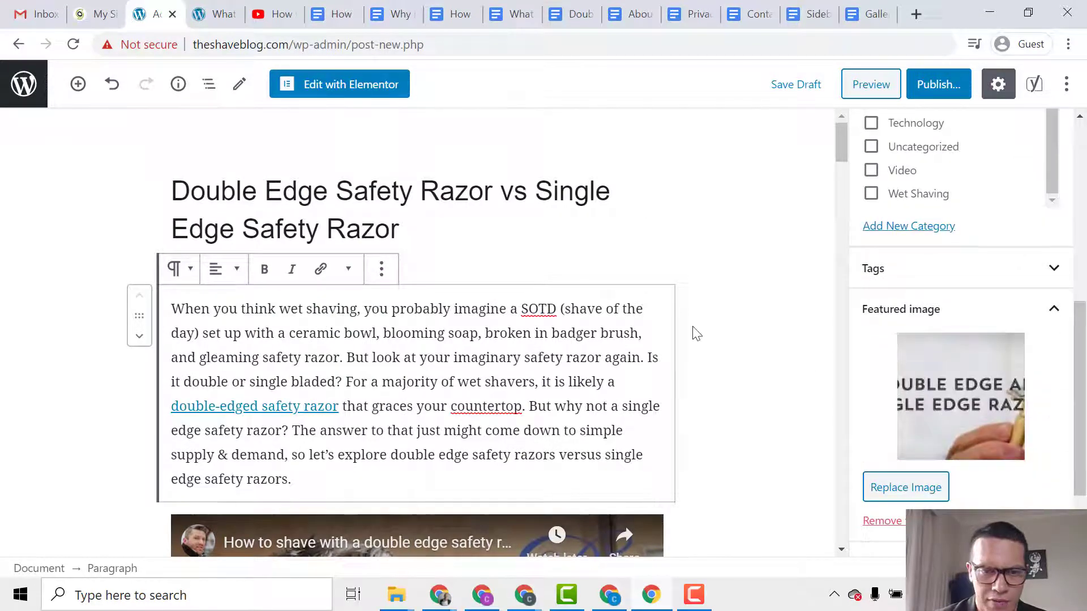
Publish the post and open the live post in a new tab beside the editor.
{"action": "left_click", "coordinate": [935, 85]}
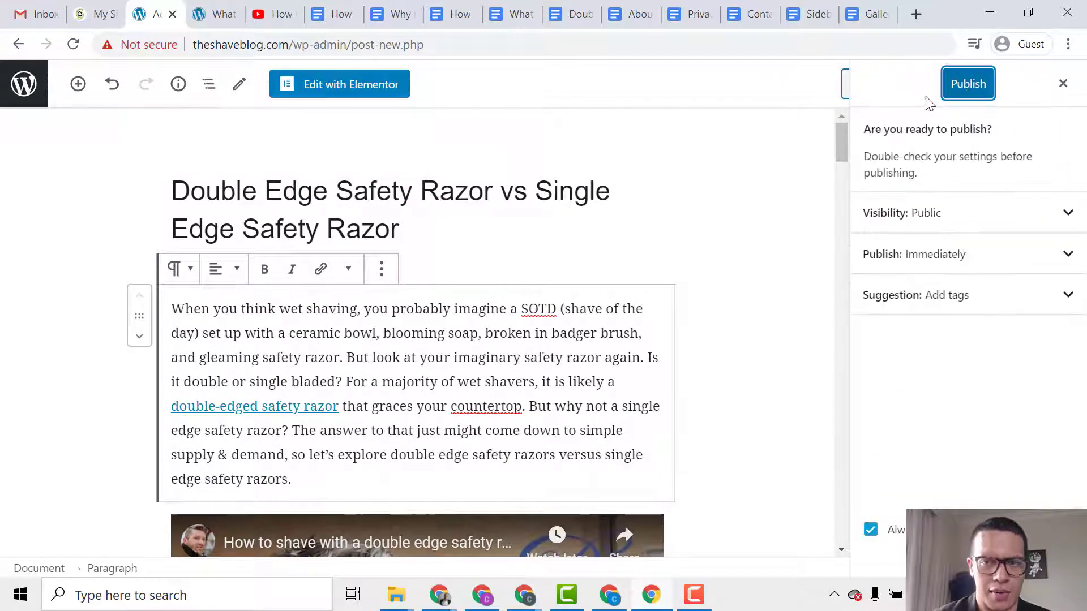
{"action": "left_click", "coordinate": [954, 91]}
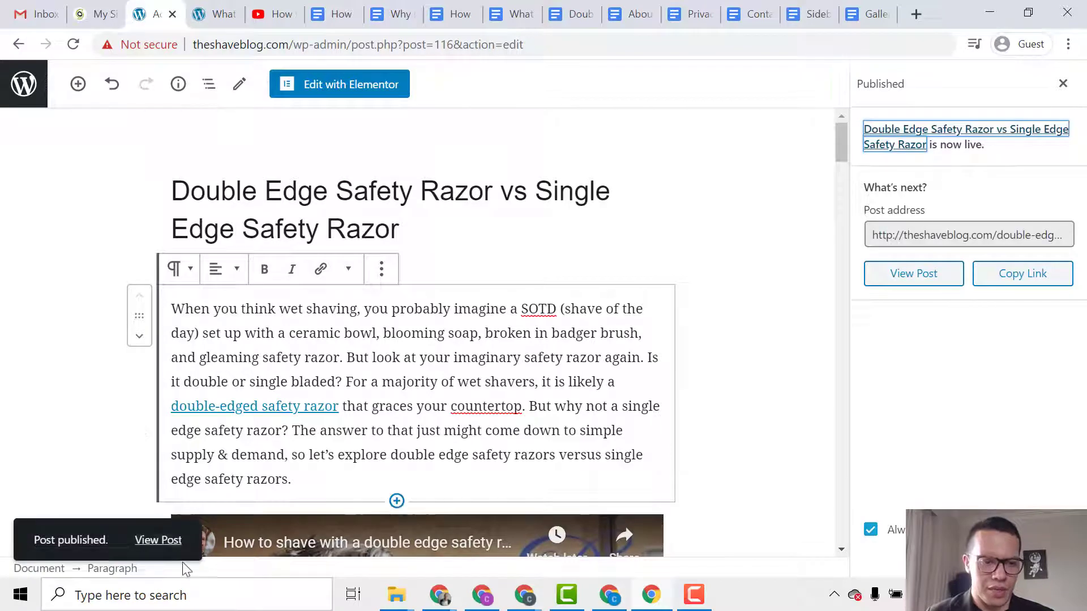
{"action": "middle_click", "coordinate": [158, 540]}
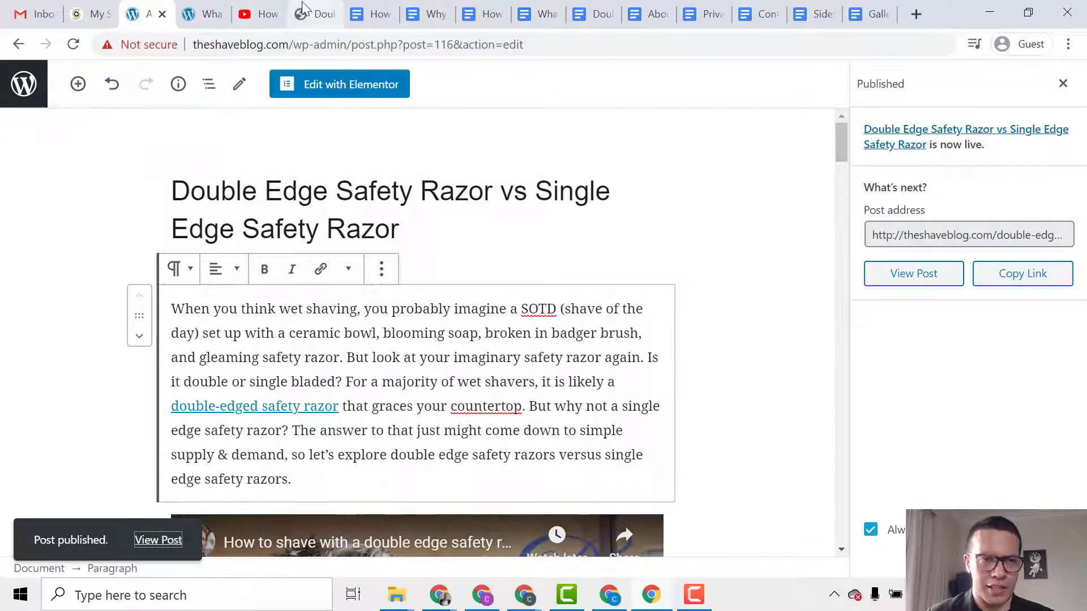
{"action": "left_click_drag", "start_coordinate": [303, 11], "coordinate": [198, 15]}
Scroll the live razor post down to the comment form and back, then choose Edit Post.
{"action": "scroll", "coordinate": [37, 224], "scroll_direction": "down", "scroll_amount": 6}
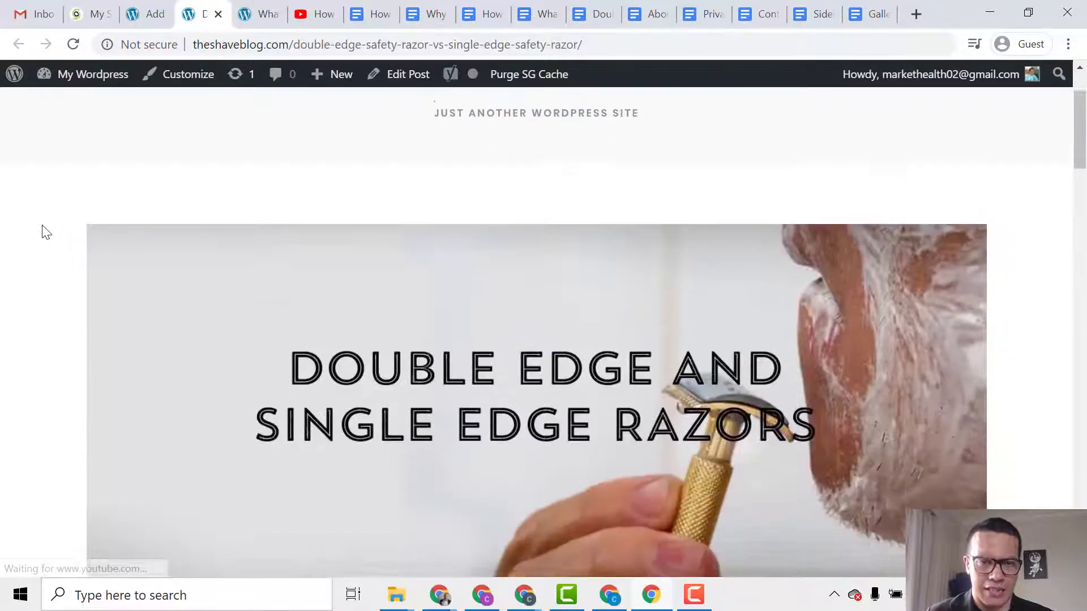
{"action": "scroll", "coordinate": [494, 260], "scroll_direction": "down", "scroll_amount": 12}
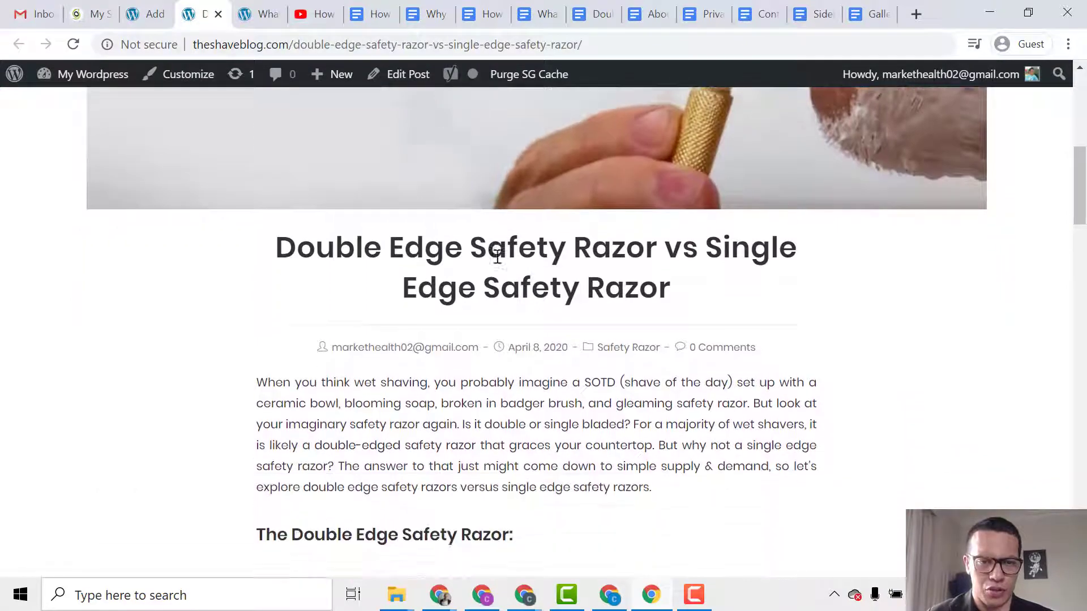
{"action": "scroll", "coordinate": [248, 287], "scroll_direction": "down", "scroll_amount": 20}
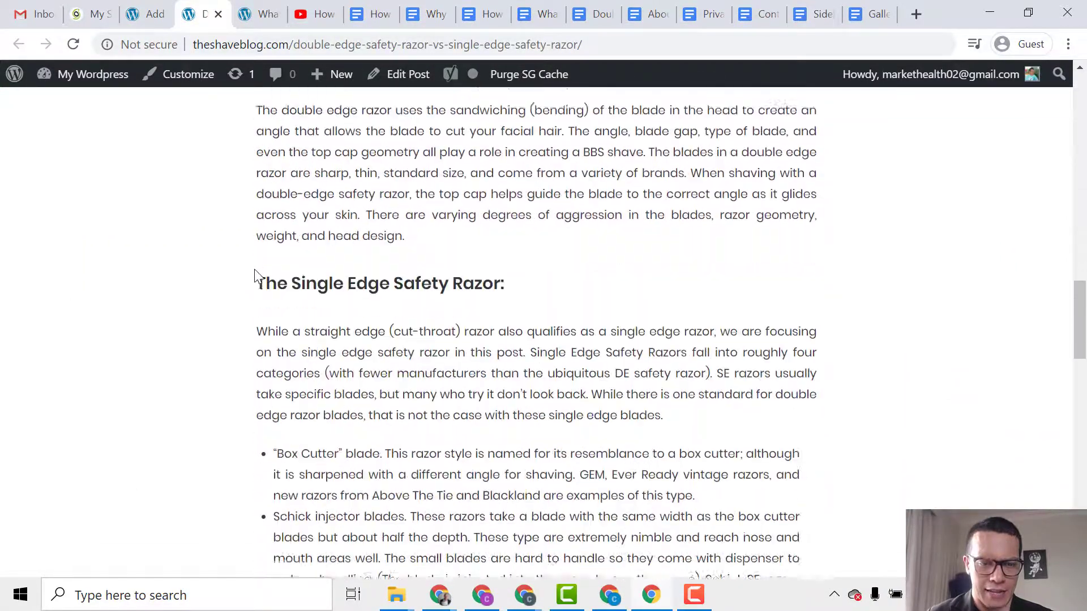
{"action": "scroll", "coordinate": [269, 306], "scroll_direction": "up", "scroll_amount": 20}
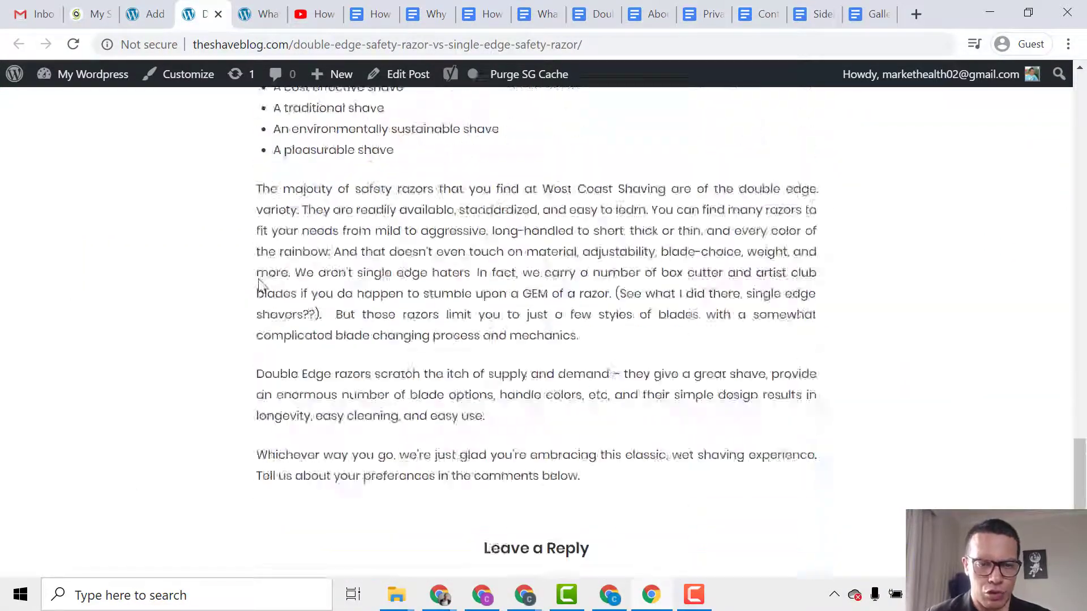
{"action": "scroll", "coordinate": [253, 318], "scroll_direction": "down", "scroll_amount": 4}
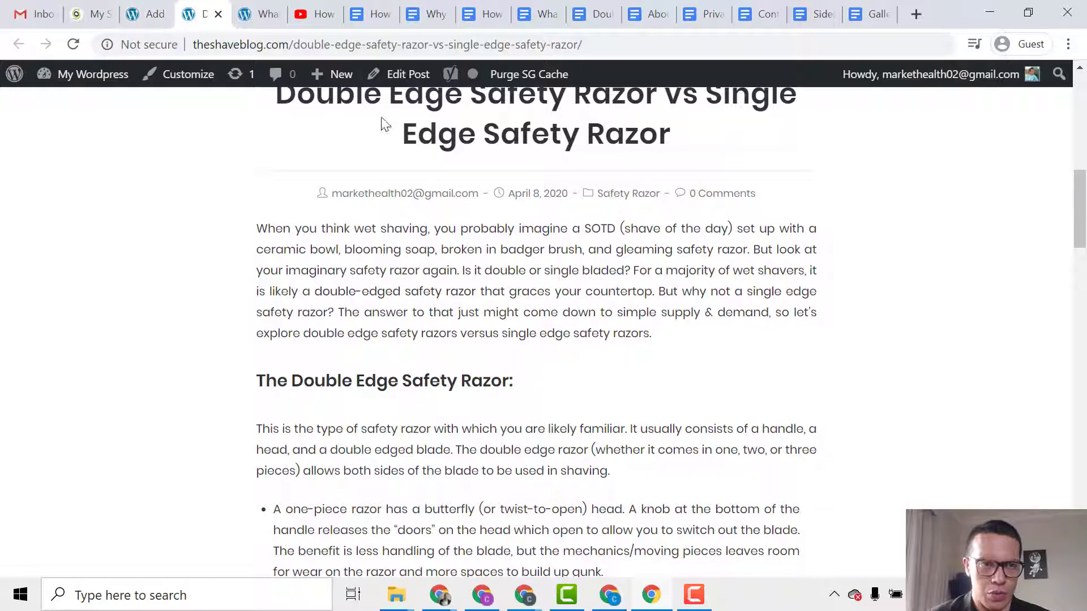
{"action": "left_click", "coordinate": [410, 74]}
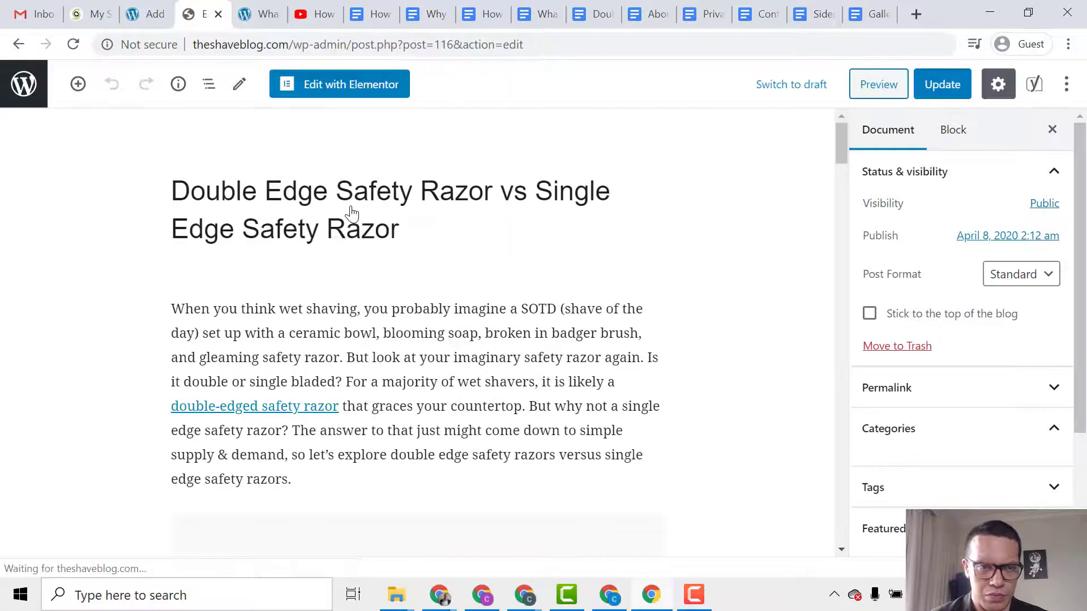
Switch the razor post's YouTube embed block to Edit as HTML, then return to the YouTube page.
{"action": "scroll", "coordinate": [386, 265], "scroll_direction": "down", "scroll_amount": 1}
{"action": "scroll", "coordinate": [386, 265], "scroll_direction": "down", "scroll_amount": 5}
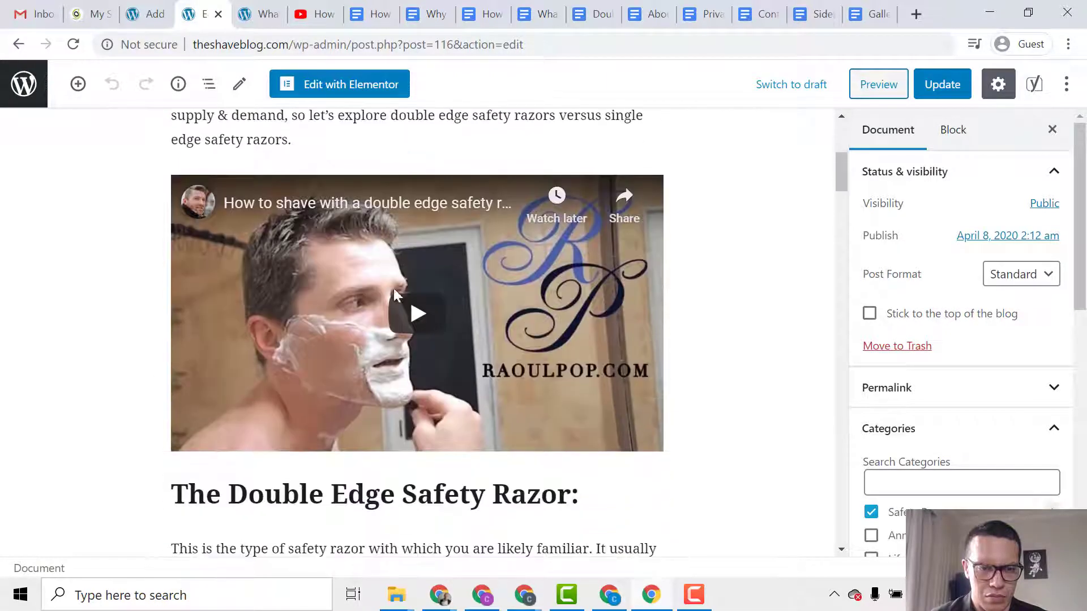
{"action": "left_click", "coordinate": [430, 319]}
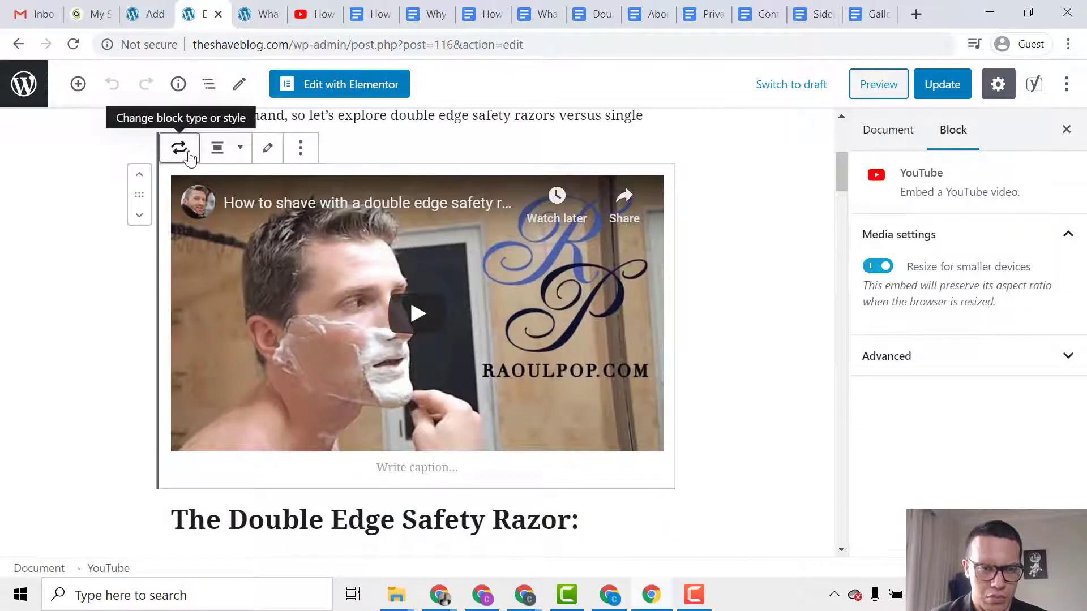
{"action": "left_click", "coordinate": [231, 152]}
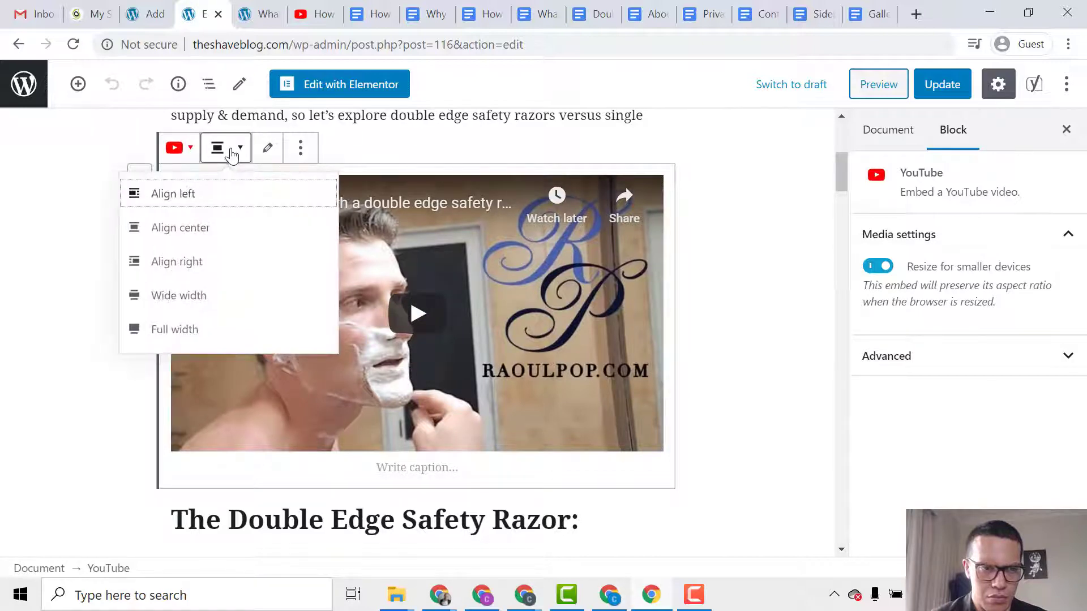
{"action": "left_click", "coordinate": [267, 148]}
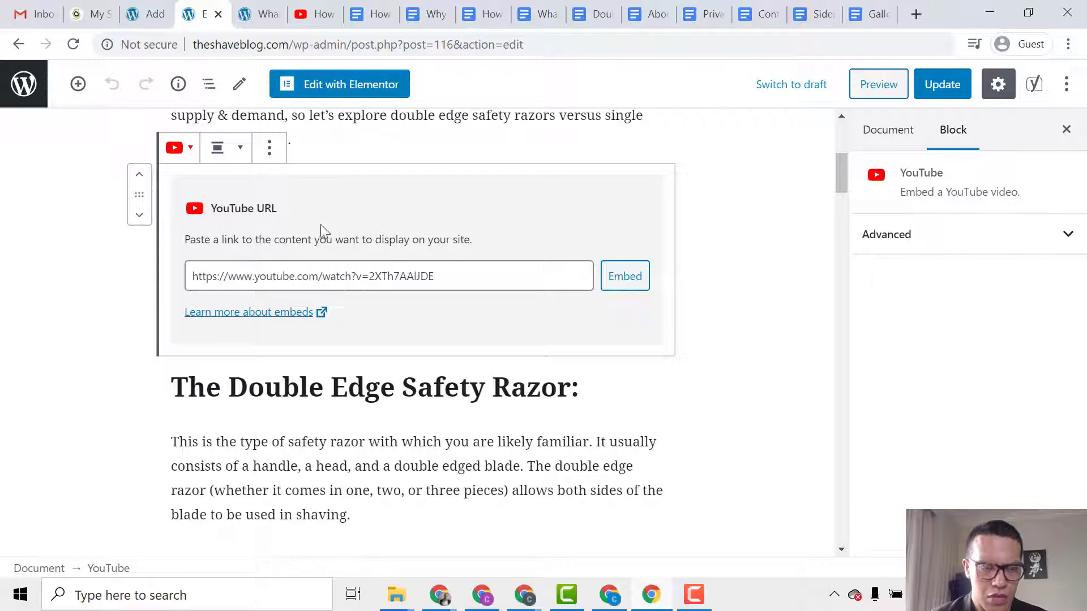
{"action": "left_click", "coordinate": [269, 149]}
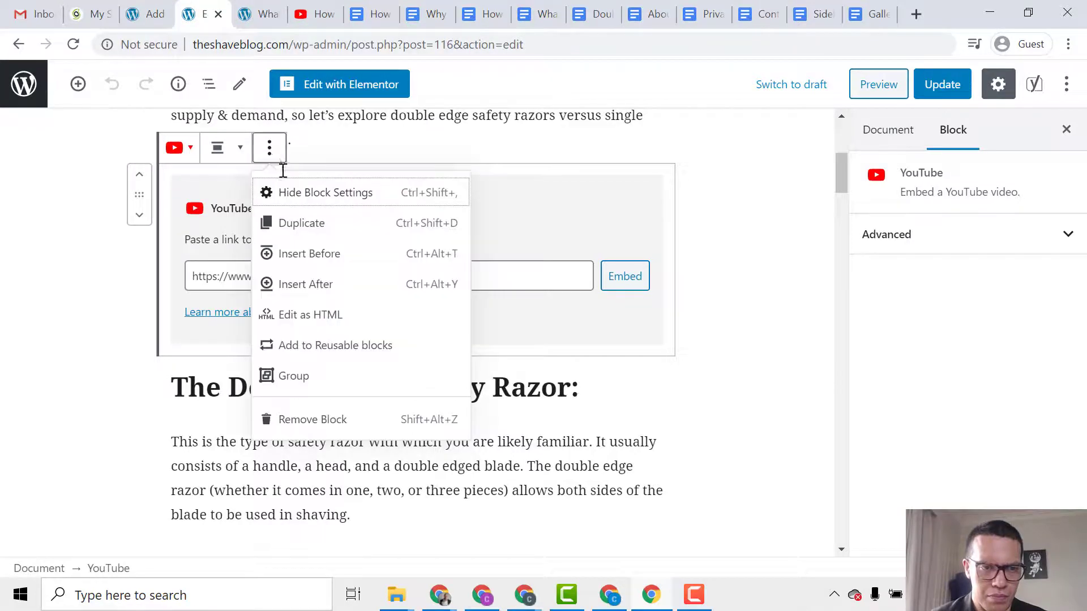
{"action": "left_click", "coordinate": [364, 317]}
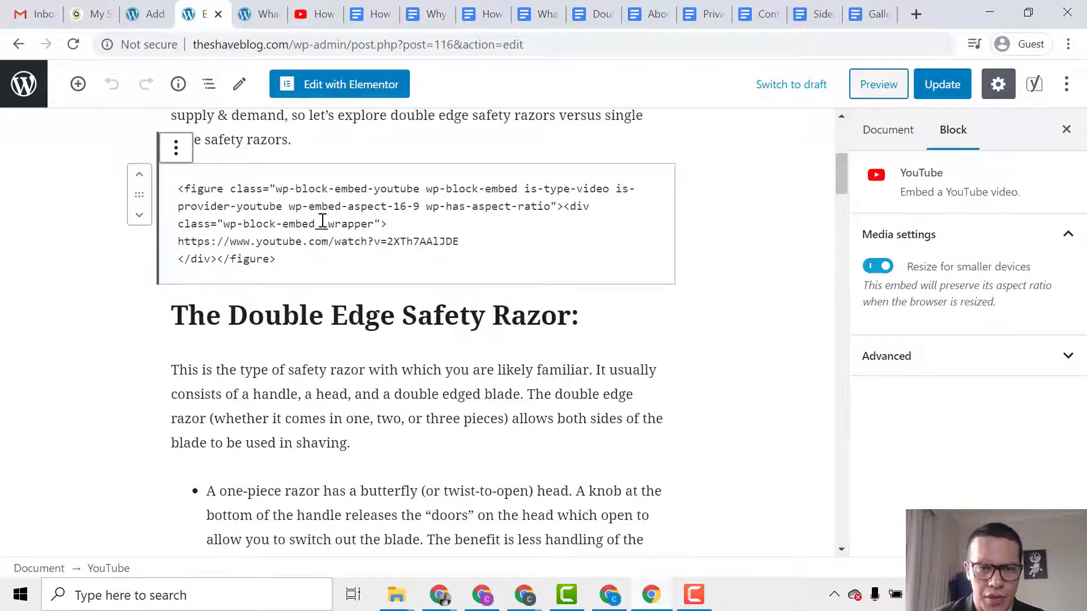
{"action": "left_click", "coordinate": [310, 21]}
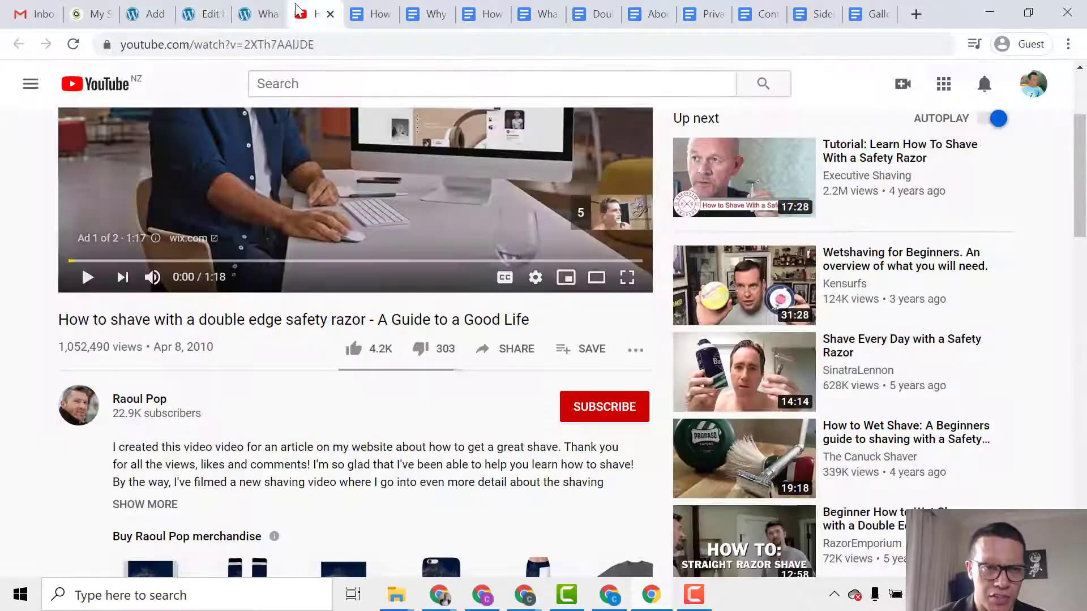
Copy YouTube's iframe embed code and select the HTML in the post's embed block.
{"action": "left_click", "coordinate": [510, 350]}
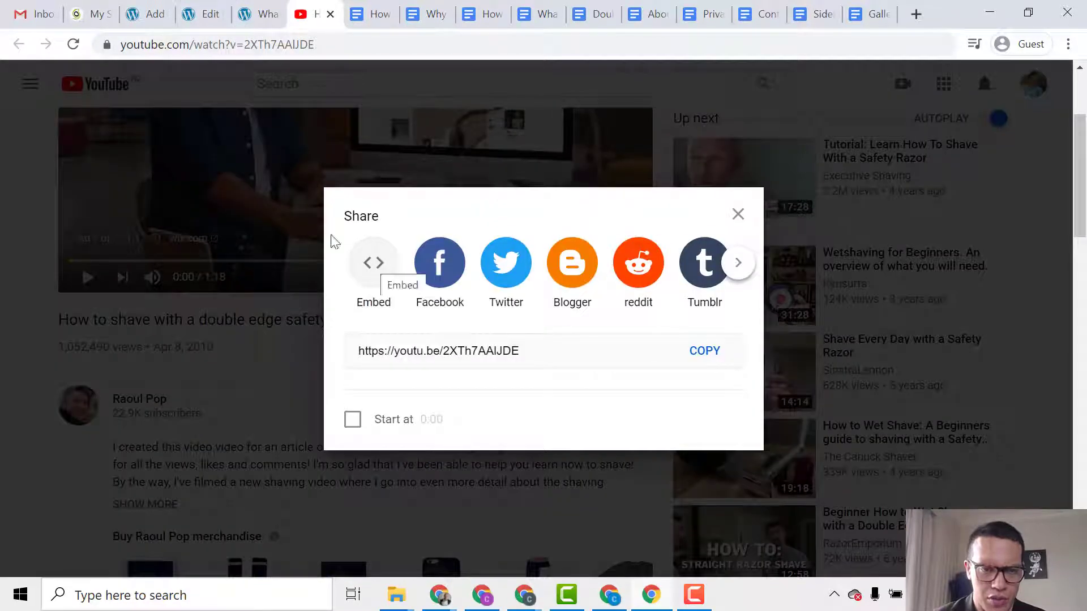
{"action": "left_click", "coordinate": [374, 264]}
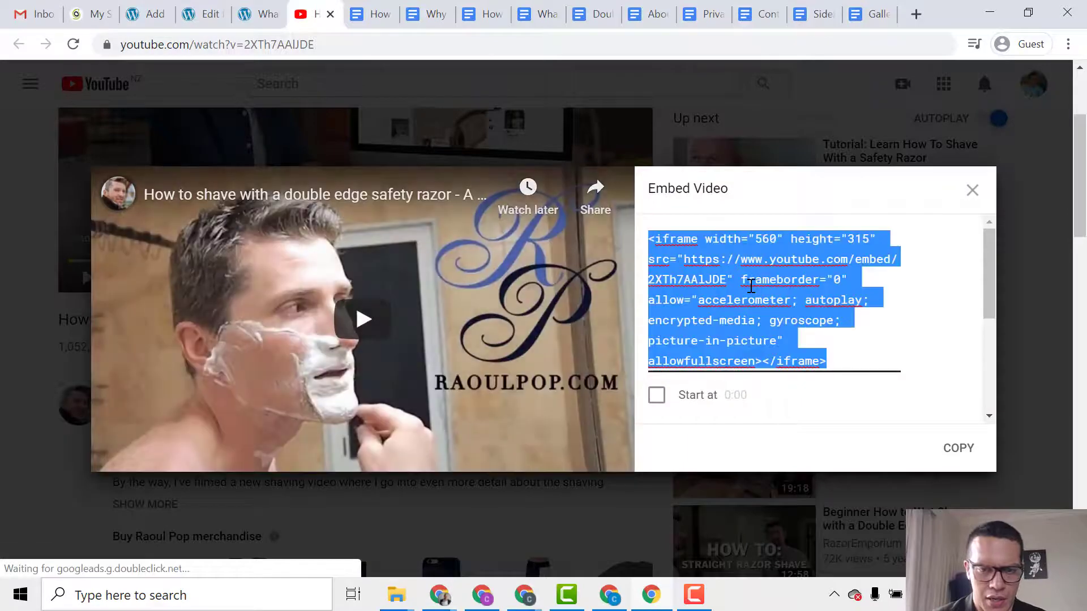
{"action": "right_click", "coordinate": [759, 294]}
{"action": "left_click", "coordinate": [779, 355]}
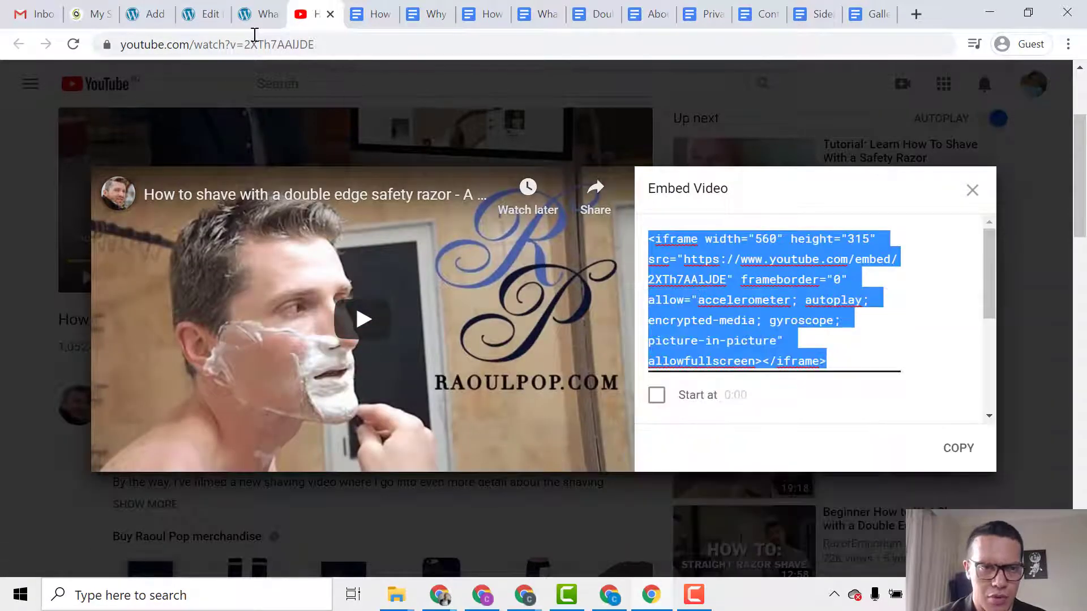
{"action": "left_click", "coordinate": [204, 13]}
{"action": "left_click_drag", "start_coordinate": [277, 259], "coordinate": [178, 188]}
Paste the YouTube iframe code over the old HTML in the razor post's video embed.
{"action": "right_click", "coordinate": [259, 215]}
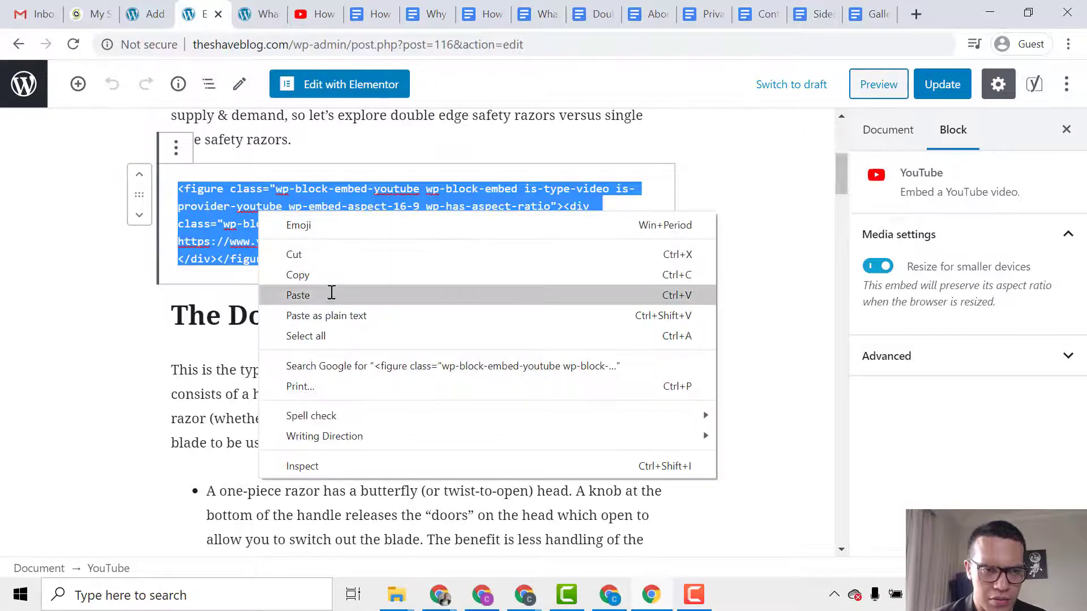
{"action": "left_click", "coordinate": [330, 295]}
{"action": "left_click", "coordinate": [627, 333]}
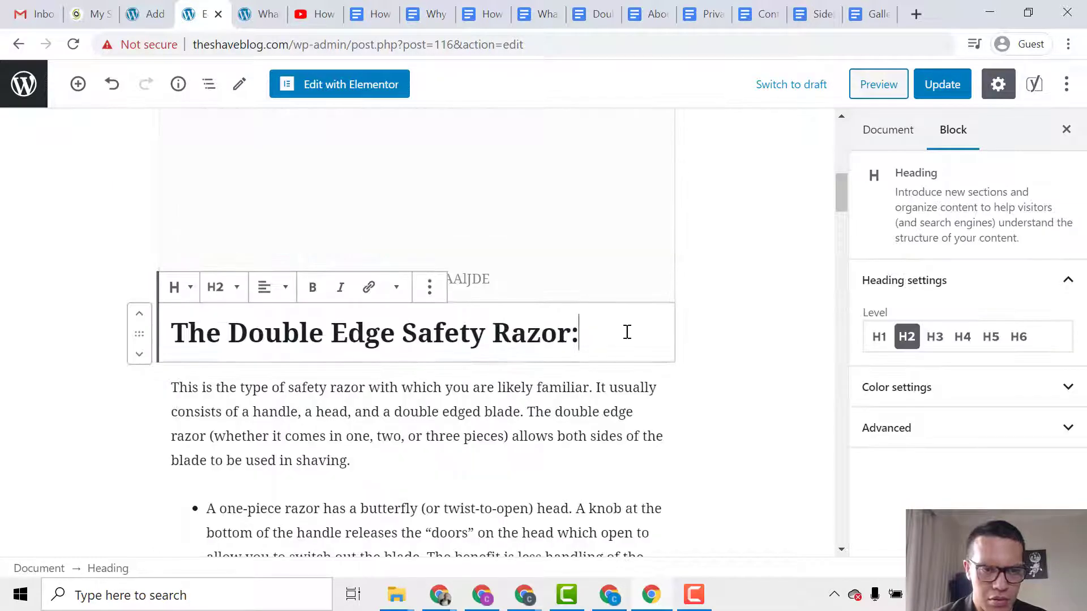
{"action": "left_click", "coordinate": [707, 282]}
{"action": "scroll", "coordinate": [730, 292], "scroll_direction": "up", "scroll_amount": 5}
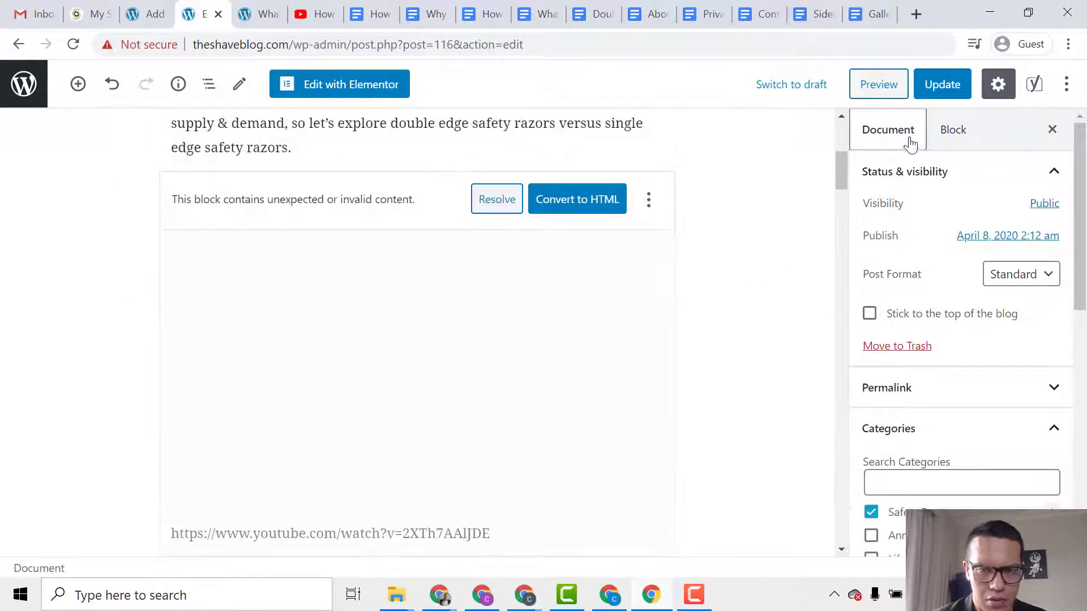
Update the post, convert the invalid video block to HTML, and update again.
{"action": "left_click", "coordinate": [941, 83]}
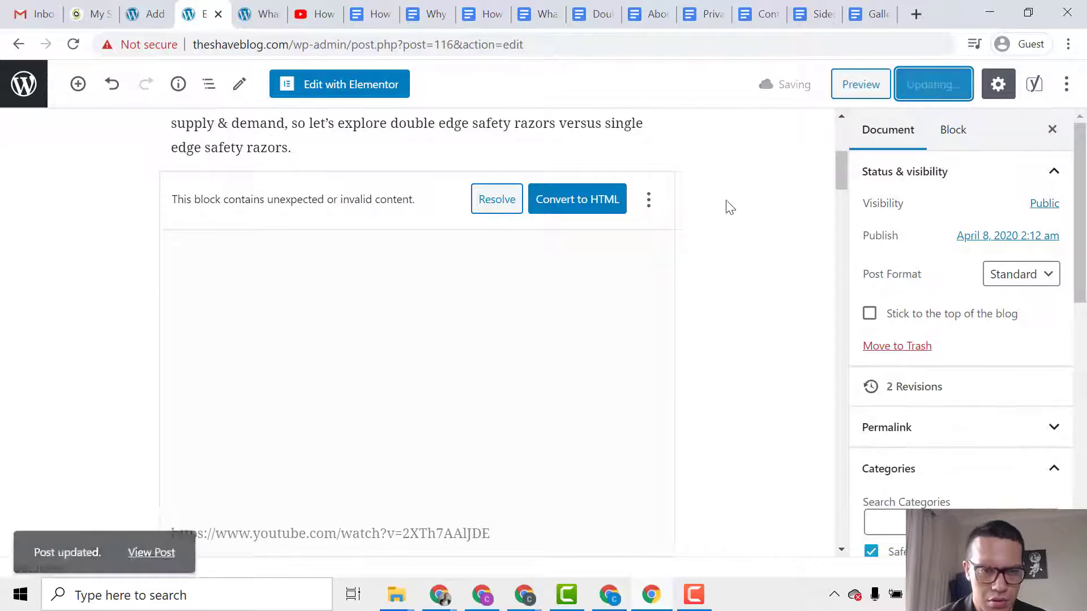
{"action": "left_click", "coordinate": [573, 209]}
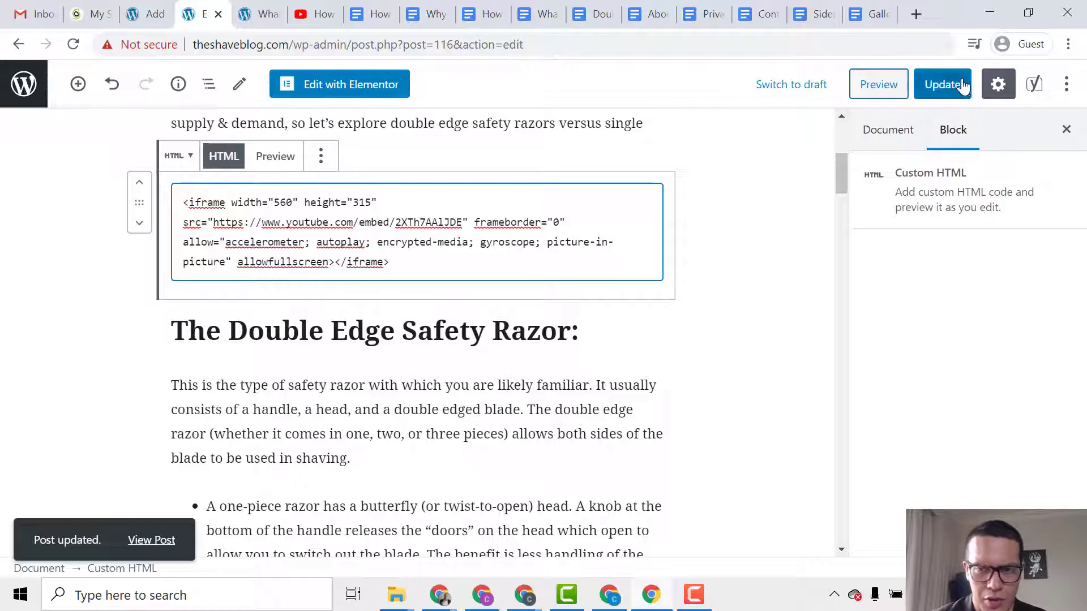
{"action": "left_click", "coordinate": [962, 85]}
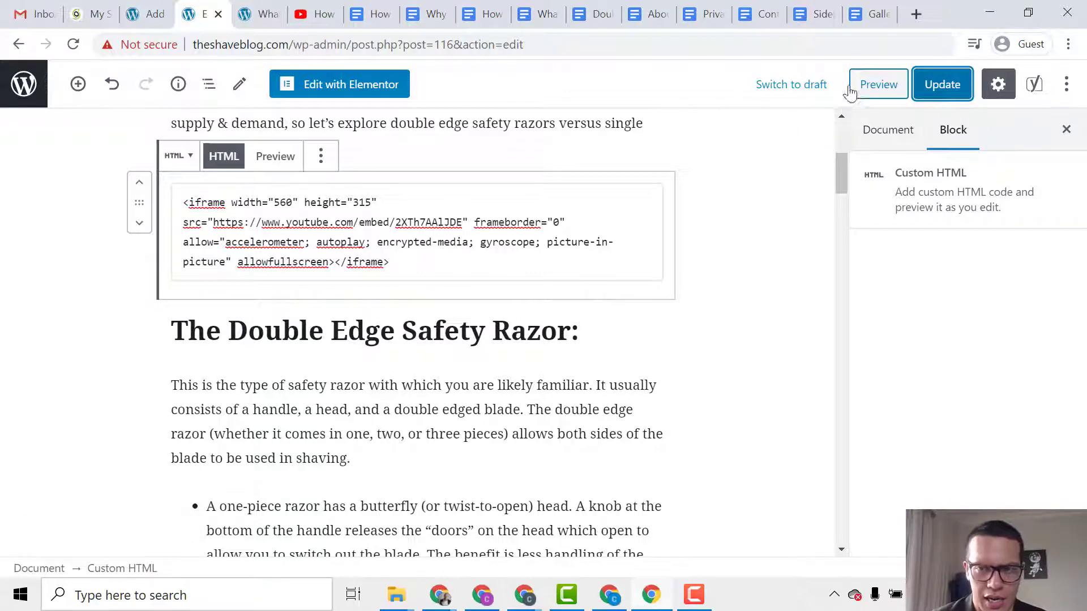
{"action": "left_click", "coordinate": [263, 13]}
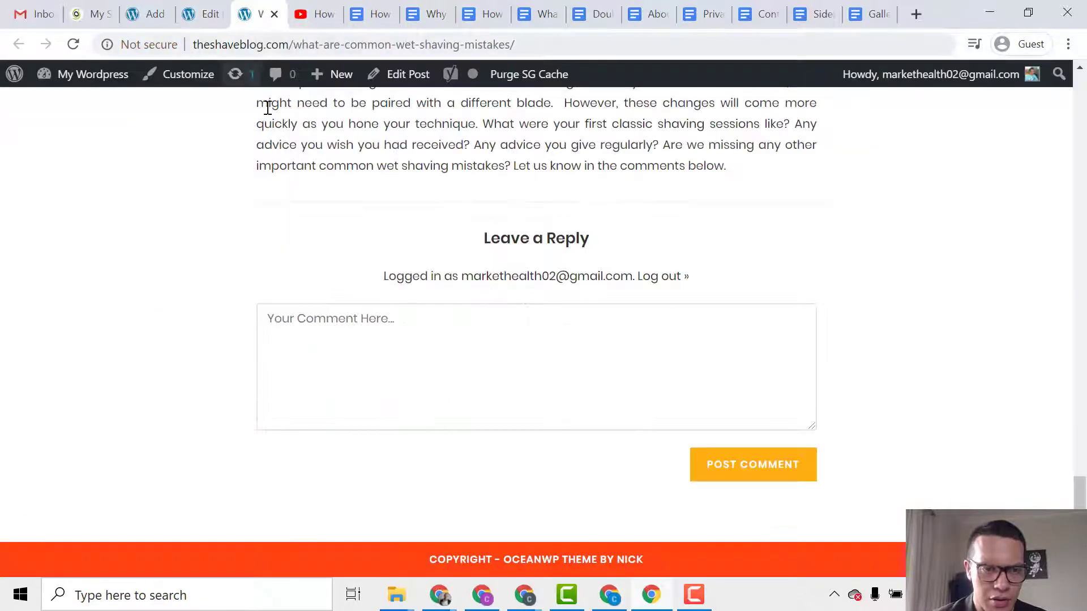
Preview the razor post and scroll through it to check the embedded video.
{"action": "key", "text": "Home"}
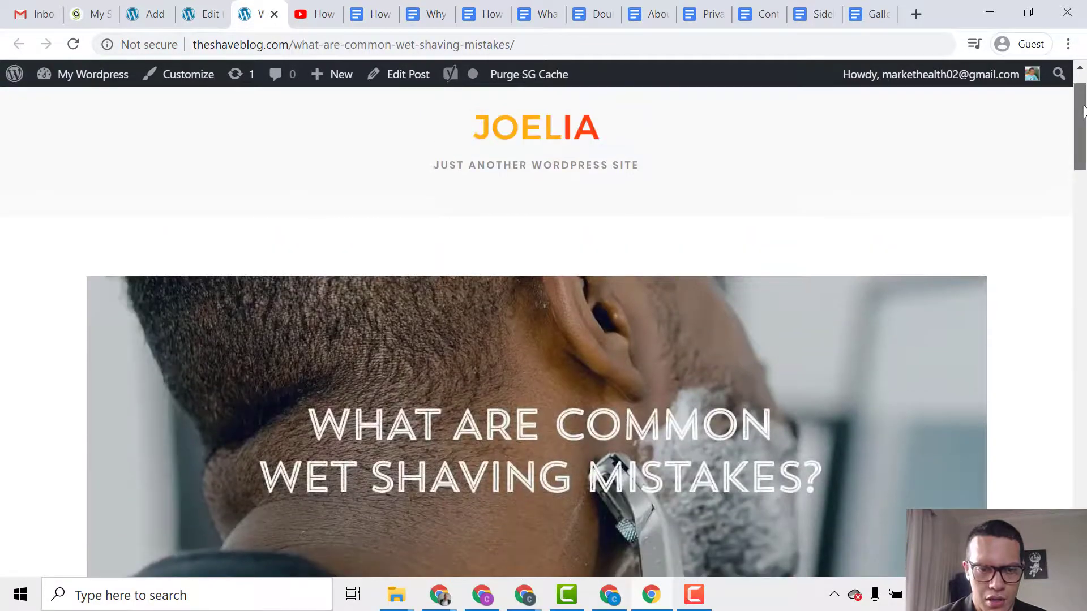
{"action": "left_click", "coordinate": [218, 7]}
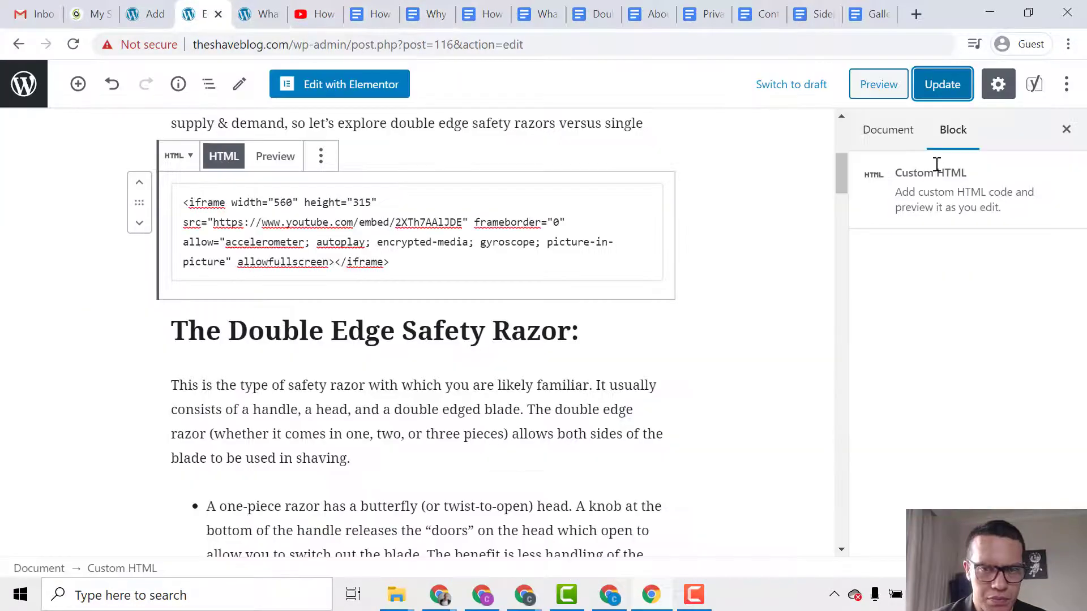
{"action": "left_click", "coordinate": [878, 84]}
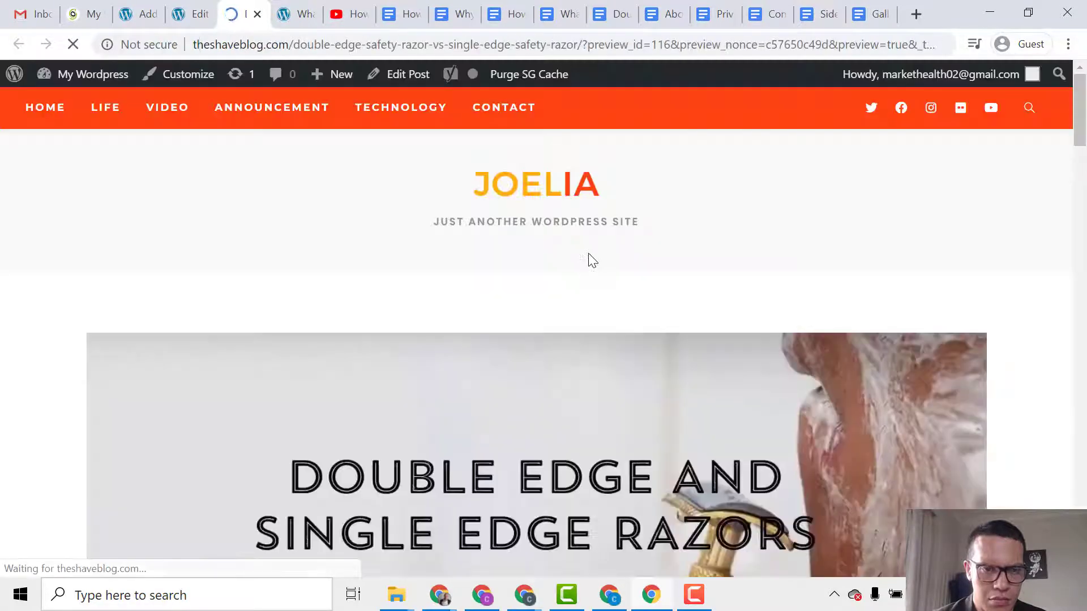
{"action": "scroll", "coordinate": [616, 294], "scroll_direction": "down", "scroll_amount": 15}
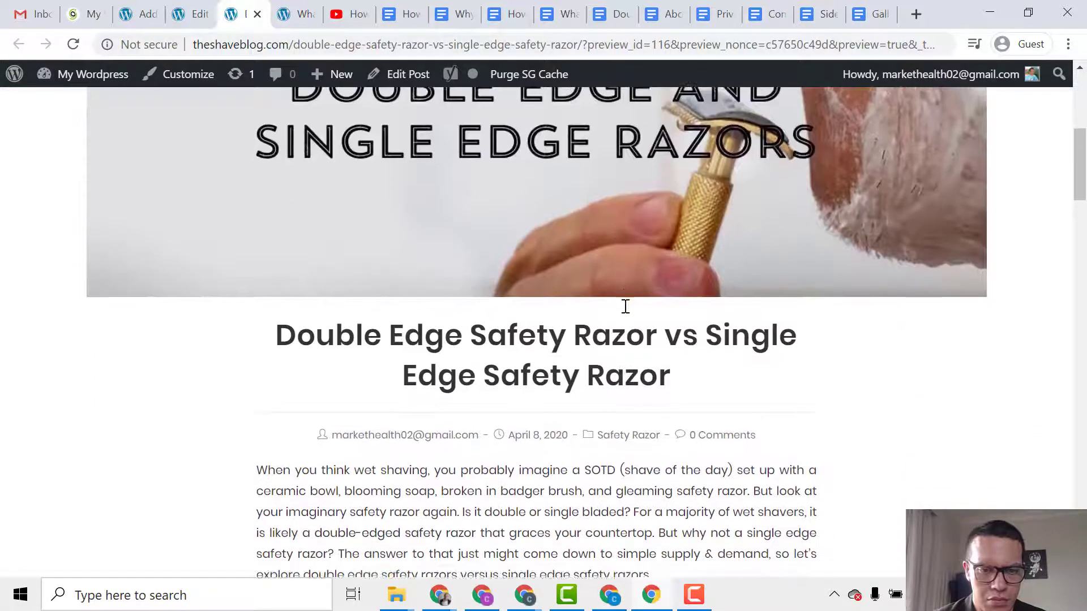
{"action": "scroll", "coordinate": [632, 310], "scroll_direction": "up", "scroll_amount": 5}
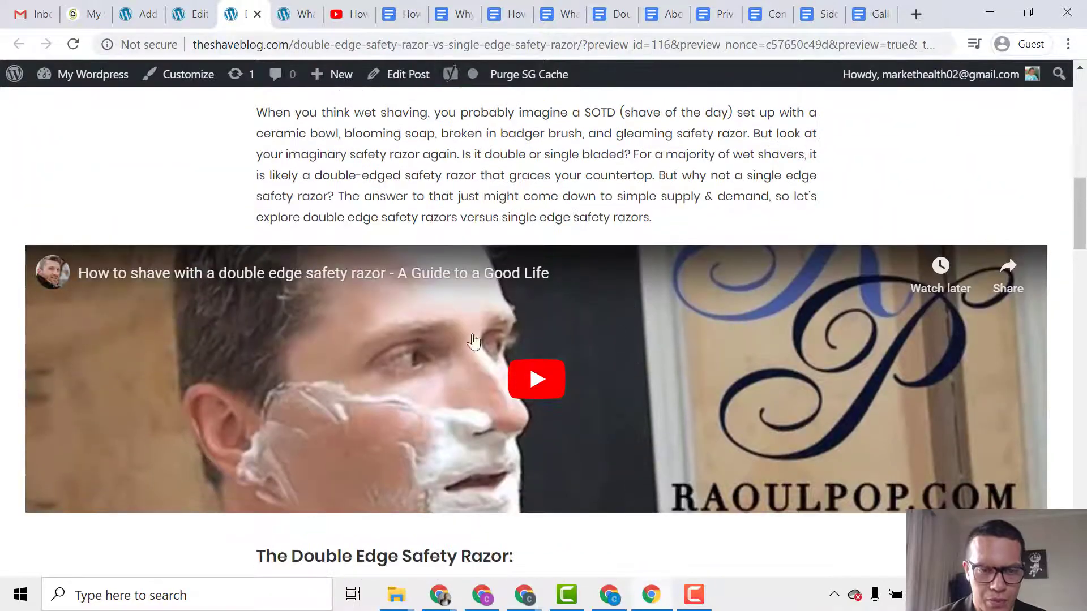
{"action": "scroll", "coordinate": [524, 243], "scroll_direction": "up", "scroll_amount": 10}
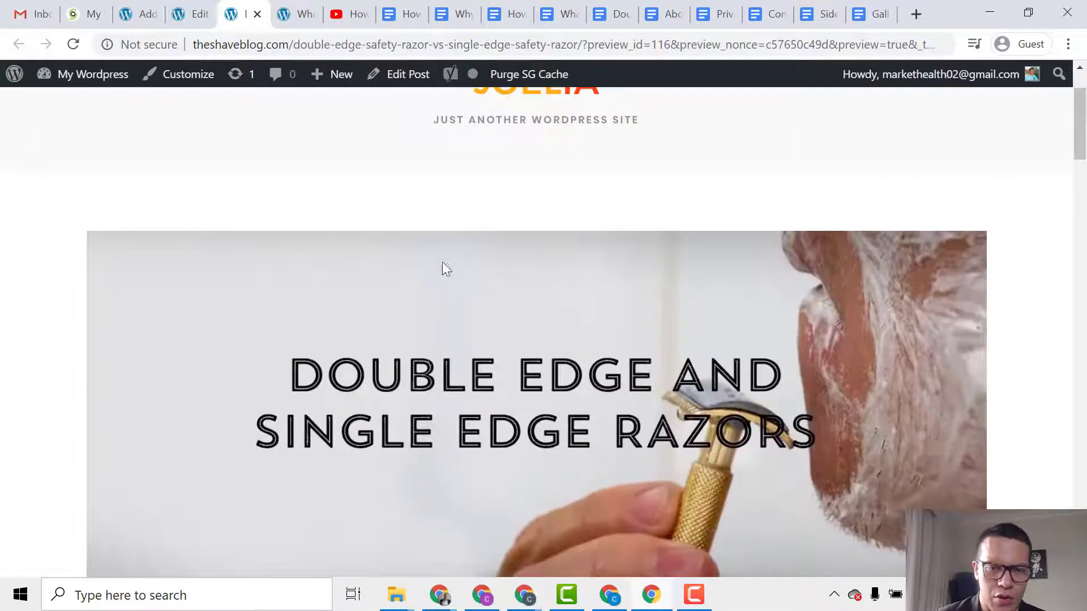
{"action": "scroll", "coordinate": [406, 306], "scroll_direction": "down", "scroll_amount": 8}
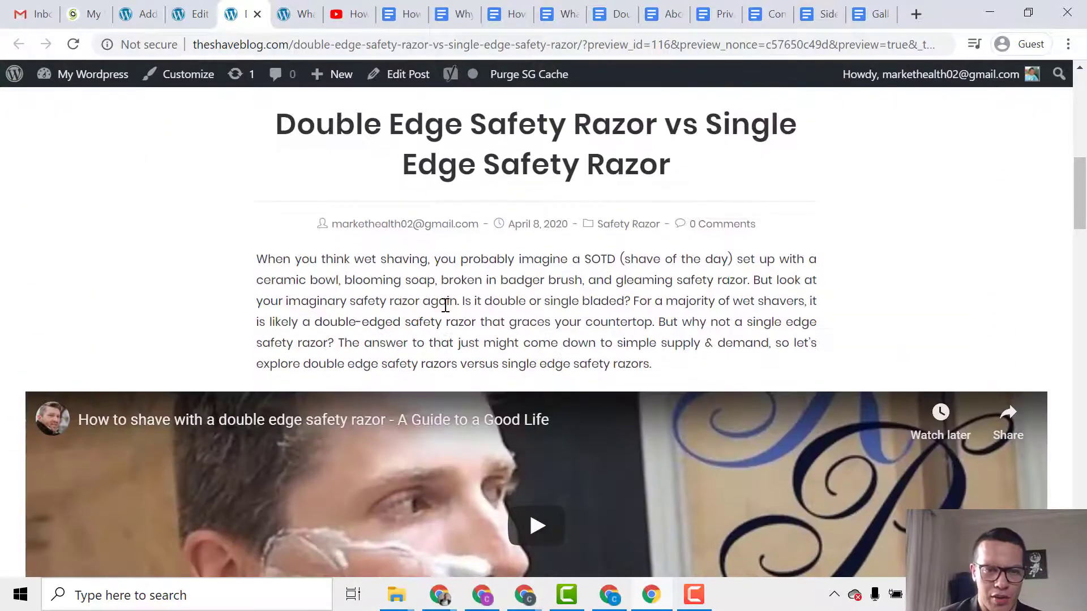
{"action": "scroll", "coordinate": [461, 316], "scroll_direction": "down", "scroll_amount": 5}
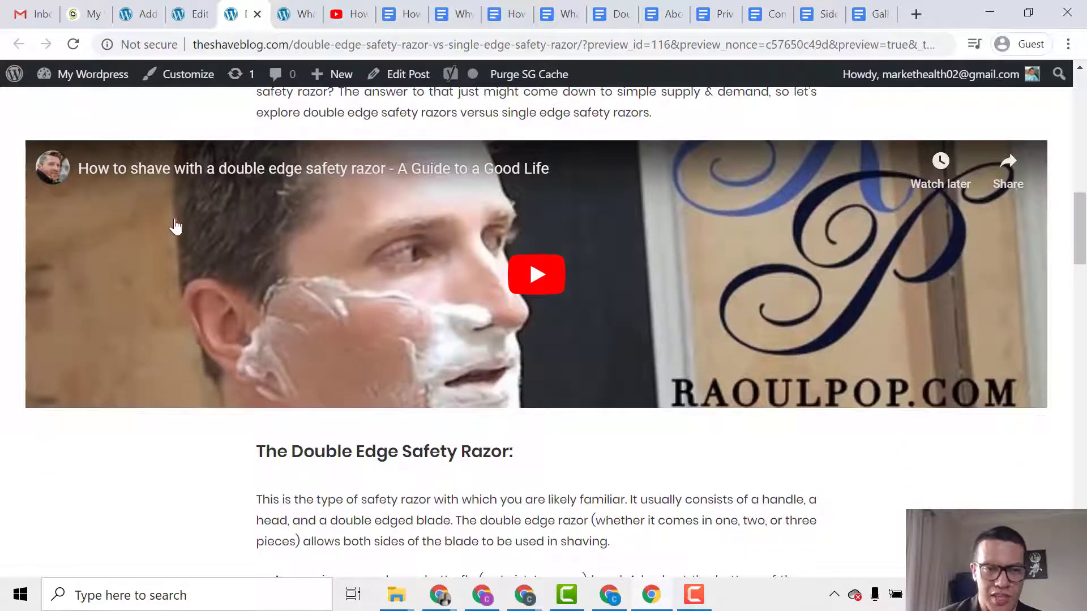
{"action": "scroll", "coordinate": [365, 368], "scroll_direction": "down", "scroll_amount": 15}
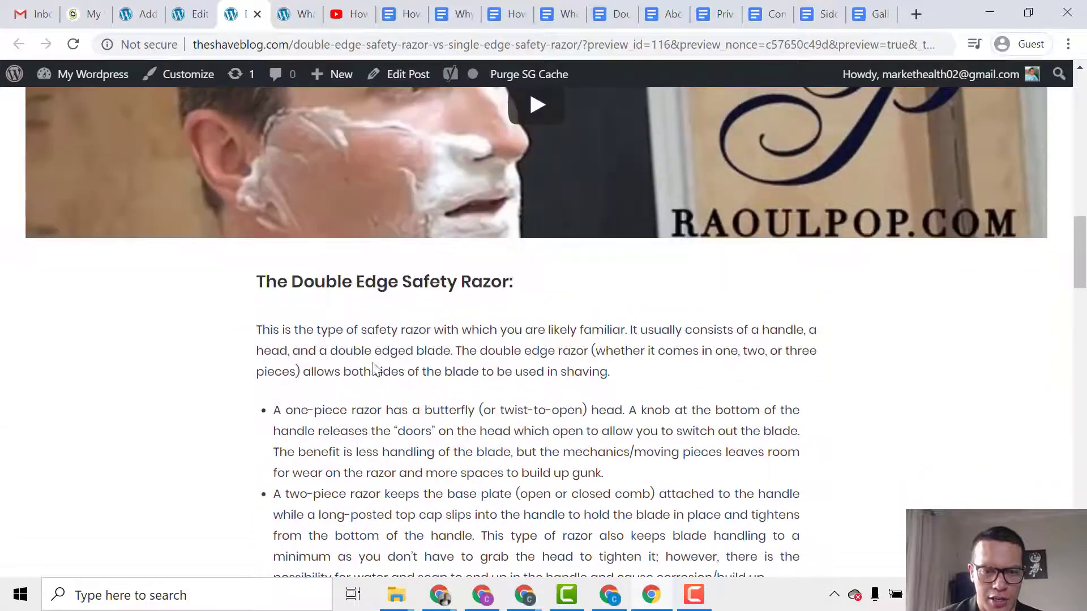
{"action": "scroll", "coordinate": [388, 360], "scroll_direction": "down", "scroll_amount": 15}
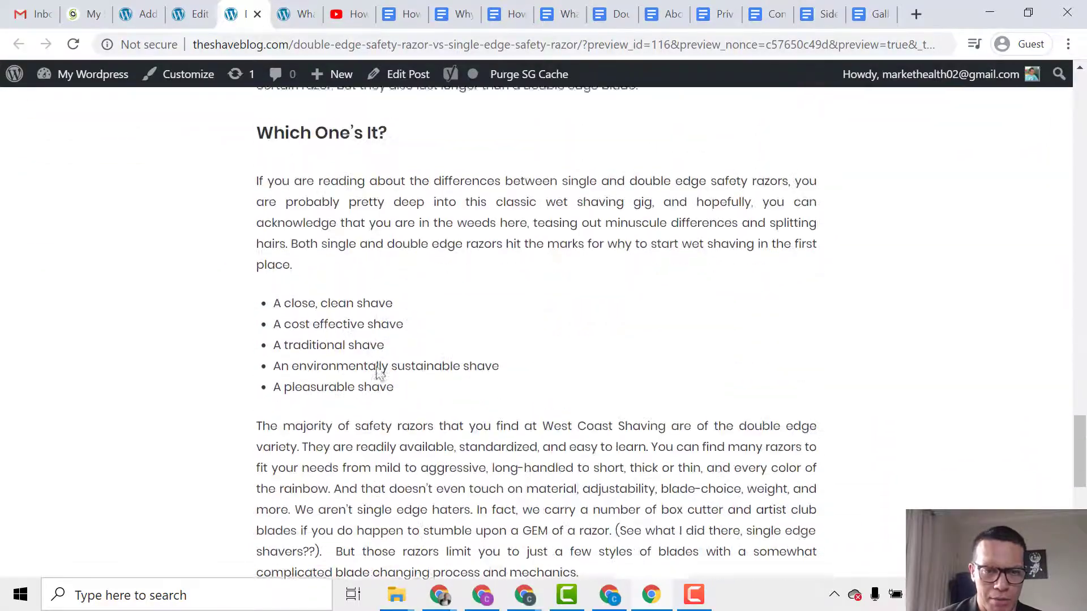
Go to the blog's home page via the JOELIA site title.
{"action": "left_click", "coordinate": [1084, 215]}
{"action": "scroll", "coordinate": [1084, 215], "scroll_direction": "up", "scroll_amount": 10}
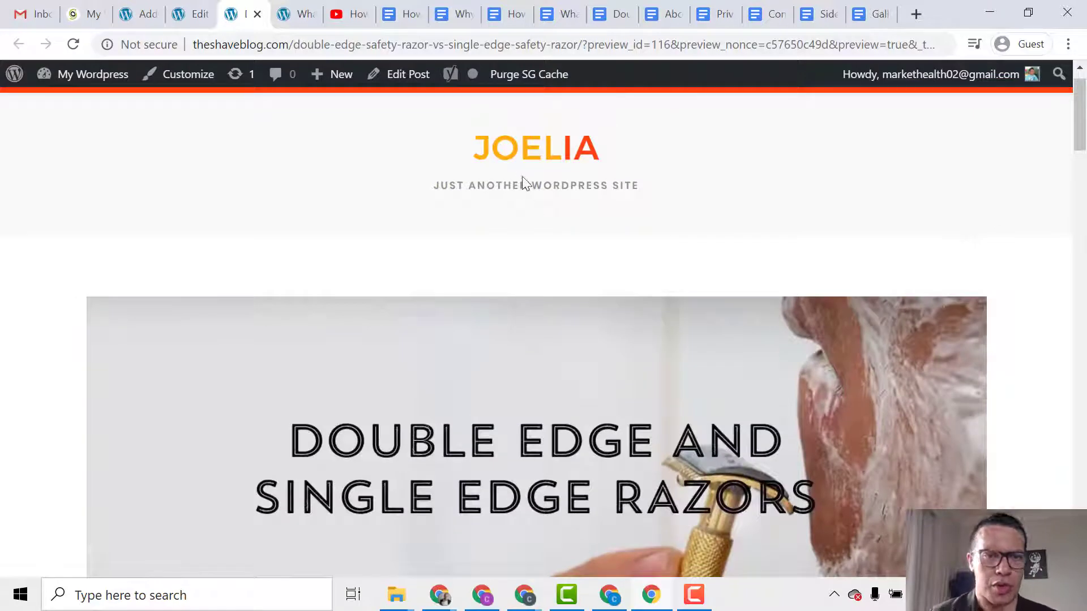
{"action": "left_click", "coordinate": [501, 148]}
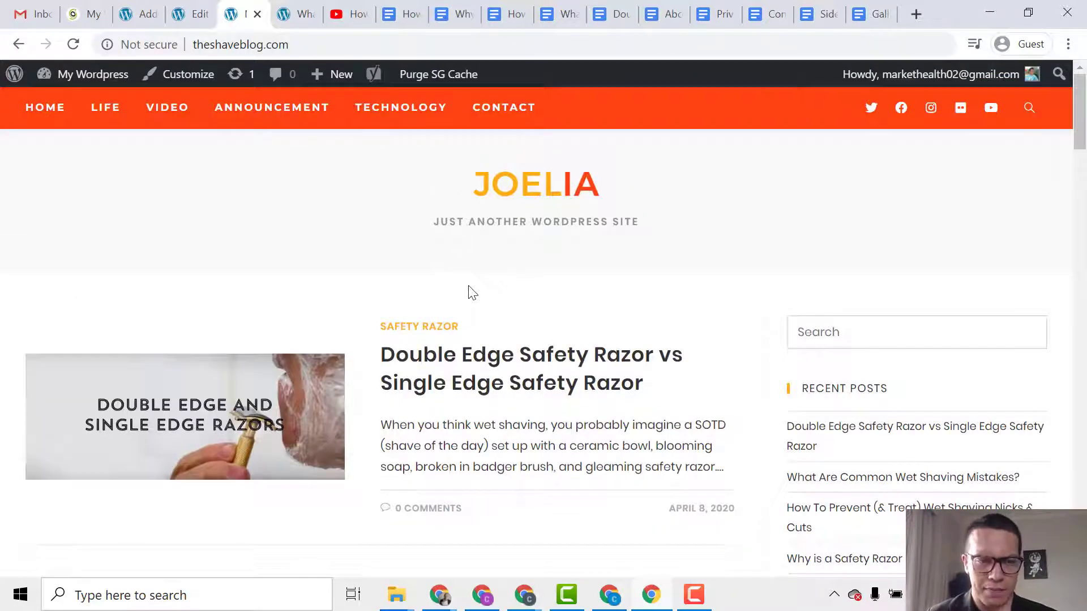
{"action": "scroll", "coordinate": [488, 290], "scroll_direction": "down", "scroll_amount": 5}
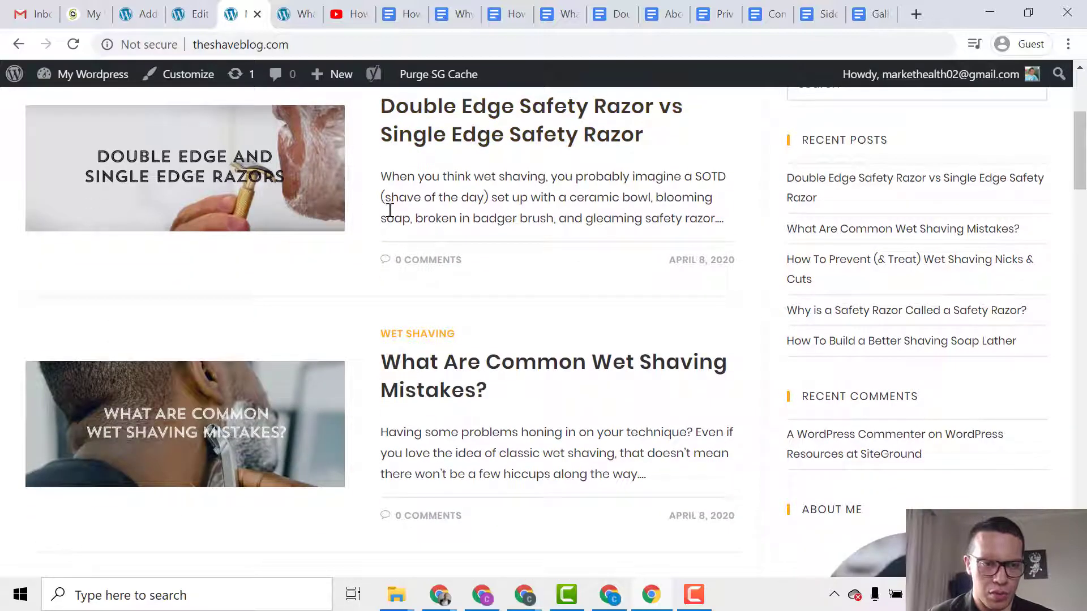
{"action": "scroll", "coordinate": [396, 215], "scroll_direction": "down", "scroll_amount": 2}
{"action": "scroll", "coordinate": [432, 240], "scroll_direction": "down", "scroll_amount": 7}
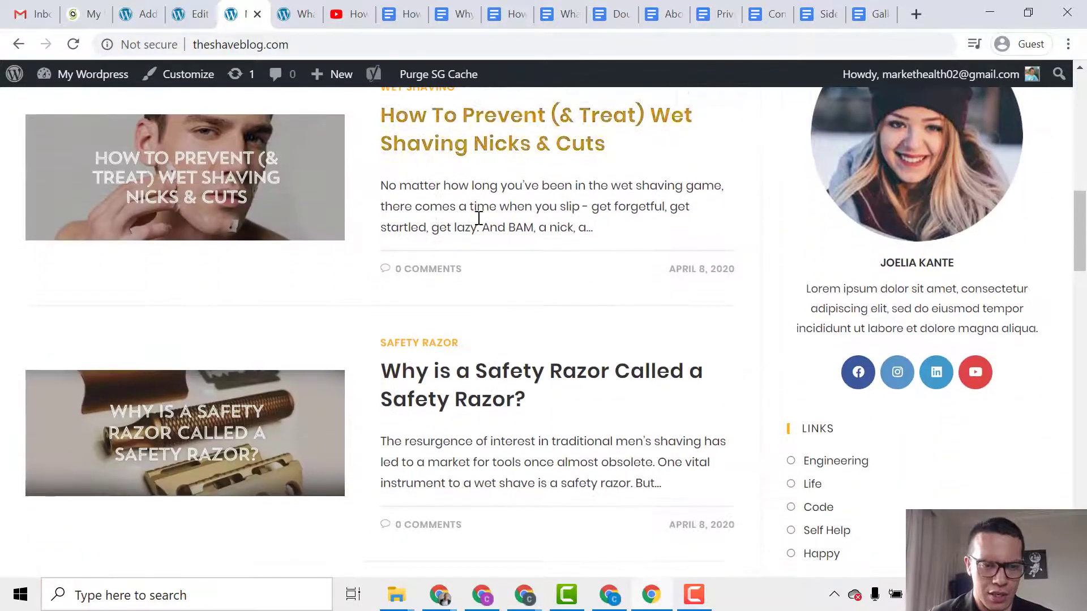
{"action": "scroll", "coordinate": [495, 391], "scroll_direction": "down", "scroll_amount": 8}
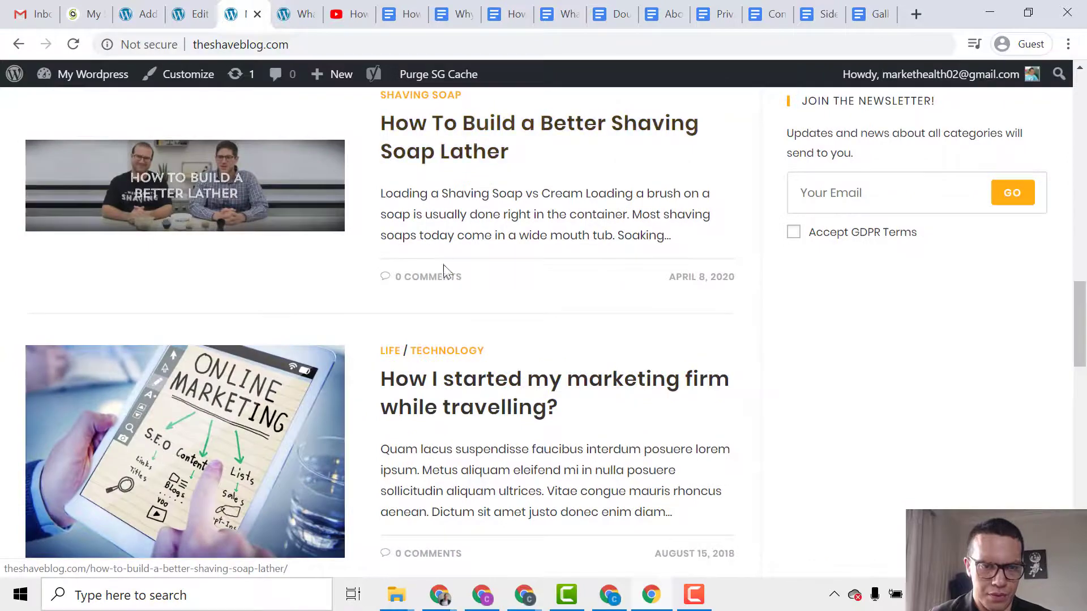
{"action": "scroll", "coordinate": [462, 340], "scroll_direction": "down", "scroll_amount": 4}
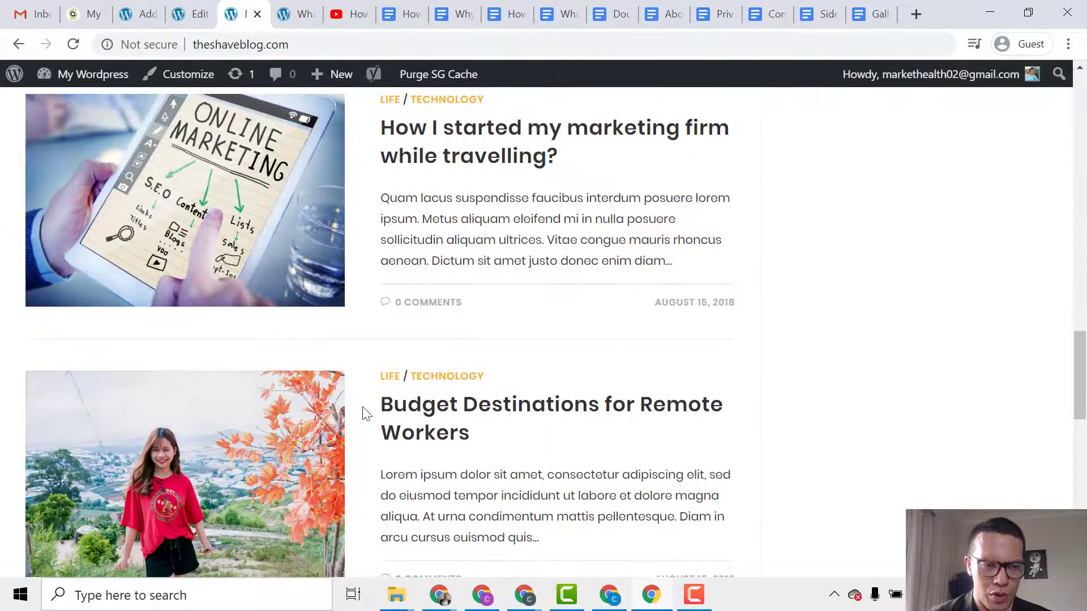
{"action": "scroll", "coordinate": [364, 413], "scroll_direction": "down", "scroll_amount": 5}
{"action": "scroll", "coordinate": [274, 495], "scroll_direction": "down", "scroll_amount": 8}
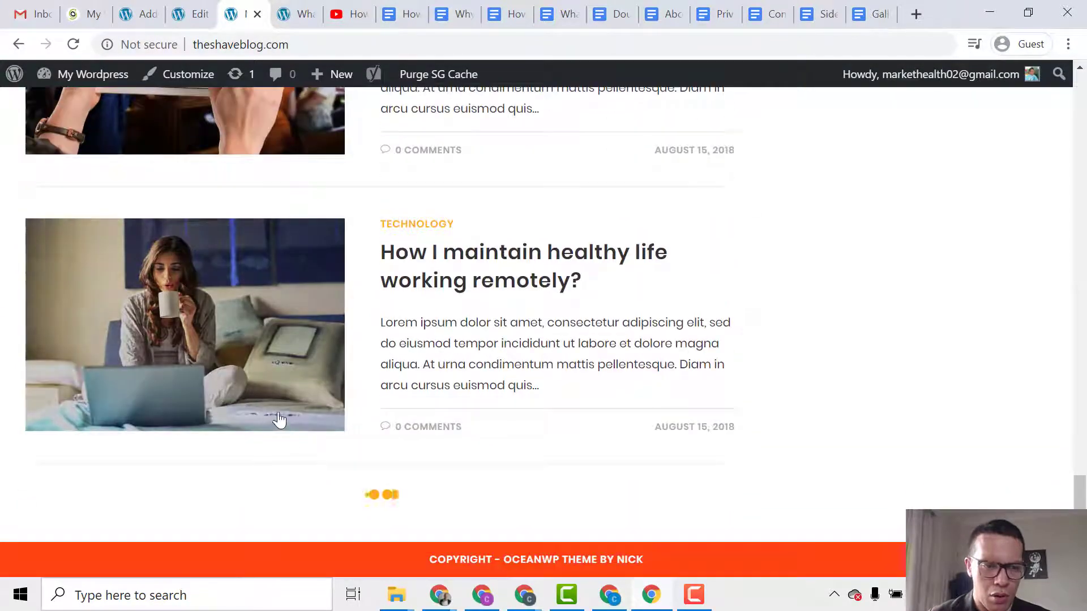
{"action": "scroll", "coordinate": [363, 432], "scroll_direction": "up", "scroll_amount": 10}
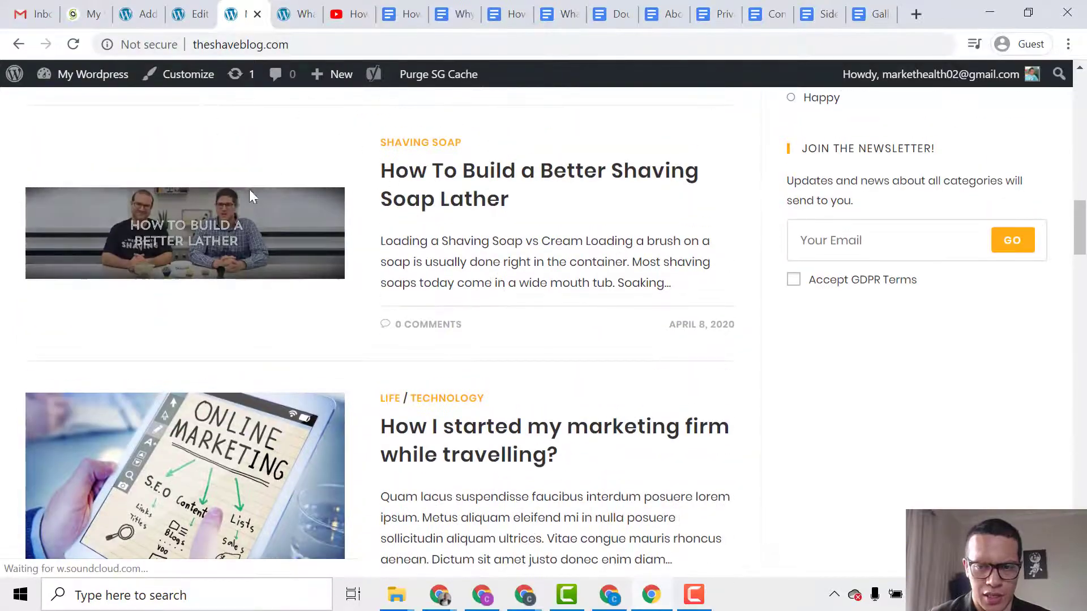
{"action": "scroll", "coordinate": [277, 246], "scroll_direction": "up", "scroll_amount": 15}
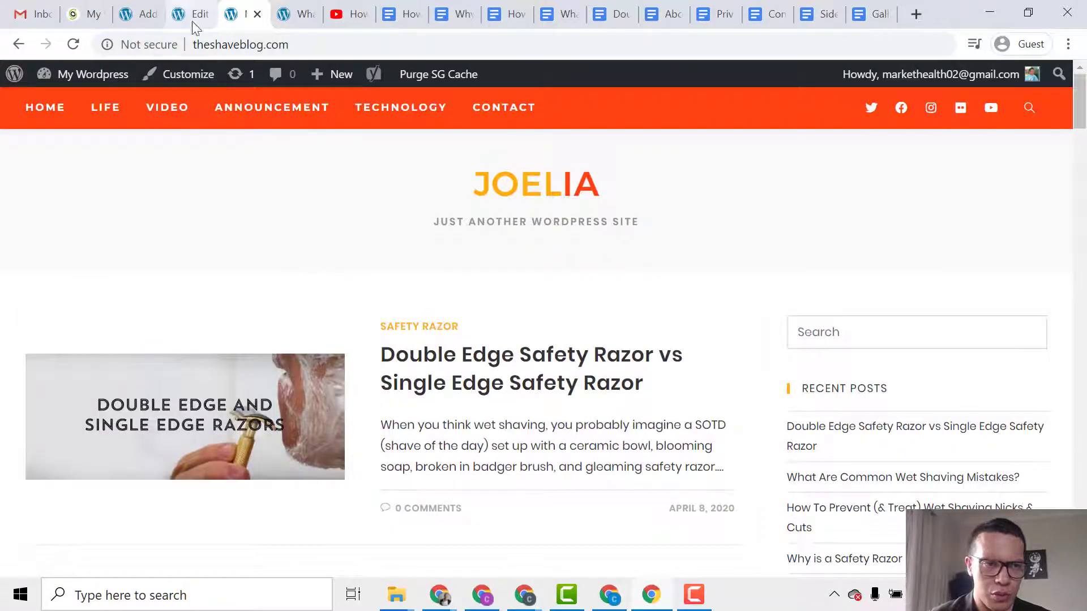
Check the marketing firm, Budget Destinations, Confucius, Why I left Google and healthy life posts.
{"action": "mouse_move", "coordinate": [95, 82]}
{"action": "left_click", "coordinate": [85, 107]}
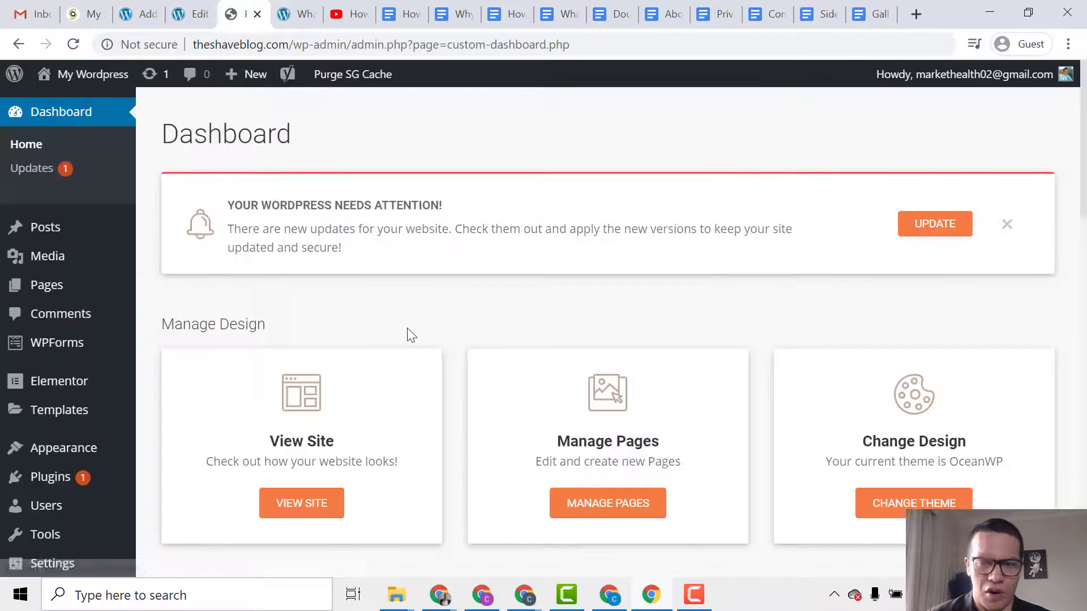
{"action": "mouse_move", "coordinate": [36, 232]}
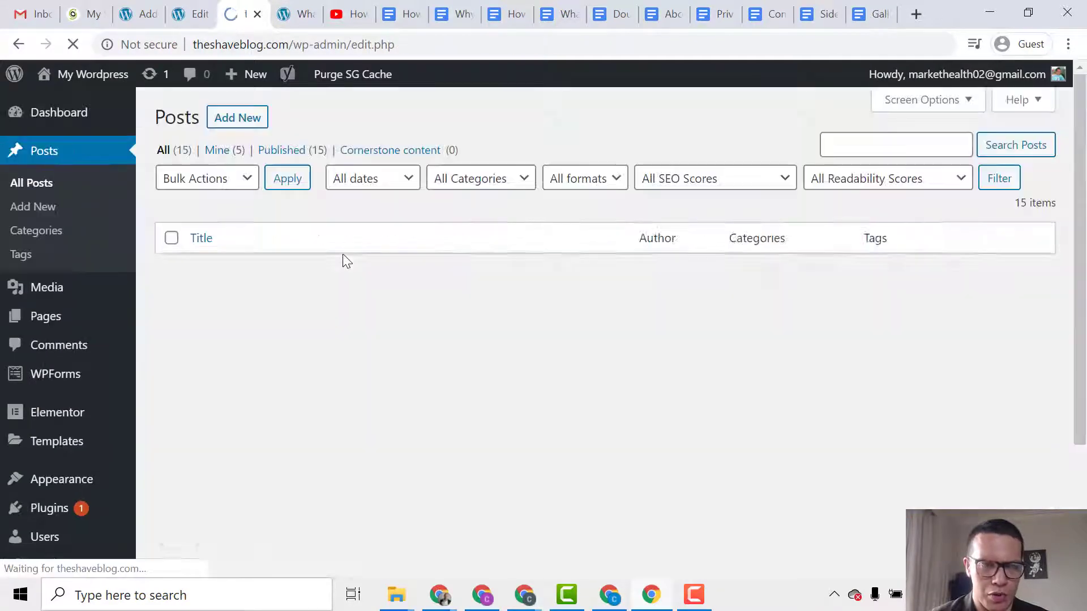
{"action": "scroll", "coordinate": [353, 287], "scroll_direction": "down", "scroll_amount": 5}
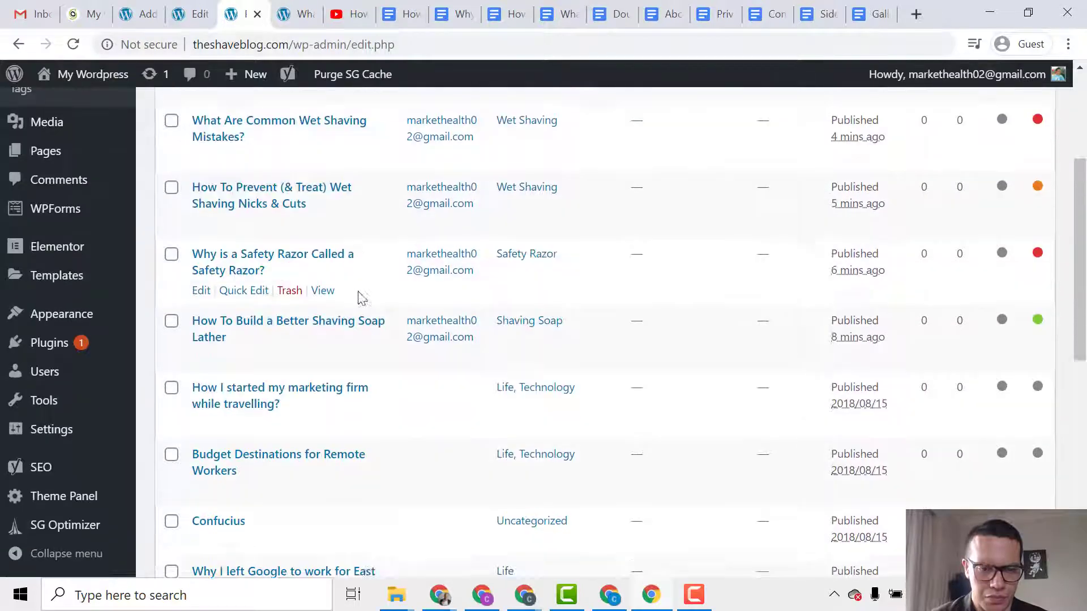
{"action": "left_click", "coordinate": [171, 264]}
{"action": "left_click", "coordinate": [171, 331]}
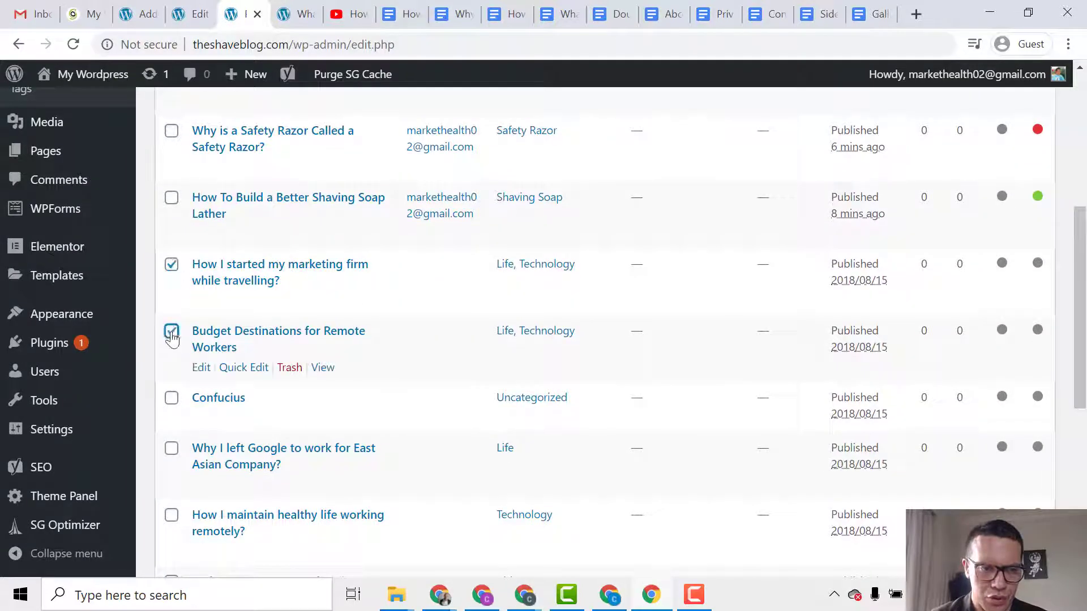
{"action": "left_click", "coordinate": [171, 398]}
{"action": "left_click", "coordinate": [172, 449]}
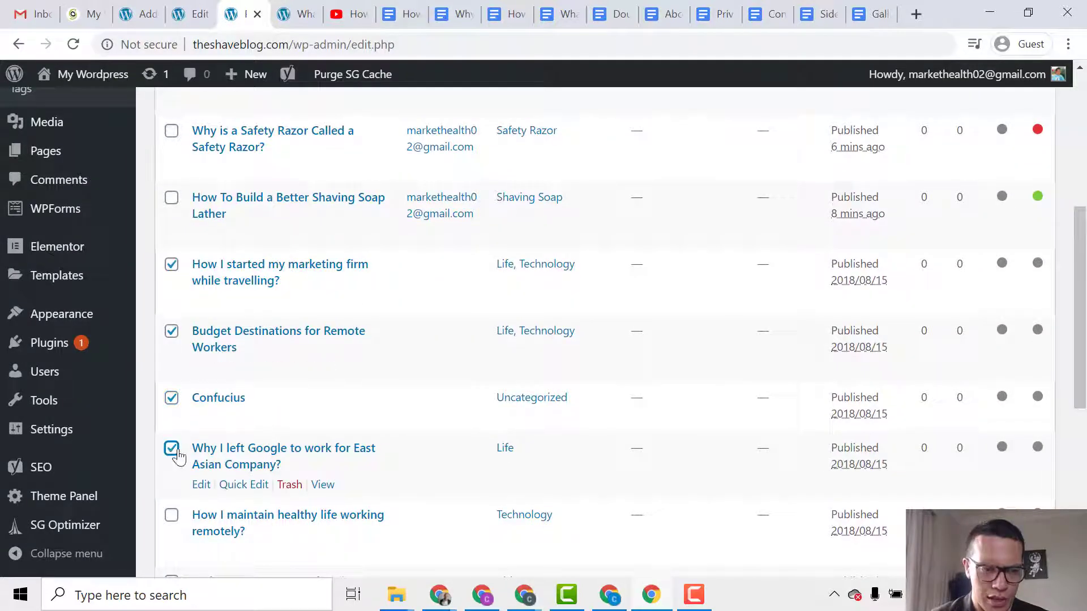
{"action": "left_click", "coordinate": [172, 515]}
Also check the Podcast, Data, YouTube journalism, happy life and SiteGround Resources posts.
{"action": "scroll", "coordinate": [203, 416], "scroll_direction": "down", "scroll_amount": 5}
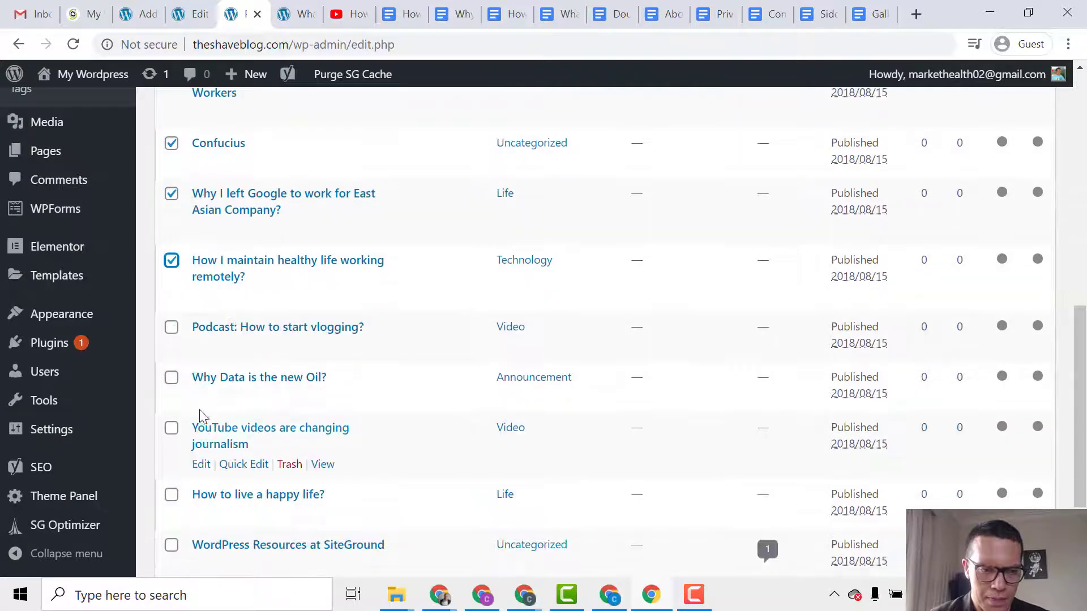
{"action": "left_click", "coordinate": [172, 327]}
{"action": "left_click", "coordinate": [171, 378]}
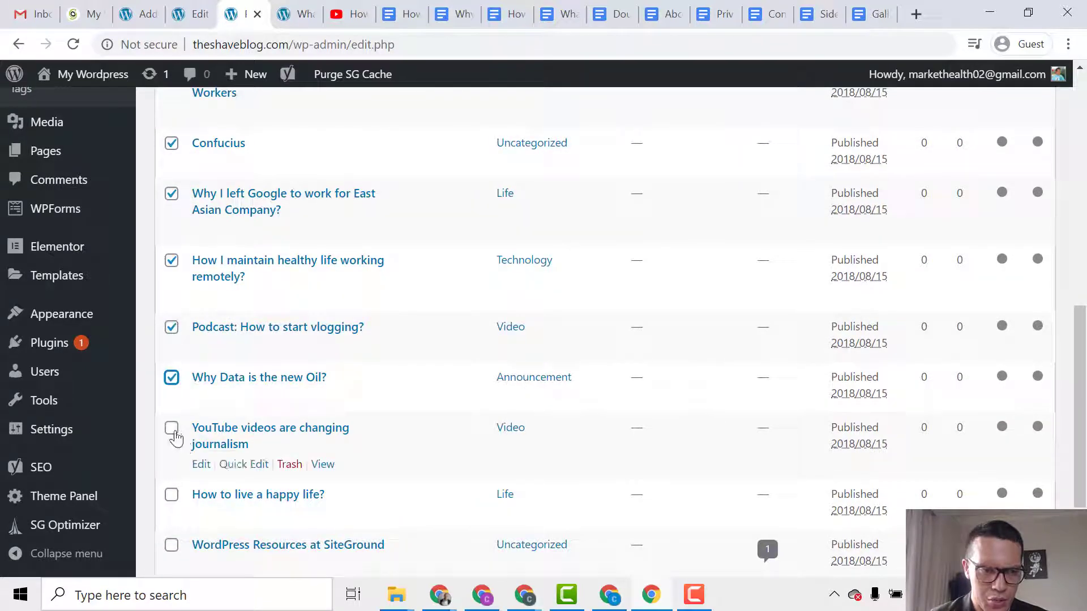
{"action": "left_click", "coordinate": [172, 428]}
{"action": "left_click", "coordinate": [172, 495]}
{"action": "left_click", "coordinate": [172, 546]}
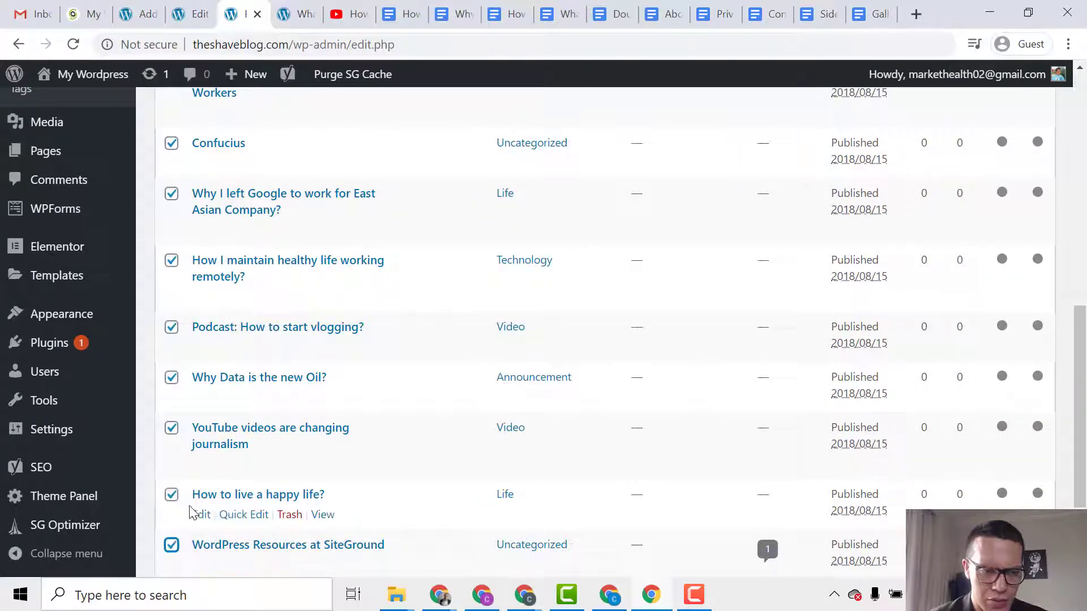
Move the ten checked posts to the trash with the Bulk Actions menu.
{"action": "scroll", "coordinate": [178, 510], "scroll_direction": "down", "scroll_amount": 3}
{"action": "scroll", "coordinate": [330, 337], "scroll_direction": "up", "scroll_amount": 15}
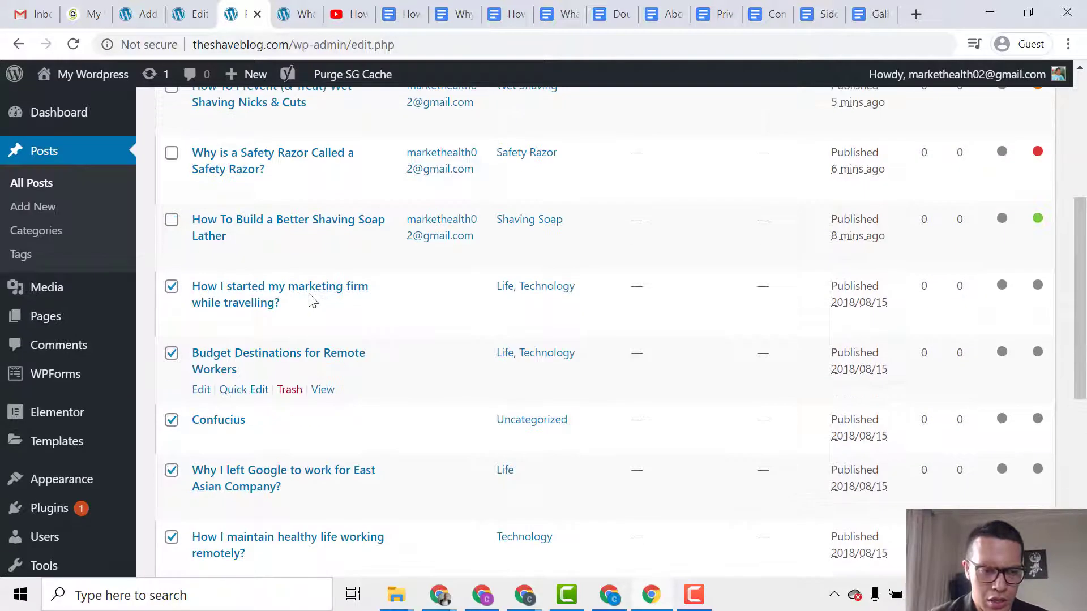
{"action": "left_click", "coordinate": [236, 180]}
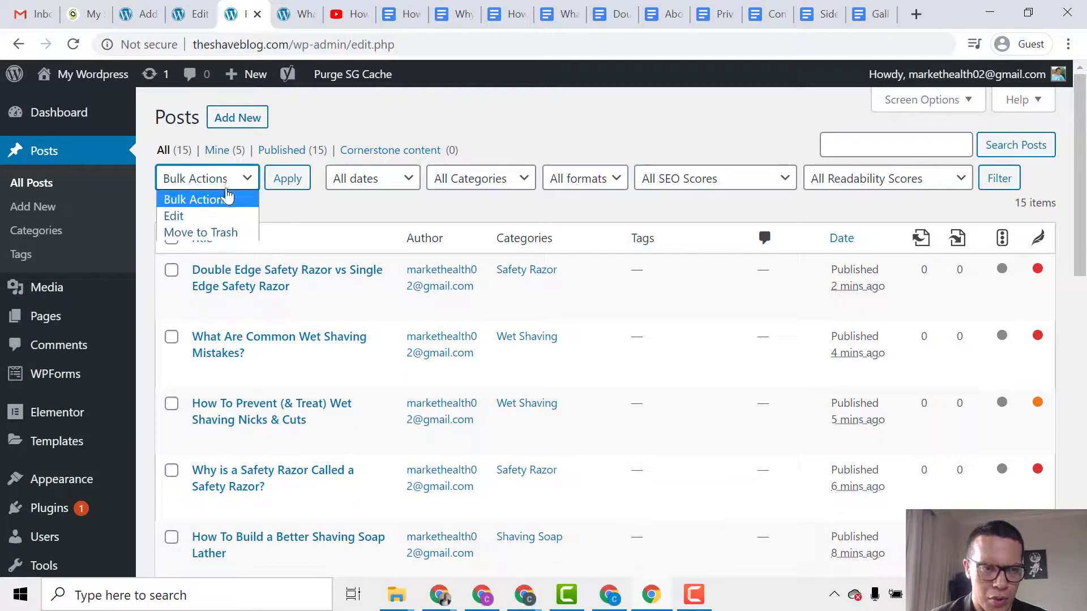
{"action": "left_click", "coordinate": [212, 233]}
{"action": "left_click", "coordinate": [288, 180]}
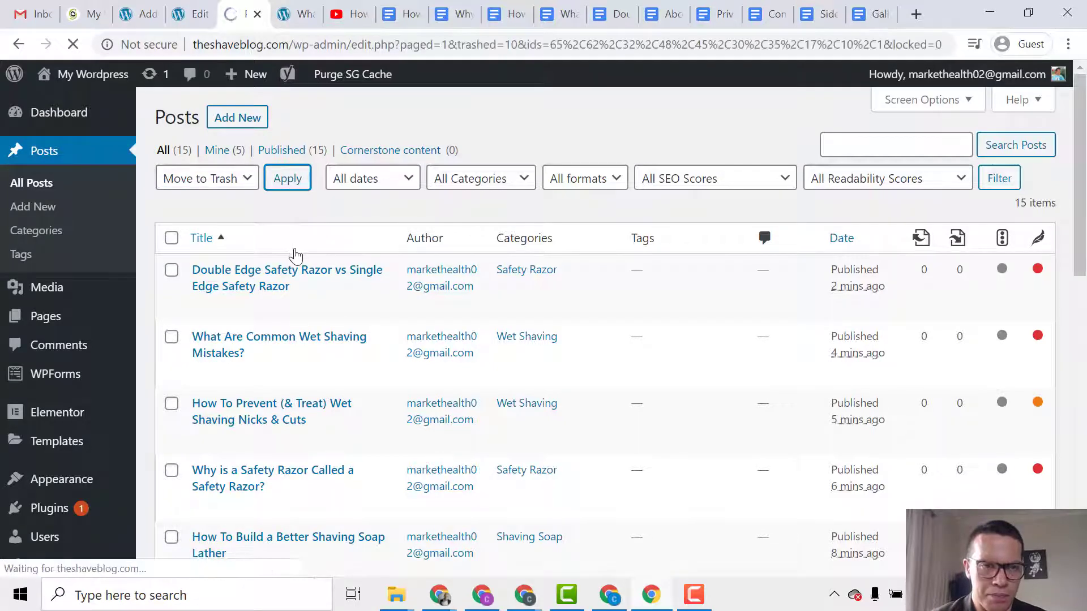
{"action": "scroll", "coordinate": [290, 293], "scroll_direction": "down", "scroll_amount": 3}
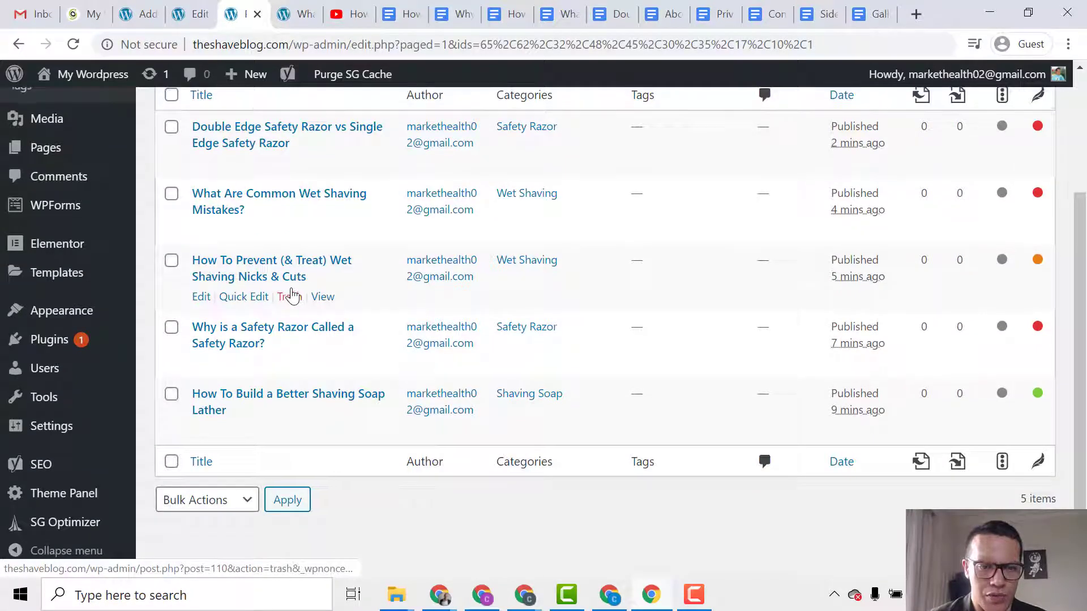
{"action": "scroll", "coordinate": [291, 294], "scroll_direction": "up", "scroll_amount": 3}
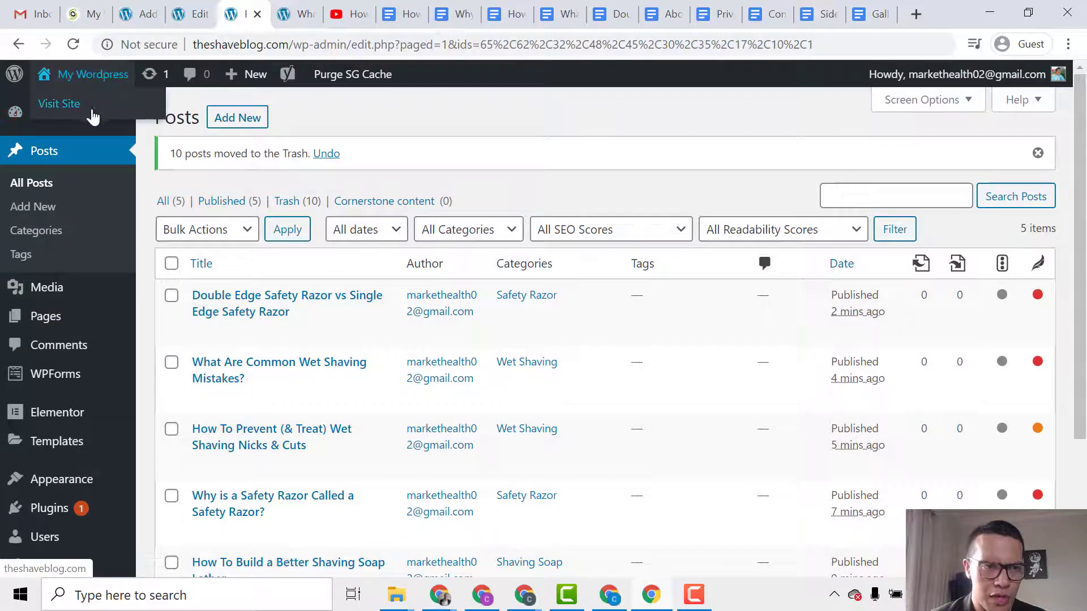
Visit the live site and scroll the front page, confirming only the five shaving posts remain.
{"action": "left_click", "coordinate": [92, 109]}
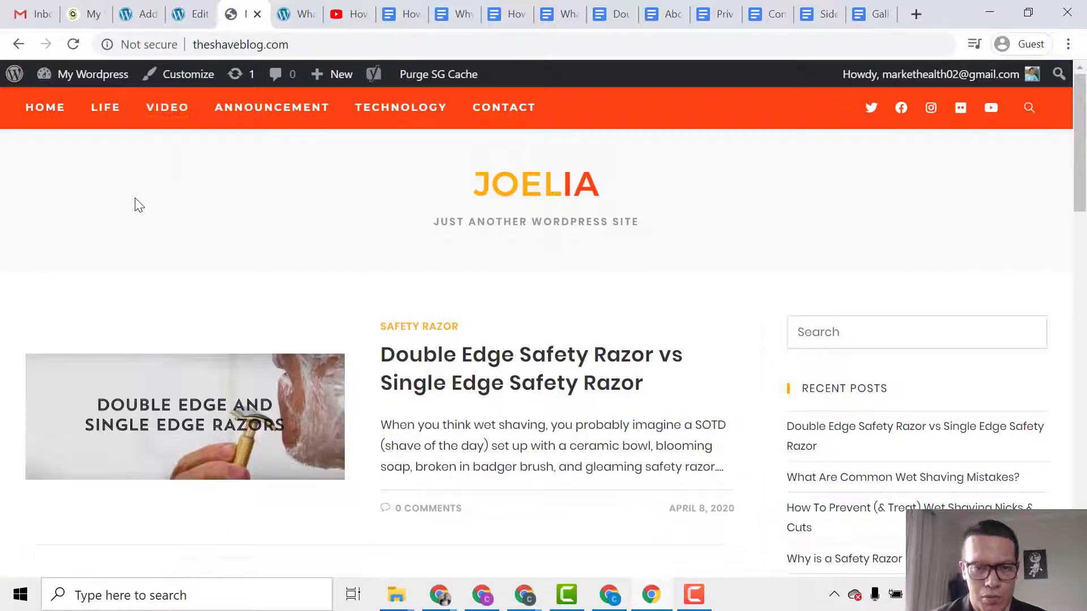
{"action": "scroll", "coordinate": [139, 207], "scroll_direction": "down", "scroll_amount": 4}
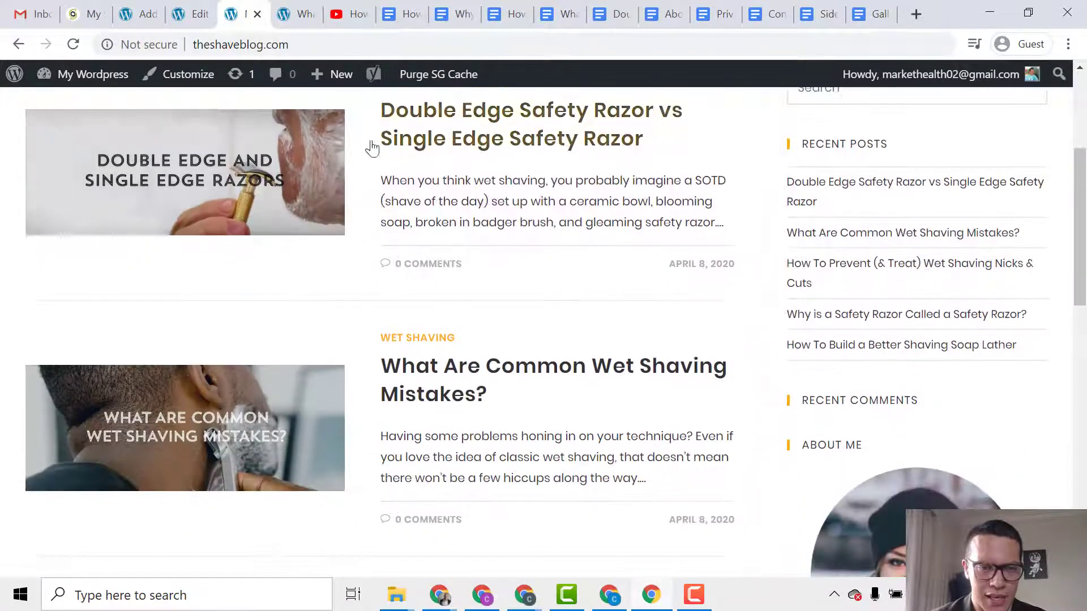
{"action": "scroll", "coordinate": [351, 258], "scroll_direction": "down", "scroll_amount": 1}
{"action": "scroll", "coordinate": [357, 256], "scroll_direction": "down", "scroll_amount": 5}
{"action": "scroll", "coordinate": [394, 300], "scroll_direction": "down", "scroll_amount": 8}
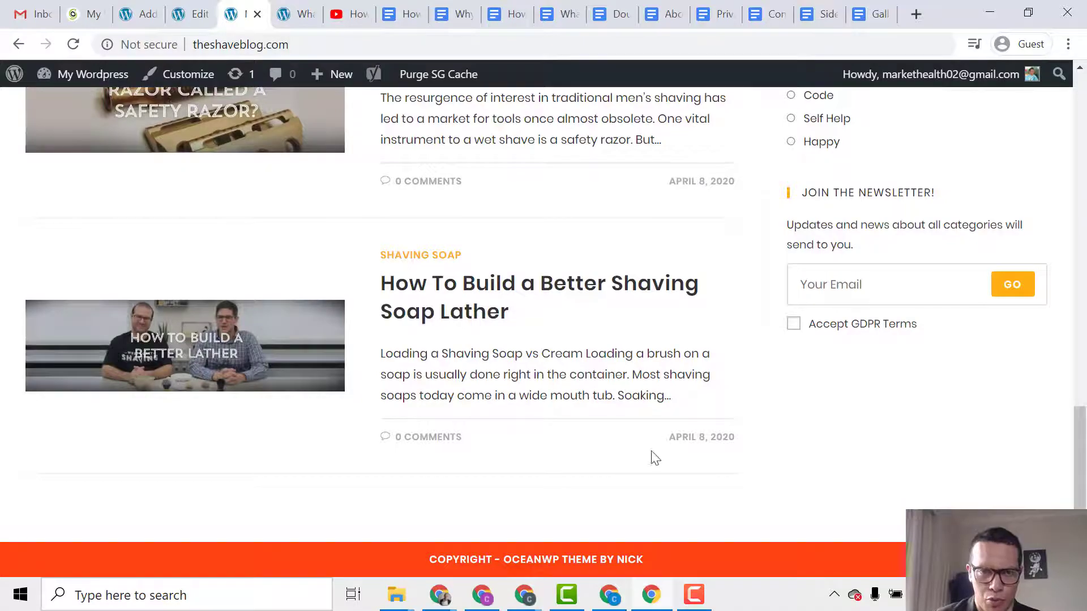
{"action": "left_click", "coordinate": [1085, 143]}
{"action": "left_click", "coordinate": [1085, 143]}
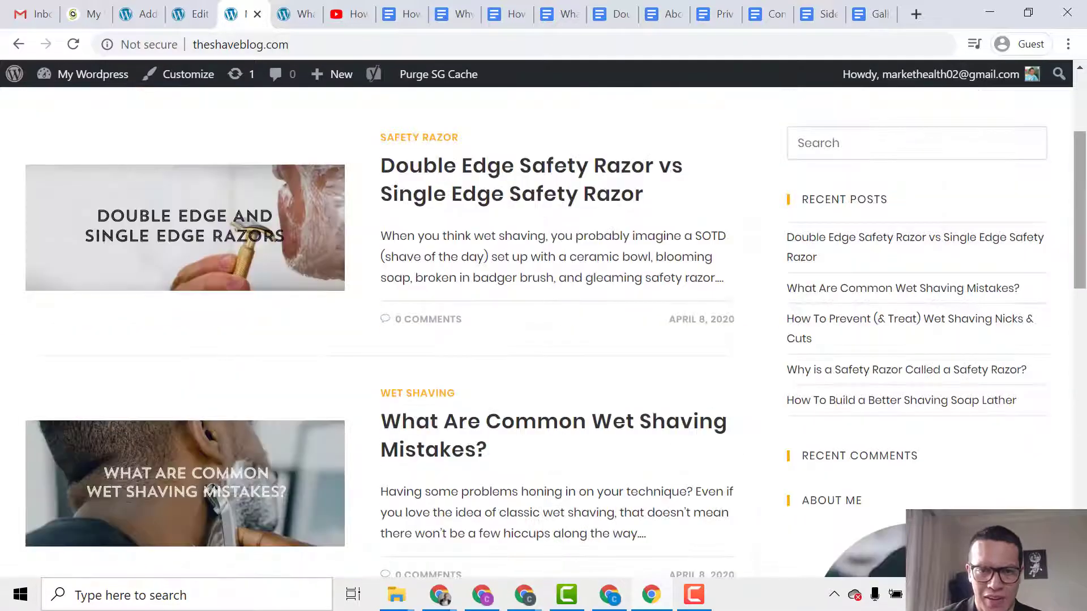
{"action": "left_click_drag", "start_coordinate": [1084, 186], "coordinate": [1084, 127]}
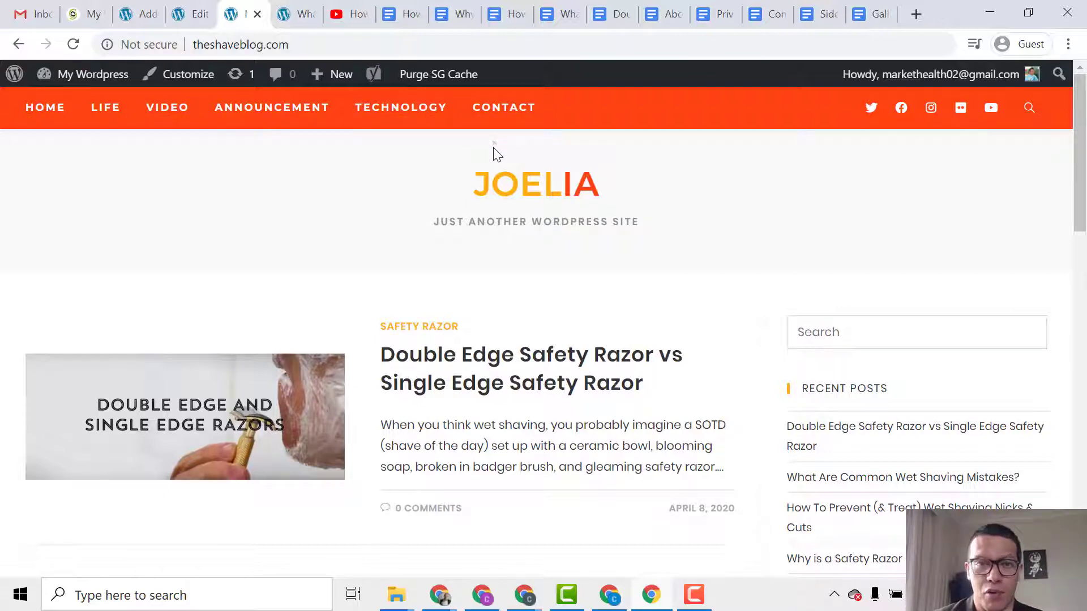
{"action": "left_click", "coordinate": [205, 8]}
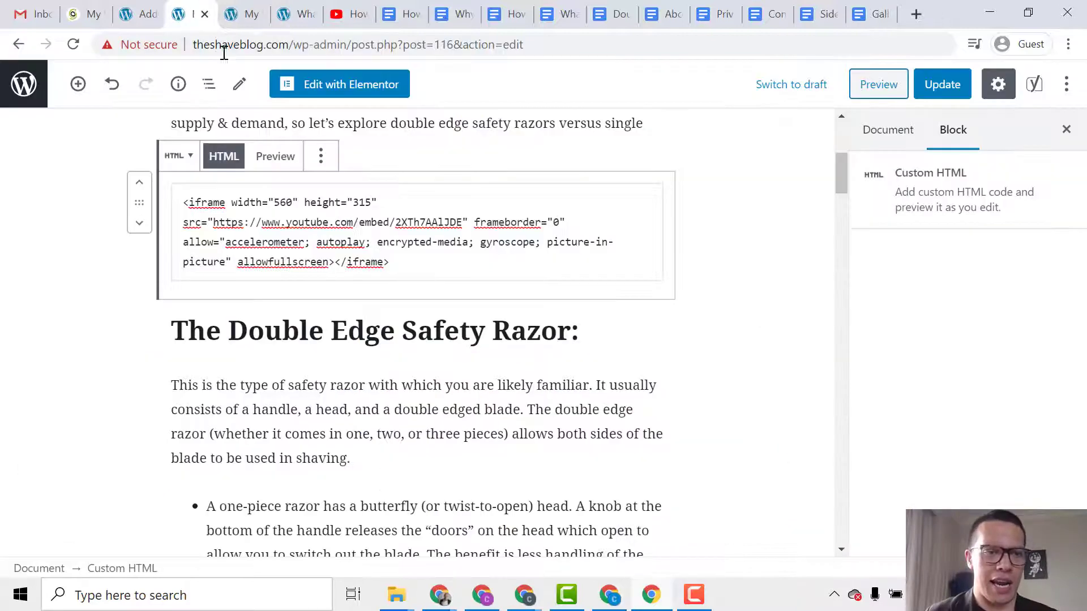
{"action": "left_click", "coordinate": [243, 6]}
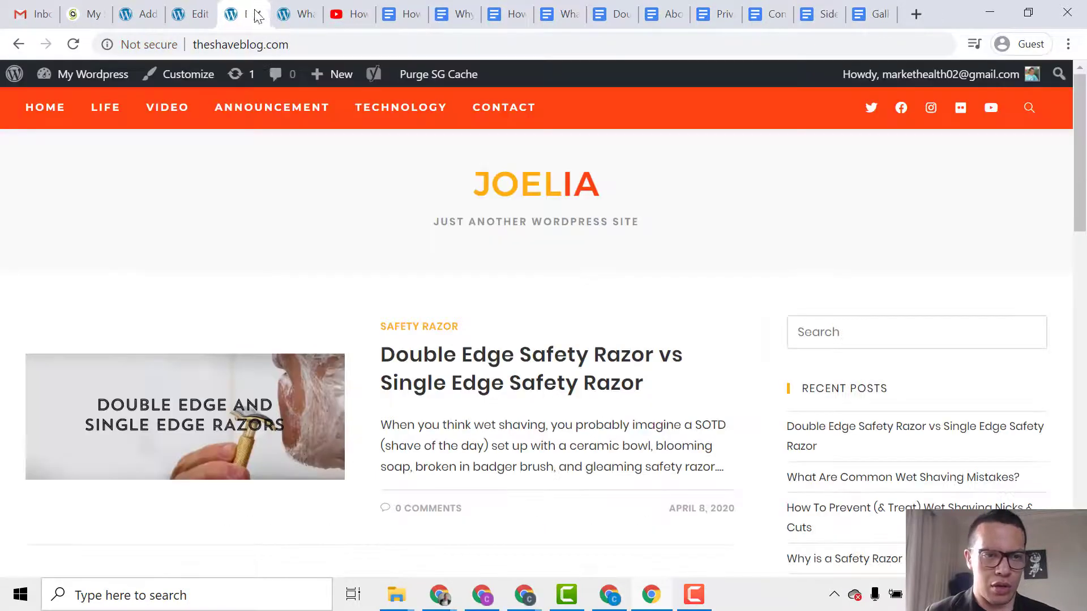
List all pages from the dashboard and view the Contact page on the live site.
{"action": "mouse_move", "coordinate": [116, 78]}
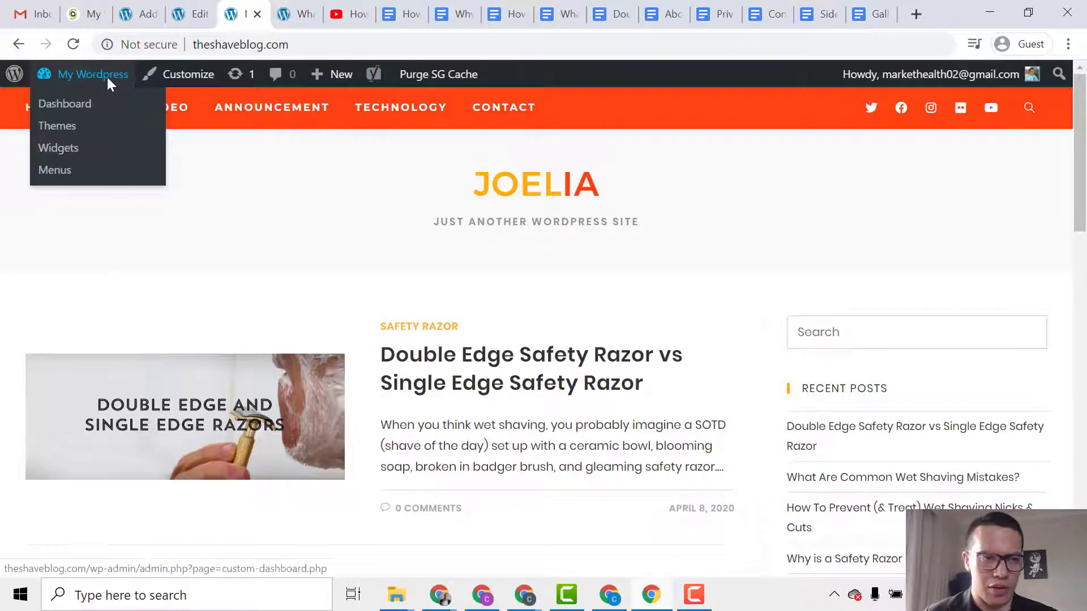
{"action": "left_click", "coordinate": [90, 105]}
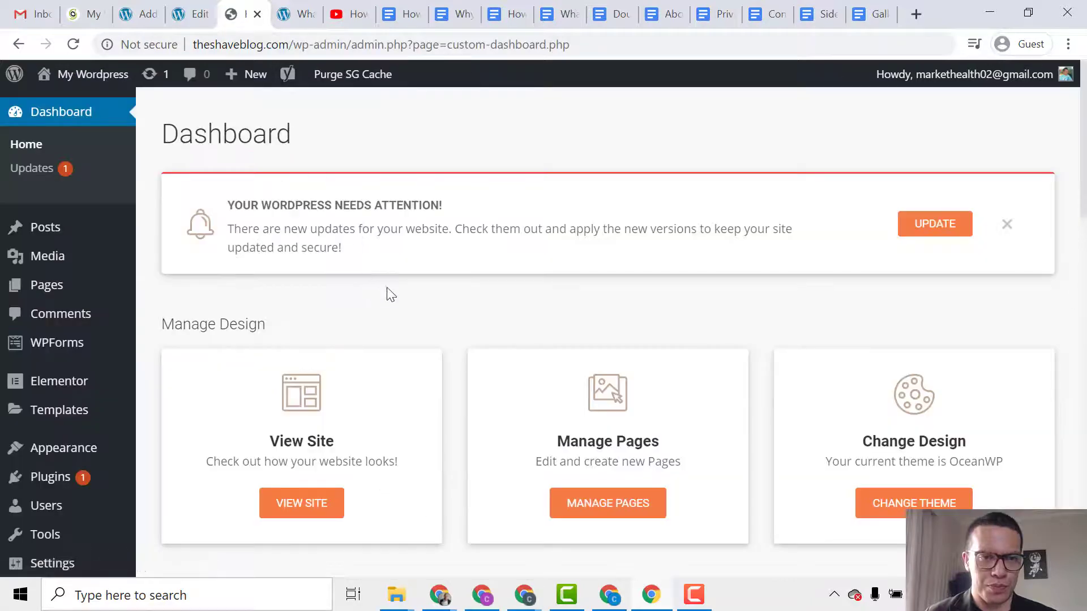
{"action": "mouse_move", "coordinate": [43, 286]}
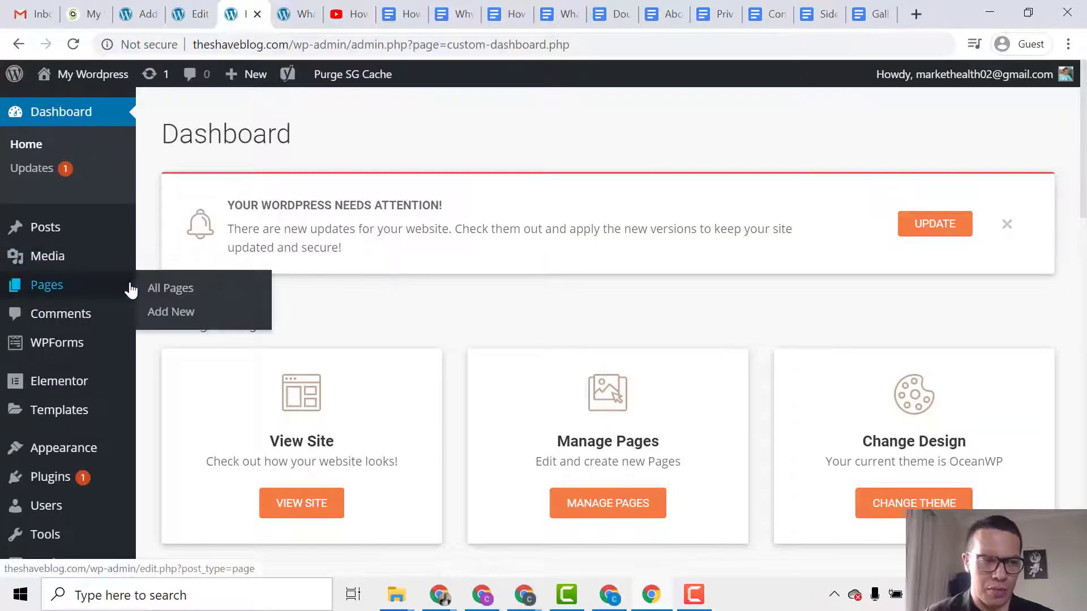
{"action": "left_click", "coordinate": [173, 291]}
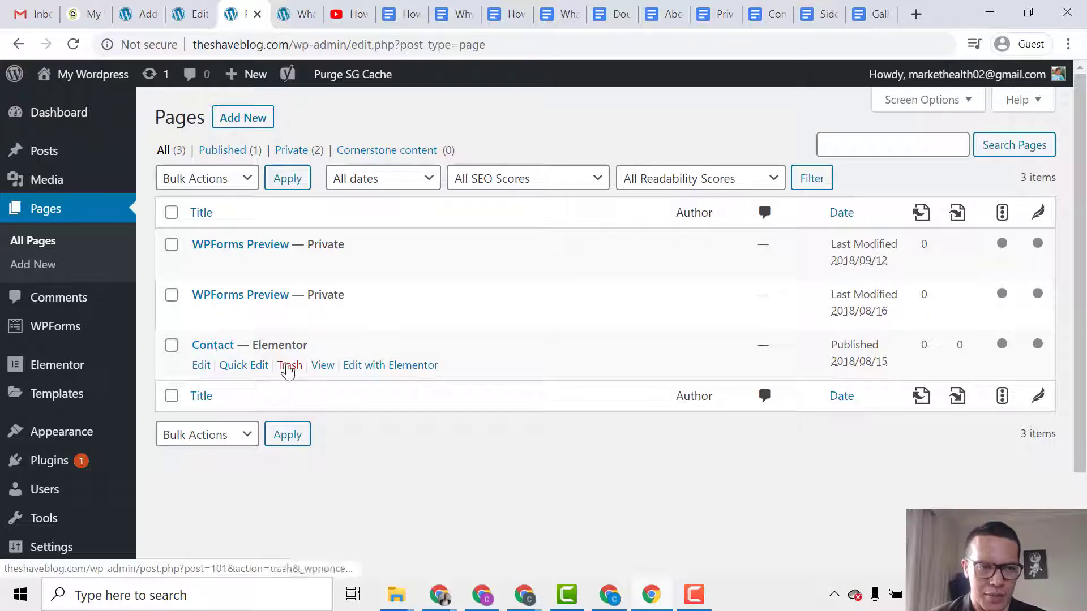
{"action": "left_click", "coordinate": [317, 365], "text": "ctrl"}
Reload the Contact page past the Server Hangup error and review its Name, Email, Comment form.
{"action": "left_click", "coordinate": [287, 16]}
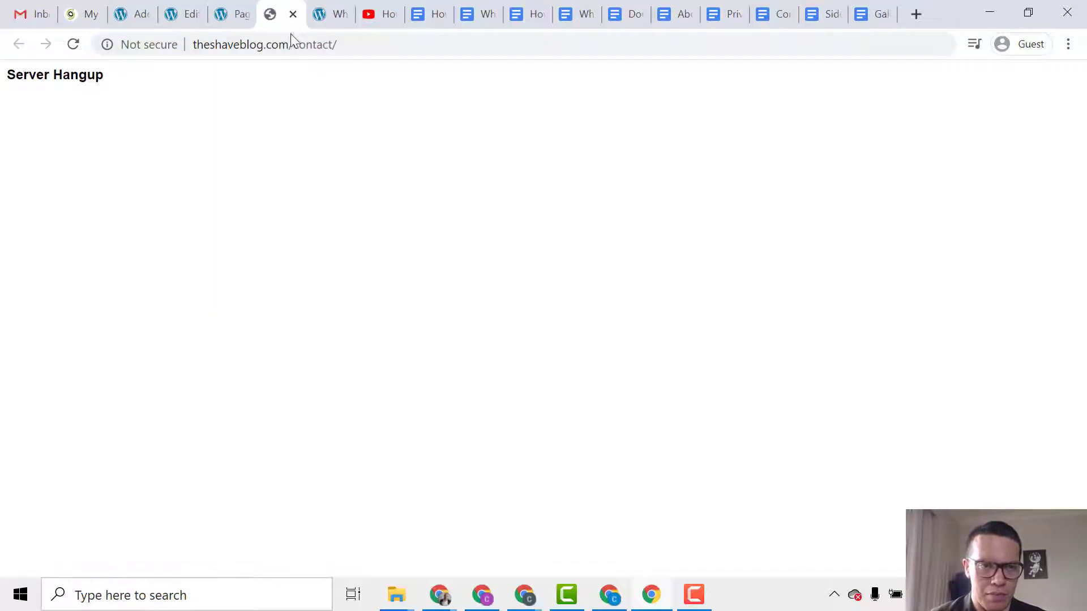
{"action": "left_click", "coordinate": [73, 44]}
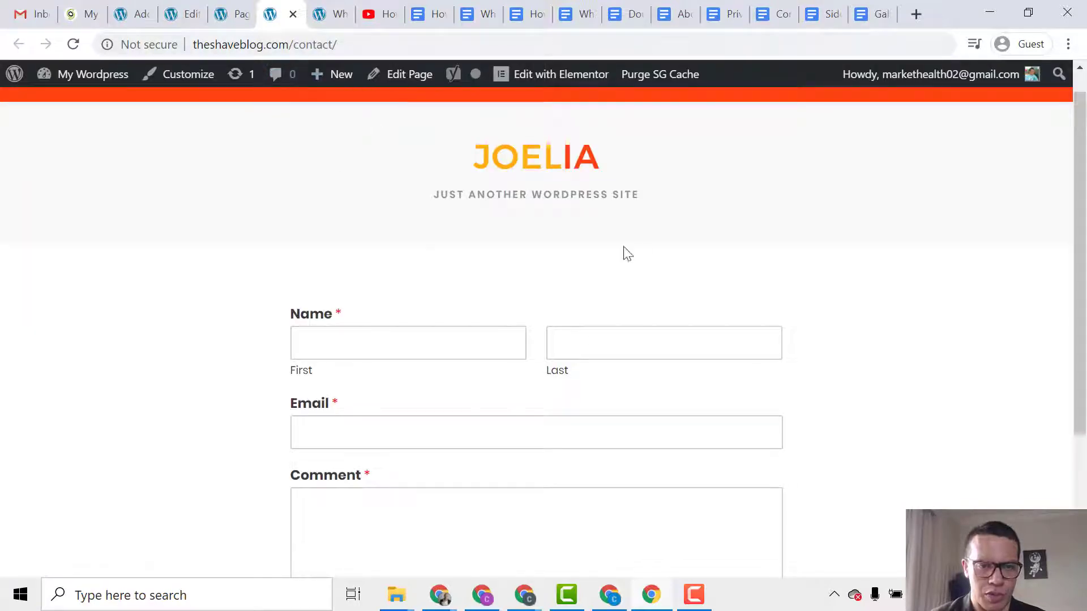
{"action": "scroll", "coordinate": [493, 317], "scroll_direction": "down", "scroll_amount": 4}
{"action": "scroll", "coordinate": [488, 322], "scroll_direction": "up", "scroll_amount": 4}
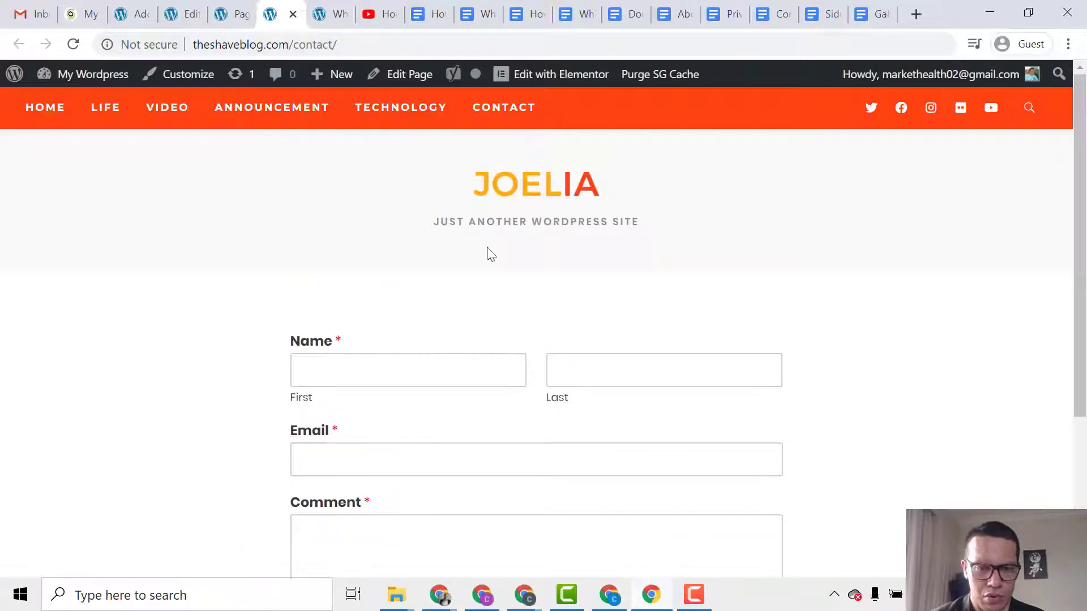
{"action": "scroll", "coordinate": [388, 221], "scroll_direction": "down", "scroll_amount": 4}
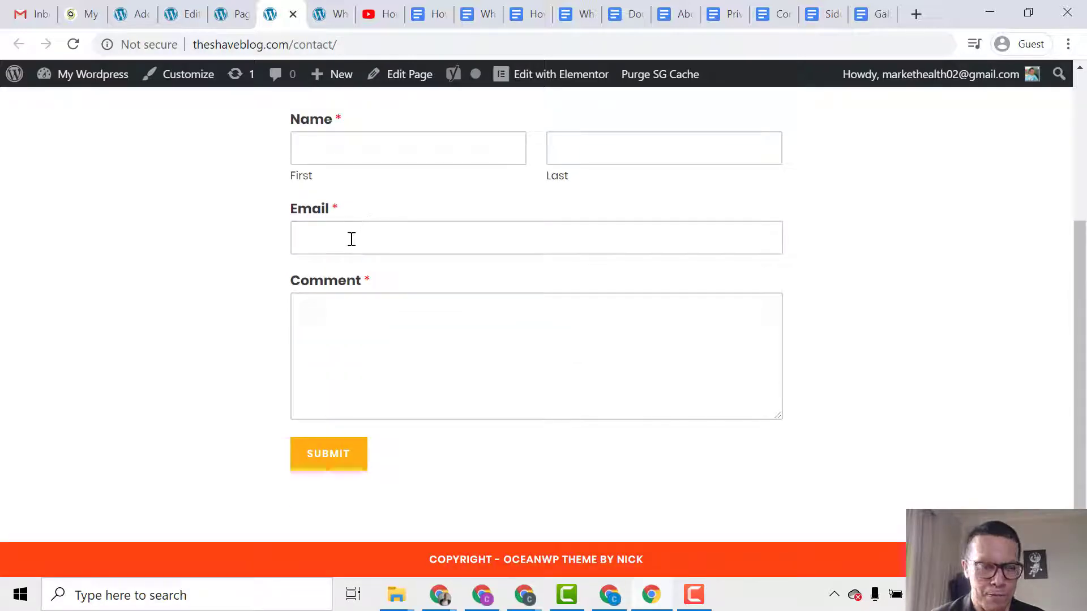
{"action": "scroll", "coordinate": [376, 269], "scroll_direction": "up", "scroll_amount": 4}
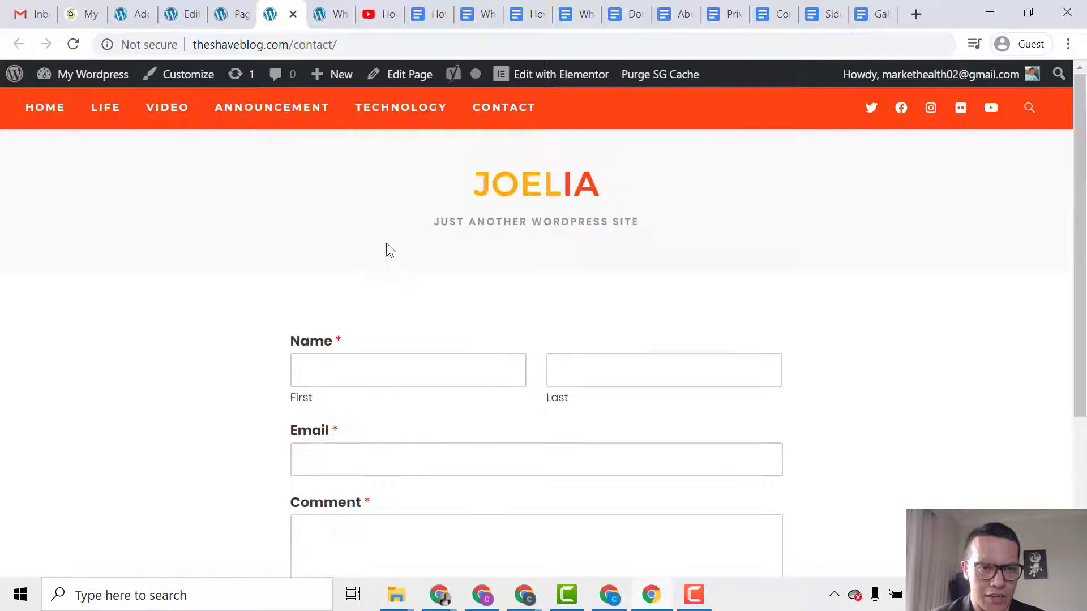
Add a new page titled About Me and select all text in the About Page document.
{"action": "left_click", "coordinate": [230, 14]}
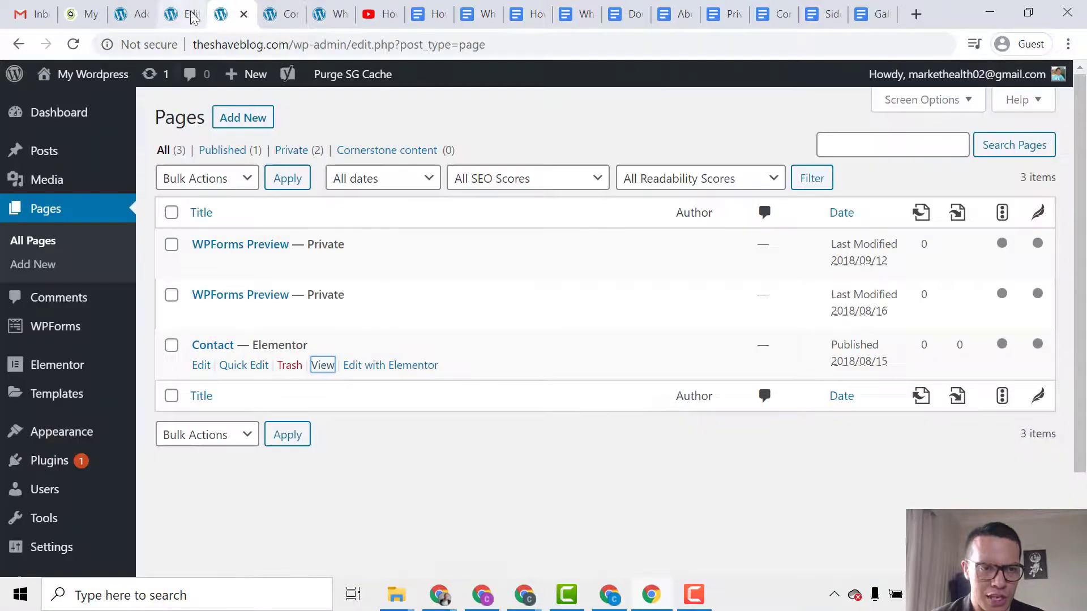
{"action": "left_click", "coordinate": [242, 117]}
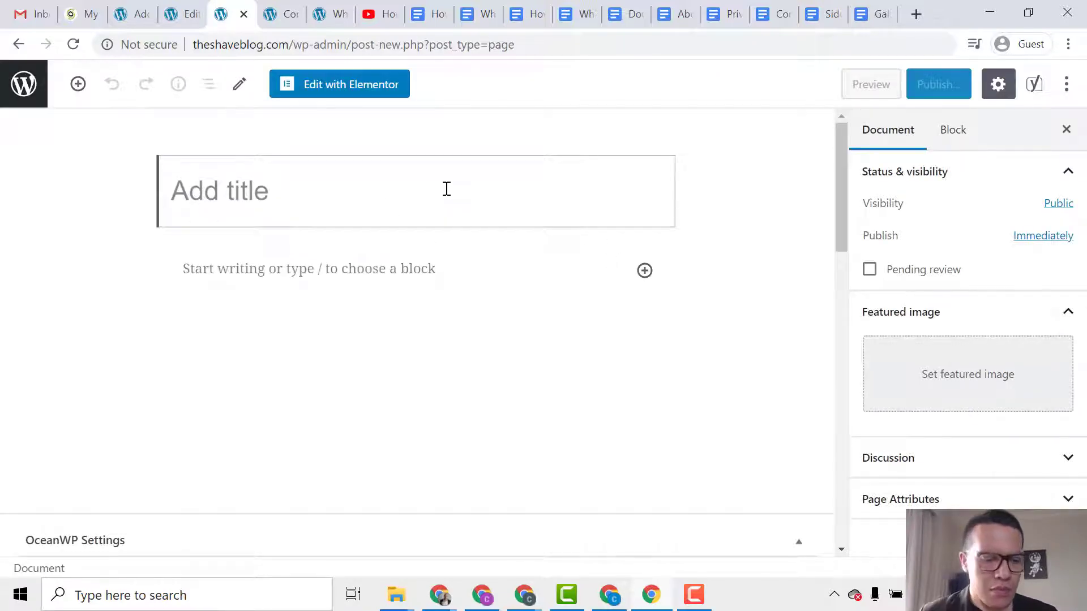
{"action": "type", "text": "Ab"}
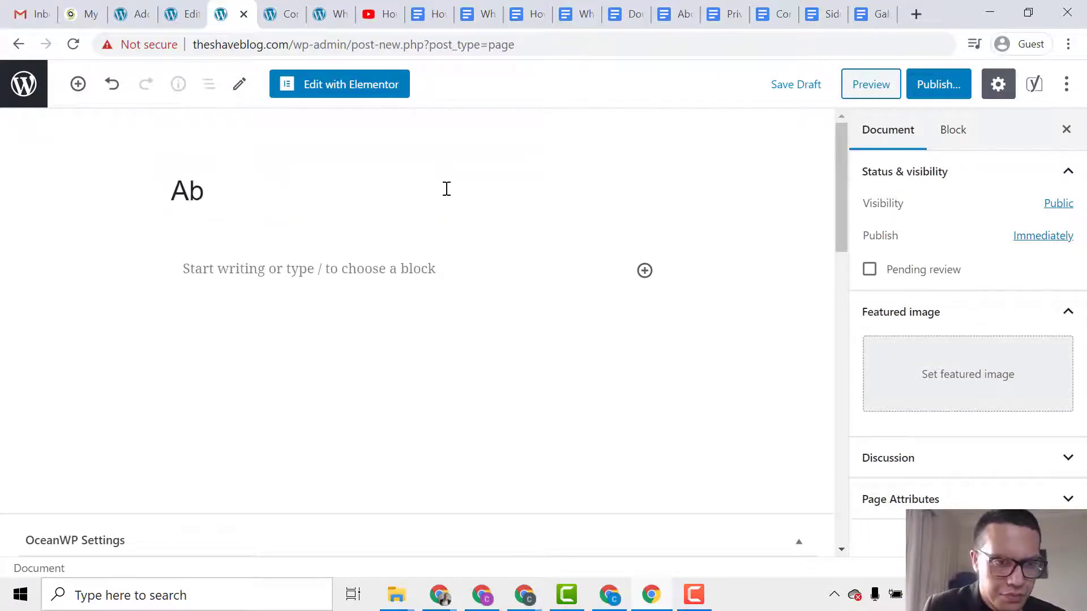
{"action": "type", "text": "iout Me"}
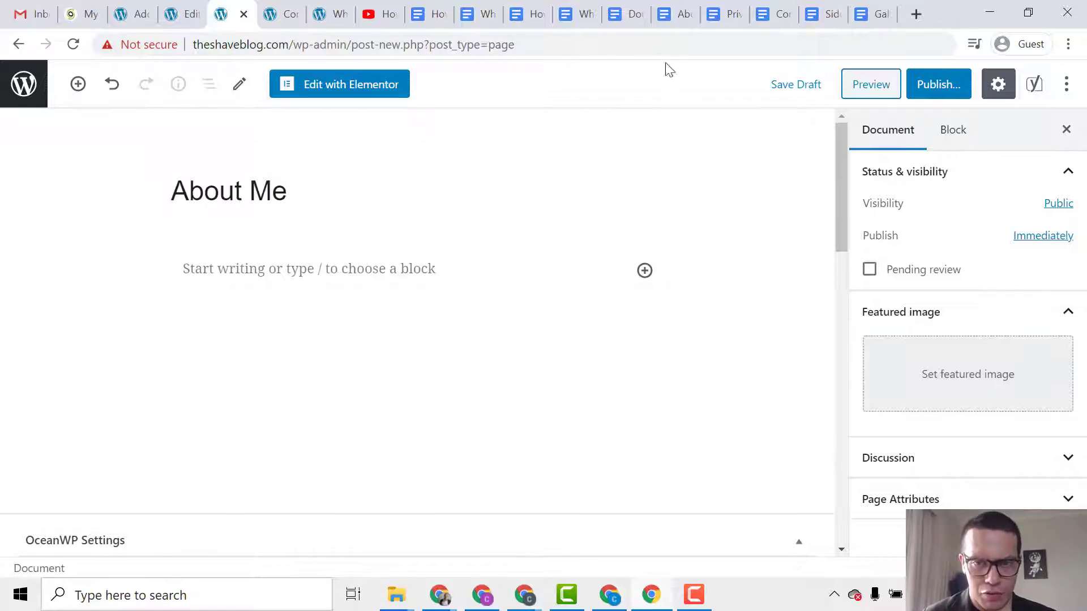
{"action": "left_click", "coordinate": [669, 21]}
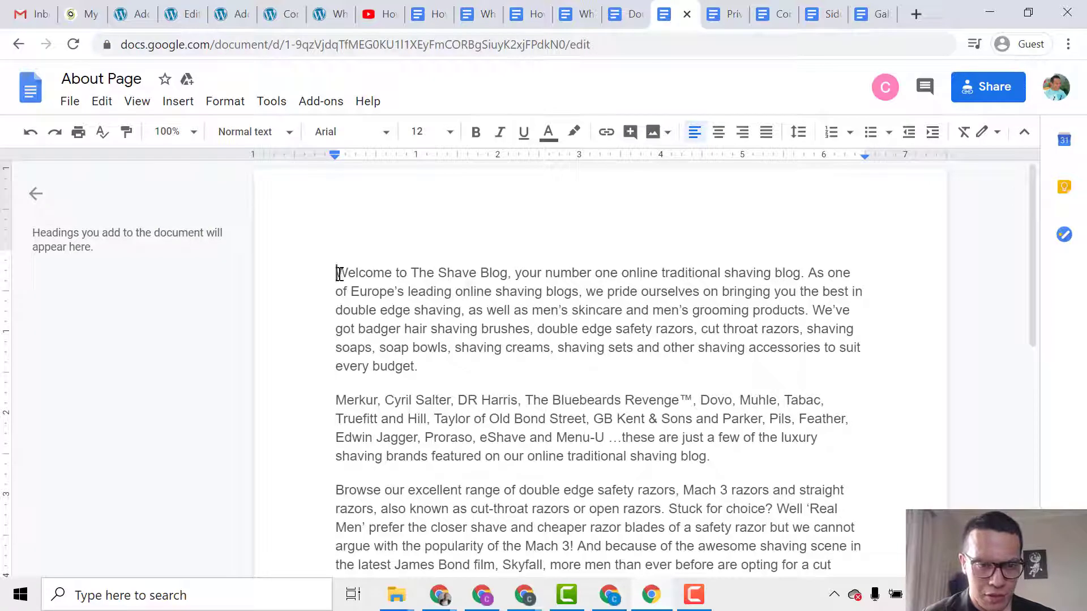
{"action": "left_click_drag", "start_coordinate": [339, 273], "coordinate": [770, 581]}
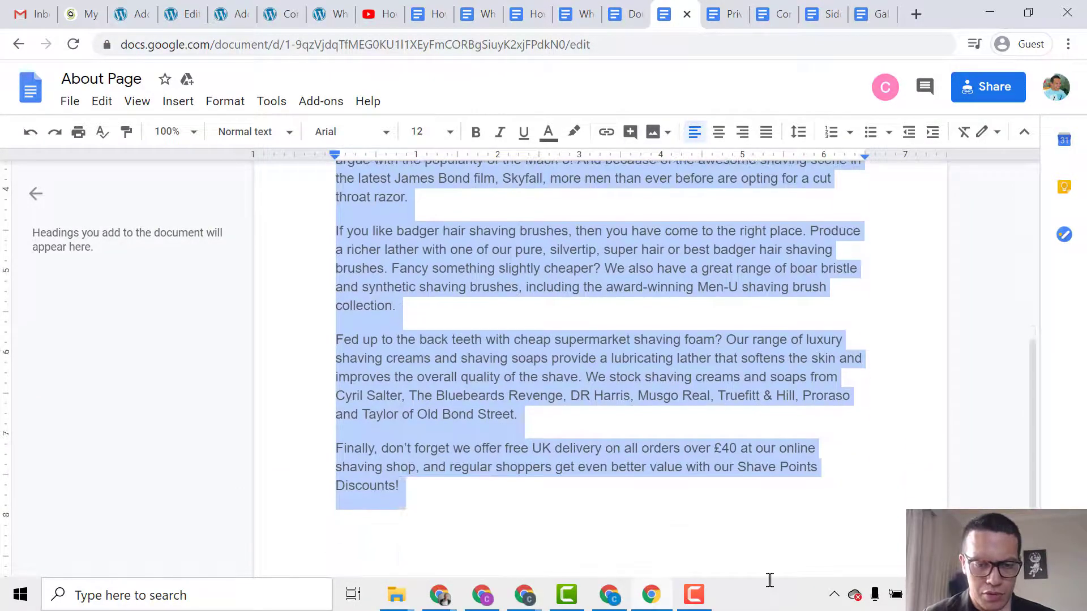
Copy the About Page text and paste it into the About Me page body.
{"action": "right_click", "coordinate": [440, 339]}
{"action": "left_click", "coordinate": [476, 158]}
{"action": "left_click", "coordinate": [175, 5]}
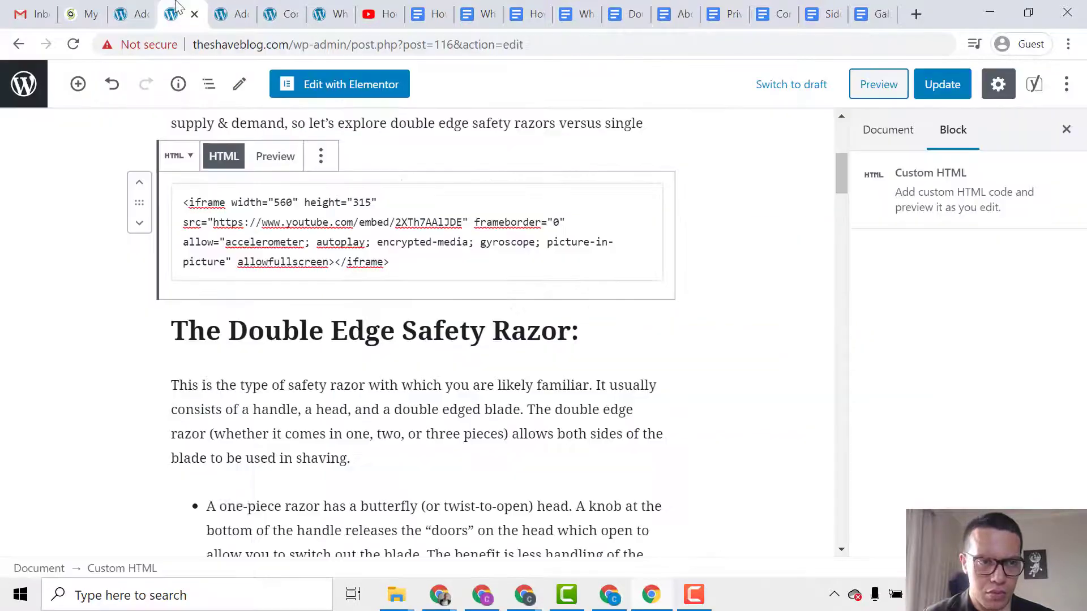
{"action": "left_click", "coordinate": [138, 4]}
{"action": "left_click", "coordinate": [294, 11]}
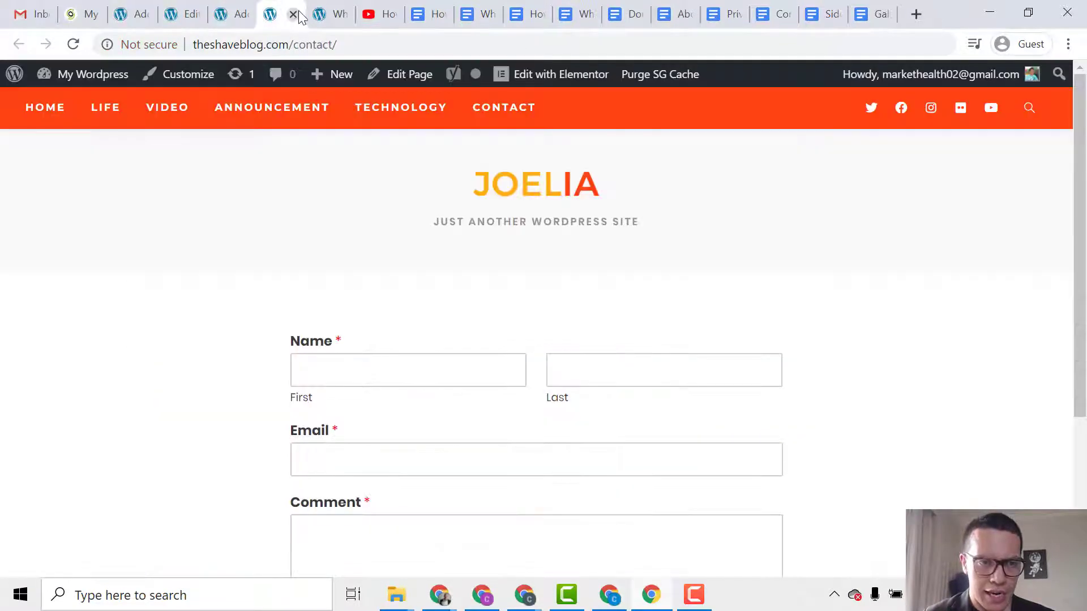
{"action": "left_click", "coordinate": [242, 11]}
{"action": "left_click", "coordinate": [284, 271]}
{"action": "right_click", "coordinate": [284, 270]}
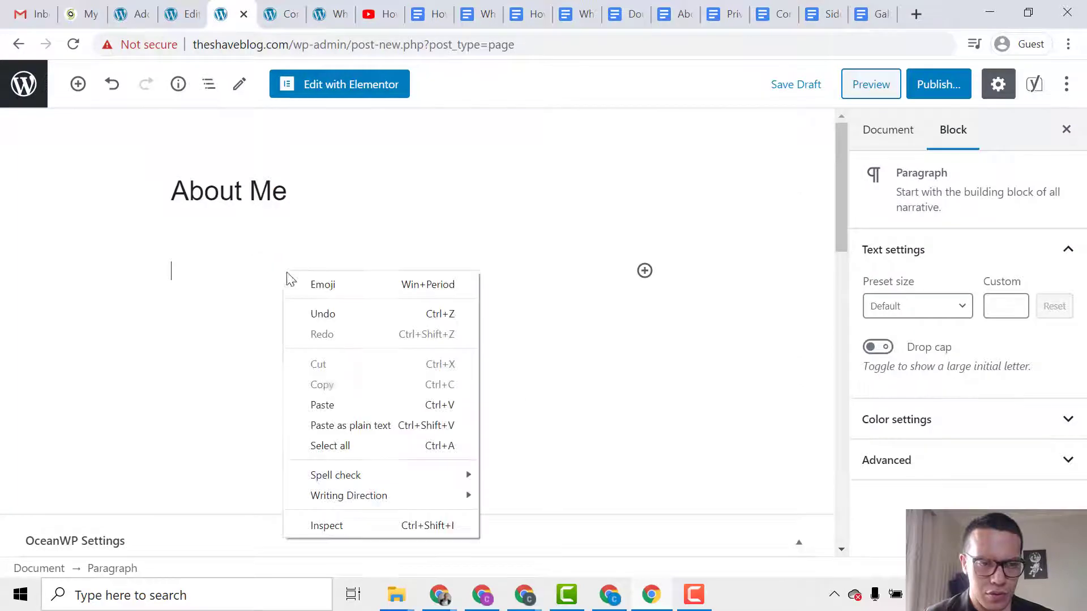
{"action": "left_click", "coordinate": [351, 405]}
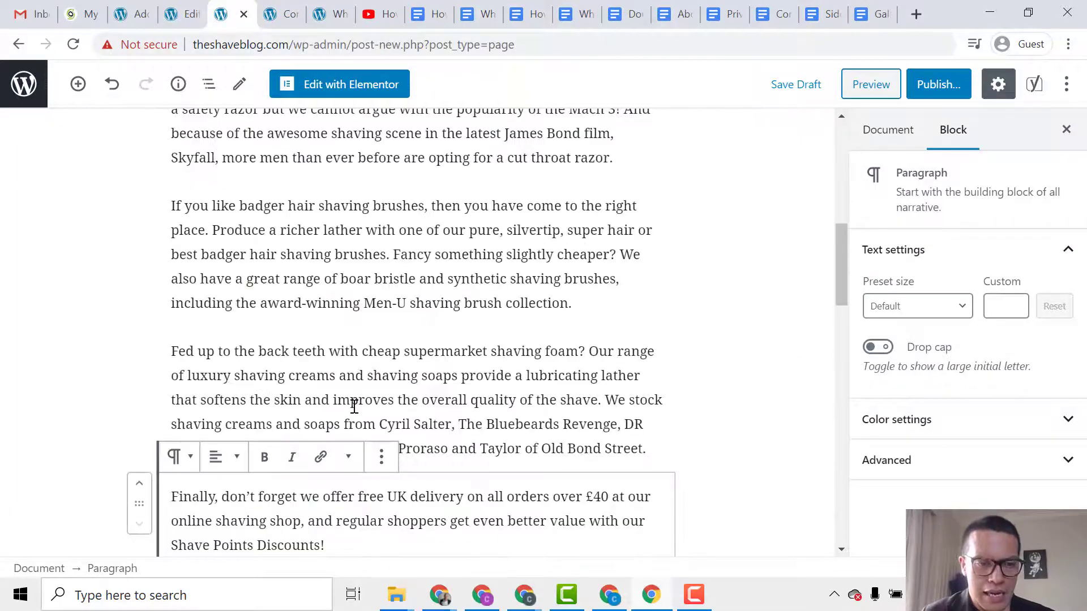
Review the pasted text and show the page's Document settings panel.
{"action": "scroll", "coordinate": [354, 406], "scroll_direction": "down", "scroll_amount": 1}
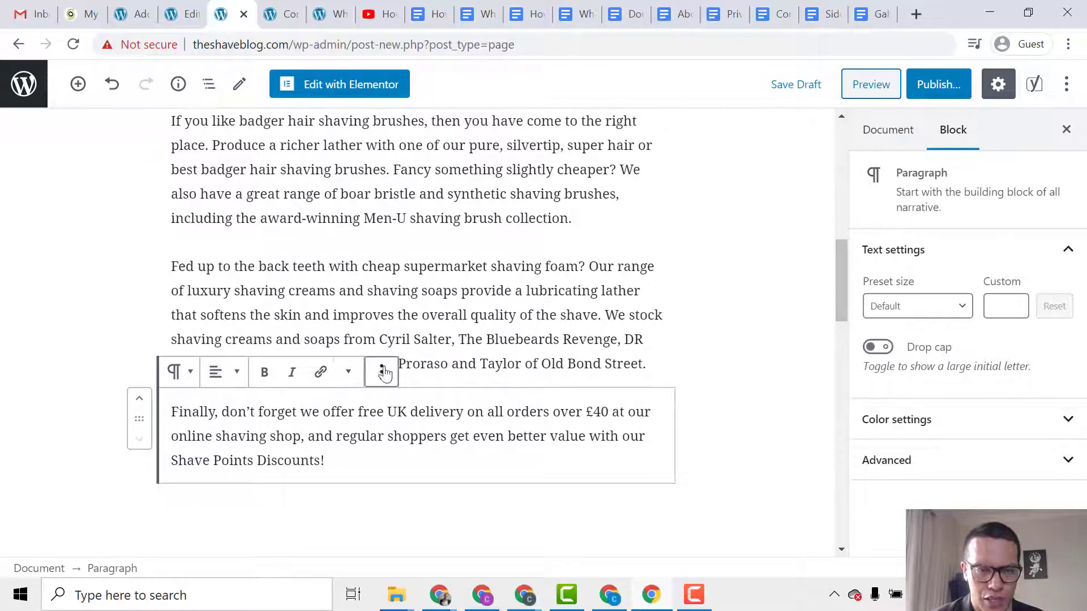
{"action": "scroll", "coordinate": [434, 332], "scroll_direction": "up", "scroll_amount": 1}
{"action": "scroll", "coordinate": [434, 332], "scroll_direction": "up", "scroll_amount": 10}
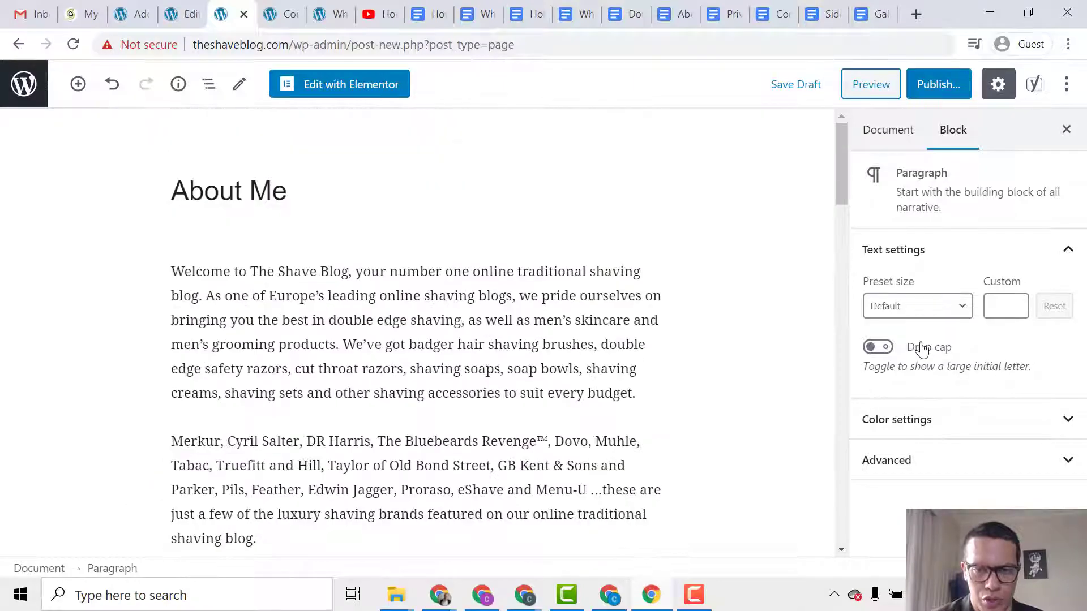
{"action": "left_click", "coordinate": [893, 136]}
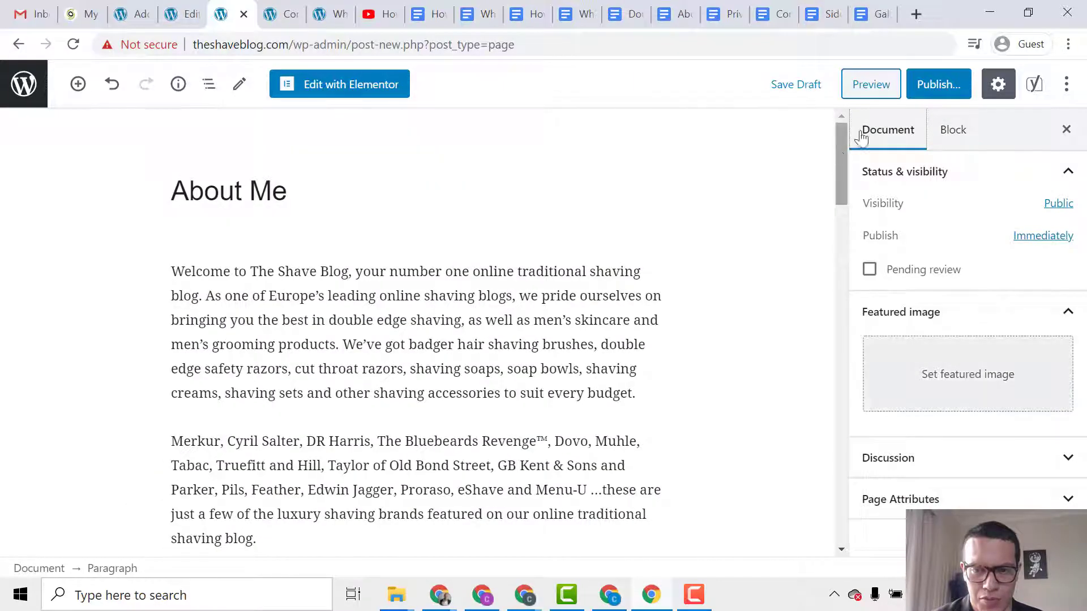
Publish the About Me page and review it live at theshaveblog.com/about-me/.
{"action": "left_click", "coordinate": [922, 101]}
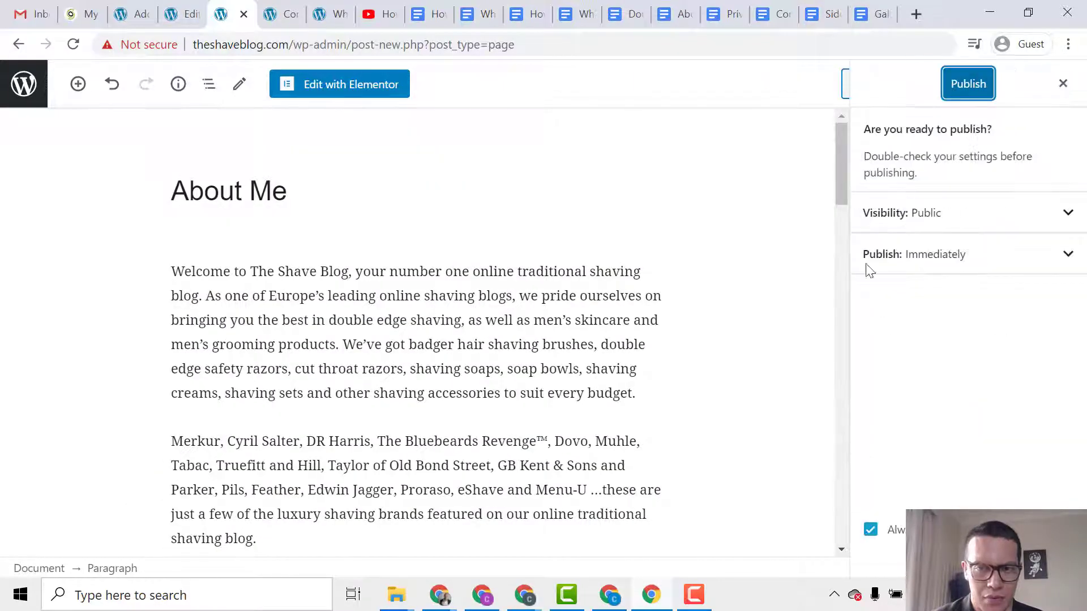
{"action": "left_click", "coordinate": [958, 95]}
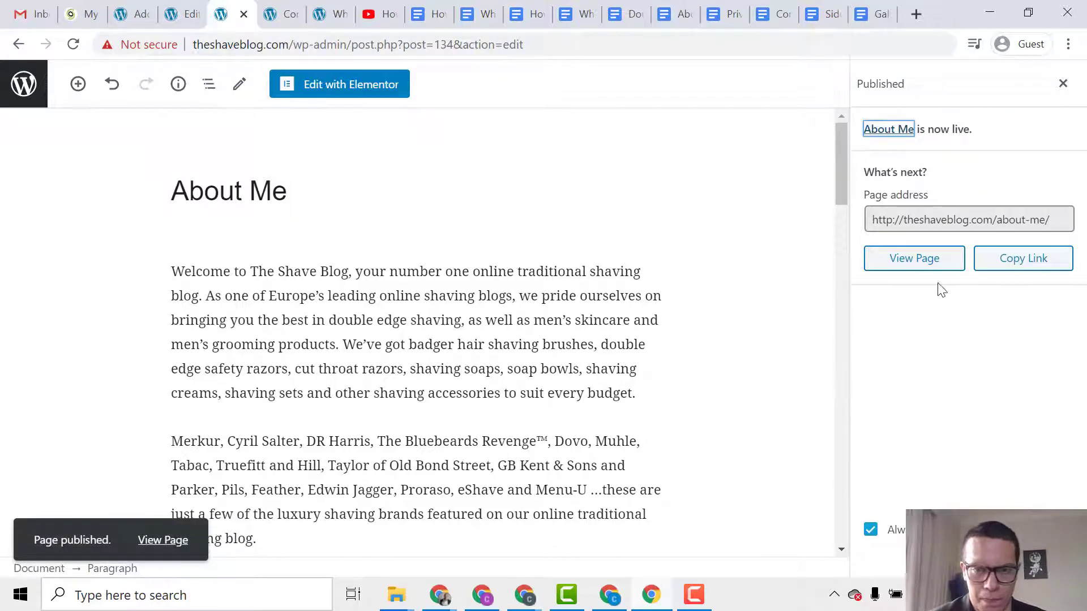
{"action": "left_click", "coordinate": [162, 540], "text": "ctrl"}
{"action": "left_click", "coordinate": [267, 10]}
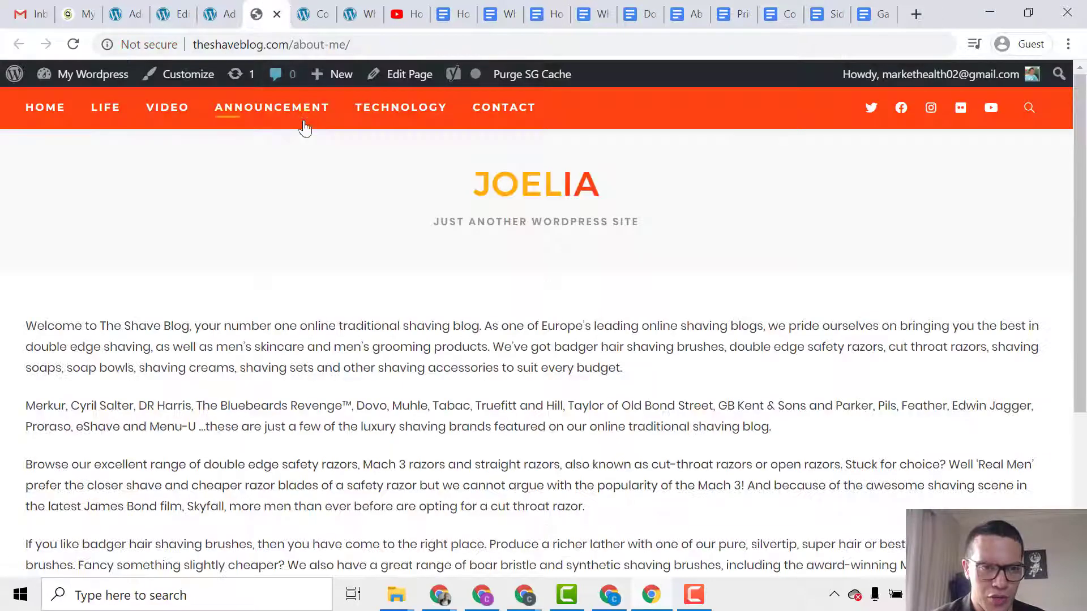
{"action": "scroll", "coordinate": [396, 283], "scroll_direction": "down", "scroll_amount": 4}
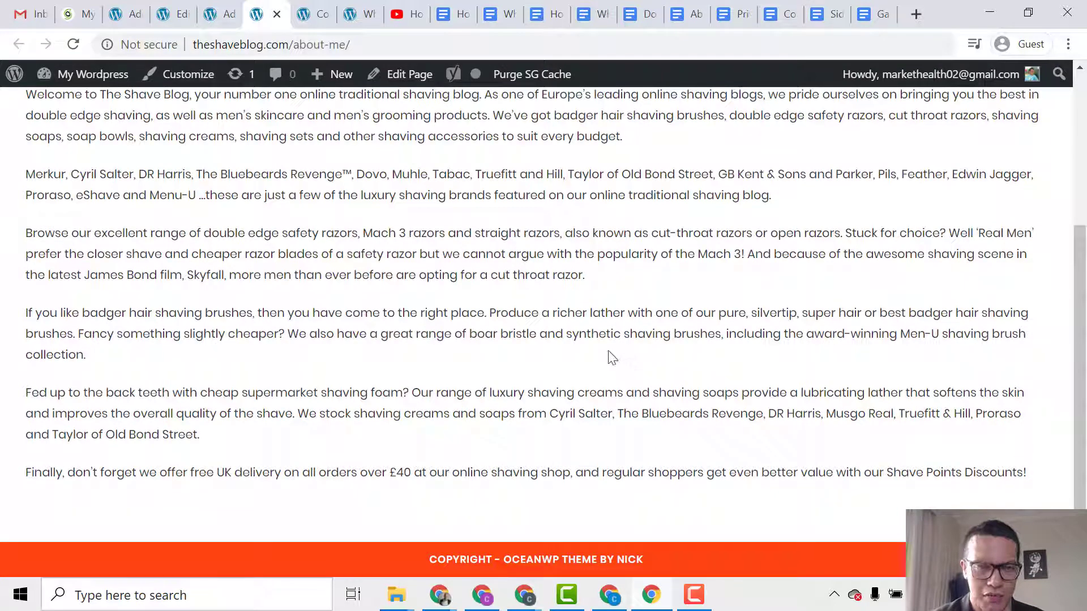
{"action": "scroll", "coordinate": [608, 352], "scroll_direction": "up", "scroll_amount": 4}
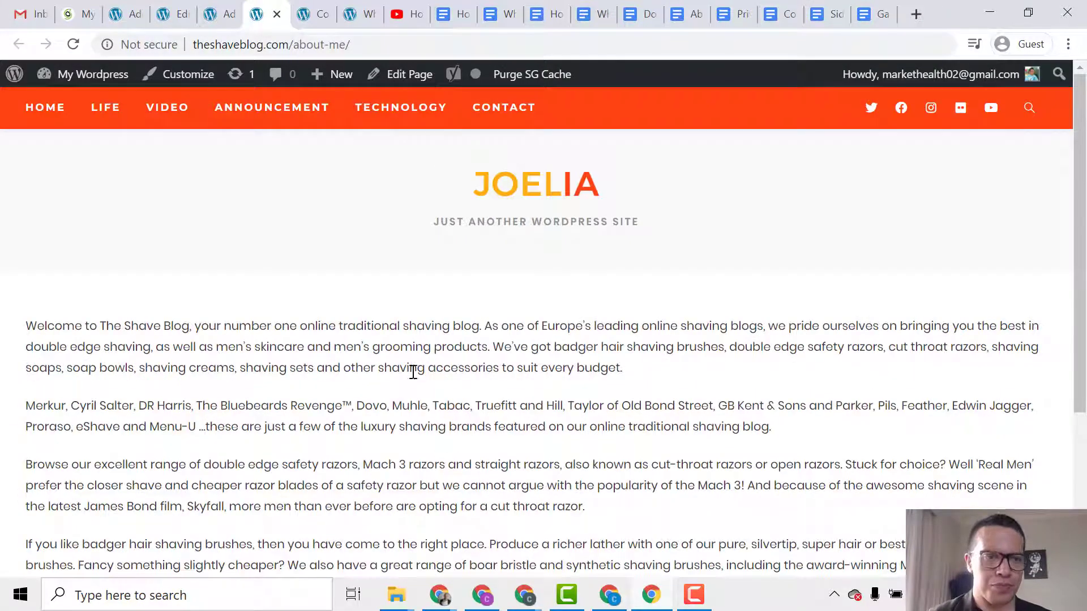
Add a new page from the dashboard titled 'Gallery'.
{"action": "left_click", "coordinate": [212, 14]}
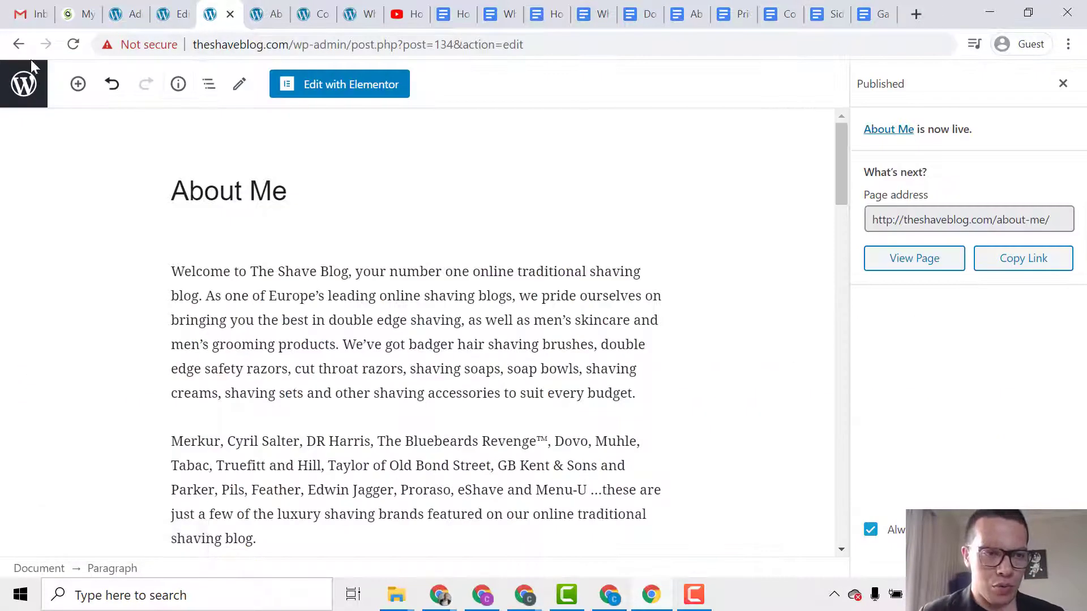
{"action": "left_click", "coordinate": [263, 14]}
{"action": "mouse_move", "coordinate": [67, 80]}
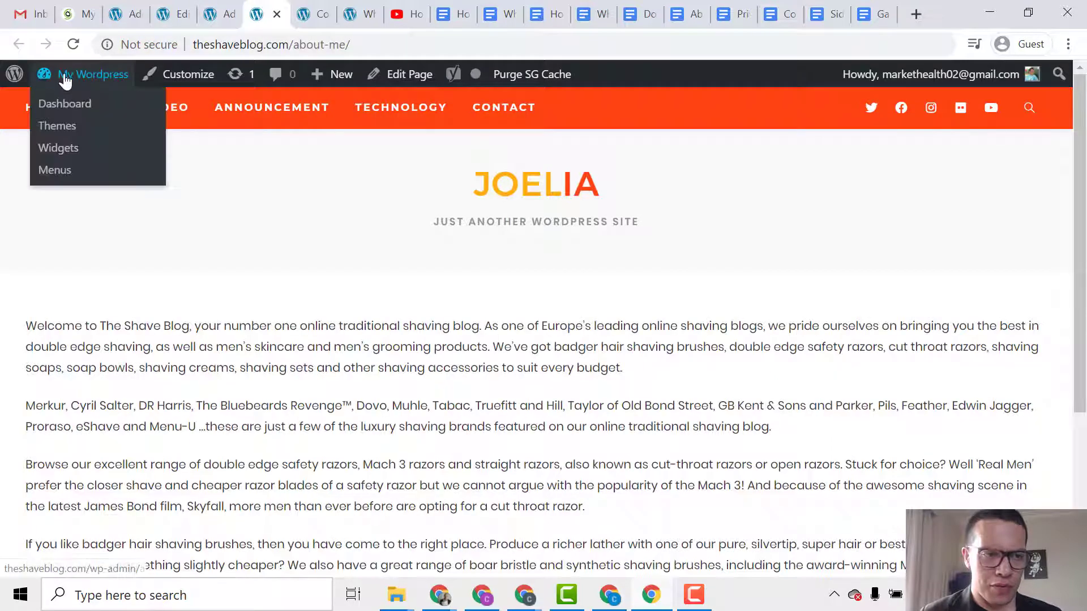
{"action": "left_click", "coordinate": [75, 115]}
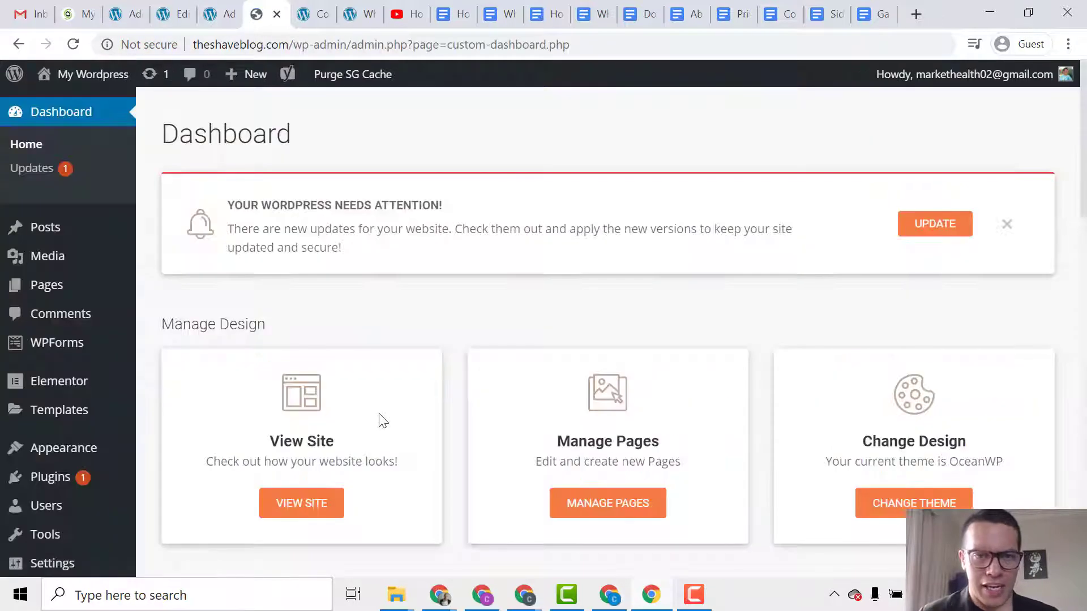
{"action": "mouse_move", "coordinate": [22, 291]}
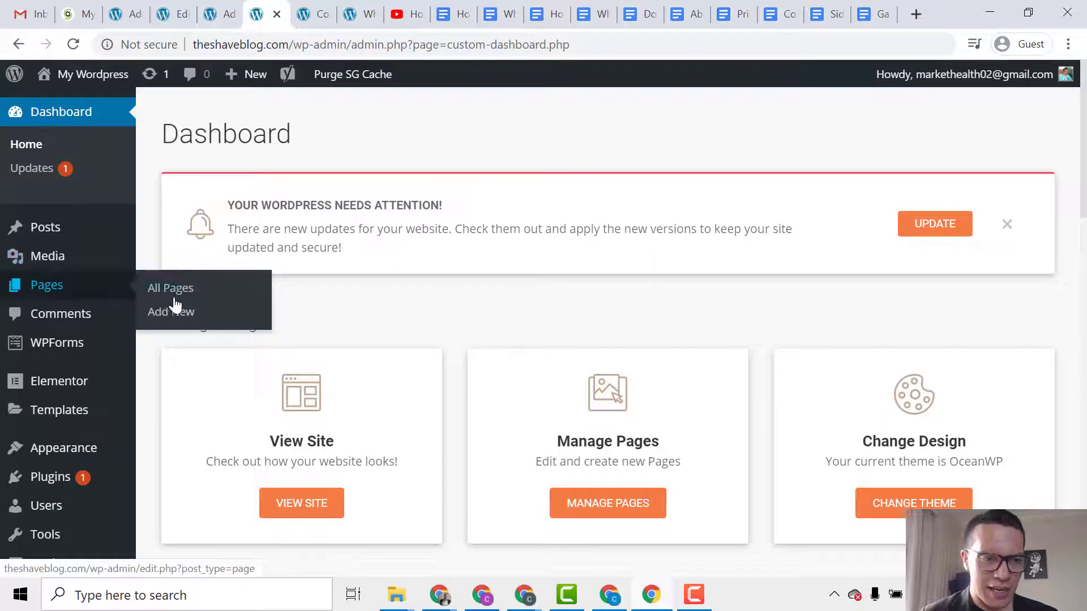
{"action": "left_click", "coordinate": [203, 325]}
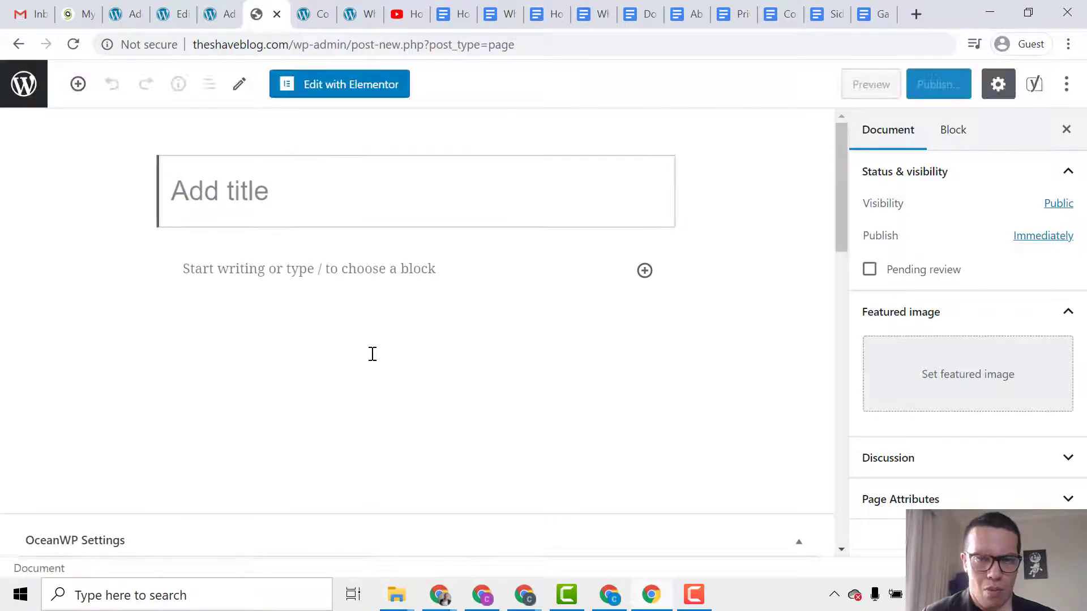
{"action": "type", "text": "Gall"}
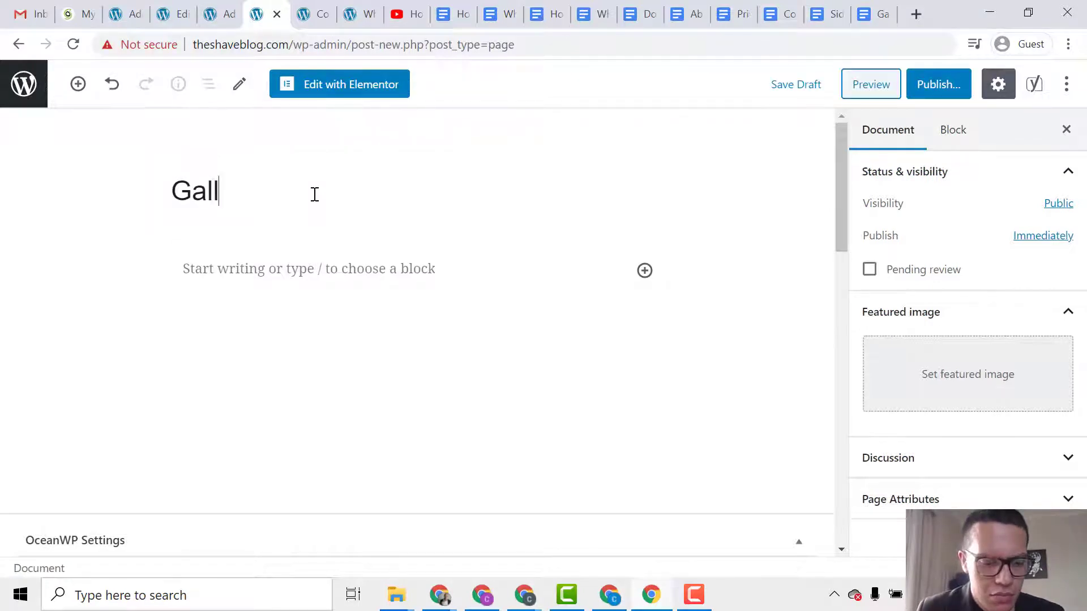
{"action": "type", "text": "ery"}
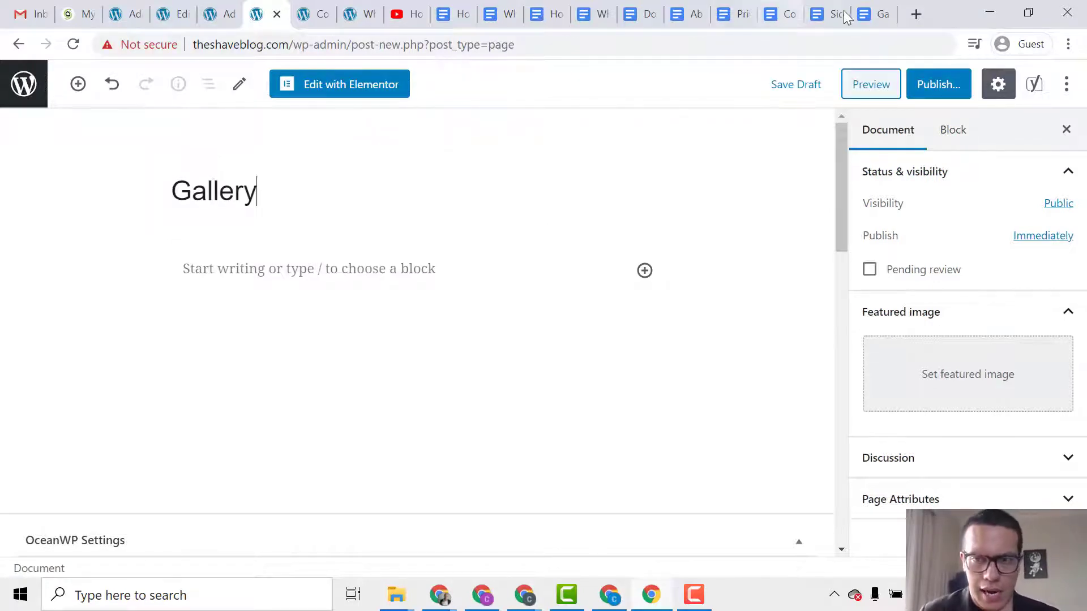
Copy the intro paragraph from the Gallery Page Google Doc.
{"action": "left_click", "coordinate": [872, 13]}
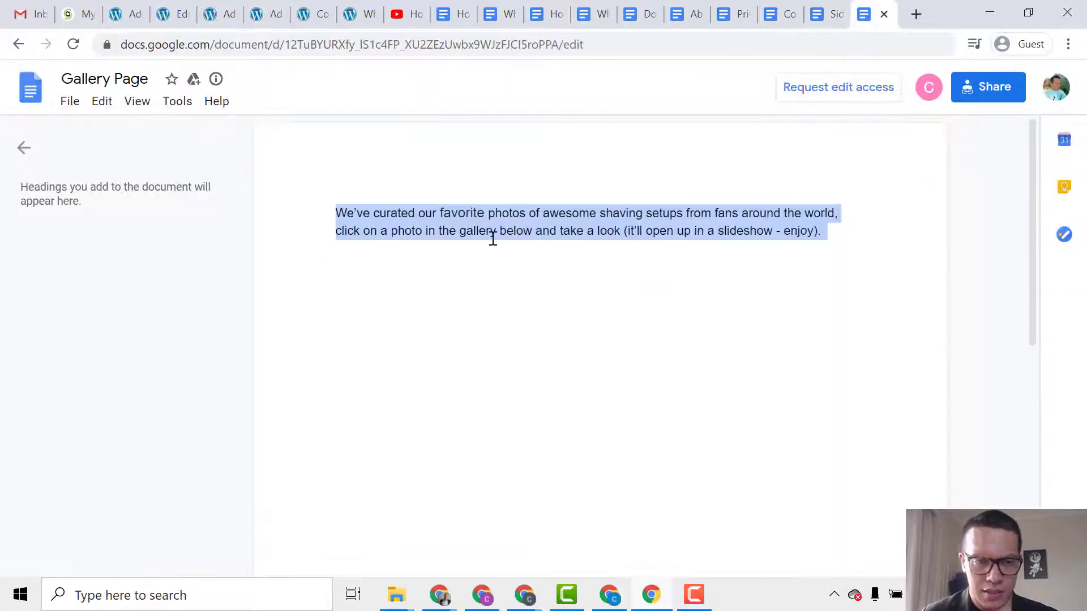
{"action": "right_click", "coordinate": [505, 210]}
{"action": "left_click", "coordinate": [549, 226]}
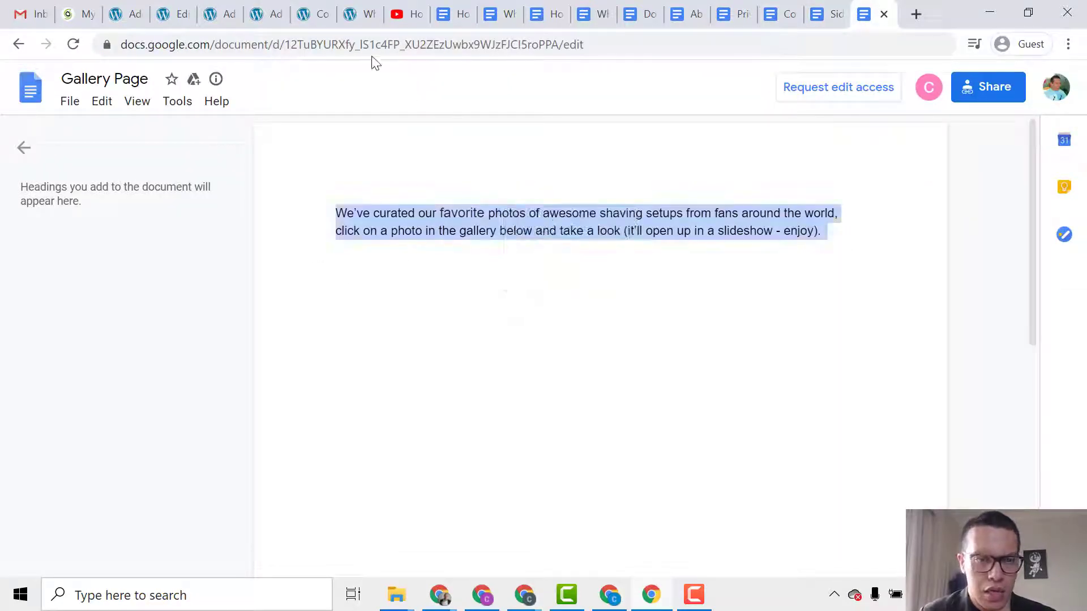
Paste the curated-photos intro paragraph into the Gallery page's empty paragraph block.
{"action": "left_click", "coordinate": [274, 15]}
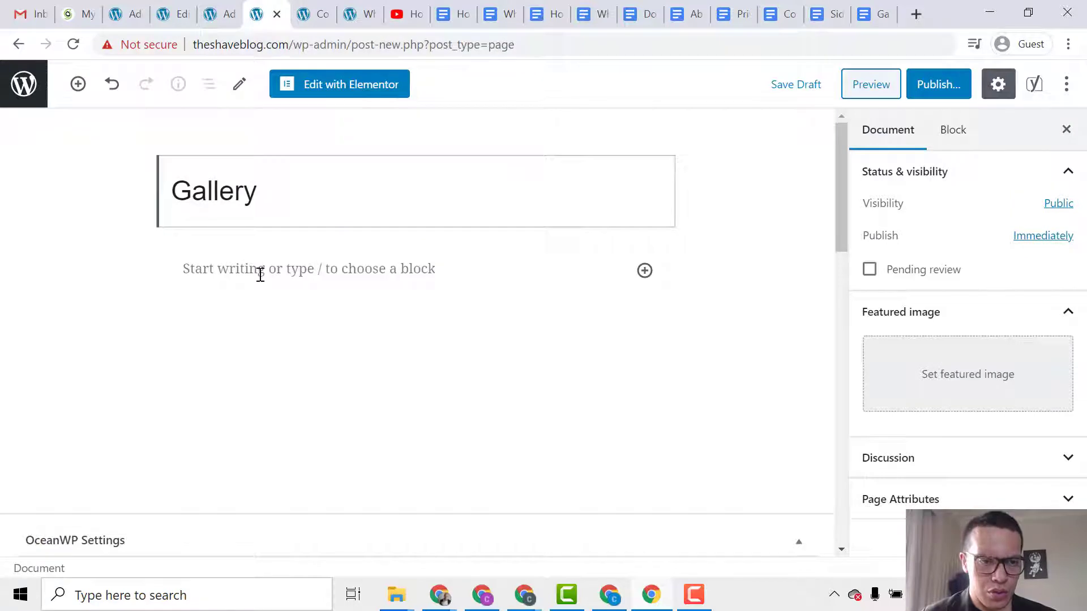
{"action": "right_click", "coordinate": [260, 276]}
{"action": "left_click", "coordinate": [311, 408]}
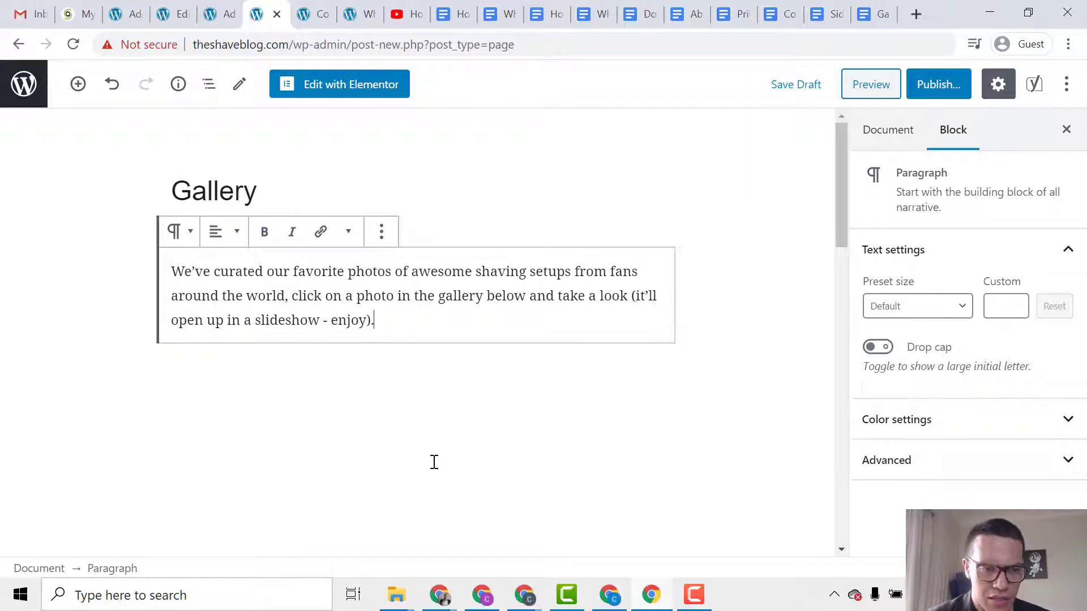
{"action": "left_click", "coordinate": [464, 174]}
Start a new empty block below the intro paragraph and bring up the list of insertable blocks.
{"action": "left_click", "coordinate": [397, 365]}
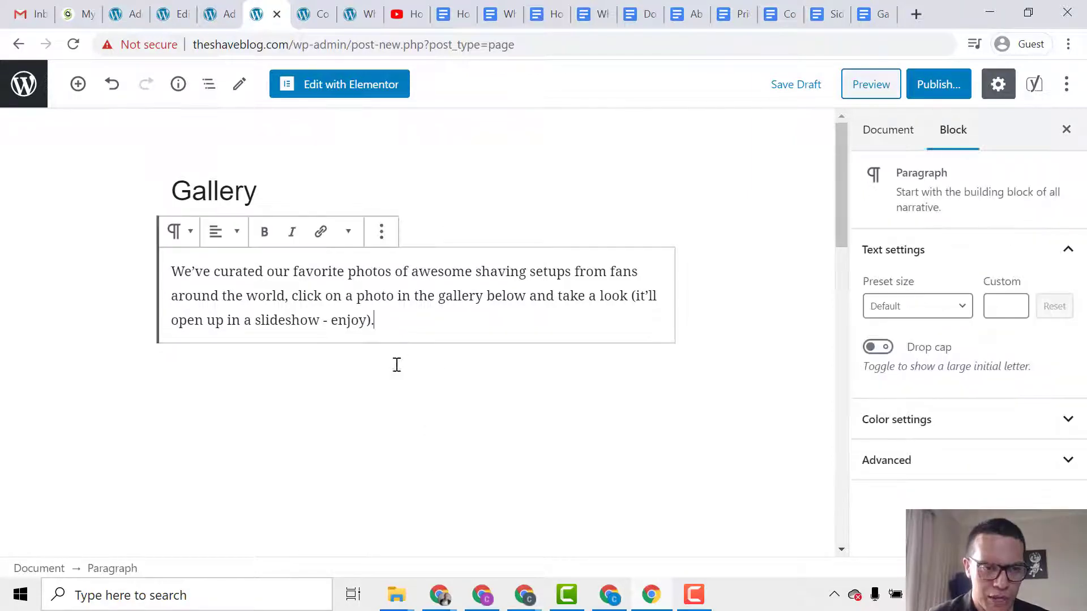
{"action": "key", "text": "Return"}
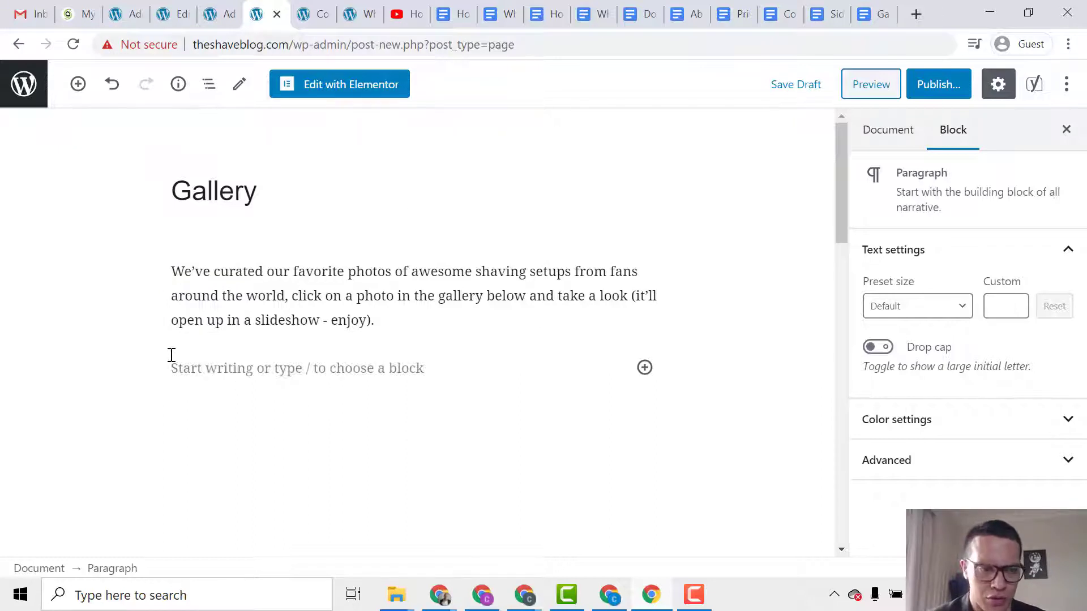
{"action": "left_click", "coordinate": [279, 303]}
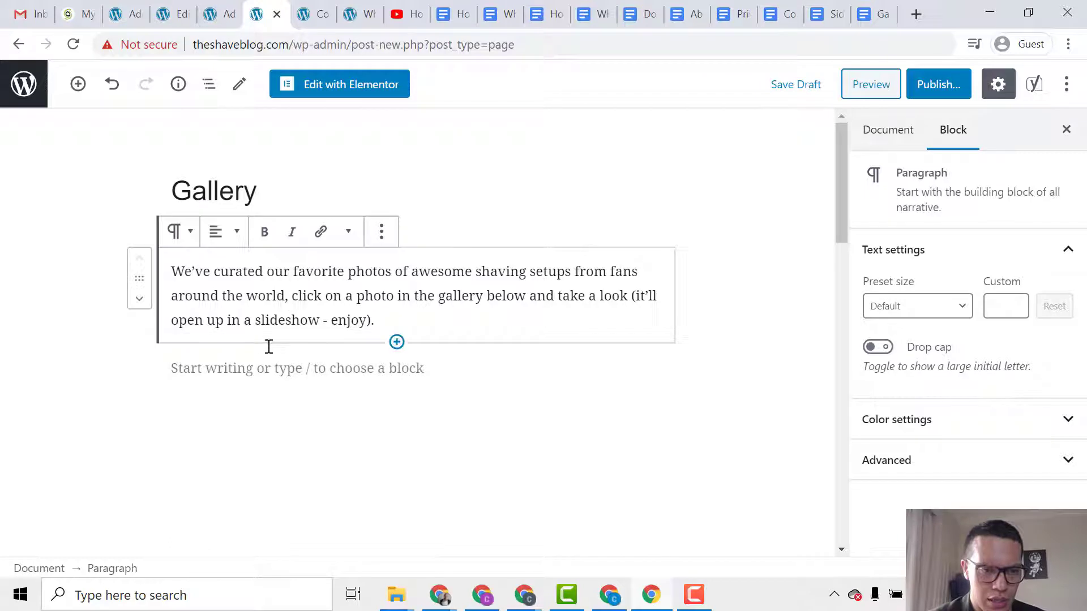
{"action": "left_click", "coordinate": [250, 372]}
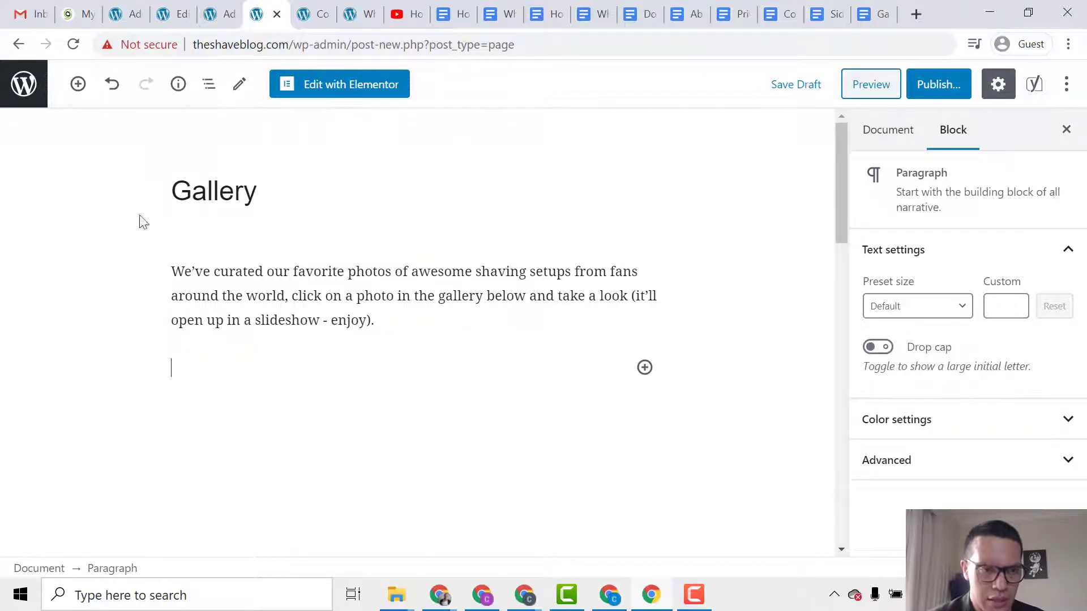
{"action": "left_click", "coordinate": [78, 83]}
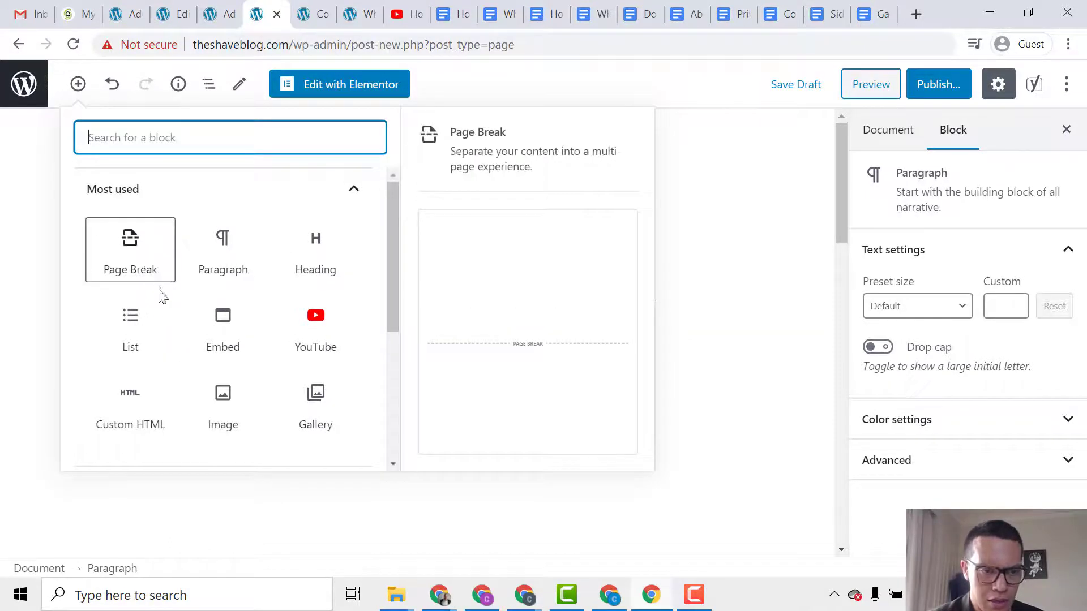
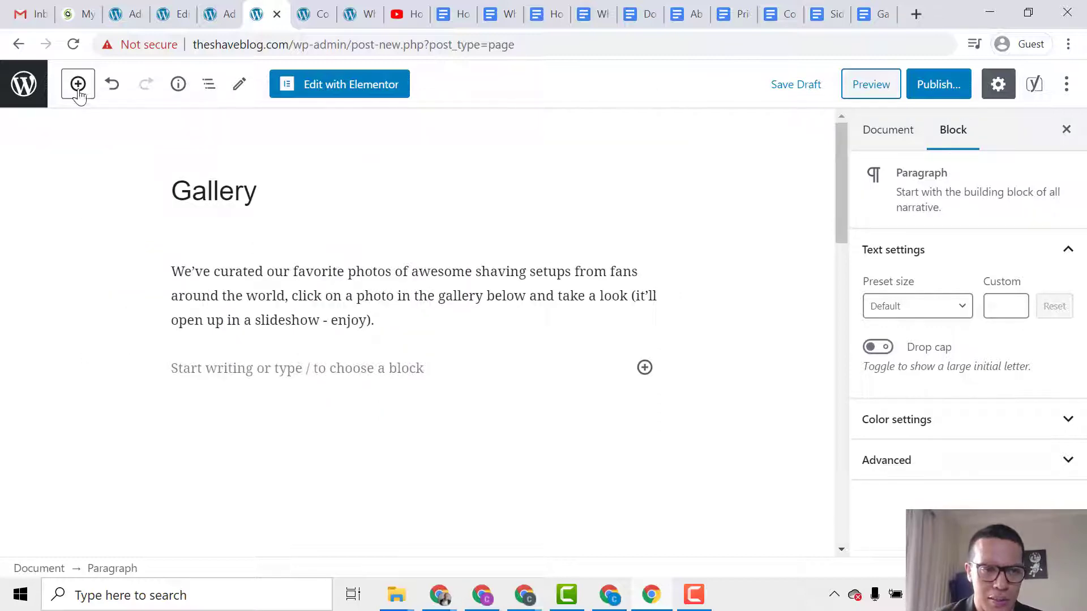
Insert an empty Gallery block from the inserter's Most used list below the intro paragraph.
{"action": "left_click", "coordinate": [78, 92]}
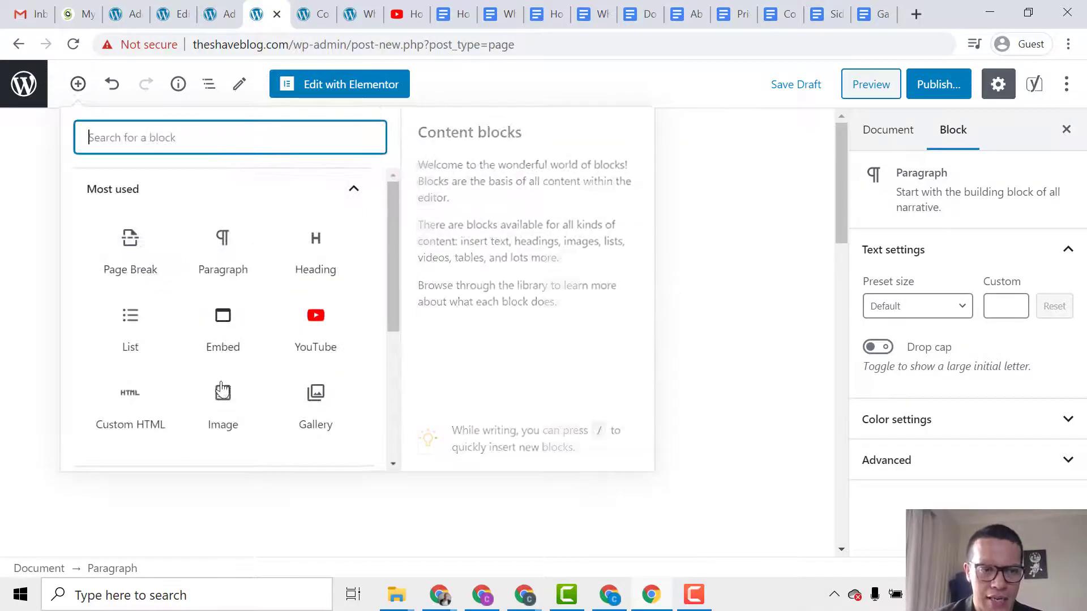
{"action": "scroll", "coordinate": [278, 379], "scroll_direction": "down", "scroll_amount": 3}
{"action": "scroll", "coordinate": [256, 411], "scroll_direction": "up", "scroll_amount": 4}
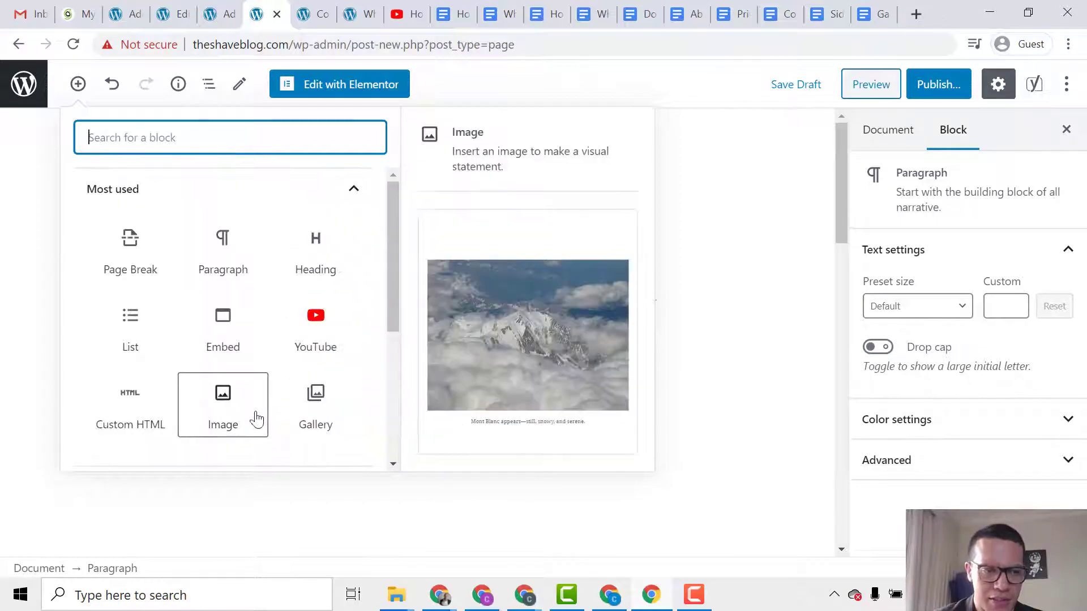
{"action": "left_click", "coordinate": [334, 427]}
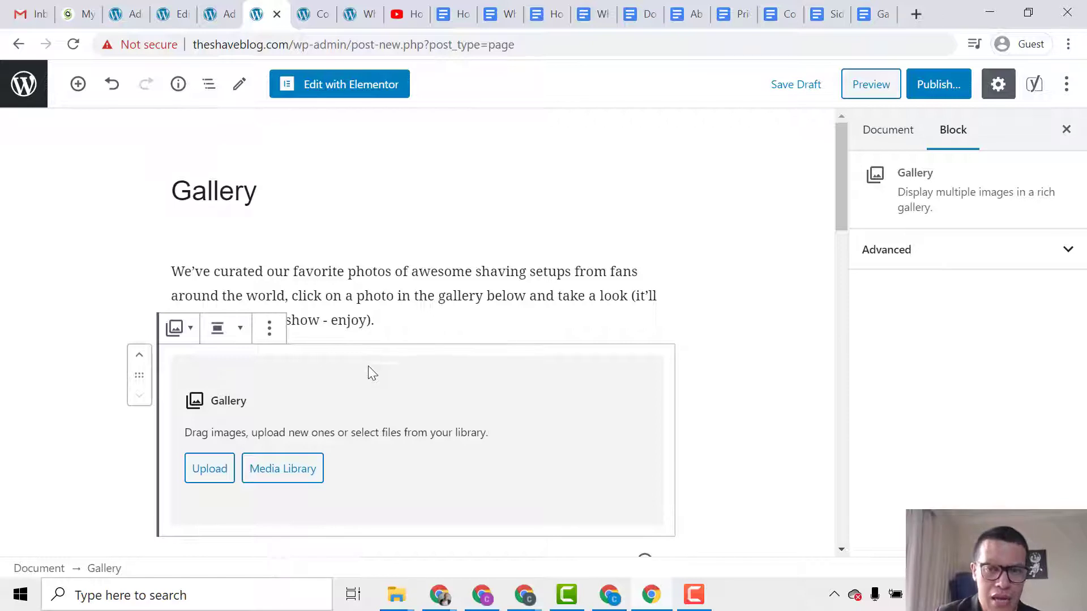
{"action": "scroll", "coordinate": [369, 368], "scroll_direction": "down", "scroll_amount": 2}
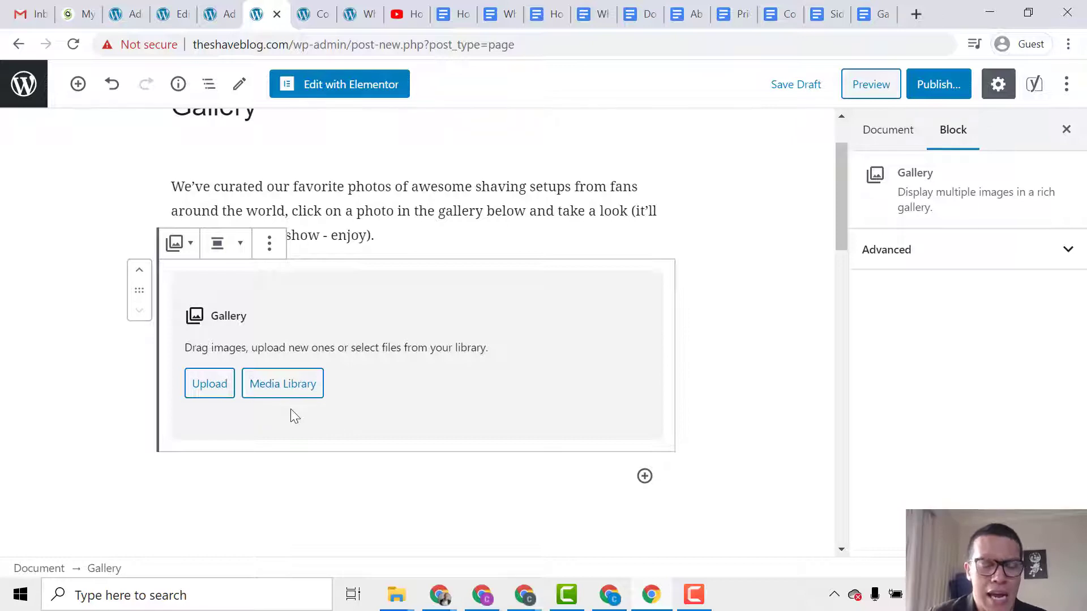
Upload all eleven shaving photos from the Desktop › FrimTech › Blog › Gallery folder.
{"action": "left_click", "coordinate": [220, 395]}
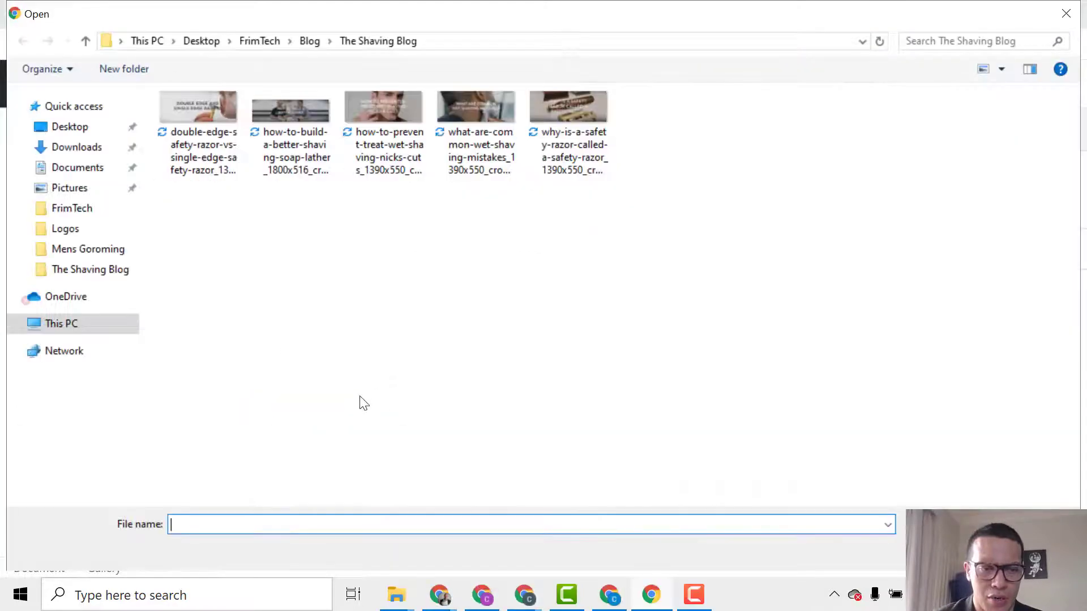
{"action": "left_click", "coordinate": [312, 46]}
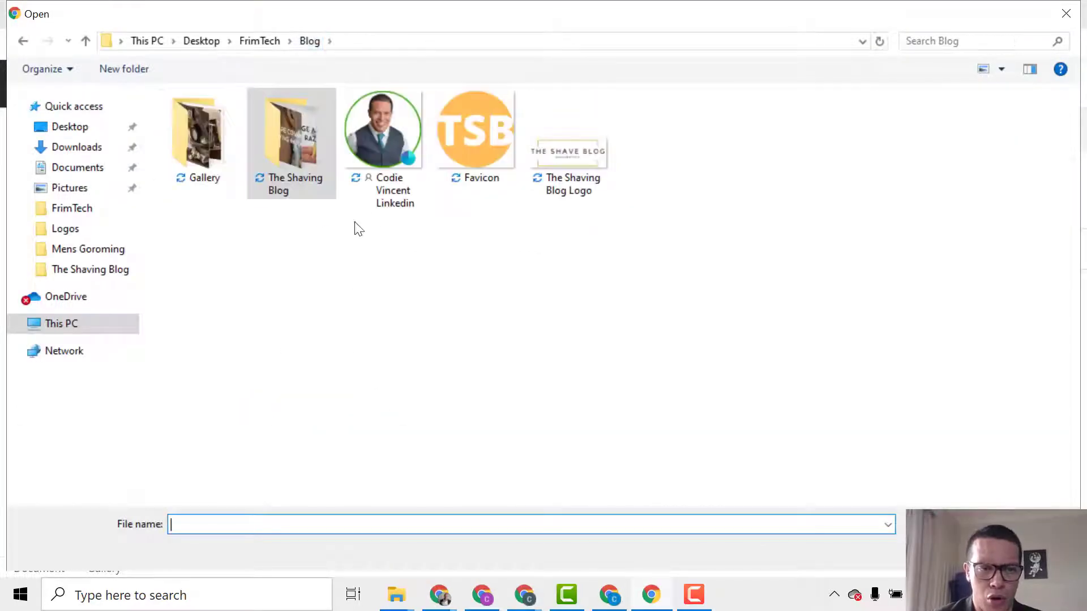
{"action": "double_click", "coordinate": [199, 147]}
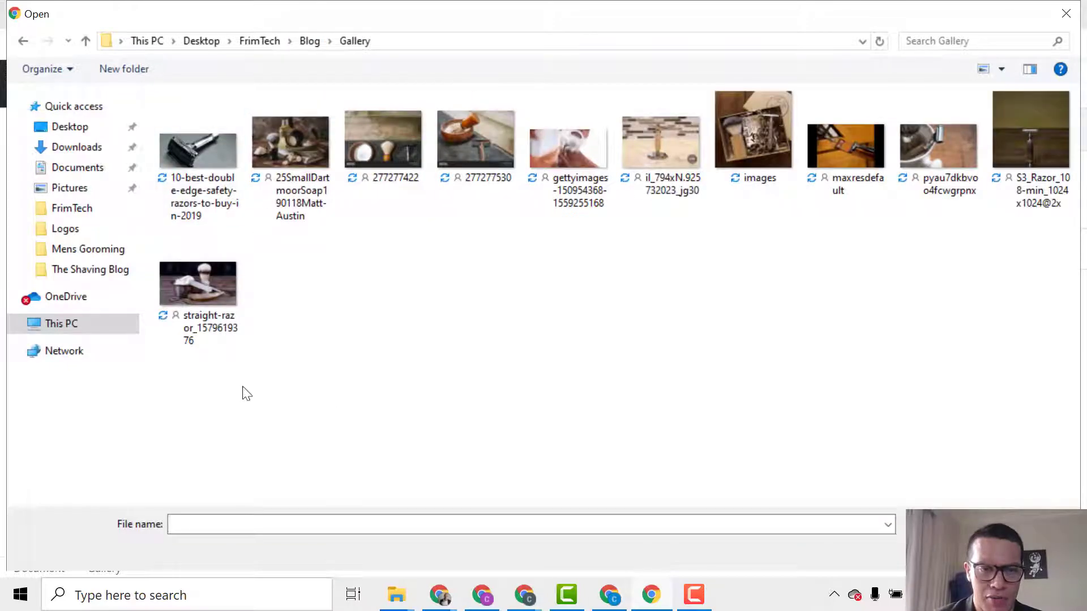
{"action": "left_click_drag", "start_coordinate": [244, 390], "coordinate": [1064, 90]}
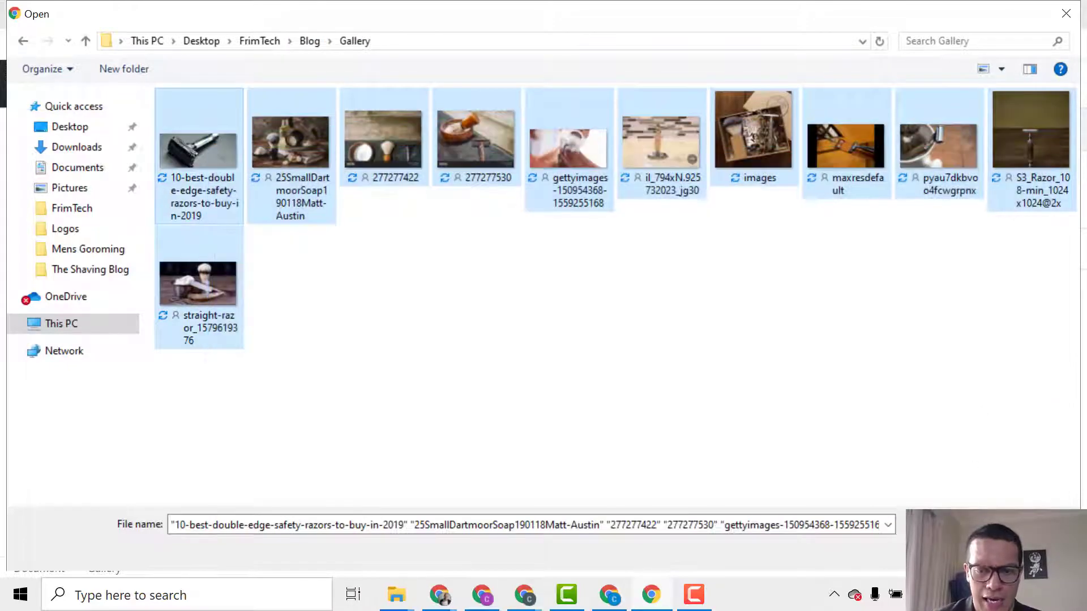
{"action": "left_click", "coordinate": [952, 554]}
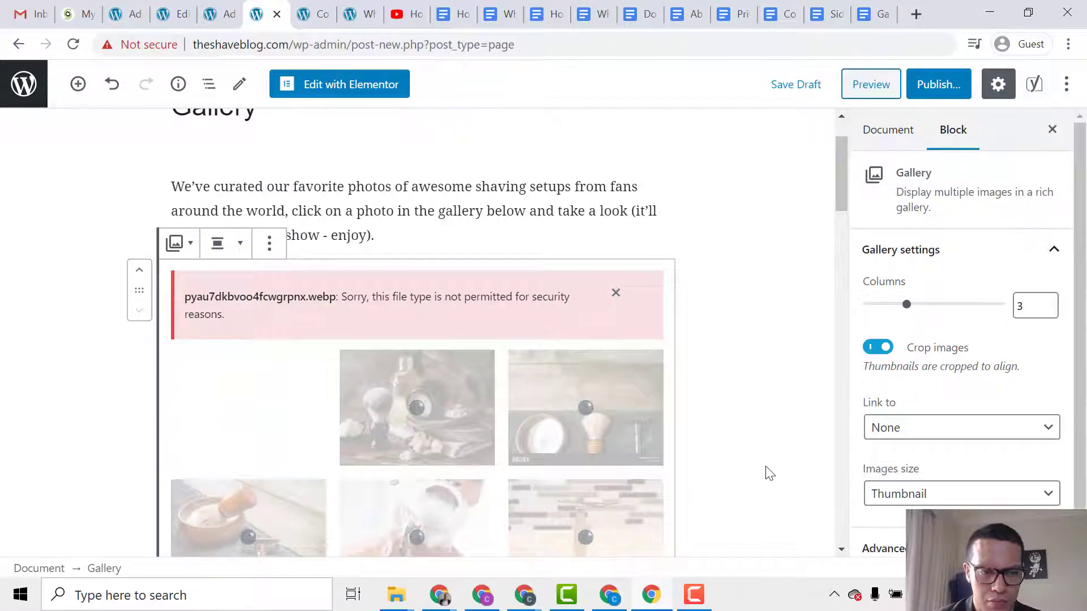
Scroll through the gallery block until all eleven photos have loaded into the 3-column grid.
{"action": "scroll", "coordinate": [770, 473], "scroll_direction": "down", "scroll_amount": 2}
{"action": "scroll", "coordinate": [768, 473], "scroll_direction": "down", "scroll_amount": 2}
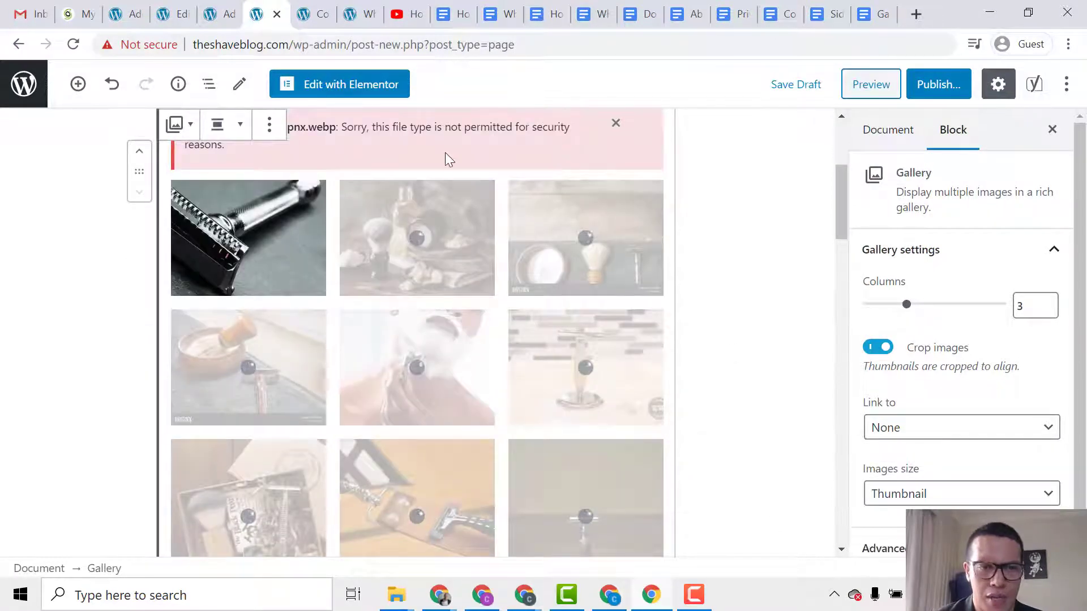
{"action": "scroll", "coordinate": [457, 175], "scroll_direction": "up", "scroll_amount": 2}
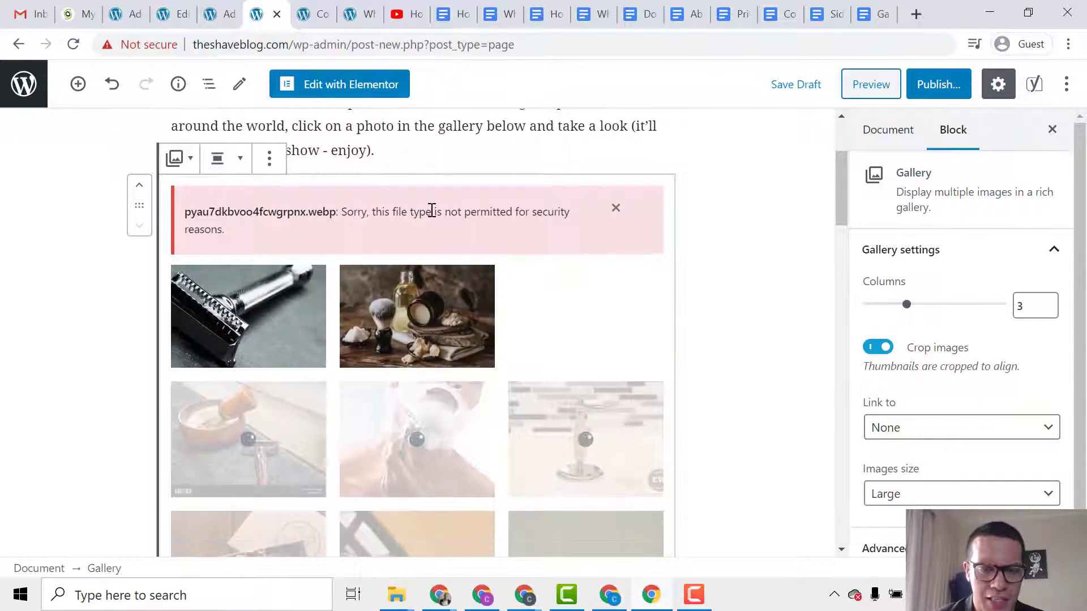
{"action": "scroll", "coordinate": [431, 211], "scroll_direction": "down", "scroll_amount": 2}
{"action": "scroll", "coordinate": [432, 223], "scroll_direction": "down", "scroll_amount": 2}
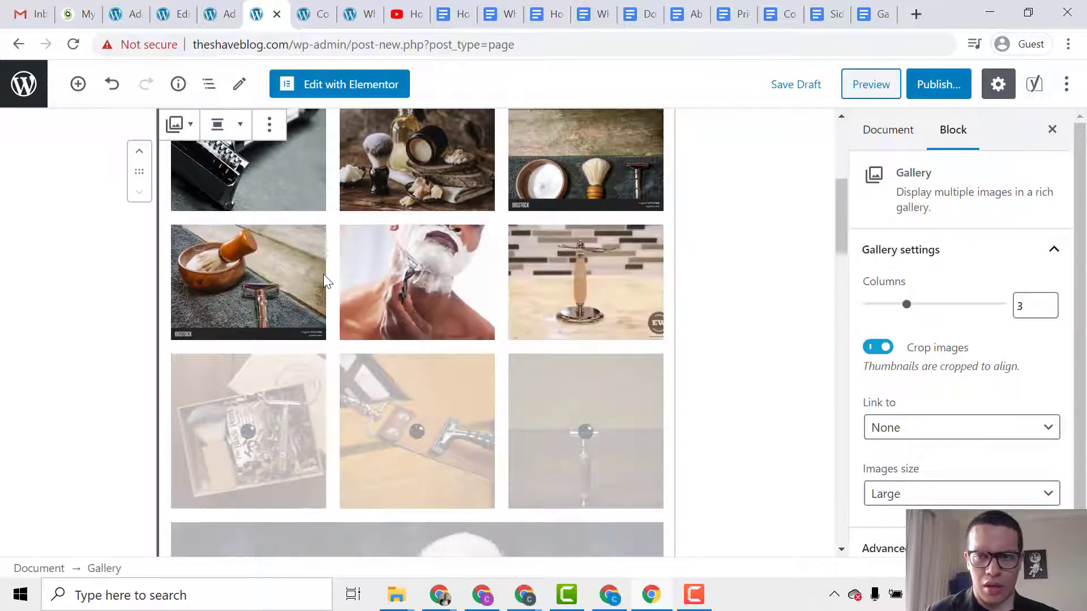
{"action": "scroll", "coordinate": [335, 300], "scroll_direction": "down", "scroll_amount": 3}
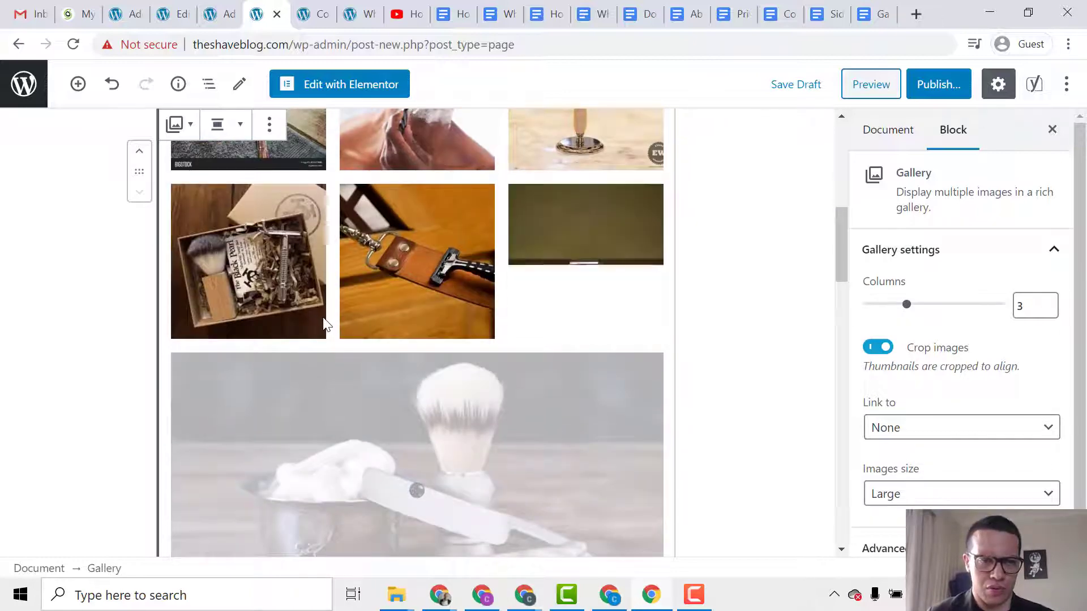
{"action": "scroll", "coordinate": [340, 321], "scroll_direction": "down", "scroll_amount": 3}
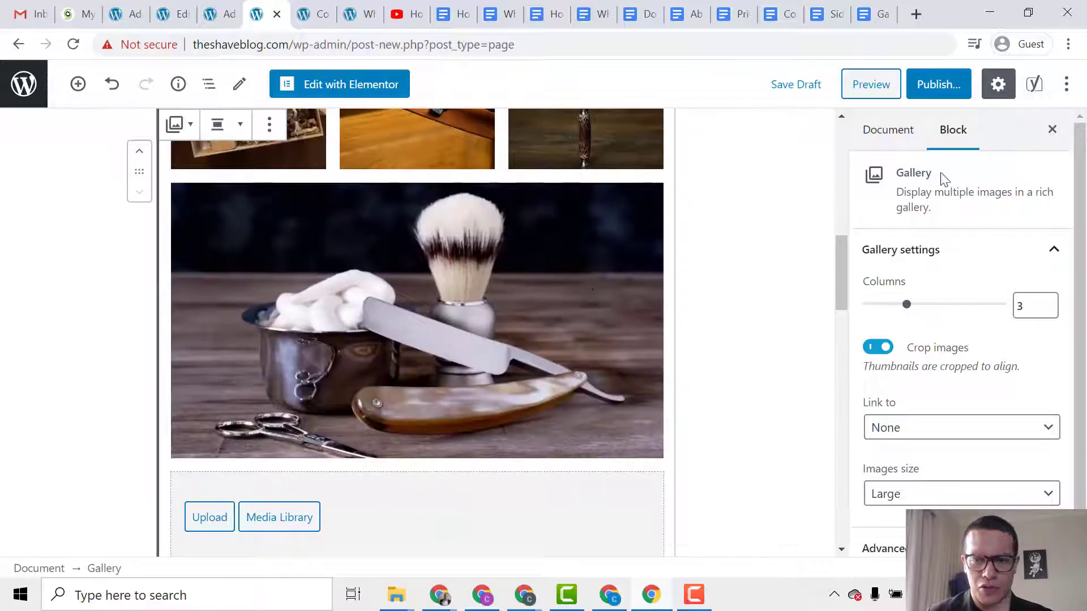
Publish the Gallery page and open the live page from the notice.
{"action": "left_click", "coordinate": [935, 85]}
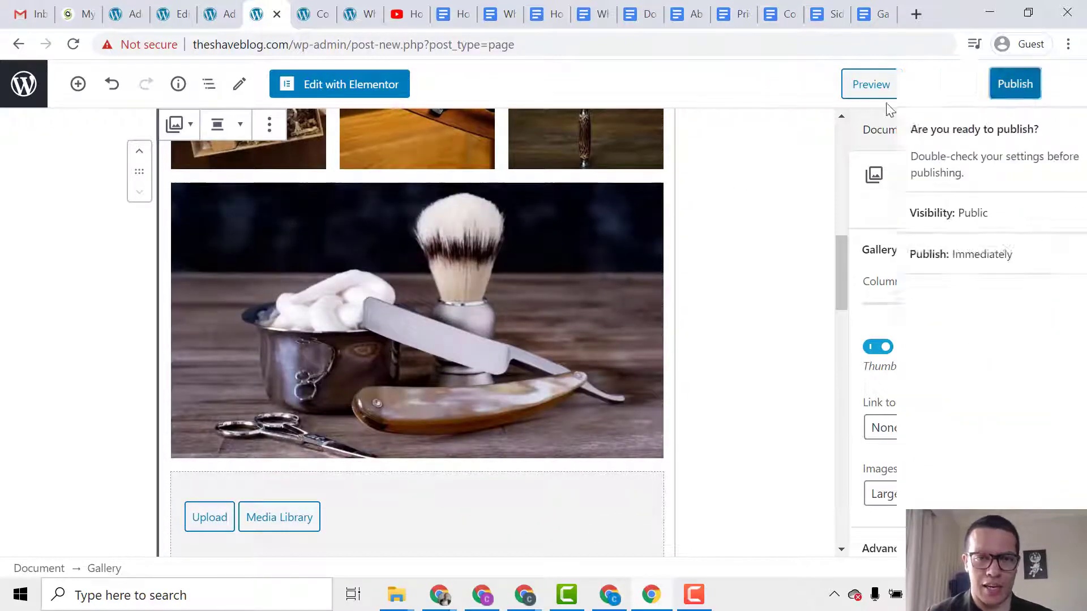
{"action": "left_click", "coordinate": [968, 85]}
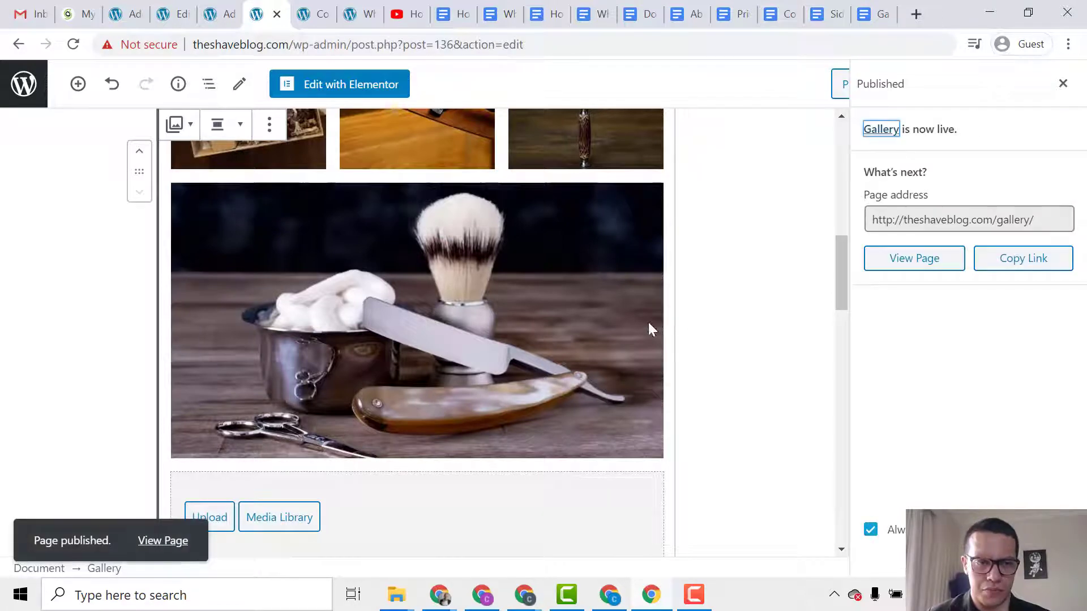
{"action": "left_click", "coordinate": [163, 541]}
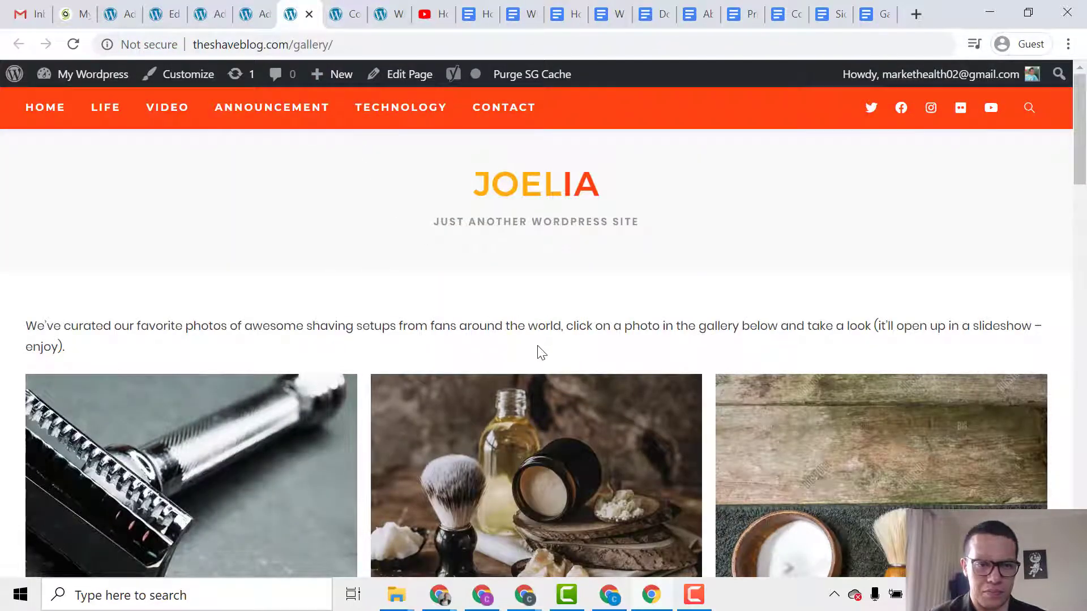
Review the live theshaveblog.com/gallery page, then close its tab.
{"action": "scroll", "coordinate": [542, 352], "scroll_direction": "down", "scroll_amount": 3}
{"action": "scroll", "coordinate": [542, 346], "scroll_direction": "down", "scroll_amount": 7}
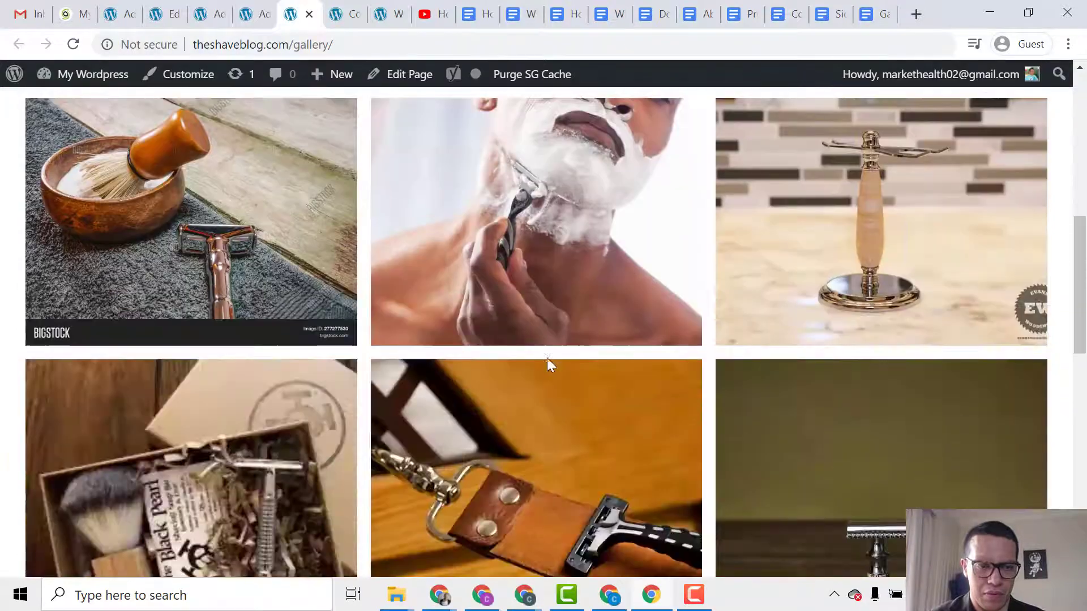
{"action": "scroll", "coordinate": [547, 358], "scroll_direction": "down", "scroll_amount": 10}
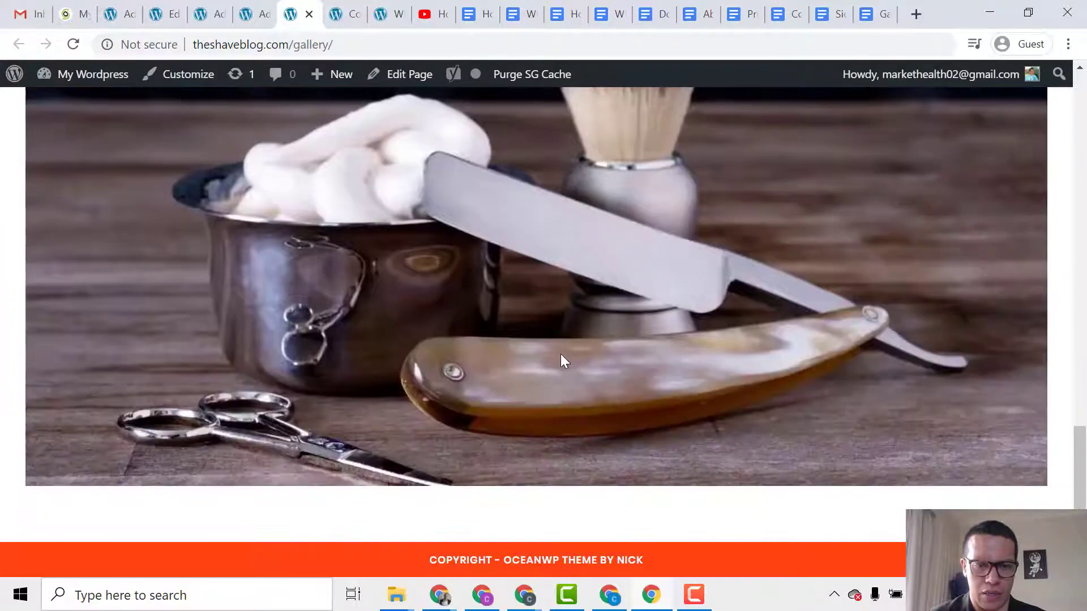
{"action": "scroll", "coordinate": [562, 360], "scroll_direction": "up", "scroll_amount": 10}
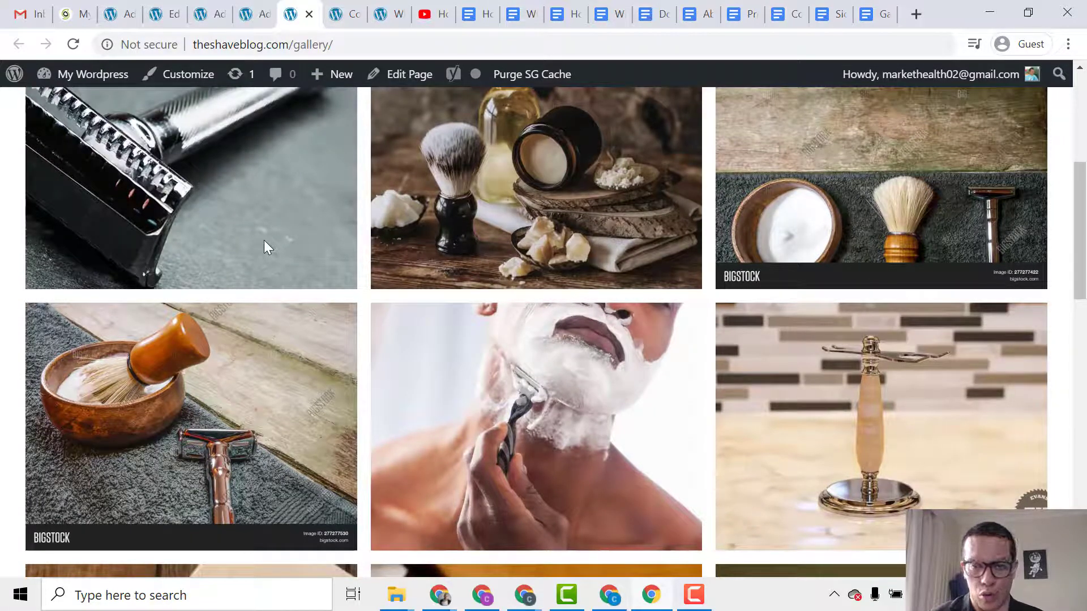
{"action": "scroll", "coordinate": [450, 478], "scroll_direction": "up", "scroll_amount": 5}
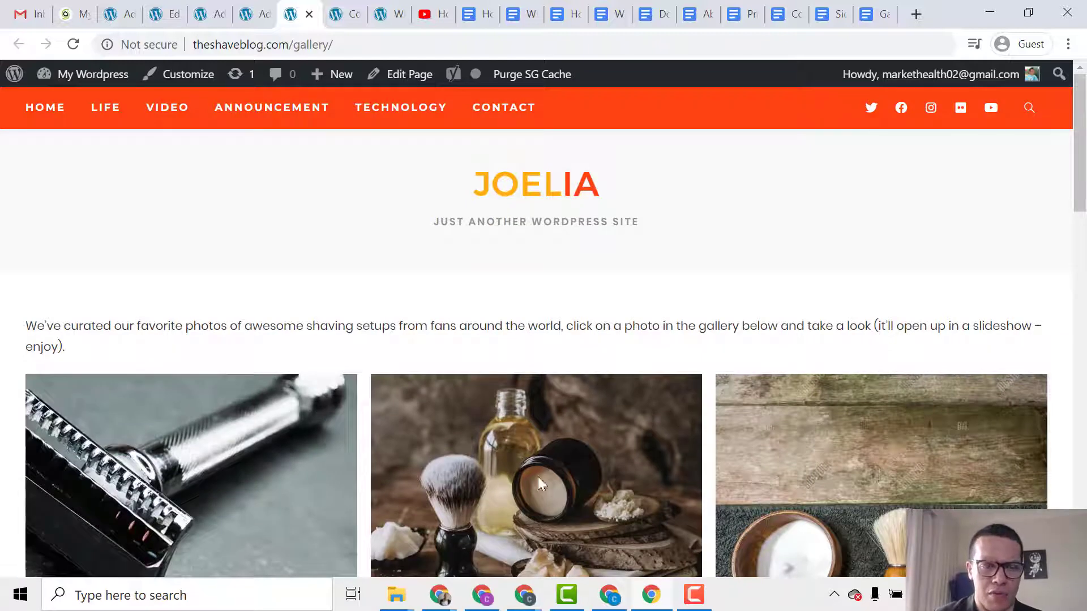
{"action": "left_click", "coordinate": [309, 14]}
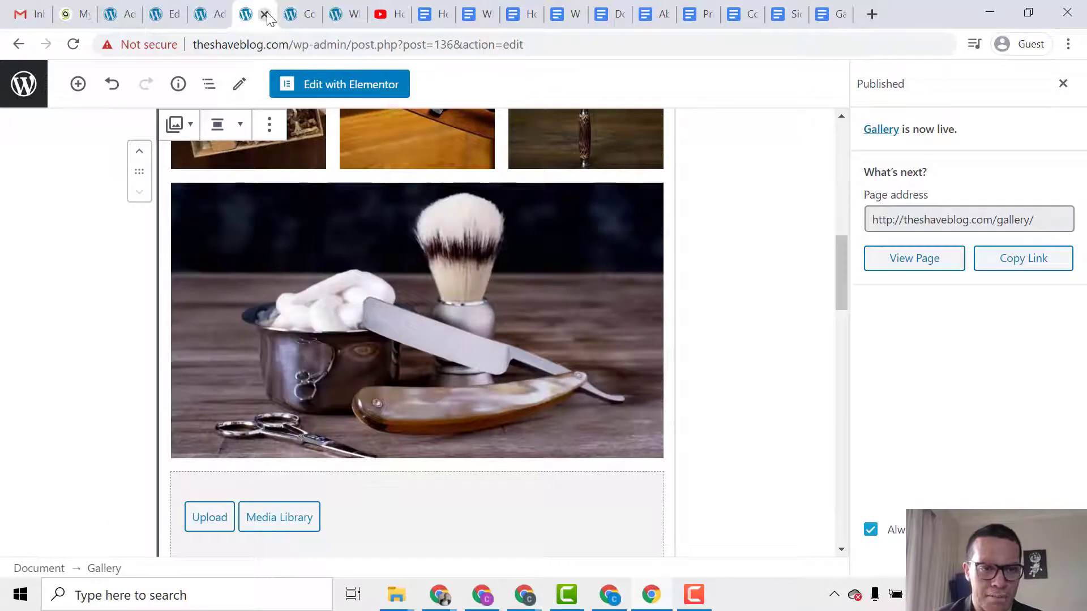
Close the Gallery editor, contact and wet shaving mistakes tabs, then switch to the Pages list.
{"action": "left_click", "coordinate": [264, 14]}
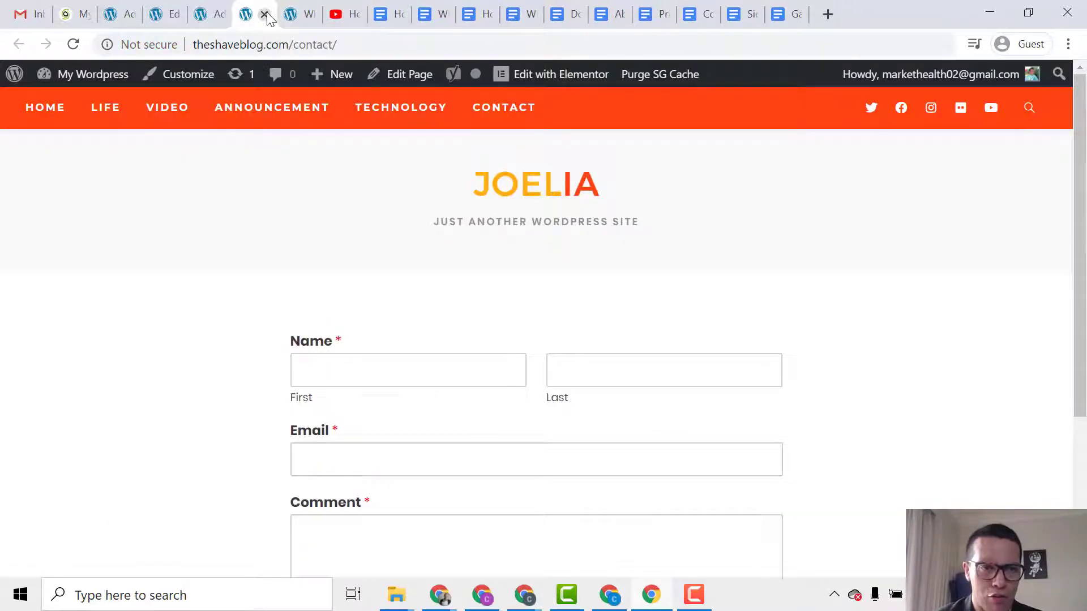
{"action": "left_click", "coordinate": [264, 14]}
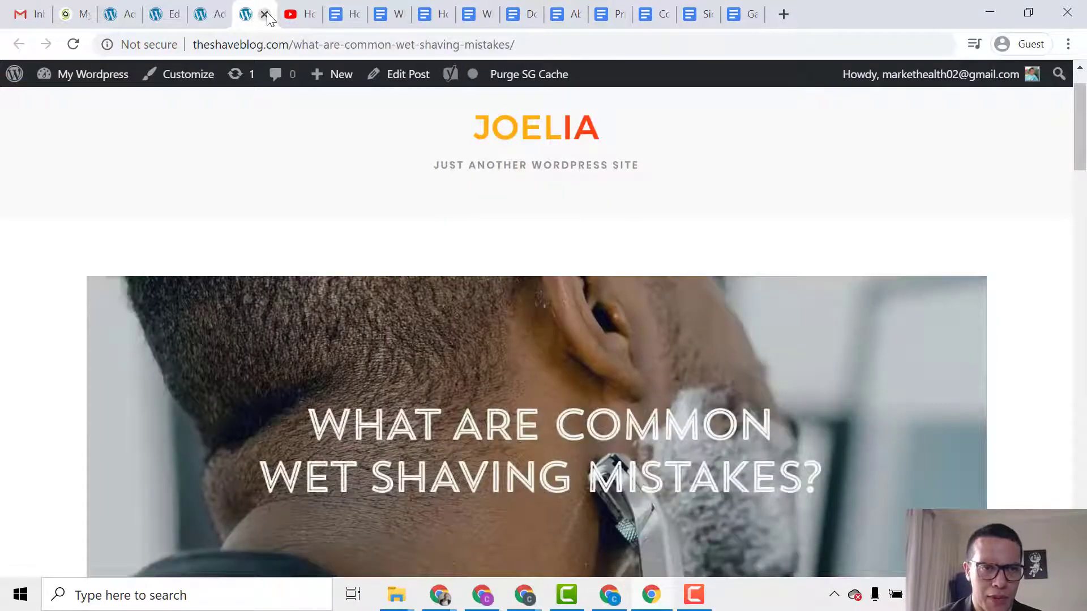
{"action": "left_click", "coordinate": [220, 19]}
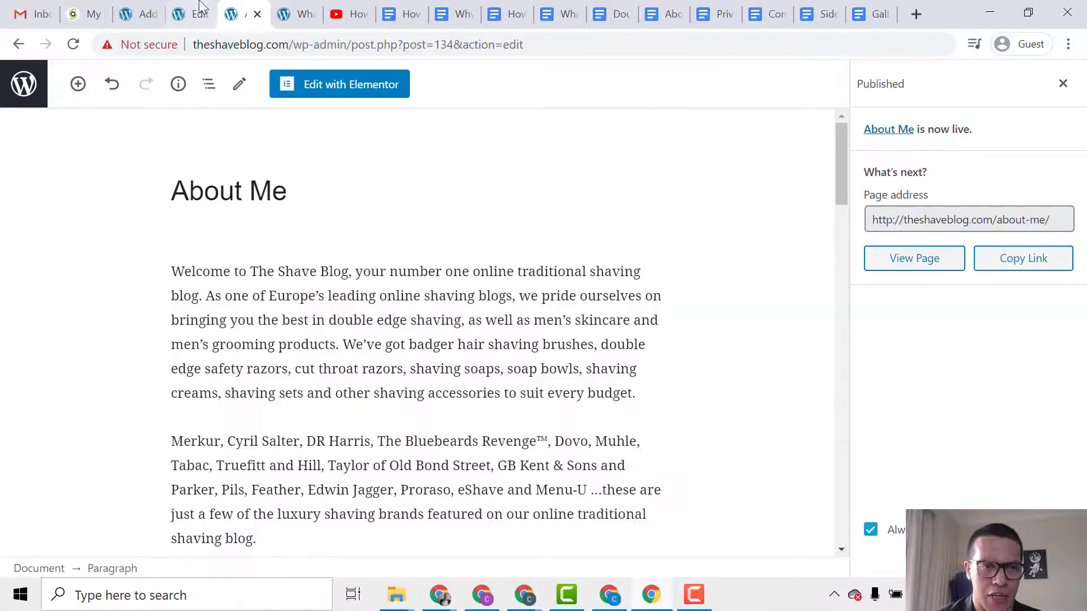
{"action": "left_click", "coordinate": [24, 84]}
{"action": "left_click", "coordinate": [295, 14]}
{"action": "left_click", "coordinate": [310, 14]}
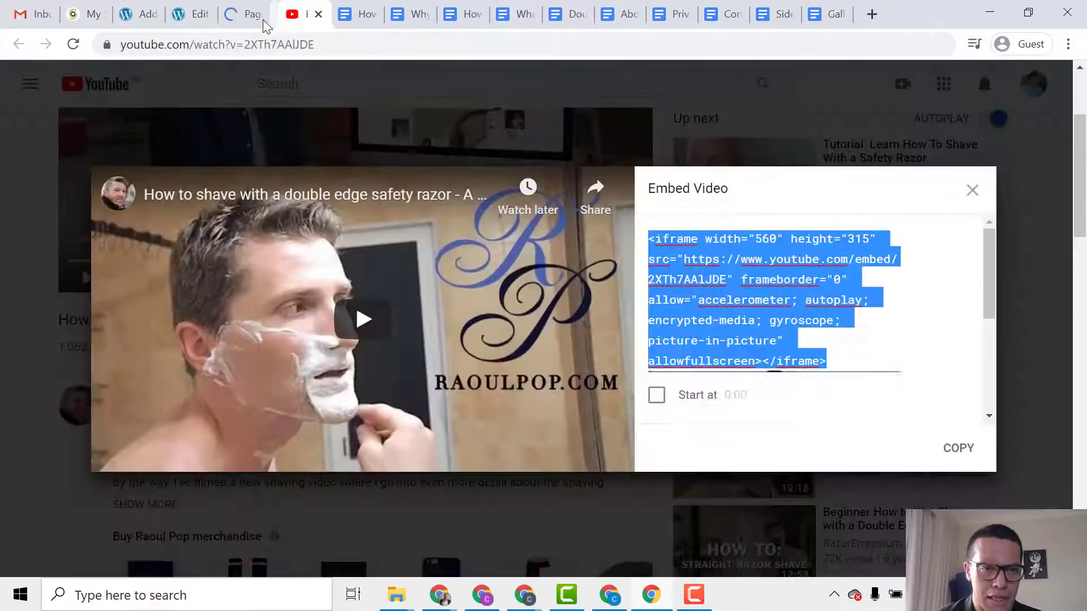
{"action": "left_click", "coordinate": [254, 16]}
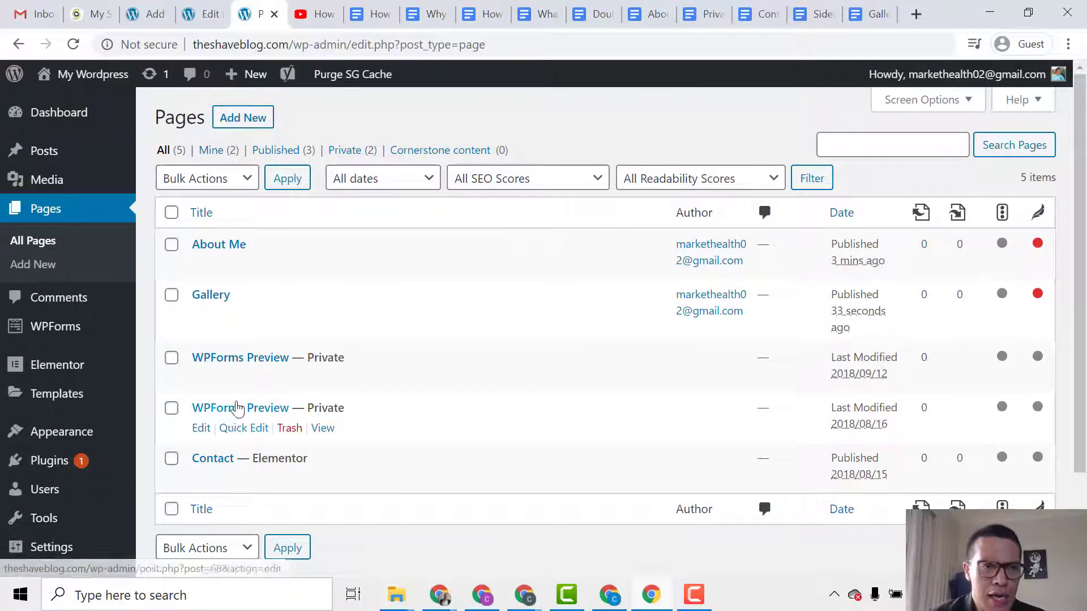
Open the live front page from Visit Site in a new tab, then return to the Pages list.
{"action": "mouse_move", "coordinate": [100, 82]}
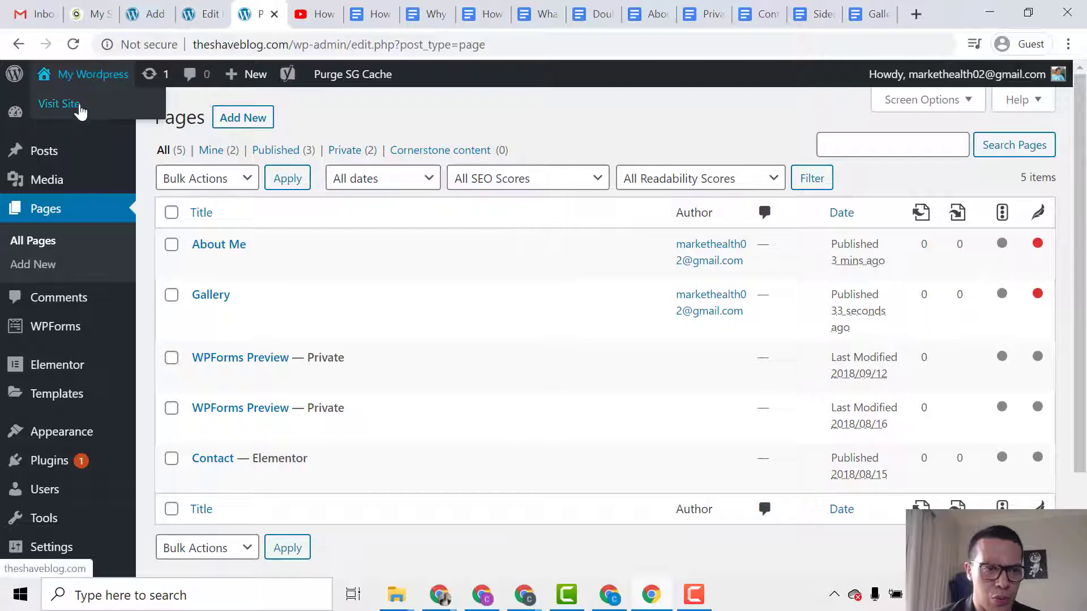
{"action": "middle_click", "coordinate": [57, 104]}
{"action": "left_click", "coordinate": [283, 14]}
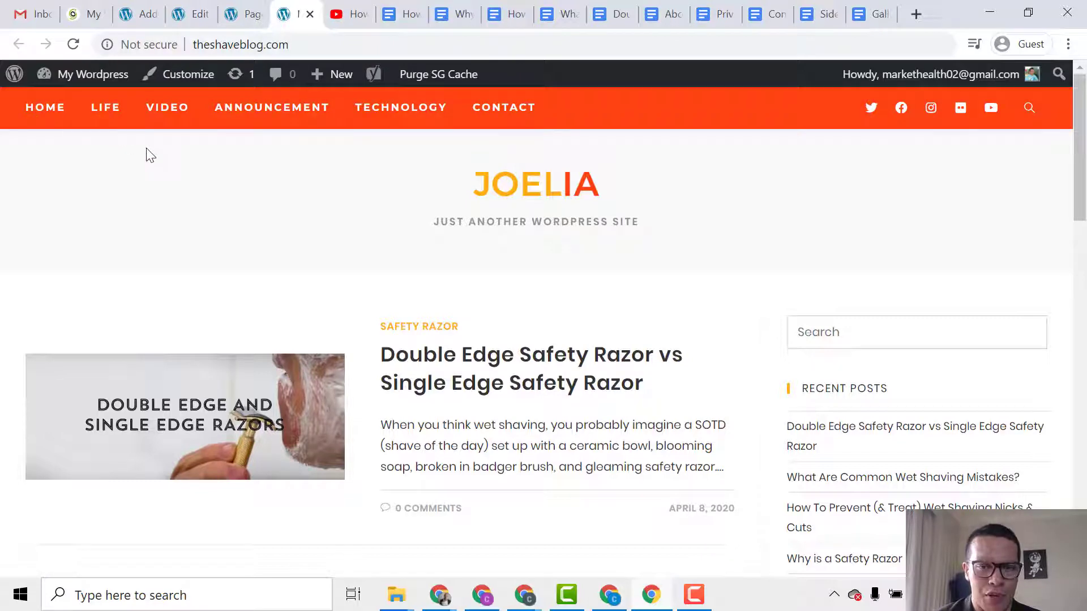
{"action": "left_click", "coordinate": [225, 19]}
{"action": "mouse_move", "coordinate": [246, 74]}
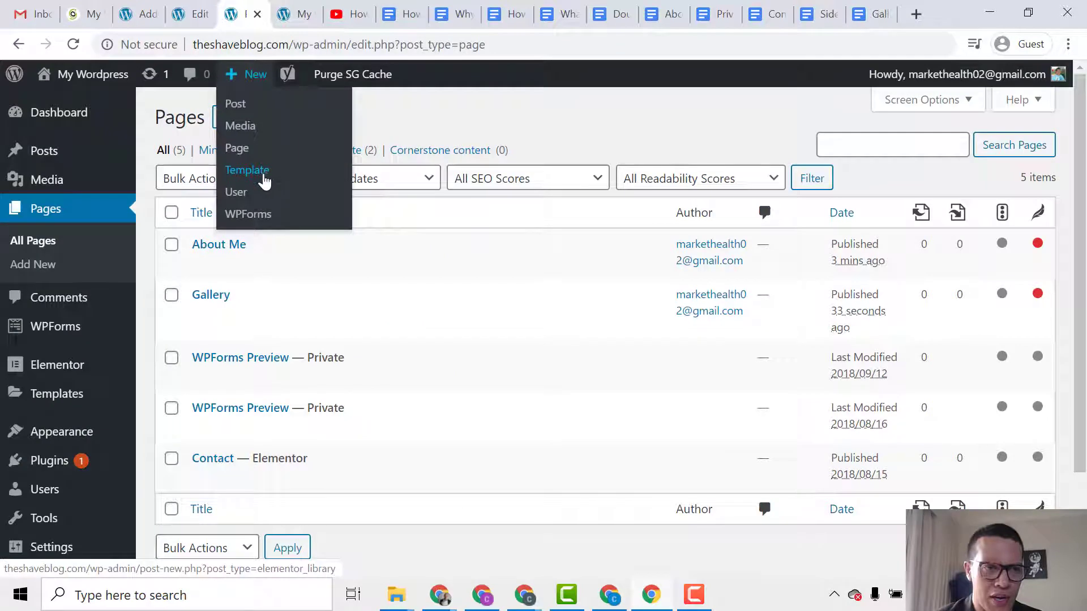
{"action": "scroll", "coordinate": [165, 363], "scroll_direction": "down", "scroll_amount": 2}
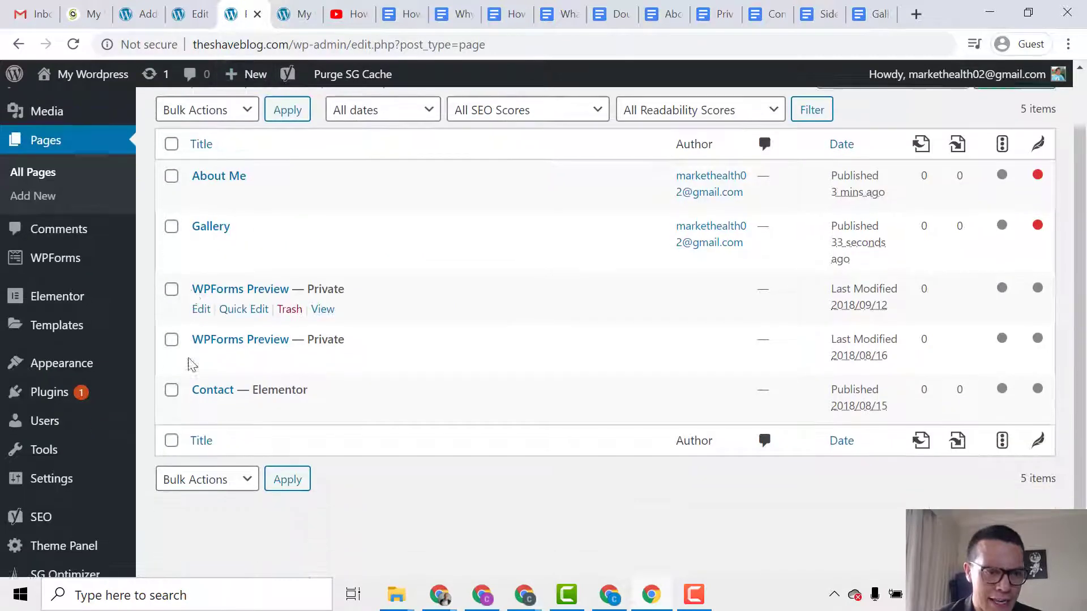
Load the Main Nav (Main) menu in the Appearance > Menus editor.
{"action": "mouse_move", "coordinate": [83, 360]}
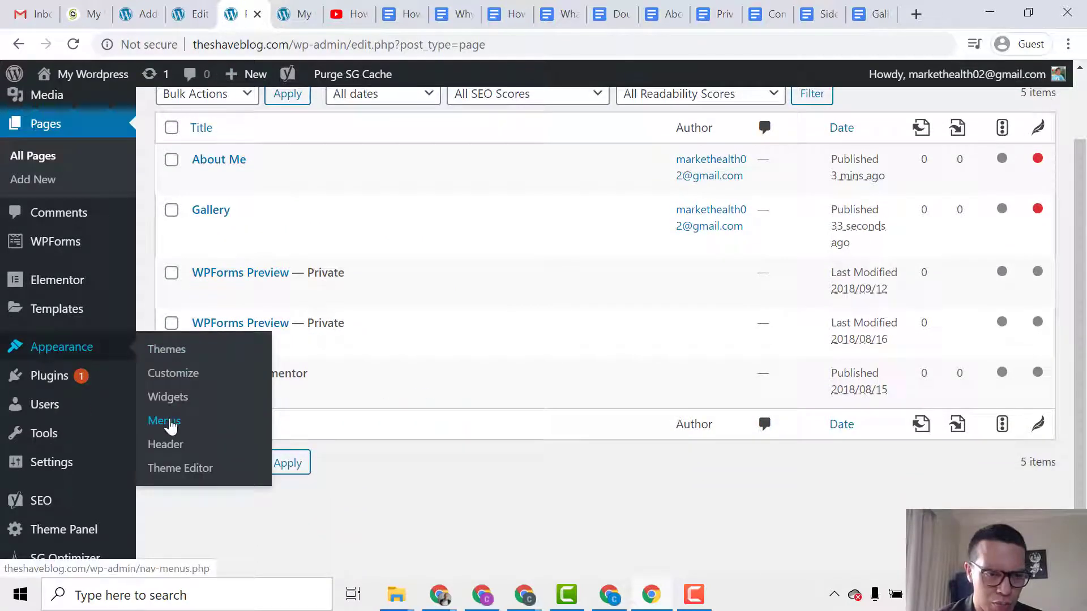
{"action": "left_click", "coordinate": [169, 423]}
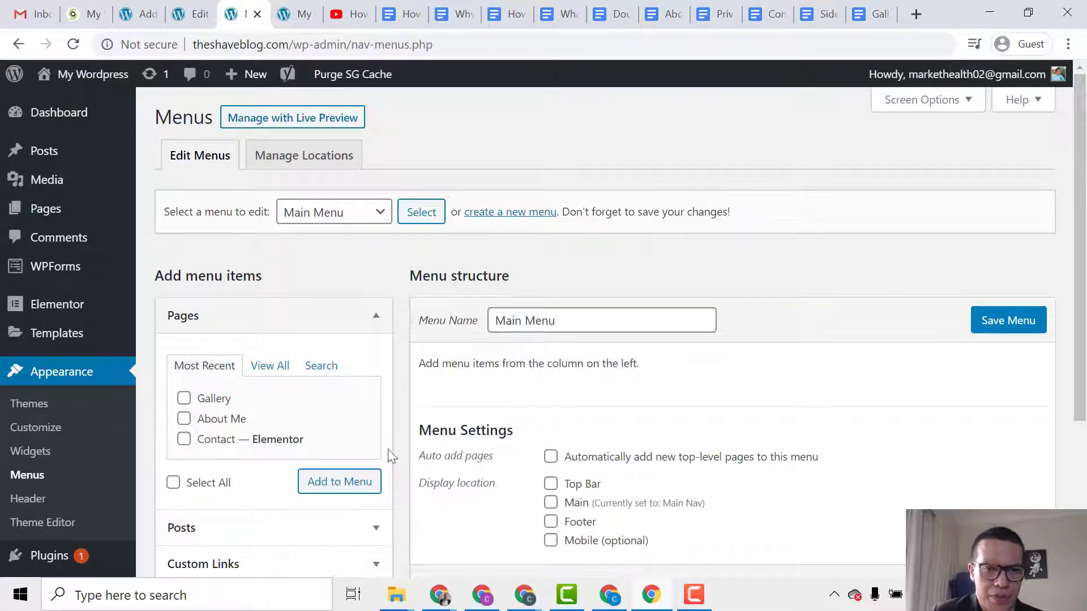
{"action": "left_click", "coordinate": [365, 220]}
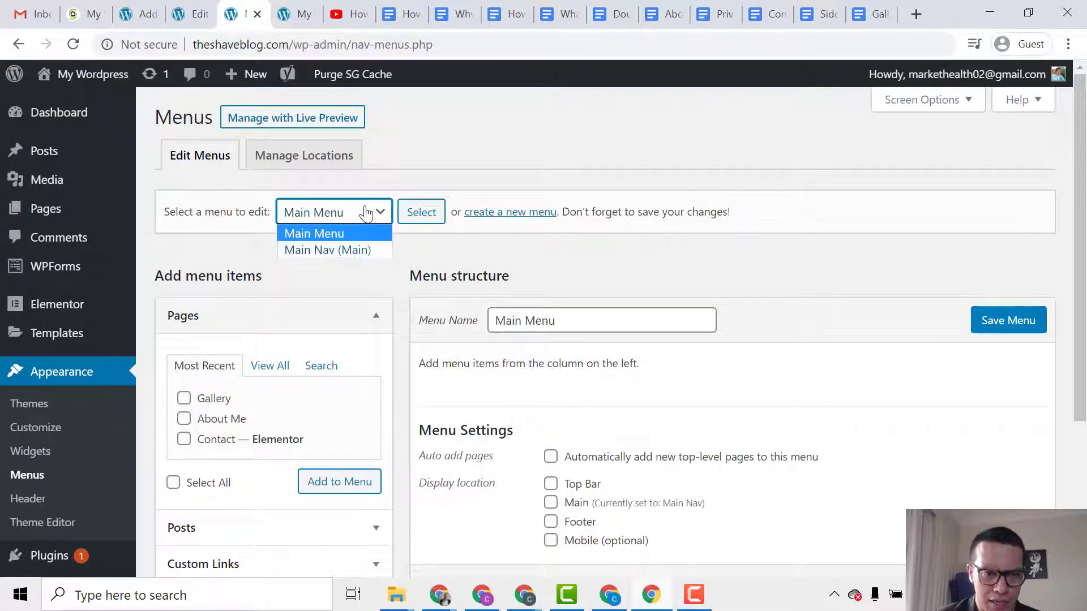
{"action": "left_click", "coordinate": [322, 250]}
{"action": "left_click", "coordinate": [419, 213]}
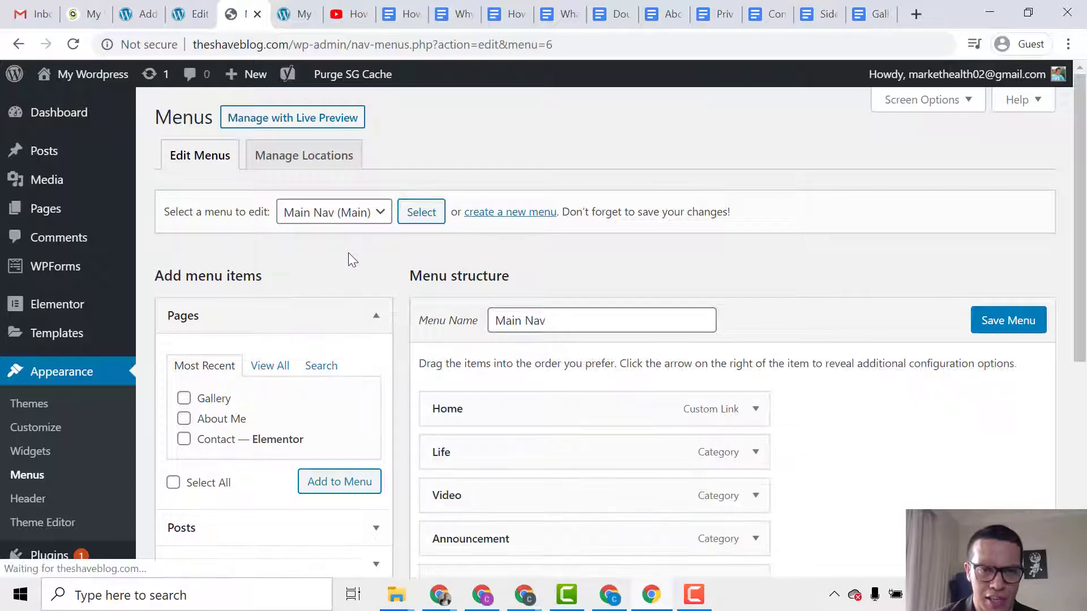
{"action": "scroll", "coordinate": [388, 327], "scroll_direction": "down", "scroll_amount": 3}
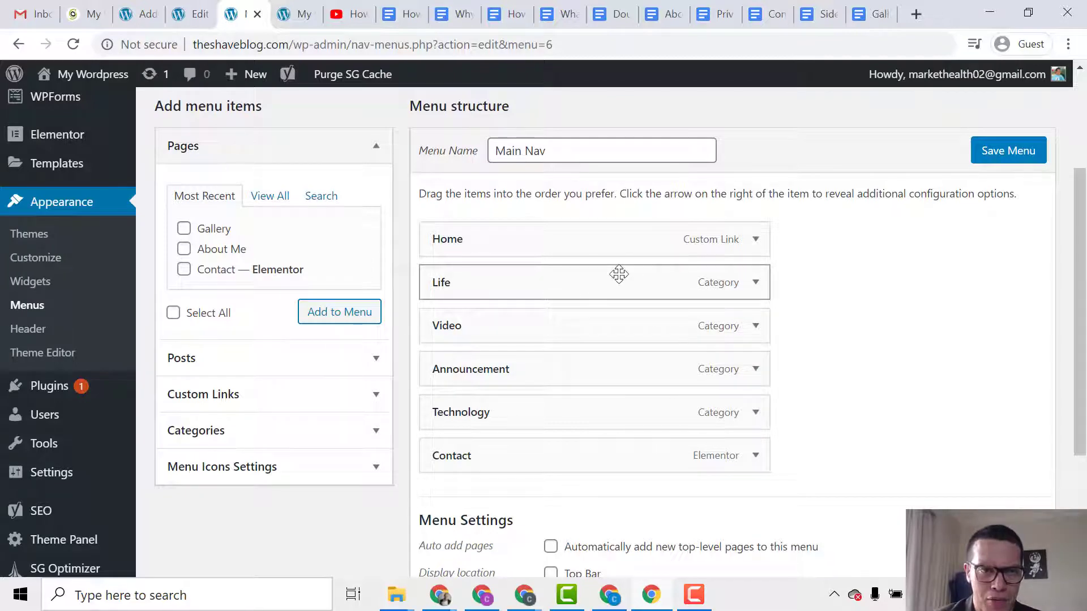
Glance at the live front page, then remove the Technology item from Main Nav.
{"action": "left_click", "coordinate": [292, 14]}
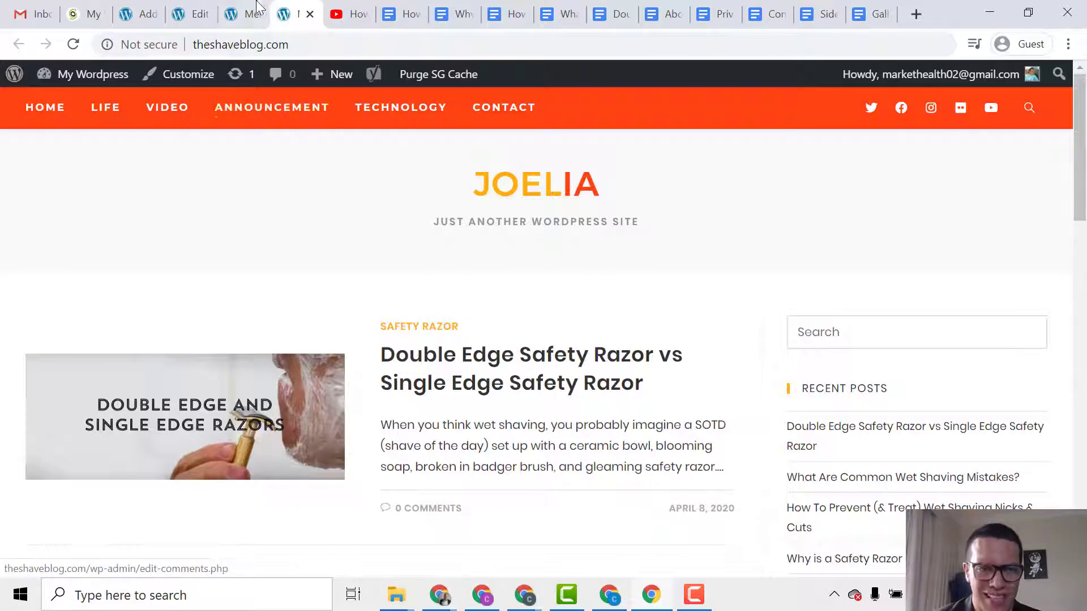
{"action": "left_click", "coordinate": [243, 14]}
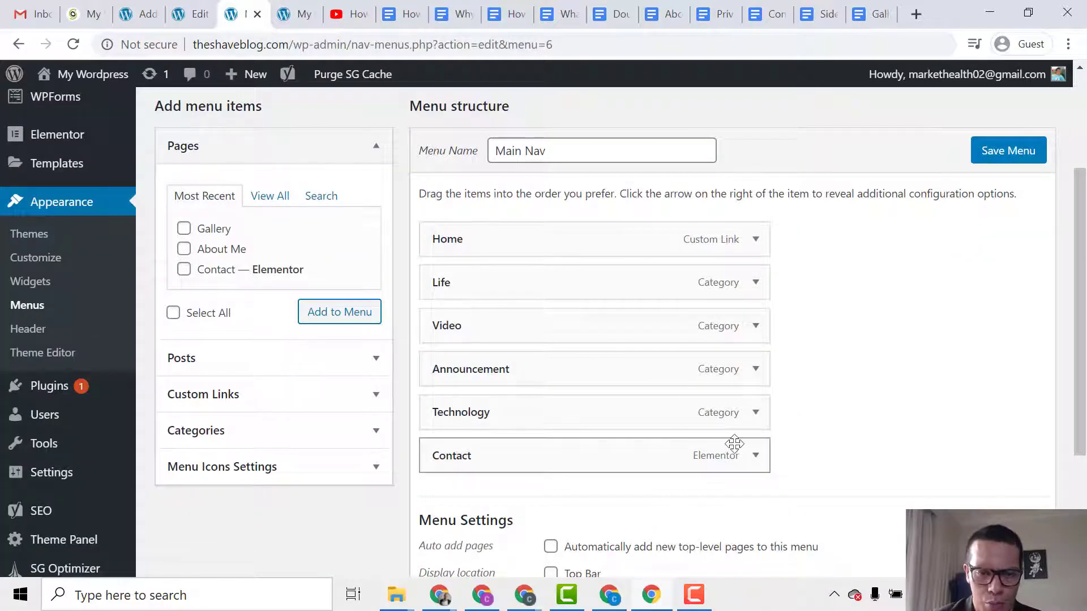
{"action": "left_click", "coordinate": [754, 412]}
{"action": "scroll", "coordinate": [506, 501], "scroll_direction": "down", "scroll_amount": 6}
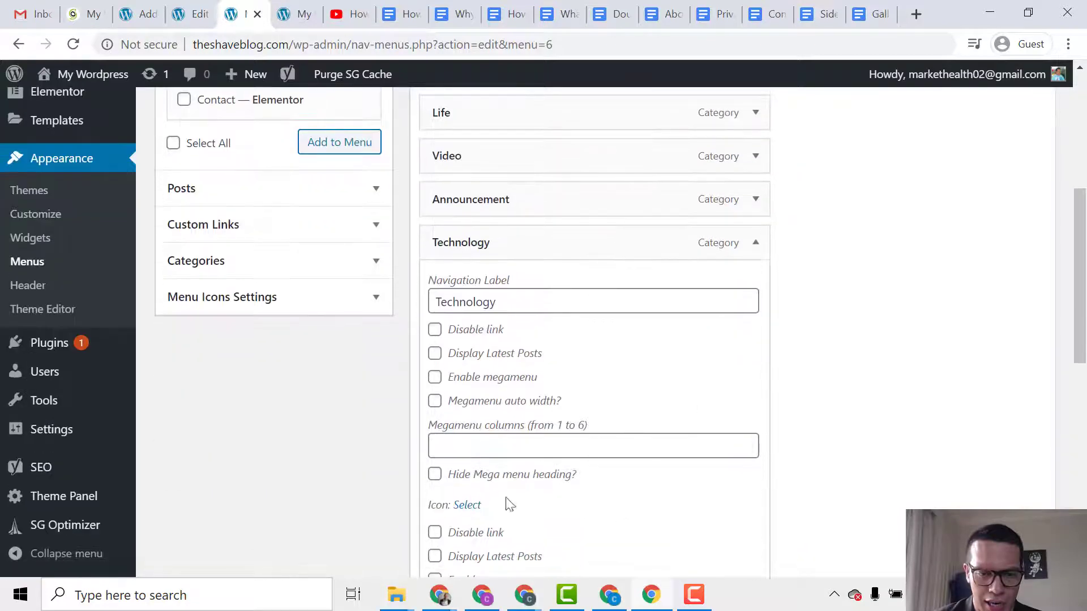
{"action": "scroll", "coordinate": [647, 371], "scroll_direction": "up", "scroll_amount": 3}
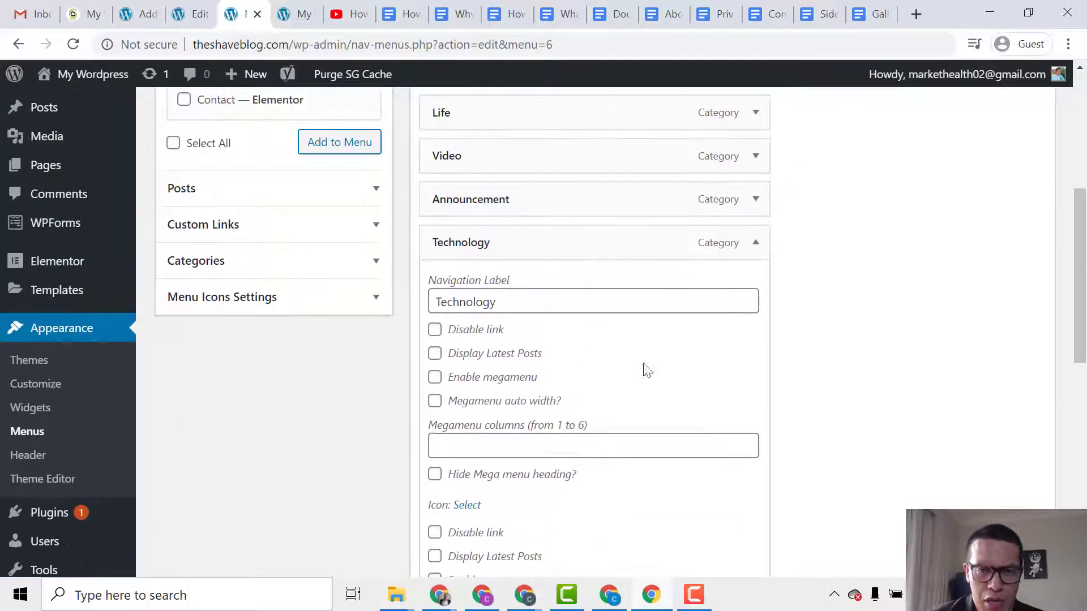
{"action": "left_click", "coordinate": [756, 243]}
{"action": "left_click", "coordinate": [756, 244]}
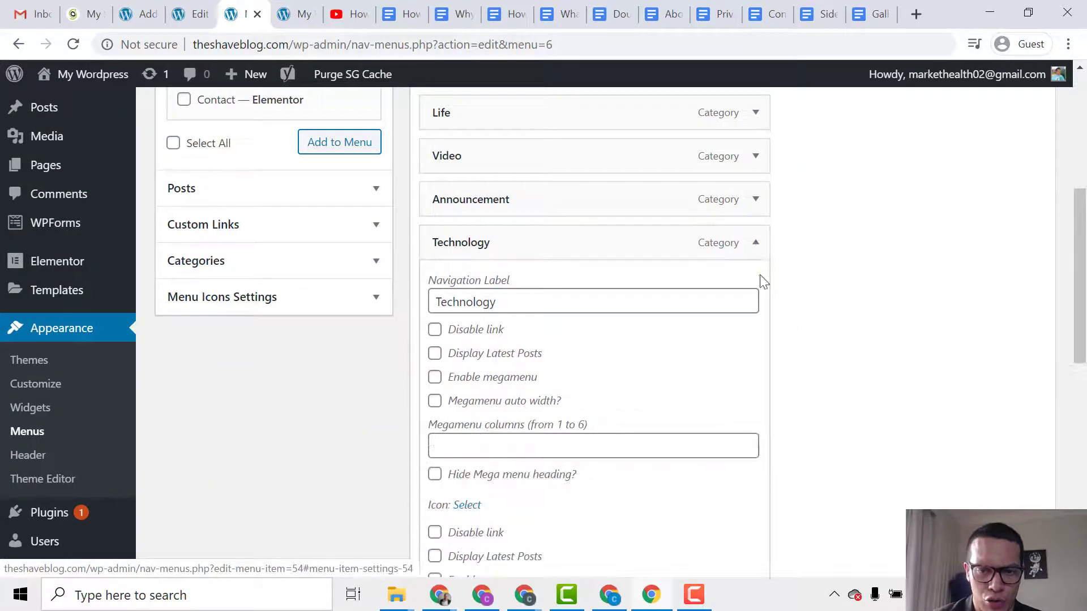
{"action": "scroll", "coordinate": [679, 374], "scroll_direction": "down", "scroll_amount": 5}
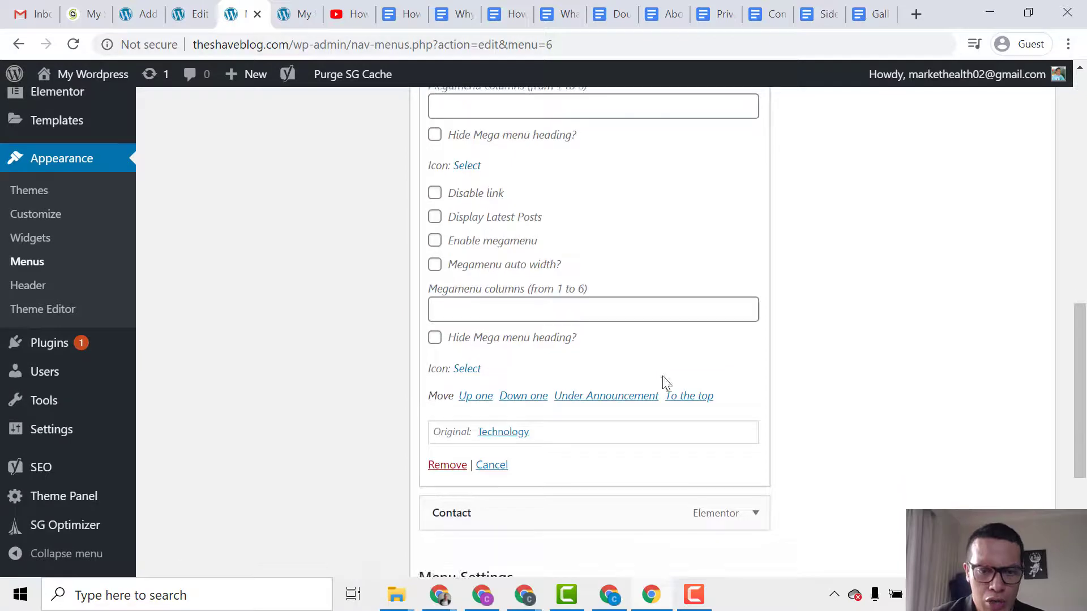
{"action": "left_click", "coordinate": [460, 474]}
Remove the Announcement and Video items from the Main Nav menu.
{"action": "scroll", "coordinate": [679, 396], "scroll_direction": "up", "scroll_amount": 3}
{"action": "left_click", "coordinate": [763, 392]}
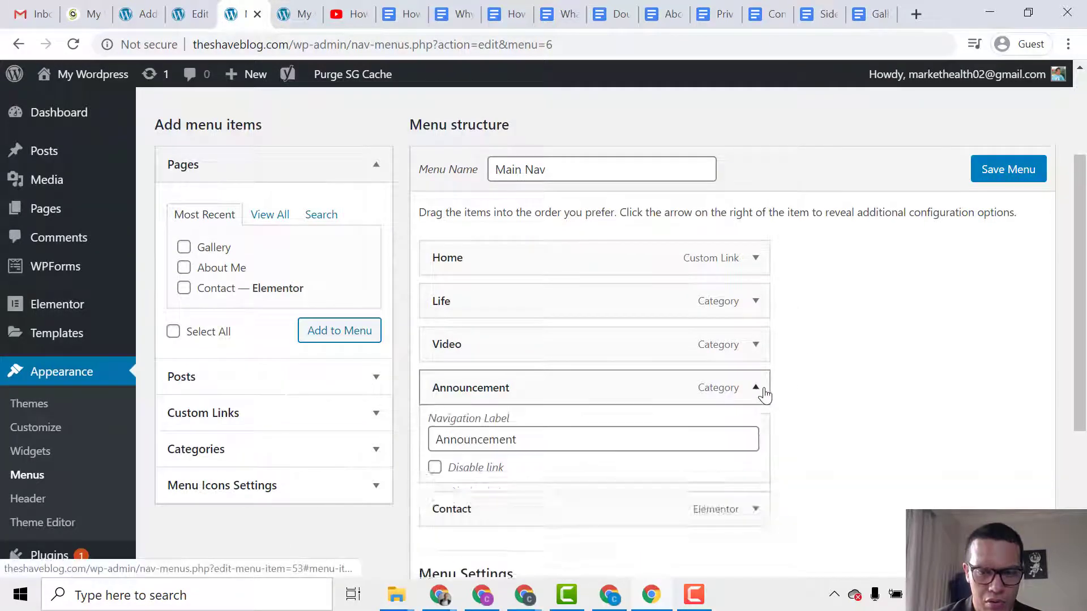
{"action": "scroll", "coordinate": [666, 432], "scroll_direction": "down", "scroll_amount": 7}
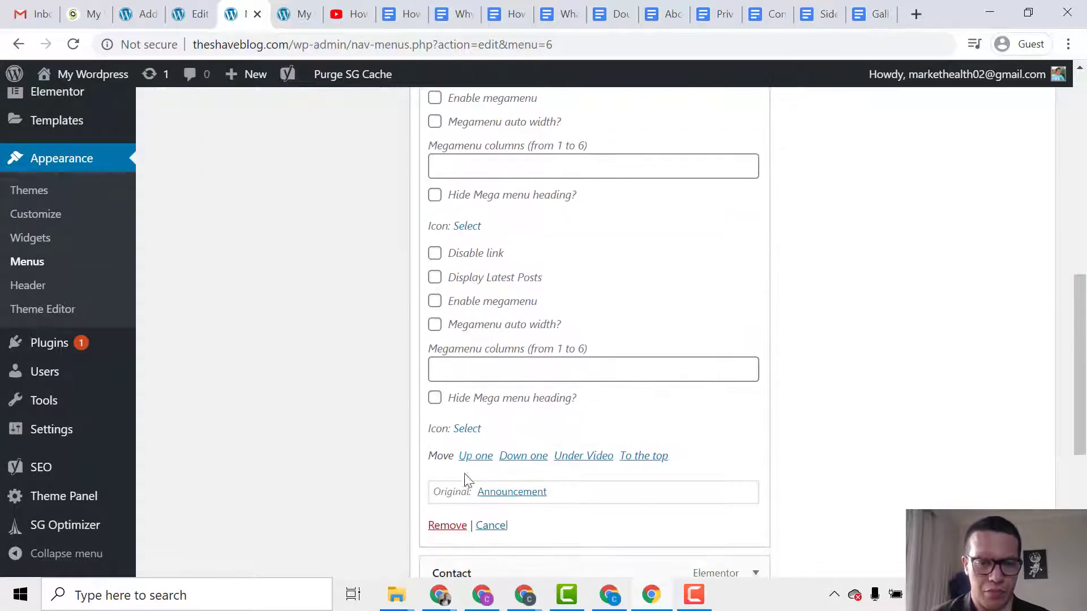
{"action": "left_click", "coordinate": [456, 526]}
{"action": "scroll", "coordinate": [721, 385], "scroll_direction": "up", "scroll_amount": 5}
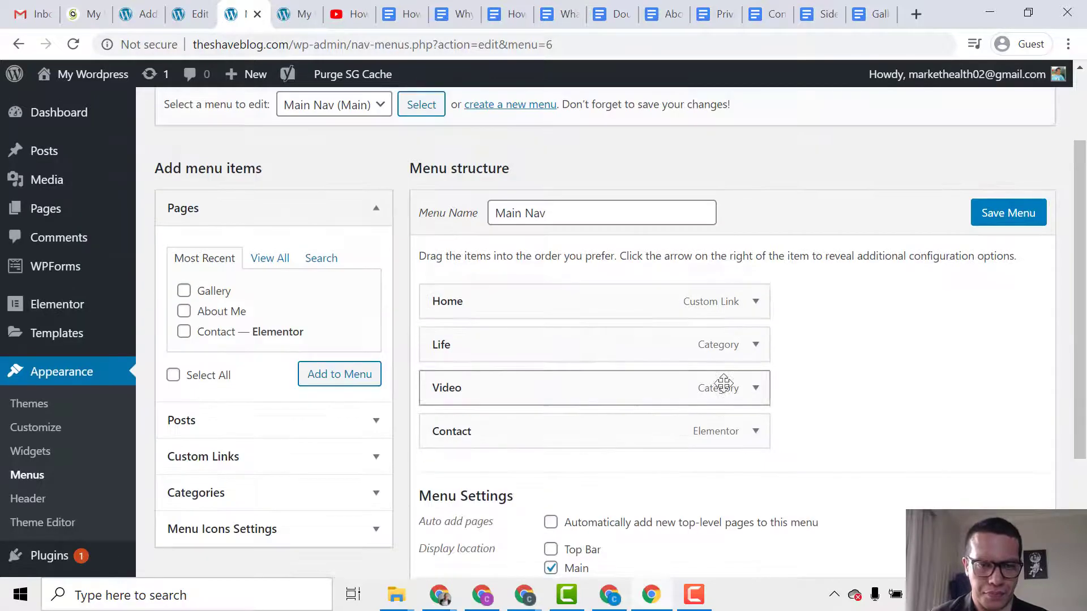
{"action": "left_click", "coordinate": [756, 390]}
{"action": "scroll", "coordinate": [669, 403], "scroll_direction": "down", "scroll_amount": 6}
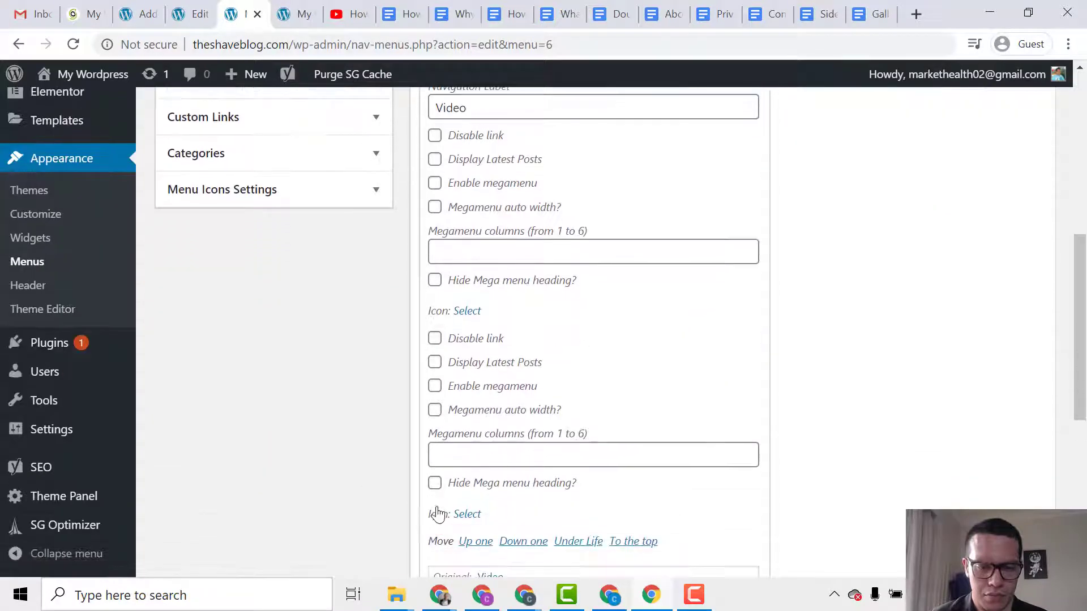
{"action": "scroll", "coordinate": [442, 530], "scroll_direction": "down", "scroll_amount": 2}
{"action": "left_click", "coordinate": [446, 525]}
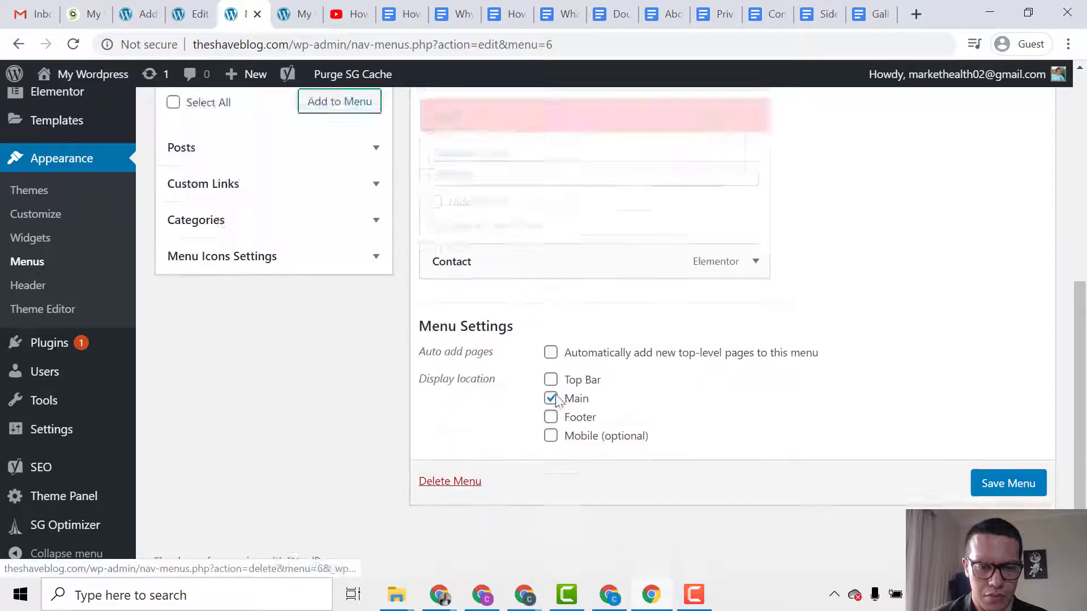
Remove the Life and Home items, leaving only Contact in Main Nav.
{"action": "scroll", "coordinate": [736, 385], "scroll_direction": "up", "scroll_amount": 5}
{"action": "left_click", "coordinate": [755, 387]}
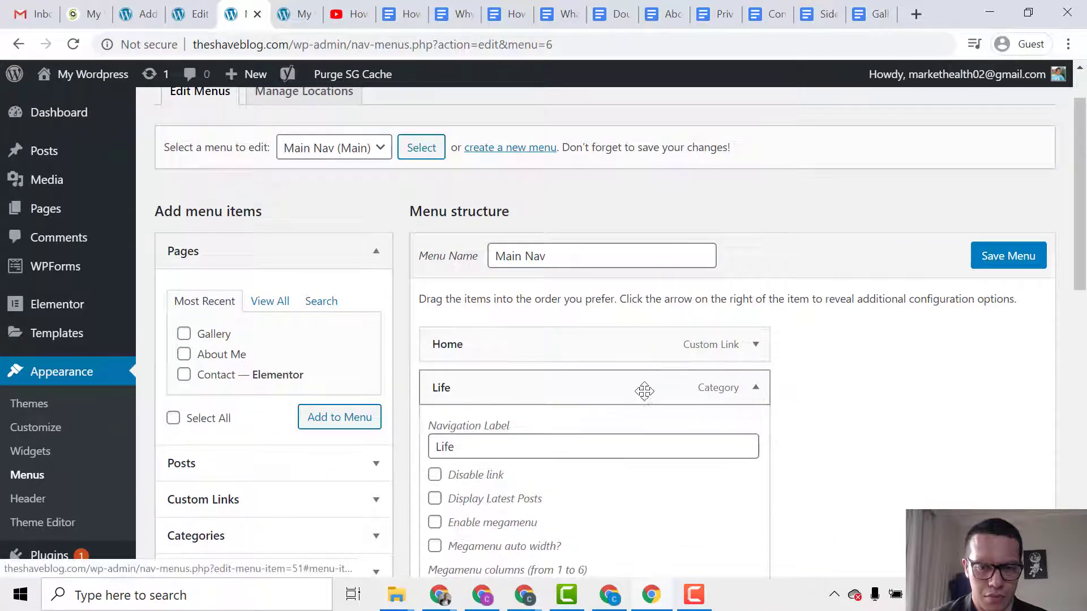
{"action": "scroll", "coordinate": [539, 440], "scroll_direction": "down", "scroll_amount": 8}
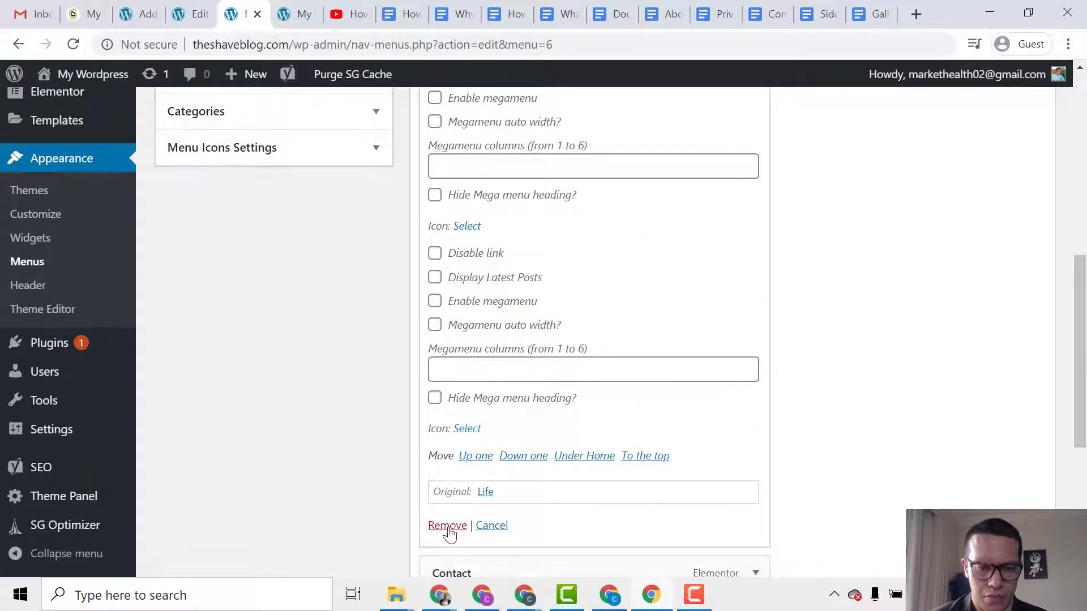
{"action": "left_click", "coordinate": [448, 526]}
{"action": "scroll", "coordinate": [538, 371], "scroll_direction": "up", "scroll_amount": 5}
{"action": "left_click", "coordinate": [755, 304]}
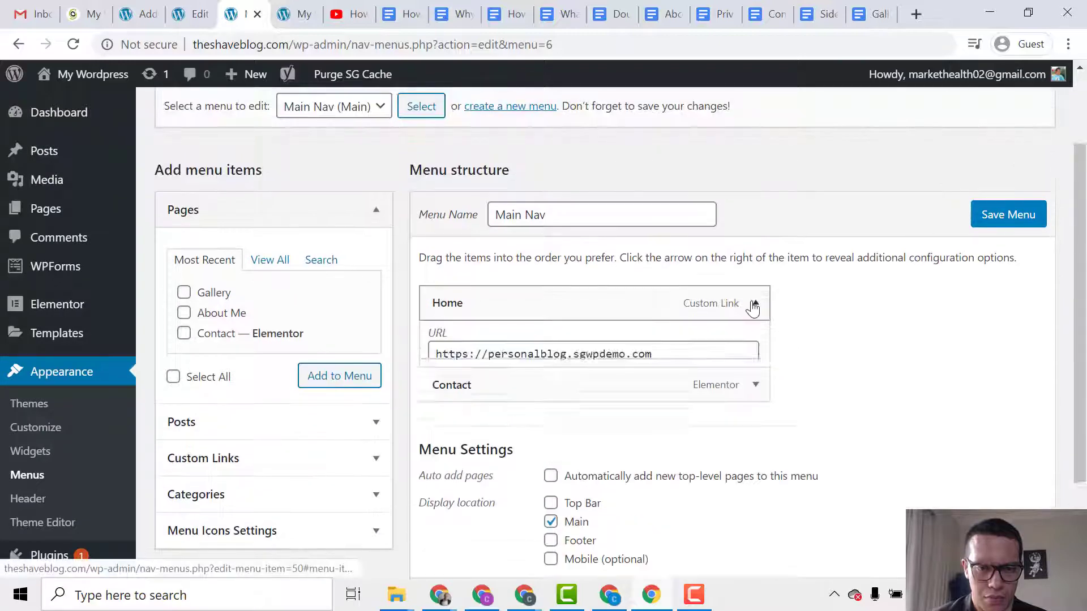
{"action": "scroll", "coordinate": [703, 351], "scroll_direction": "down", "scroll_amount": 8}
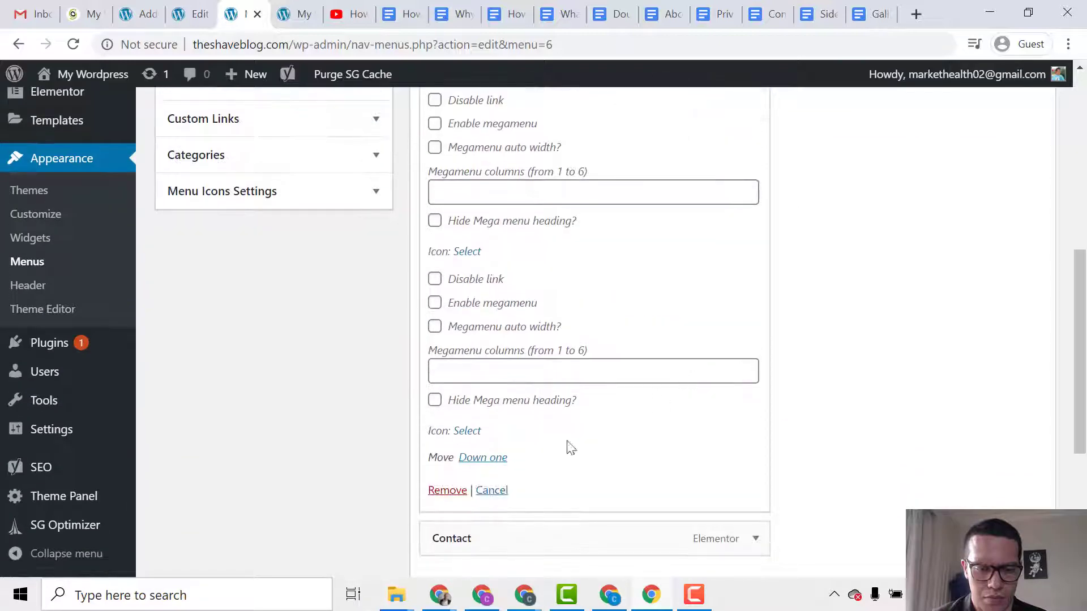
{"action": "left_click", "coordinate": [447, 491]}
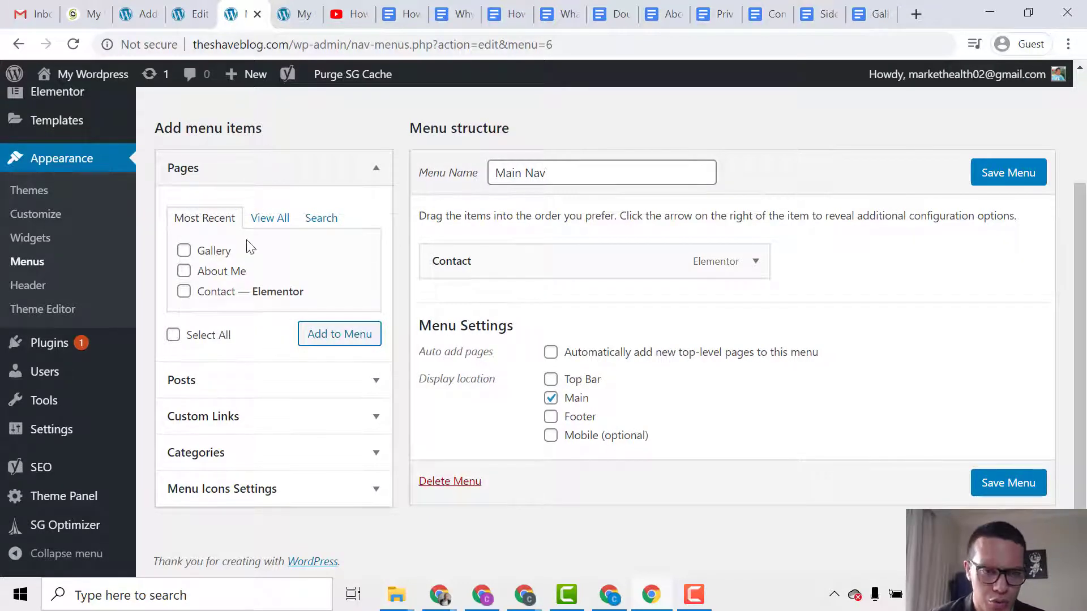
Add the Home, About Me and Gallery pages to the Main Nav menu.
{"action": "left_click", "coordinate": [283, 221]}
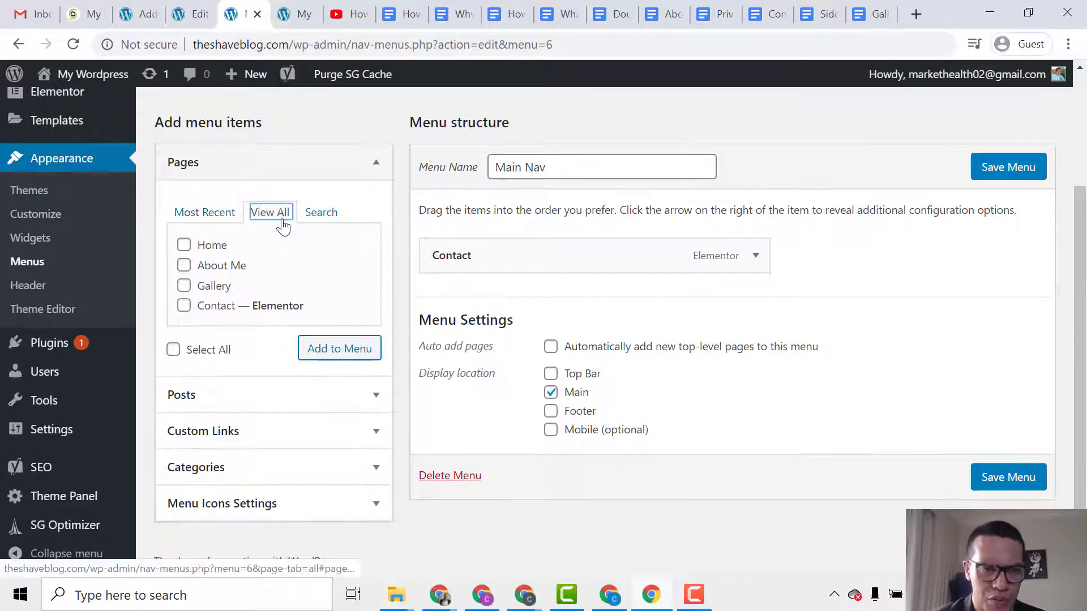
{"action": "left_click", "coordinate": [201, 249]}
{"action": "left_click", "coordinate": [215, 266]}
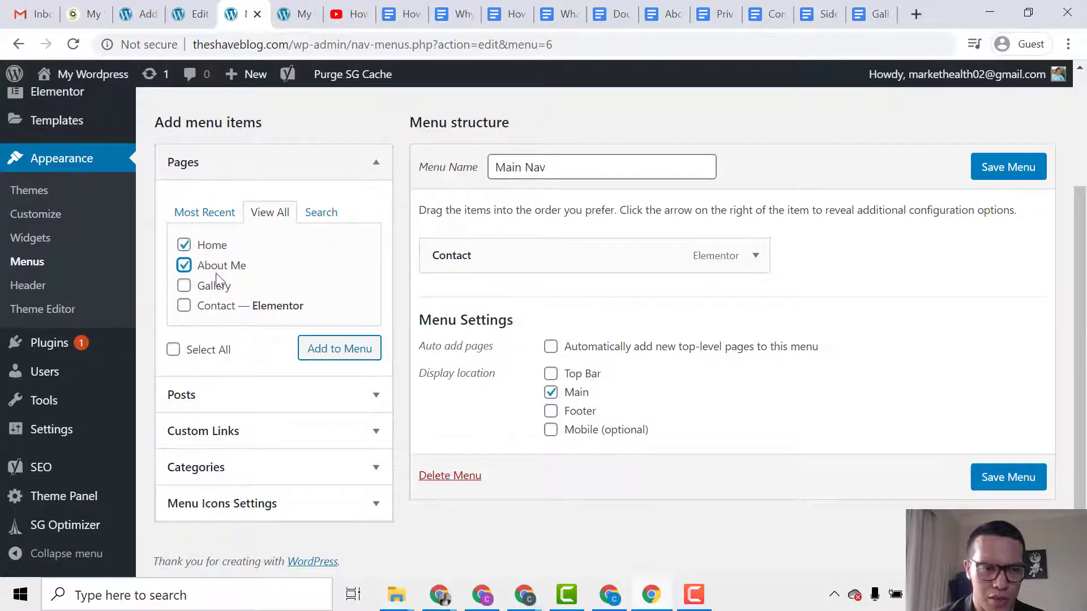
{"action": "left_click_drag", "start_coordinate": [215, 287], "coordinate": [213, 289]}
{"action": "left_click", "coordinate": [213, 289]}
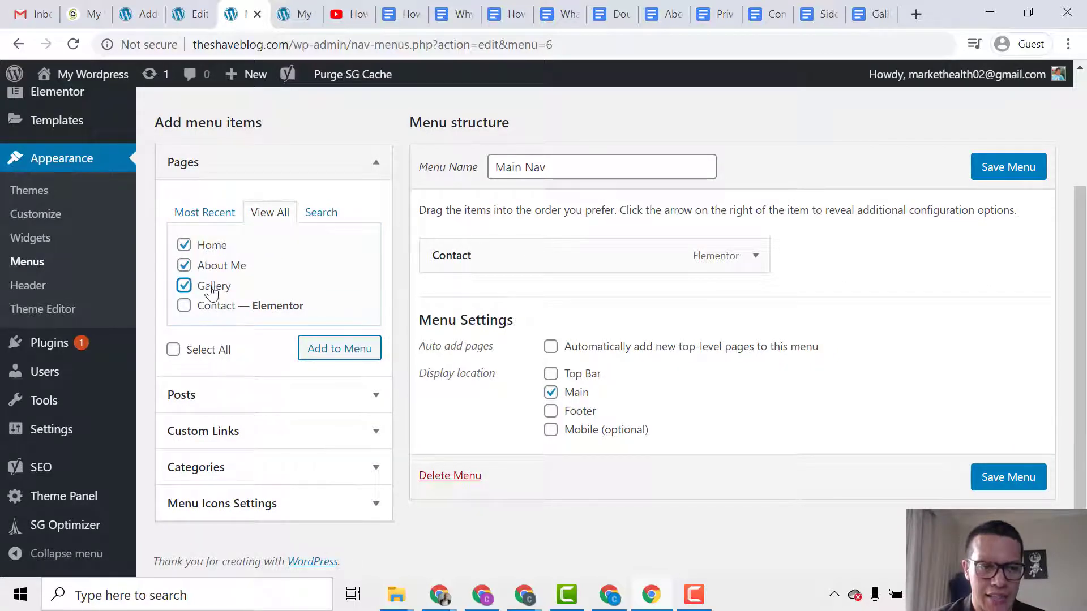
{"action": "left_click", "coordinate": [329, 358]}
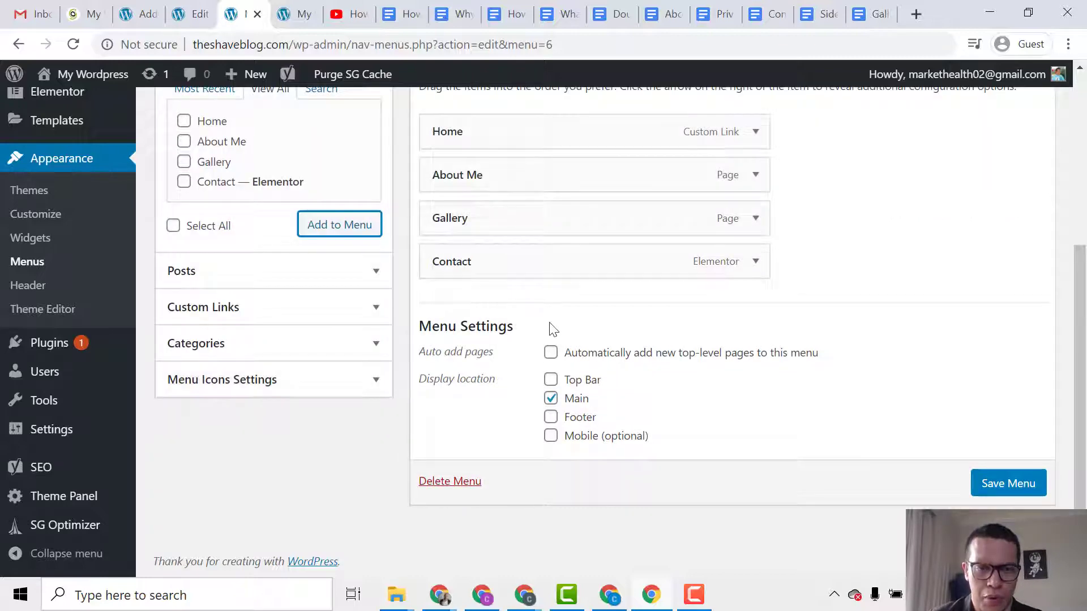
Save the Main Nav menu and switch to the live front-page tab.
{"action": "scroll", "coordinate": [549, 332], "scroll_direction": "up", "scroll_amount": 1}
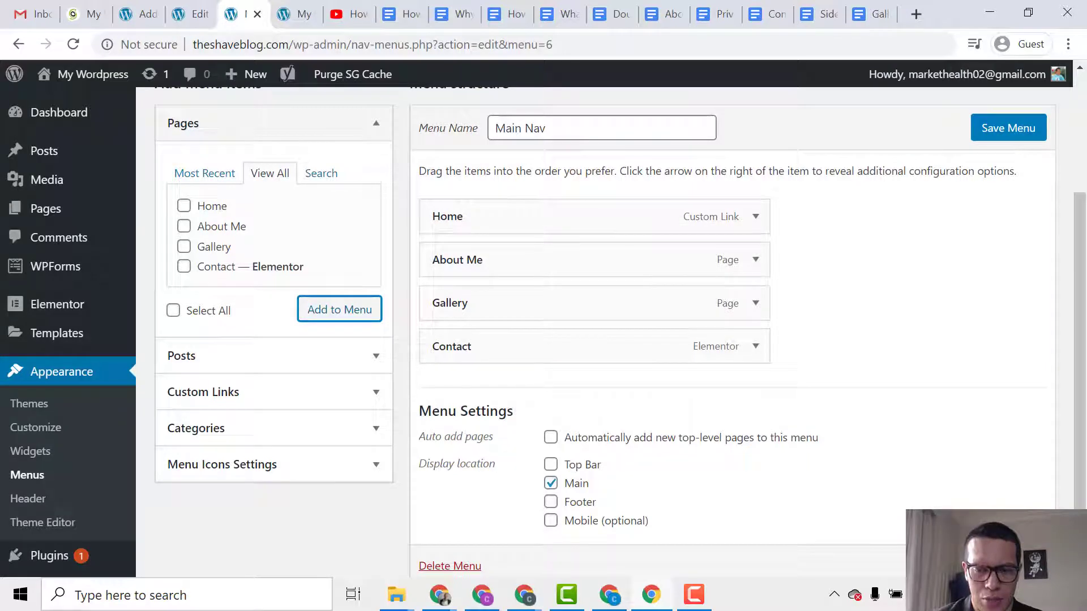
{"action": "left_click", "coordinate": [1008, 566]}
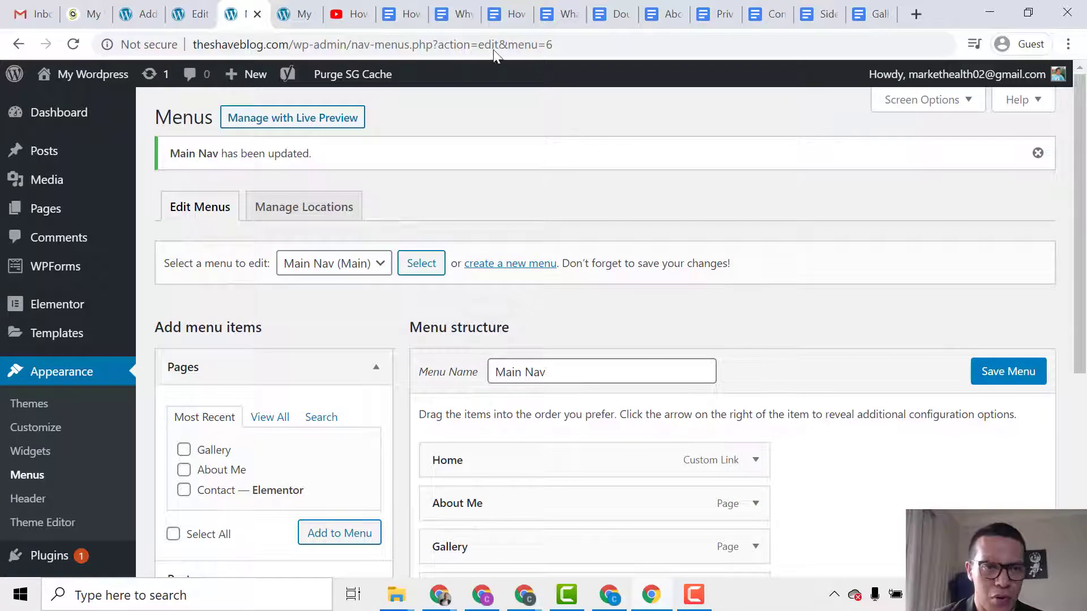
{"action": "left_click", "coordinate": [289, 13]}
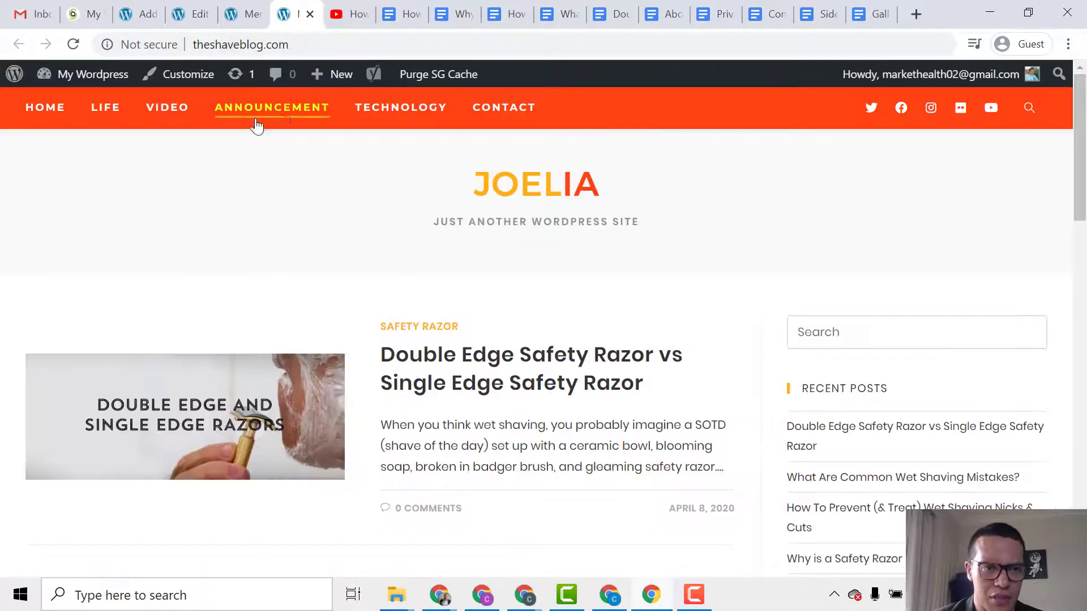
Reload the front page to see the new menu, then visit the About Me and Gallery pages.
{"action": "left_click", "coordinate": [73, 44]}
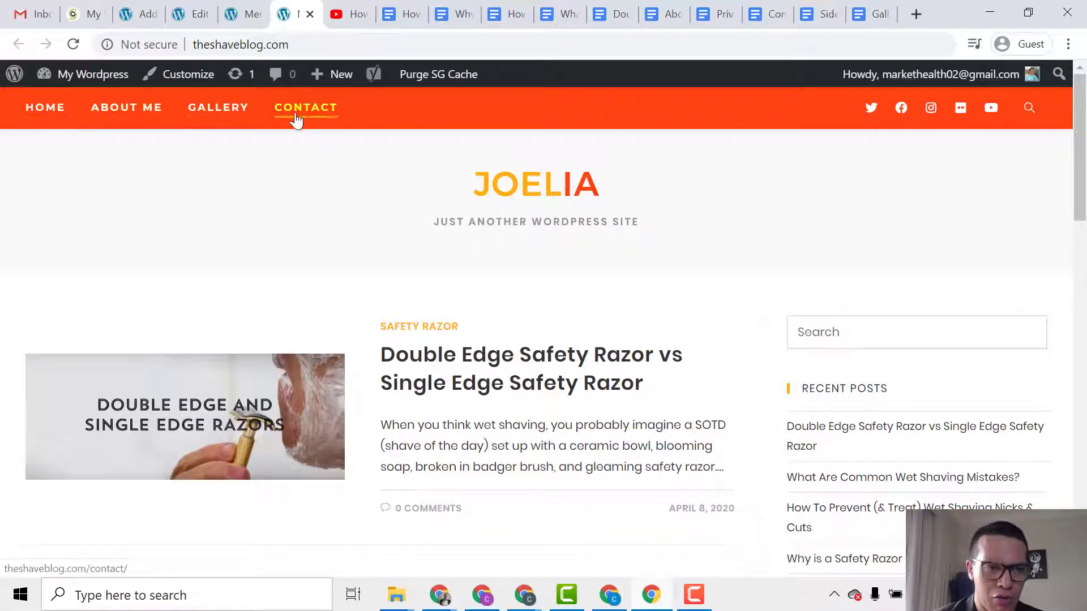
{"action": "left_click", "coordinate": [127, 120]}
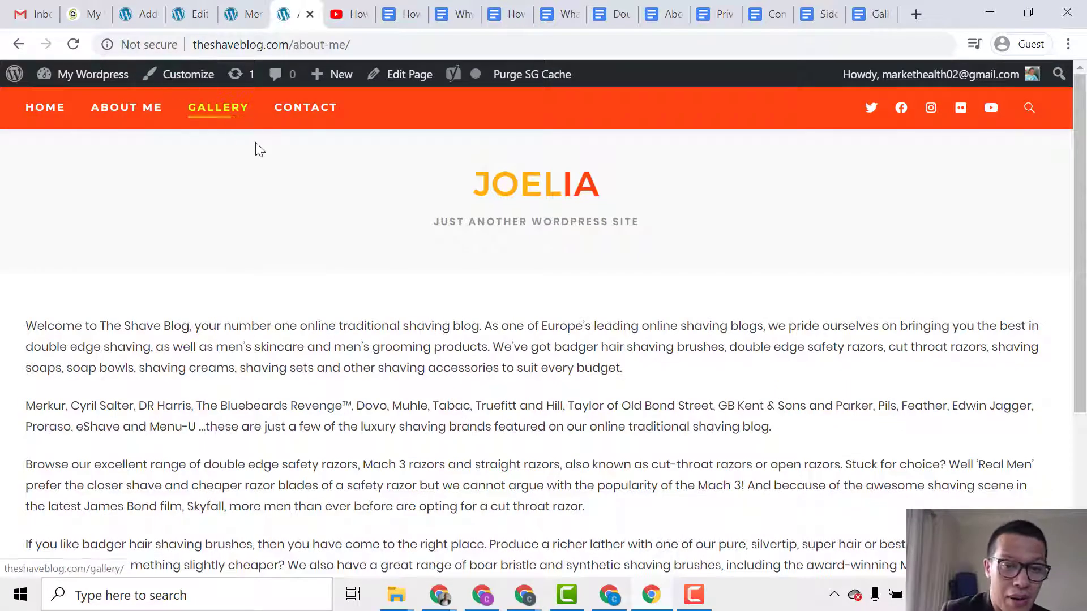
{"action": "scroll", "coordinate": [295, 196], "scroll_direction": "down", "scroll_amount": 4}
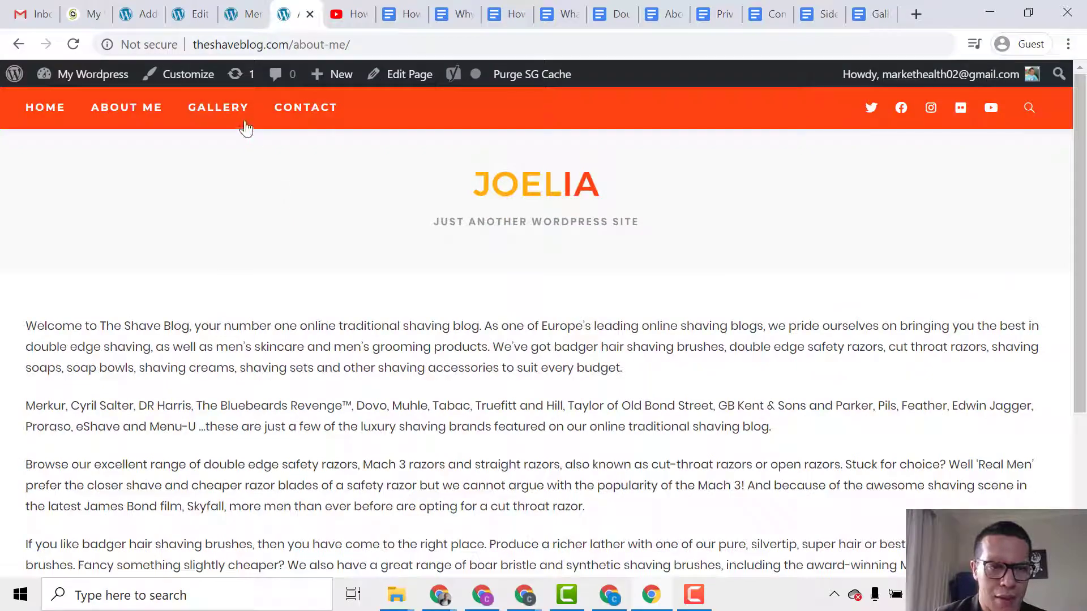
{"action": "left_click", "coordinate": [245, 125]}
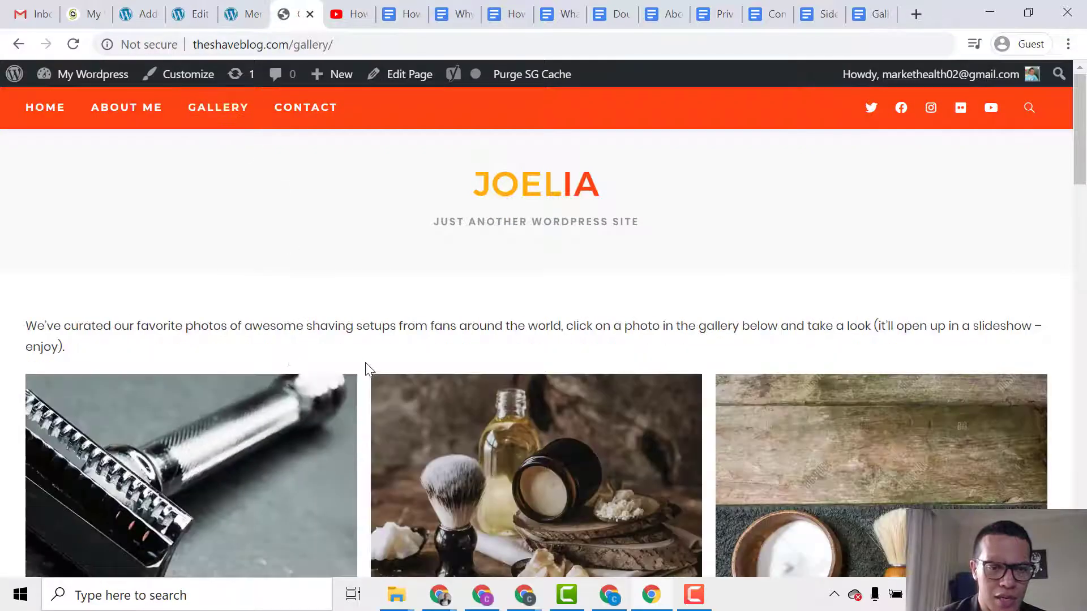
{"action": "scroll", "coordinate": [363, 357], "scroll_direction": "down", "scroll_amount": 19}
{"action": "scroll", "coordinate": [358, 351], "scroll_direction": "up", "scroll_amount": 11}
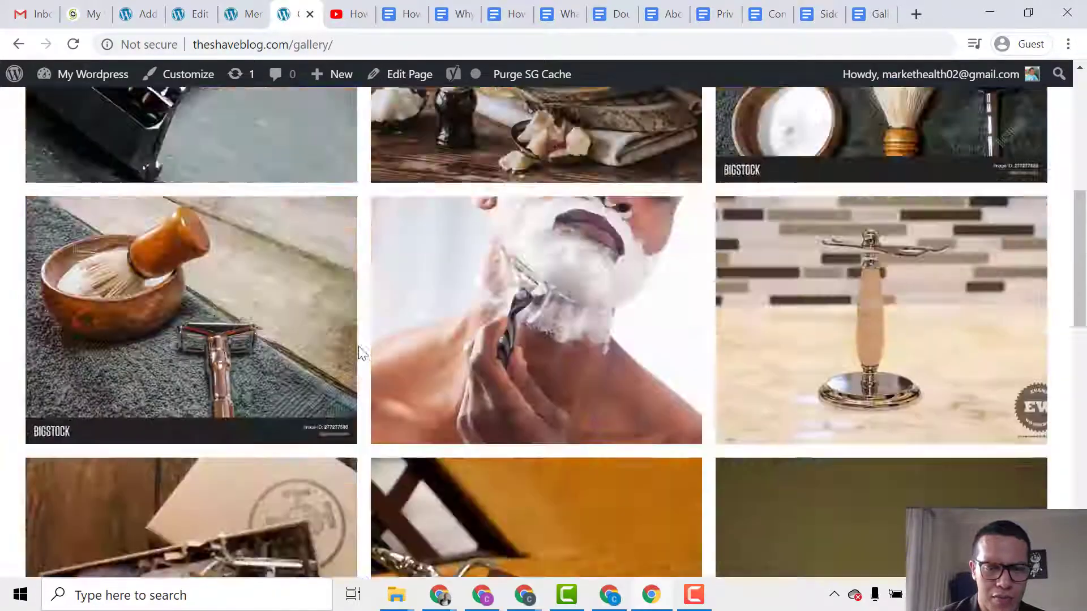
{"action": "scroll", "coordinate": [361, 354], "scroll_direction": "up", "scroll_amount": 8}
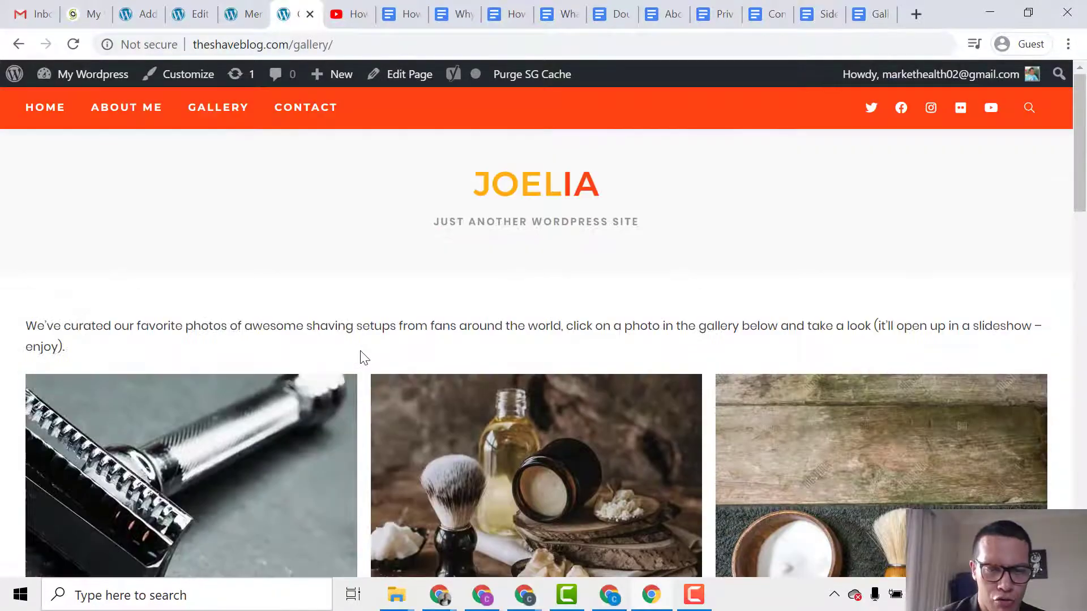
Check the Contact page, then return home and scroll through the posts and sidebar.
{"action": "left_click", "coordinate": [314, 115]}
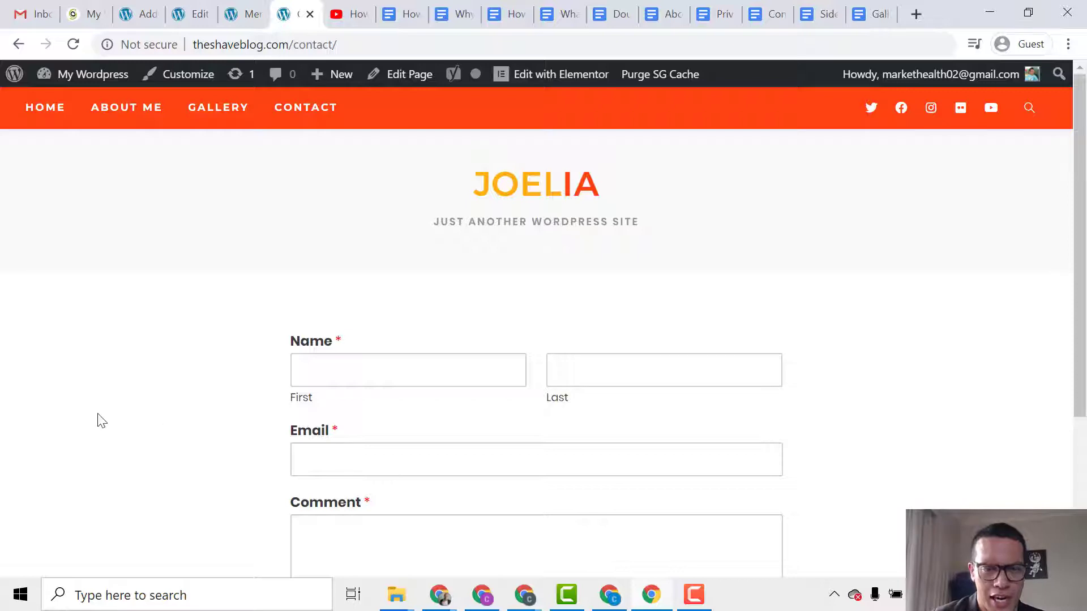
{"action": "scroll", "coordinate": [271, 350], "scroll_direction": "down", "scroll_amount": 4}
{"action": "scroll", "coordinate": [249, 365], "scroll_direction": "up", "scroll_amount": 4}
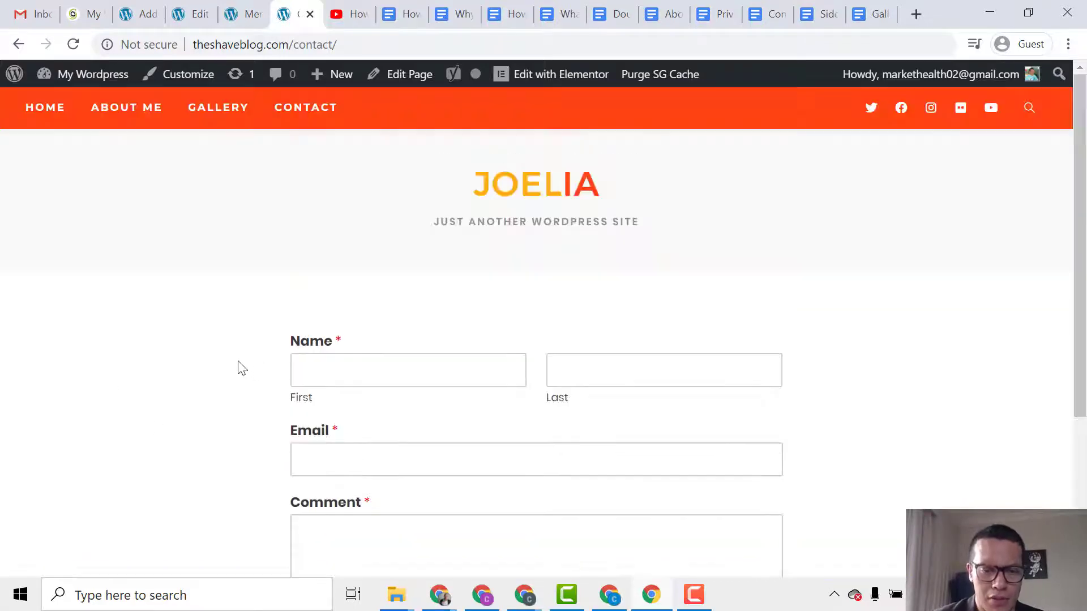
{"action": "left_click", "coordinate": [56, 109]}
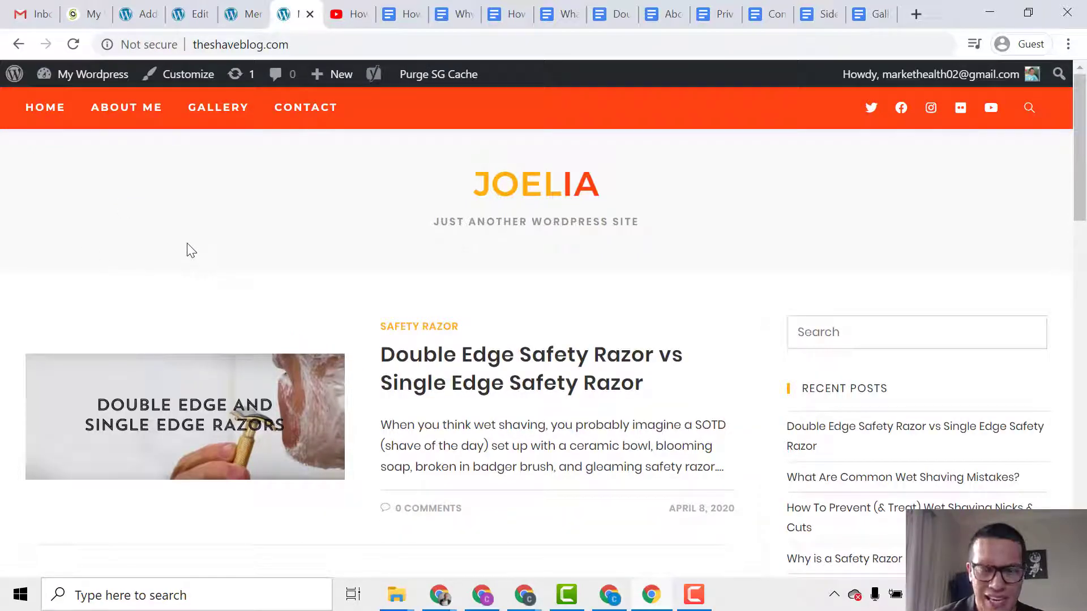
{"action": "scroll", "coordinate": [282, 304], "scroll_direction": "down", "scroll_amount": 4}
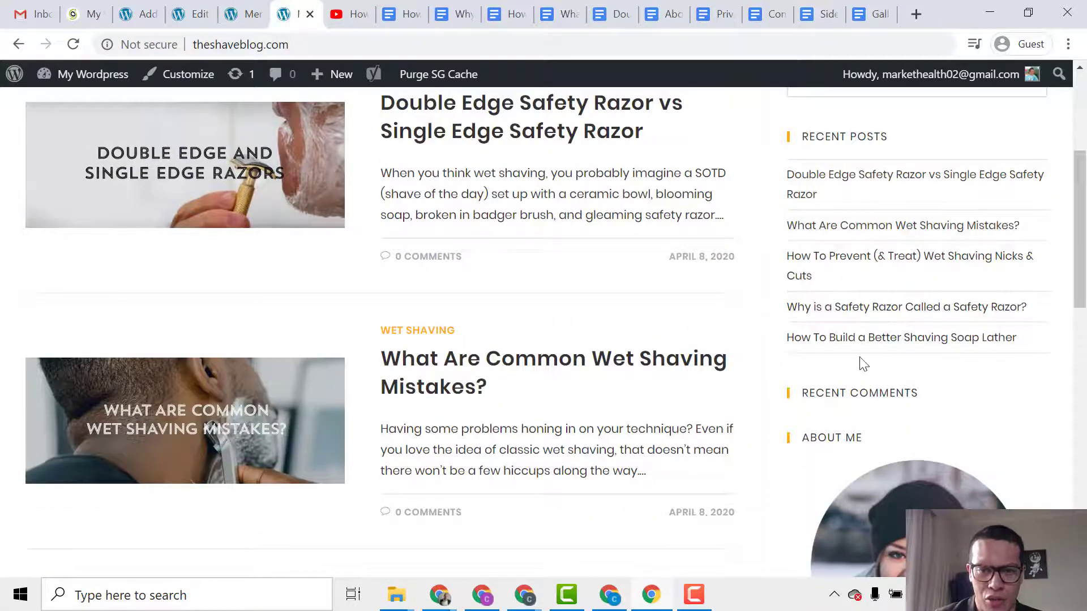
{"action": "scroll", "coordinate": [864, 365], "scroll_direction": "up", "scroll_amount": 4}
{"action": "scroll", "coordinate": [906, 402], "scroll_direction": "down", "scroll_amount": 10}
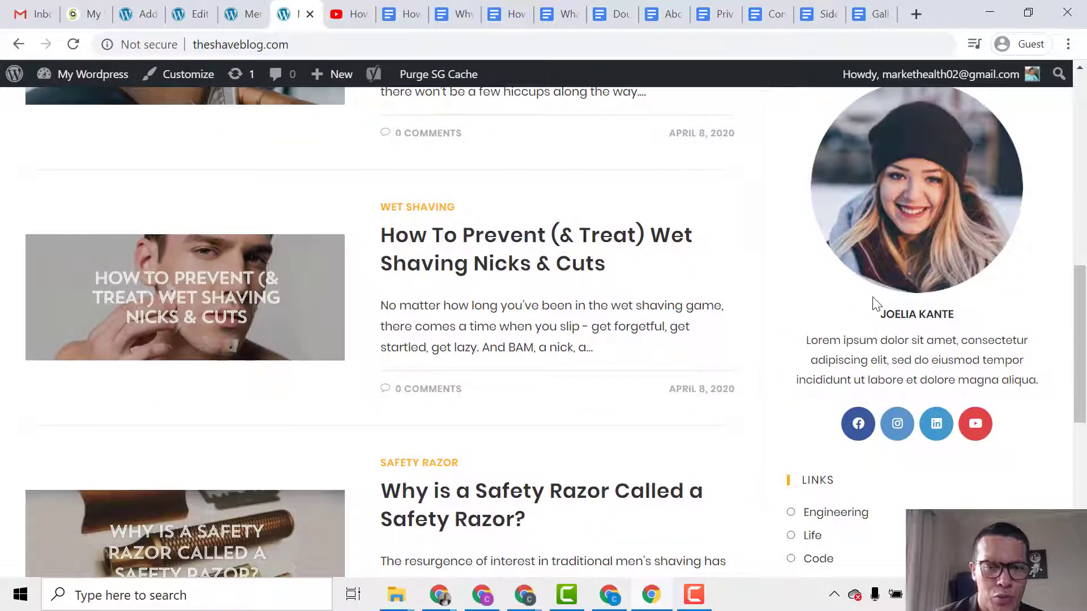
{"action": "scroll", "coordinate": [918, 355], "scroll_direction": "down", "scroll_amount": 6}
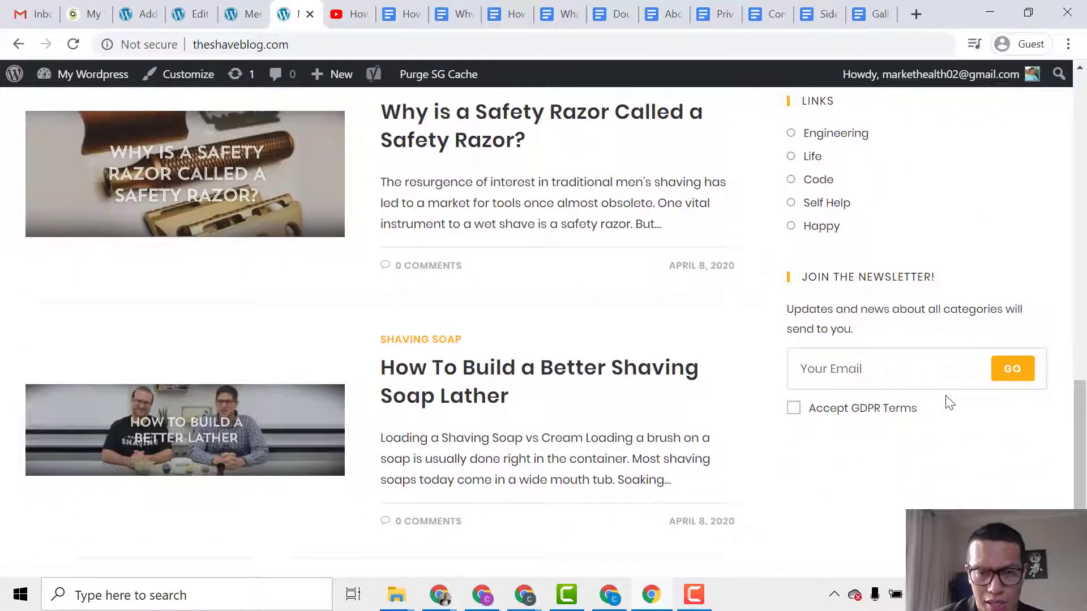
{"action": "scroll", "coordinate": [1083, 187], "scroll_direction": "up", "scroll_amount": 7}
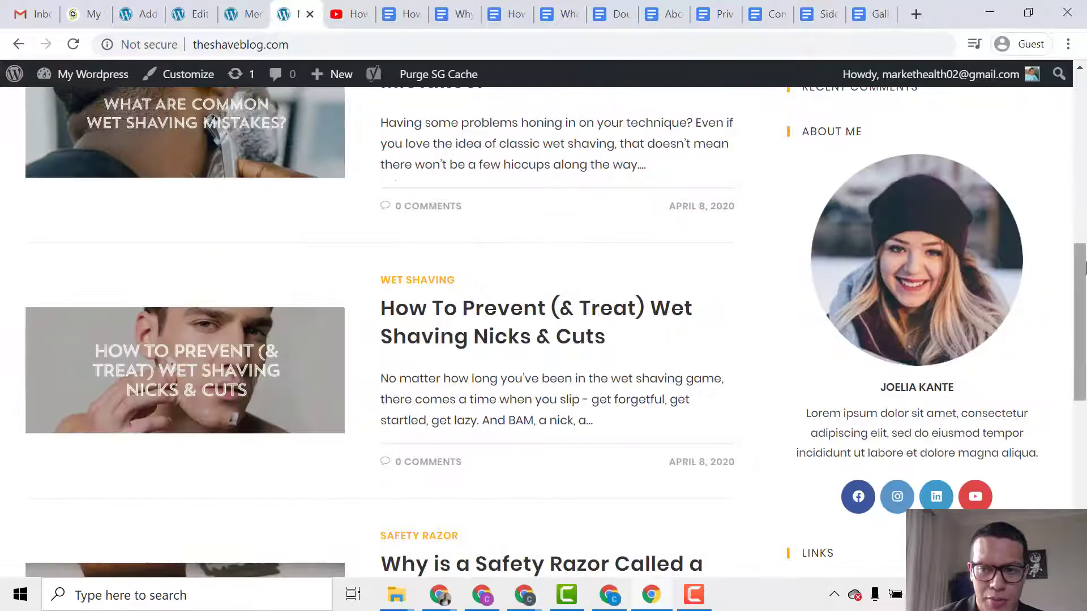
{"action": "scroll", "coordinate": [1083, 141], "scroll_direction": "up", "scroll_amount": 8}
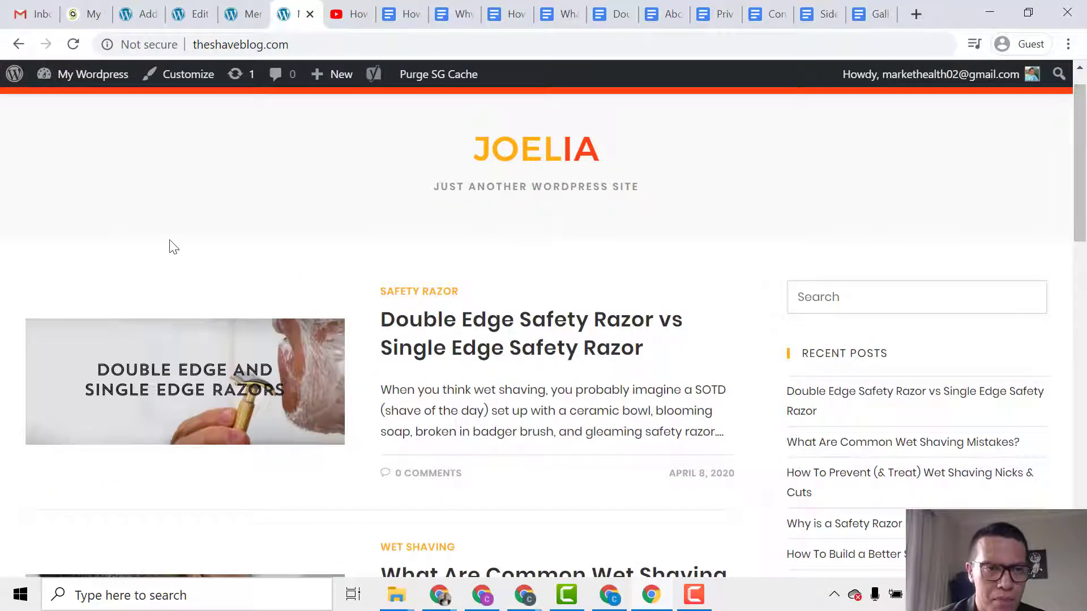
Go from the site admin Dashboard to Appearance > Widgets.
{"action": "mouse_move", "coordinate": [97, 76]}
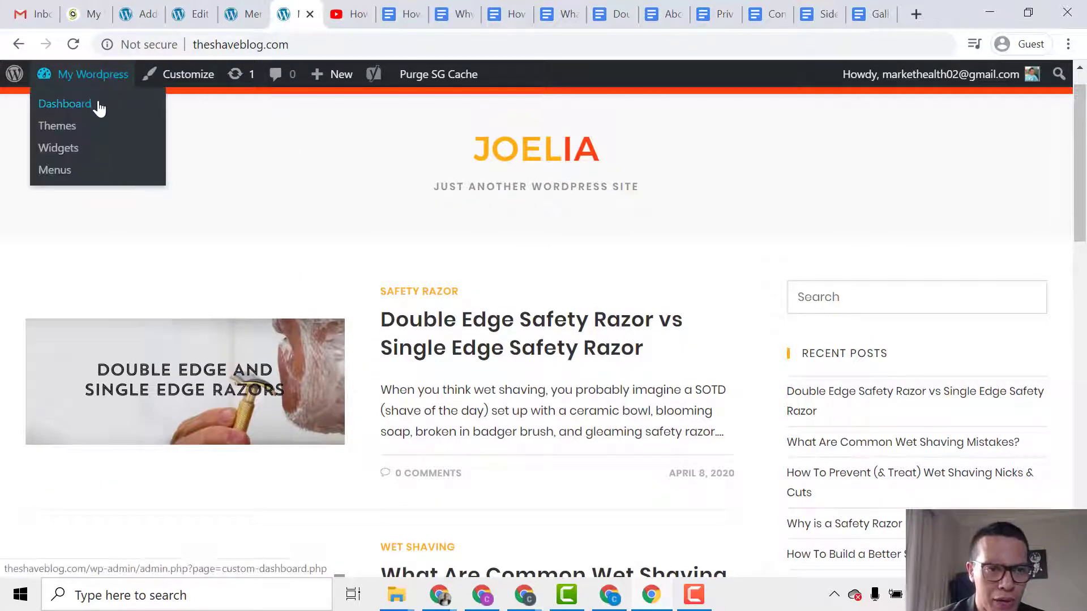
{"action": "left_click", "coordinate": [105, 106]}
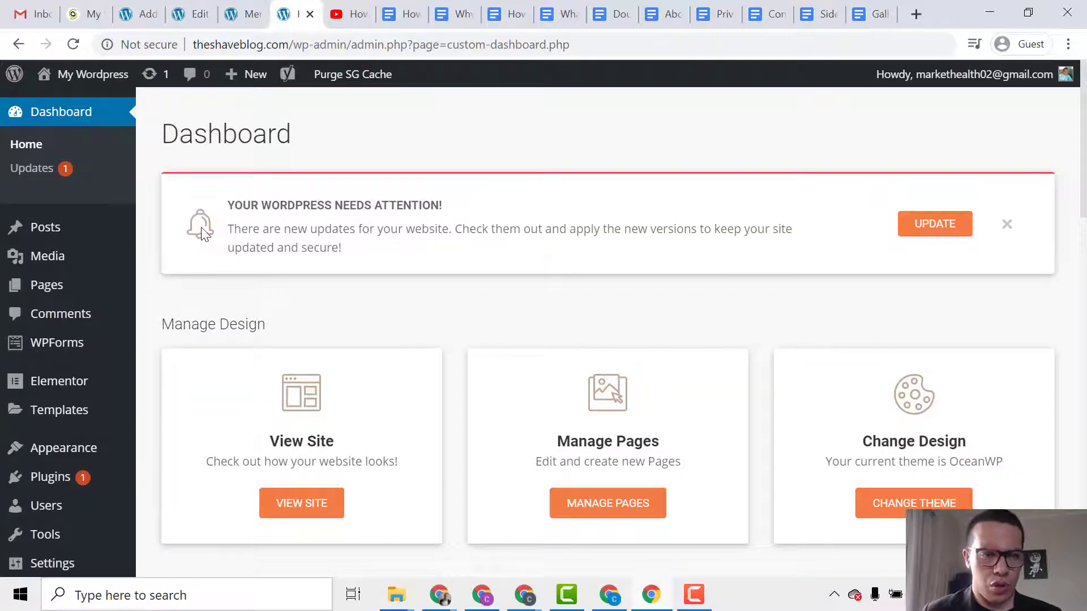
{"action": "mouse_move", "coordinate": [93, 457]}
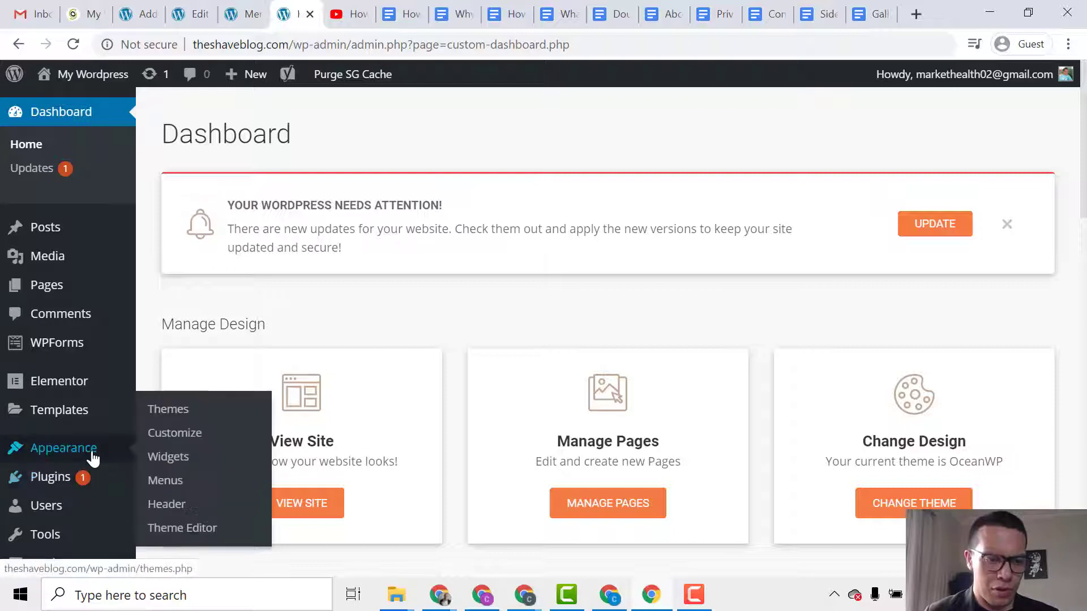
{"action": "left_click", "coordinate": [170, 456]}
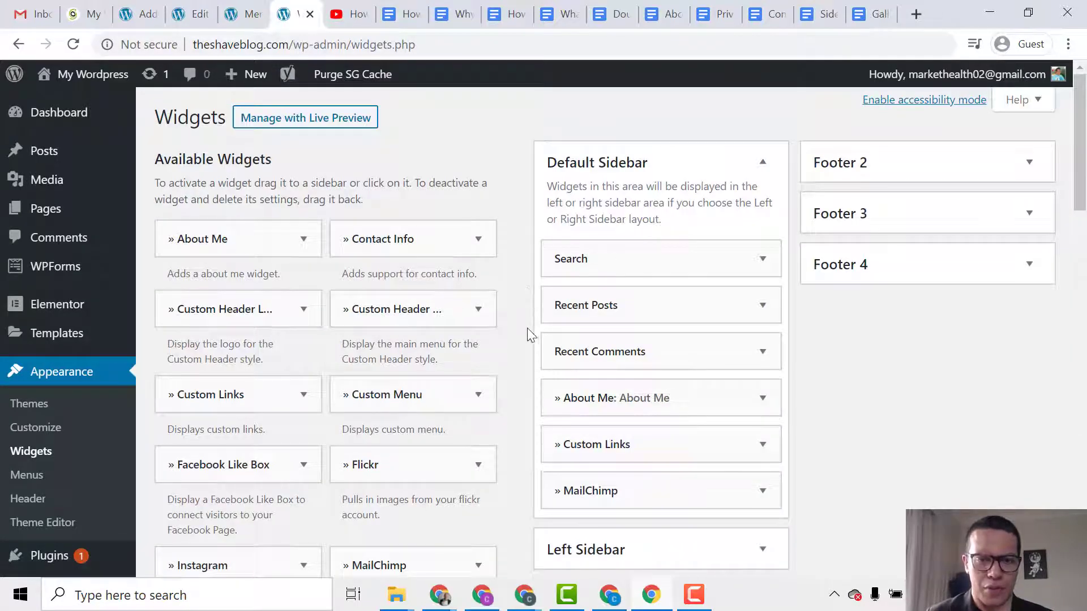
Drag the Search, Recent Comments and Custom Links widgets out of the Default Sidebar.
{"action": "scroll", "coordinate": [510, 367], "scroll_direction": "down", "scroll_amount": 2}
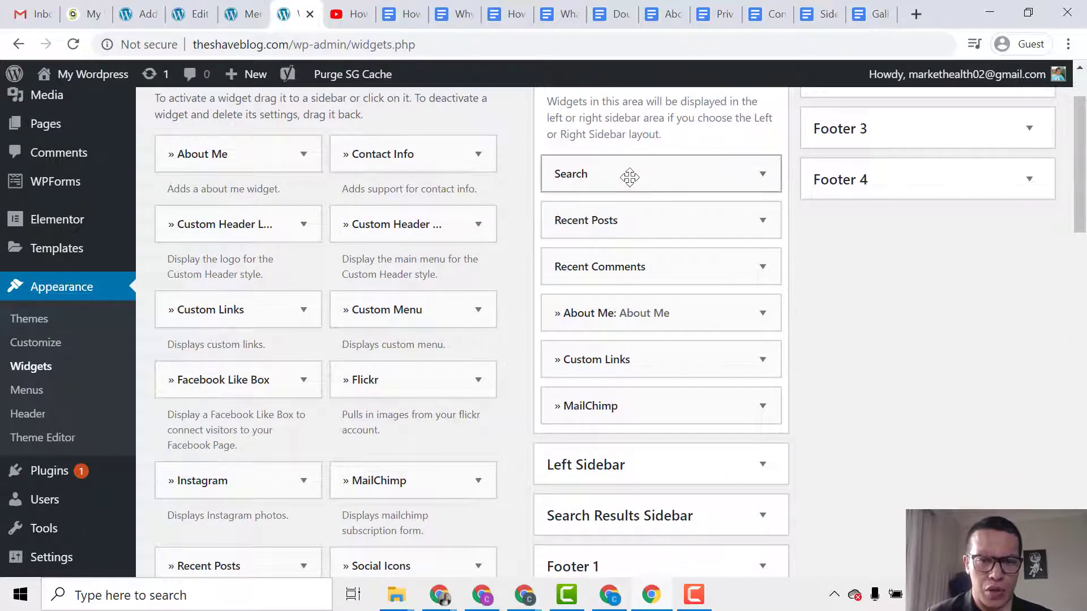
{"action": "left_click_drag", "start_coordinate": [630, 177], "coordinate": [407, 230]}
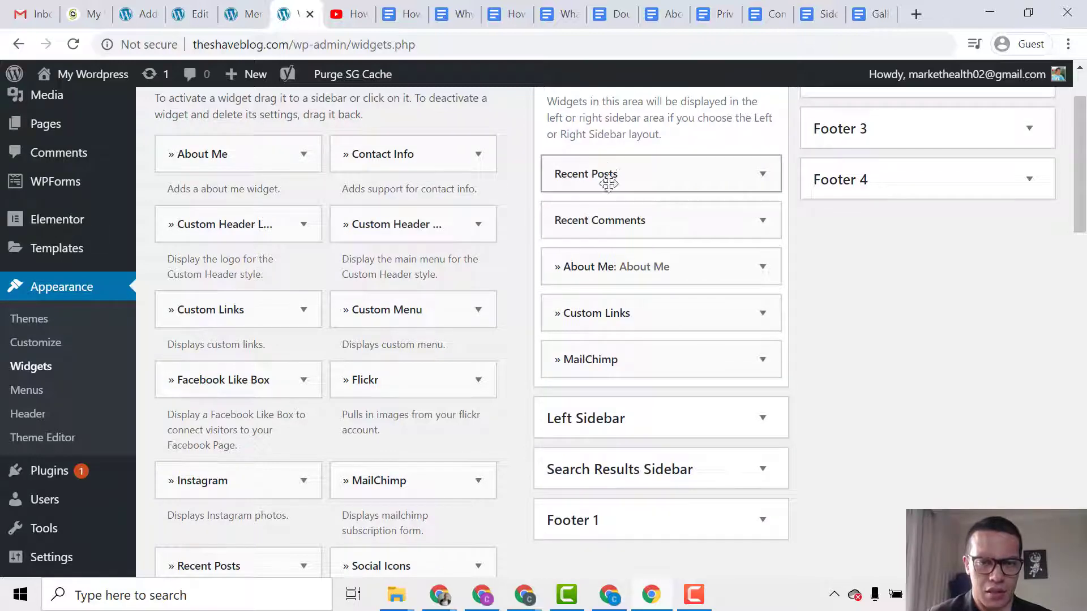
{"action": "left_click_drag", "start_coordinate": [601, 220], "coordinate": [430, 235]}
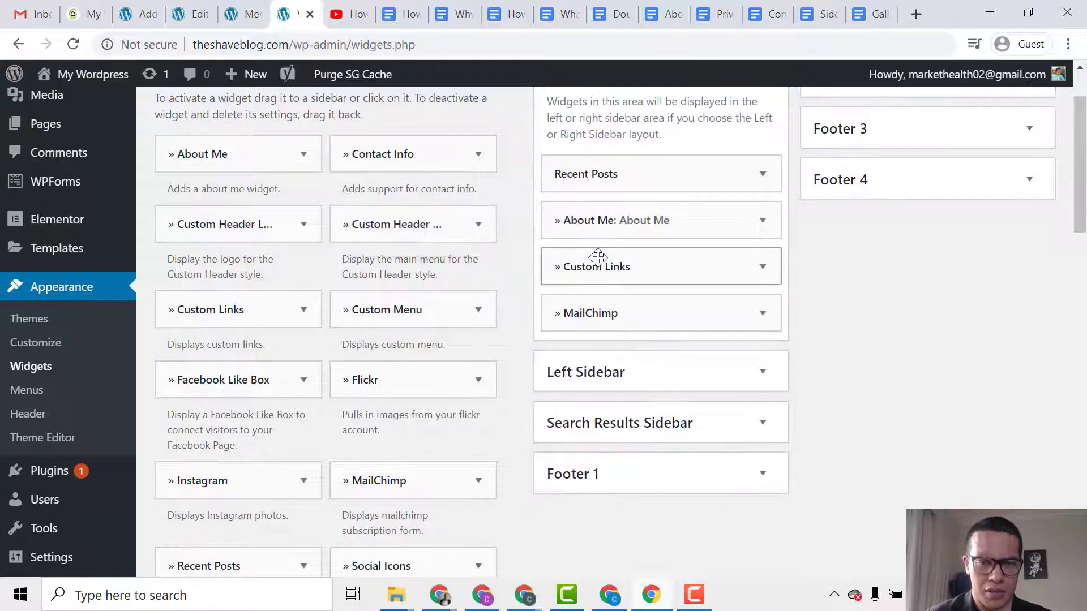
{"action": "left_click_drag", "start_coordinate": [597, 258], "coordinate": [490, 269]}
{"action": "mouse_move", "coordinate": [562, 267]}
{"action": "left_mouse_down"}
{"action": "mouse_move", "coordinate": [455, 269]}
{"action": "mouse_move", "coordinate": [578, 267]}
{"action": "mouse_move", "coordinate": [544, 267]}
{"action": "left_mouse_up"}
Move About Me above Recent Posts and expand its settings.
{"action": "left_click_drag", "start_coordinate": [618, 225], "coordinate": [619, 177]}
{"action": "left_click", "coordinate": [763, 175]}
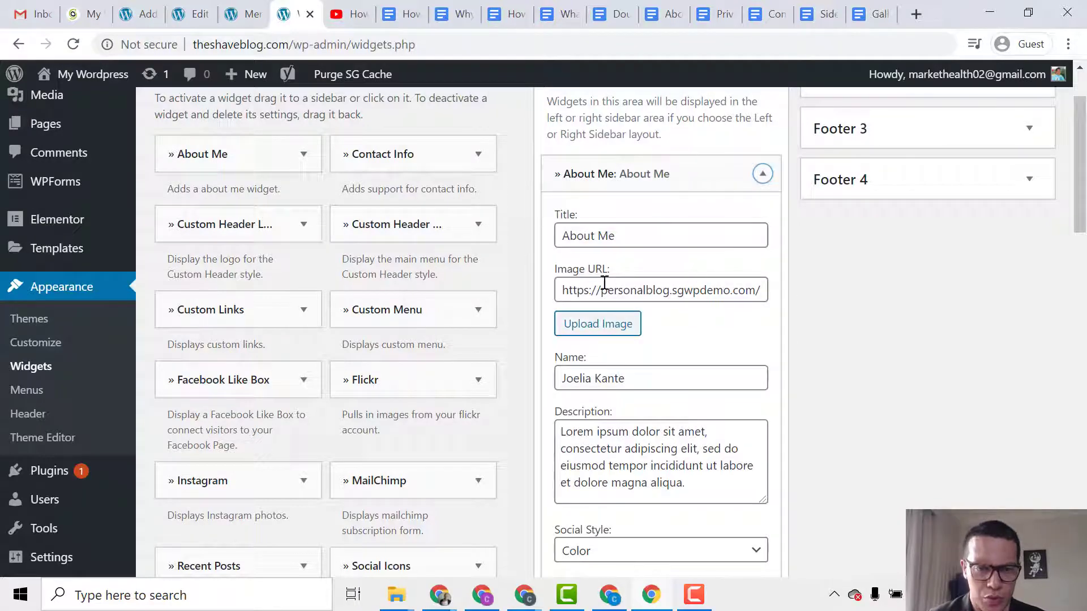
{"action": "left_click", "coordinate": [238, 14]}
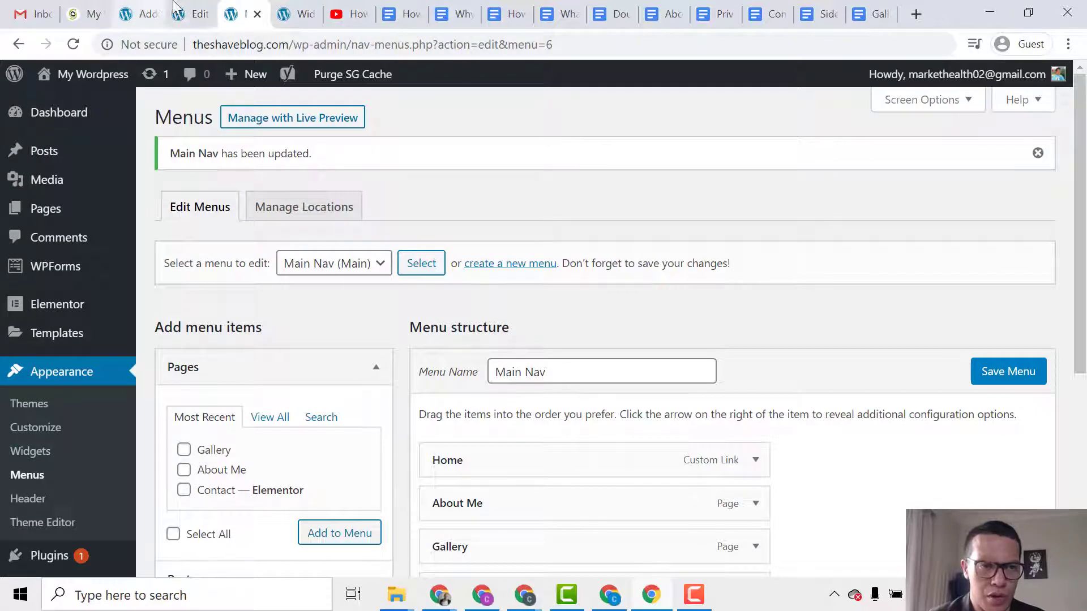
{"action": "left_click", "coordinate": [291, 14]}
Open the live blog in a new tab and reload it to see About Me heading the sidebar.
{"action": "mouse_move", "coordinate": [114, 74]}
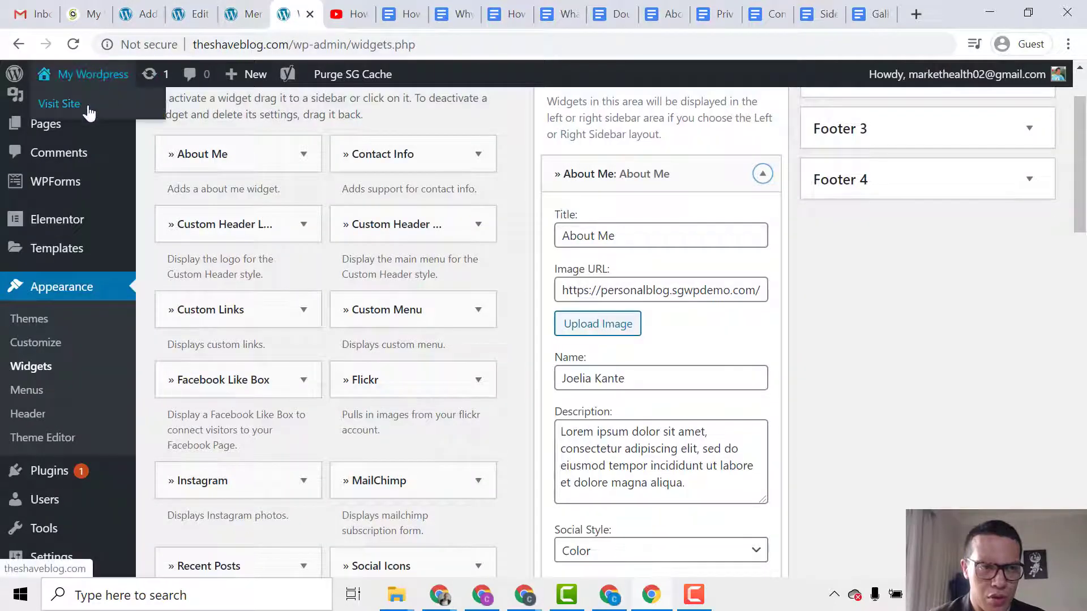
{"action": "middle_click", "coordinate": [85, 107]}
{"action": "left_click", "coordinate": [327, 16]}
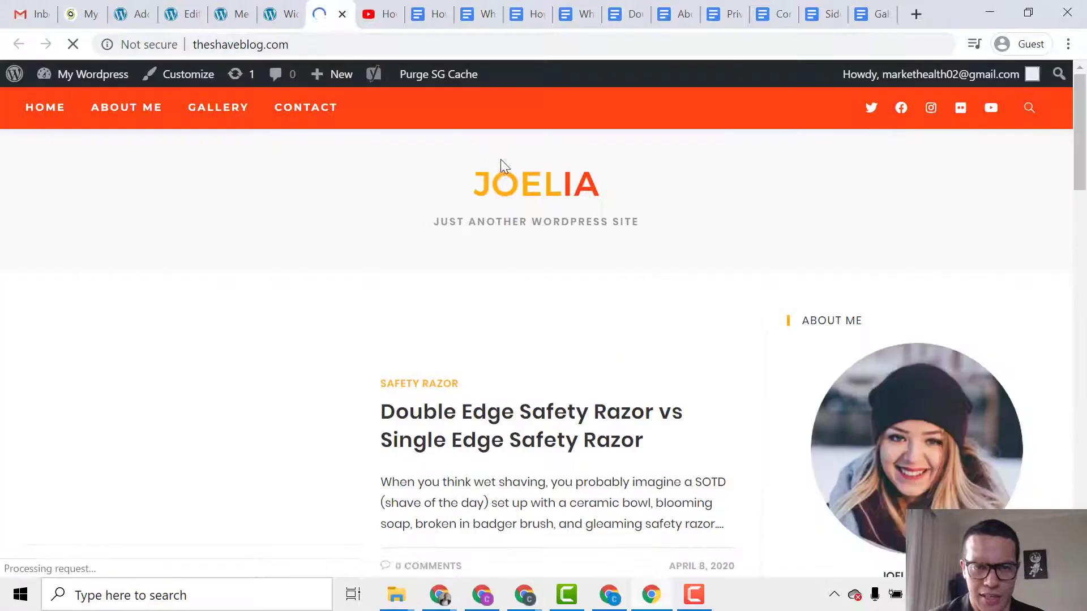
{"action": "scroll", "coordinate": [669, 318], "scroll_direction": "down", "scroll_amount": 4}
{"action": "scroll", "coordinate": [670, 318], "scroll_direction": "down", "scroll_amount": 1}
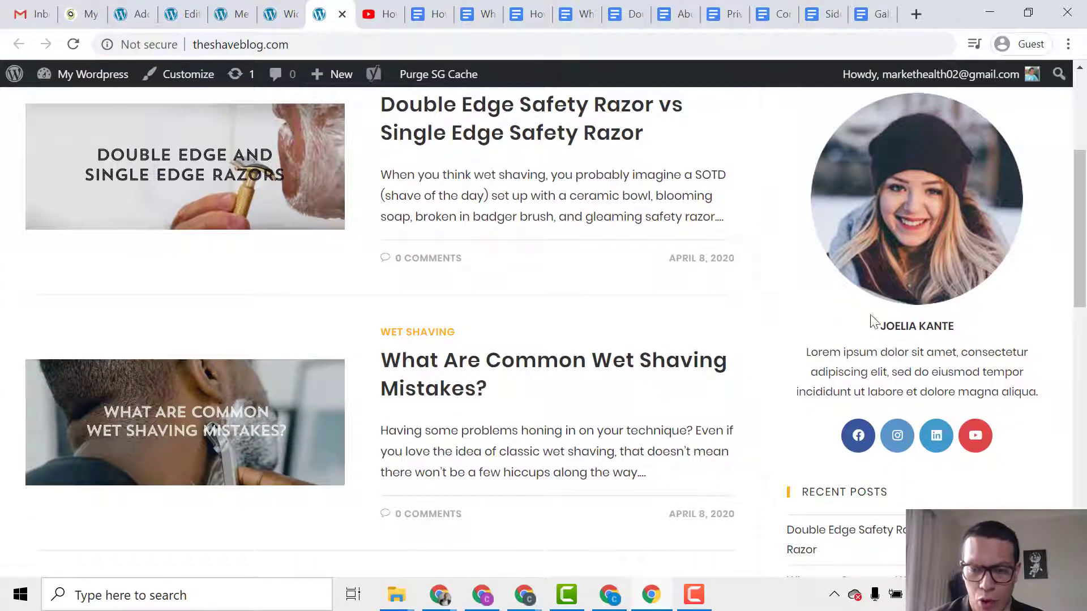
{"action": "scroll", "coordinate": [872, 322], "scroll_direction": "down", "scroll_amount": 6}
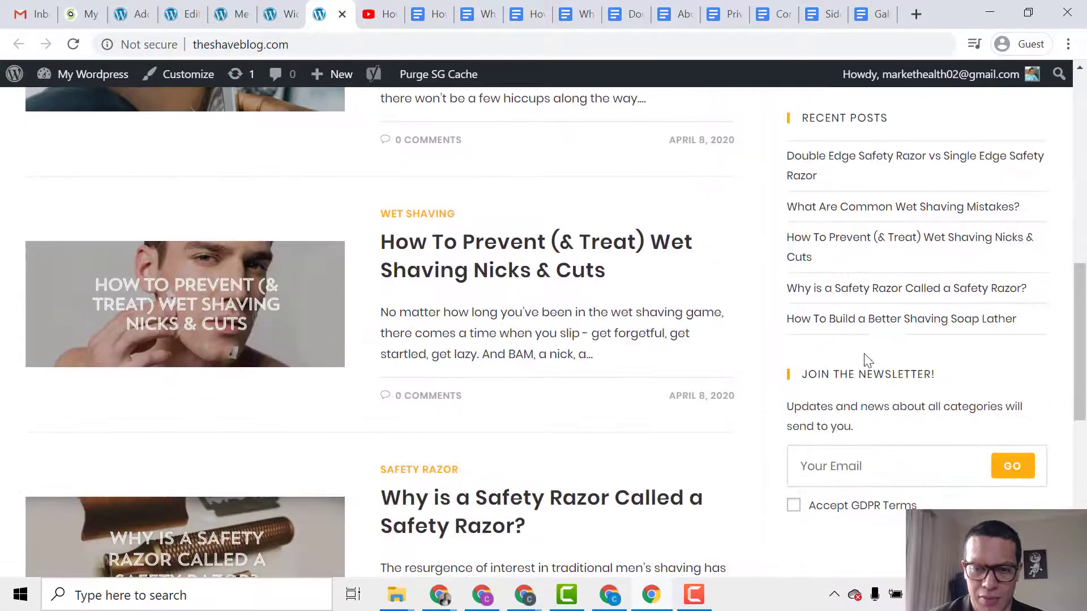
{"action": "left_click", "coordinate": [292, 8]}
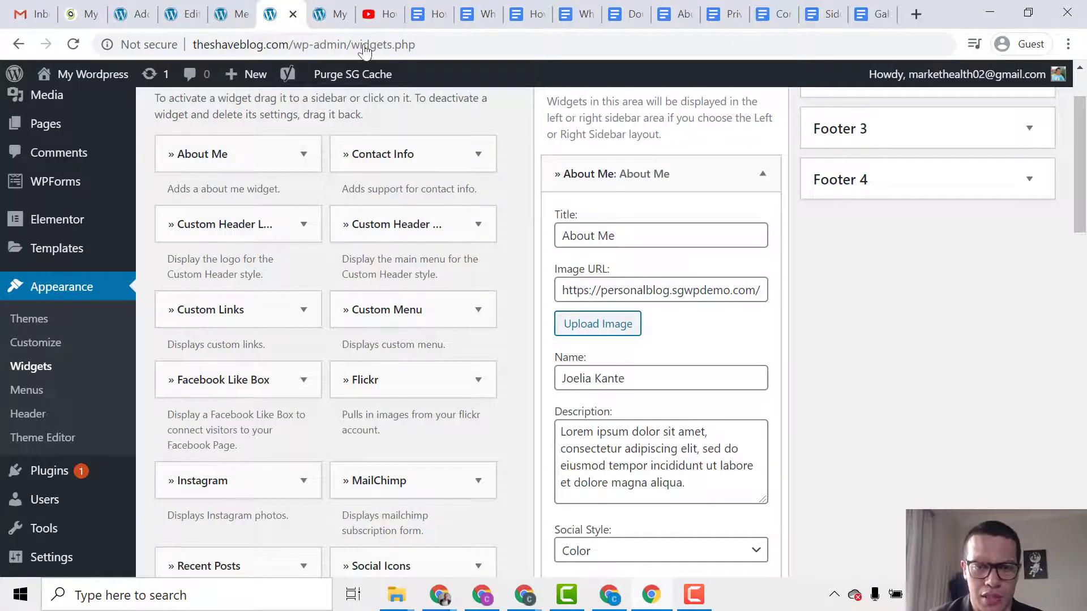
{"action": "left_click", "coordinate": [328, 14]}
{"action": "key", "text": "F5"}
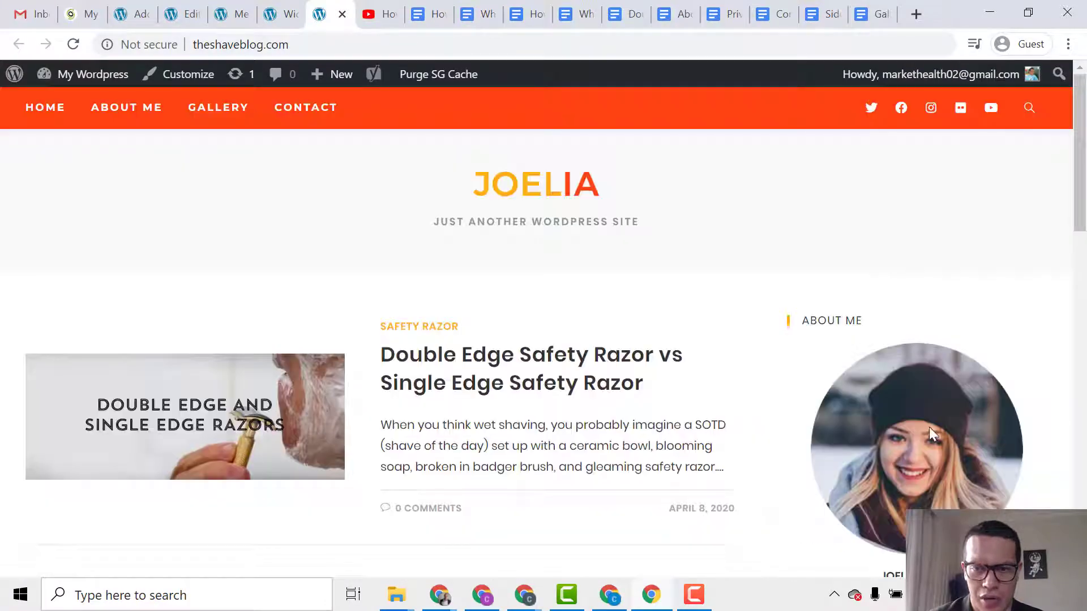
Upload the LinkedIn profile photo as the About Me image and enter the blogger's first name.
{"action": "left_click", "coordinate": [281, 14]}
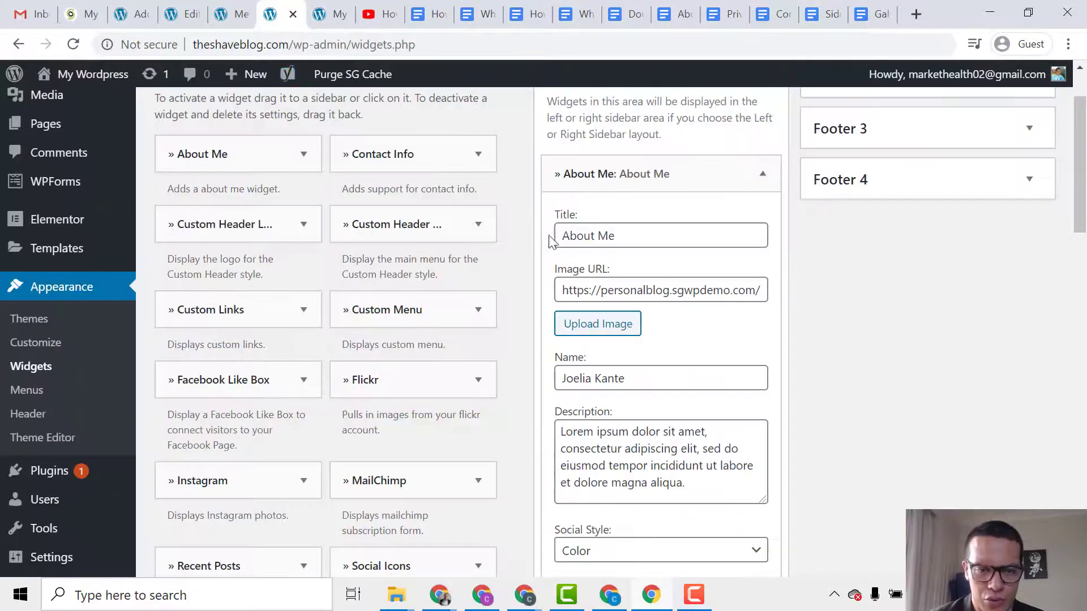
{"action": "left_click", "coordinate": [614, 321]}
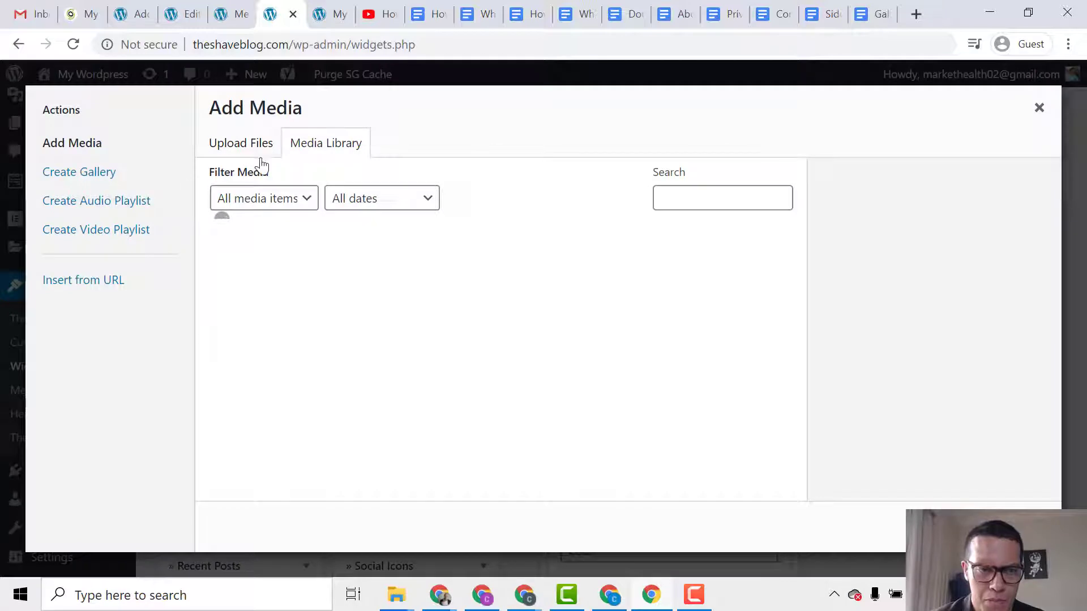
{"action": "left_click", "coordinate": [263, 150]}
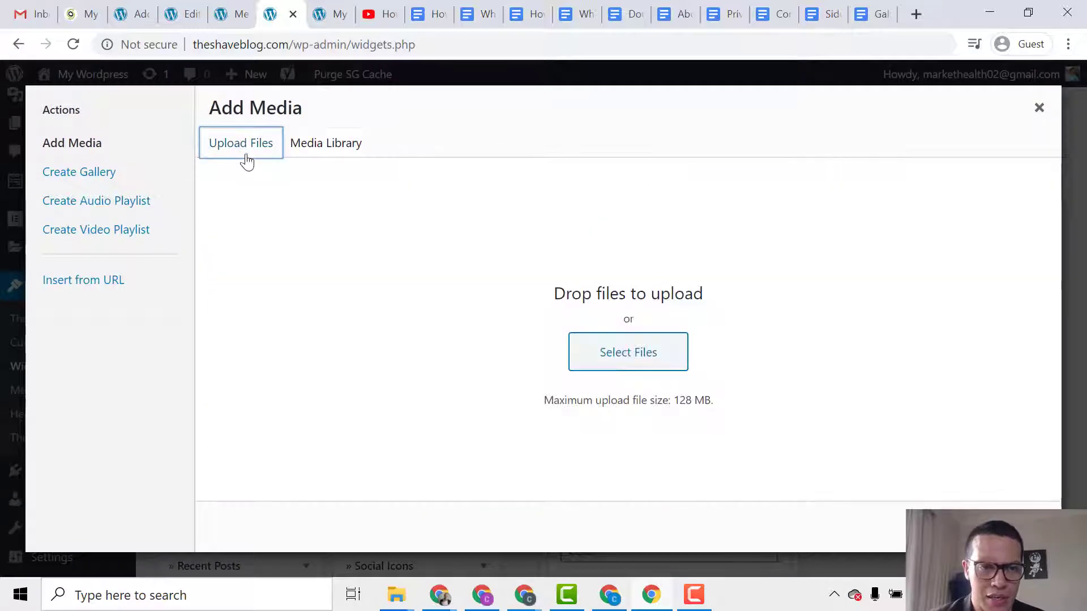
{"action": "left_click", "coordinate": [640, 342]}
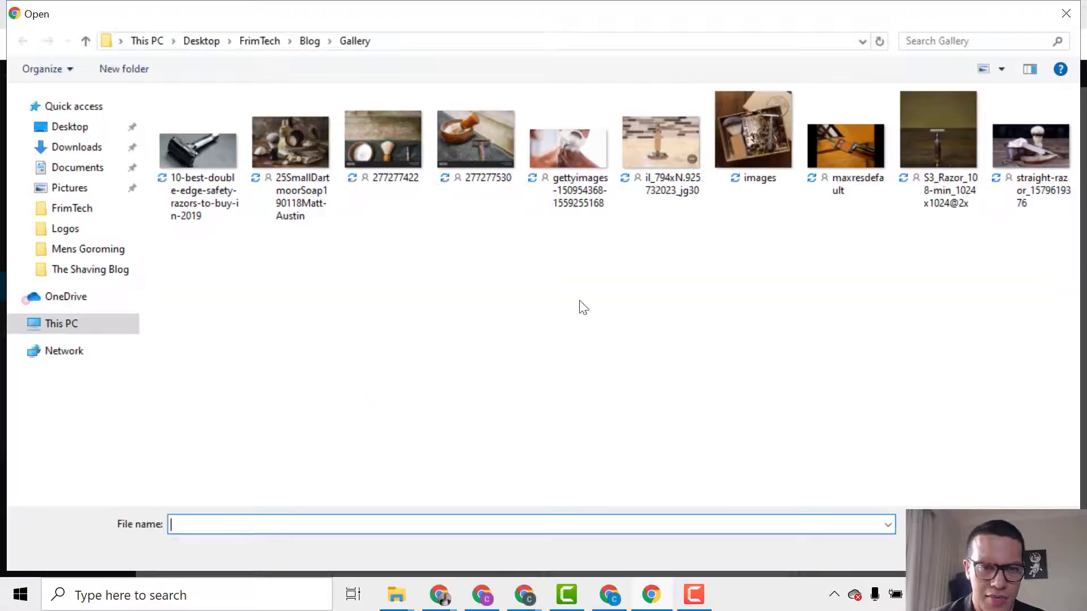
{"action": "left_click", "coordinate": [309, 42]}
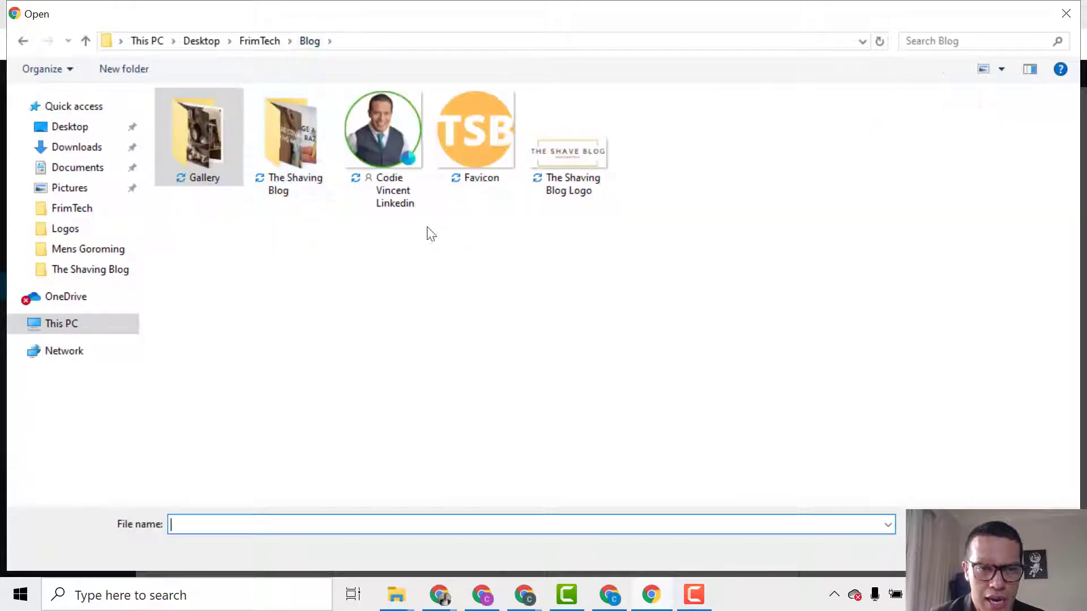
{"action": "double_click", "coordinate": [403, 175]}
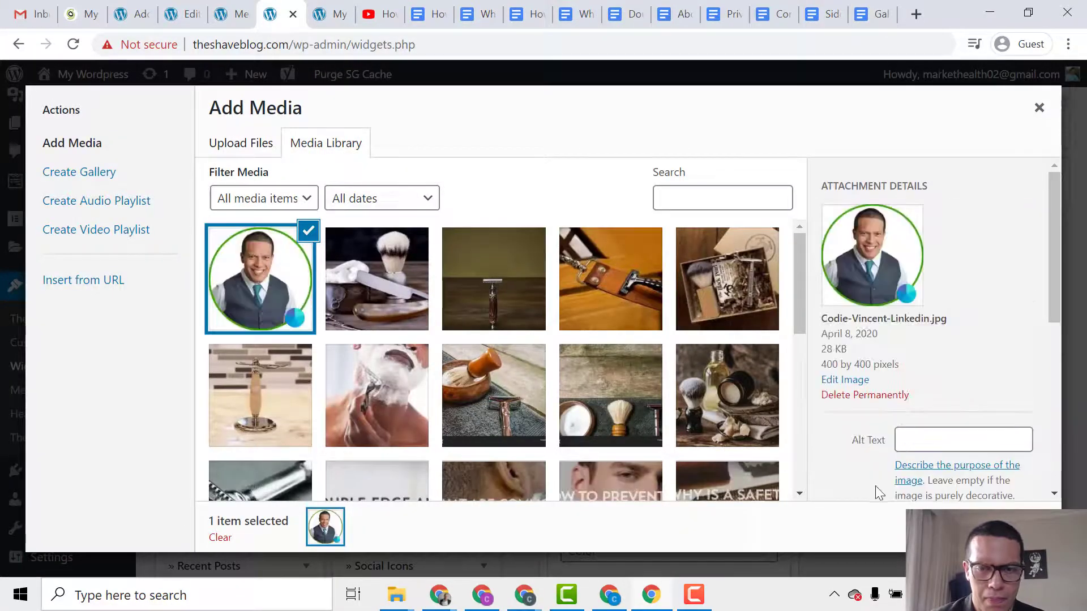
{"action": "left_click", "coordinate": [1003, 529]}
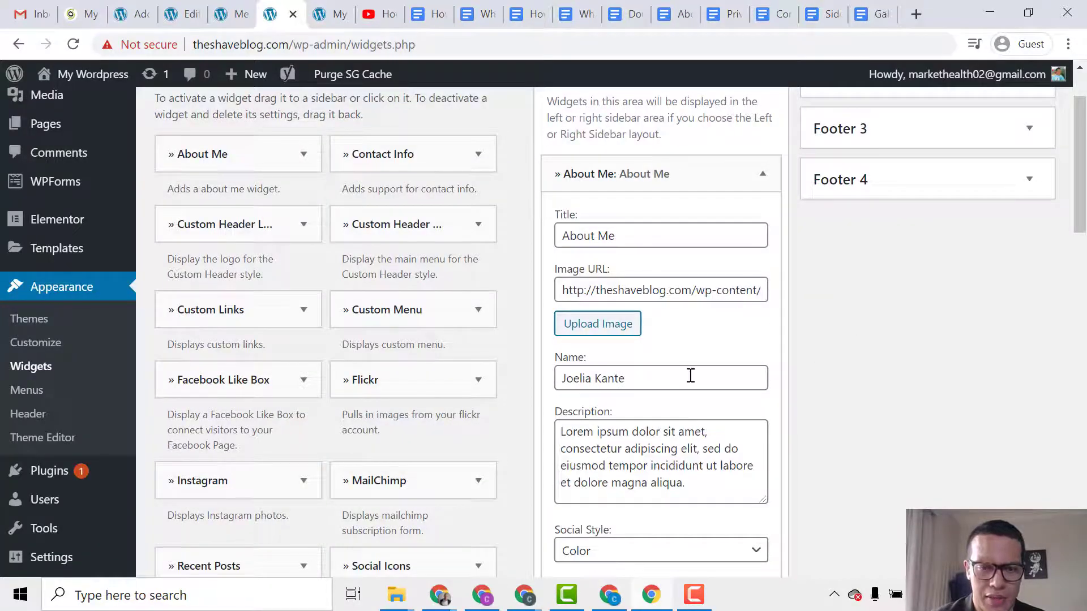
{"action": "left_click_drag", "start_coordinate": [662, 372], "coordinate": [472, 372]}
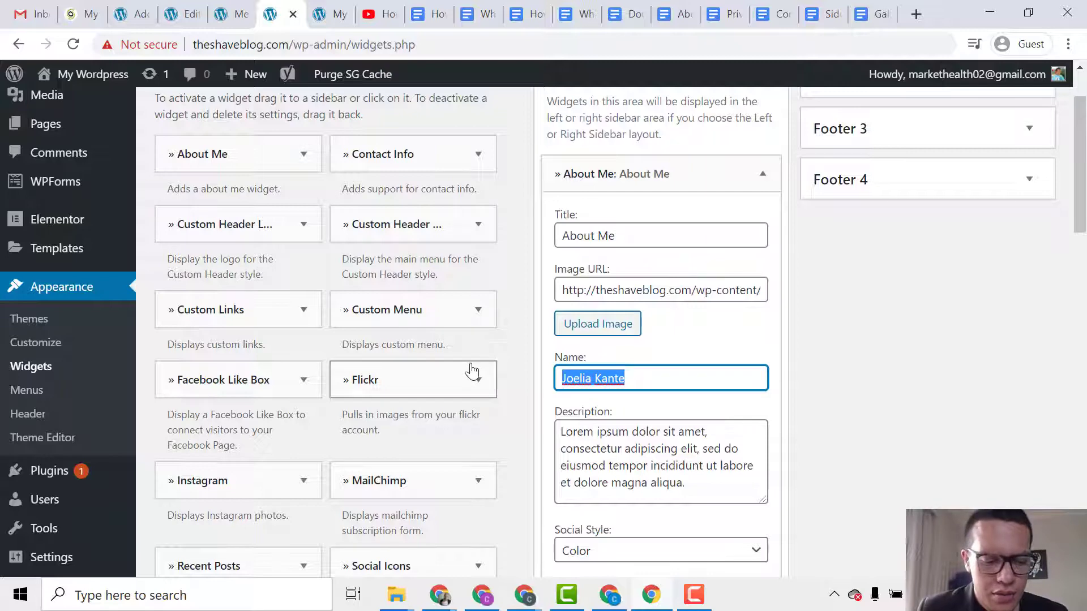
{"action": "type", "text": "Codie"}
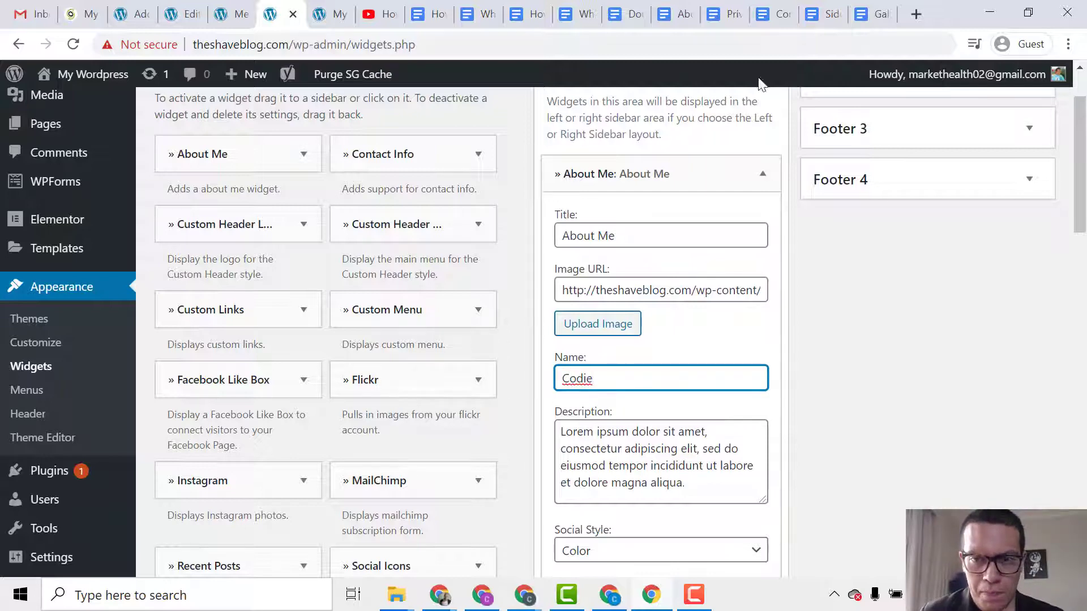
Copy the last two paragraphs from the Sidebar - About document.
{"action": "left_click", "coordinate": [822, 14]}
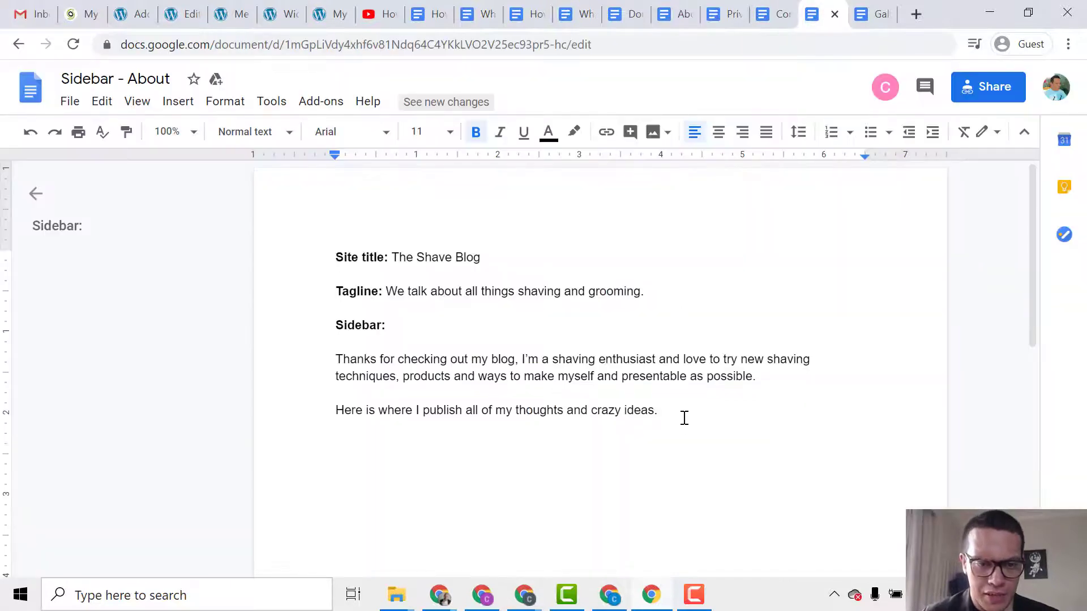
{"action": "left_click_drag", "start_coordinate": [669, 412], "coordinate": [305, 356]}
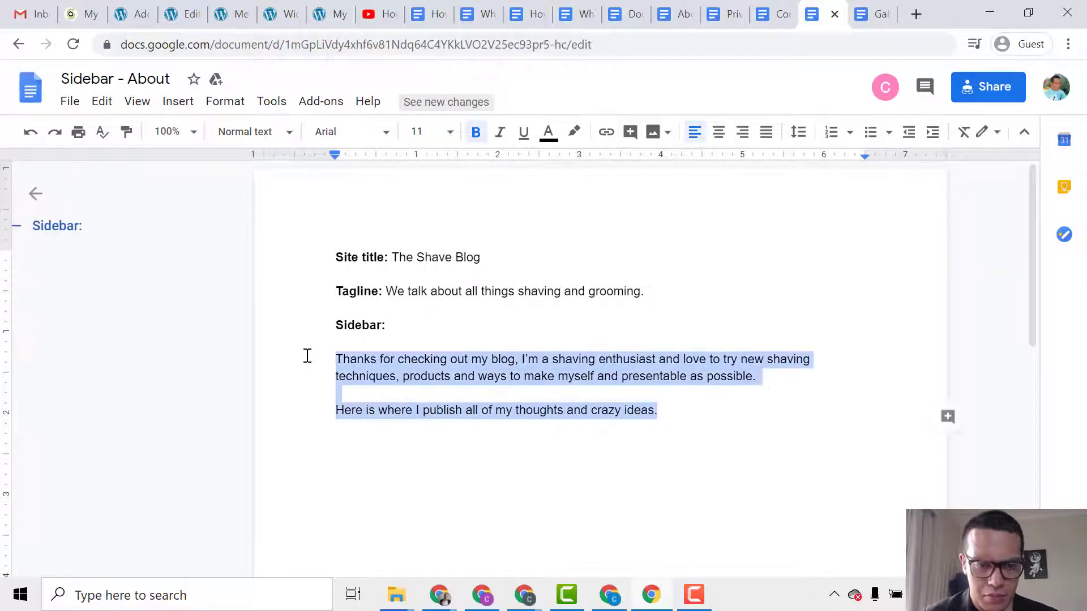
{"action": "right_click", "coordinate": [456, 383]}
{"action": "left_click", "coordinate": [563, 188]}
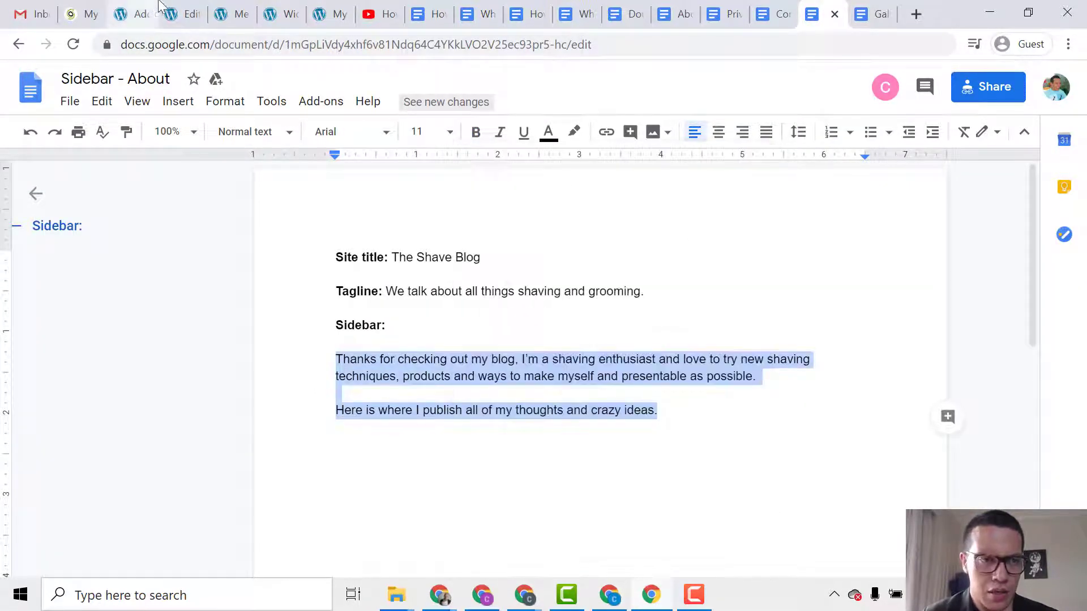
{"action": "left_click", "coordinate": [179, 8]}
{"action": "left_click", "coordinate": [270, 14]}
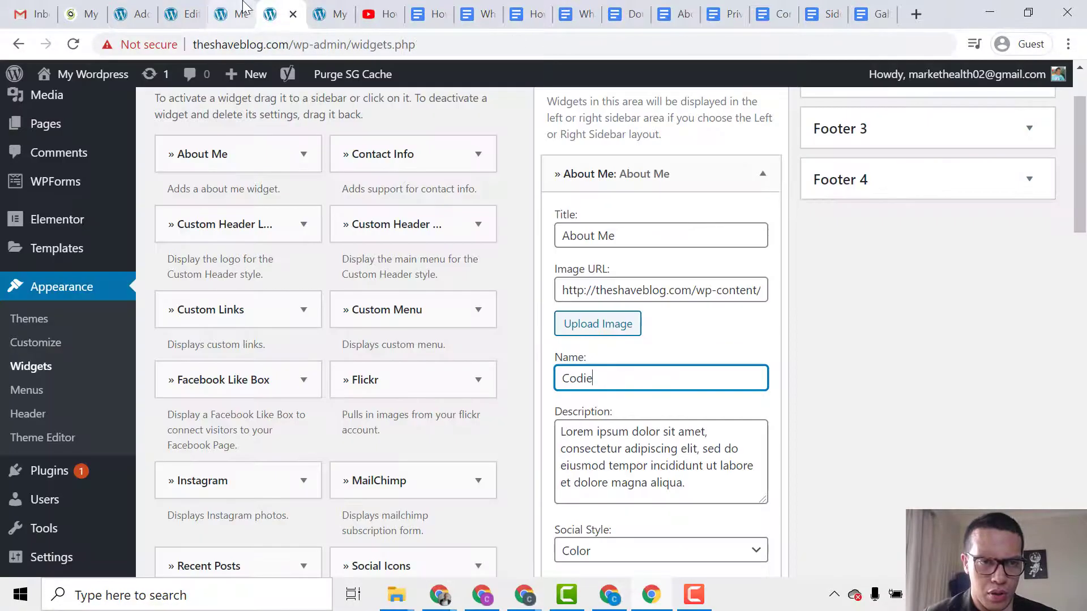
Replace the Lorem ipsum description with the copied About text.
{"action": "left_click", "coordinate": [611, 430]}
{"action": "key", "text": "ctrl+a"}
{"action": "right_click", "coordinate": [626, 464]}
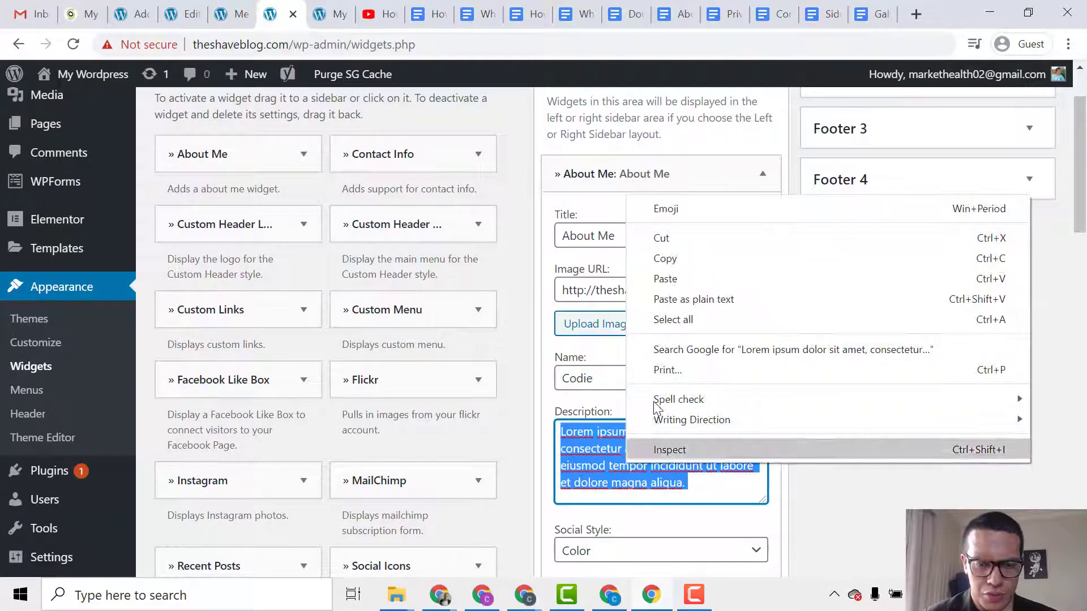
{"action": "left_click", "coordinate": [665, 279]}
Copy the Facebook link's # into the GooglePlus, Pinterest and Twitter links and save the widget.
{"action": "scroll", "coordinate": [693, 357], "scroll_direction": "down", "scroll_amount": 1}
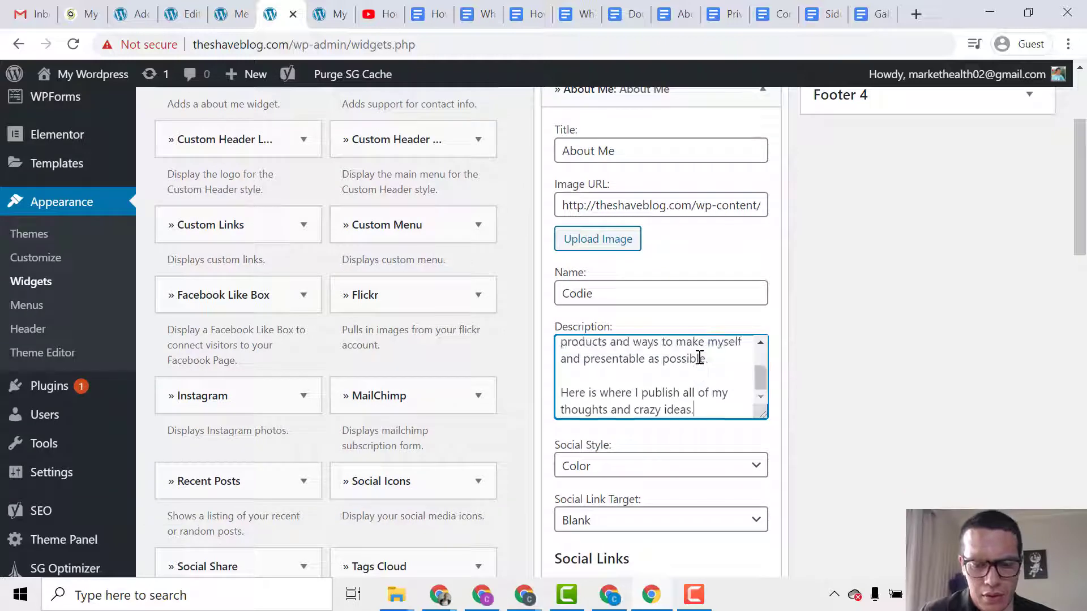
{"action": "scroll", "coordinate": [878, 495], "scroll_direction": "down", "scroll_amount": 3}
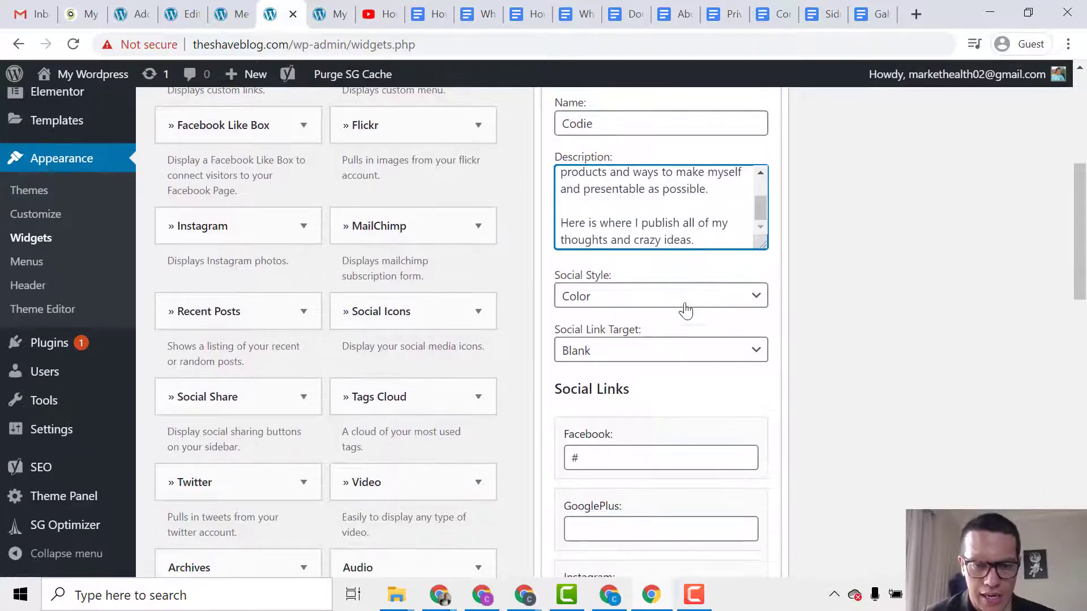
{"action": "scroll", "coordinate": [687, 311], "scroll_direction": "down", "scroll_amount": 3}
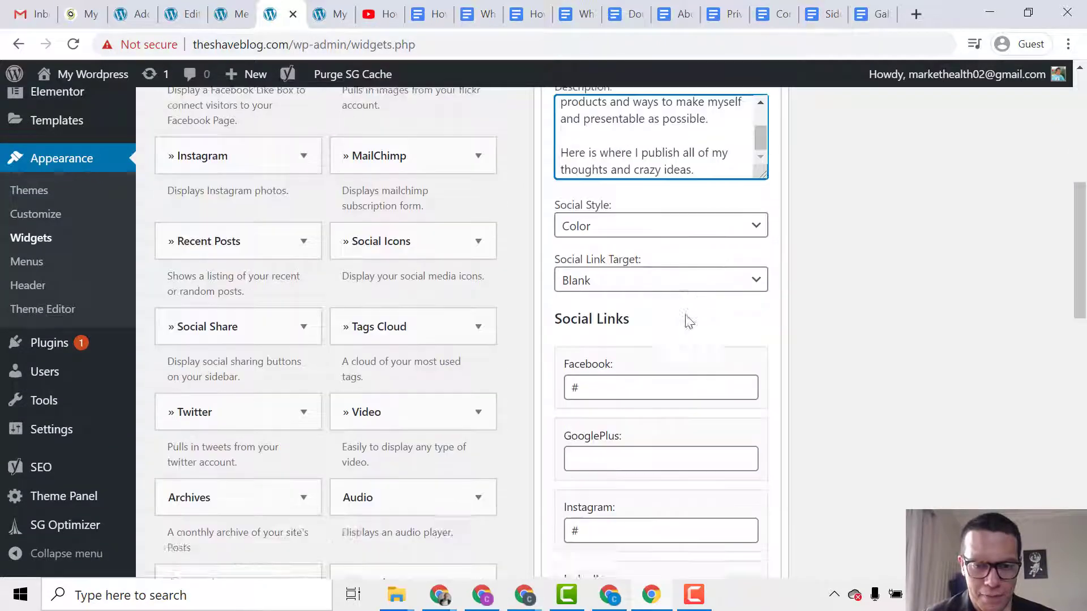
{"action": "scroll", "coordinate": [701, 324], "scroll_direction": "down", "scroll_amount": 2}
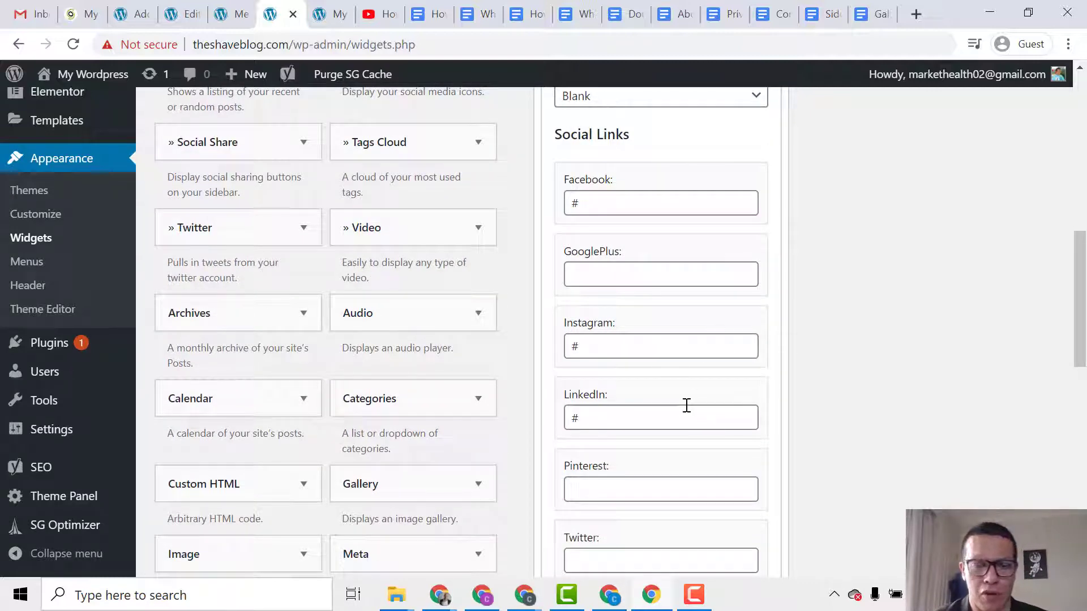
{"action": "scroll", "coordinate": [701, 313], "scroll_direction": "down", "scroll_amount": 5}
{"action": "scroll", "coordinate": [710, 287], "scroll_direction": "up", "scroll_amount": 5}
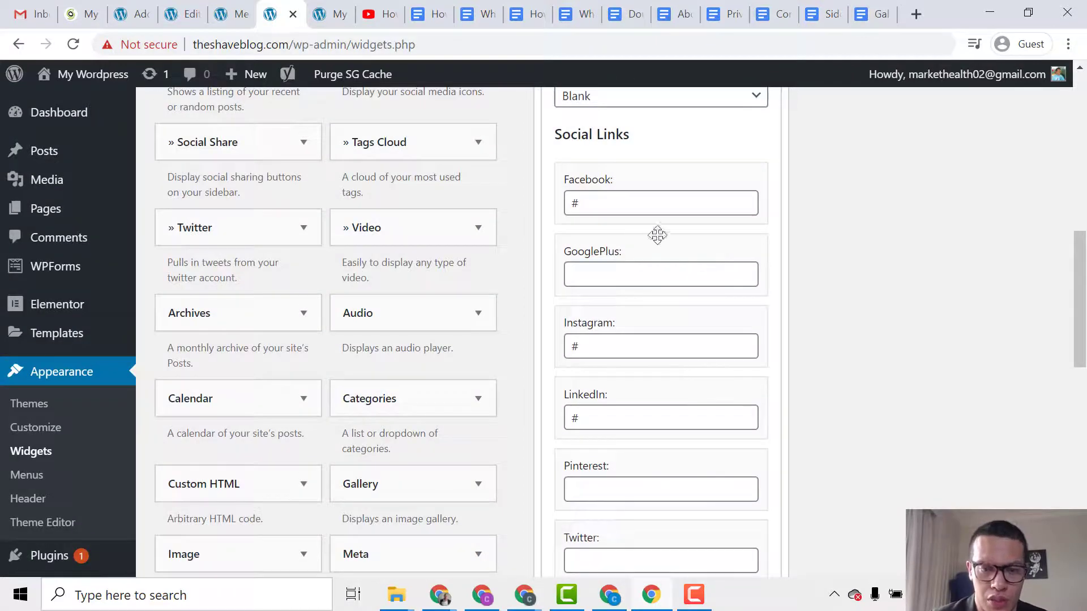
{"action": "left_click_drag", "start_coordinate": [635, 207], "coordinate": [522, 210]}
{"action": "left_click", "coordinate": [642, 282]}
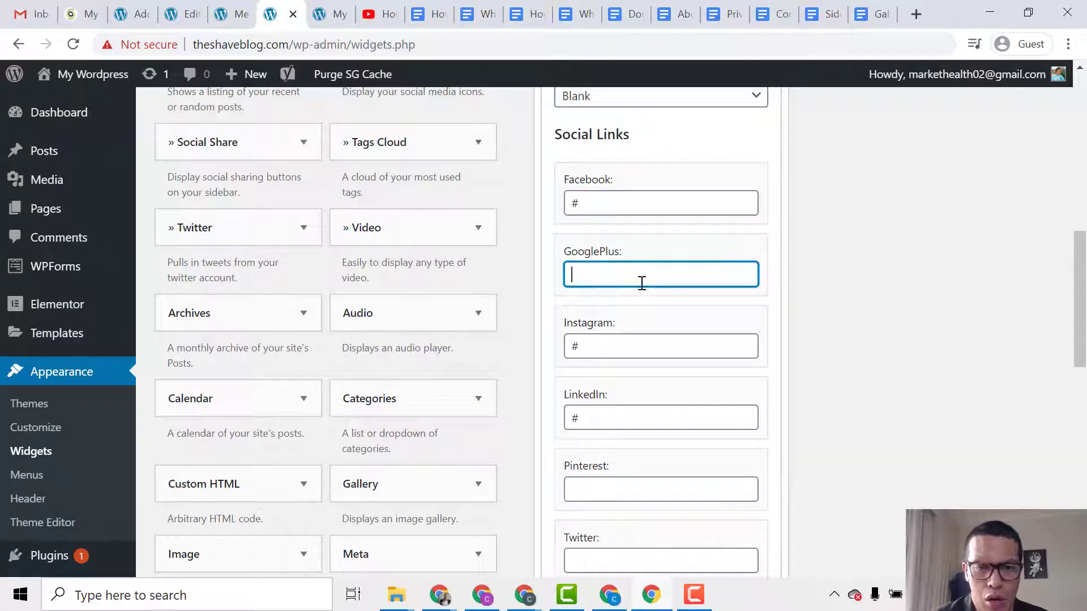
{"action": "key", "text": "ctrl+v"}
{"action": "left_click", "coordinate": [632, 488]}
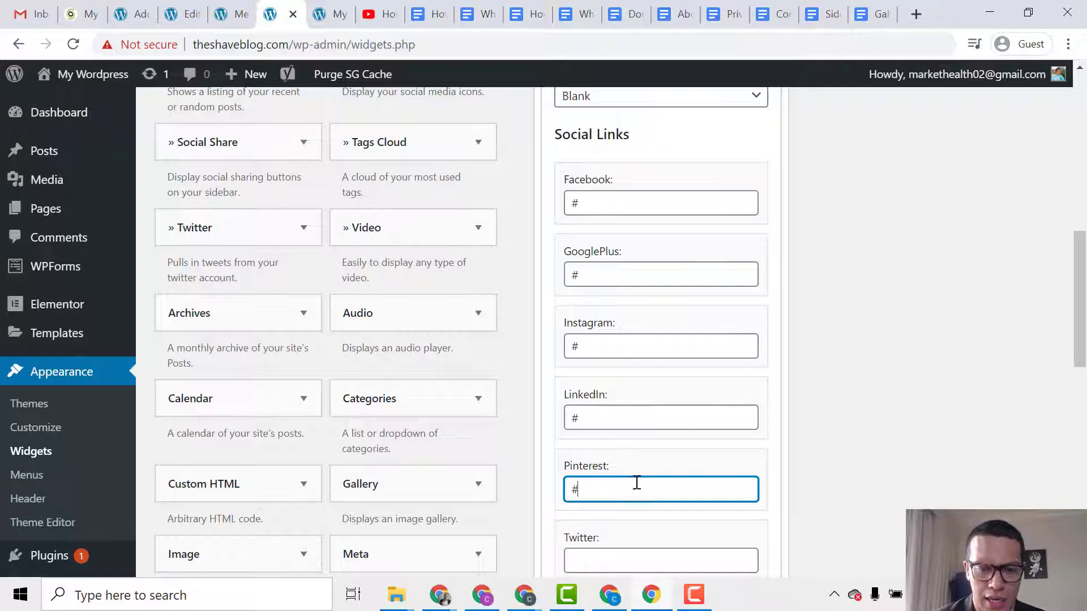
{"action": "scroll", "coordinate": [636, 482], "scroll_direction": "down", "scroll_amount": 3}
{"action": "left_click", "coordinate": [636, 390]}
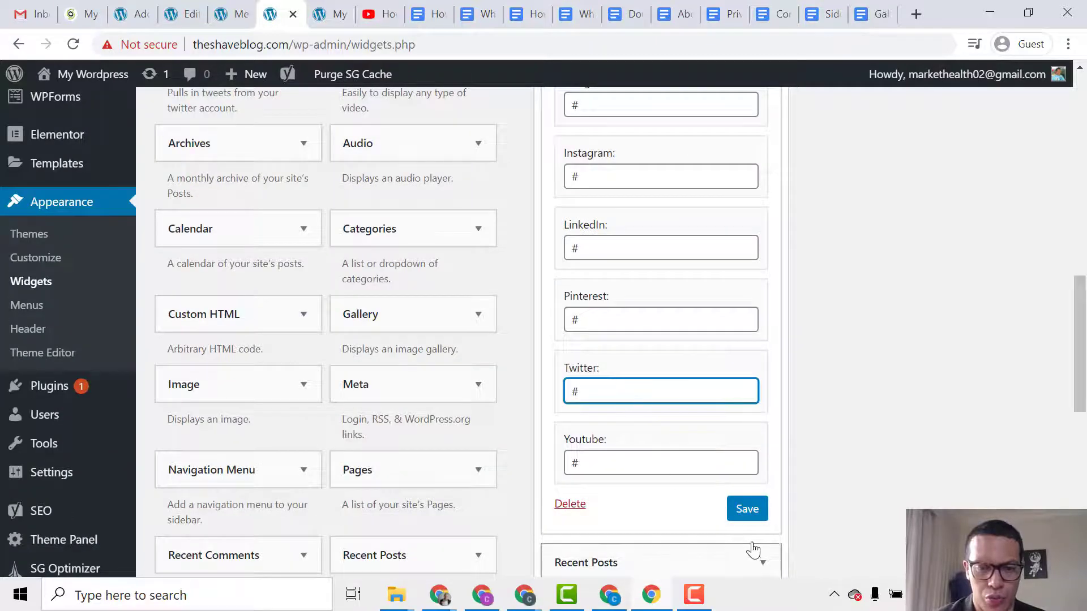
{"action": "left_click", "coordinate": [748, 509]}
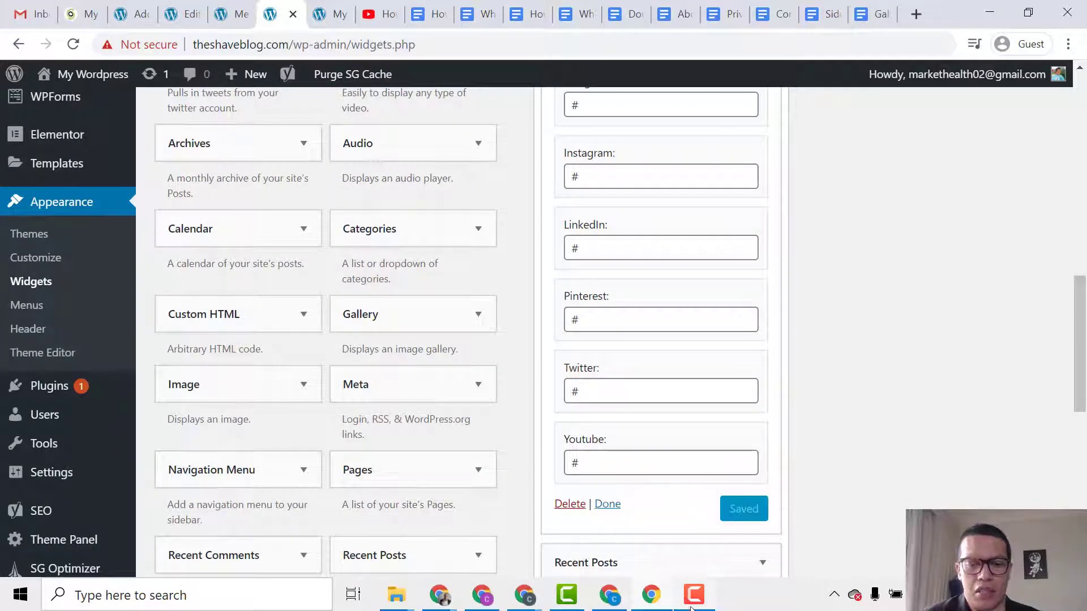
{"action": "left_click", "coordinate": [331, 16]}
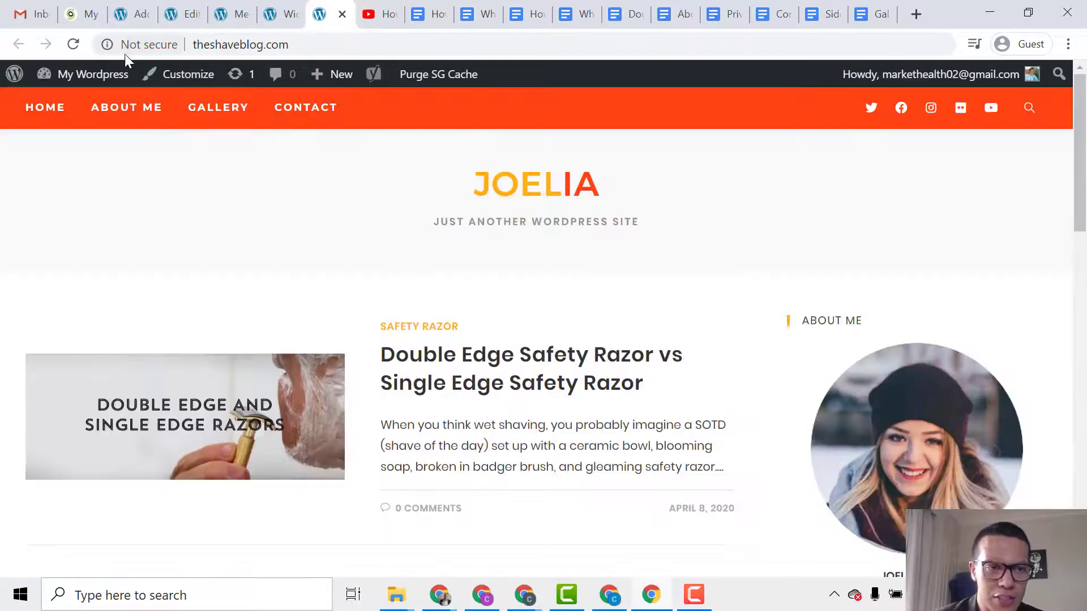
{"action": "left_click", "coordinate": [73, 44]}
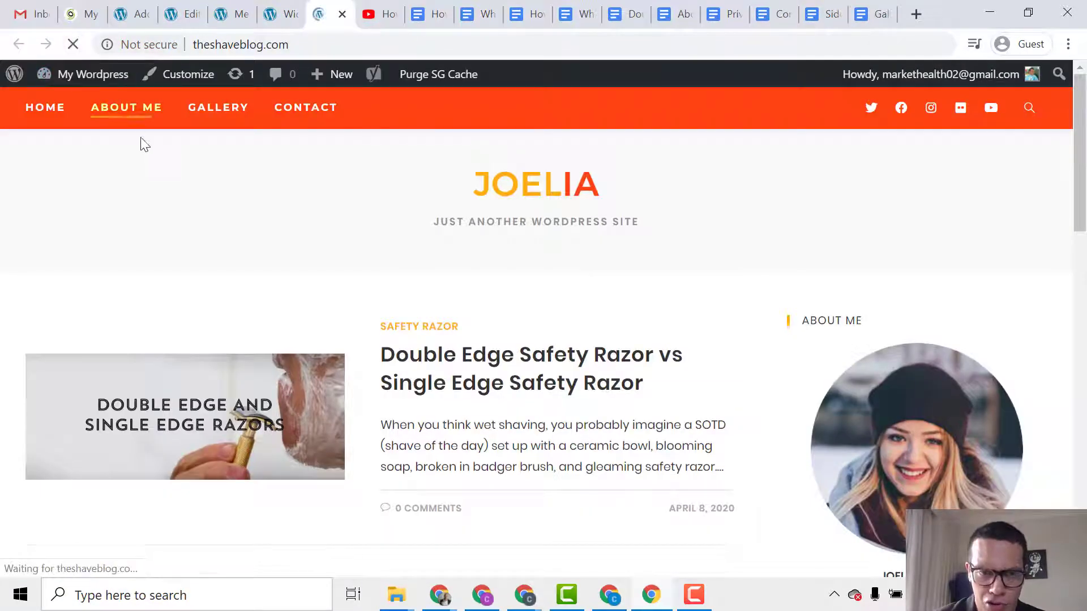
{"action": "scroll", "coordinate": [522, 240], "scroll_direction": "down", "scroll_amount": 4}
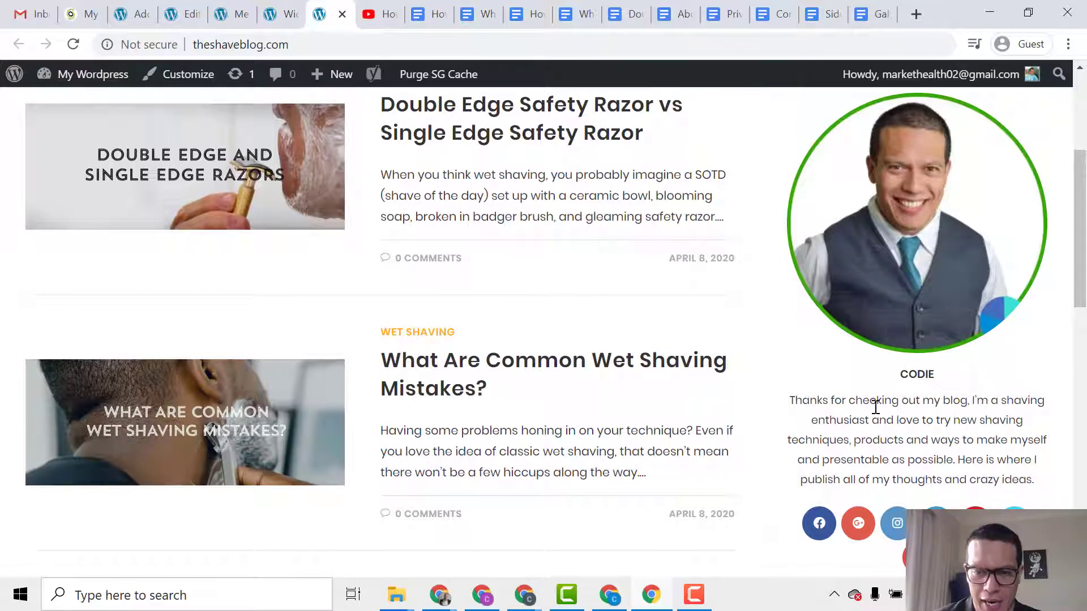
{"action": "scroll", "coordinate": [935, 437], "scroll_direction": "down", "scroll_amount": 2}
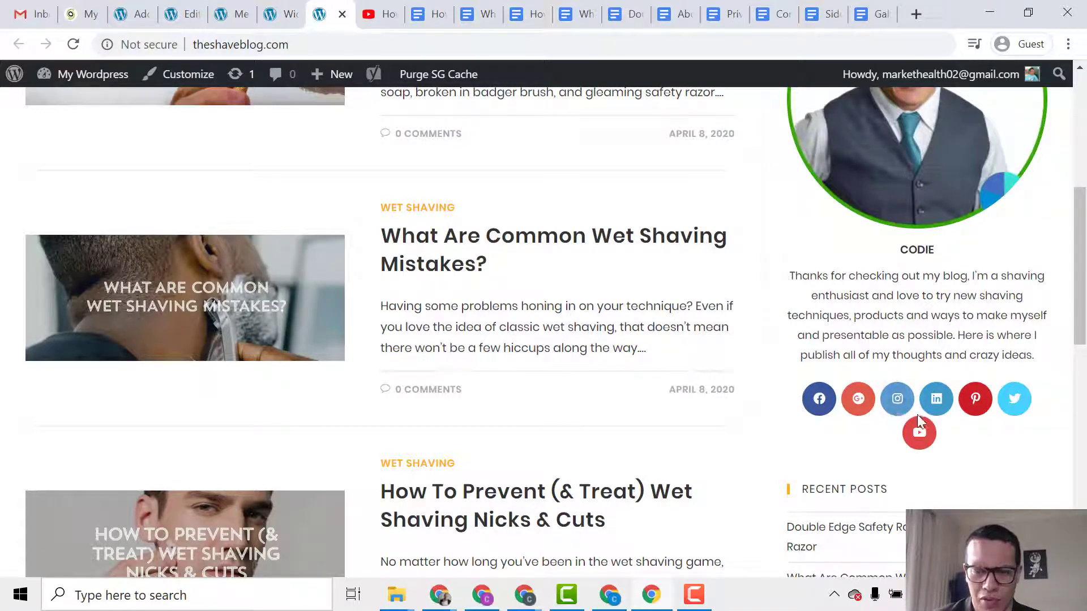
{"action": "left_click", "coordinate": [280, 13]}
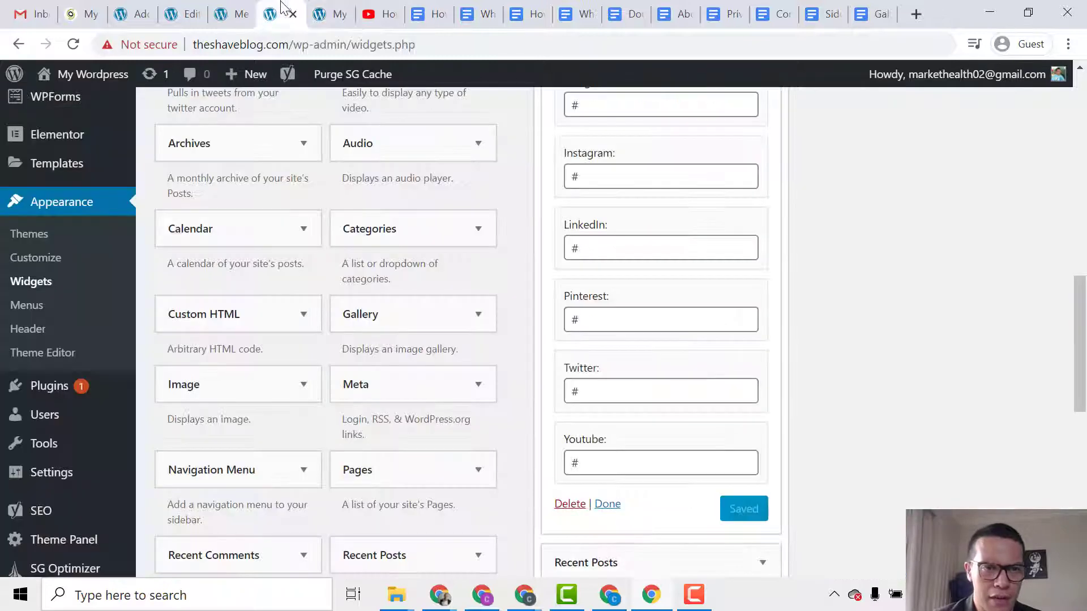
Delete the # from the Pinterest, Youtube and GooglePlus links and save the About Me widget.
{"action": "double_click", "coordinate": [619, 319]}
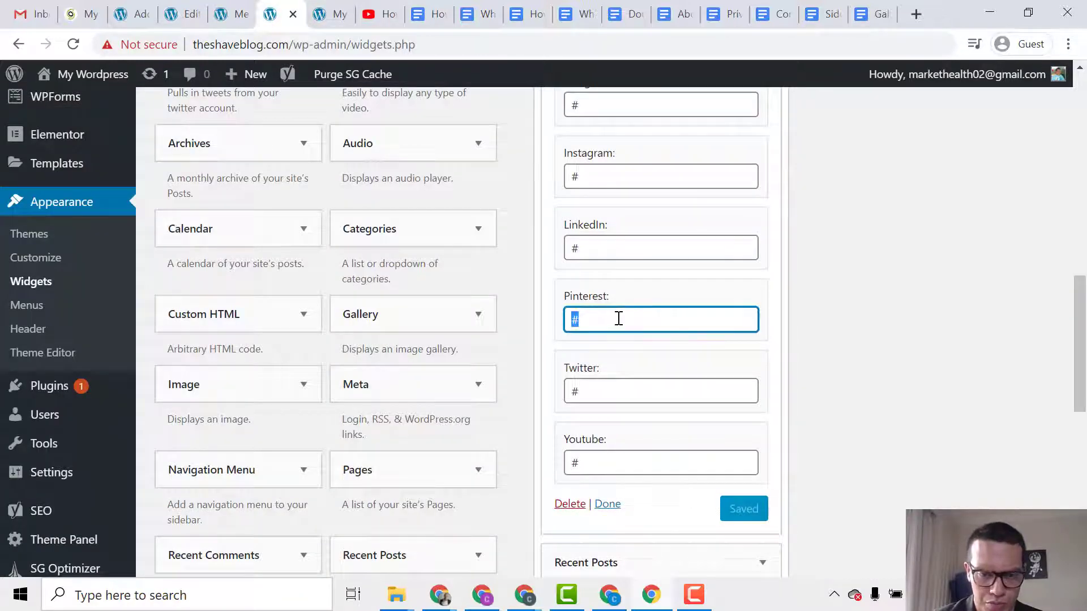
{"action": "key", "text": "BackSpace"}
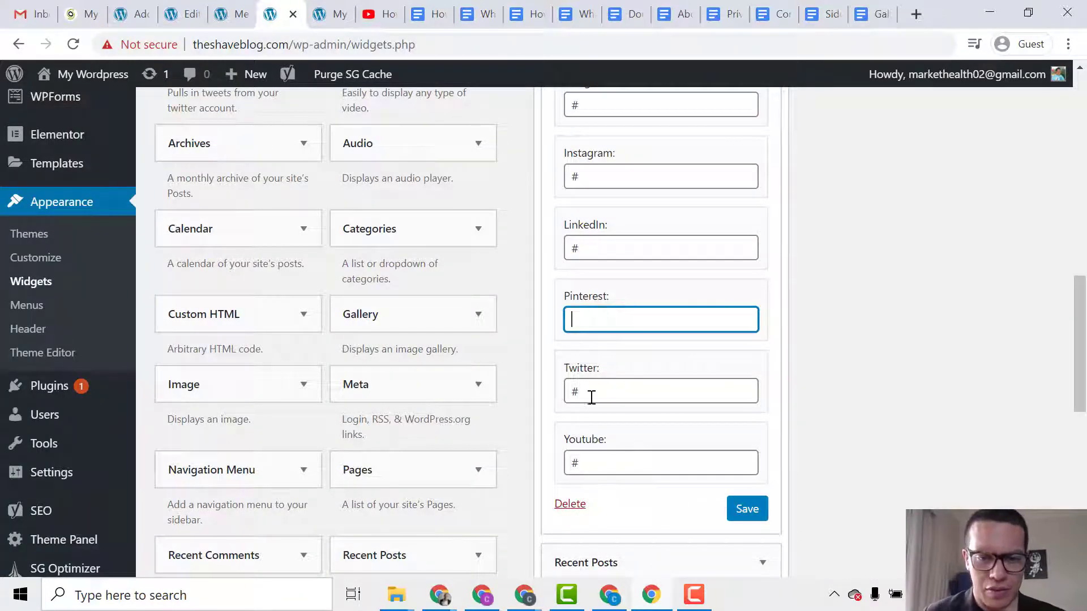
{"action": "double_click", "coordinate": [619, 461]}
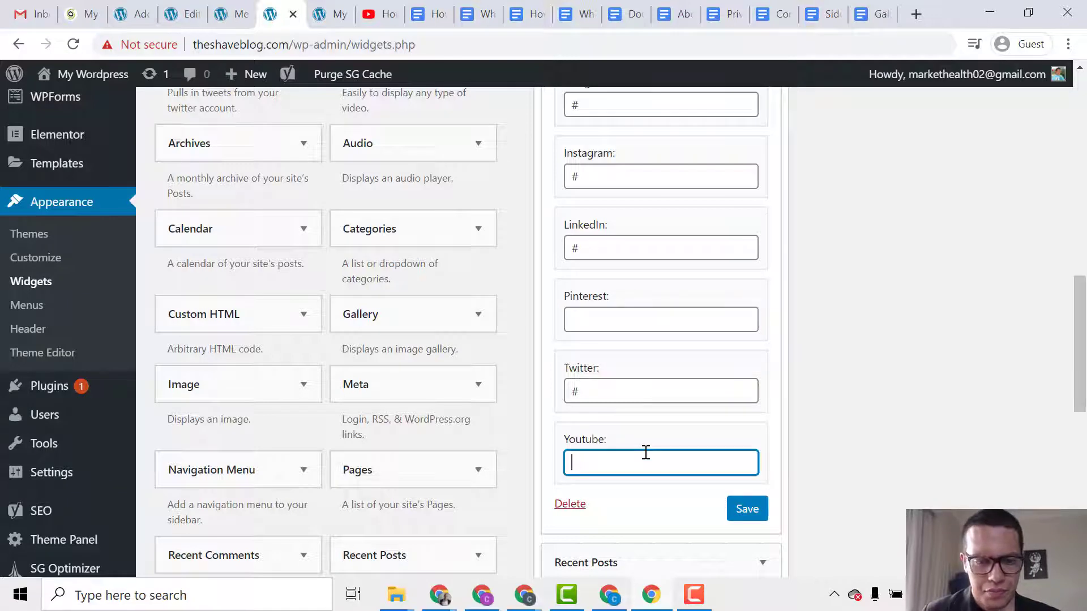
{"action": "scroll", "coordinate": [657, 400], "scroll_direction": "up", "scroll_amount": 1}
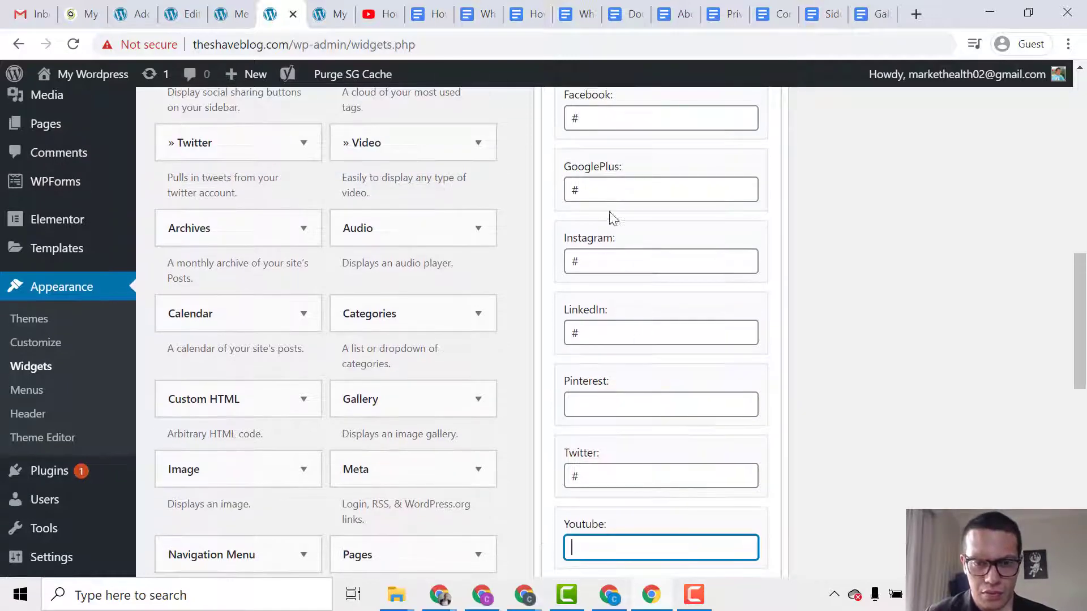
{"action": "double_click", "coordinate": [611, 190]}
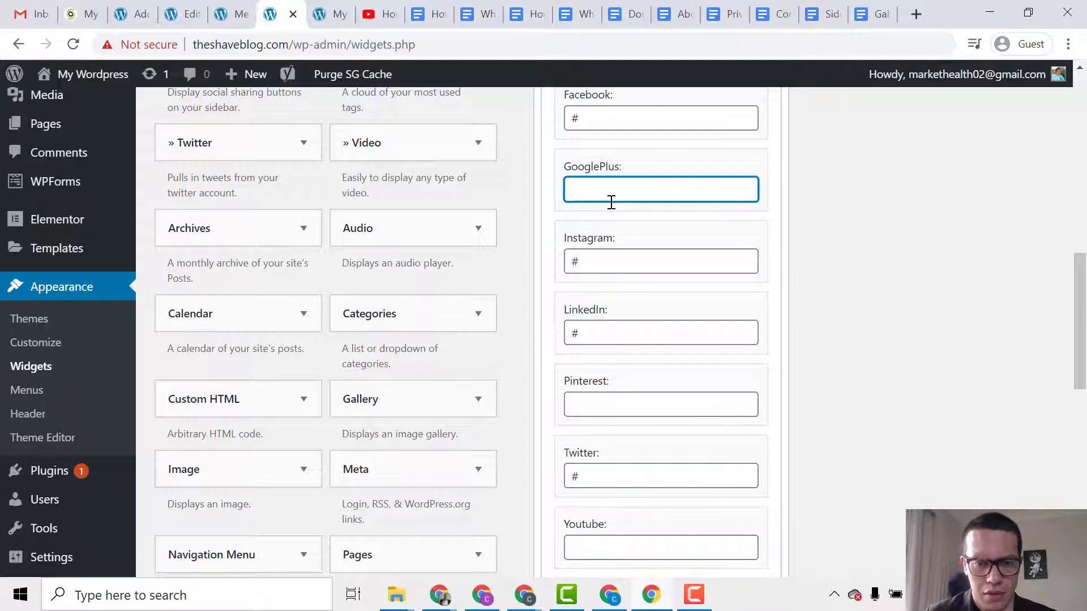
{"action": "scroll", "coordinate": [815, 383], "scroll_direction": "down", "scroll_amount": 2}
{"action": "left_click", "coordinate": [747, 425]}
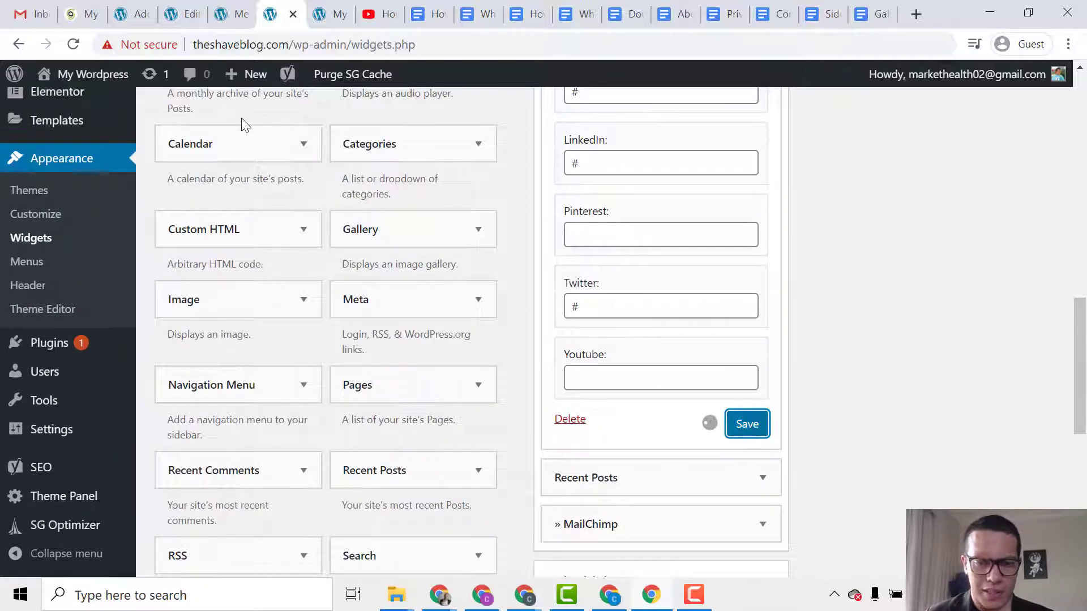
{"action": "left_click", "coordinate": [334, 13]}
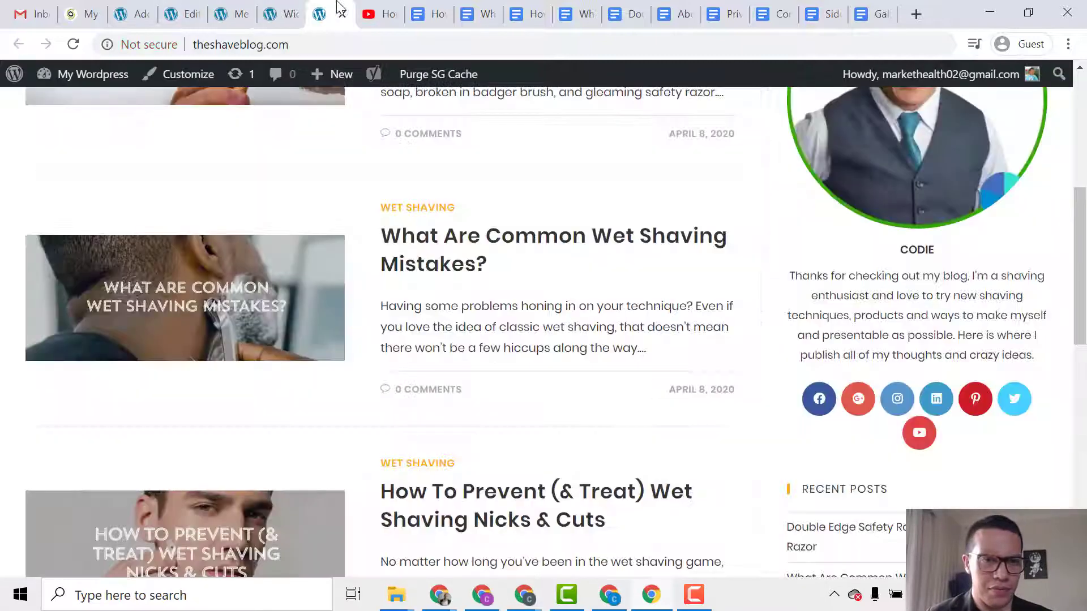
Reload the blog to check only Facebook, Instagram, LinkedIn and Twitter icons remain.
{"action": "left_click", "coordinate": [80, 47]}
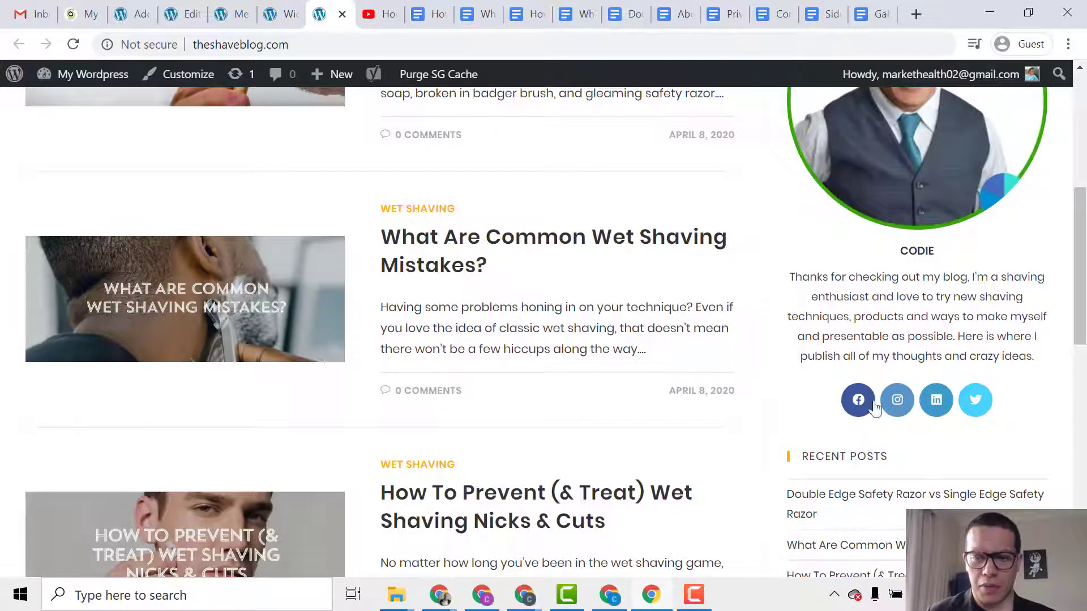
{"action": "scroll", "coordinate": [809, 419], "scroll_direction": "down", "scroll_amount": 5}
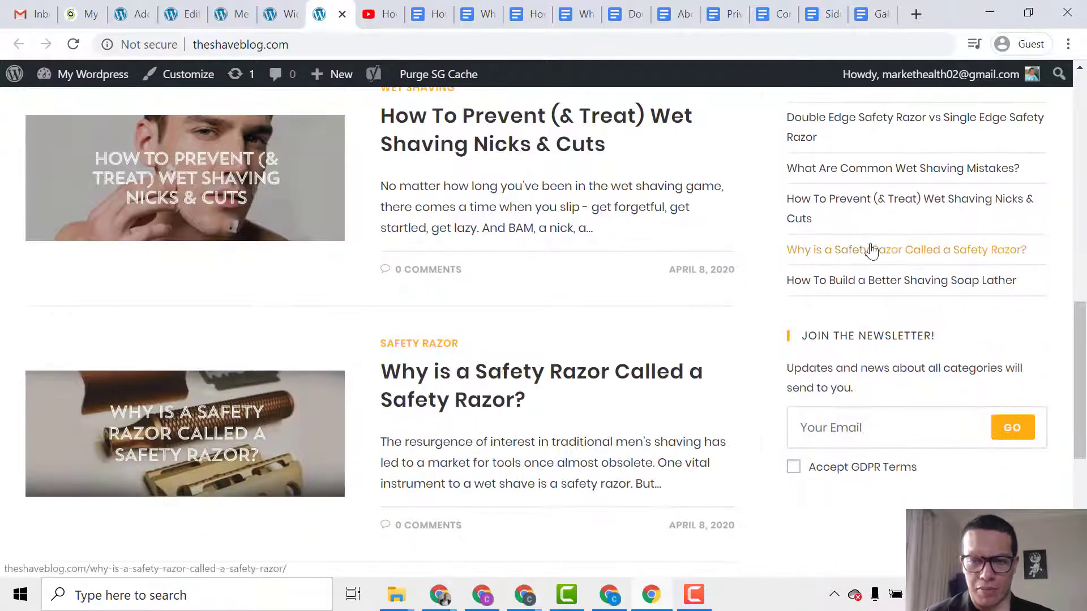
{"action": "scroll", "coordinate": [872, 252], "scroll_direction": "up", "scroll_amount": 7}
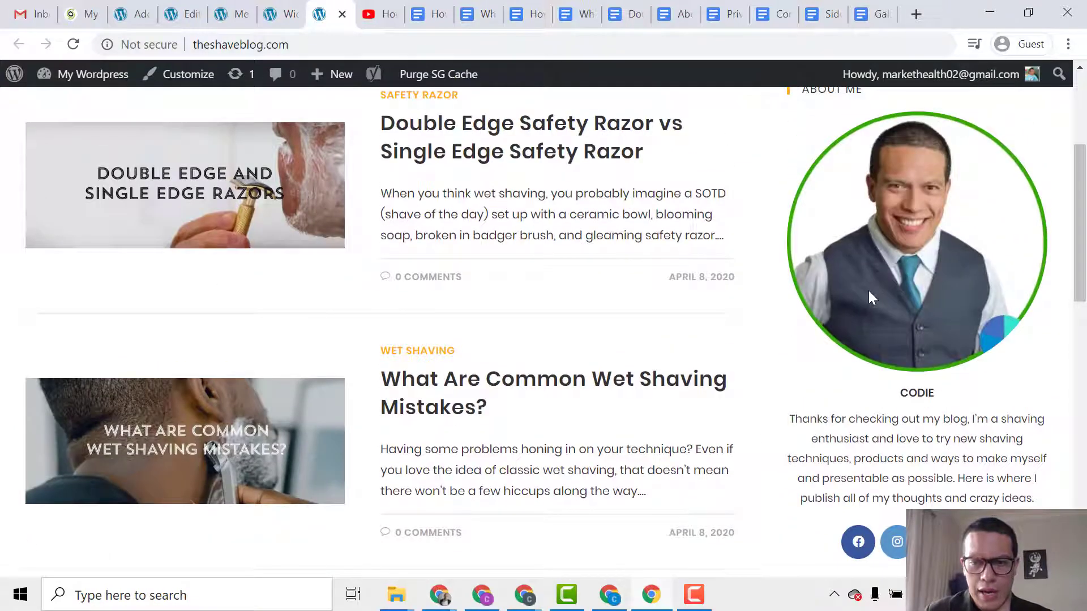
{"action": "scroll", "coordinate": [822, 165], "scroll_direction": "up", "scroll_amount": 2}
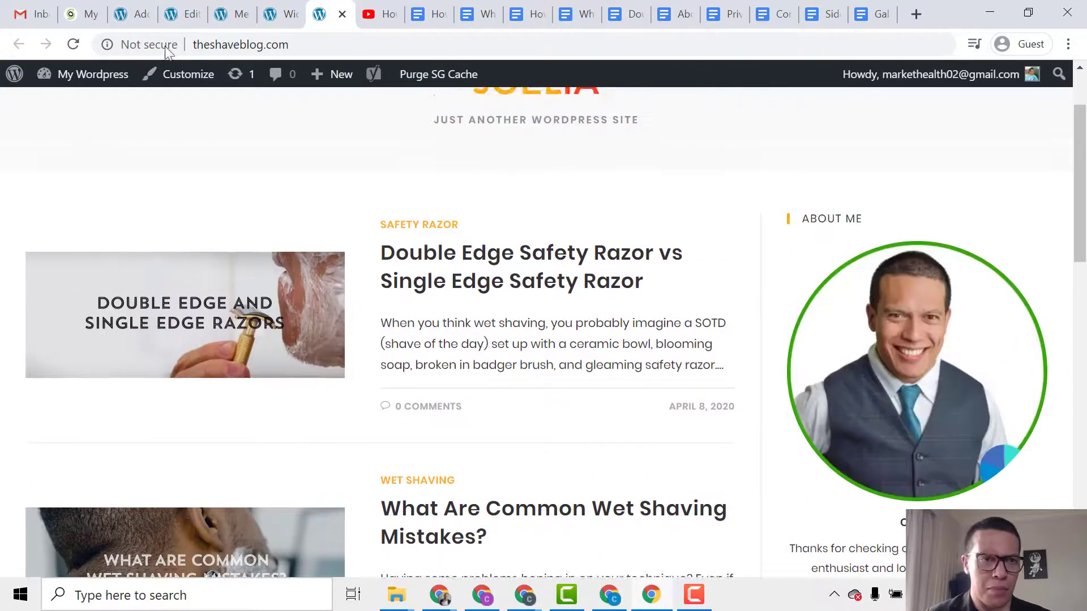
{"action": "left_click", "coordinate": [272, 6]}
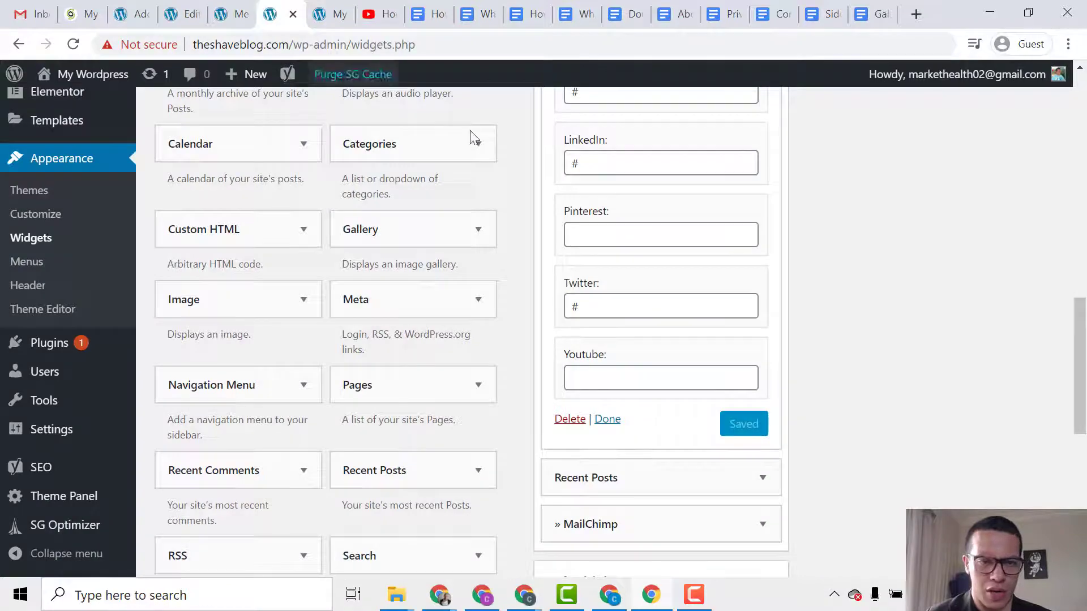
Collapse the About Me widget and browse the Available Widgets list.
{"action": "scroll", "coordinate": [501, 263], "scroll_direction": "up", "scroll_amount": 5}
{"action": "scroll", "coordinate": [616, 228], "scroll_direction": "up", "scroll_amount": 8}
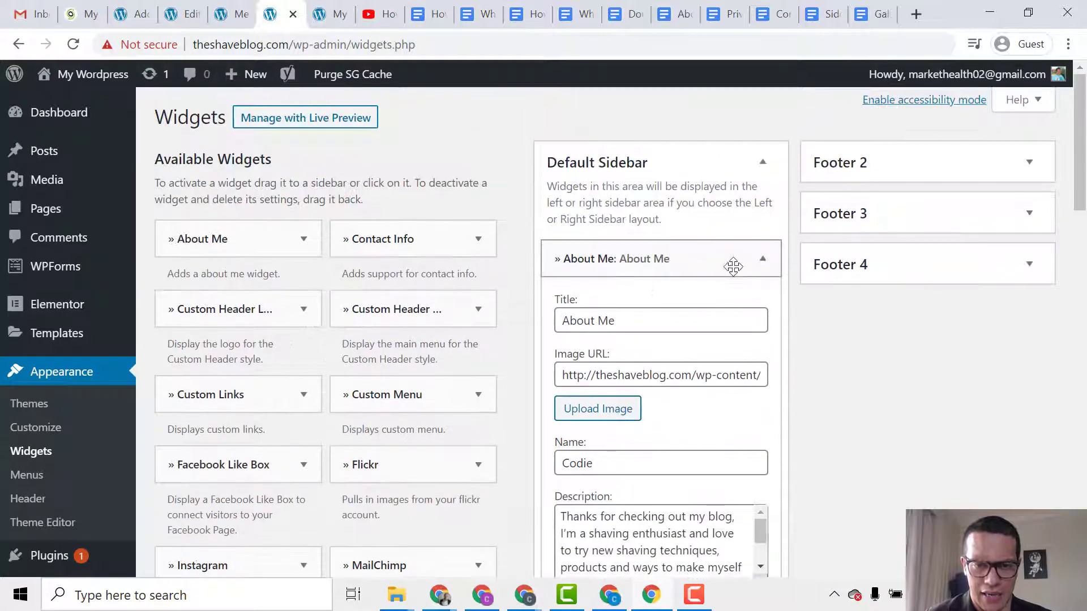
{"action": "left_click", "coordinate": [762, 261]}
{"action": "scroll", "coordinate": [504, 324], "scroll_direction": "down", "scroll_amount": 2}
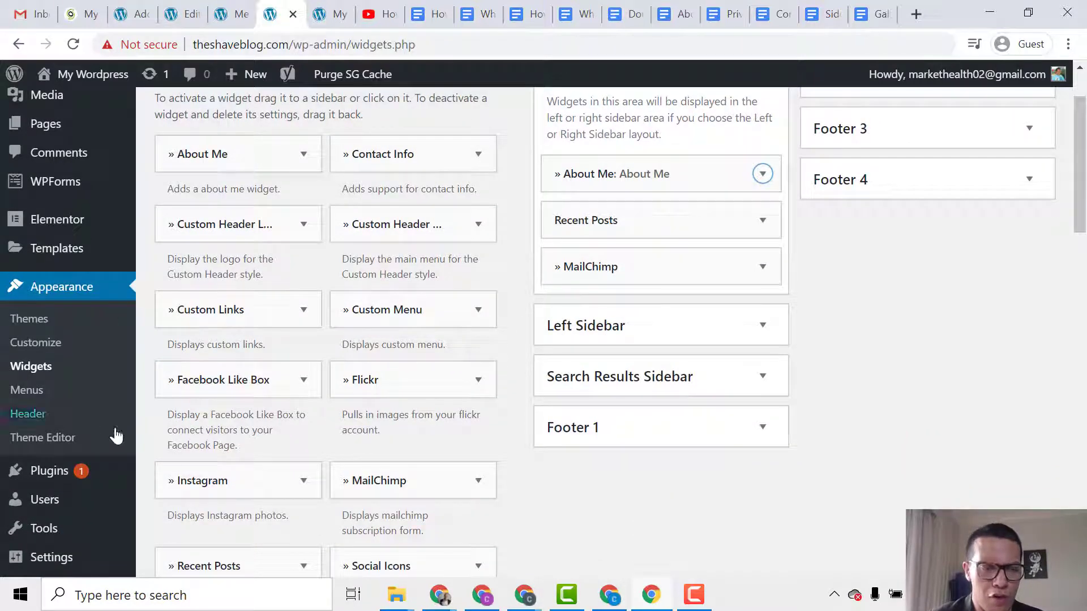
{"action": "scroll", "coordinate": [262, 412], "scroll_direction": "down", "scroll_amount": 3}
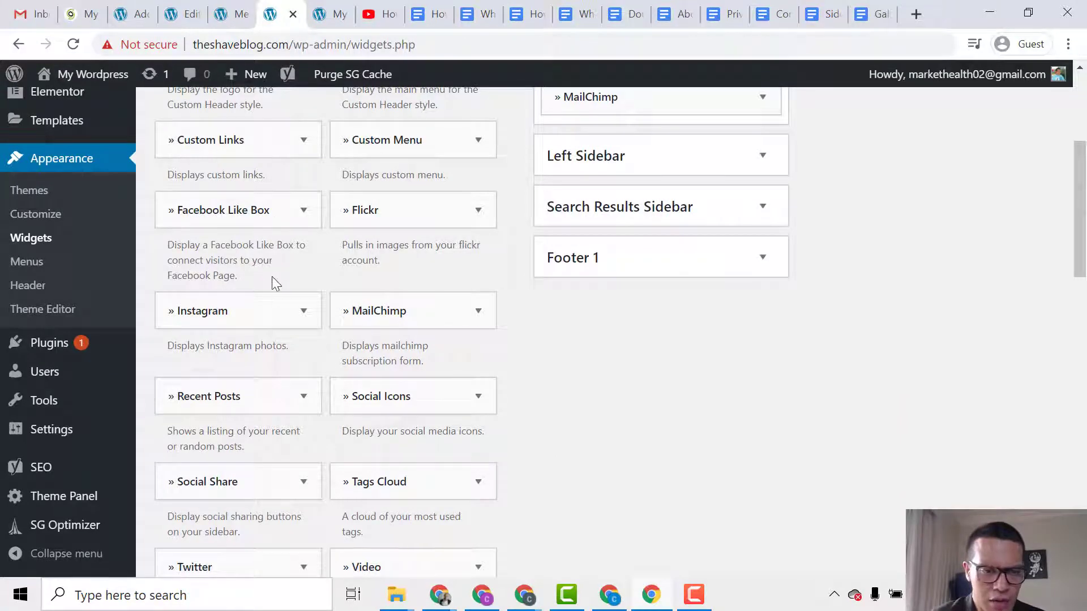
{"action": "scroll", "coordinate": [272, 339], "scroll_direction": "down", "scroll_amount": 2}
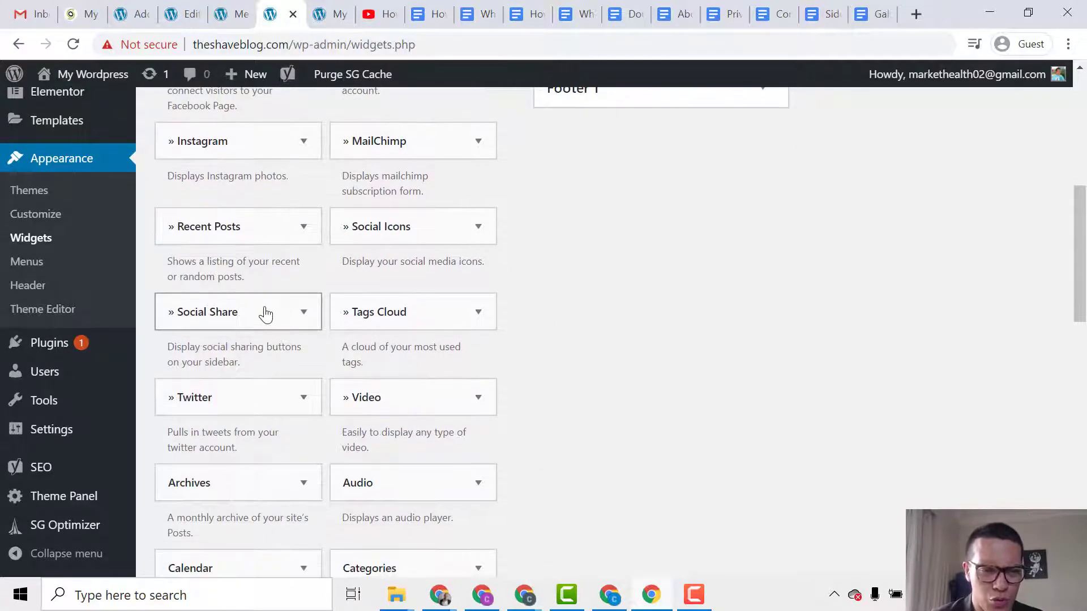
{"action": "scroll", "coordinate": [417, 389], "scroll_direction": "down", "scroll_amount": 2}
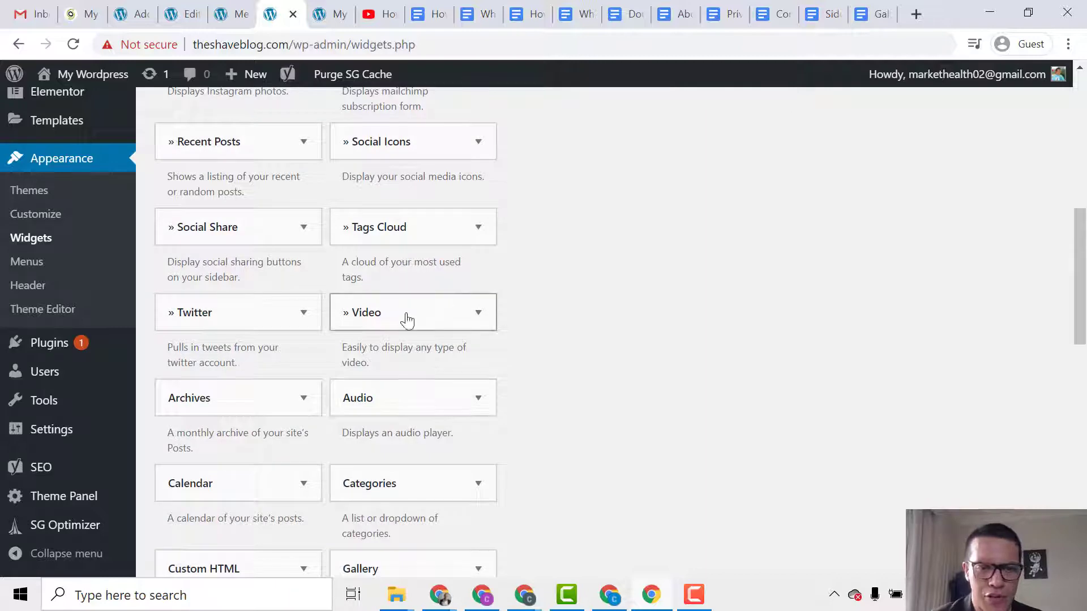
{"action": "scroll", "coordinate": [405, 328], "scroll_direction": "down", "scroll_amount": 3}
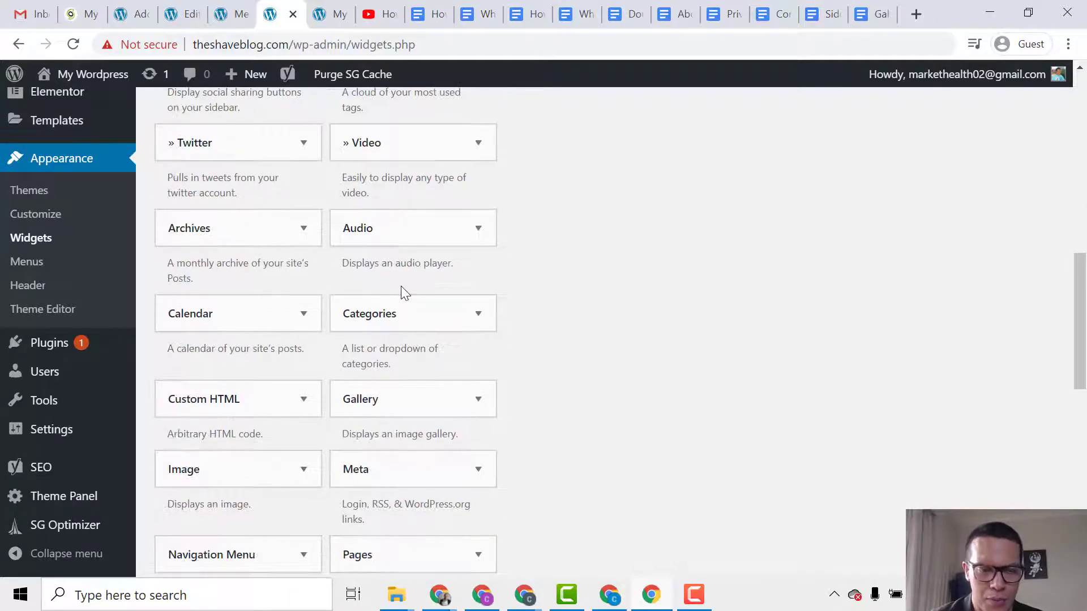
{"action": "scroll", "coordinate": [432, 351], "scroll_direction": "down", "scroll_amount": 6}
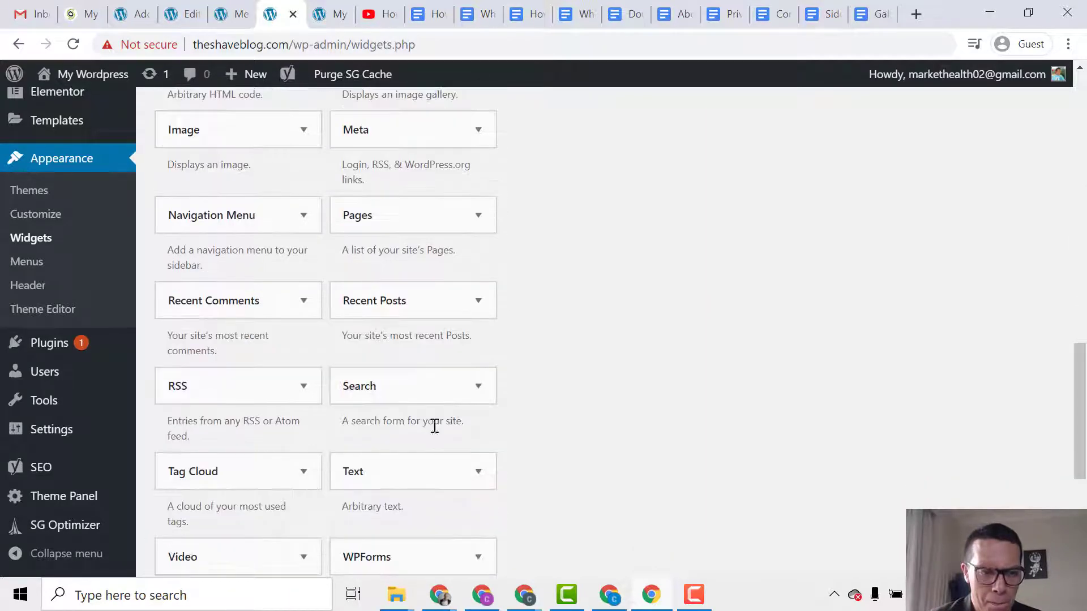
{"action": "scroll", "coordinate": [422, 365], "scroll_direction": "up", "scroll_amount": 2}
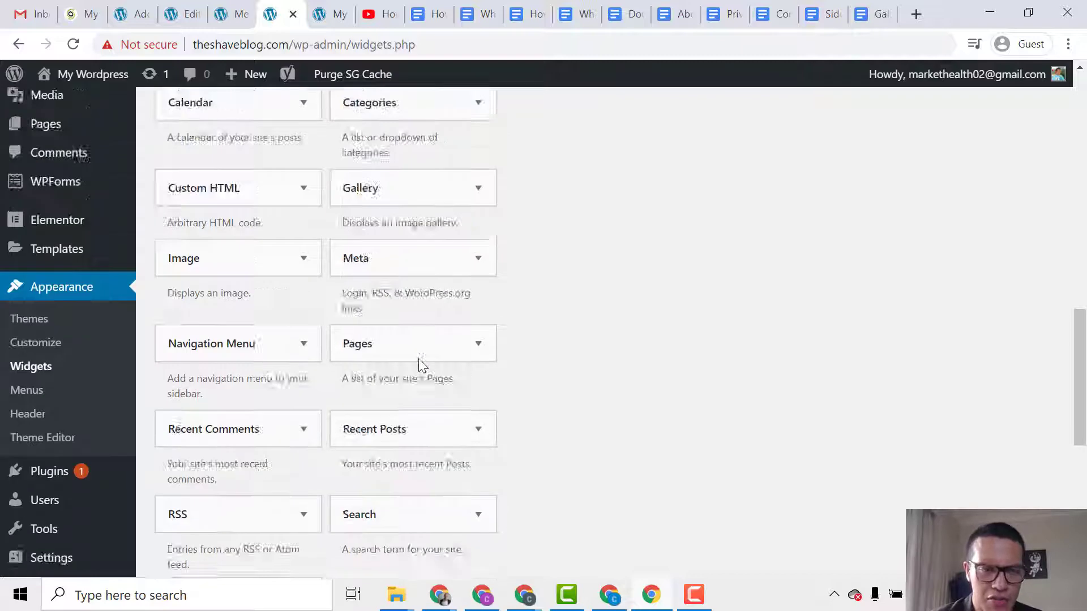
{"action": "scroll", "coordinate": [422, 366], "scroll_direction": "up", "scroll_amount": 12}
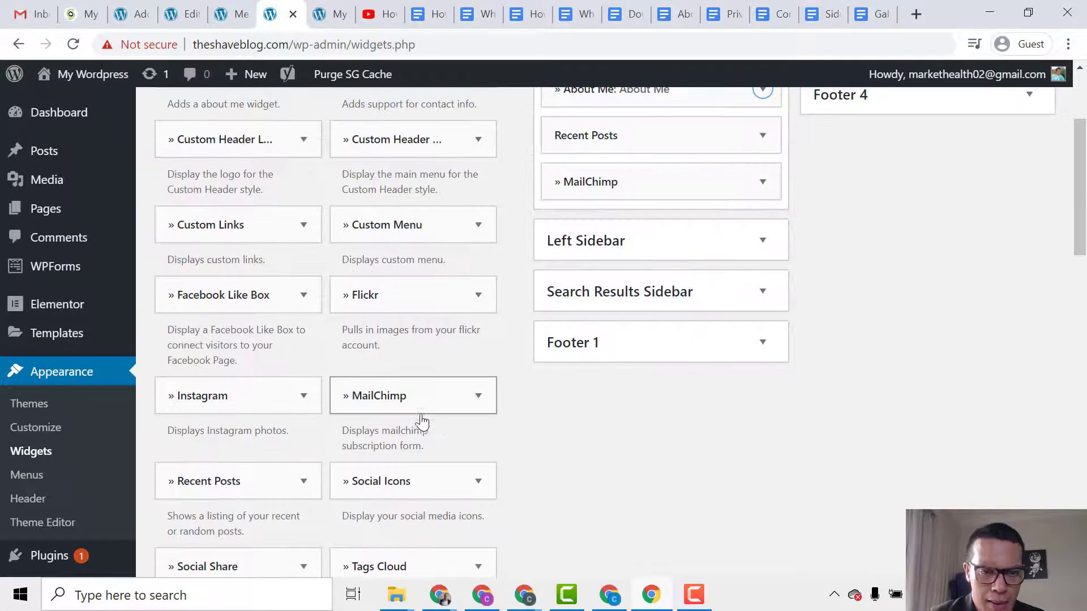
Add Social Icons to the Default Sidebar and enter # for Twitter, Facebook, Instagram, GooglePlus and LinkedIn.
{"action": "left_click_drag", "start_coordinate": [402, 478], "coordinate": [623, 166]}
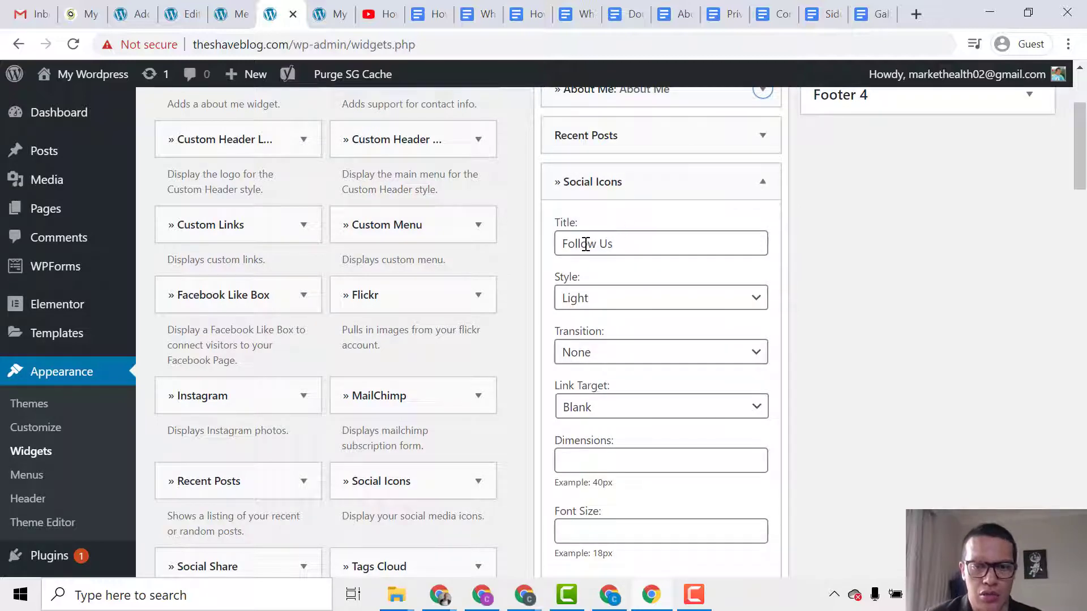
{"action": "scroll", "coordinate": [586, 244], "scroll_direction": "down", "scroll_amount": 3}
{"action": "scroll", "coordinate": [635, 289], "scroll_direction": "down", "scroll_amount": 12}
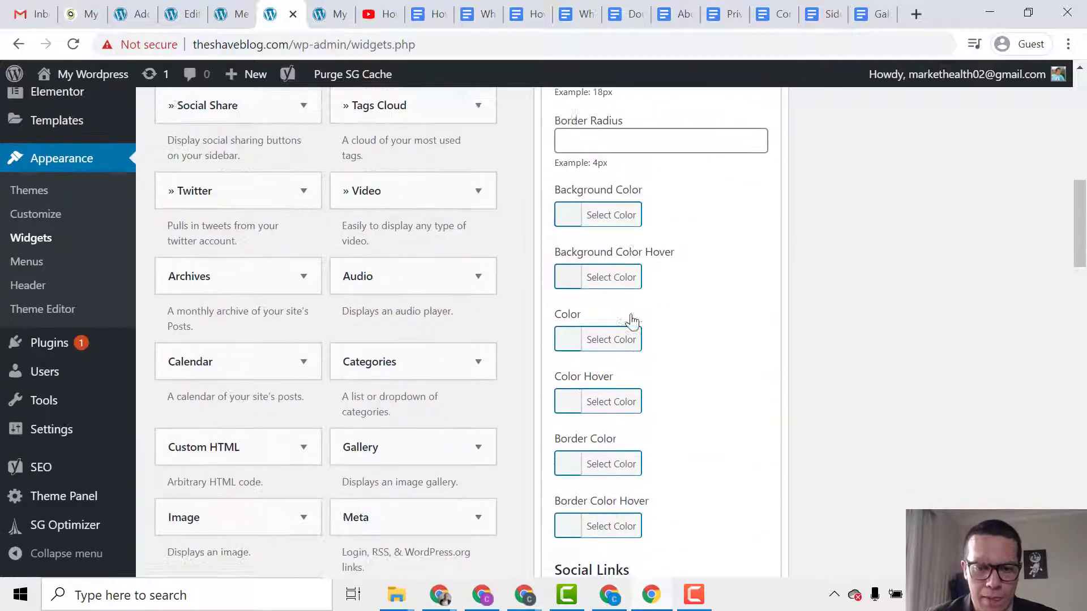
{"action": "left_click", "coordinate": [672, 249]}
{"action": "type", "text": "#"}
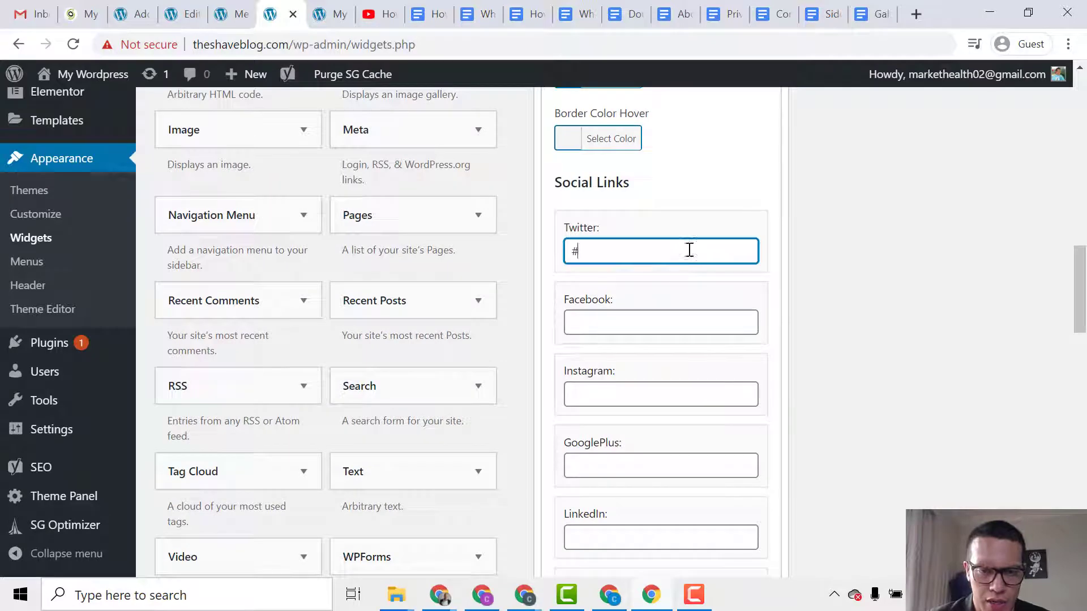
{"action": "left_click", "coordinate": [625, 329]}
{"action": "type", "text": "#"}
{"action": "left_click", "coordinate": [619, 386]}
{"action": "type", "text": "#"}
{"action": "key", "text": "ctrl+minus"}
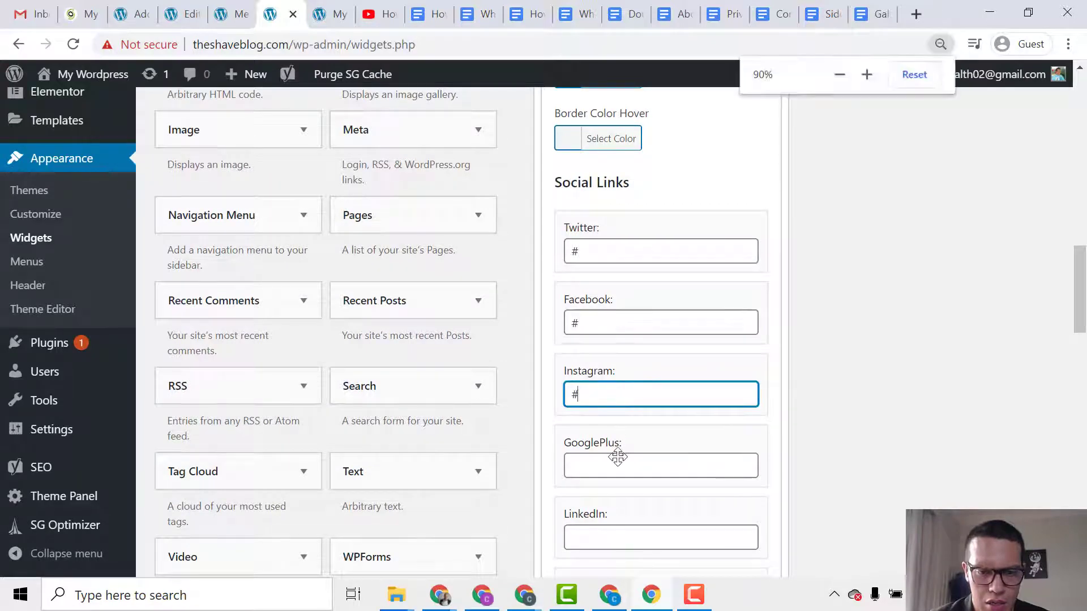
{"action": "left_click", "coordinate": [618, 422]}
{"action": "type", "text": "#"}
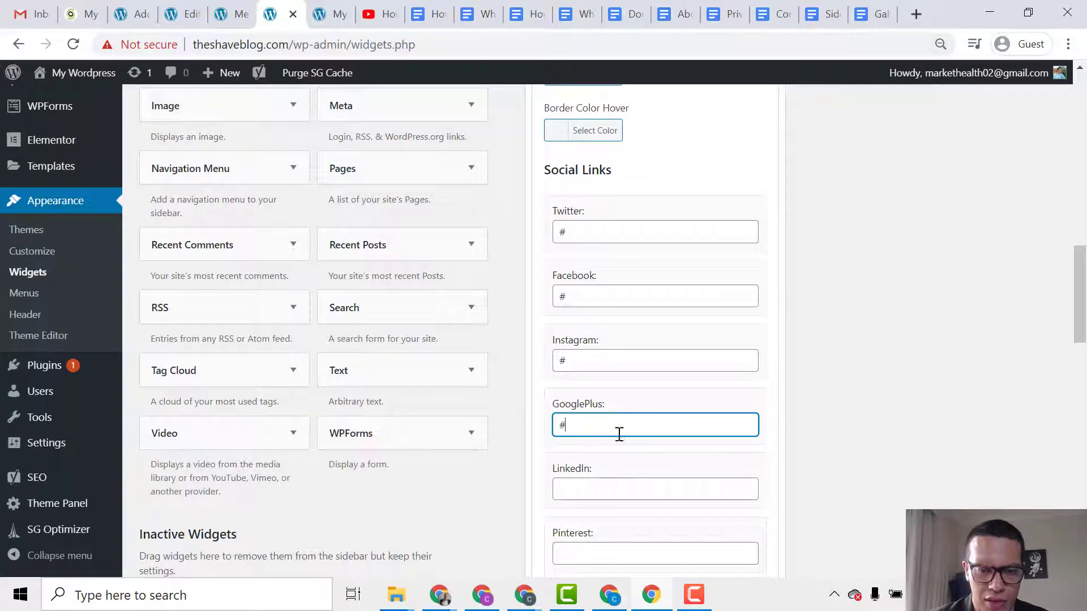
{"action": "left_click", "coordinate": [616, 485]}
{"action": "type", "text": "#"}
Enter # in the Pinterest, Yelp, Dribbble, Flickr, VK, GitHub and Tumblr links.
{"action": "scroll", "coordinate": [615, 442], "scroll_direction": "down", "scroll_amount": 5}
{"action": "left_click", "coordinate": [611, 296]}
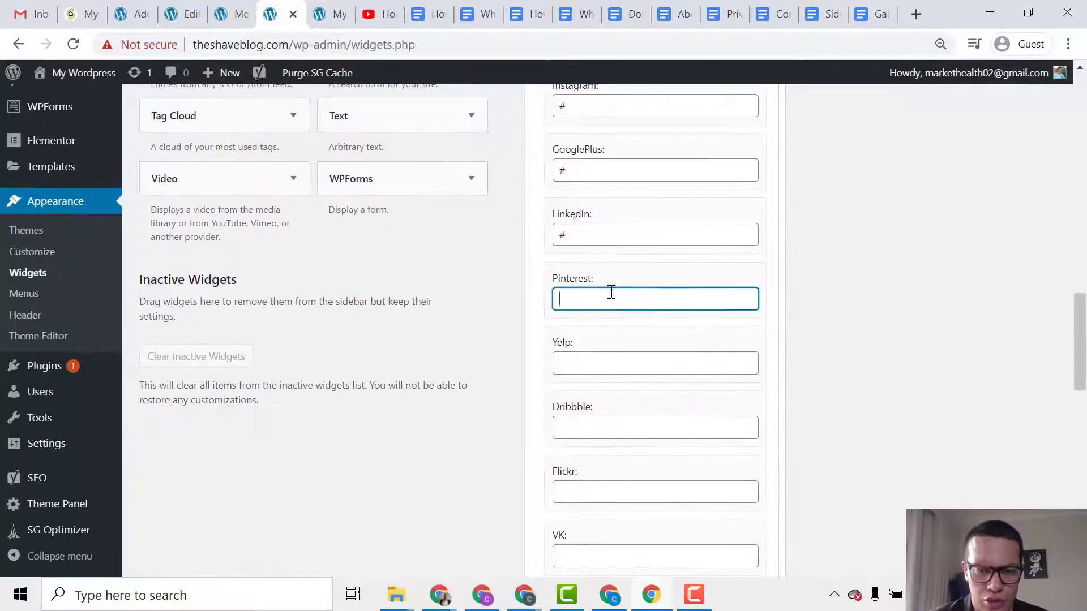
{"action": "type", "text": "#"}
{"action": "left_click", "coordinate": [595, 361]}
{"action": "type", "text": "#"}
{"action": "left_click", "coordinate": [594, 424]}
{"action": "type", "text": "#"}
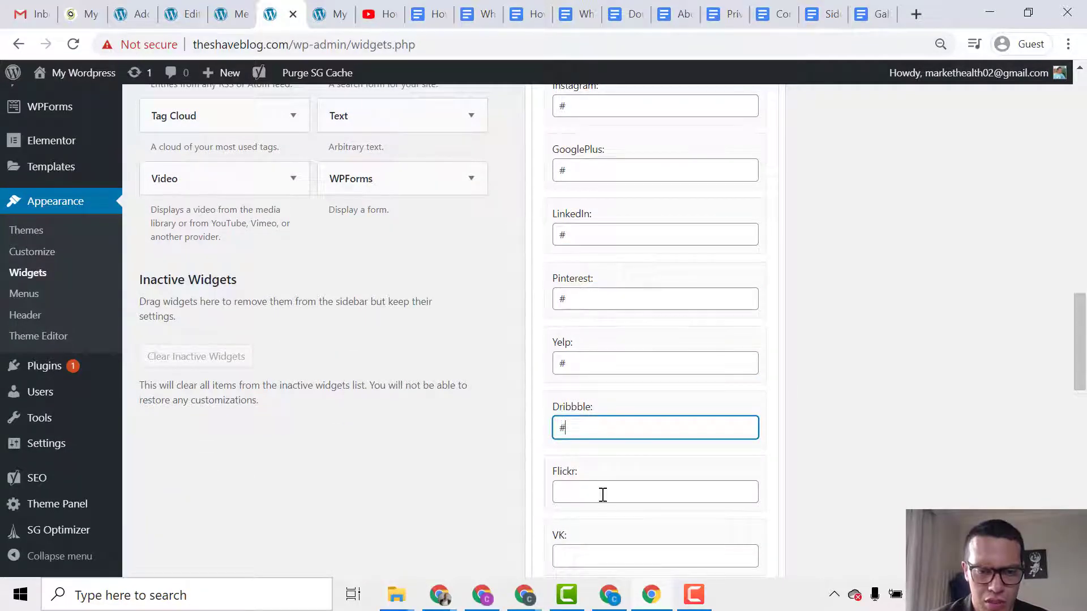
{"action": "left_click", "coordinate": [602, 494]}
{"action": "type", "text": "#"}
{"action": "left_click", "coordinate": [604, 552]}
{"action": "type", "text": "#"}
{"action": "scroll", "coordinate": [623, 396], "scroll_direction": "down", "scroll_amount": 3}
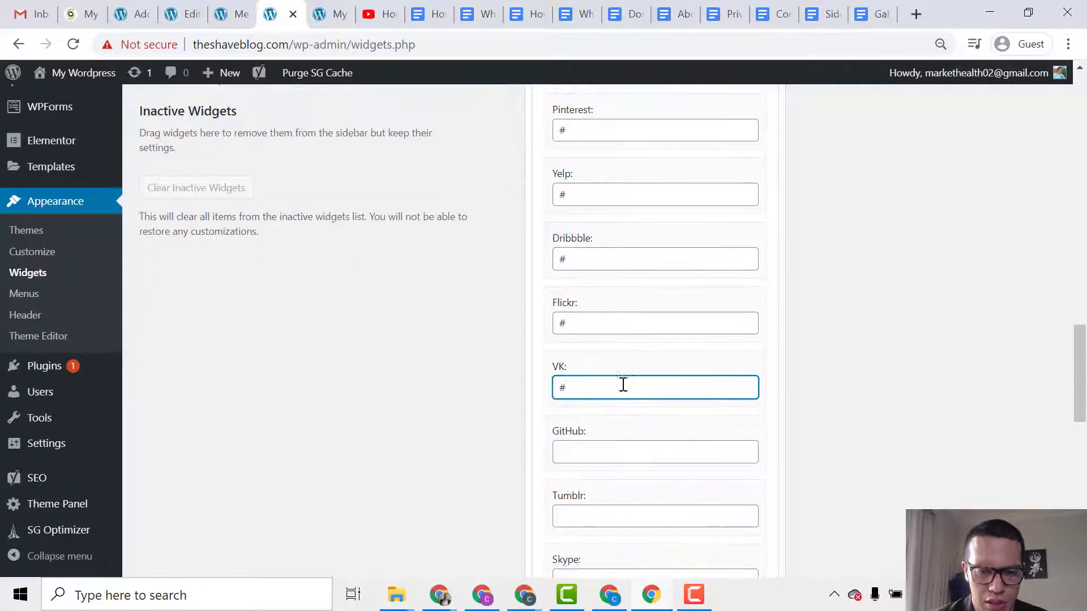
{"action": "left_click", "coordinate": [627, 447]}
{"action": "type", "text": "#"}
{"action": "left_click", "coordinate": [640, 514]}
{"action": "type", "text": "#"}
Enter # in the Skype, Trello, Foursquare, Xing, Vimeo, Vine, Youtube and RSS links, then save.
{"action": "scroll", "coordinate": [623, 502], "scroll_direction": "down", "scroll_amount": 5}
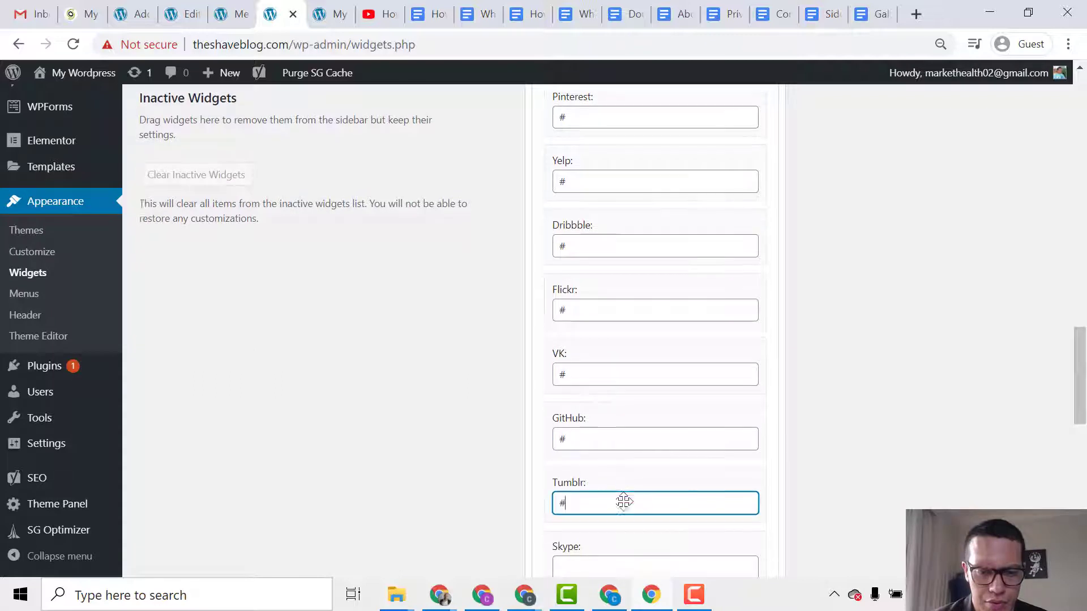
{"action": "left_click", "coordinate": [640, 322]}
{"action": "type", "text": "#"}
{"action": "left_click", "coordinate": [611, 391]}
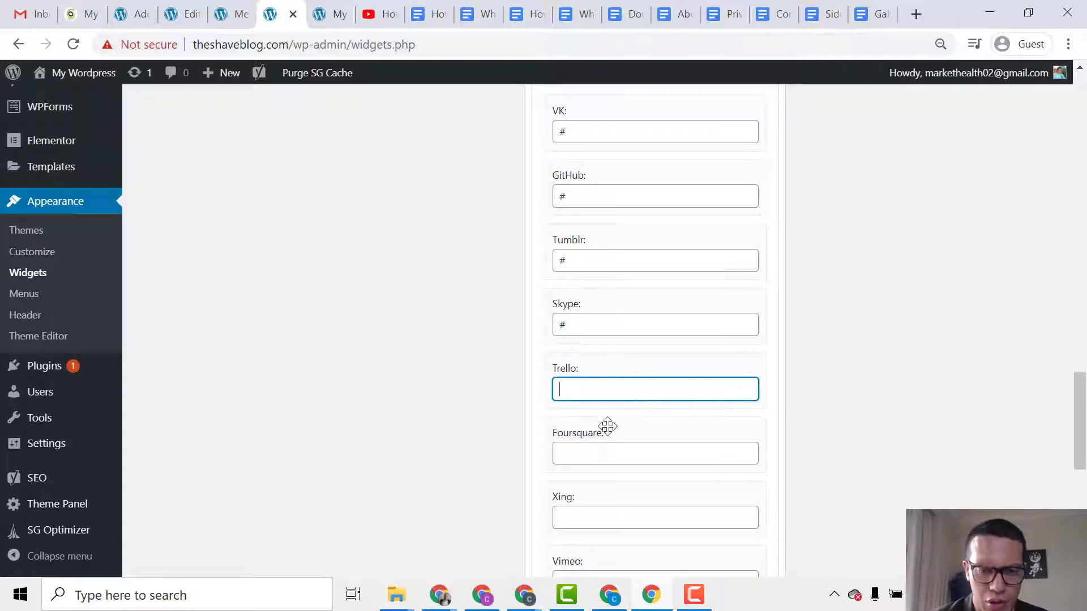
{"action": "type", "text": "#"}
{"action": "left_click", "coordinate": [609, 449]}
{"action": "type", "text": "#"}
{"action": "left_click", "coordinate": [618, 518]}
{"action": "type", "text": "#"}
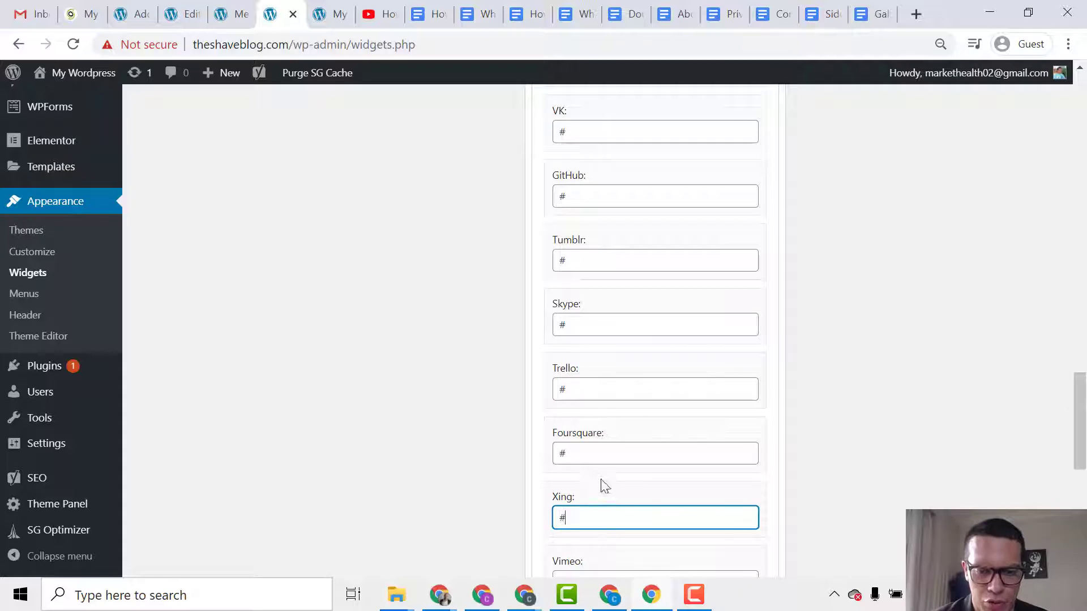
{"action": "scroll", "coordinate": [603, 481], "scroll_direction": "down", "scroll_amount": 3}
{"action": "left_click", "coordinate": [615, 408]}
{"action": "type", "text": "#"}
{"action": "left_click", "coordinate": [600, 477]}
{"action": "type", "text": "#"}
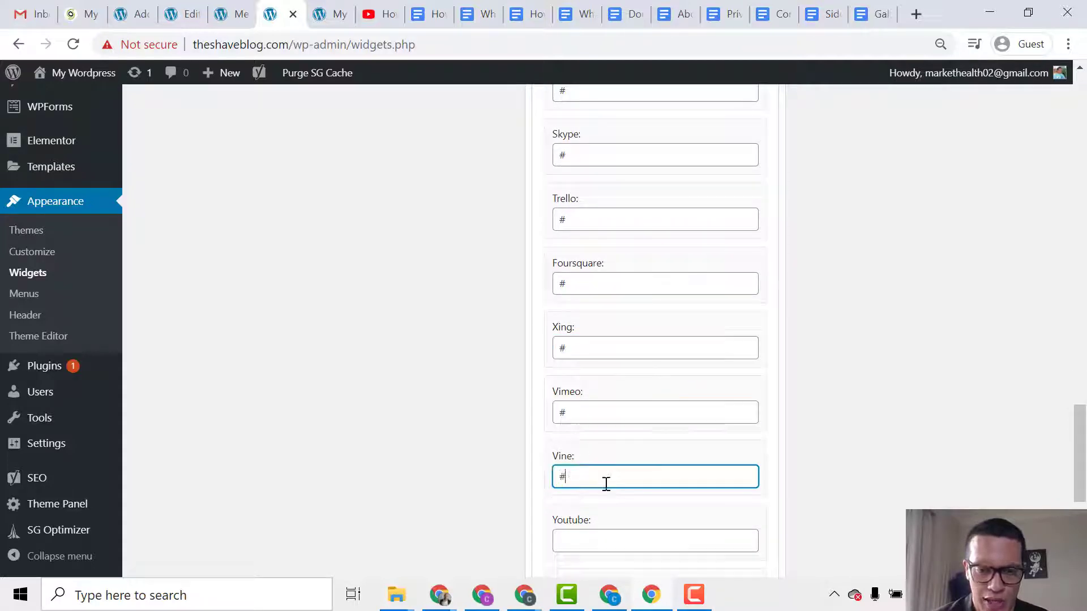
{"action": "left_click", "coordinate": [603, 535]}
{"action": "type", "text": "#"}
{"action": "scroll", "coordinate": [606, 521], "scroll_direction": "down", "scroll_amount": 3}
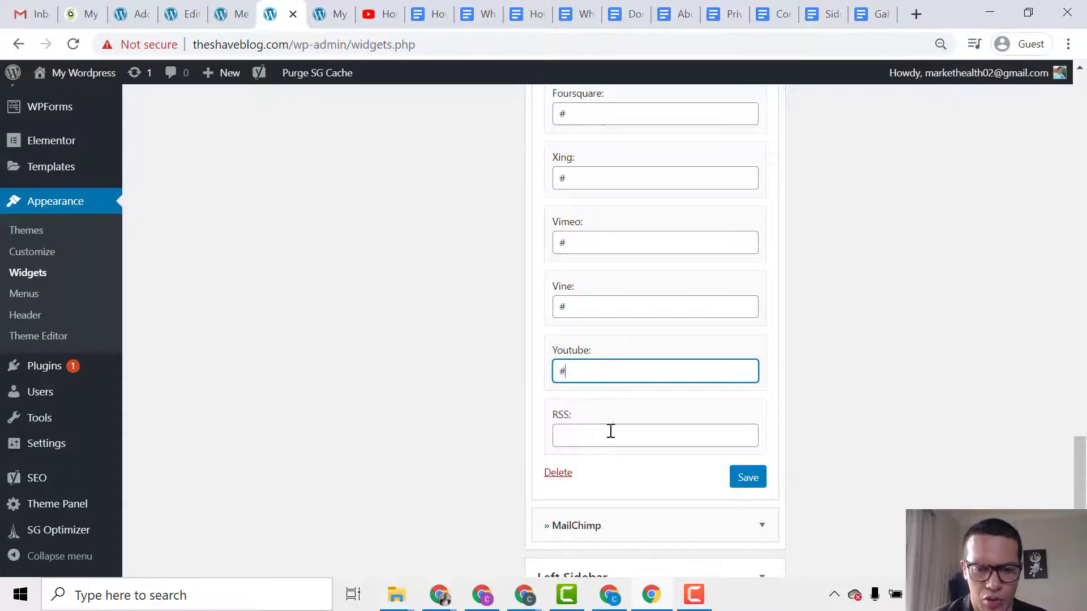
{"action": "left_click", "coordinate": [614, 433]}
{"action": "type", "text": "#"}
{"action": "left_click", "coordinate": [736, 479]}
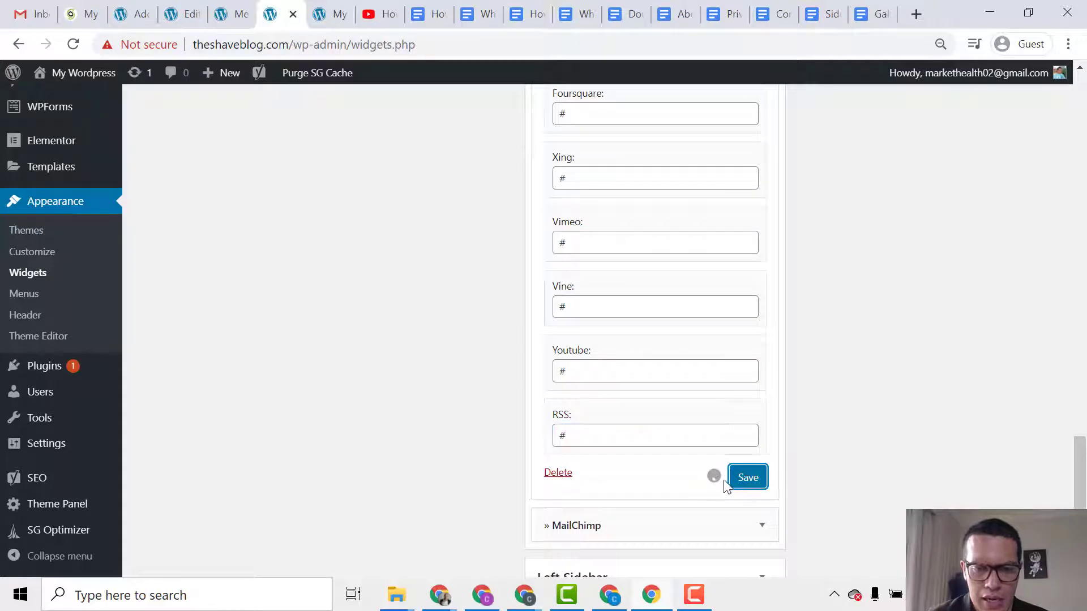
{"action": "left_click", "coordinate": [335, 14]}
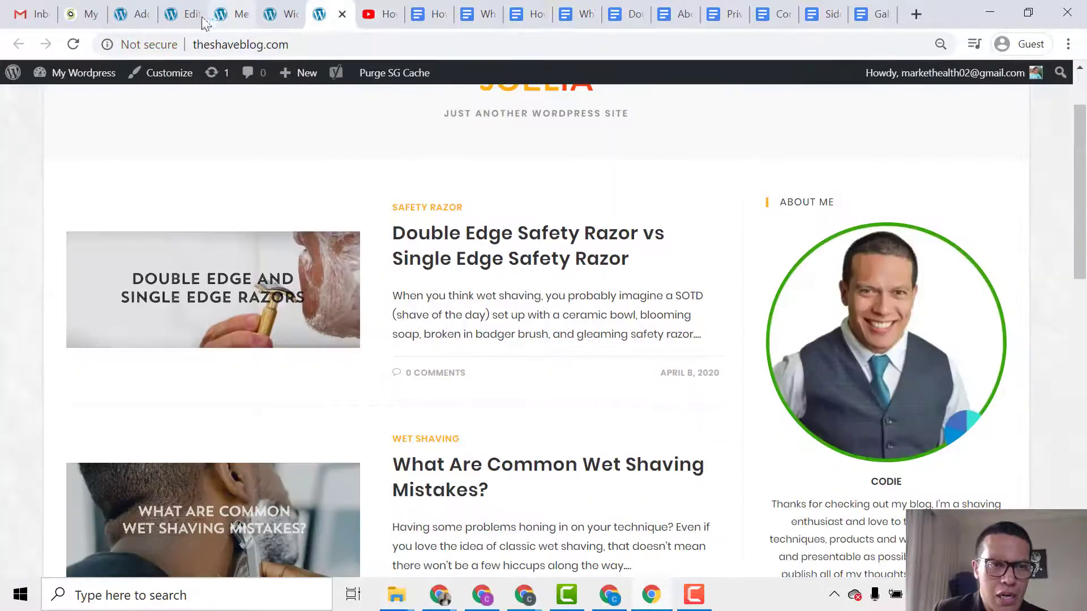
Reload the front page and scroll down to the twenty-icon Follow Us block in the sidebar.
{"action": "left_click", "coordinate": [73, 44]}
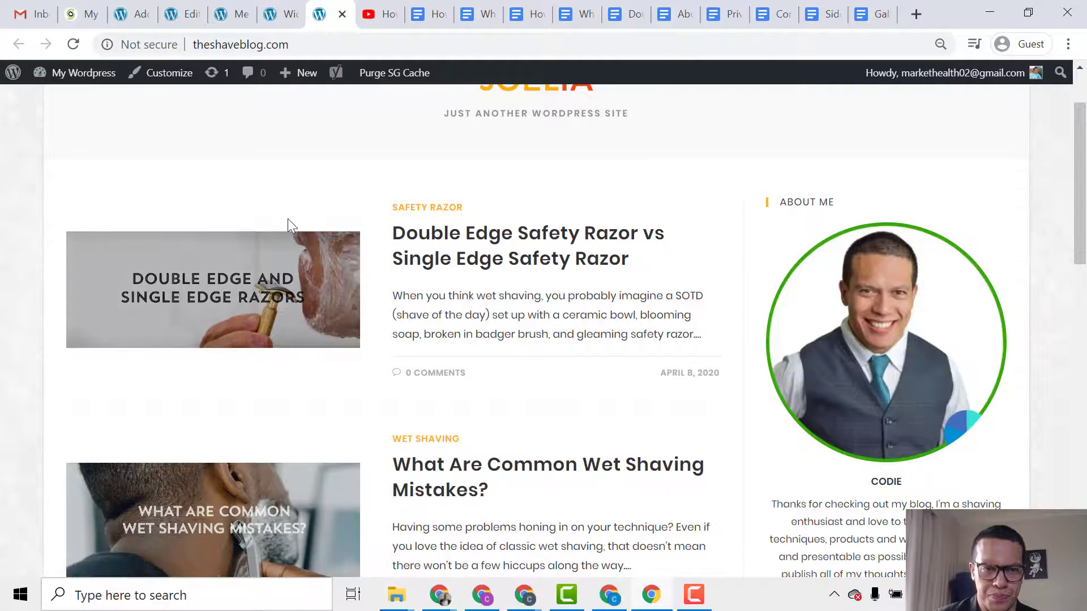
{"action": "scroll", "coordinate": [340, 255], "scroll_direction": "down", "scroll_amount": 4}
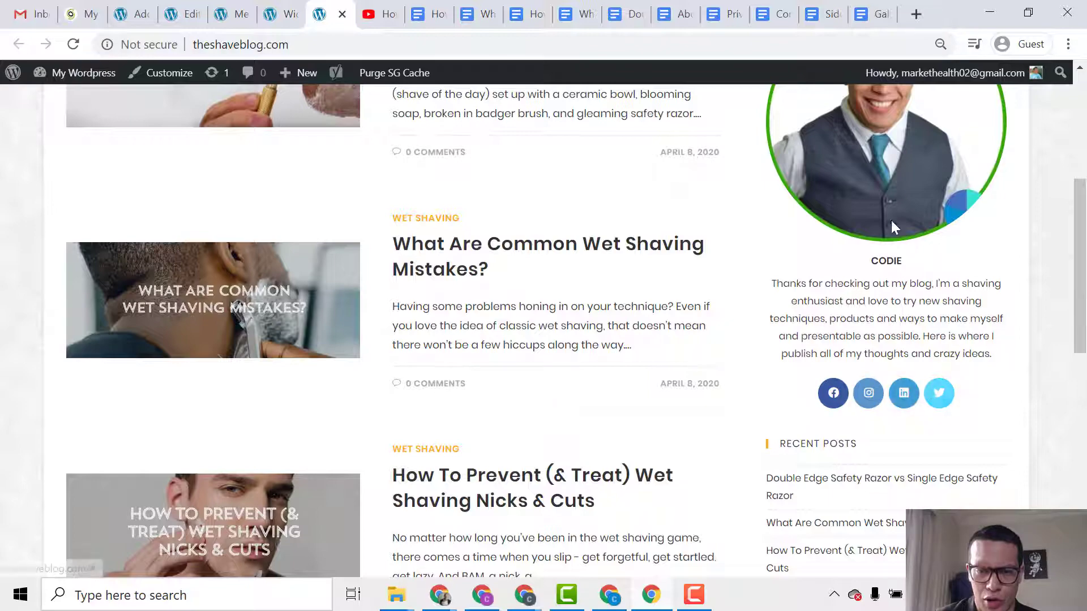
{"action": "scroll", "coordinate": [770, 347], "scroll_direction": "down", "scroll_amount": 6}
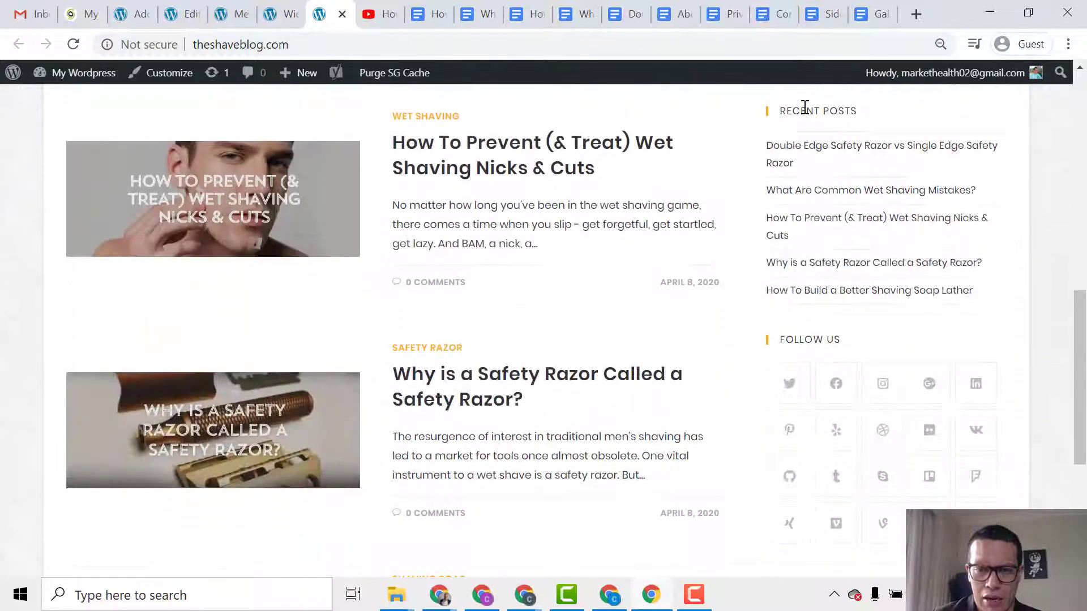
{"action": "scroll", "coordinate": [768, 203], "scroll_direction": "down", "scroll_amount": 2}
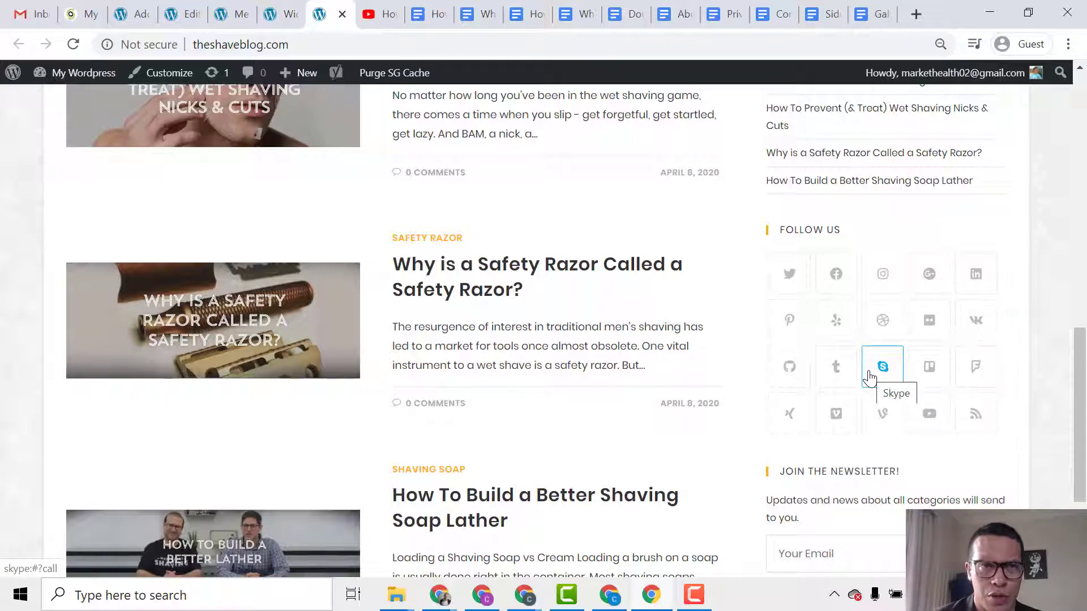
{"action": "scroll", "coordinate": [900, 419], "scroll_direction": "down", "scroll_amount": 2}
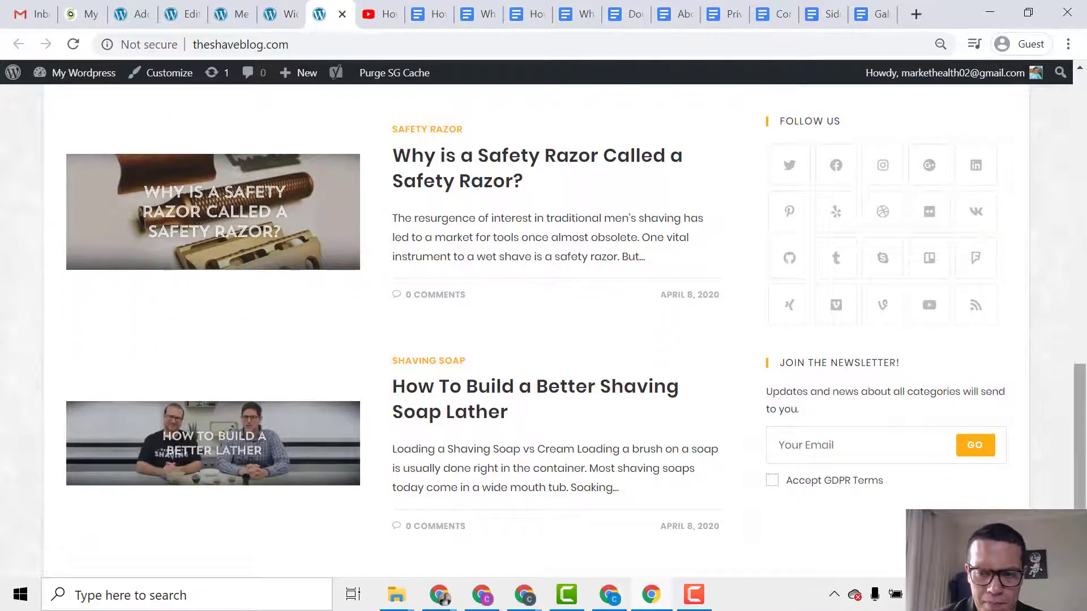
{"action": "left_click_drag", "start_coordinate": [1078, 416], "coordinate": [1078, 134]}
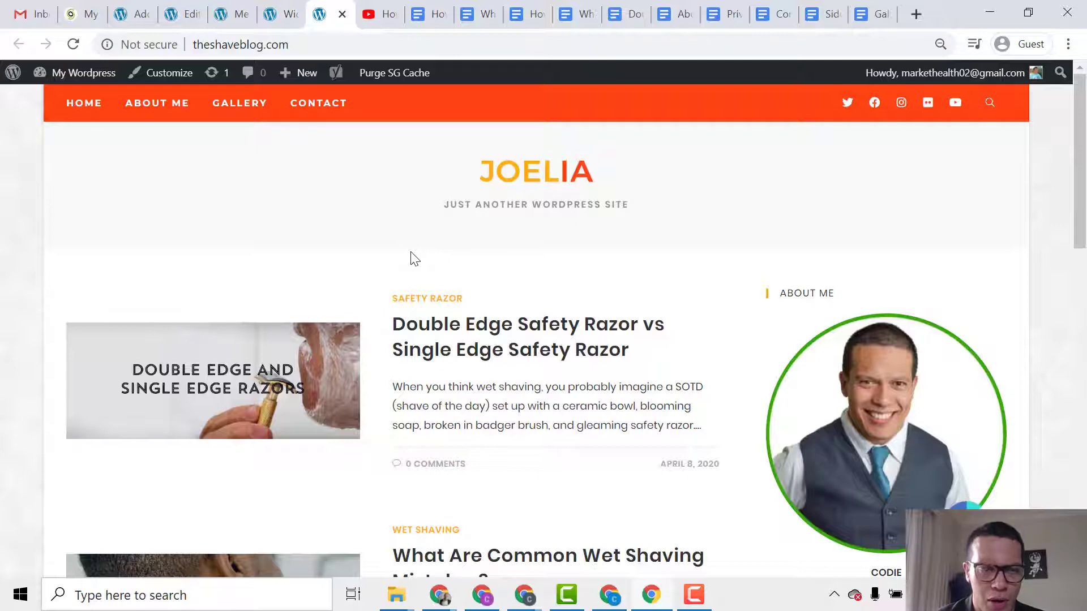
In the Customizer's Header › Logo settings, remove the current JOELIA logo.
{"action": "left_click", "coordinate": [173, 76]}
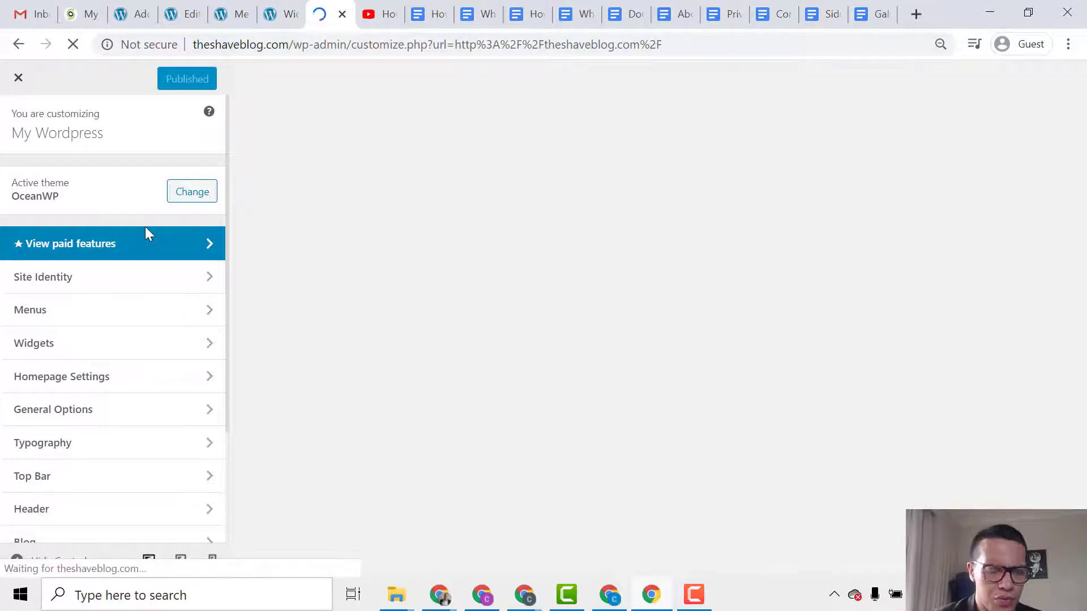
{"action": "scroll", "coordinate": [86, 242], "scroll_direction": "down", "scroll_amount": 1}
{"action": "scroll", "coordinate": [86, 242], "scroll_direction": "down", "scroll_amount": 3}
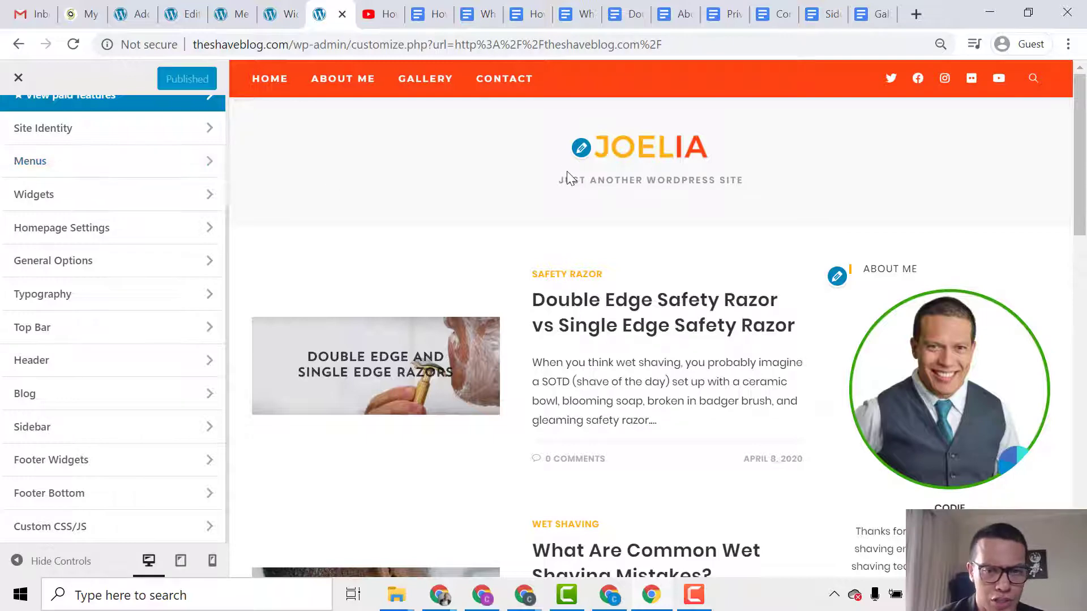
{"action": "left_click", "coordinate": [92, 382]}
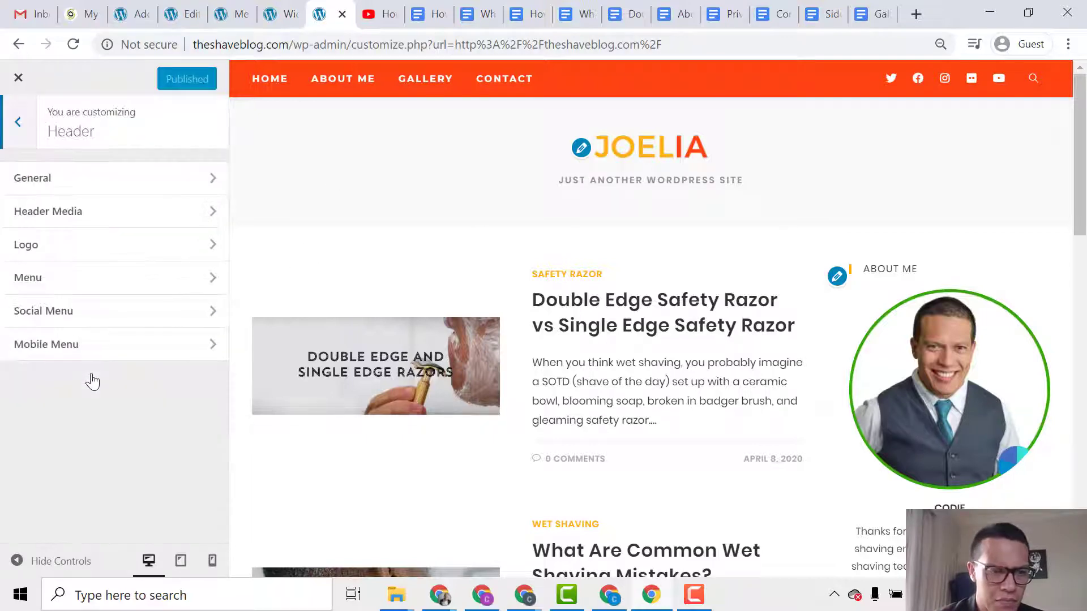
{"action": "left_click", "coordinate": [134, 245]}
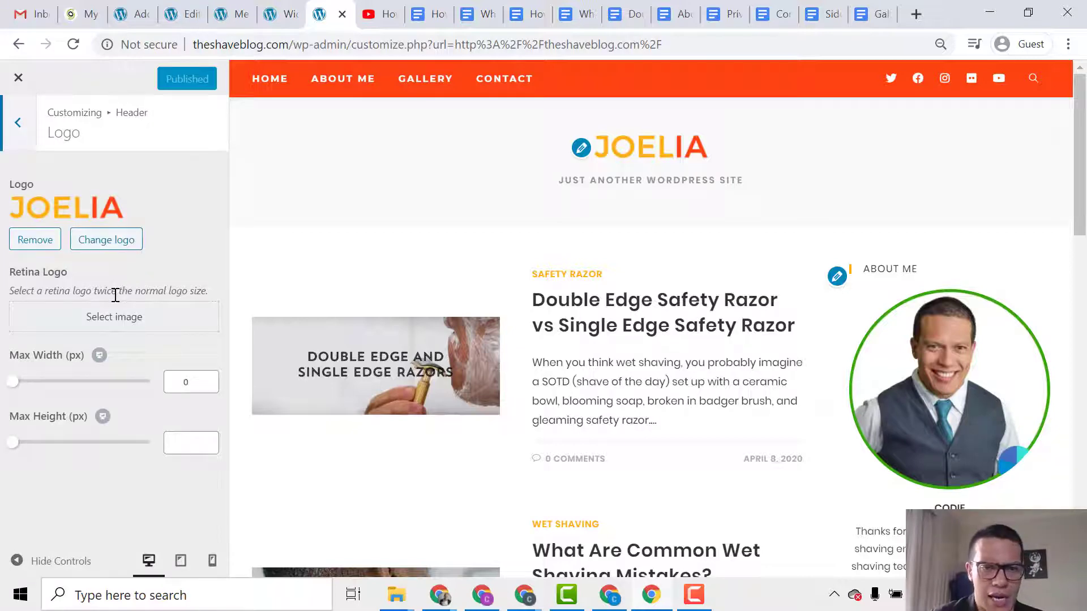
{"action": "left_click", "coordinate": [35, 240]}
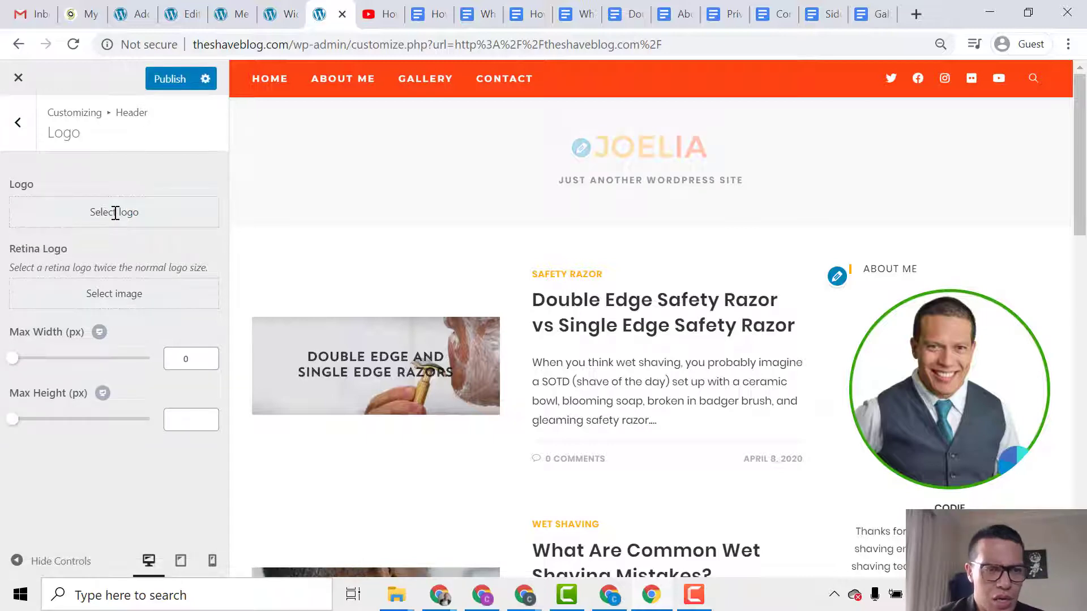
Upload The Shaving Blog Logo image as the uncropped site logo and reuse it as the retina logo.
{"action": "left_click", "coordinate": [116, 217]}
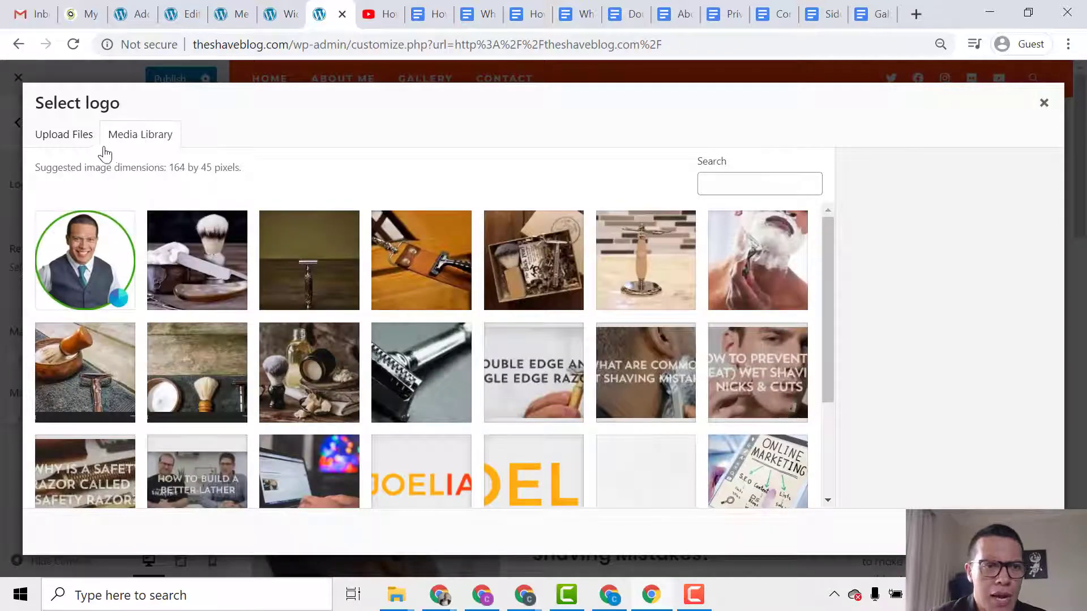
{"action": "left_click", "coordinate": [79, 141]}
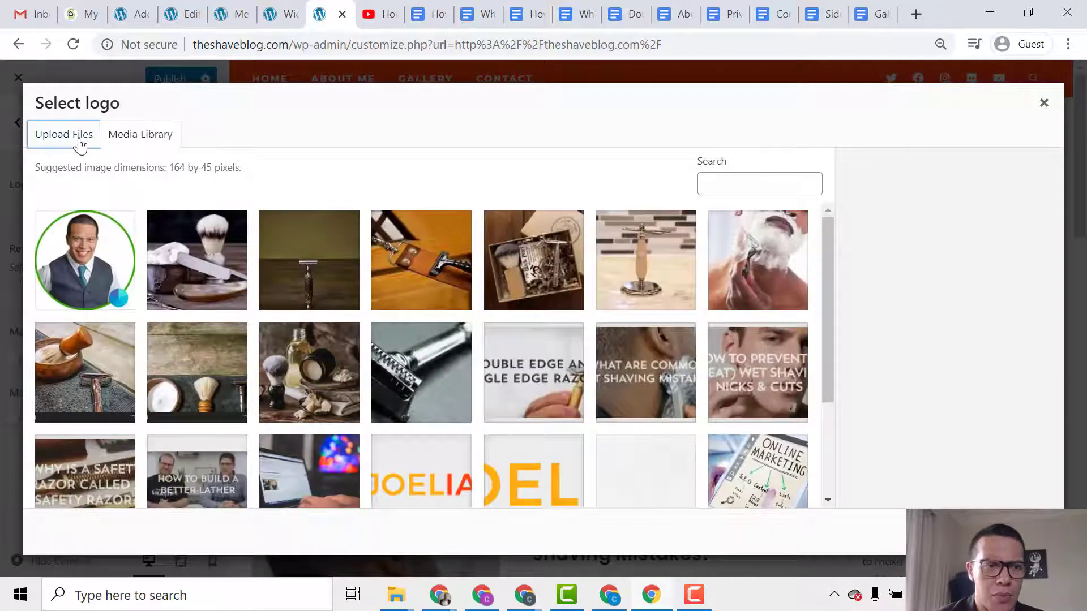
{"action": "left_click", "coordinate": [527, 339]}
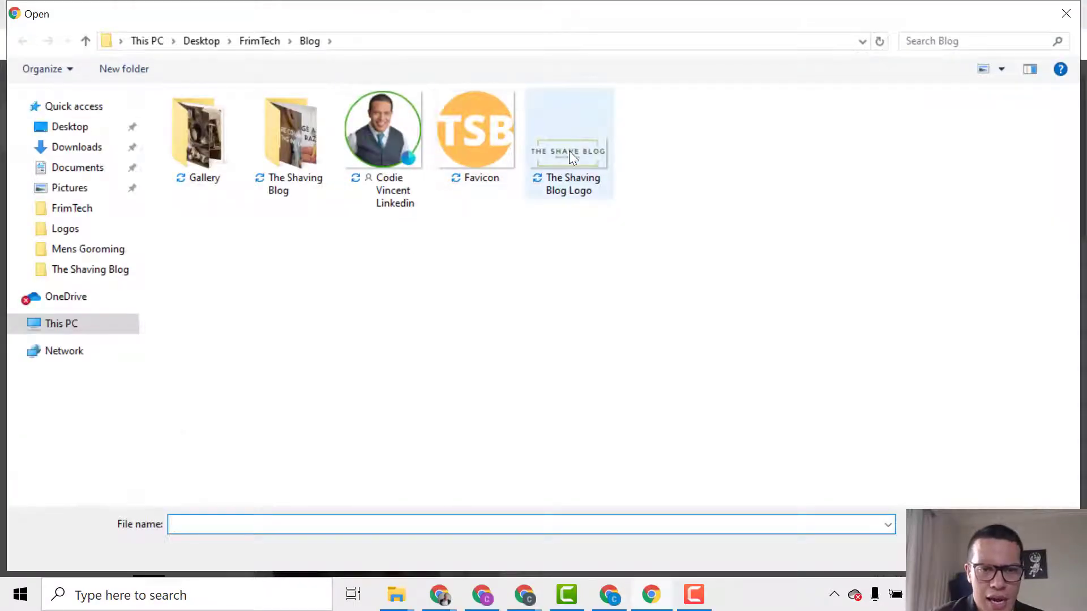
{"action": "double_click", "coordinate": [569, 150]}
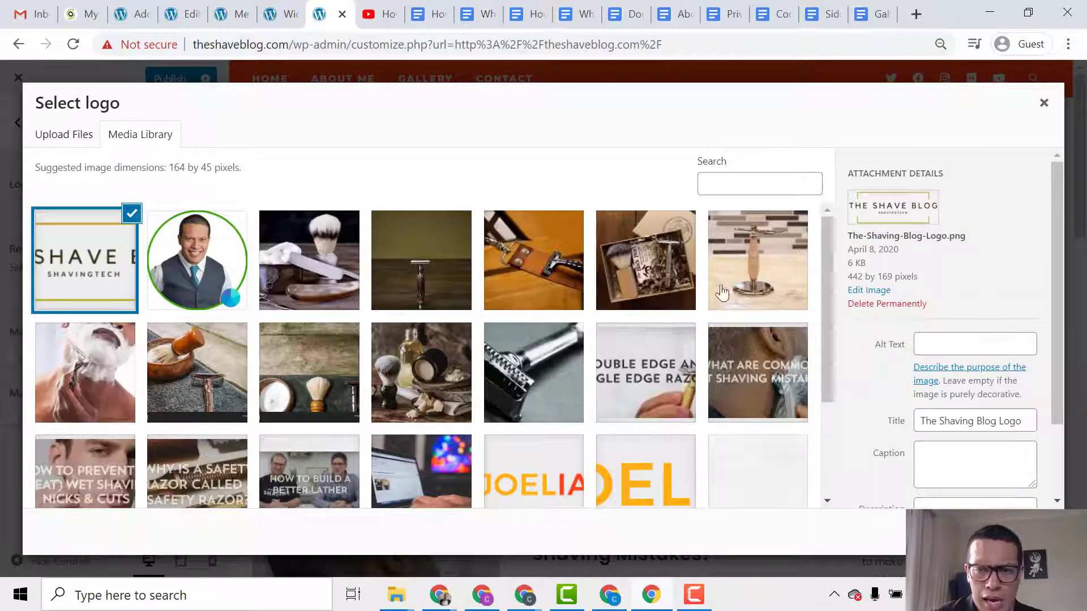
{"action": "left_click", "coordinate": [1029, 532]}
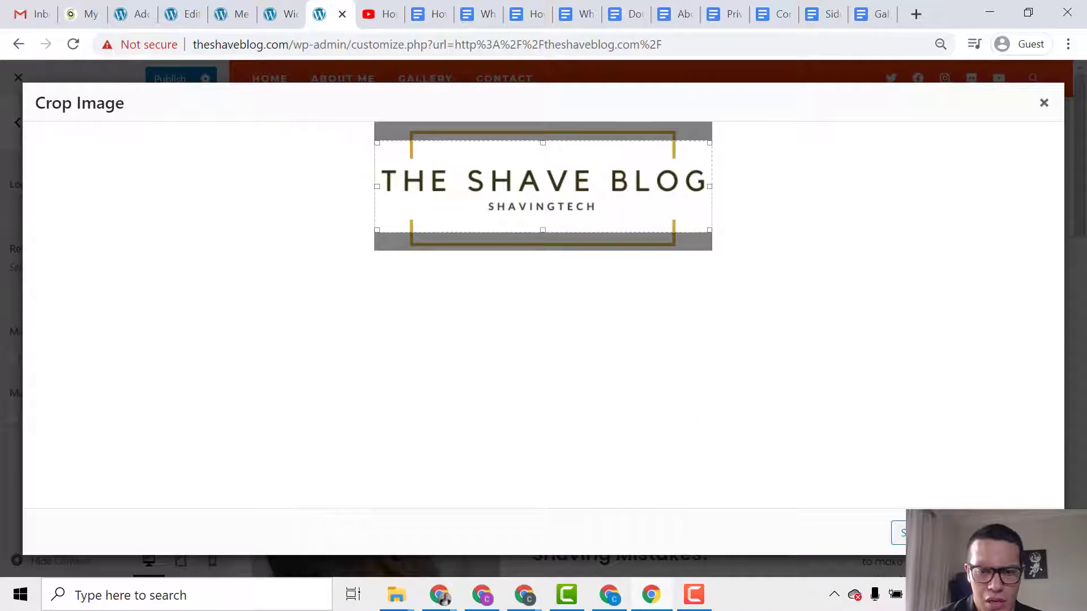
{"action": "left_click", "coordinate": [931, 532]}
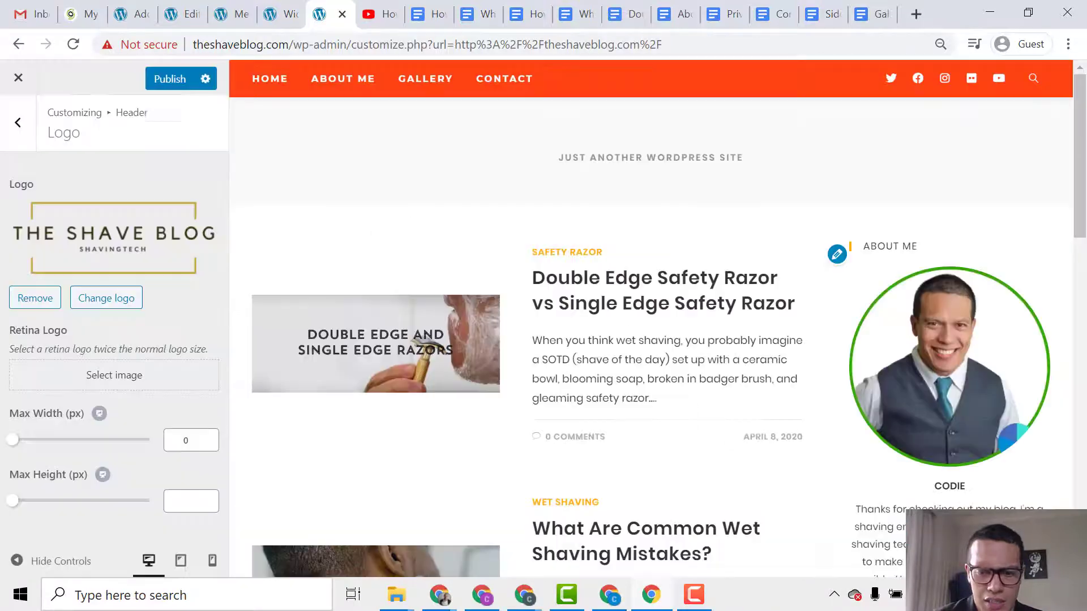
{"action": "left_click", "coordinate": [124, 373]}
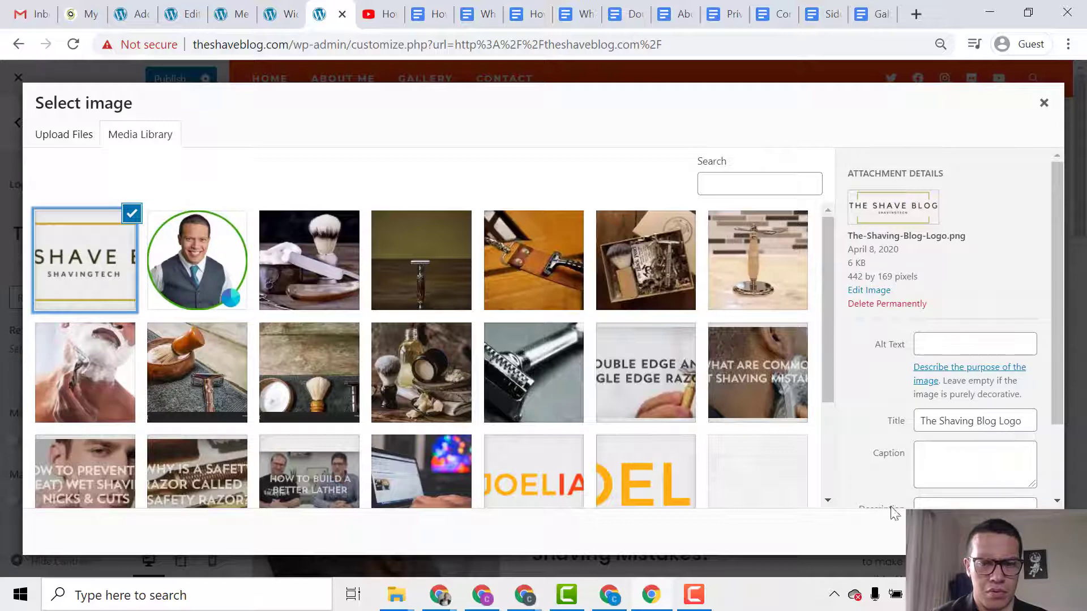
{"action": "left_click", "coordinate": [1016, 532]}
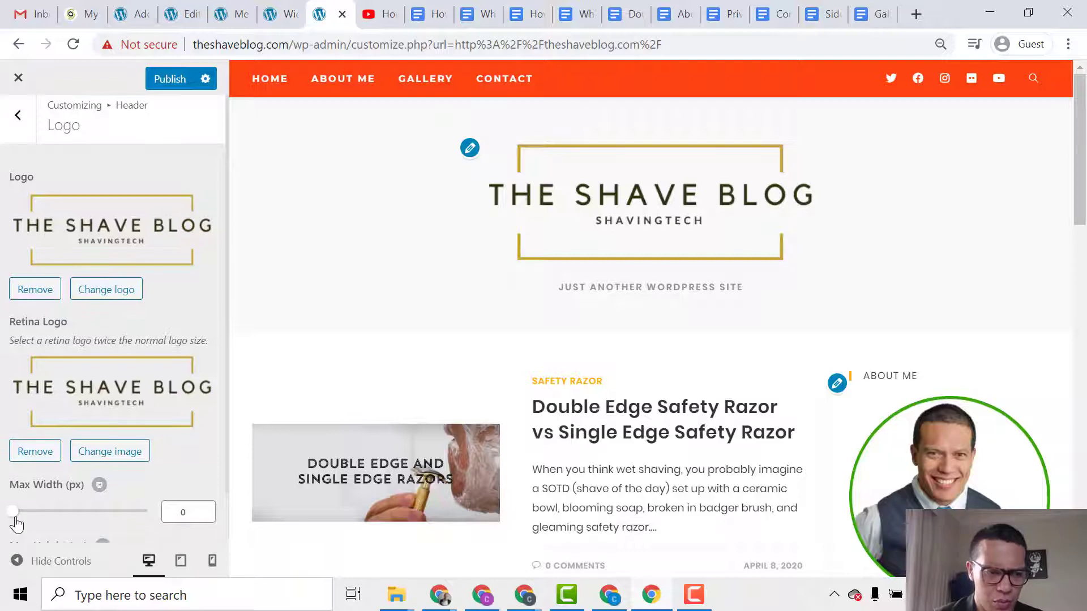
Set the header logo's Max Width to 198 px and publish the Customizer changes.
{"action": "left_click_drag", "start_coordinate": [14, 518], "coordinate": [71, 519]}
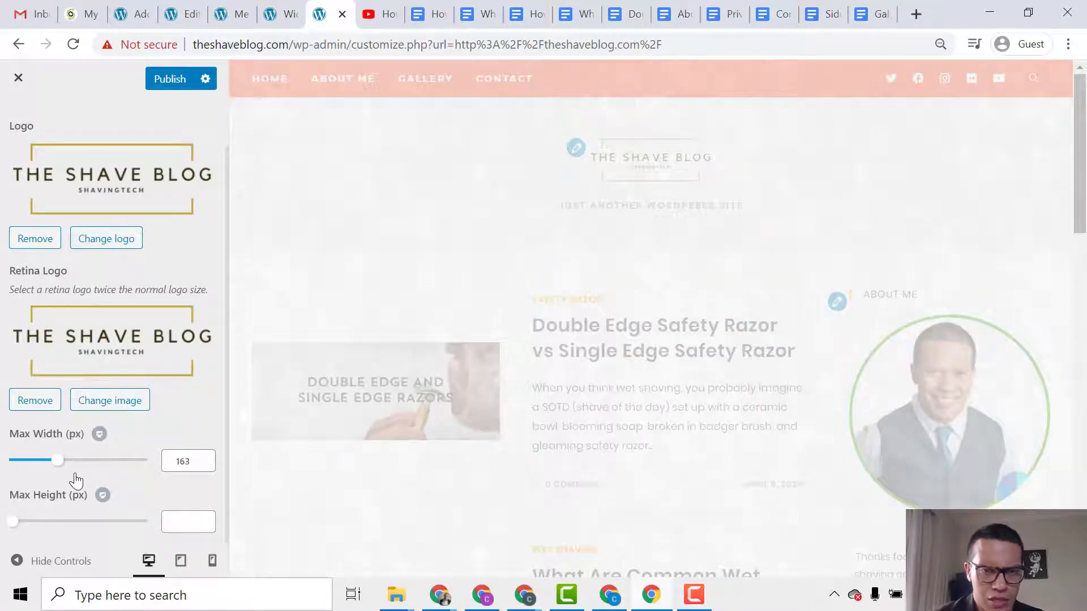
{"action": "mouse_move", "coordinate": [58, 460]}
{"action": "left_mouse_down"}
{"action": "mouse_move", "coordinate": [83, 462]}
{"action": "mouse_move", "coordinate": [66, 469]}
{"action": "left_mouse_up"}
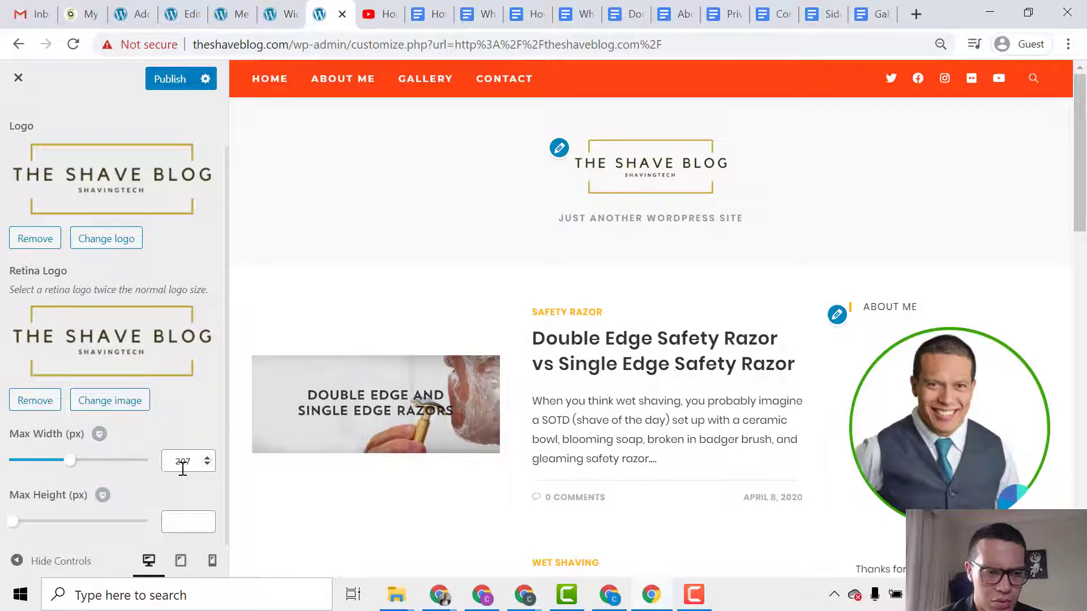
{"action": "left_click", "coordinate": [202, 466]}
{"action": "left_click", "coordinate": [207, 464]}
{"action": "left_click", "coordinate": [207, 464]}
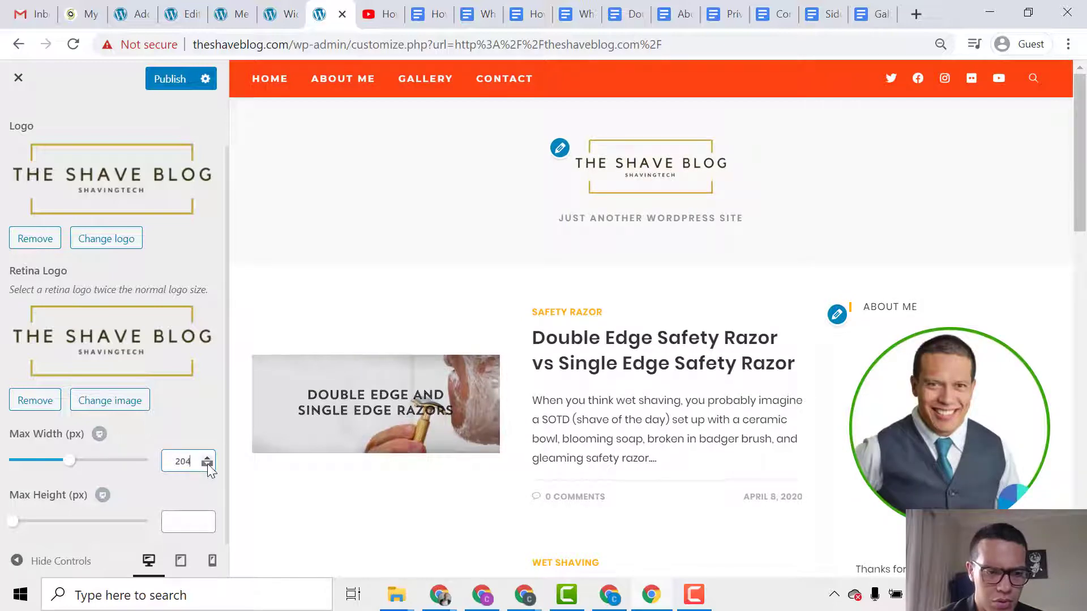
{"action": "left_click", "coordinate": [207, 465]}
{"action": "left_click", "coordinate": [207, 464]}
{"action": "left_click", "coordinate": [207, 464]}
{"action": "left_click", "coordinate": [207, 464]}
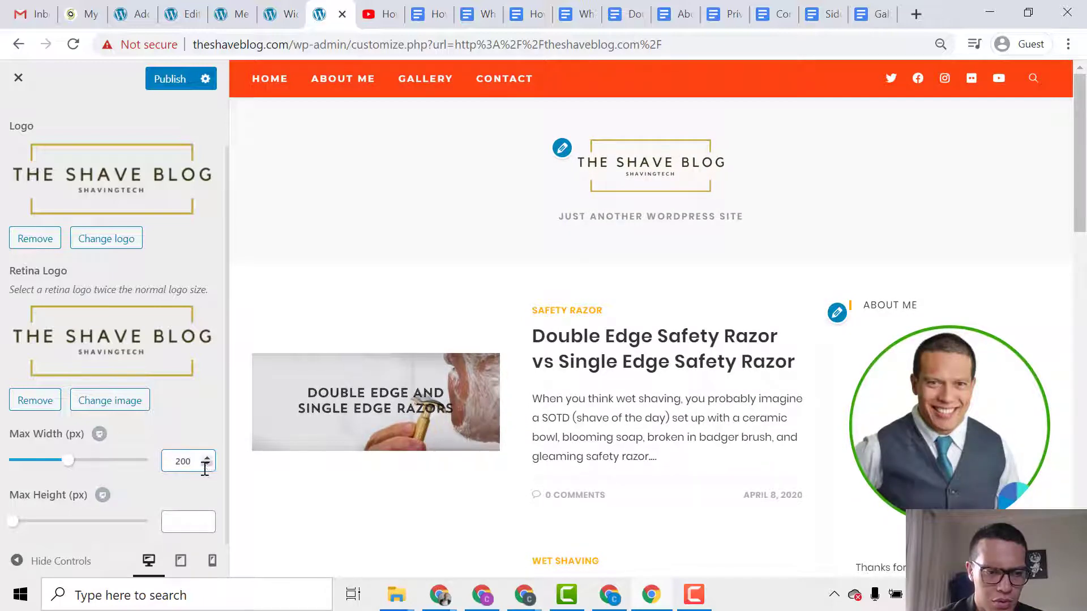
{"action": "scroll", "coordinate": [186, 455], "scroll_direction": "down", "scroll_amount": 2}
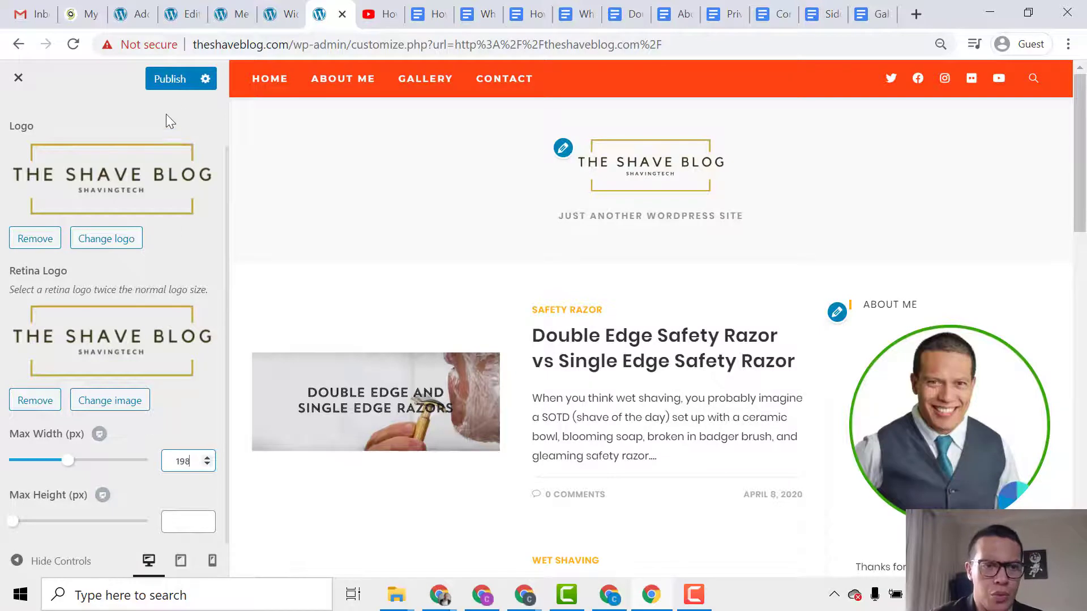
{"action": "left_click", "coordinate": [161, 79]}
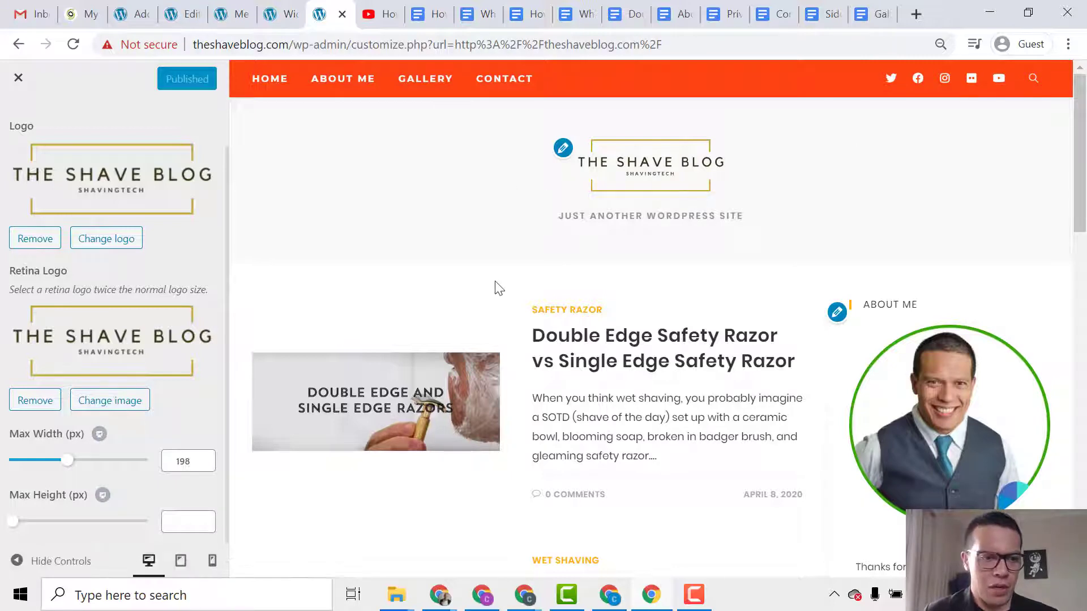
{"action": "scroll", "coordinate": [96, 336], "scroll_direction": "up", "scroll_amount": 1}
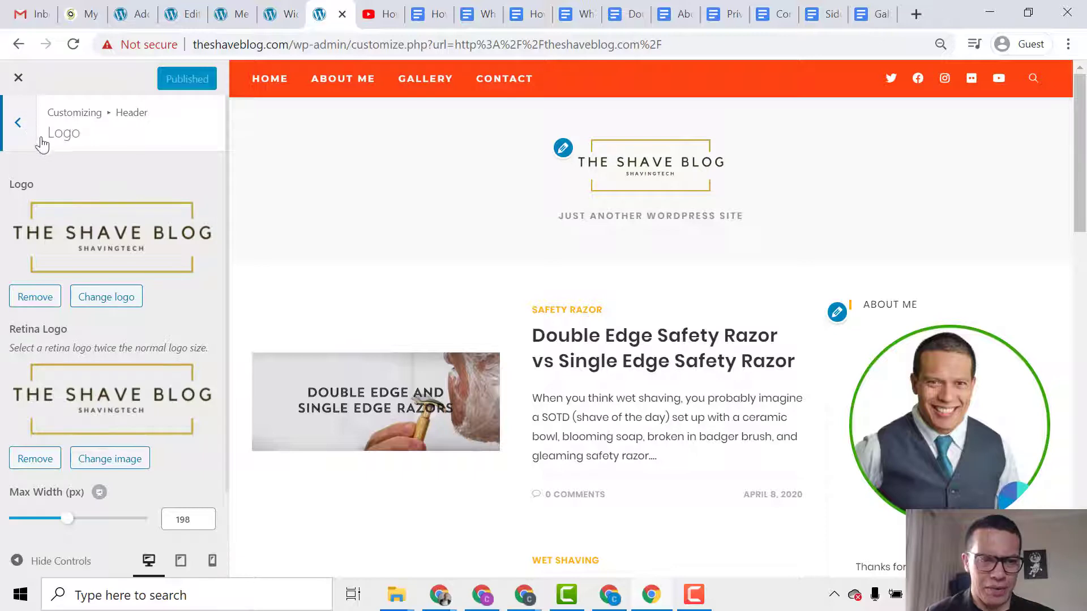
In Site Identity, replace the site title with 'The Shave Blog' copied from the notes document.
{"action": "key", "text": "Escape"}
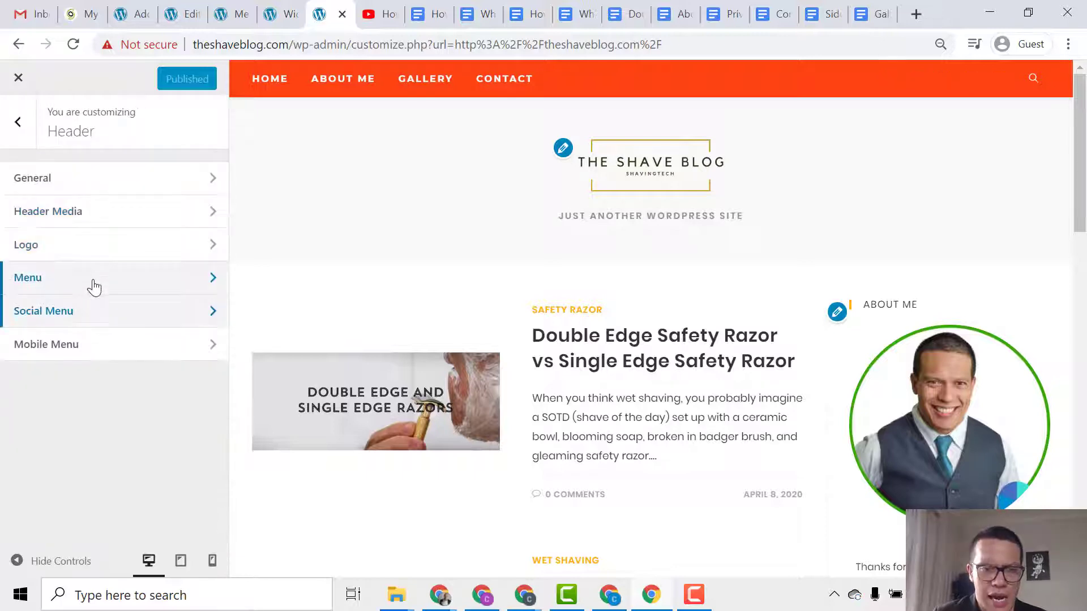
{"action": "left_click", "coordinate": [27, 139]}
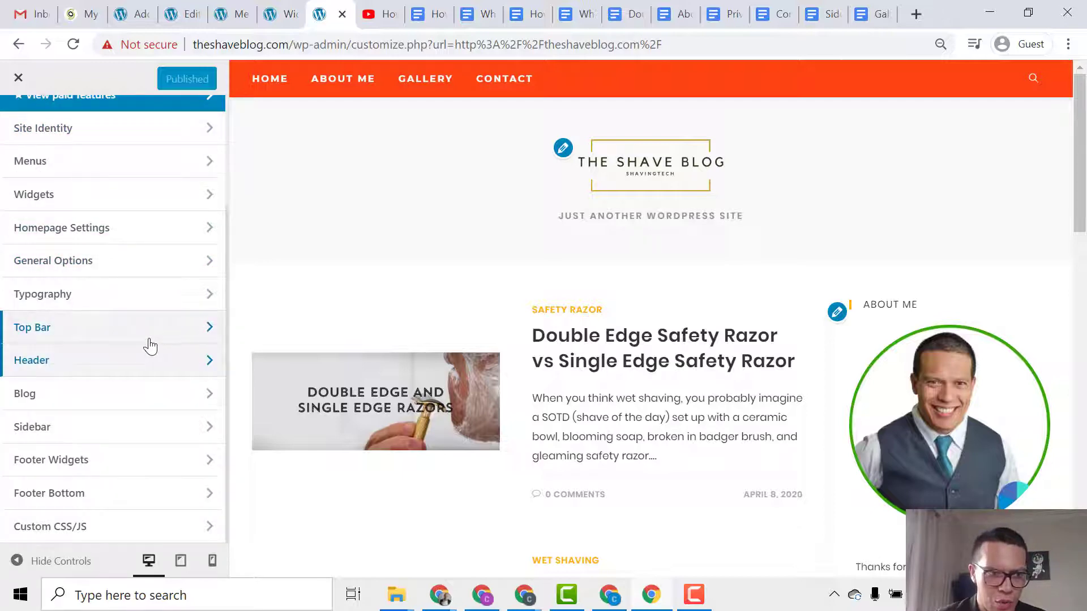
{"action": "scroll", "coordinate": [149, 345], "scroll_direction": "up", "scroll_amount": 3}
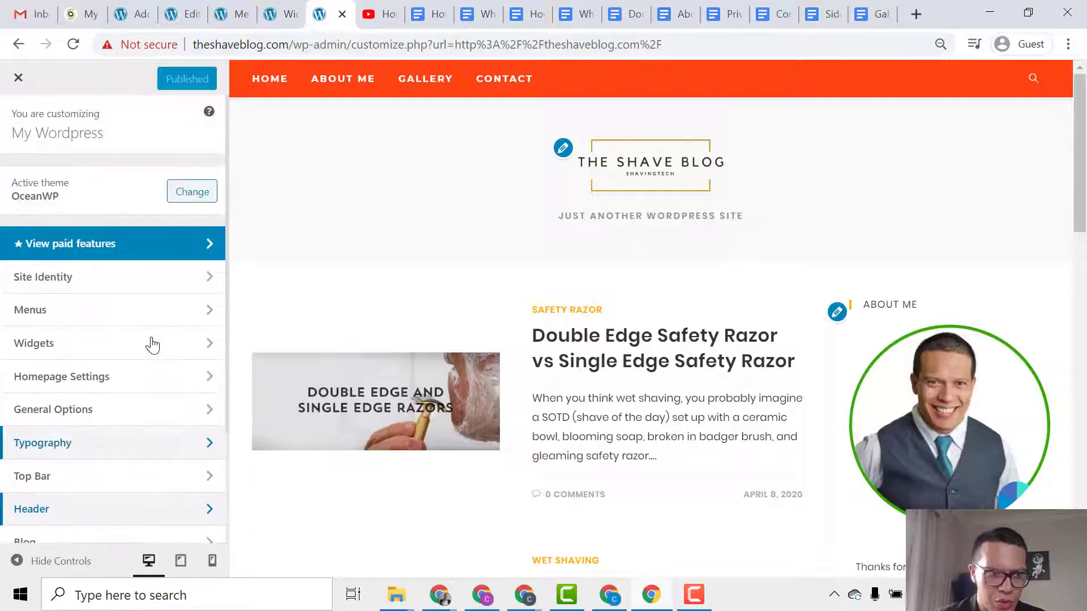
{"action": "left_click", "coordinate": [127, 287]}
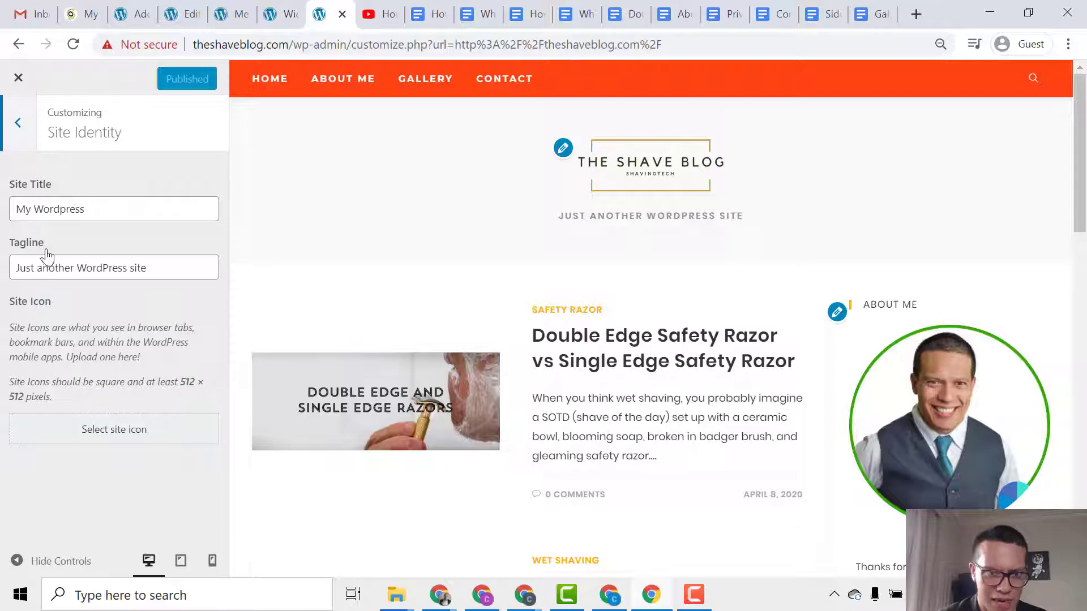
{"action": "left_click", "coordinate": [807, 6]}
{"action": "mouse_move", "coordinate": [486, 257]}
{"action": "left_mouse_down"}
{"action": "mouse_move", "coordinate": [392, 258]}
{"action": "mouse_move", "coordinate": [491, 259]}
{"action": "left_mouse_up"}
{"action": "key", "text": "ctrl+c"}
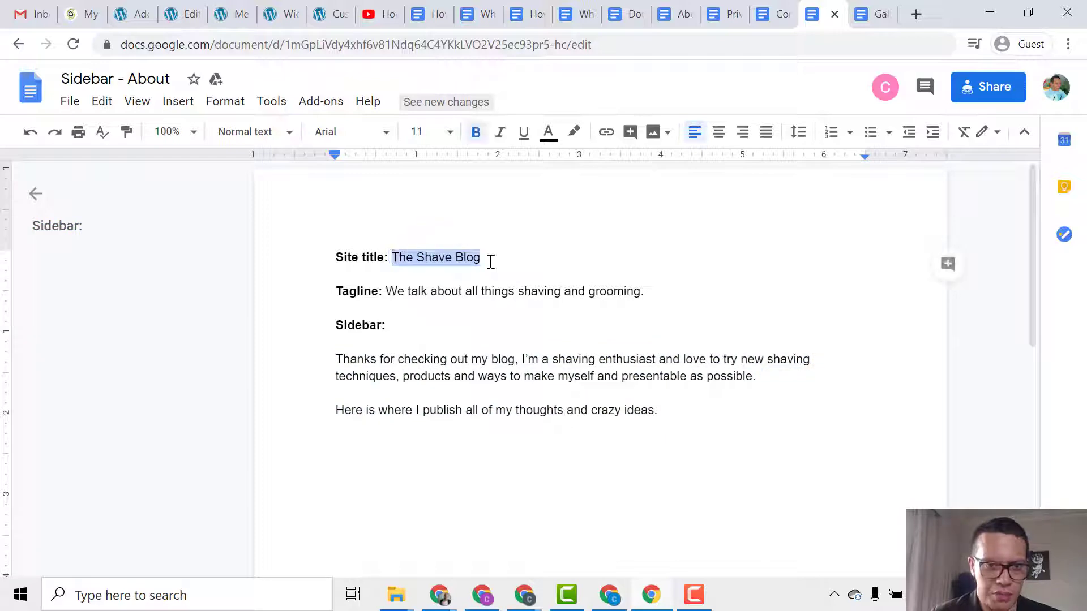
{"action": "left_click", "coordinate": [283, 14]}
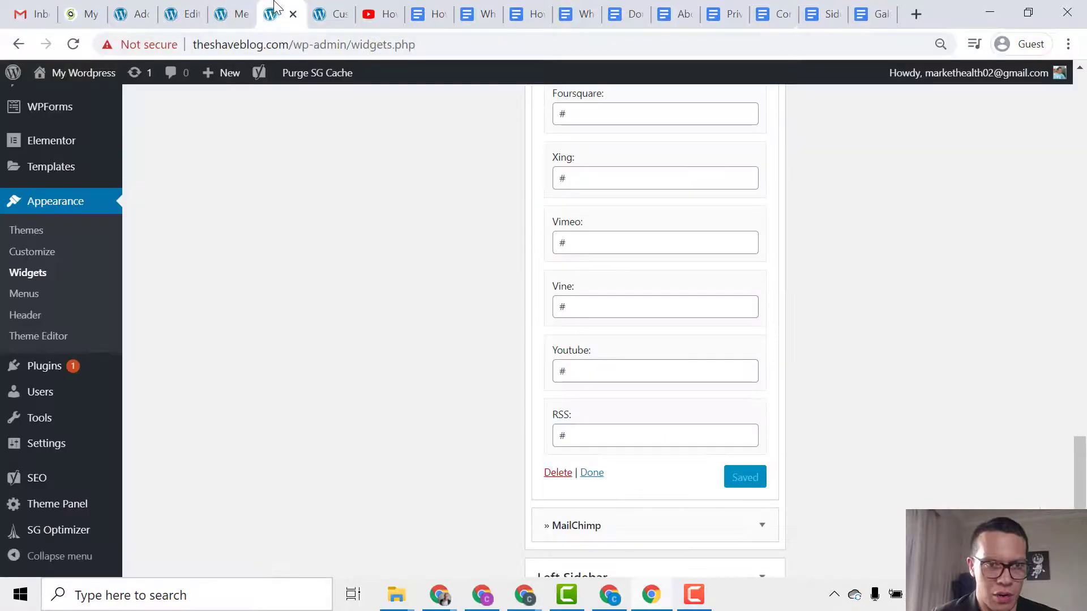
{"action": "left_click", "coordinate": [329, 13]}
{"action": "double_click", "coordinate": [128, 202]}
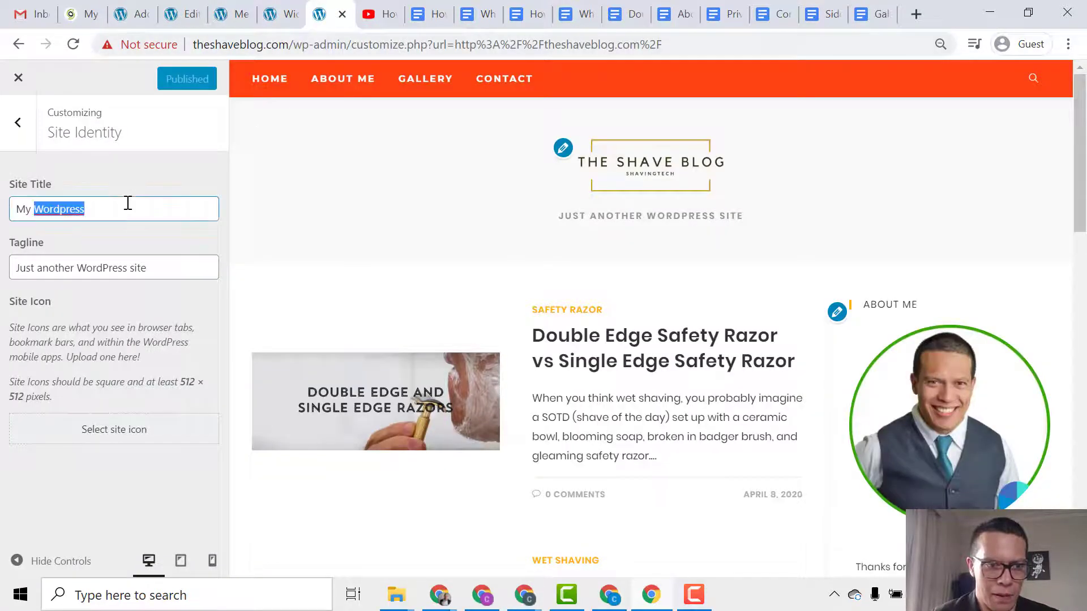
{"action": "triple_click", "coordinate": [128, 202]}
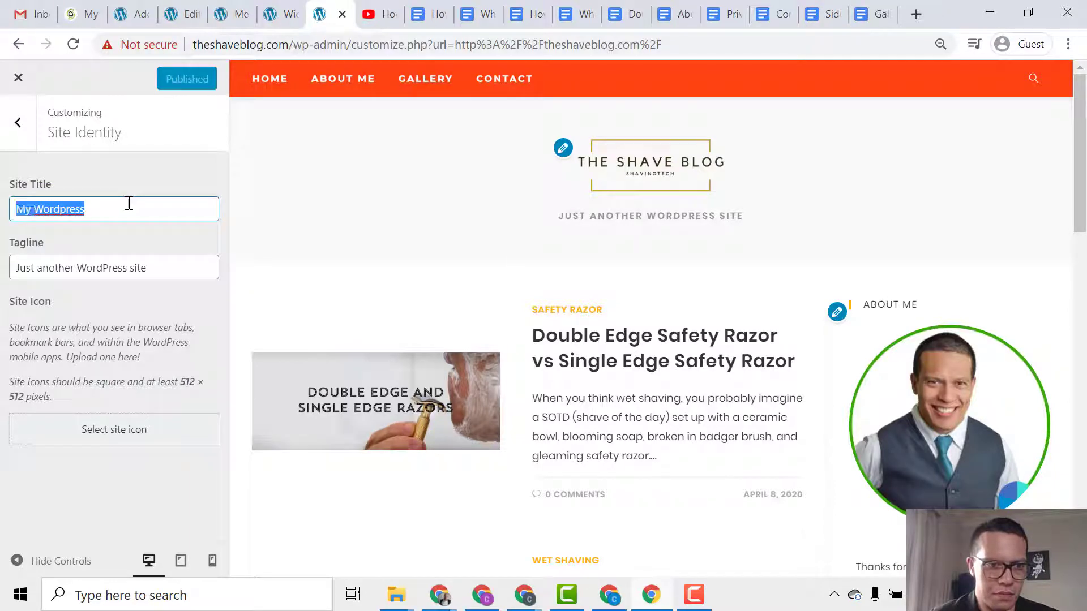
{"action": "key", "text": "ctrl+v"}
Replace the tagline with 'We talk about all things shaving and grooming.' copied from the notes.
{"action": "left_click", "coordinate": [872, 13]}
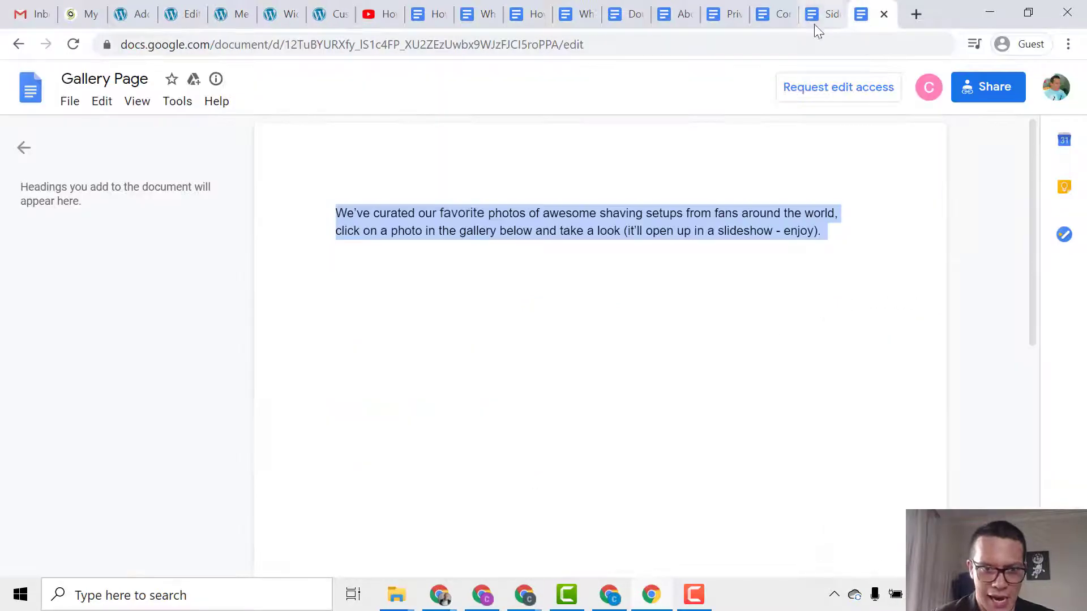
{"action": "left_click", "coordinate": [781, 12]}
{"action": "left_click", "coordinate": [818, 13]}
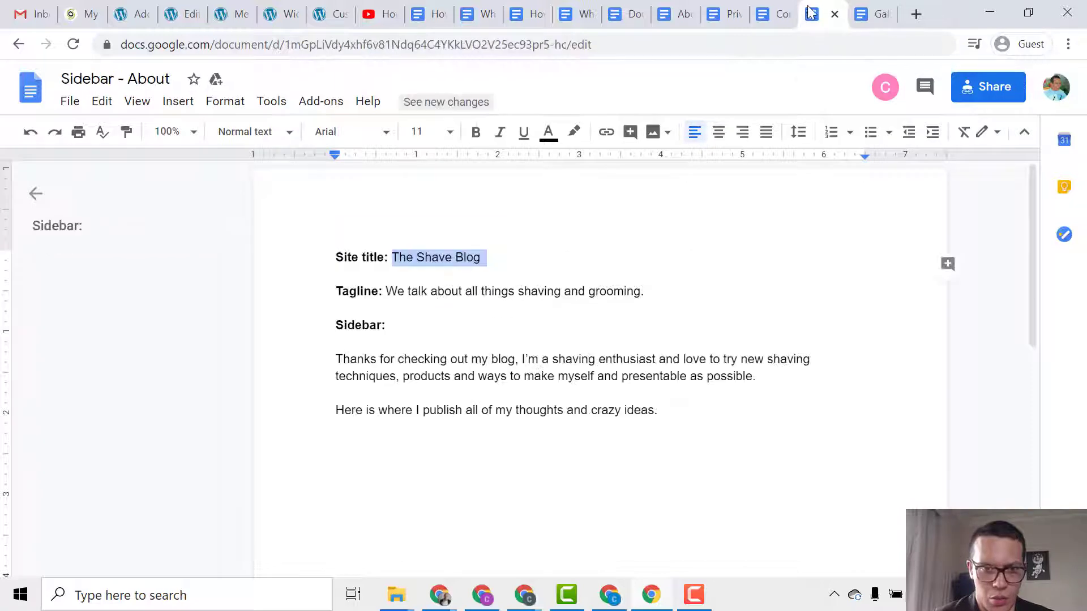
{"action": "mouse_move", "coordinate": [390, 291]}
{"action": "left_mouse_down"}
{"action": "mouse_move", "coordinate": [652, 299]}
{"action": "mouse_move", "coordinate": [383, 293]}
{"action": "left_mouse_up"}
{"action": "key", "text": "ctrl+c"}
{"action": "left_click", "coordinate": [648, 297]}
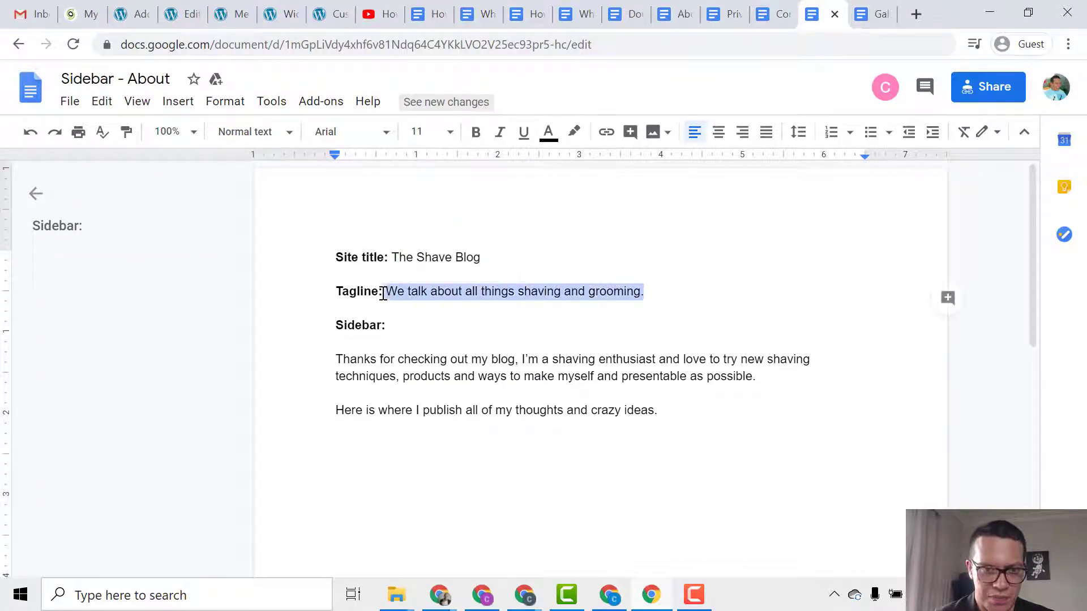
{"action": "left_click", "coordinate": [279, 16]}
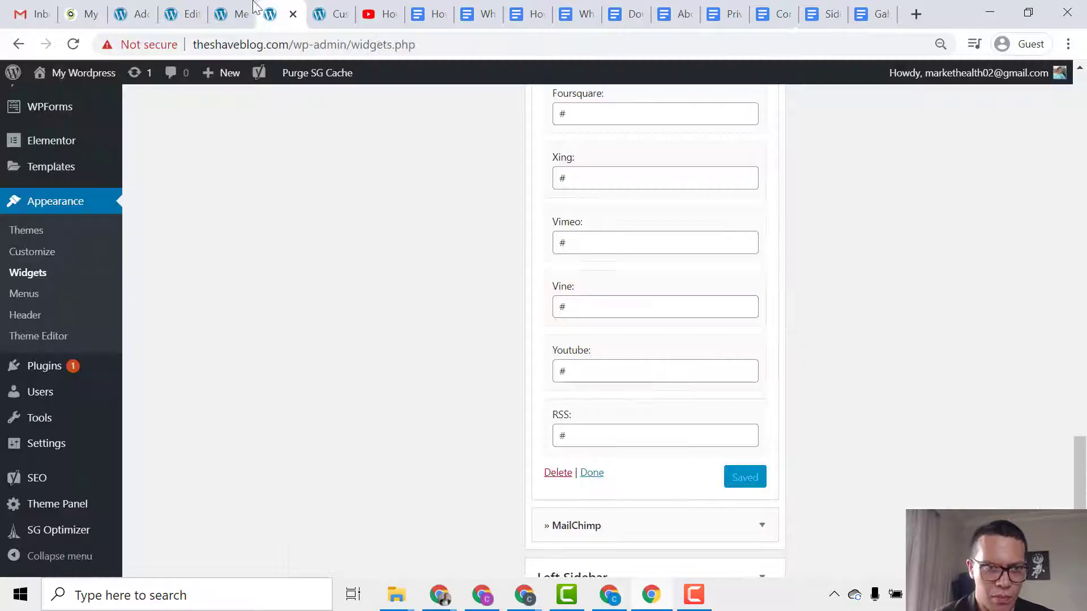
{"action": "left_click", "coordinate": [223, 15]}
{"action": "left_click", "coordinate": [325, 16]}
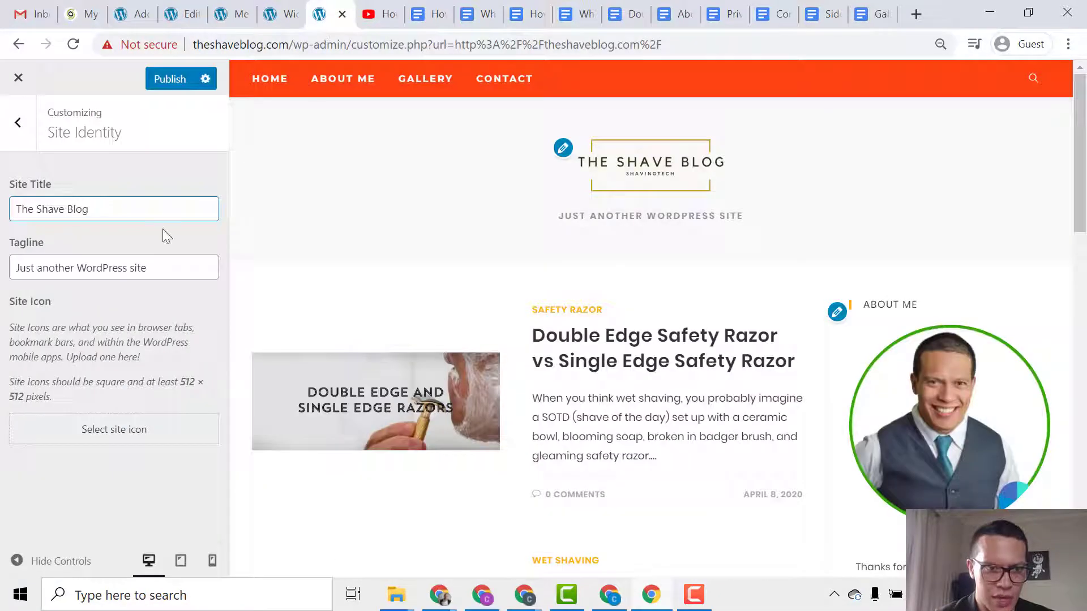
{"action": "triple_click", "coordinate": [159, 266]}
{"action": "key", "text": "ctrl+v"}
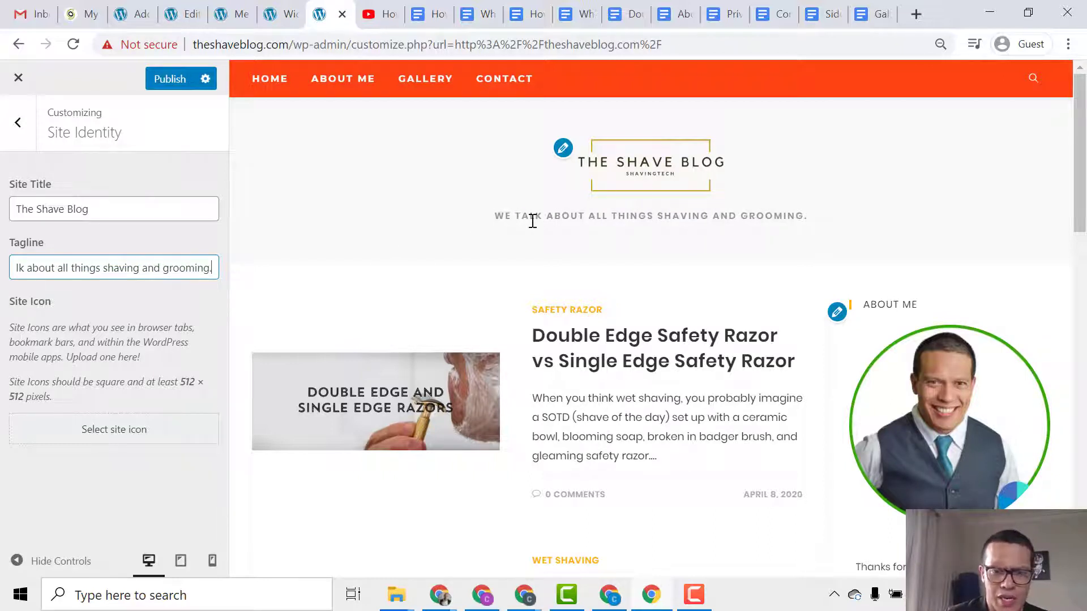
Clear the Tagline field and paste in 'We talk about all things shaving and grooming.'.
{"action": "triple_click", "coordinate": [165, 269]}
{"action": "key", "text": "ctrl+c"}
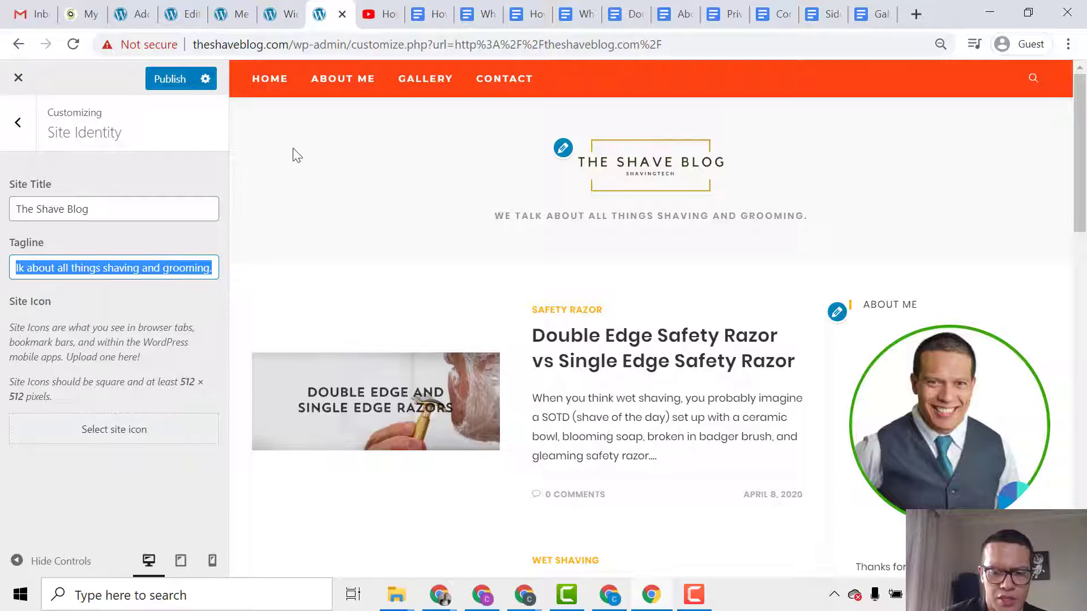
{"action": "key", "text": "BackSpace"}
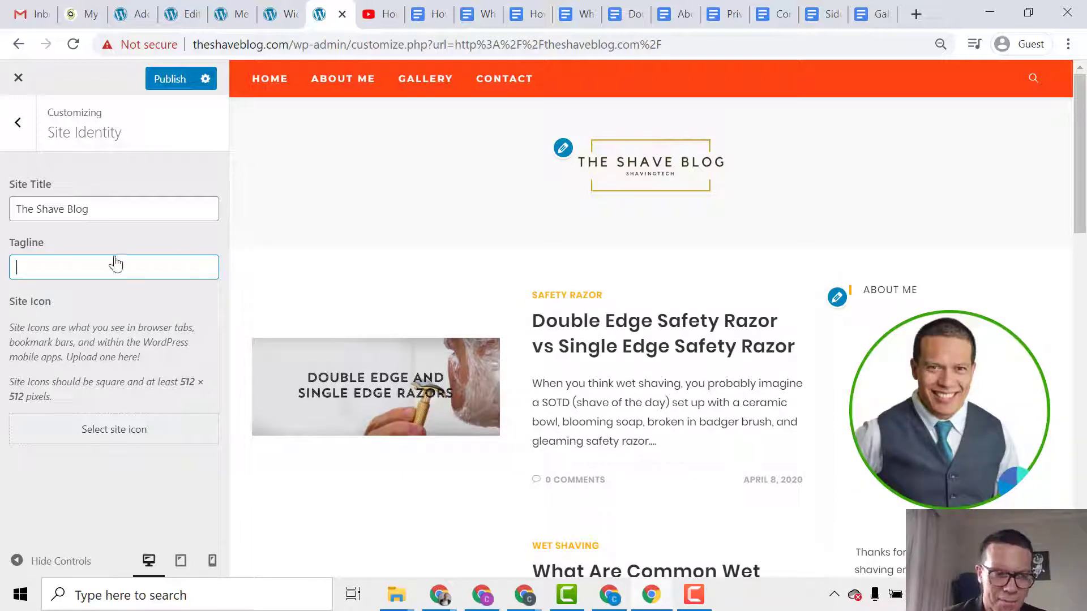
{"action": "right_click", "coordinate": [99, 264]}
{"action": "left_click", "coordinate": [149, 396]}
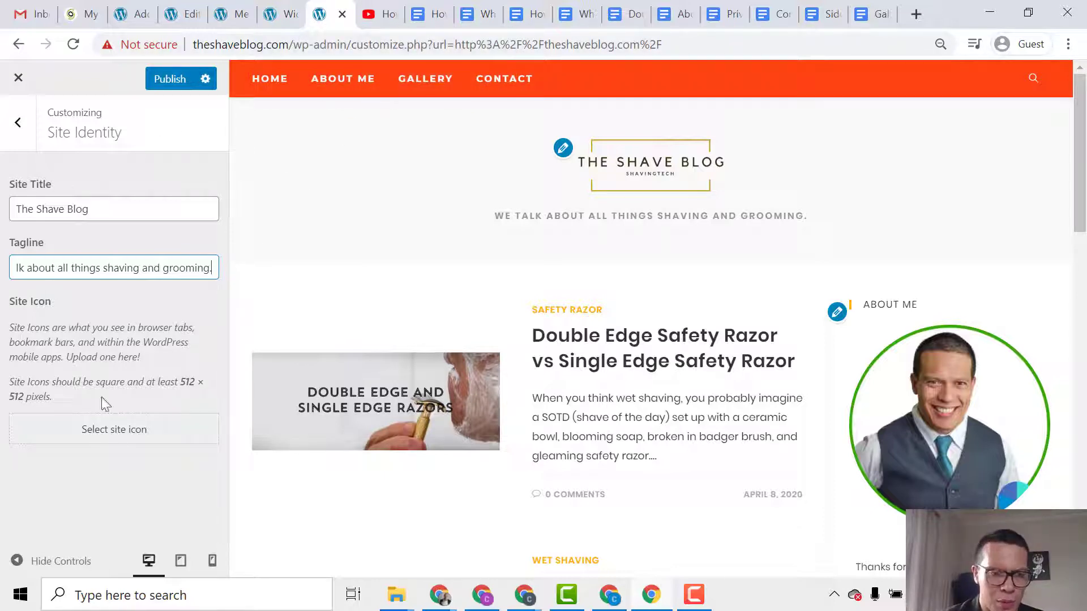
Upload Favicon.png from the Blog folder and set it as the site icon.
{"action": "left_click", "coordinate": [113, 429]}
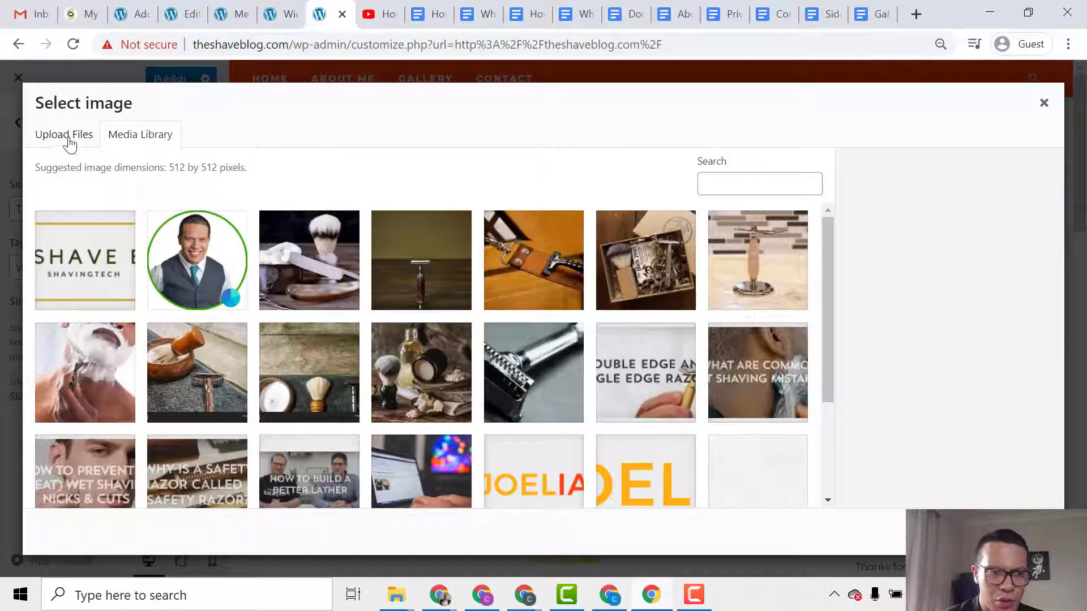
{"action": "left_click", "coordinate": [78, 148]}
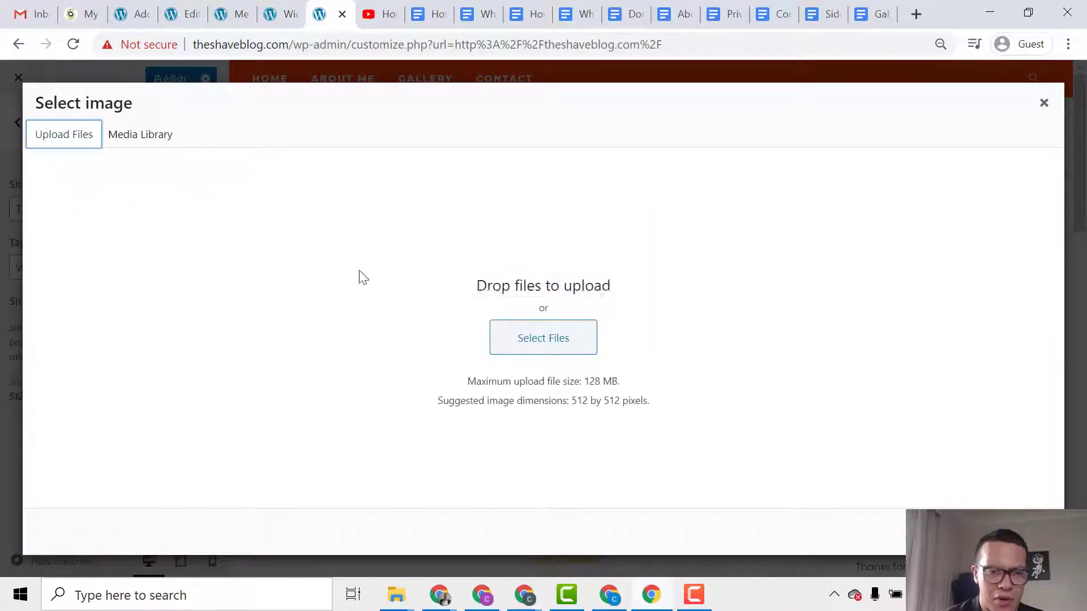
{"action": "left_click", "coordinate": [552, 344]}
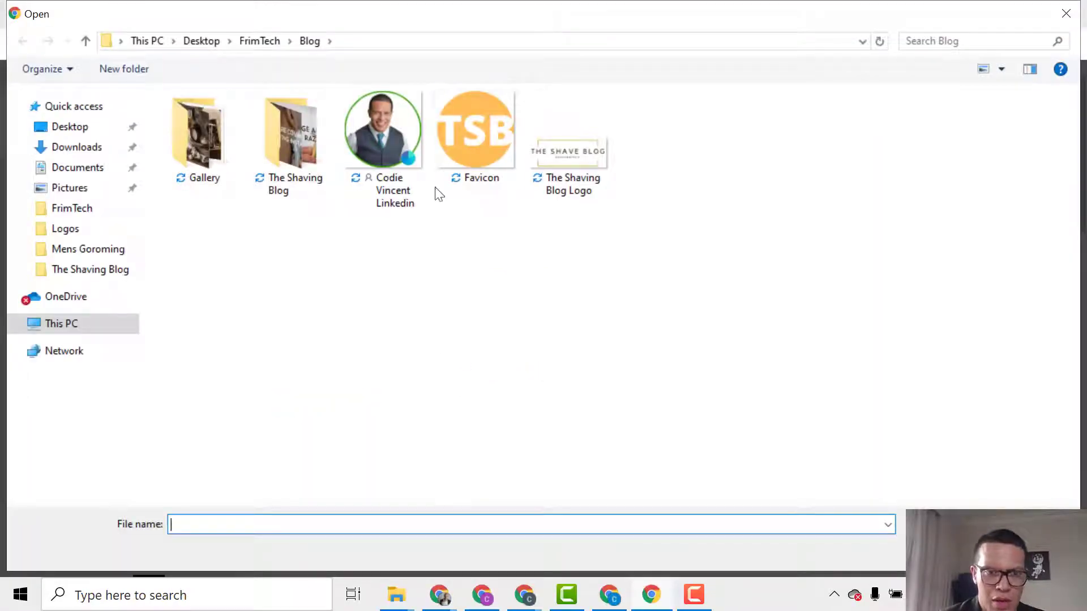
{"action": "double_click", "coordinate": [450, 158]}
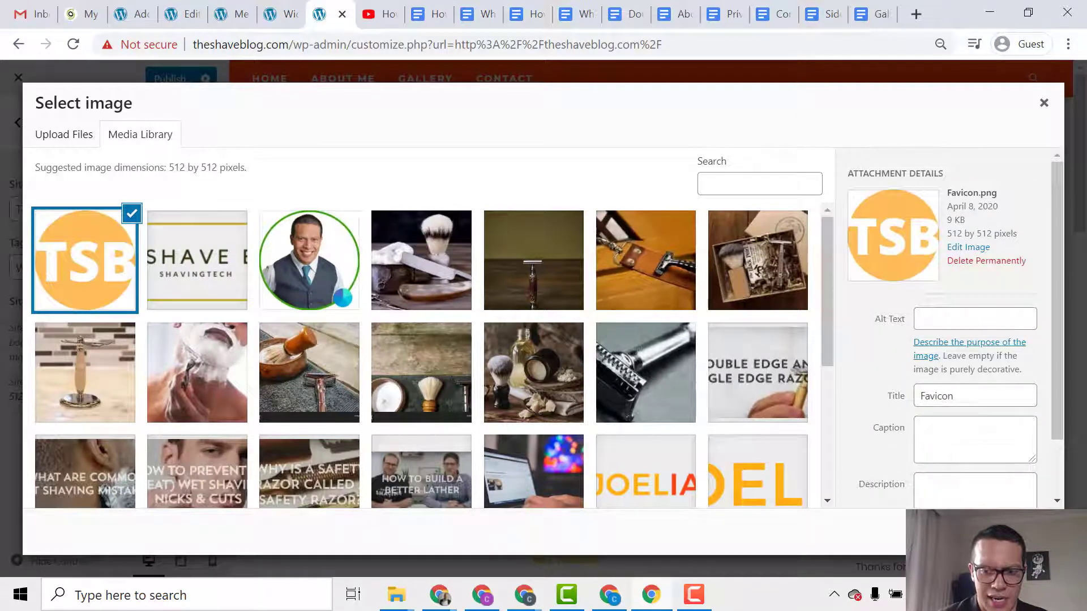
{"action": "left_click", "coordinate": [1029, 532]}
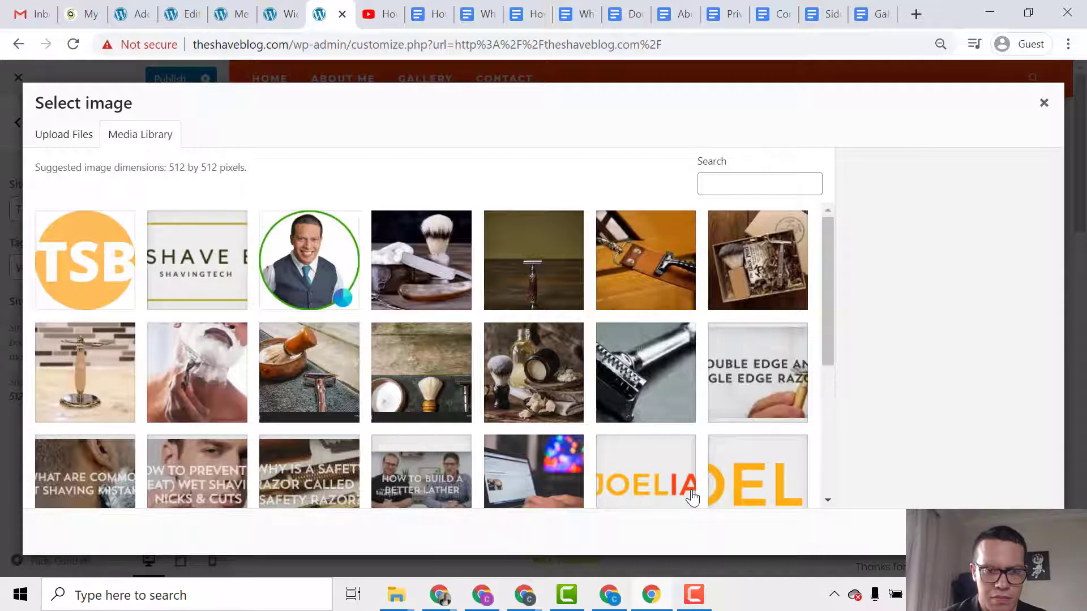
{"action": "left_click", "coordinate": [83, 278]}
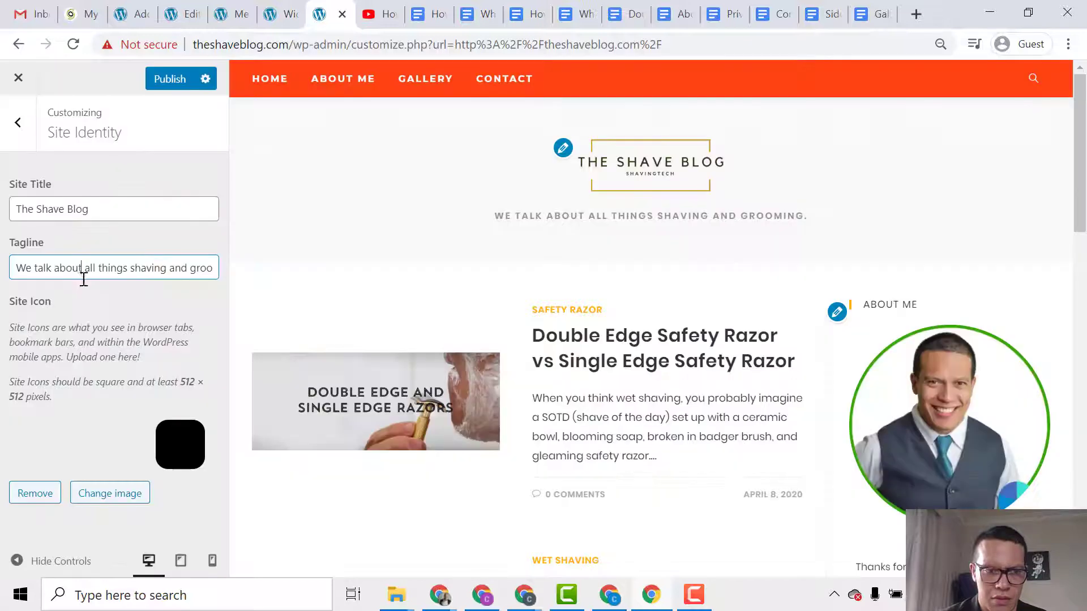
Finish the tagline edit and publish the Site Identity changes.
{"action": "left_click", "coordinate": [188, 339]}
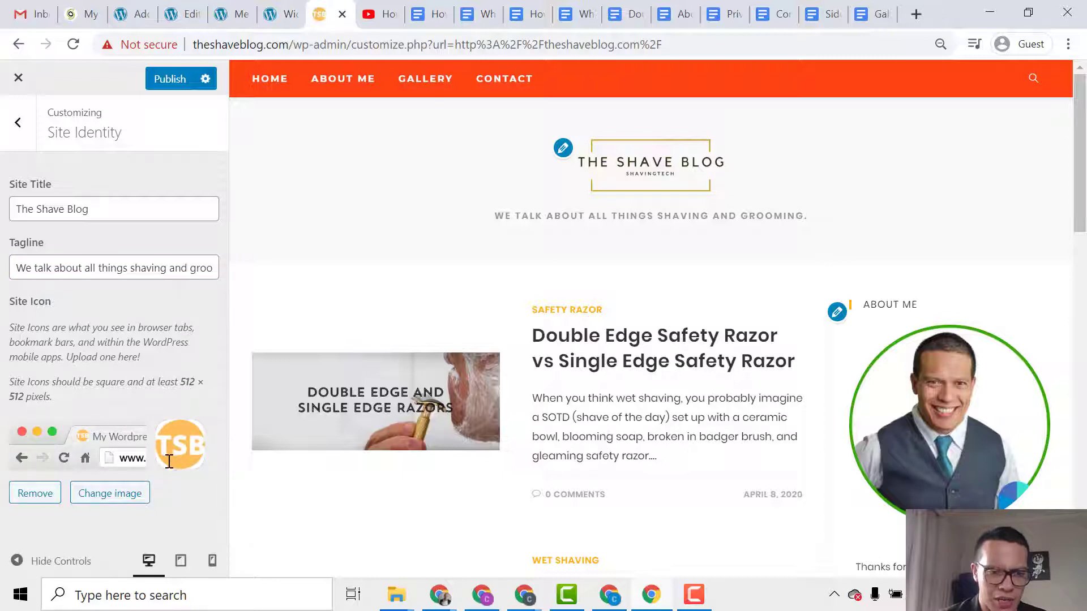
{"action": "left_click", "coordinate": [173, 80]}
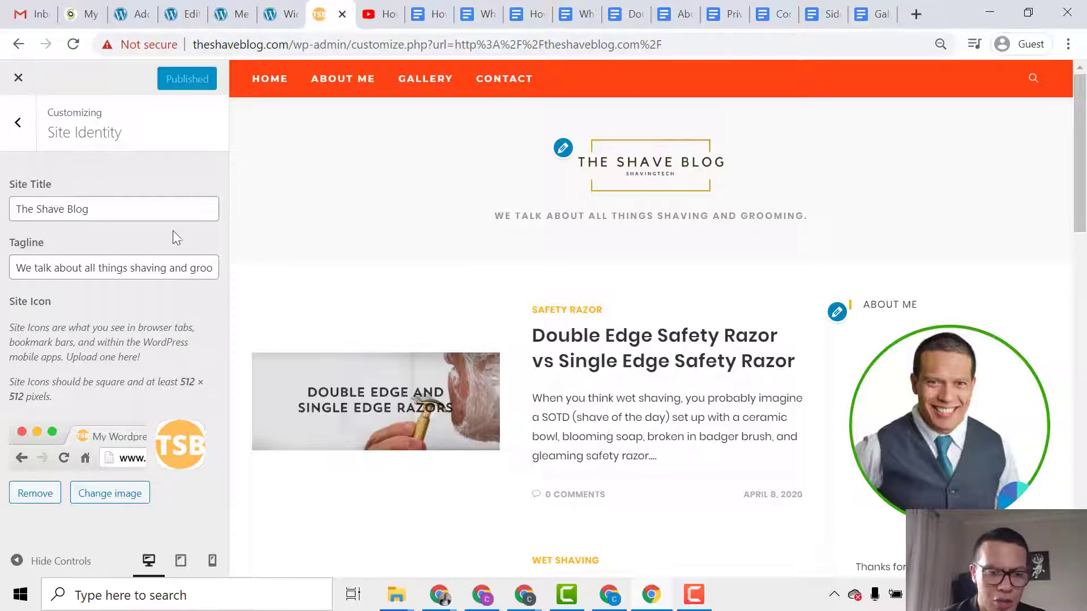
Open the 'Double Edge Safety Razor vs Single Edge Safety Razor' post in the preview and scroll through it.
{"action": "scroll", "coordinate": [379, 306], "scroll_direction": "down", "scroll_amount": 15}
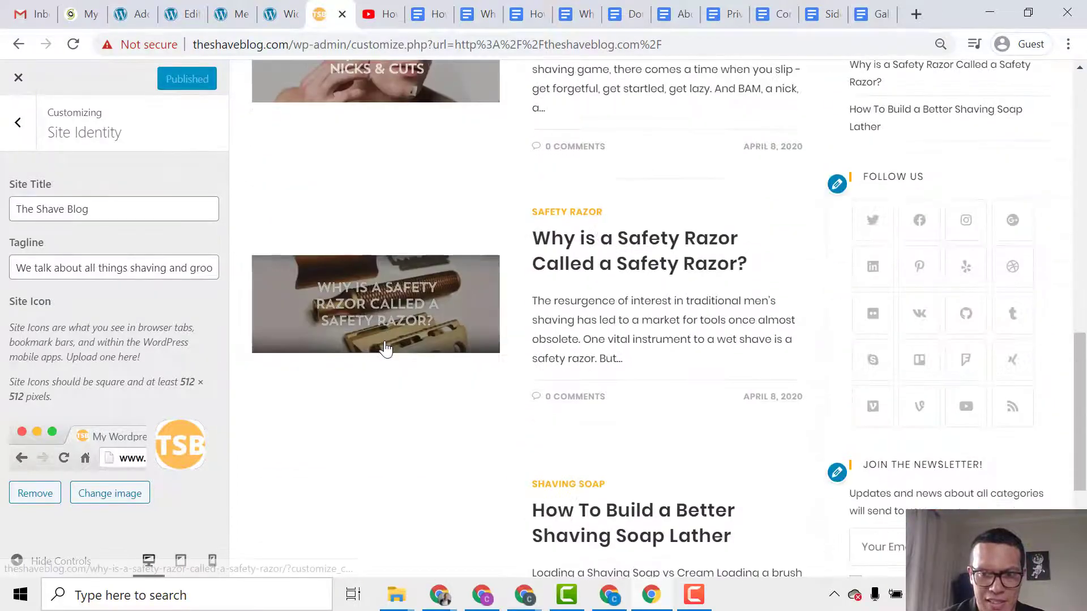
{"action": "scroll", "coordinate": [386, 348], "scroll_direction": "down", "scroll_amount": 4}
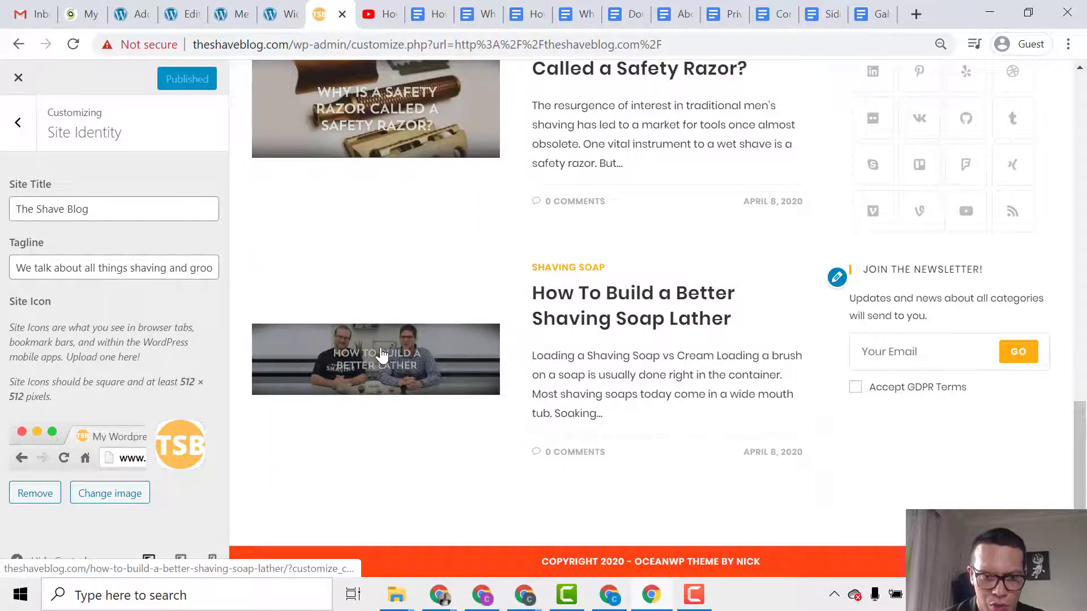
{"action": "scroll", "coordinate": [381, 353], "scroll_direction": "up", "scroll_amount": 6}
{"action": "scroll", "coordinate": [493, 368], "scroll_direction": "down", "scroll_amount": 6}
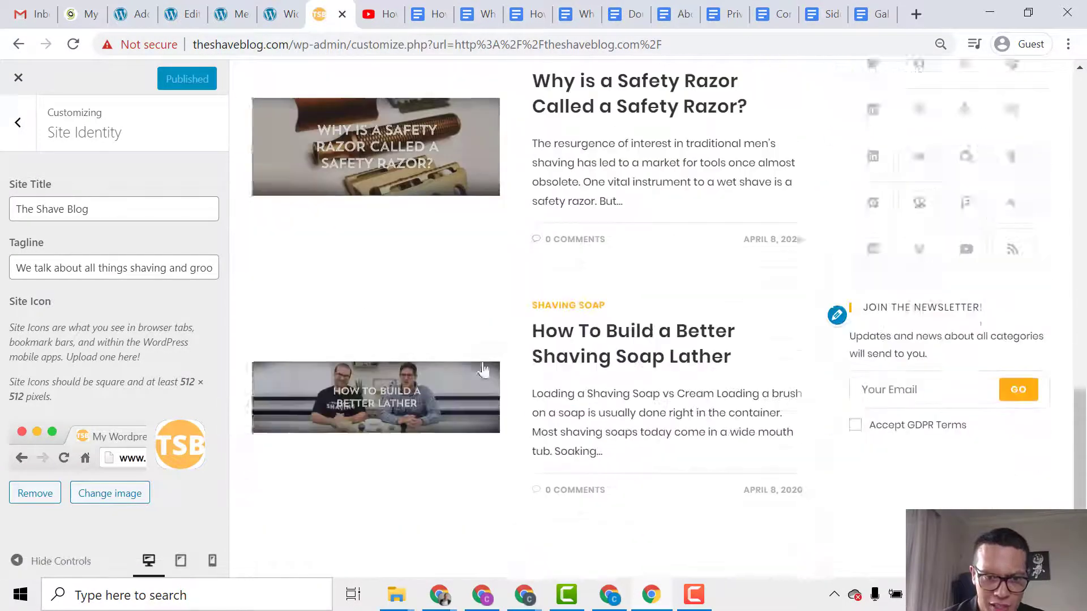
{"action": "scroll", "coordinate": [461, 383], "scroll_direction": "down", "scroll_amount": 2}
{"action": "scroll", "coordinate": [461, 383], "scroll_direction": "up", "scroll_amount": 18}
{"action": "scroll", "coordinate": [548, 291], "scroll_direction": "down", "scroll_amount": 2}
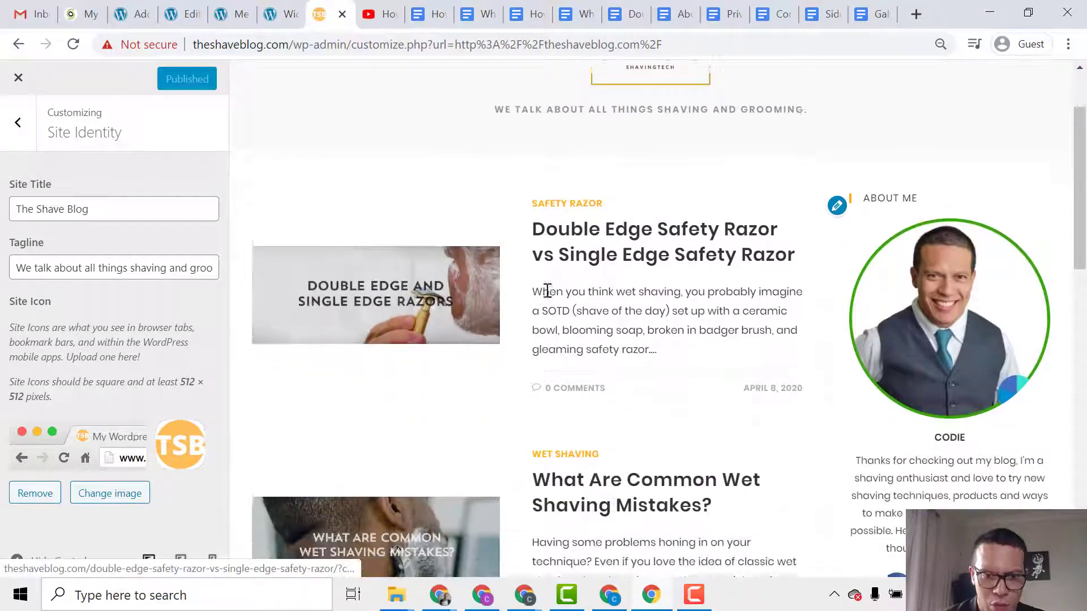
{"action": "left_click", "coordinate": [546, 386]}
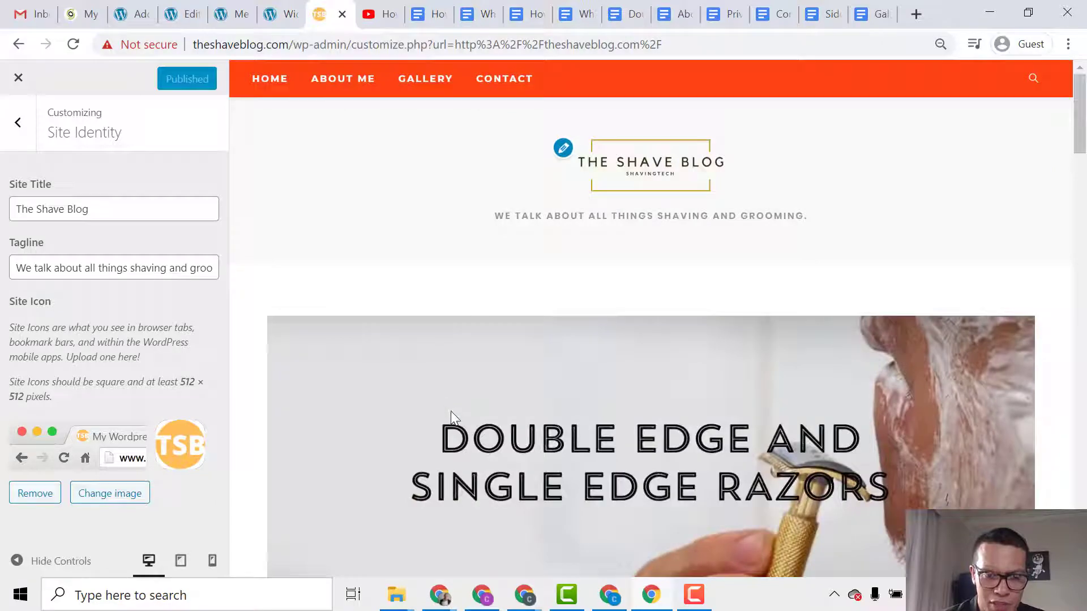
{"action": "scroll", "coordinate": [606, 398], "scroll_direction": "down", "scroll_amount": 2}
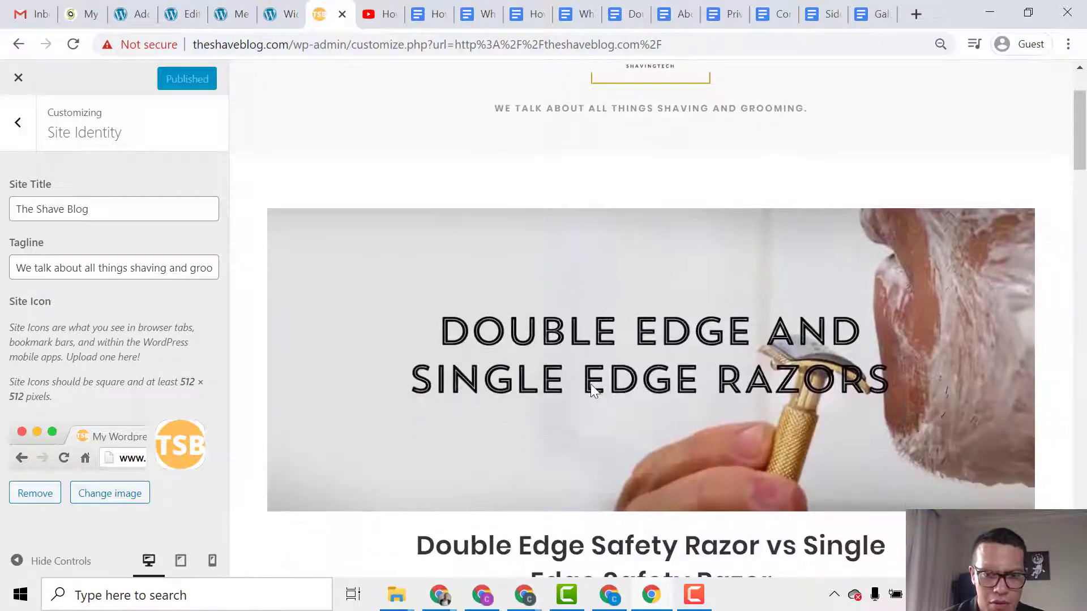
{"action": "scroll", "coordinate": [591, 391], "scroll_direction": "down", "scroll_amount": 12}
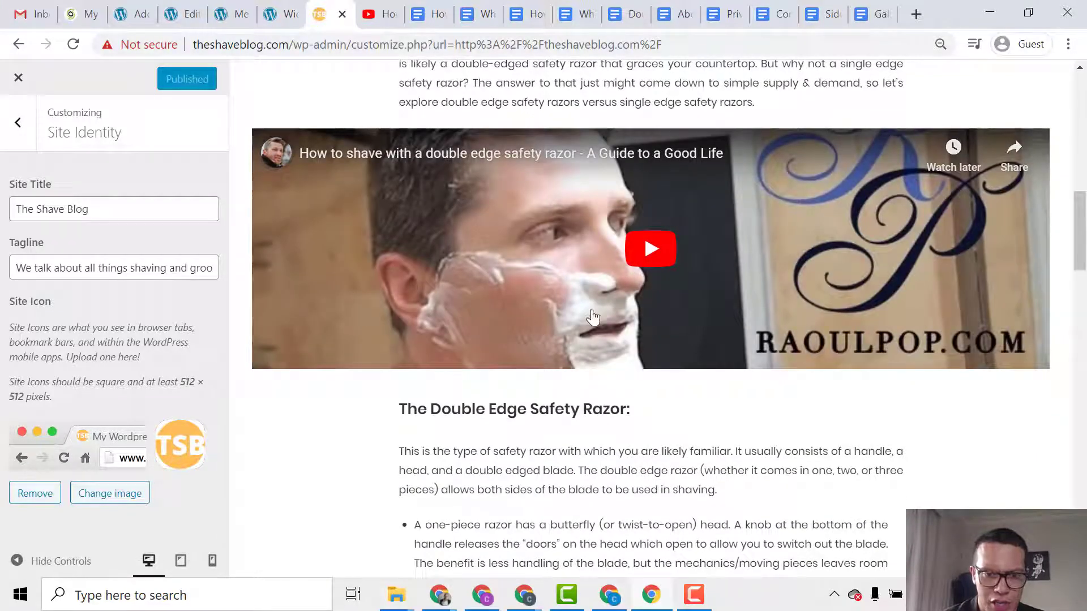
{"action": "scroll", "coordinate": [592, 317], "scroll_direction": "up", "scroll_amount": 14}
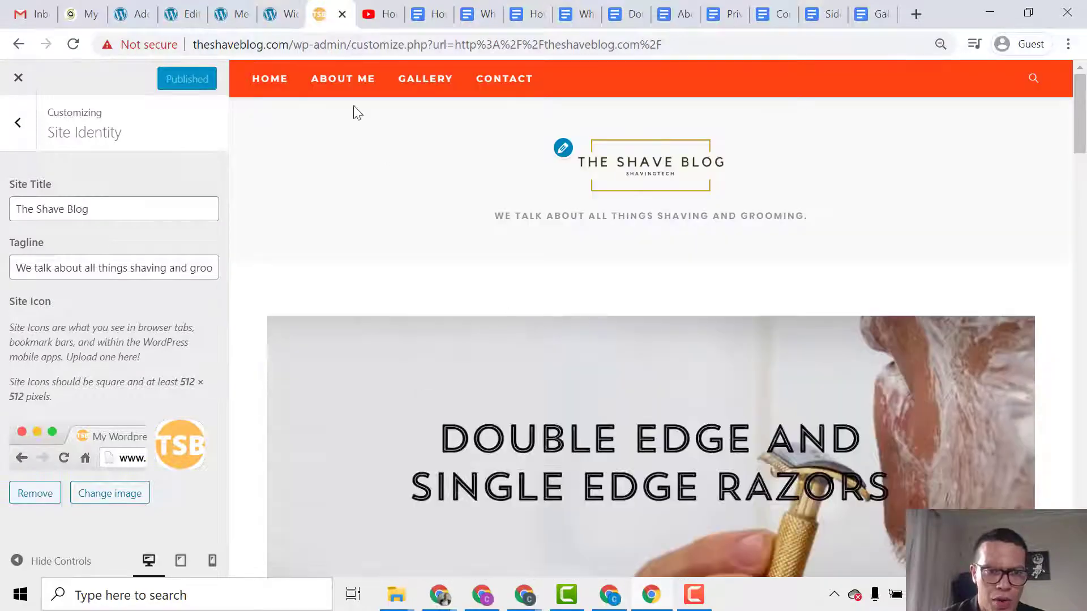
Browse the About Me, Gallery and Contact pages in the preview, then return to Home.
{"action": "left_click", "coordinate": [334, 88]}
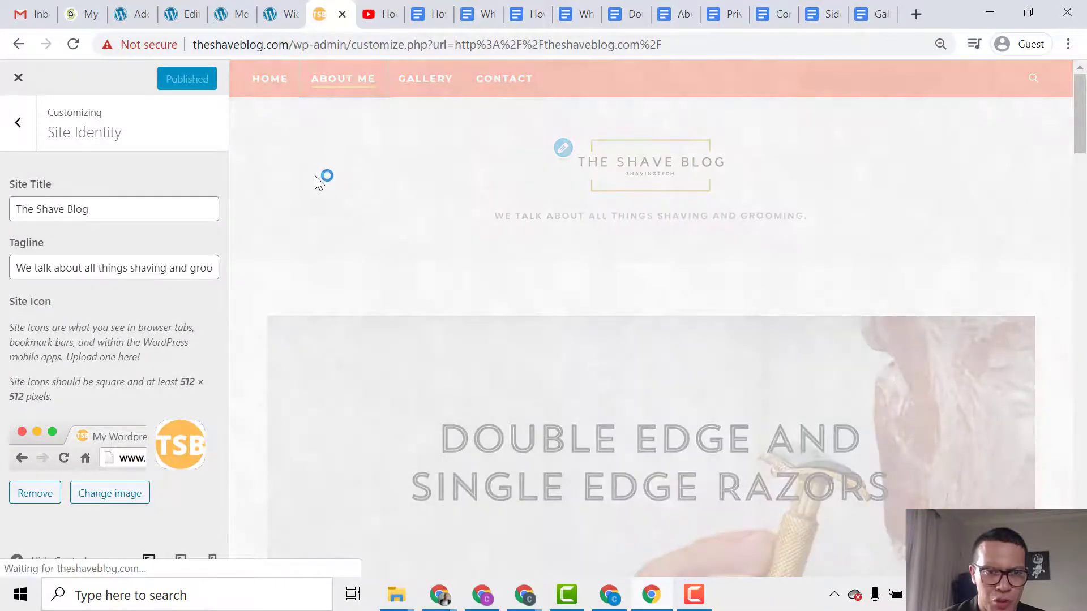
{"action": "scroll", "coordinate": [317, 278], "scroll_direction": "down", "scroll_amount": 4}
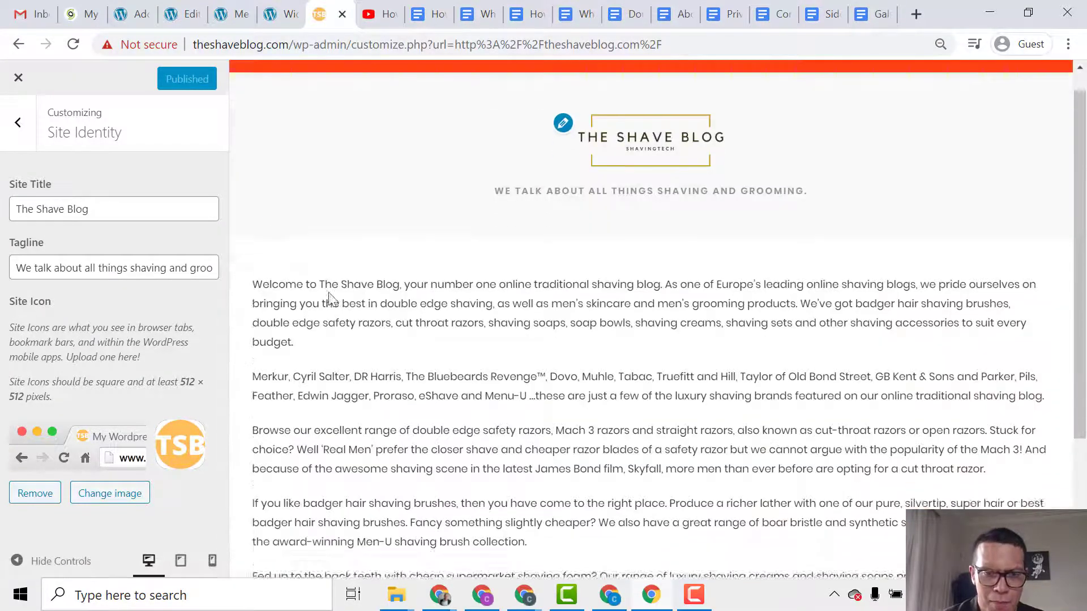
{"action": "scroll", "coordinate": [506, 416], "scroll_direction": "up", "scroll_amount": 4}
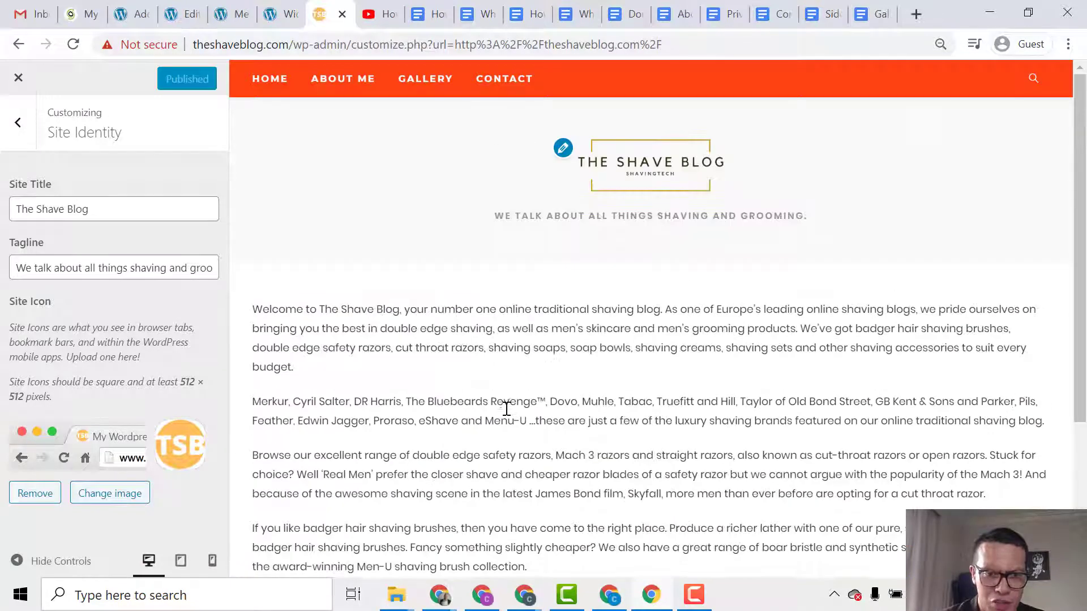
{"action": "left_click", "coordinate": [421, 81]}
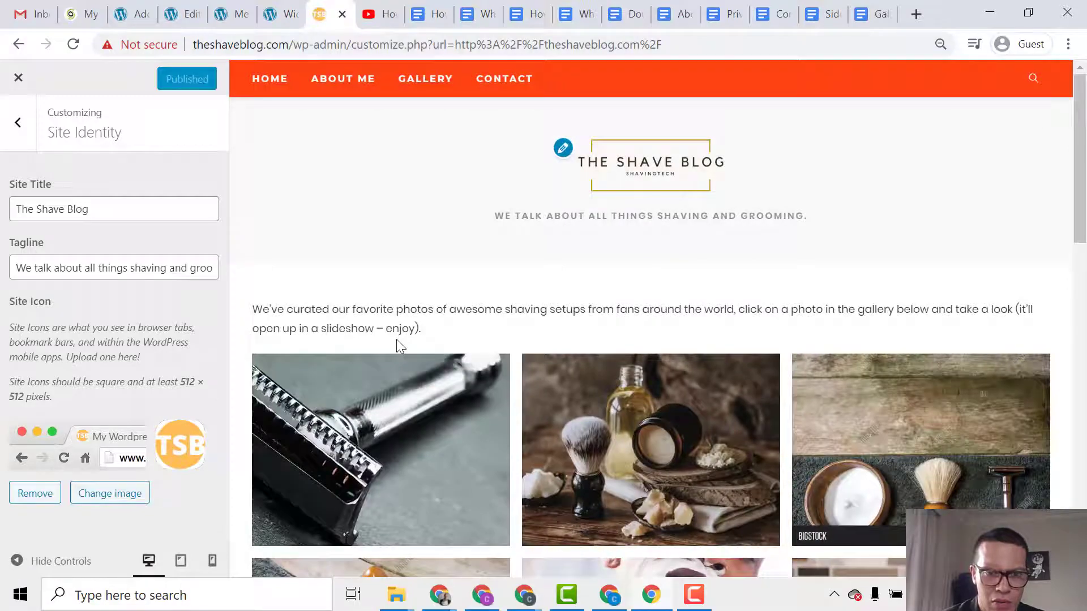
{"action": "scroll", "coordinate": [435, 389], "scroll_direction": "down", "scroll_amount": 2}
{"action": "scroll", "coordinate": [436, 396], "scroll_direction": "down", "scroll_amount": 8}
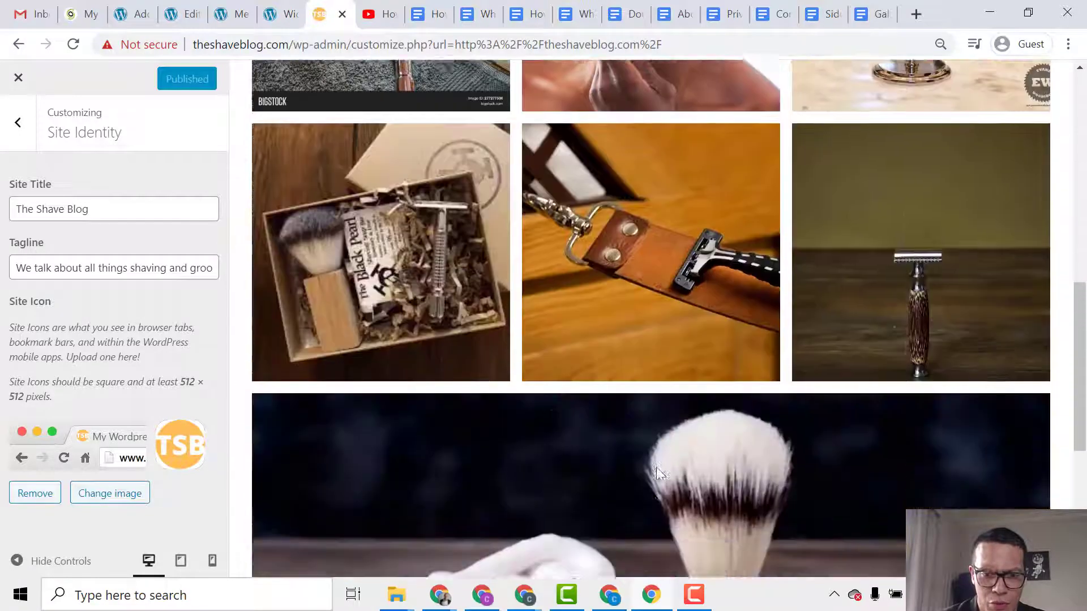
{"action": "scroll", "coordinate": [606, 412], "scroll_direction": "down", "scroll_amount": 4}
{"action": "scroll", "coordinate": [606, 414], "scroll_direction": "up", "scroll_amount": 15}
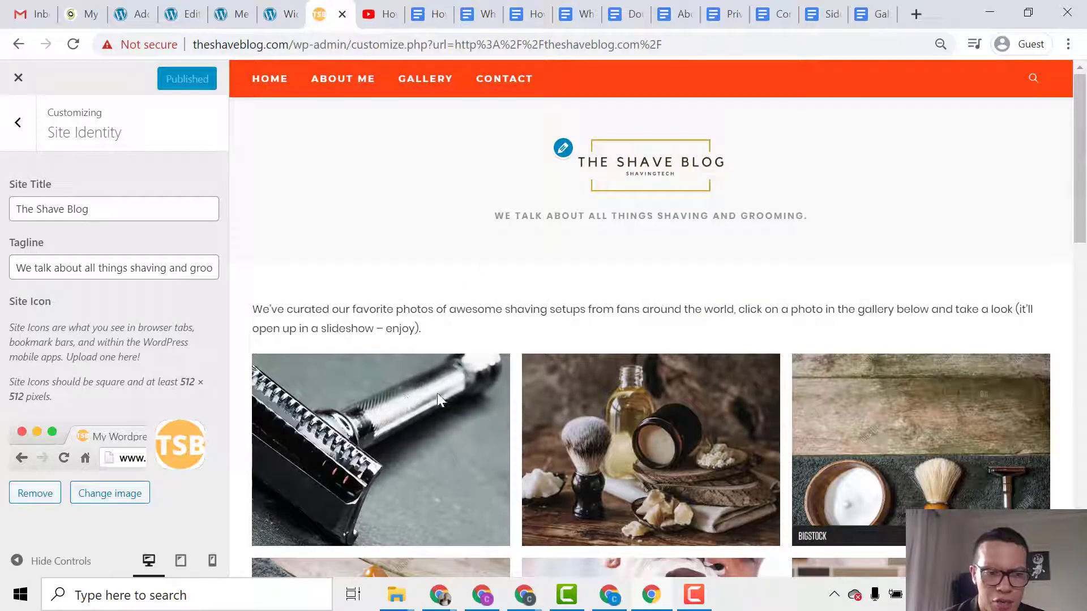
{"action": "left_click", "coordinate": [509, 83]}
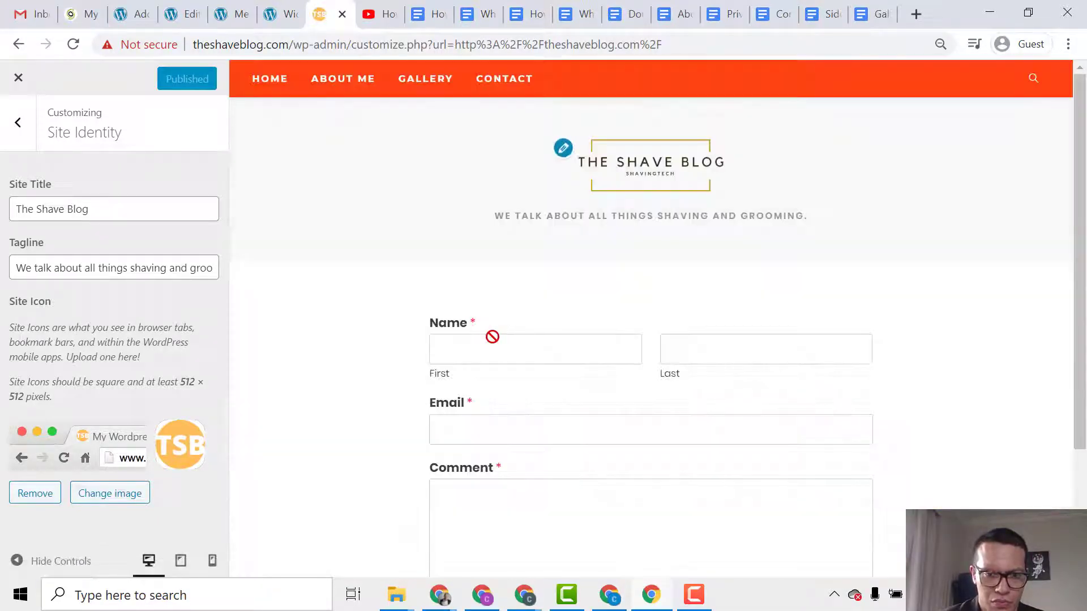
{"action": "scroll", "coordinate": [509, 368], "scroll_direction": "down", "scroll_amount": 3}
{"action": "scroll", "coordinate": [515, 383], "scroll_direction": "up", "scroll_amount": 3}
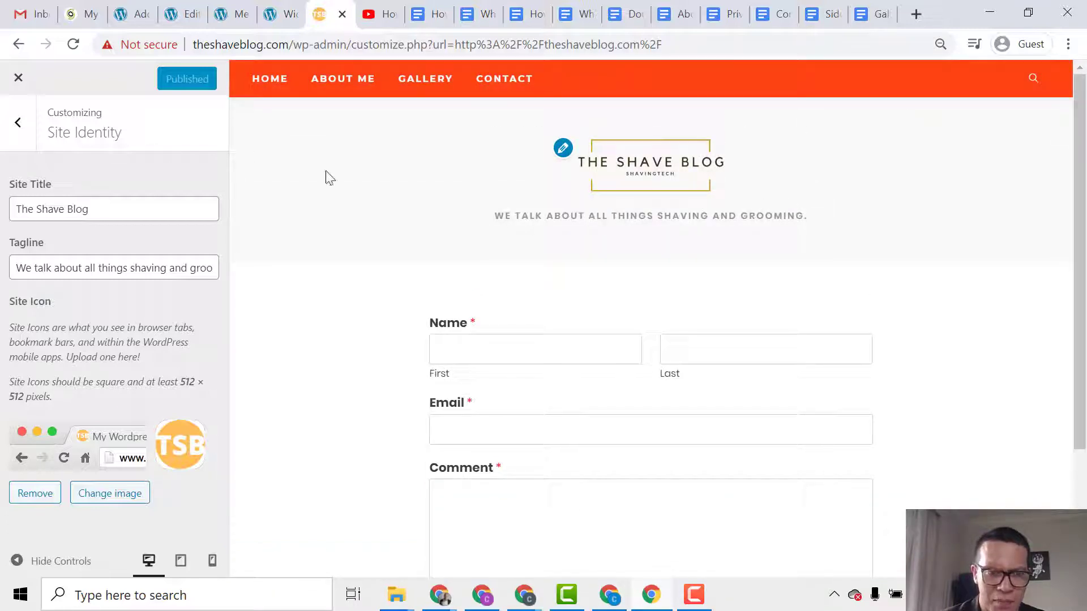
{"action": "left_click", "coordinate": [279, 79]}
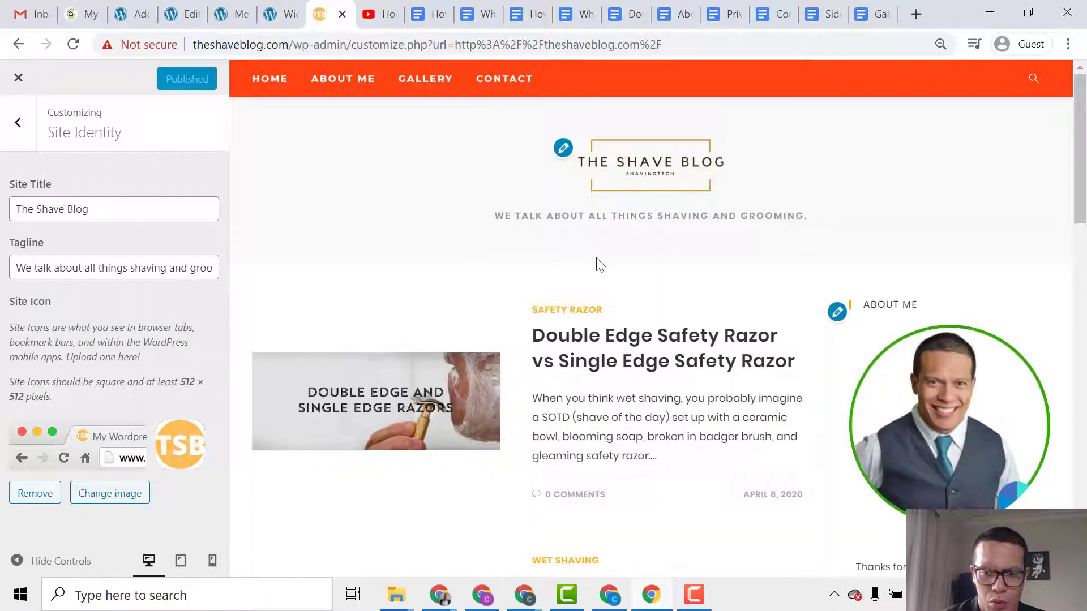
{"action": "scroll", "coordinate": [714, 293], "scroll_direction": "down", "scroll_amount": 8}
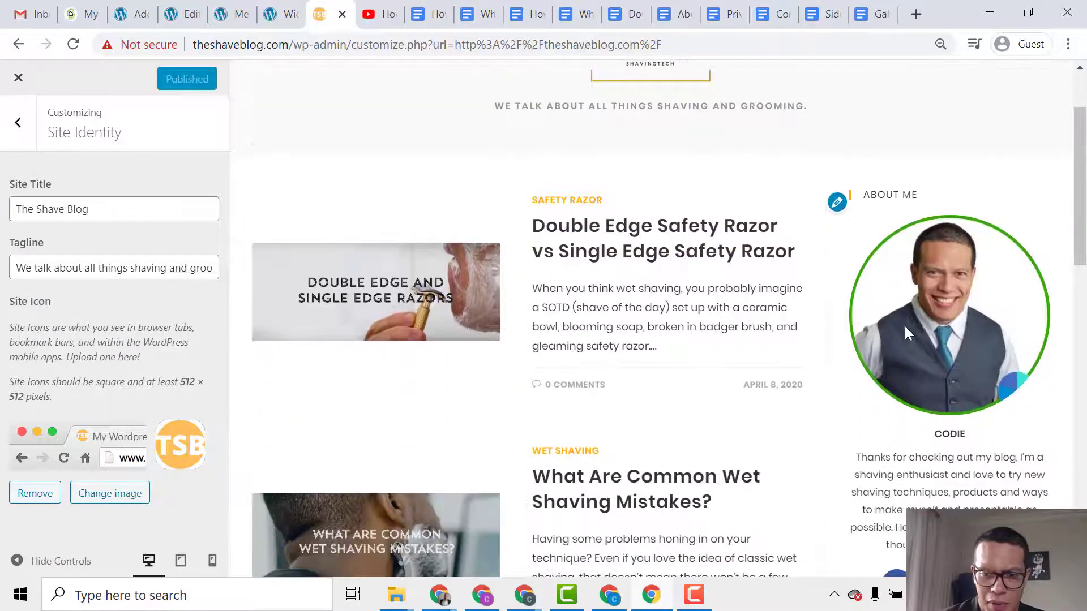
{"action": "scroll", "coordinate": [890, 352], "scroll_direction": "down", "scroll_amount": 3}
{"action": "scroll", "coordinate": [905, 170], "scroll_direction": "up", "scroll_amount": 4}
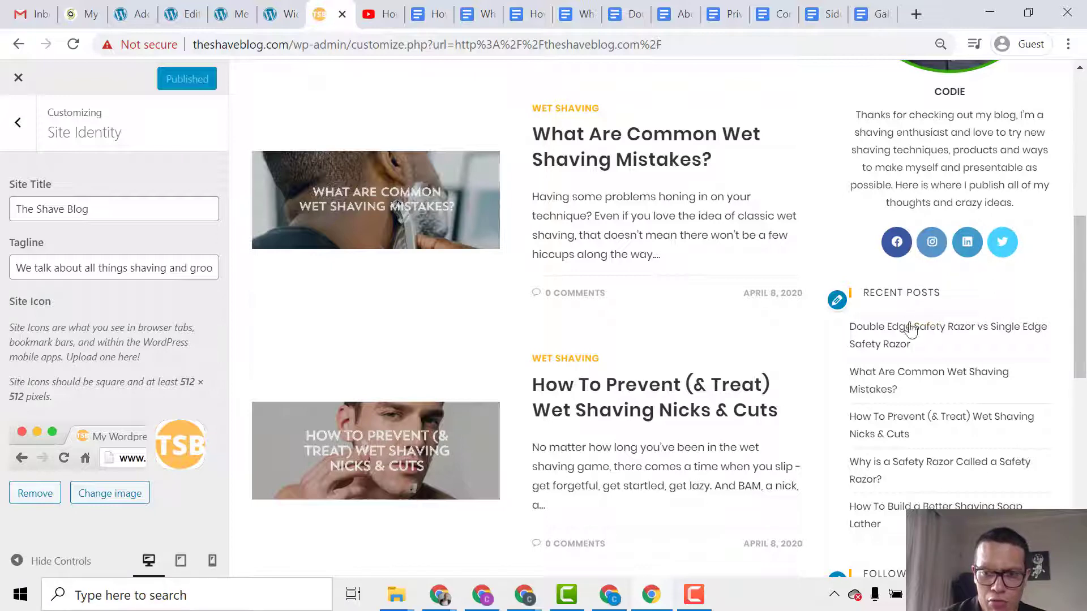
{"action": "scroll", "coordinate": [896, 348], "scroll_direction": "down", "scroll_amount": 6}
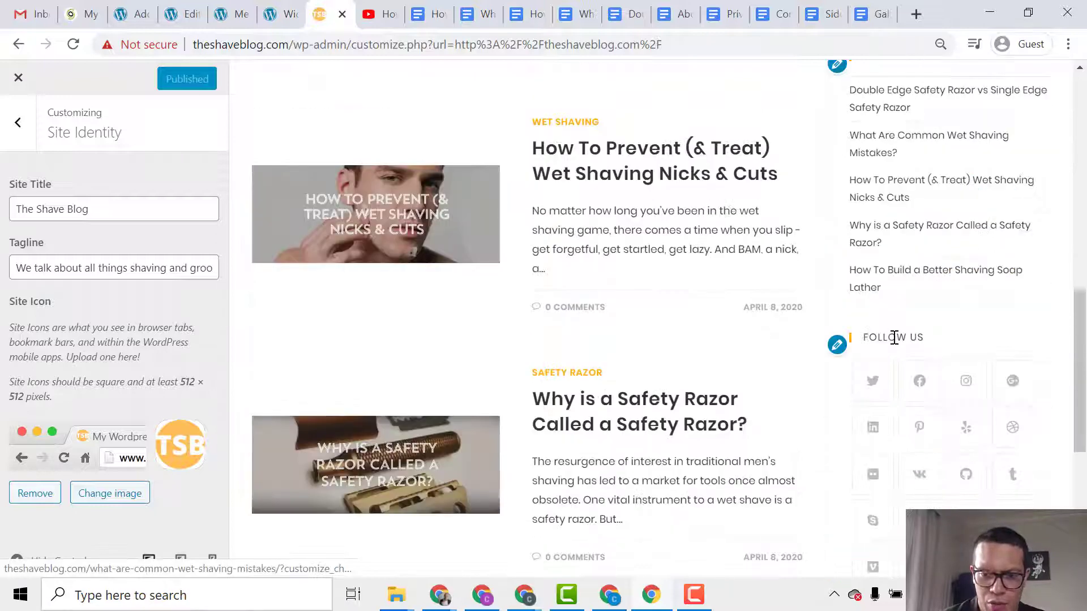
{"action": "scroll", "coordinate": [893, 331], "scroll_direction": "down", "scroll_amount": 2}
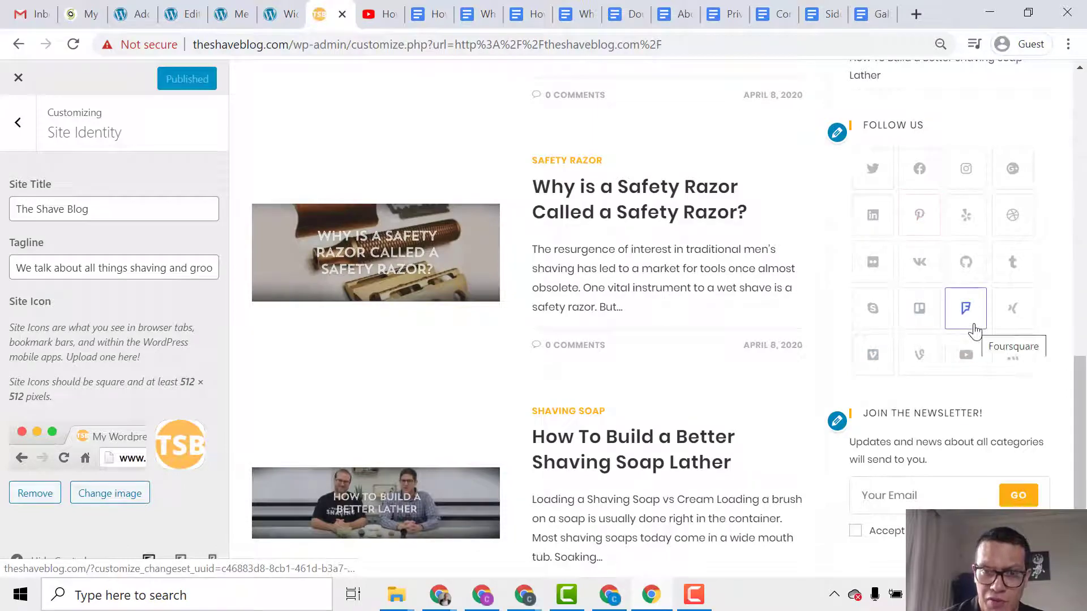
{"action": "scroll", "coordinate": [927, 370], "scroll_direction": "down", "scroll_amount": 1}
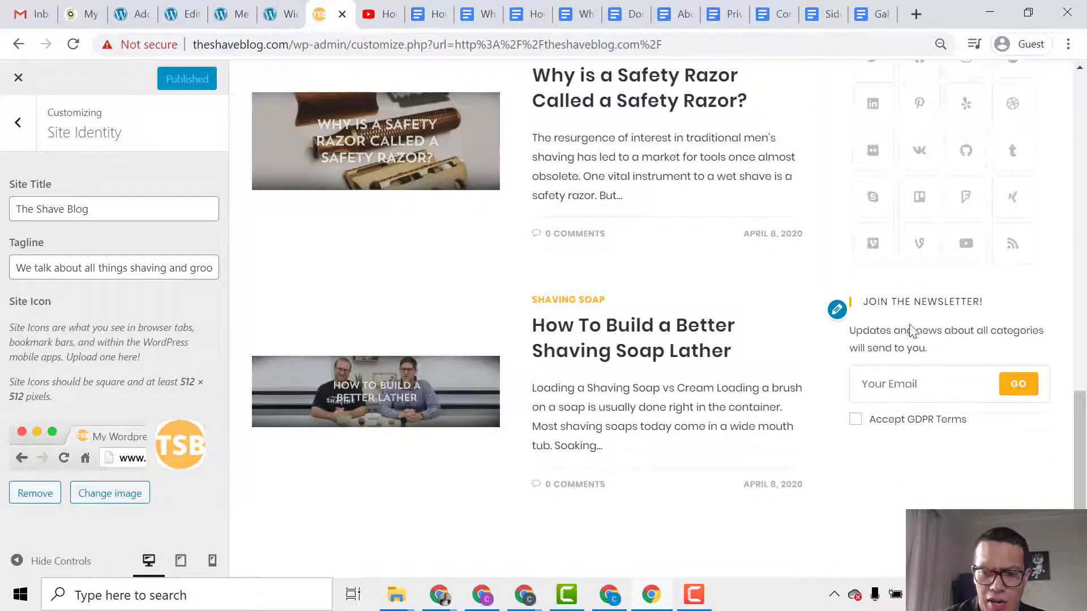
Switch from the WordPress Customizer to the SiteGround website details for theshaveblog.com.
{"action": "left_click_drag", "start_coordinate": [1080, 422], "coordinate": [1068, 134]}
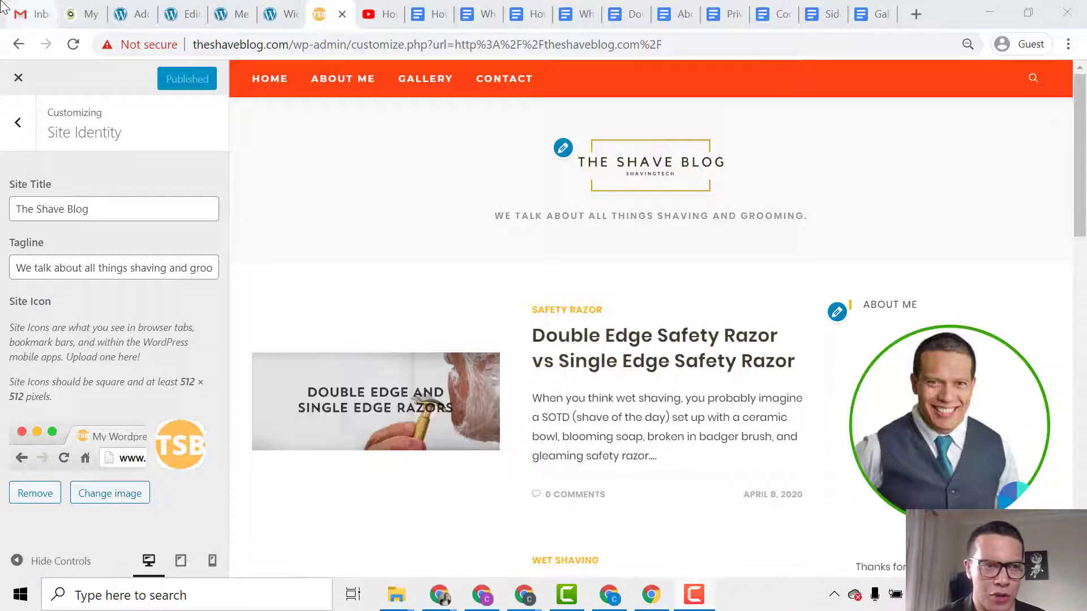
{"action": "left_click", "coordinate": [84, 15]}
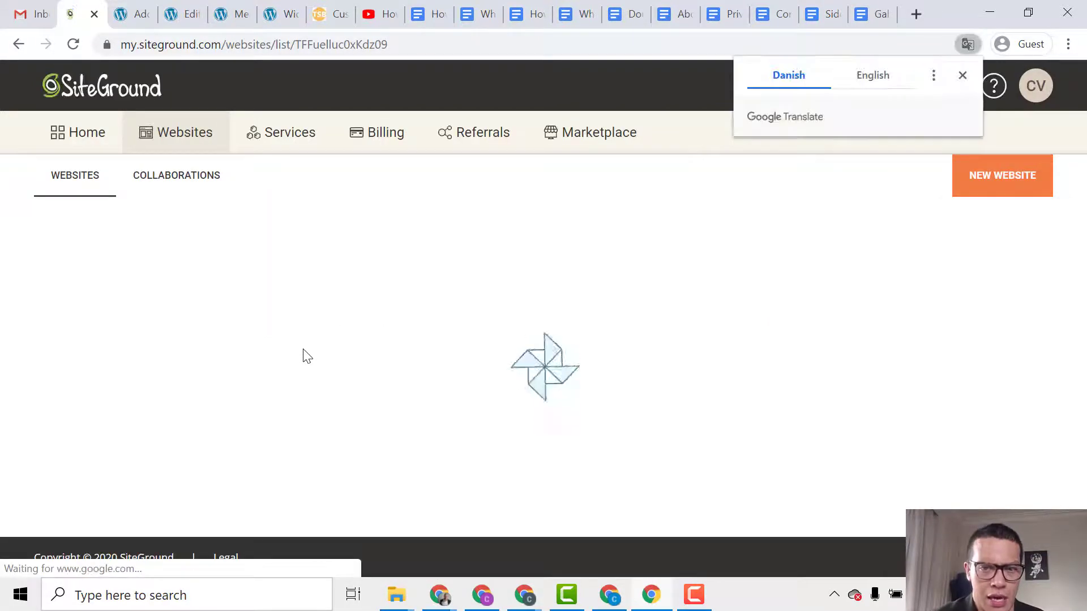
Dismiss the translation offer and open Site Tools for theshaveblog.com from Website Details.
{"action": "left_click", "coordinate": [963, 75]}
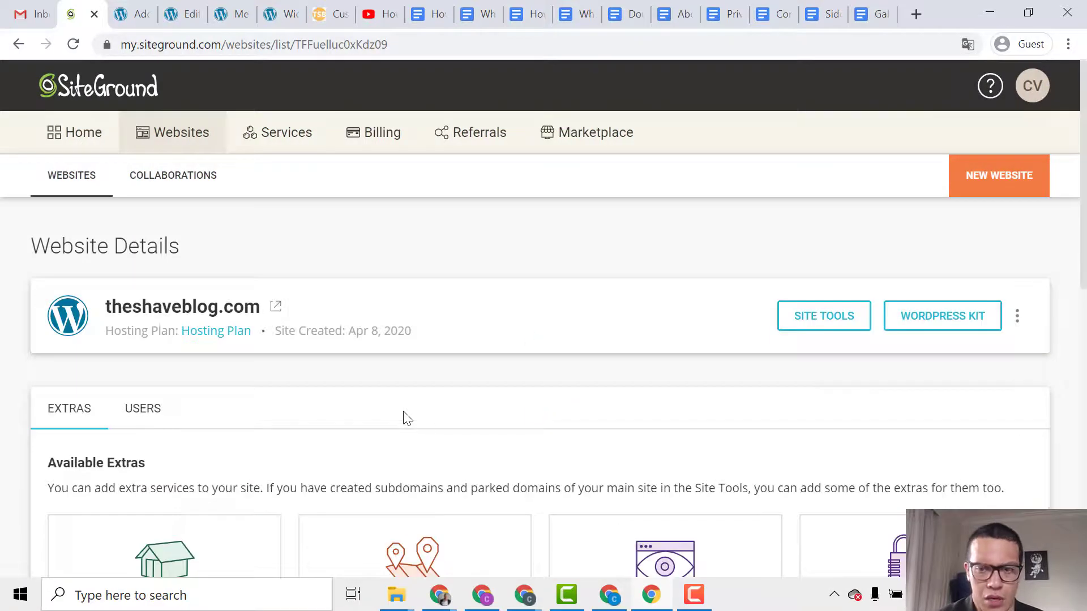
{"action": "scroll", "coordinate": [411, 442], "scroll_direction": "down", "scroll_amount": 5}
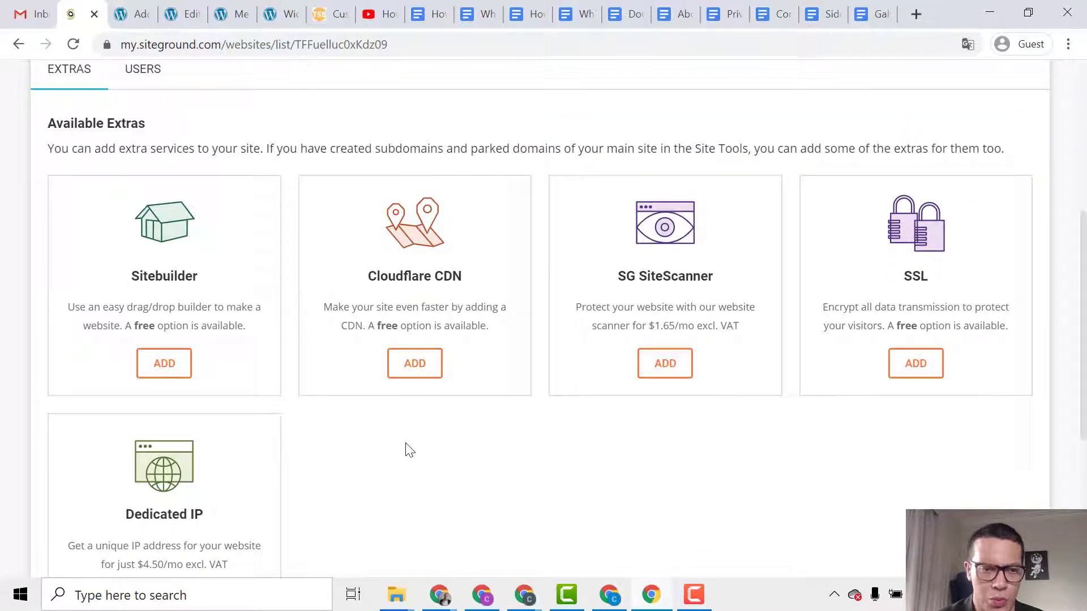
{"action": "scroll", "coordinate": [406, 448], "scroll_direction": "up", "scroll_amount": 4}
{"action": "scroll", "coordinate": [405, 447], "scroll_direction": "up", "scroll_amount": 1}
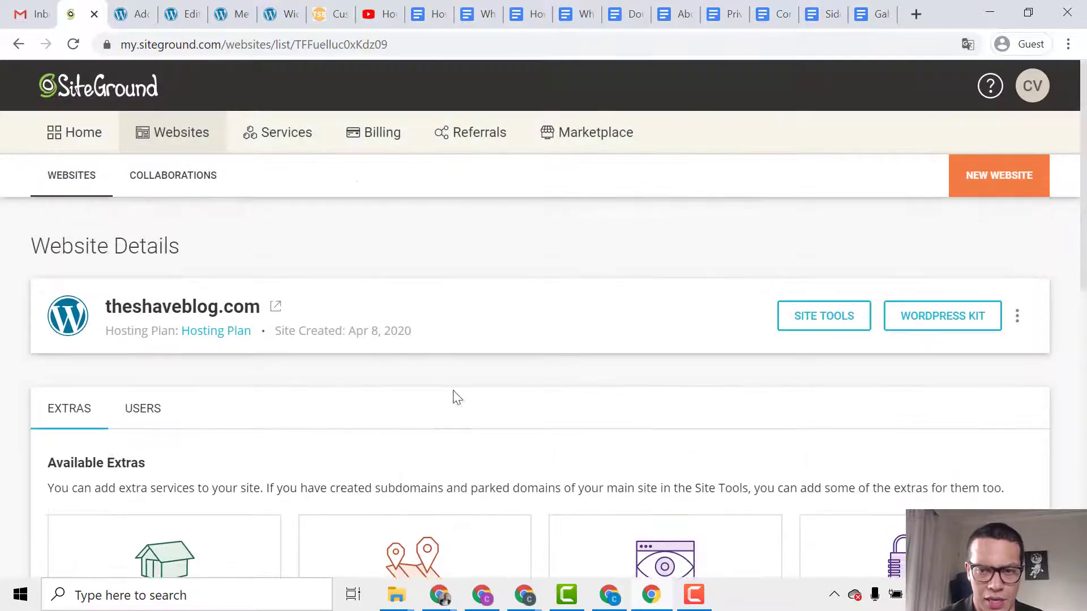
{"action": "left_click", "coordinate": [824, 320]}
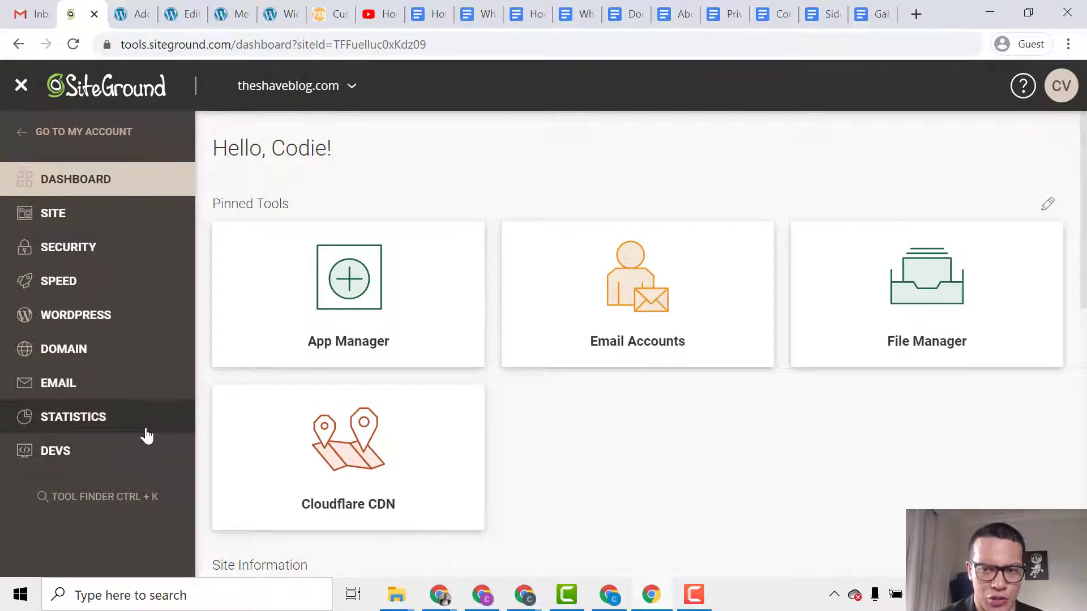
Navigate from Site and File Manager to the Email Accounts page.
{"action": "left_click", "coordinate": [107, 224]}
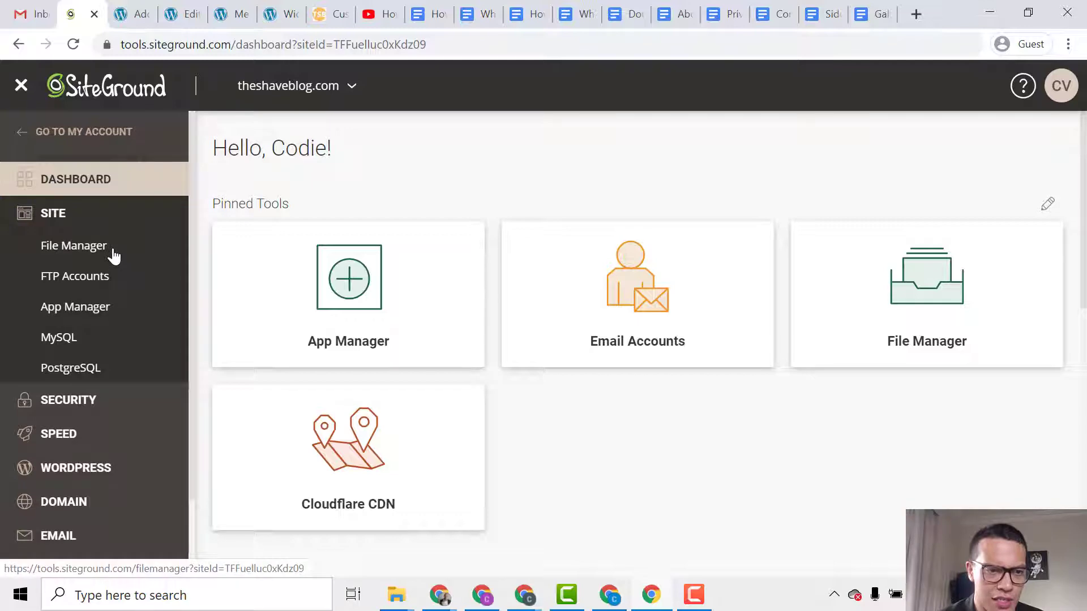
{"action": "left_click", "coordinate": [113, 256]}
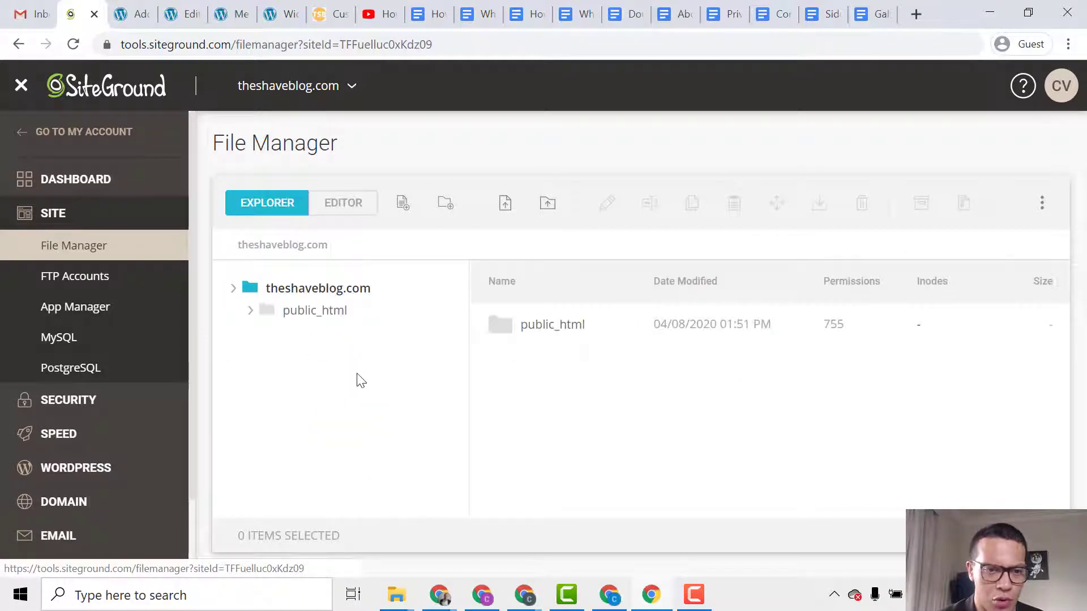
{"action": "scroll", "coordinate": [111, 407], "scroll_direction": "down", "scroll_amount": 2}
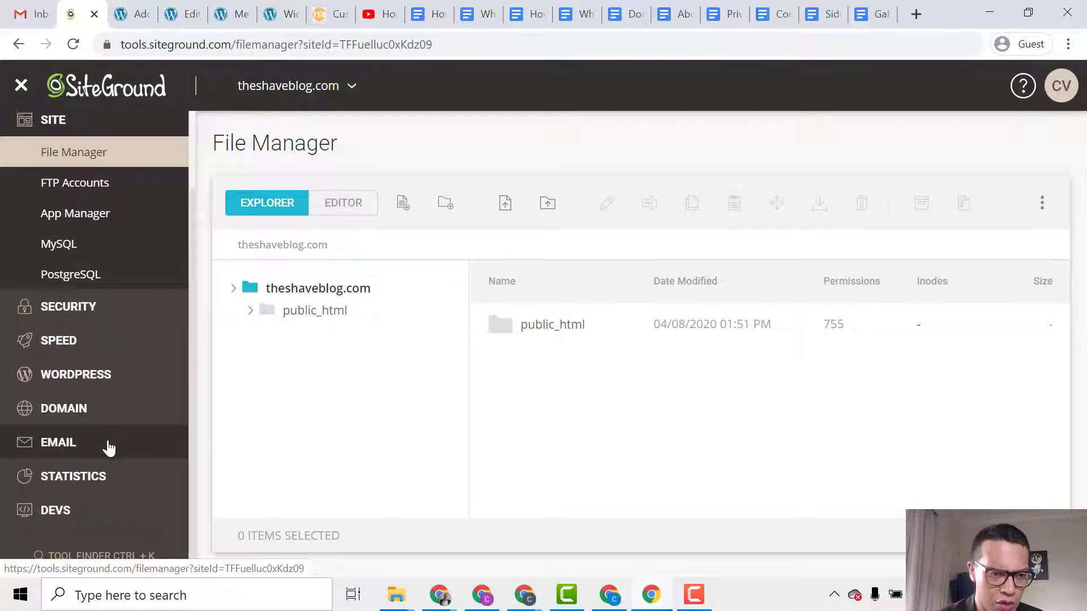
{"action": "left_click", "coordinate": [109, 445]}
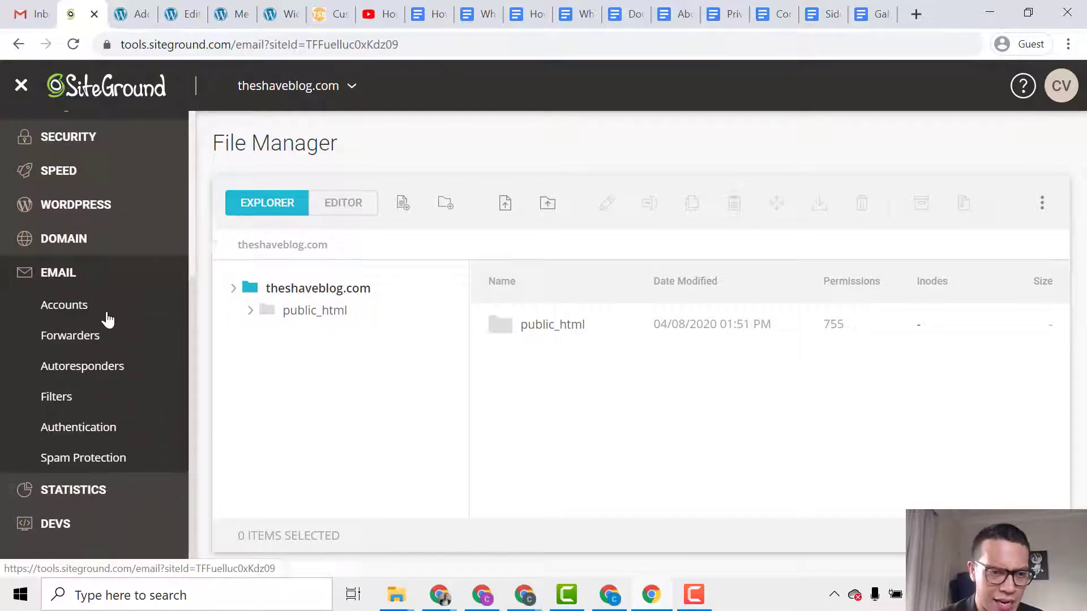
{"action": "scroll", "coordinate": [238, 354], "scroll_direction": "down", "scroll_amount": 1}
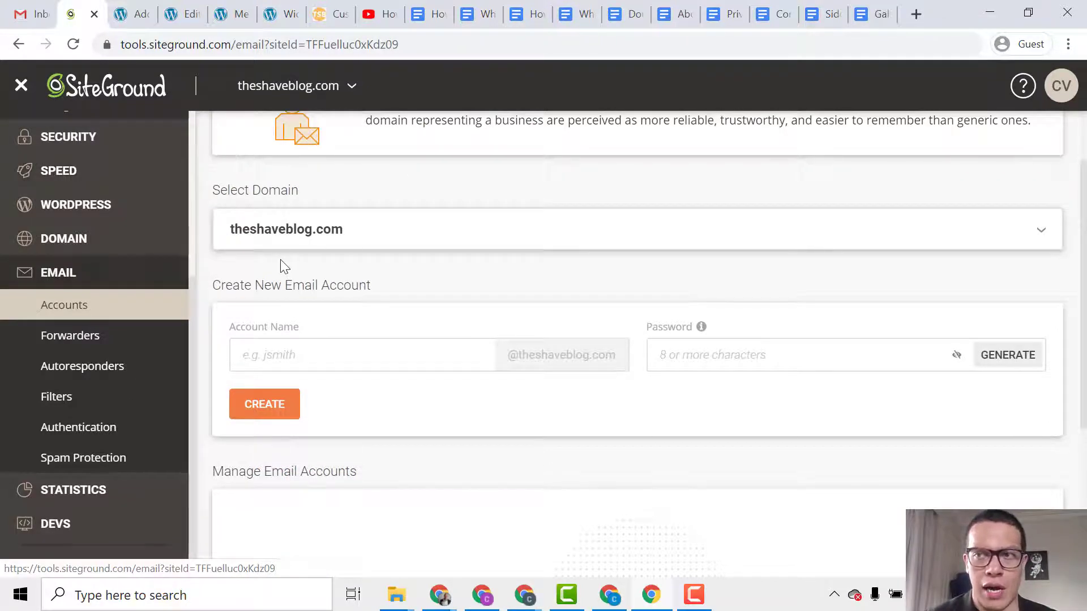
Create a new theshaveblog.com email account with the chosen account name and a password.
{"action": "left_click", "coordinate": [334, 355]}
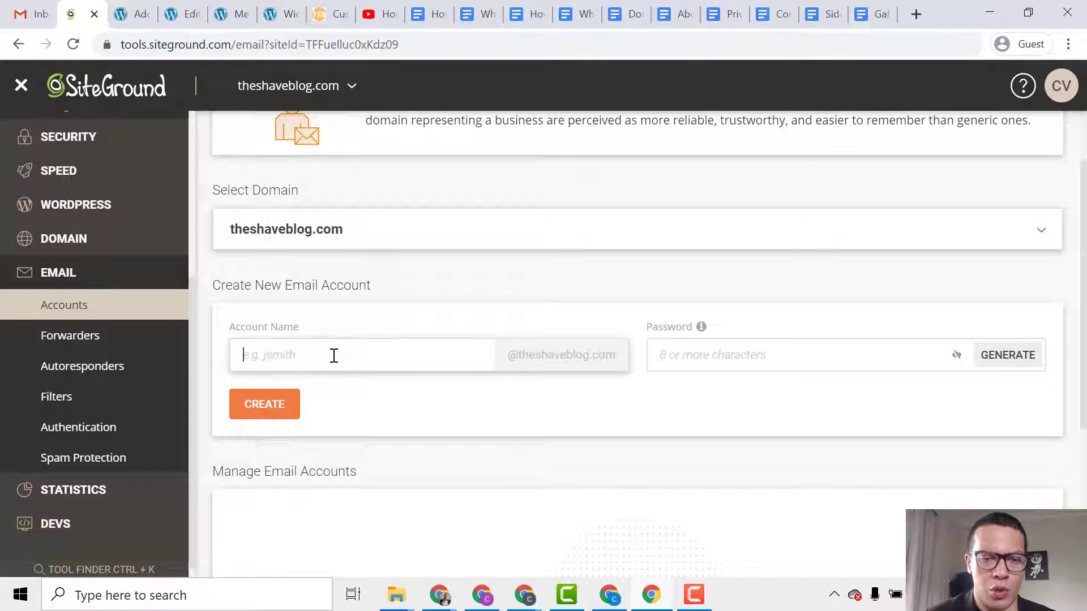
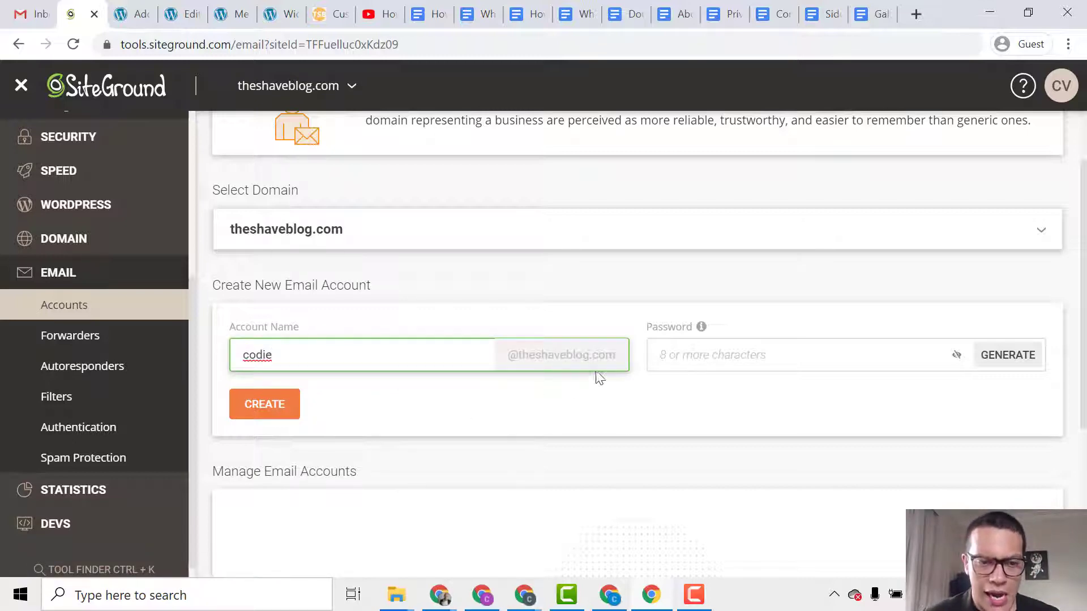
{"action": "left_click", "coordinate": [670, 354]}
{"action": "type", "text": "••"}
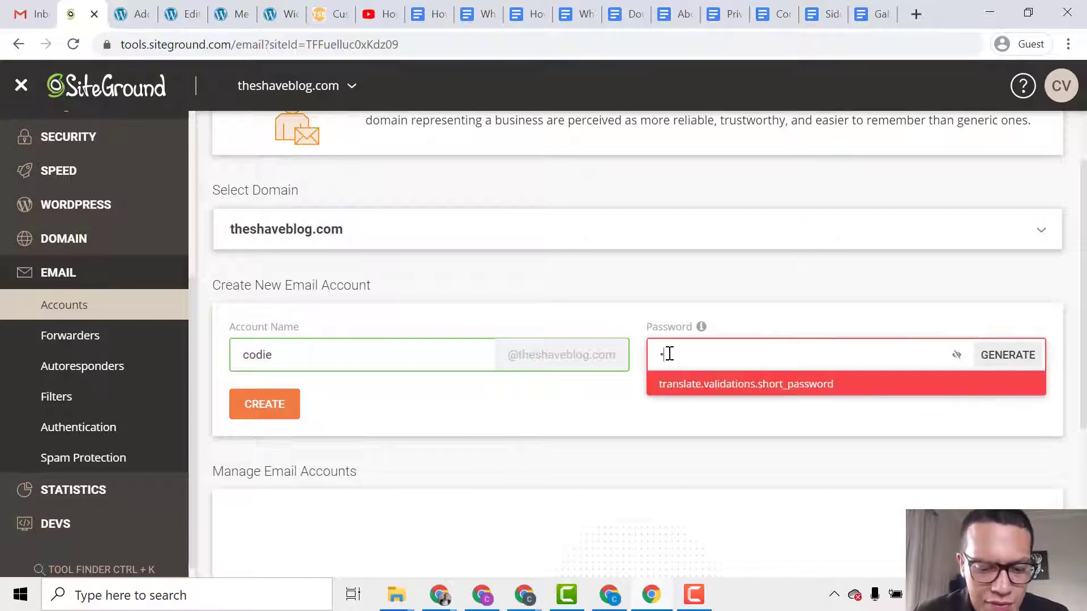
{"action": "type", "text": "•••••••"}
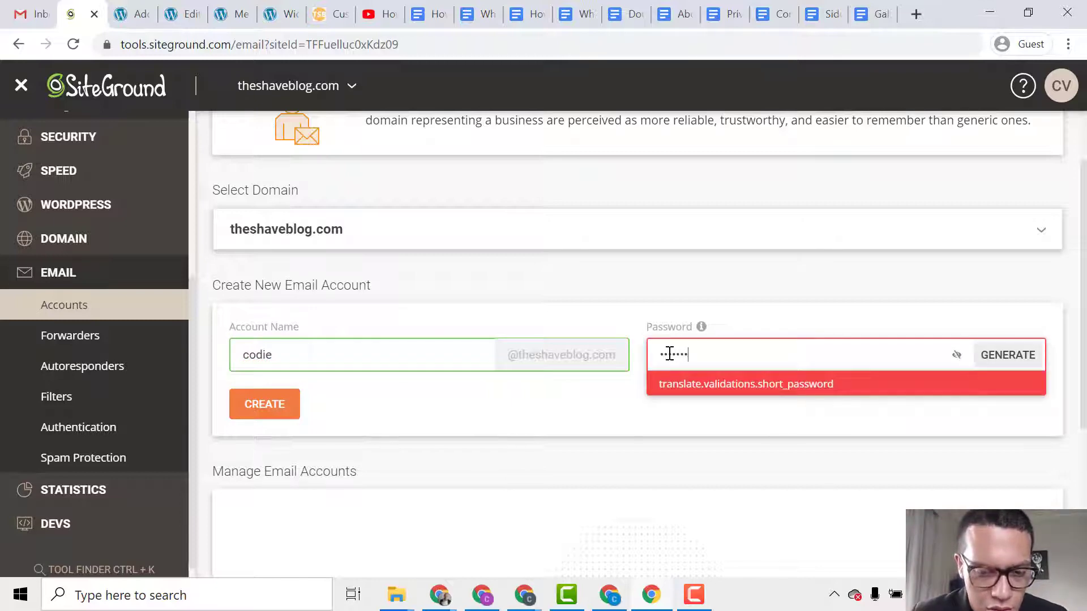
{"action": "left_click", "coordinate": [501, 423]}
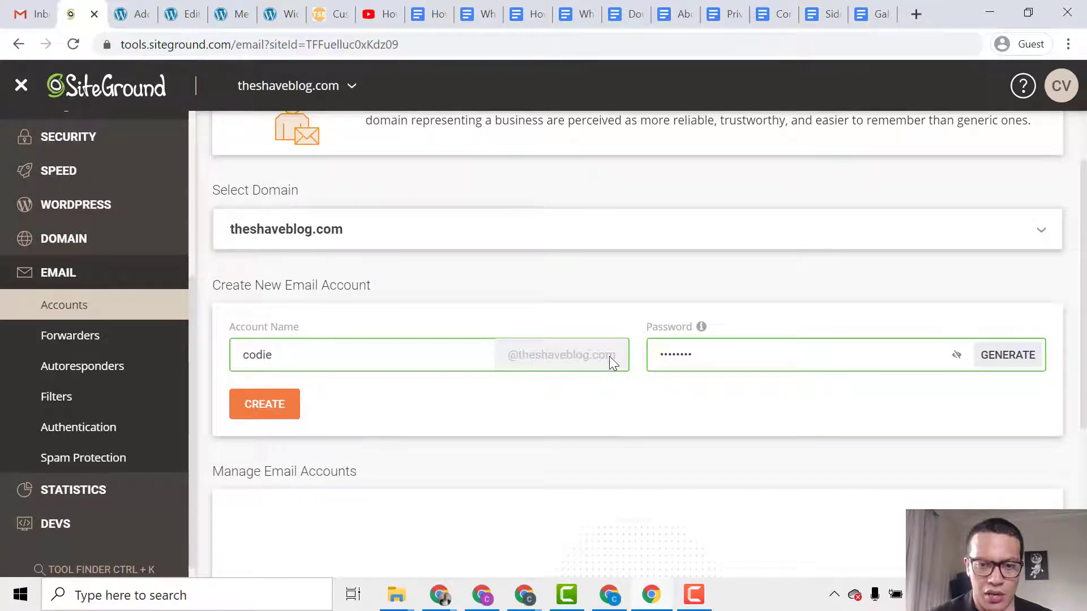
{"action": "left_click", "coordinate": [261, 408]}
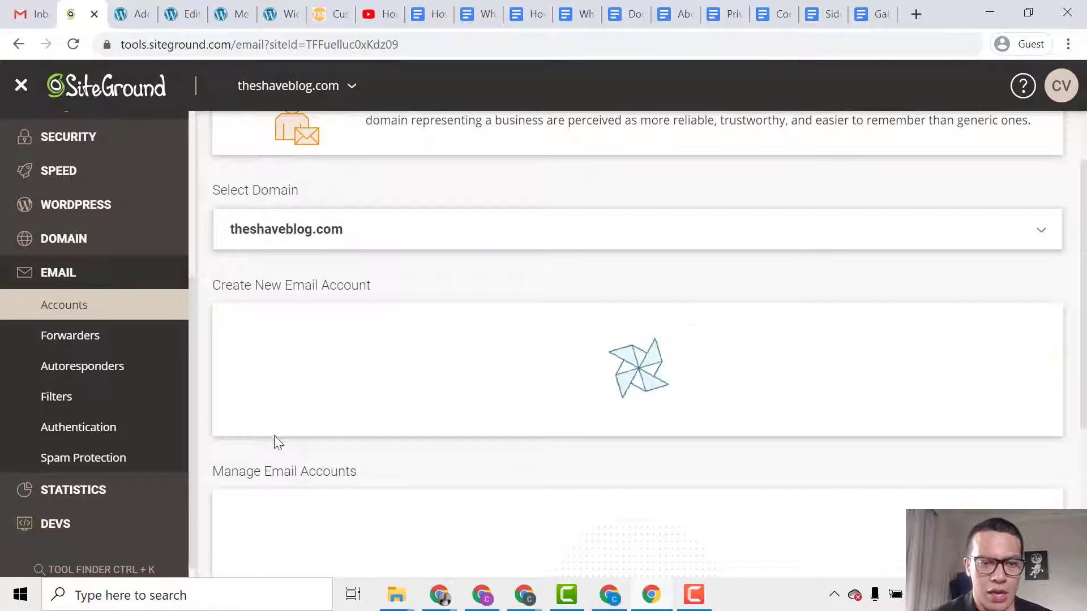
Log in to the new account's Roundcube webmail from its actions menu.
{"action": "scroll", "coordinate": [365, 434], "scroll_direction": "down", "scroll_amount": 1}
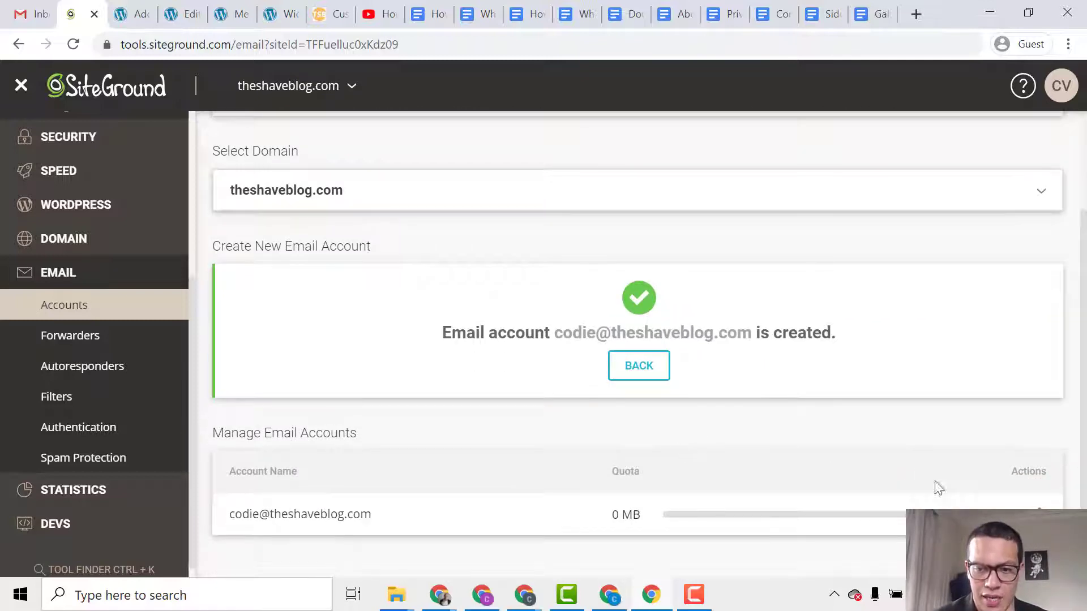
{"action": "left_click", "coordinate": [1040, 512]}
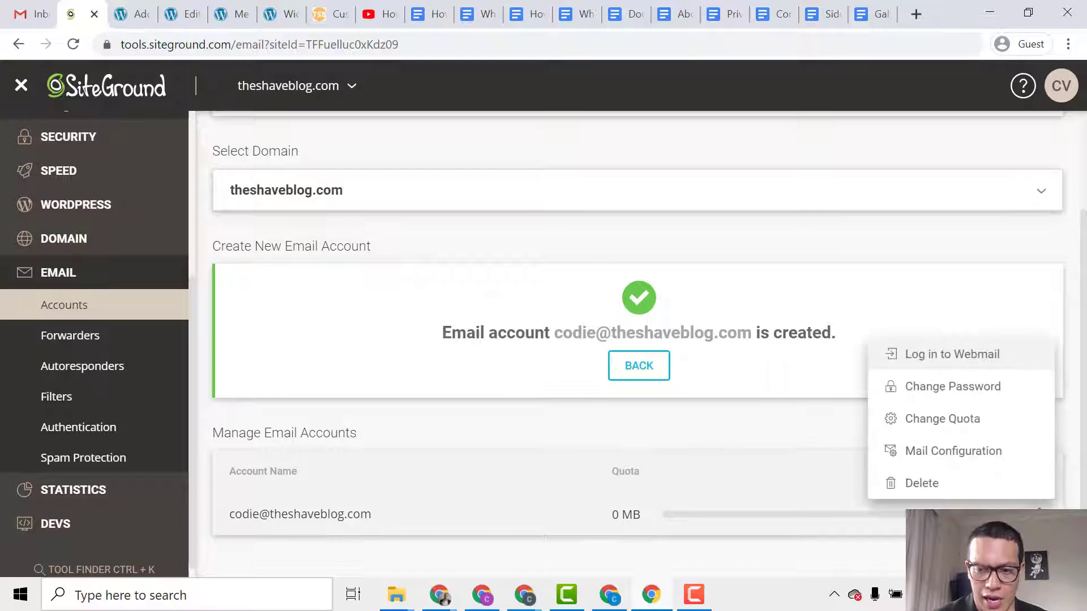
{"action": "left_click", "coordinate": [969, 369]}
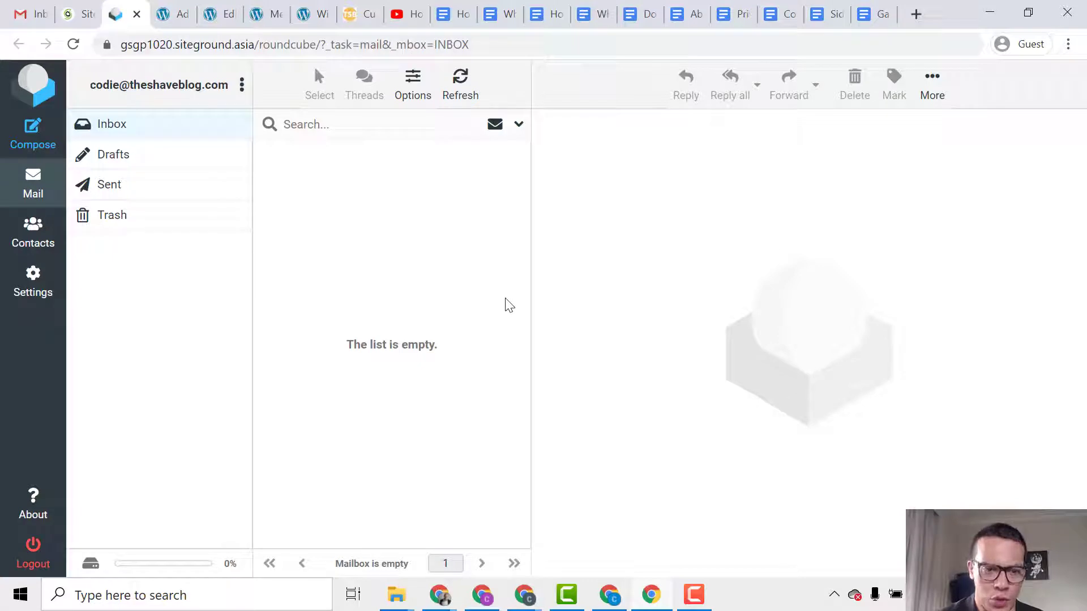
{"action": "left_click", "coordinate": [38, 135]}
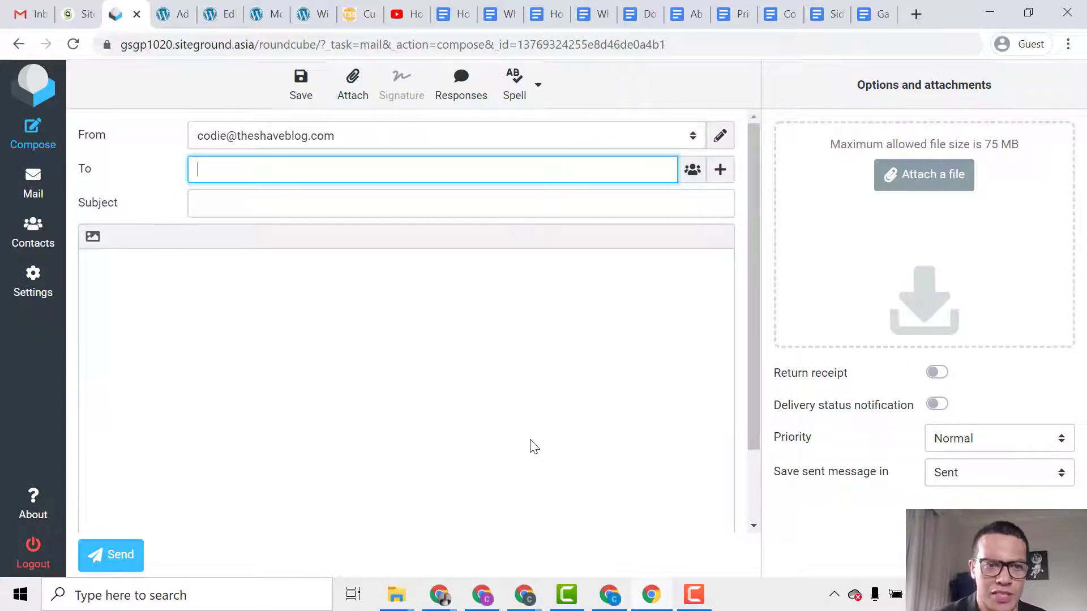
{"action": "left_click", "coordinate": [332, 137]}
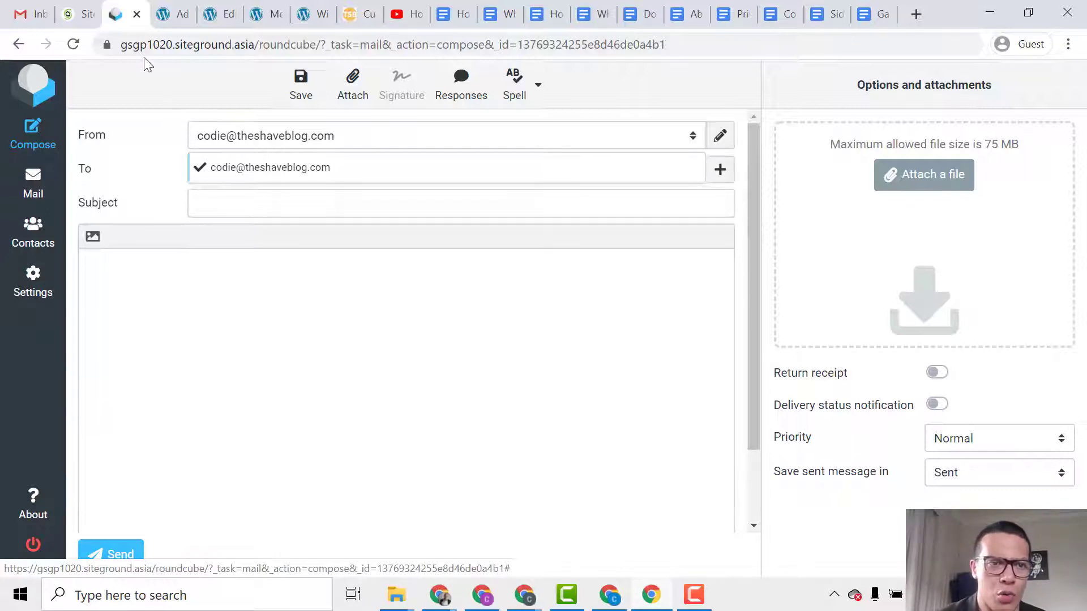
{"action": "left_click", "coordinate": [137, 15]}
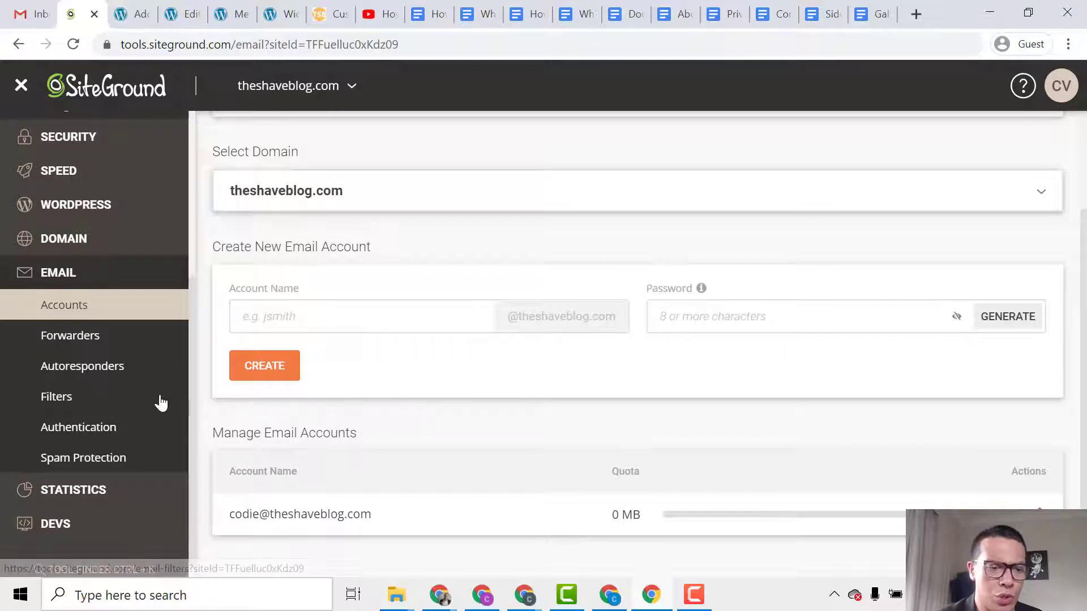
Go to Speed > Cloudflare and scroll to the Create or Connect, Activate, Configure setup steps.
{"action": "scroll", "coordinate": [160, 403], "scroll_direction": "up", "scroll_amount": 3}
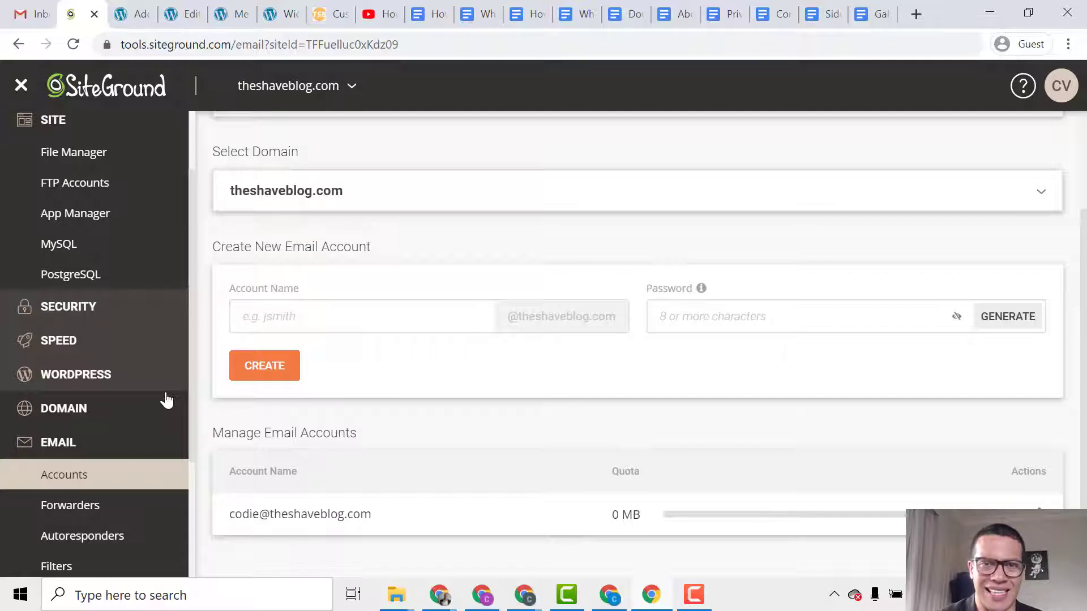
{"action": "left_click", "coordinate": [139, 352]}
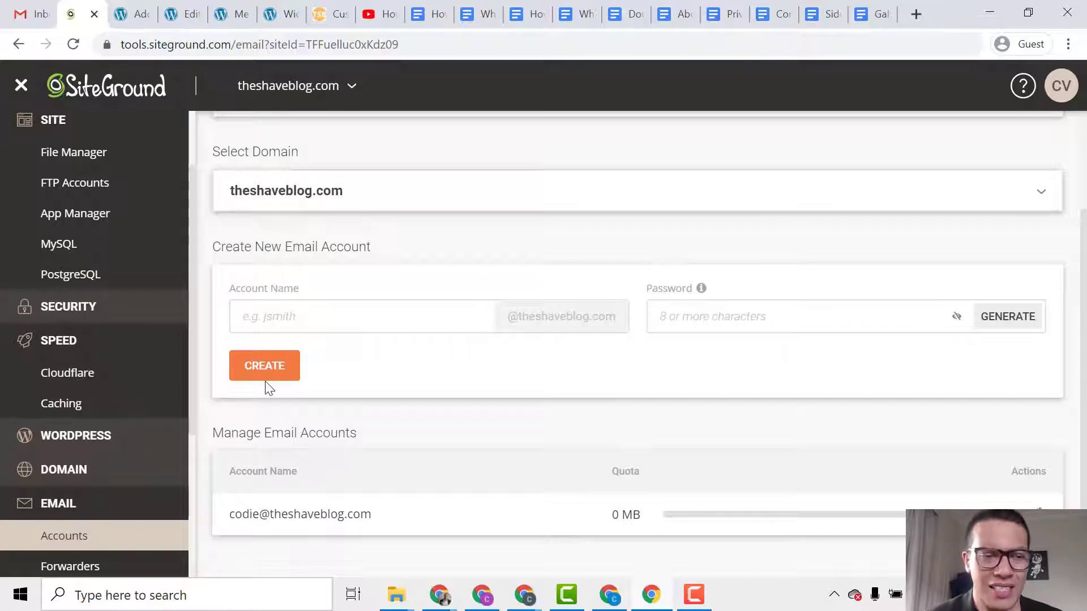
{"action": "left_click", "coordinate": [159, 379]}
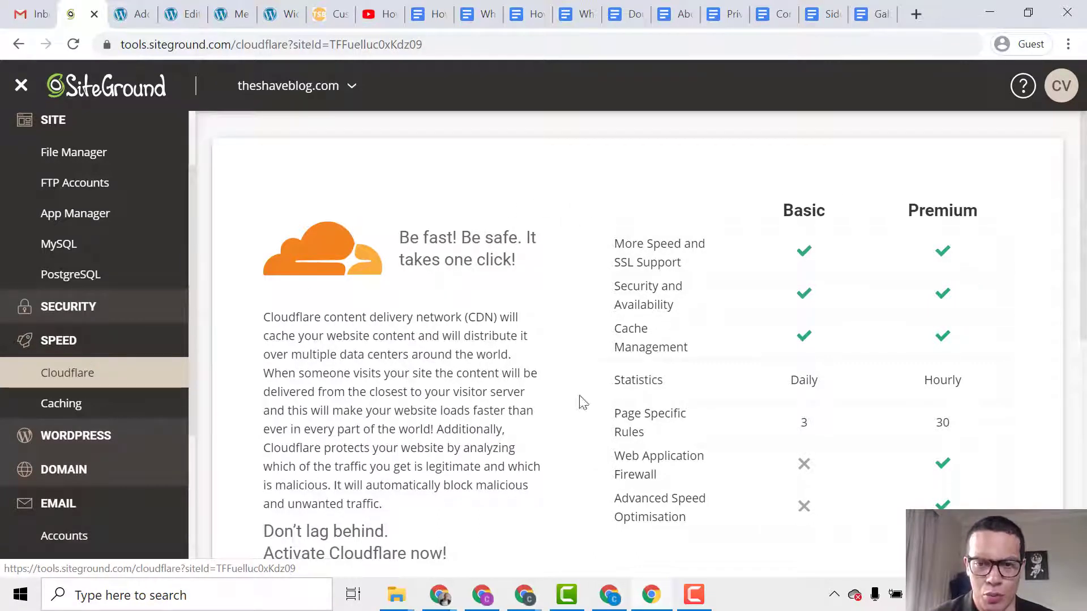
{"action": "scroll", "coordinate": [714, 416], "scroll_direction": "down", "scroll_amount": 2}
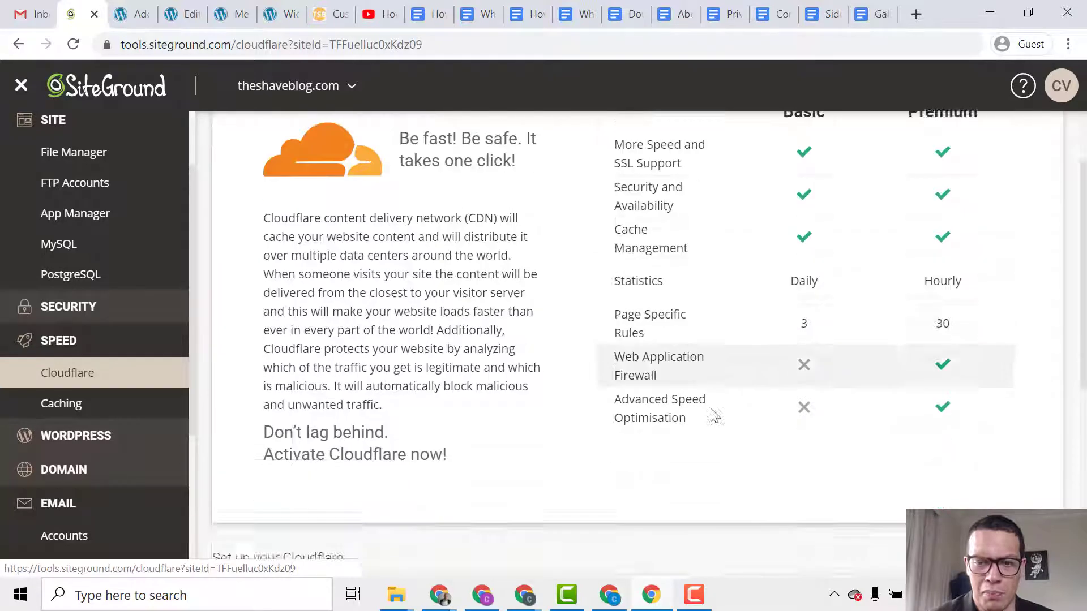
{"action": "scroll", "coordinate": [714, 416], "scroll_direction": "down", "scroll_amount": 4}
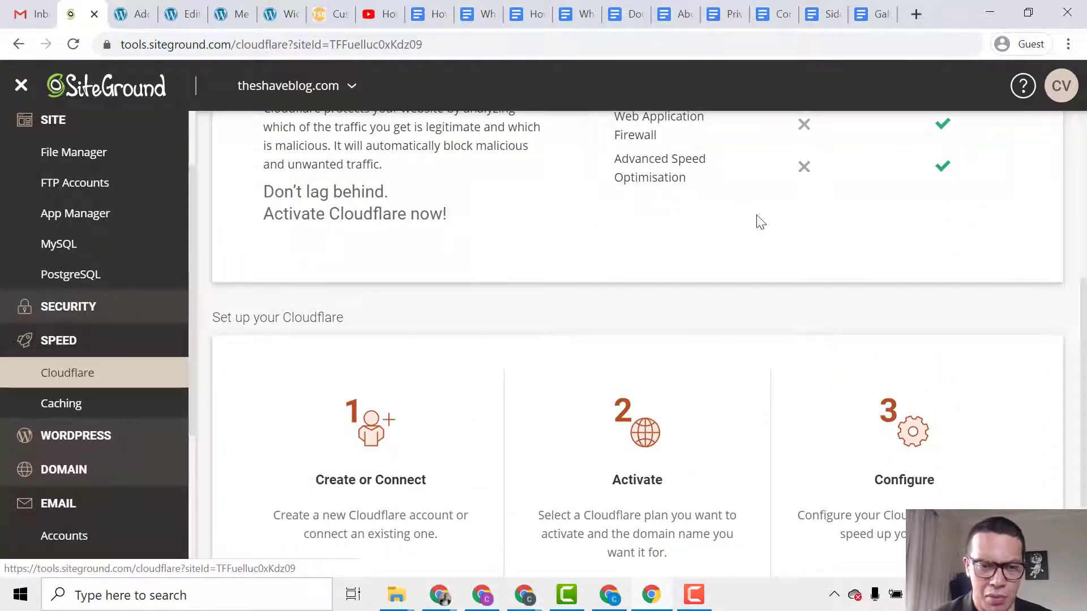
{"action": "scroll", "coordinate": [746, 249], "scroll_direction": "down", "scroll_amount": 1}
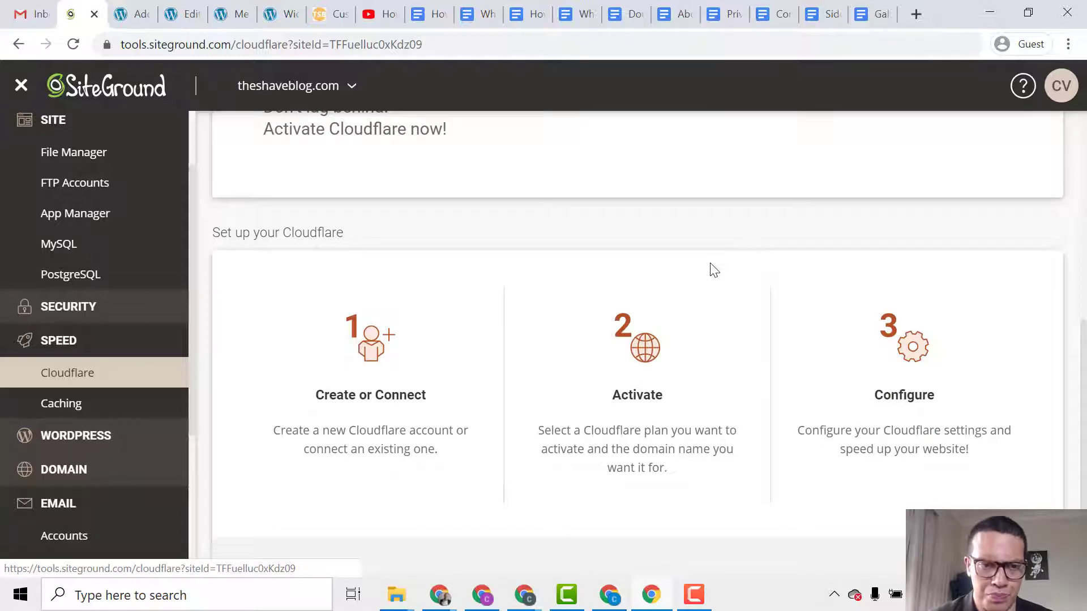
{"action": "scroll", "coordinate": [715, 255], "scroll_direction": "down", "scroll_amount": 1}
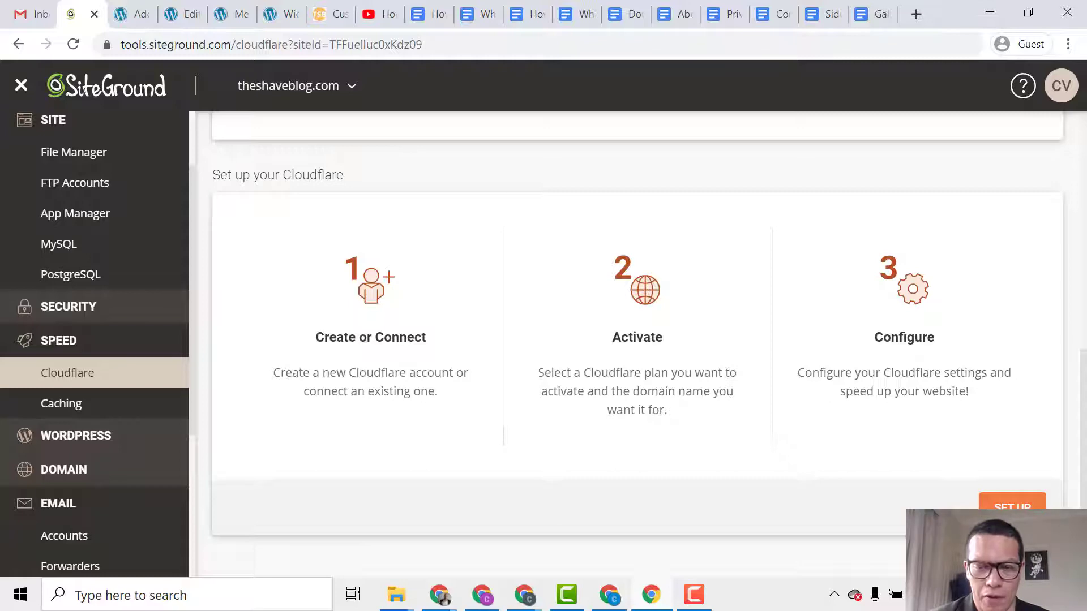
Create a Cloudflare account with the blog's email address and a password, accepting the Terms of Service.
{"action": "left_click", "coordinate": [985, 505]}
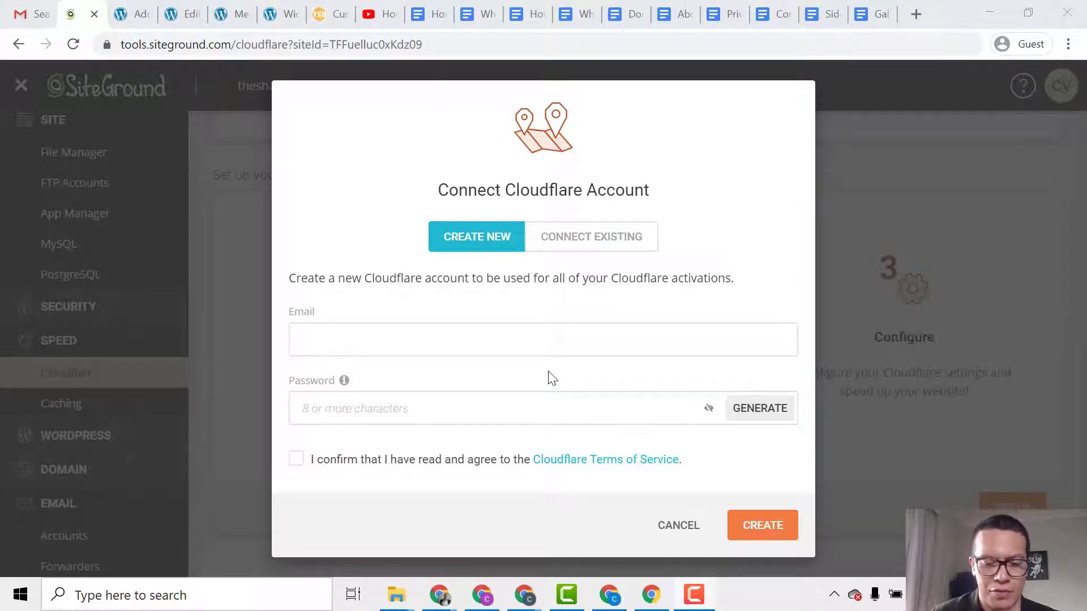
{"action": "left_click", "coordinate": [556, 344]}
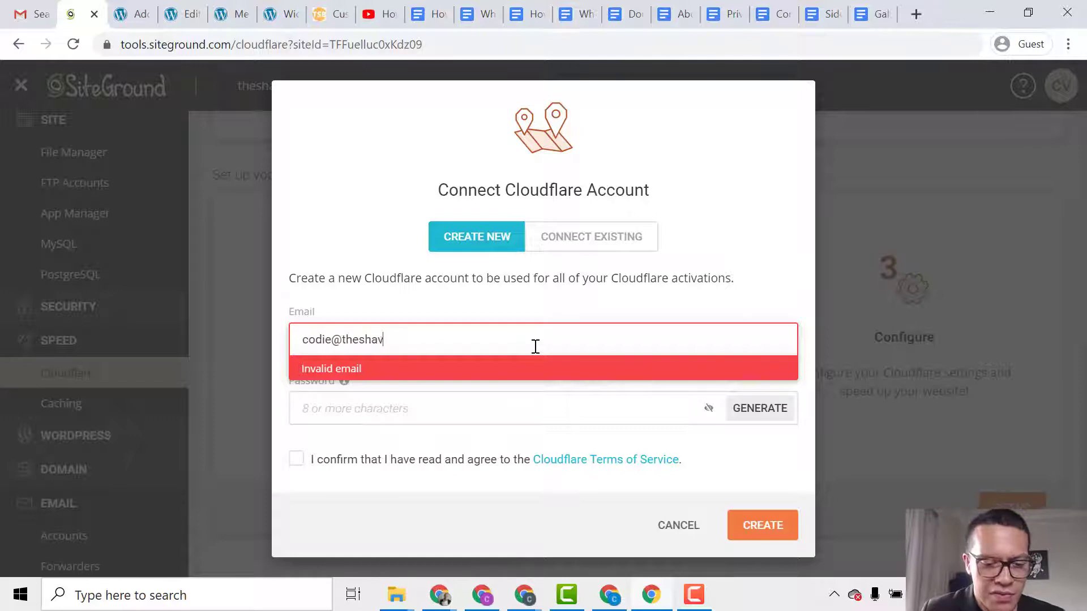
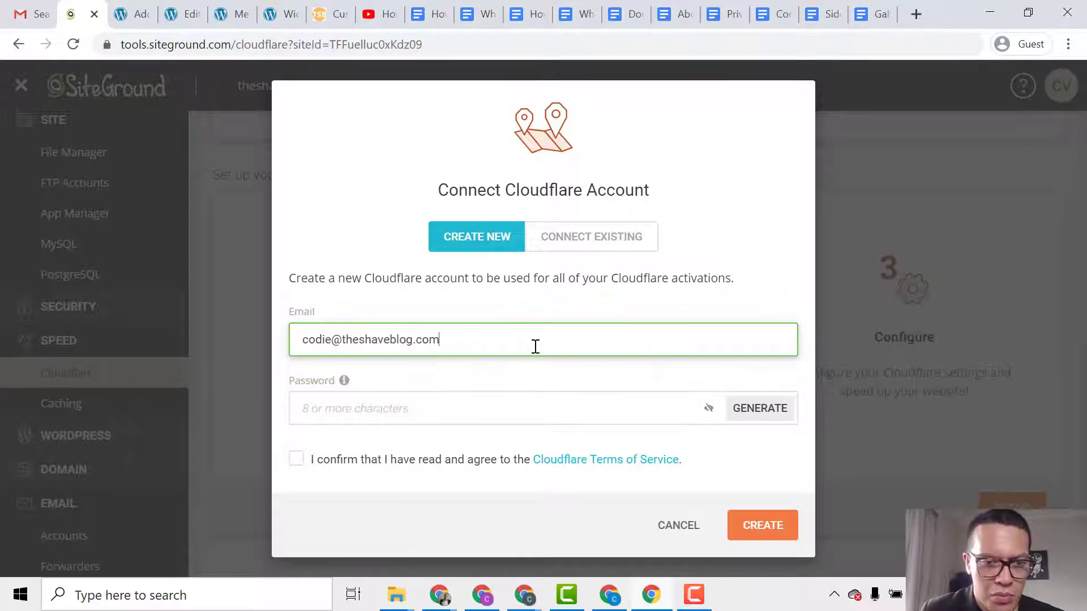
{"action": "key", "text": "Tab"}
{"action": "type", "text": "•••••"}
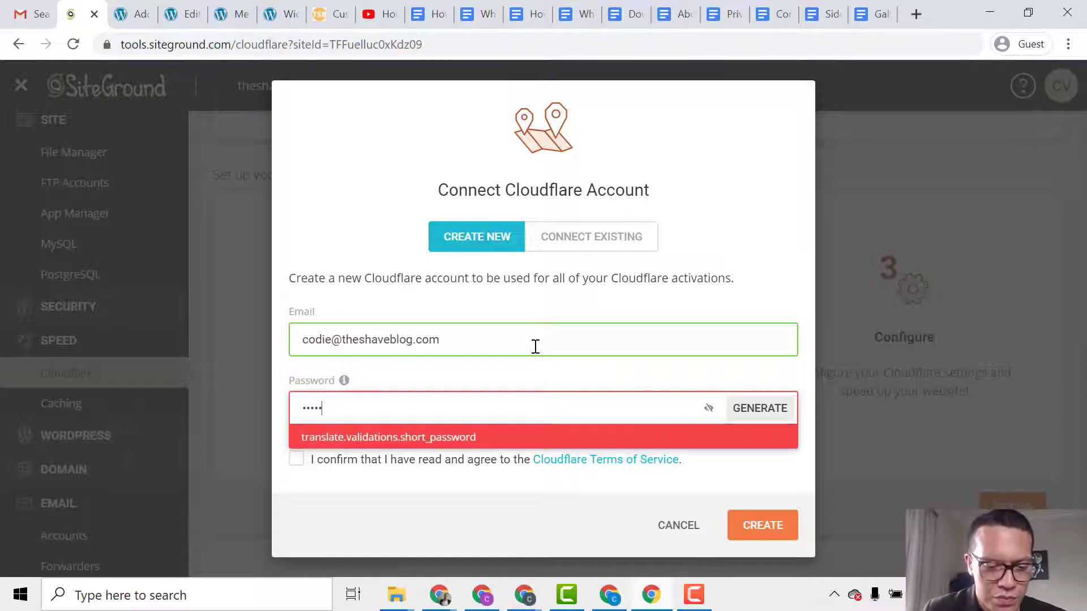
{"action": "type", "text": "••"}
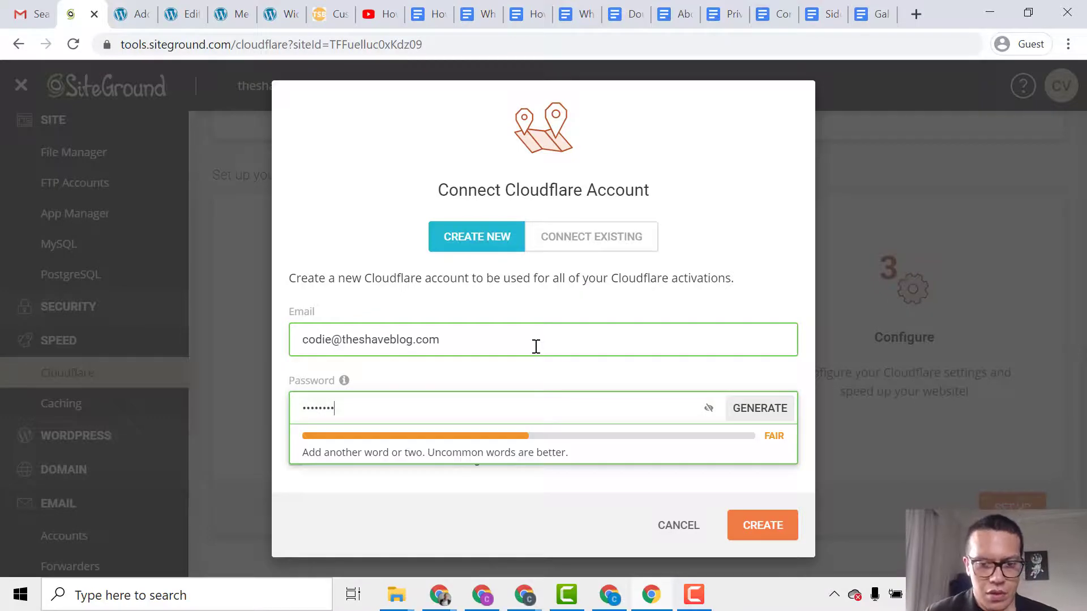
{"action": "left_click", "coordinate": [509, 527]}
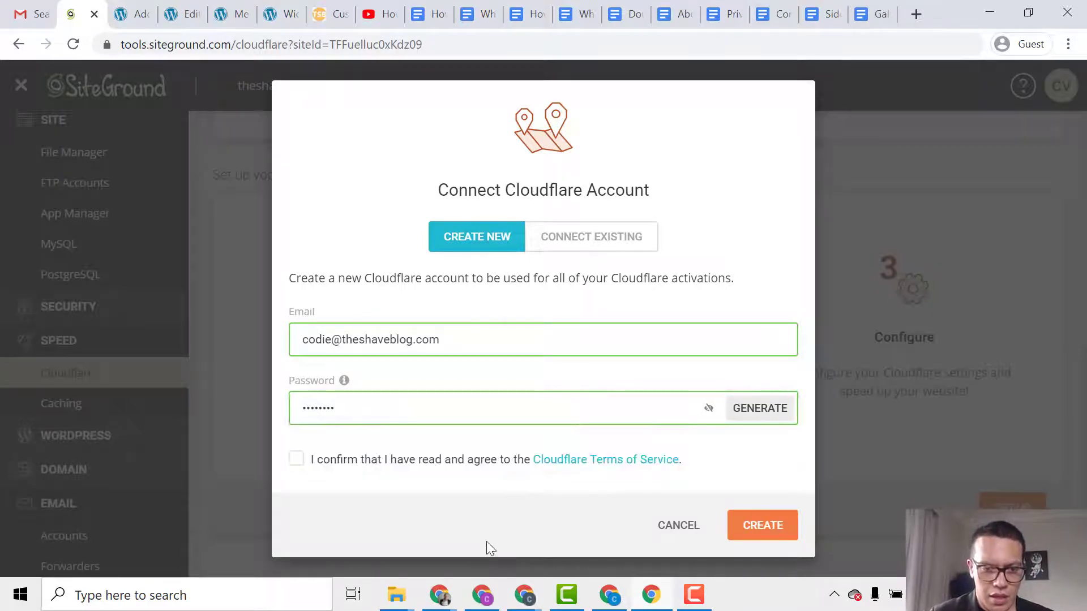
{"action": "left_click", "coordinate": [380, 460]}
{"action": "left_click", "coordinate": [765, 526]}
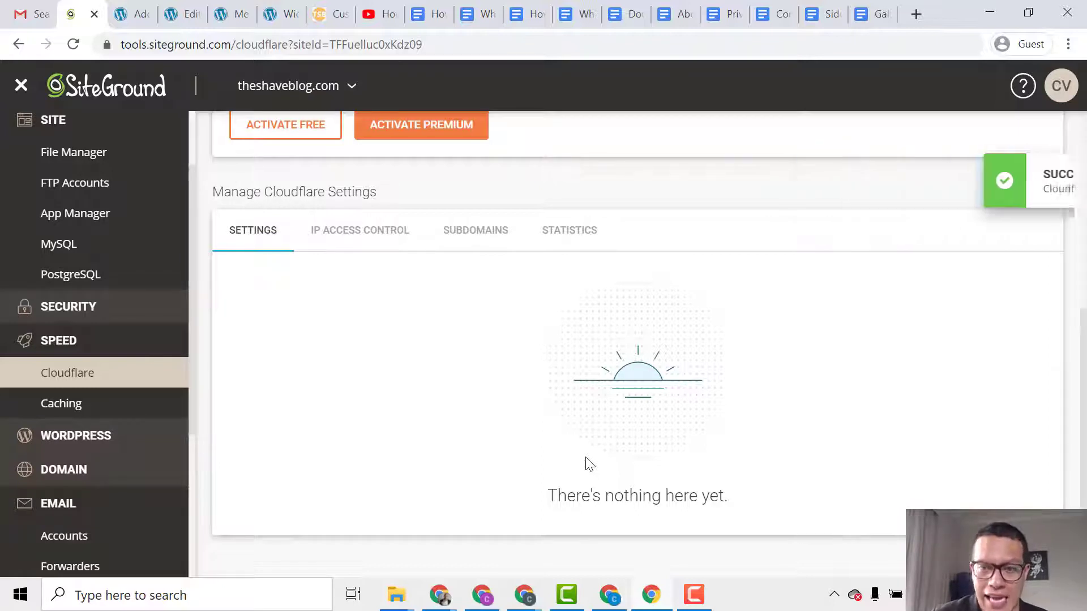
Review the connected Cloudflare account, with theshaveblog.com listed as Inactive.
{"action": "scroll", "coordinate": [577, 463], "scroll_direction": "up", "scroll_amount": 5}
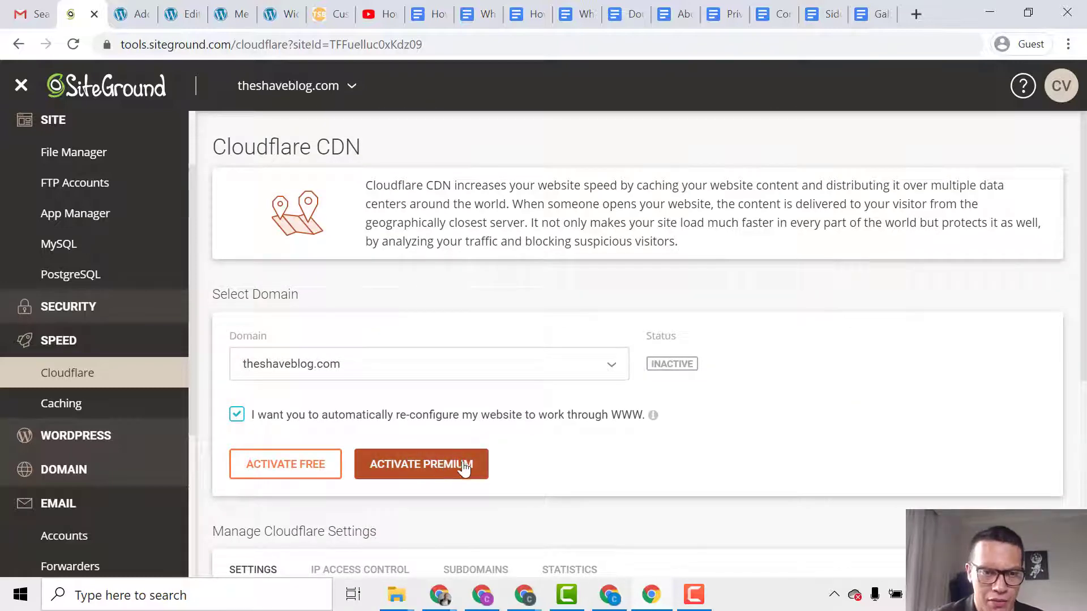
{"action": "scroll", "coordinate": [470, 479], "scroll_direction": "down", "scroll_amount": 2}
{"action": "scroll", "coordinate": [479, 492], "scroll_direction": "down", "scroll_amount": 1}
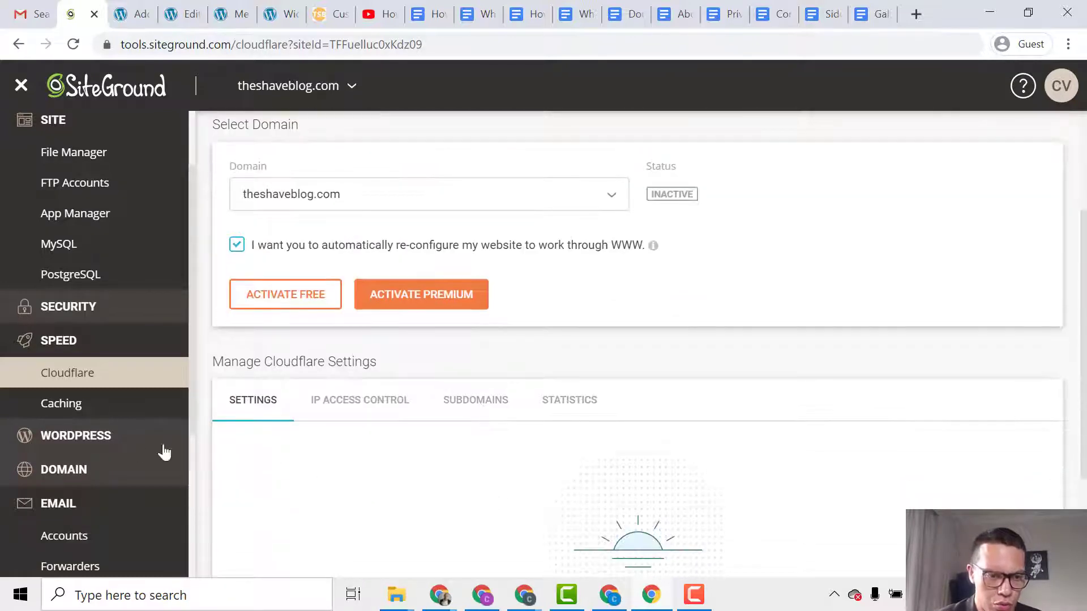
{"action": "scroll", "coordinate": [164, 452], "scroll_direction": "down", "scroll_amount": 3}
Log in to the new mailbox's webmail from the Email Accounts list.
{"action": "left_click", "coordinate": [127, 372]}
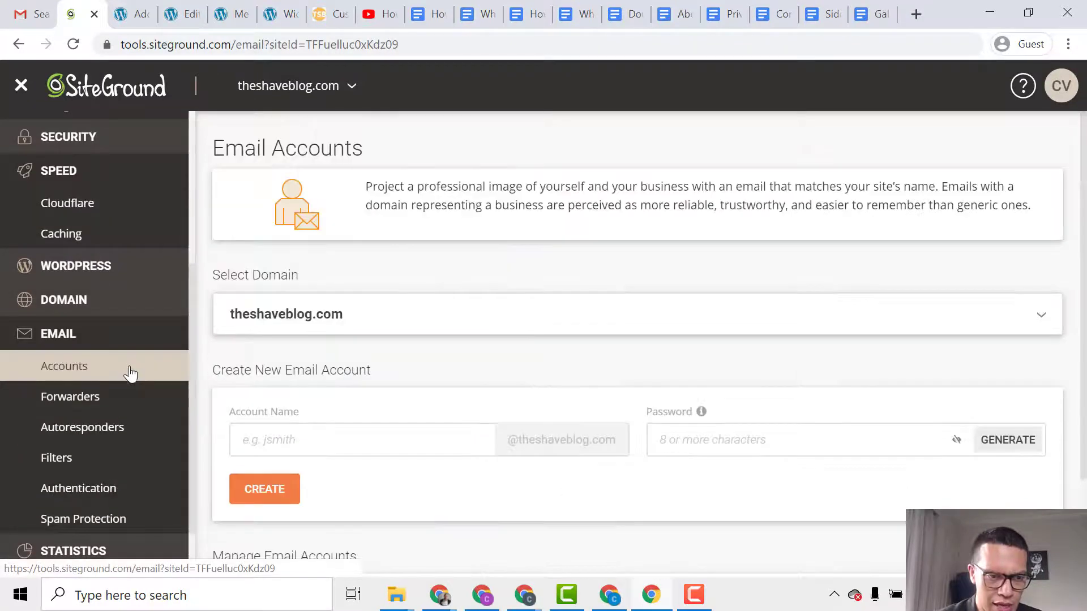
{"action": "scroll", "coordinate": [840, 399], "scroll_direction": "down", "scroll_amount": 2}
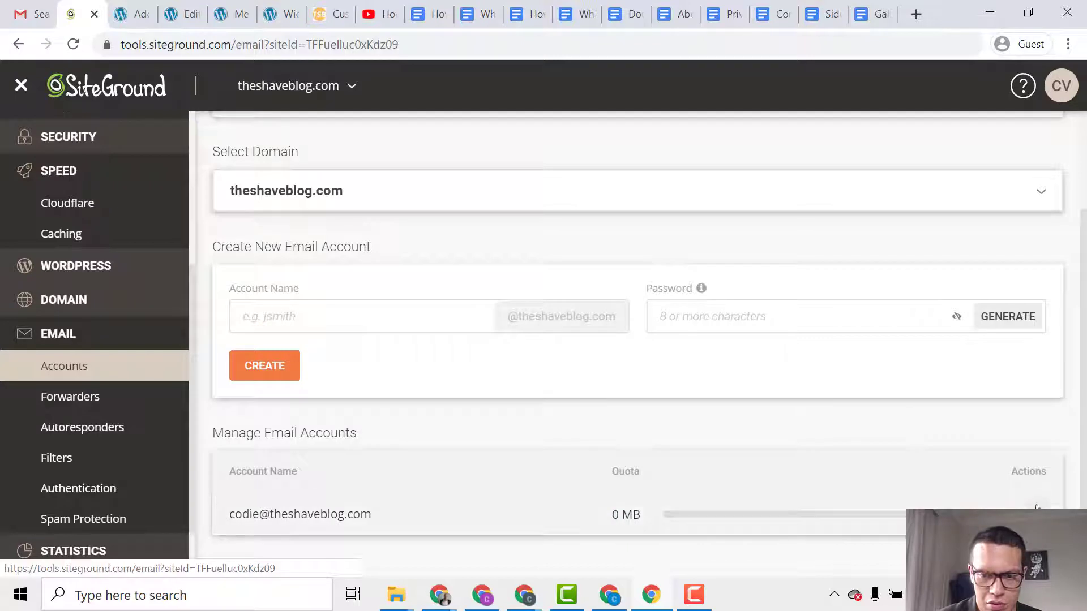
{"action": "left_click", "coordinate": [1036, 507]}
{"action": "left_click", "coordinate": [966, 365]}
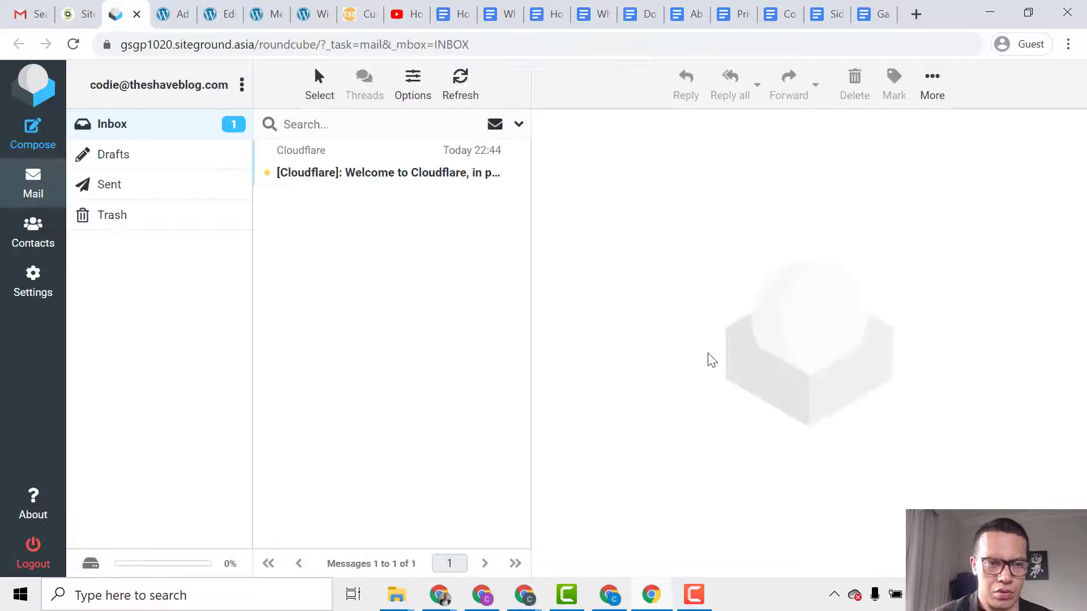
Read the Cloudflare welcome email, then close webmail to return to Site Tools.
{"action": "left_click", "coordinate": [381, 180]}
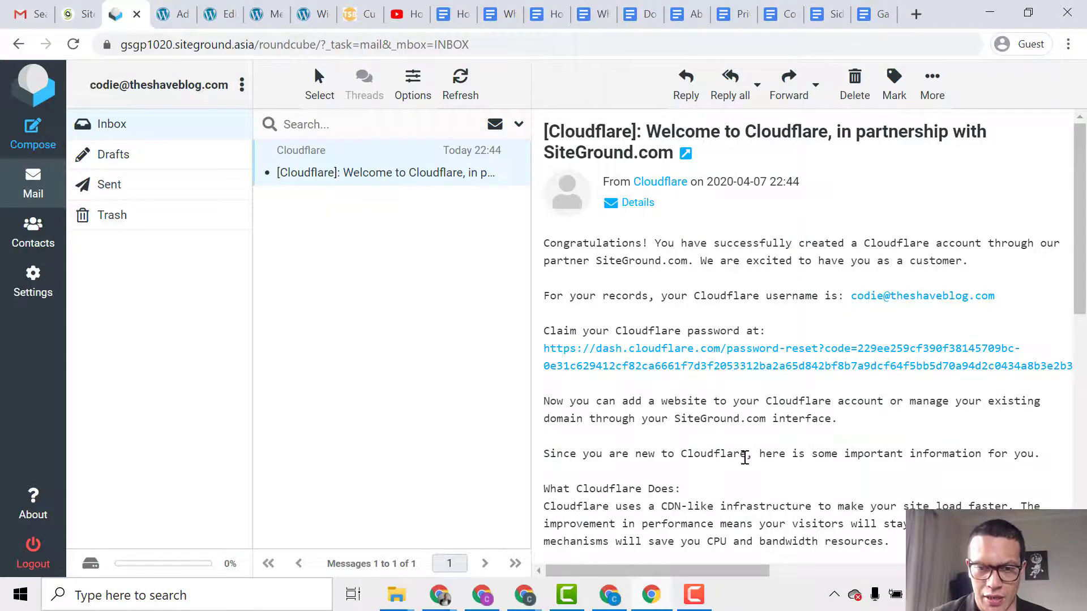
{"action": "scroll", "coordinate": [744, 462], "scroll_direction": "down", "scroll_amount": 9}
{"action": "scroll", "coordinate": [744, 464], "scroll_direction": "up", "scroll_amount": 10}
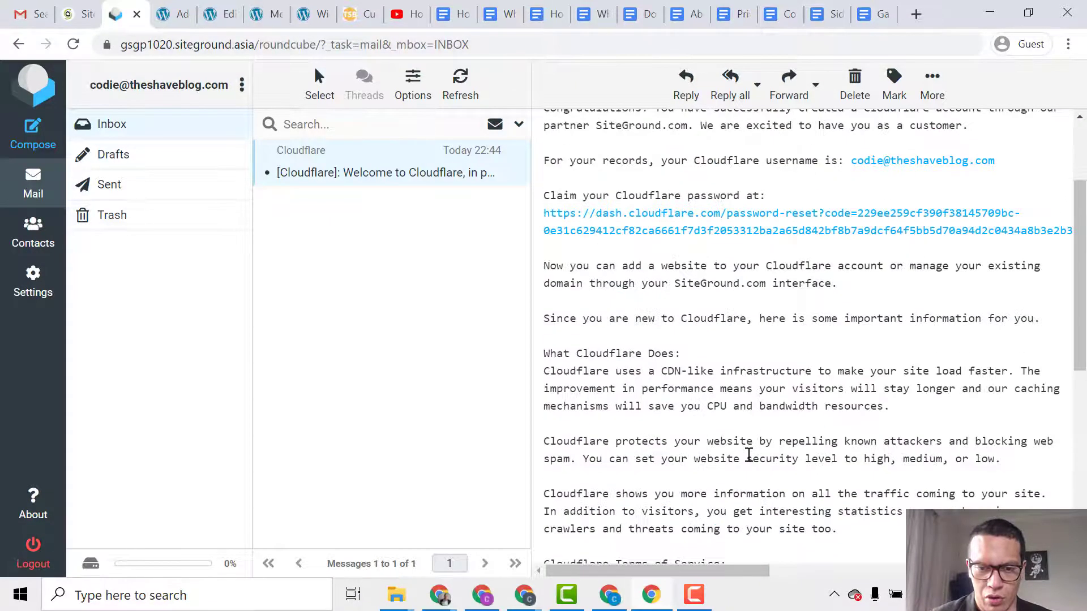
{"action": "left_click", "coordinate": [136, 14]}
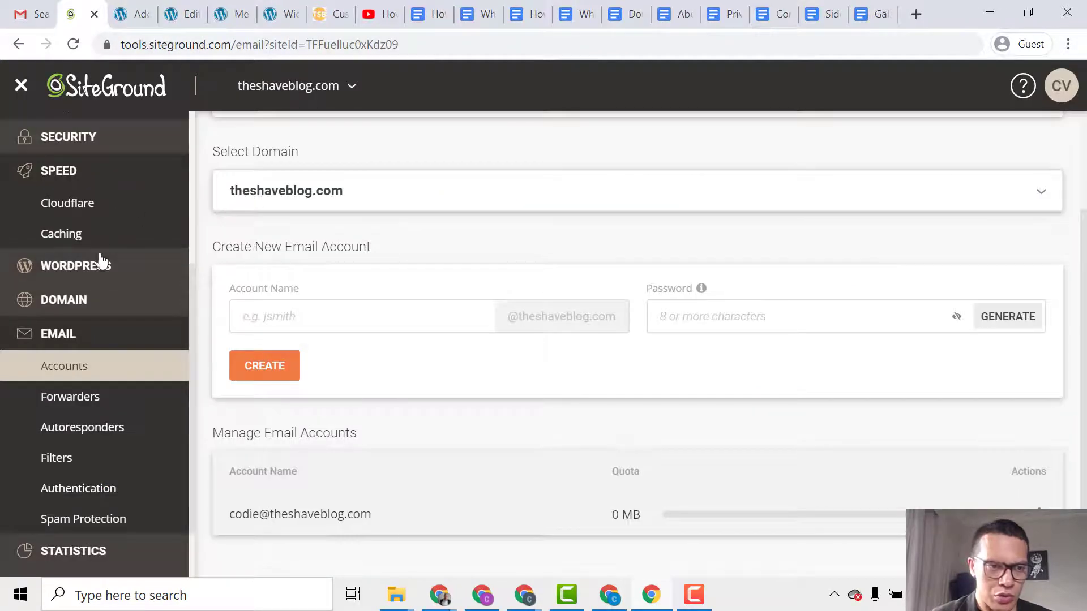
Return to Speed > Cloudflare and activate the free plan for theshaveblog.com, keeping WWW ticked.
{"action": "left_click", "coordinate": [136, 213]}
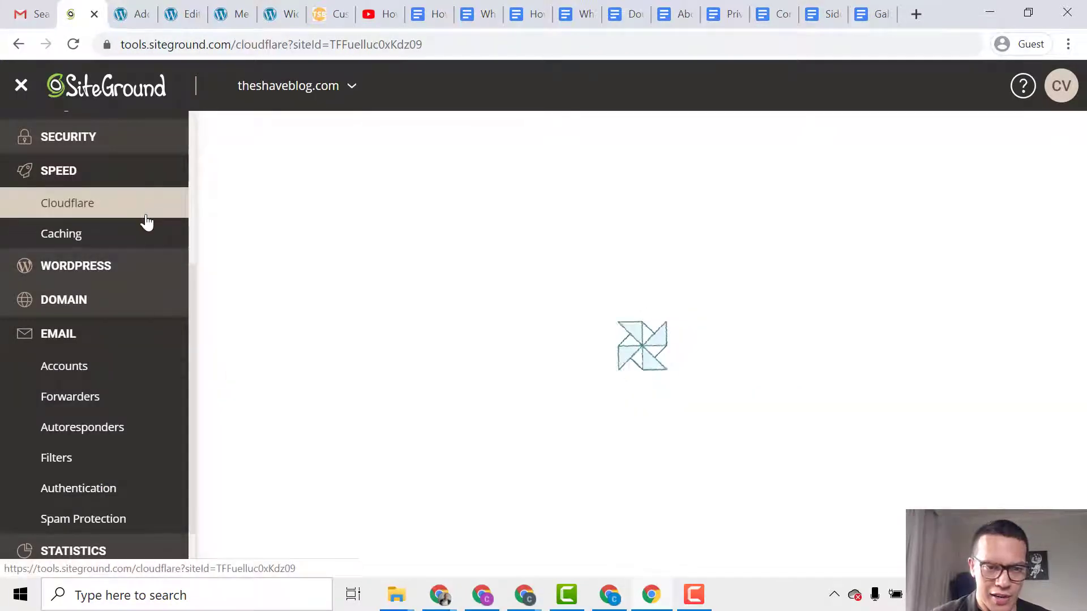
{"action": "scroll", "coordinate": [436, 345], "scroll_direction": "down", "scroll_amount": 1}
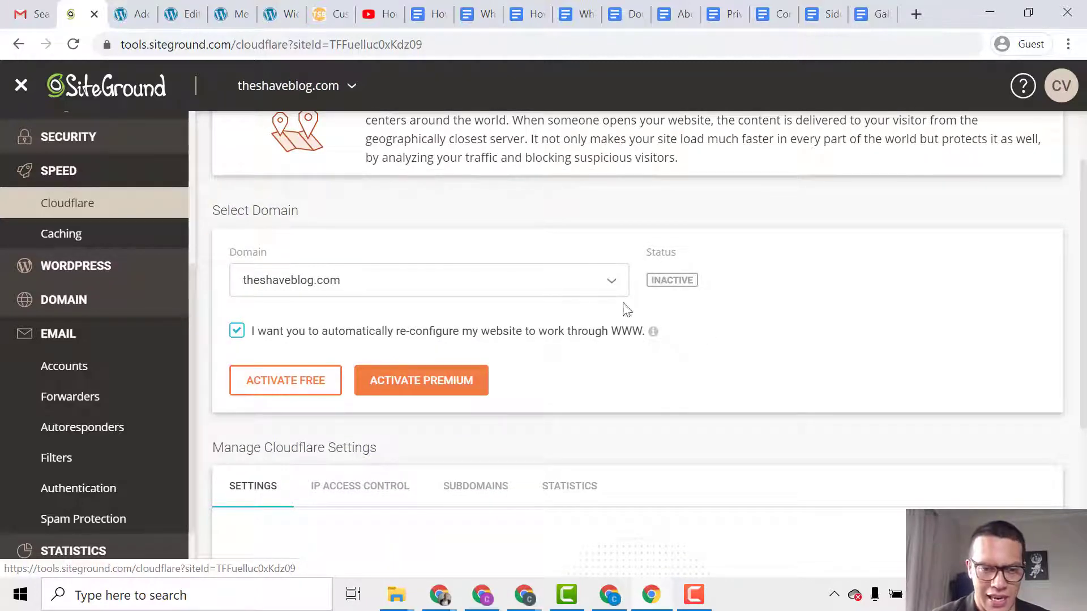
{"action": "scroll", "coordinate": [543, 396], "scroll_direction": "down", "scroll_amount": 3}
{"action": "scroll", "coordinate": [551, 408], "scroll_direction": "up", "scroll_amount": 3}
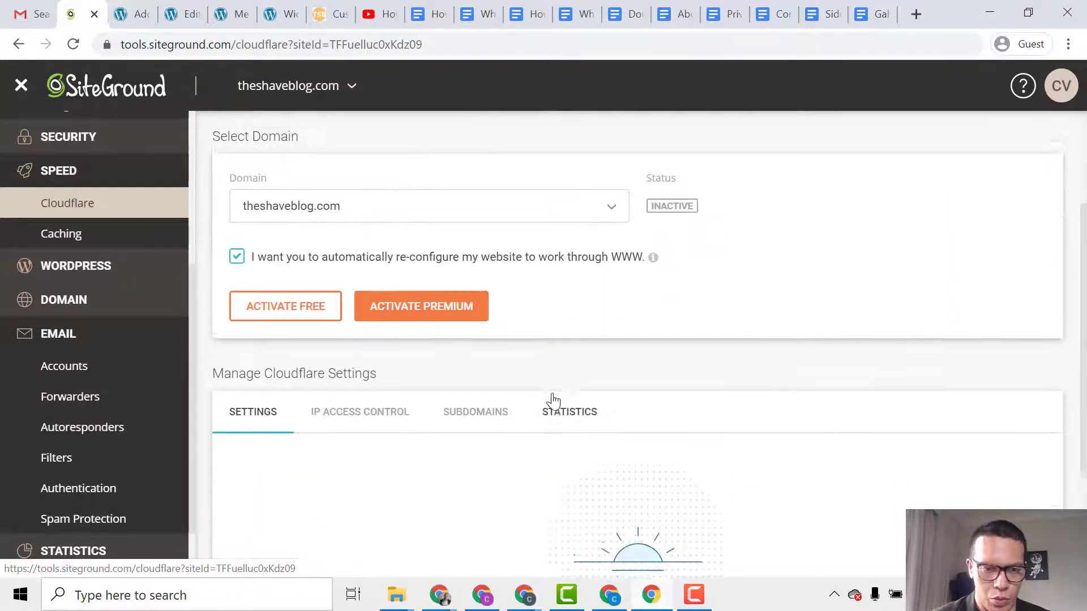
{"action": "left_click", "coordinate": [286, 382]}
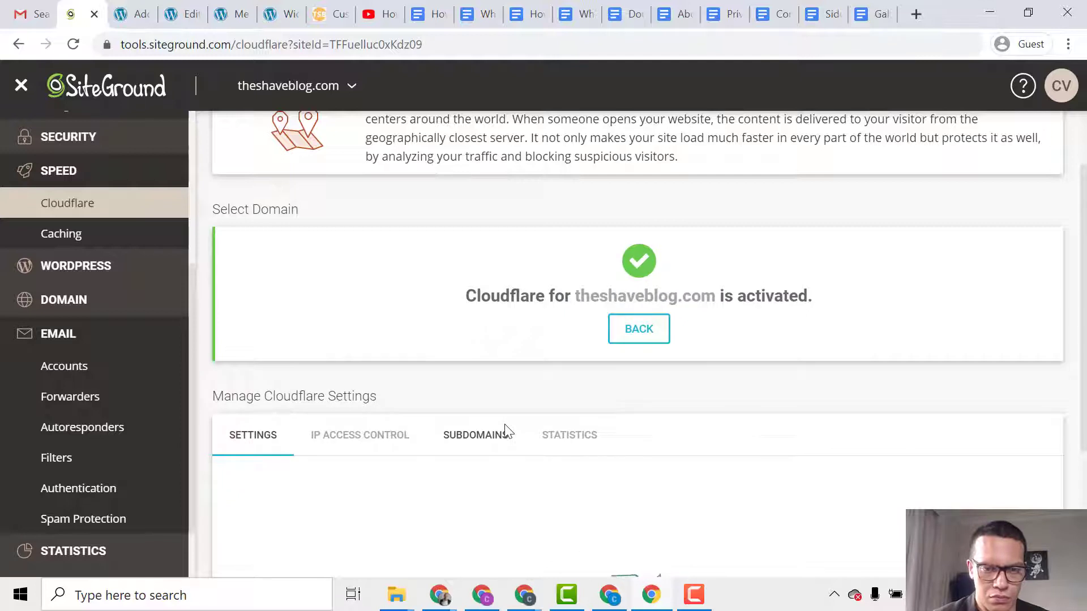
{"action": "scroll", "coordinate": [518, 444], "scroll_direction": "down", "scroll_amount": 1}
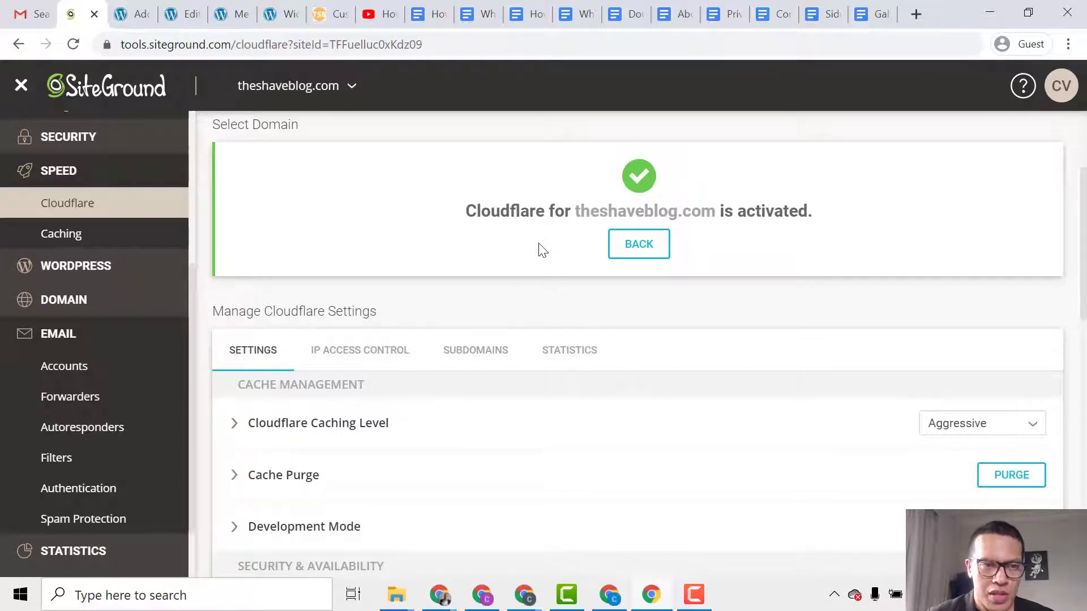
Rerun the DNS and WWW redirect checks via the refresh link in the Cloudflare warning.
{"action": "scroll", "coordinate": [543, 252], "scroll_direction": "down", "scroll_amount": 3}
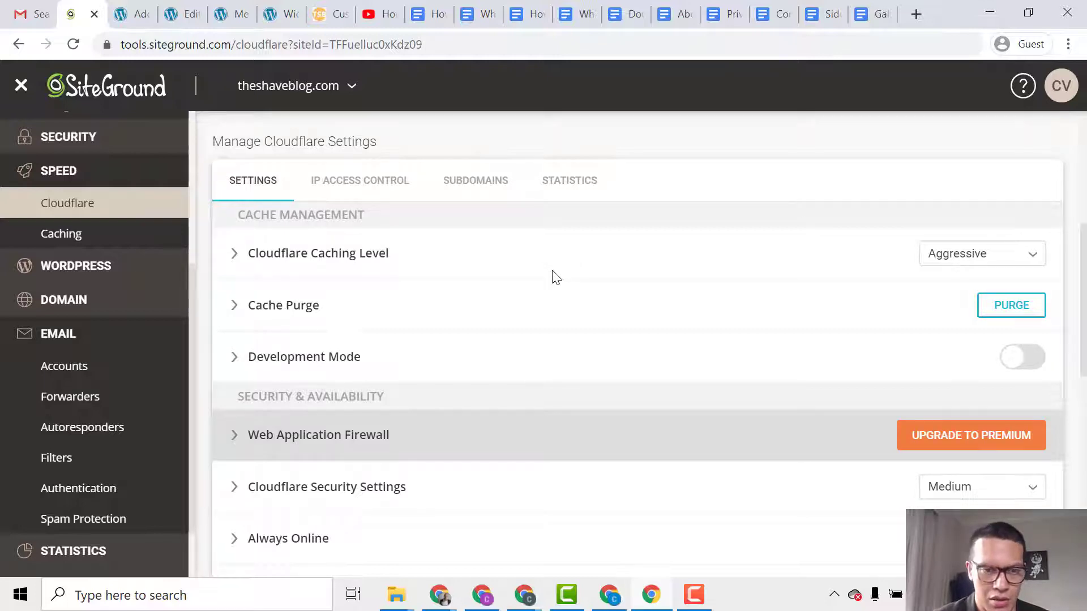
{"action": "scroll", "coordinate": [553, 275], "scroll_direction": "up", "scroll_amount": 5}
{"action": "scroll", "coordinate": [553, 310], "scroll_direction": "down", "scroll_amount": 2}
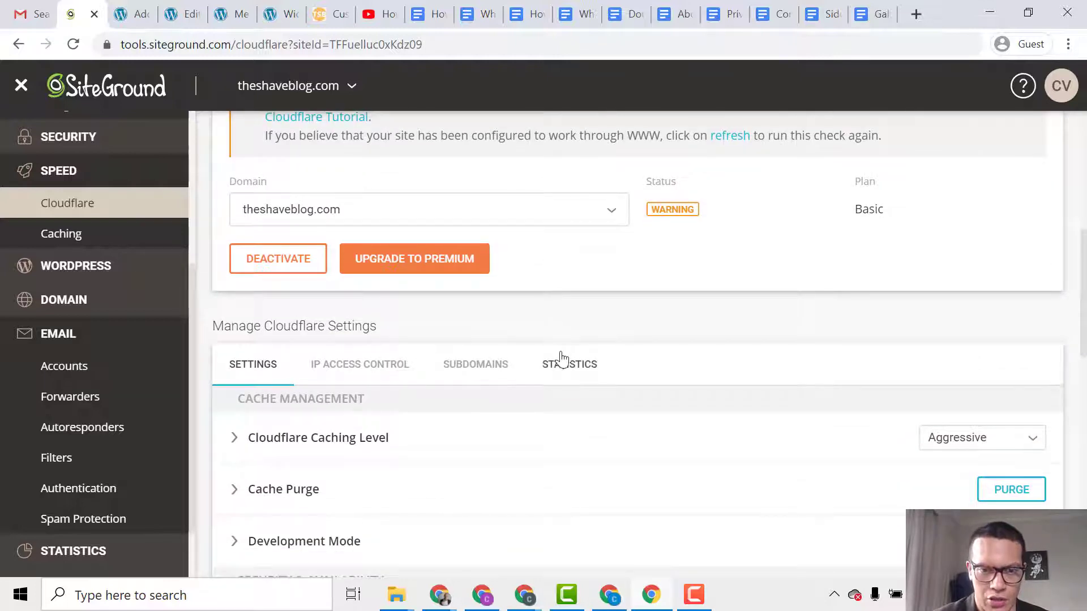
{"action": "scroll", "coordinate": [577, 402], "scroll_direction": "down", "scroll_amount": 14}
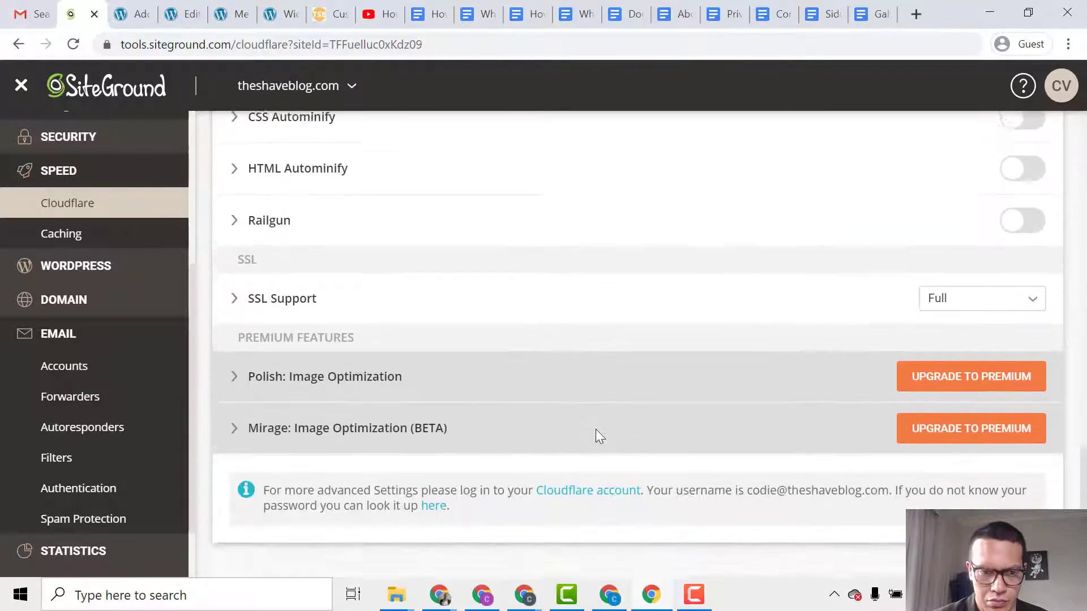
{"action": "scroll", "coordinate": [738, 415], "scroll_direction": "up", "scroll_amount": 15}
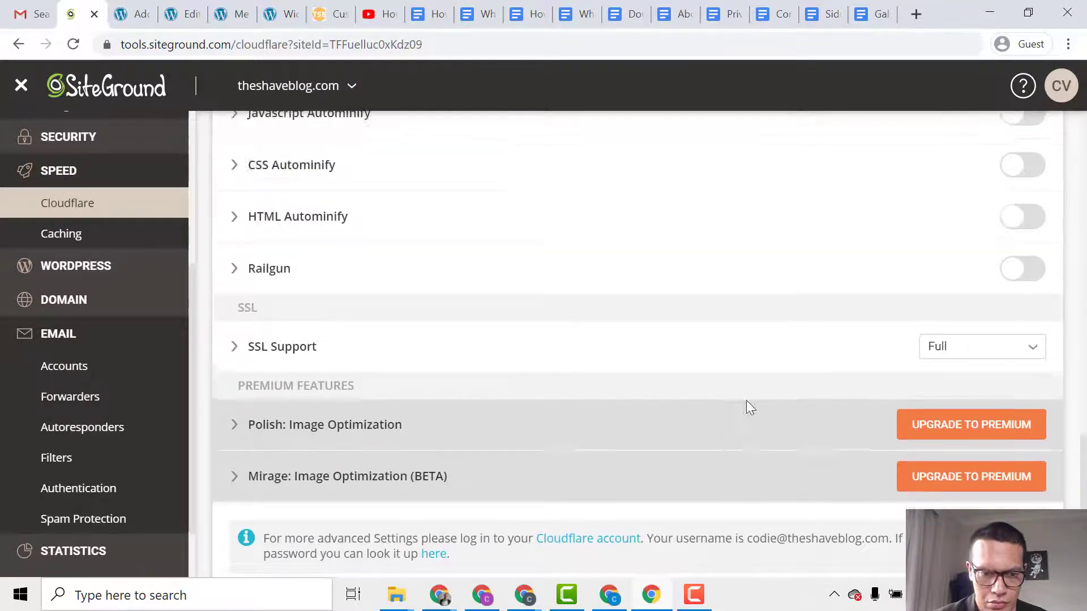
{"action": "scroll", "coordinate": [724, 410], "scroll_direction": "up", "scroll_amount": 2}
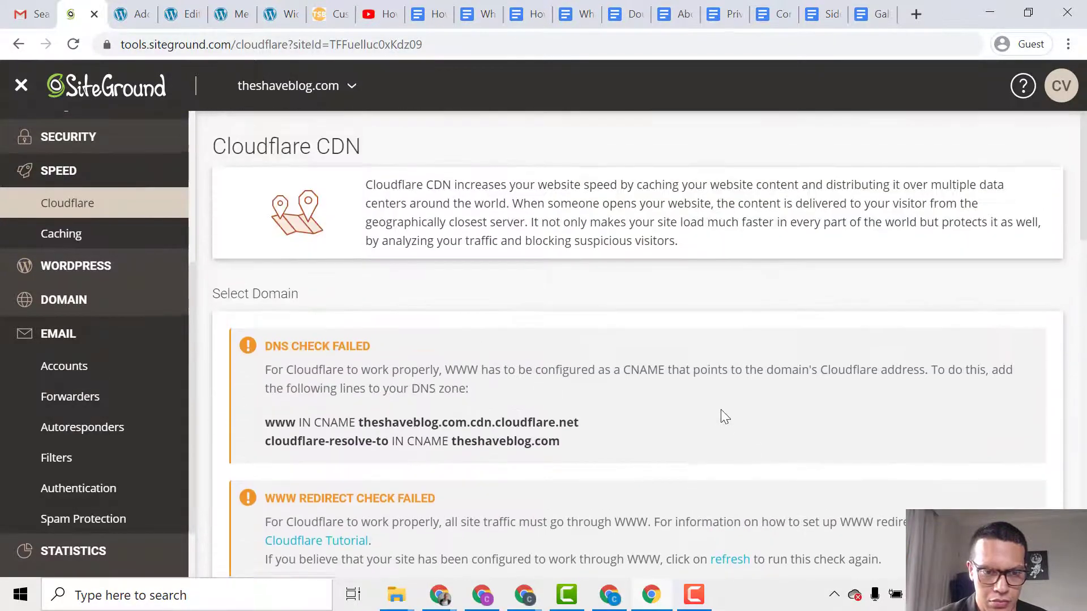
{"action": "scroll", "coordinate": [723, 419], "scroll_direction": "down", "scroll_amount": 3}
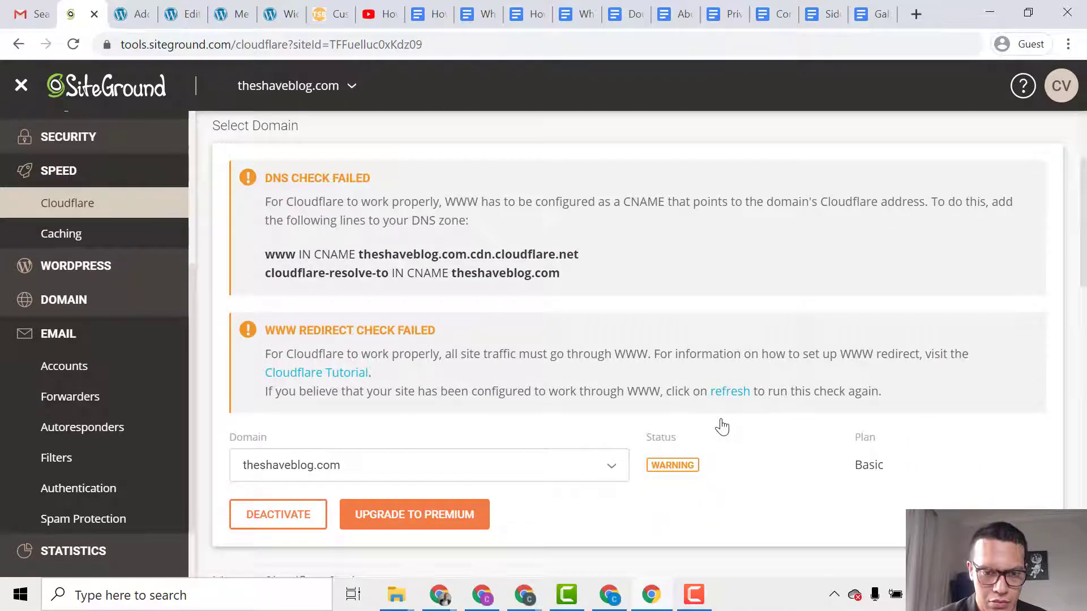
{"action": "scroll", "coordinate": [722, 422], "scroll_direction": "down", "scroll_amount": 2}
{"action": "left_click", "coordinate": [729, 306]}
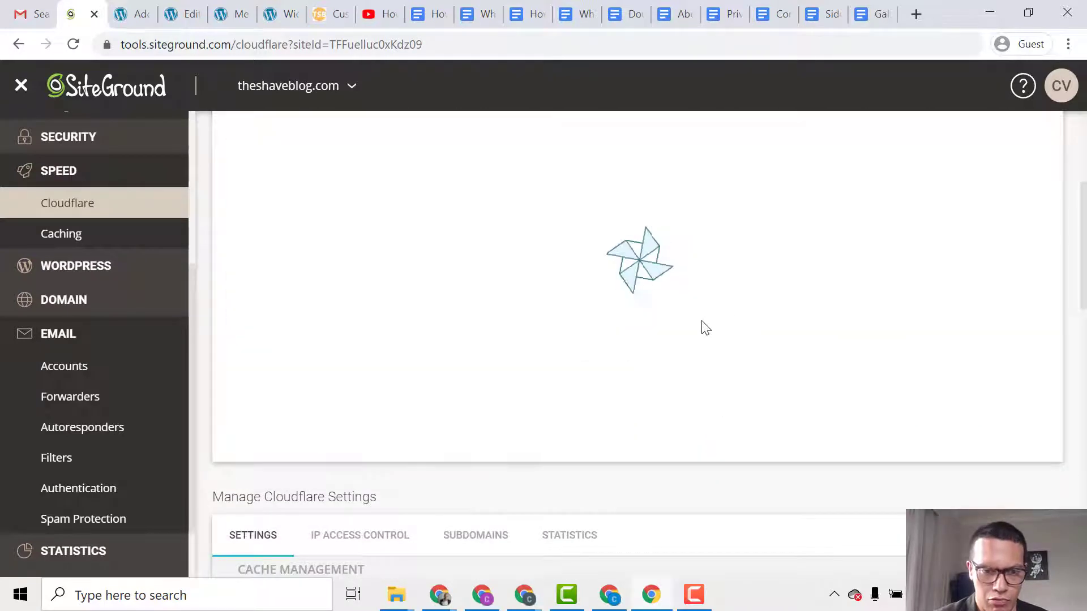
Dismiss the success notice and confirm Cloudflare shows Active on the Basic plan.
{"action": "scroll", "coordinate": [622, 382], "scroll_direction": "up", "scroll_amount": 3}
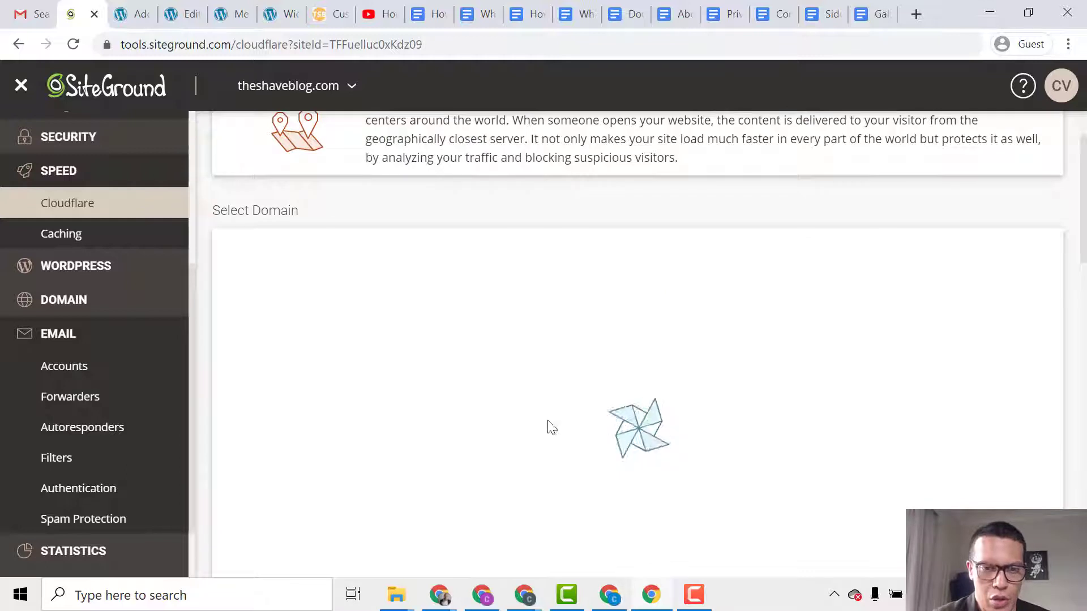
{"action": "scroll", "coordinate": [592, 441], "scroll_direction": "down", "scroll_amount": 2}
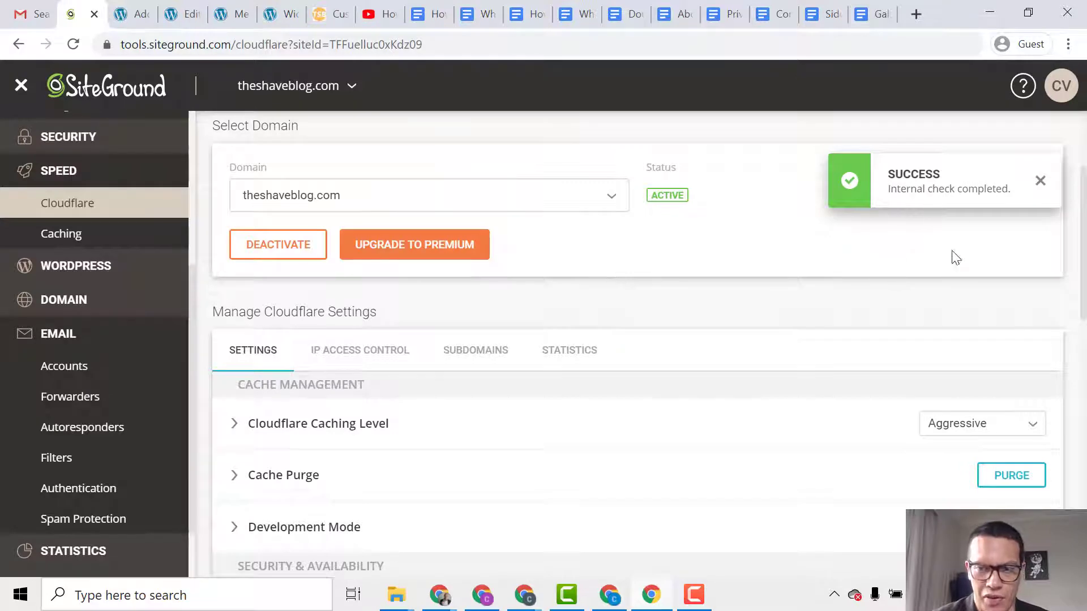
{"action": "left_click", "coordinate": [1039, 181]}
{"action": "scroll", "coordinate": [928, 266], "scroll_direction": "up", "scroll_amount": 3}
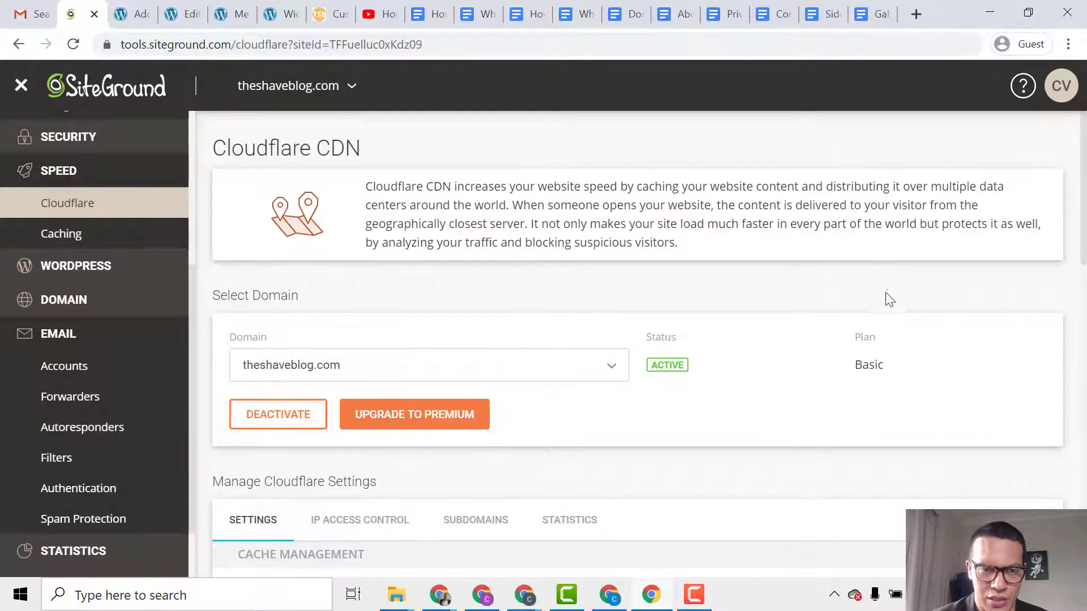
{"action": "scroll", "coordinate": [888, 309], "scroll_direction": "down", "scroll_amount": 9}
{"action": "scroll", "coordinate": [875, 320], "scroll_direction": "up", "scroll_amount": 9}
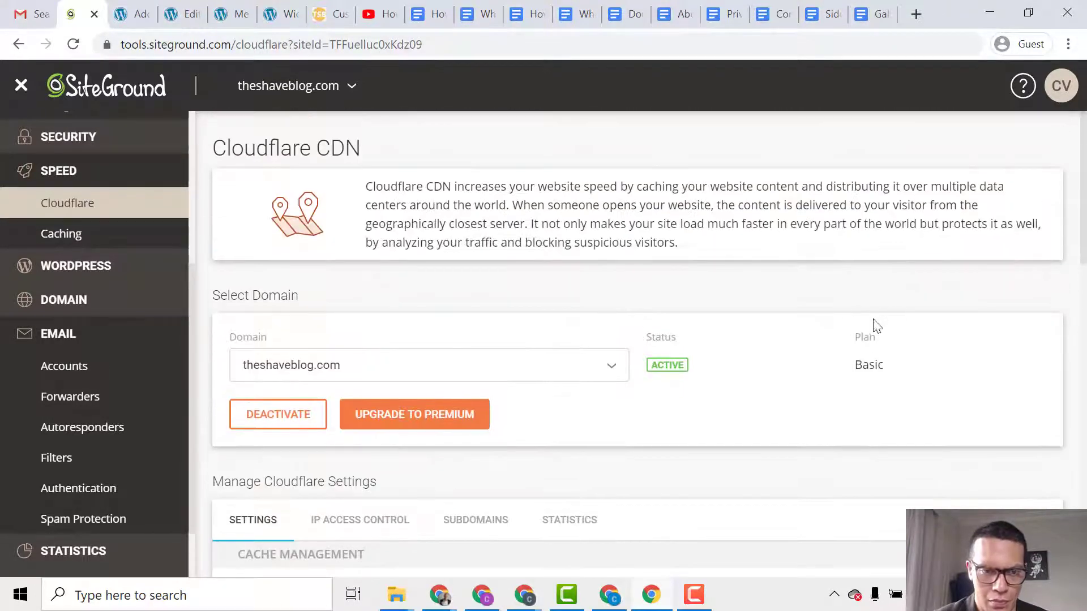